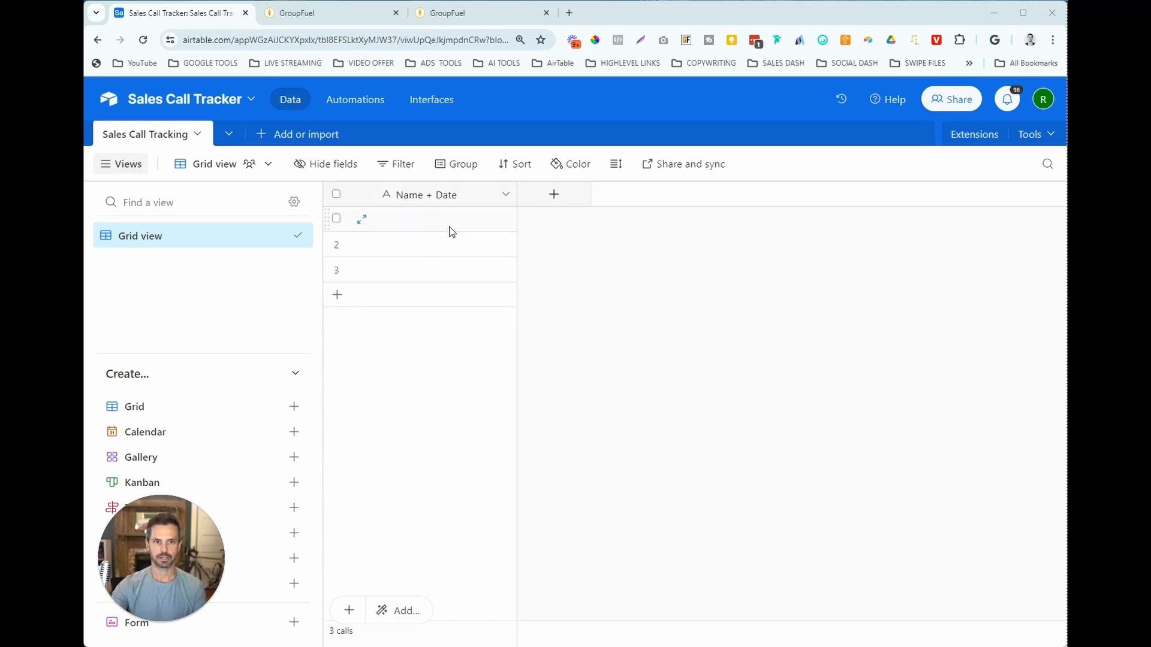
Add a single line text field called Name to the Sales Call Tracking table
{"action": "left_click", "coordinate": [556, 198]}
{"action": "type", "text": "Name"}
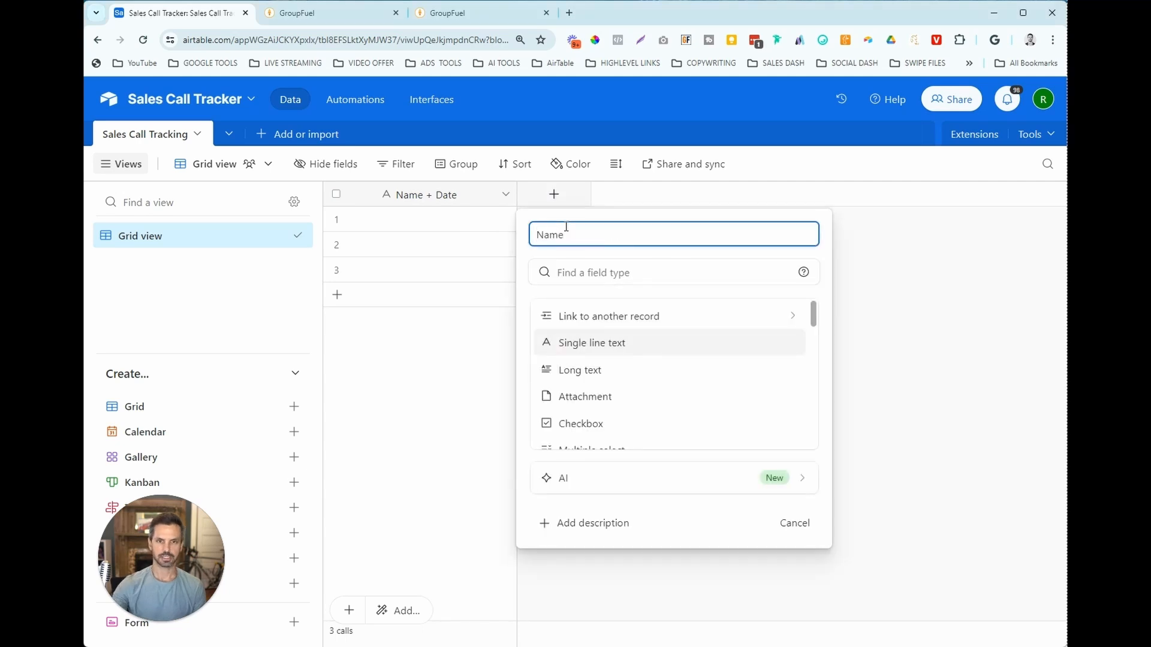
{"action": "left_click", "coordinate": [624, 348]}
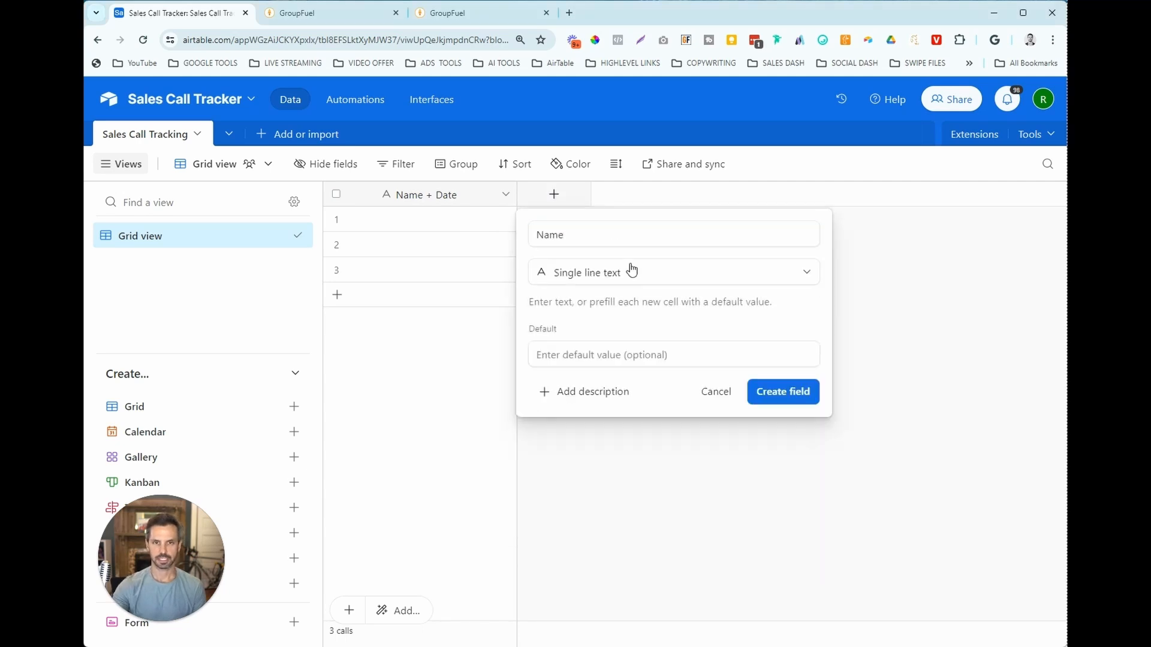
{"action": "left_click", "coordinate": [784, 390]}
Add a field called Call Date with the Date type, keeping the local date format
{"action": "left_click", "coordinate": [695, 196]}
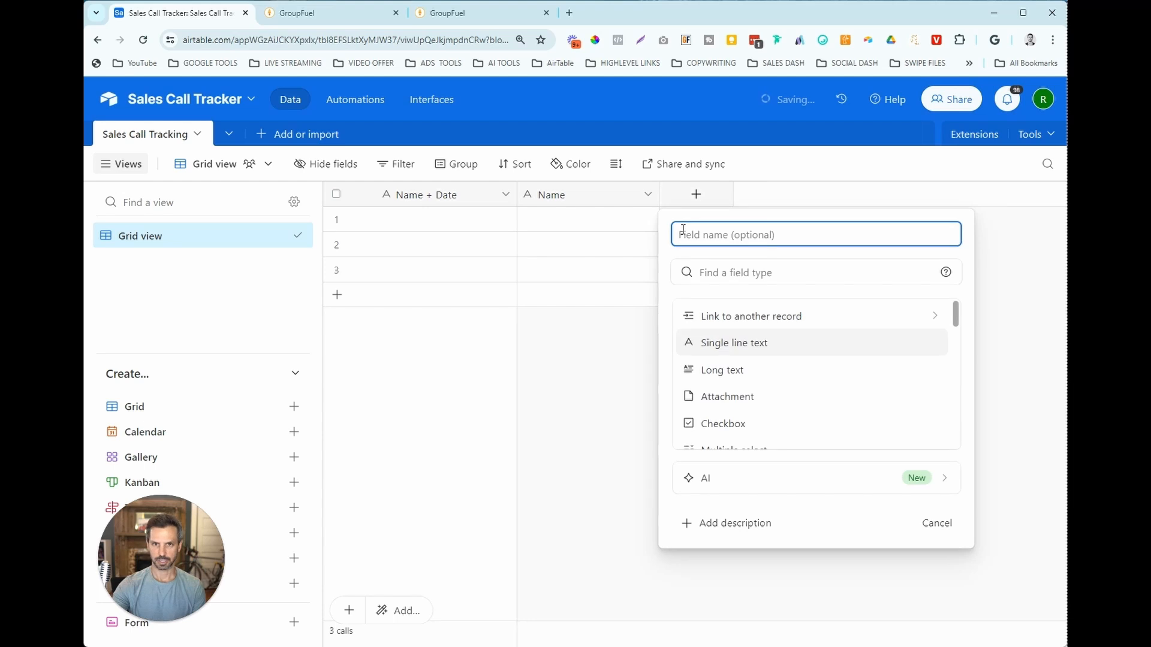
{"action": "type", "text": "cal"}
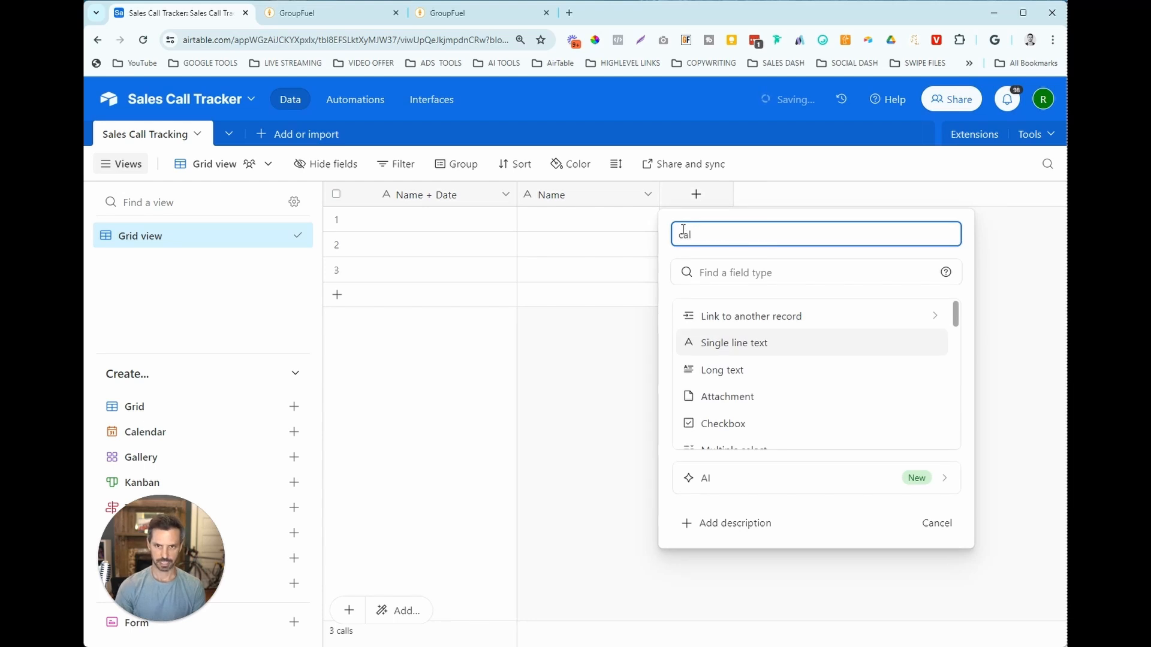
{"action": "key", "text": "BackSpace"}
{"action": "key", "text": "BackSpace"}
{"action": "key", "text": "BackSpace"}
{"action": "type", "text": "Call"}
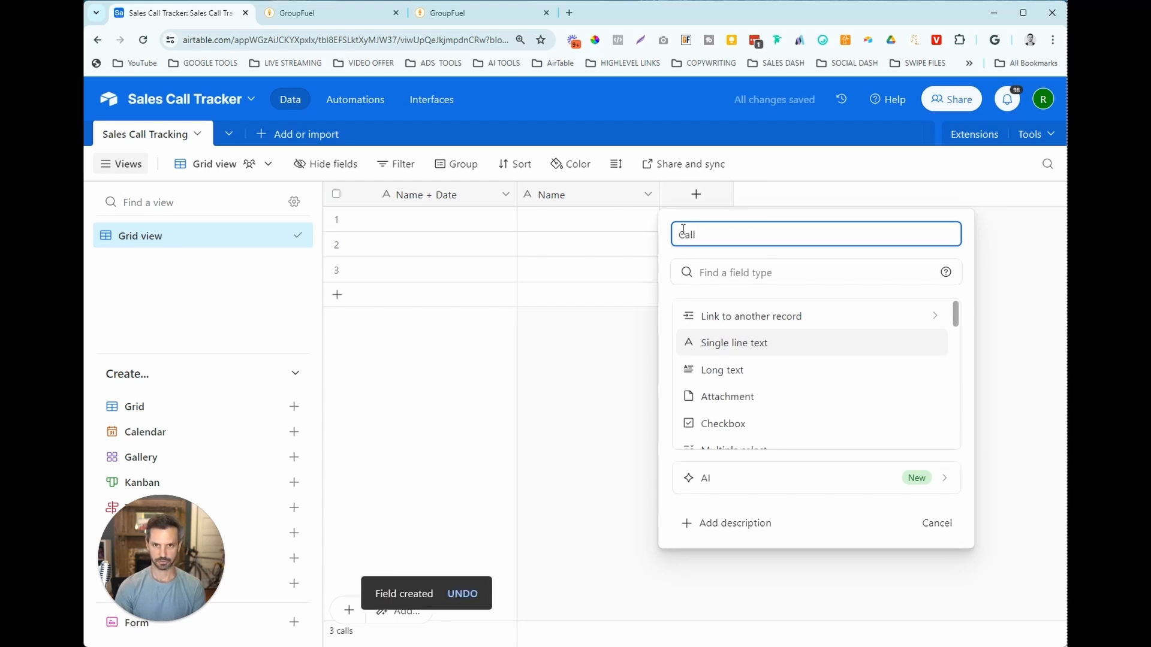
{"action": "type", "text": " Date"}
{"action": "left_click", "coordinate": [727, 271]}
{"action": "type", "text": "date"}
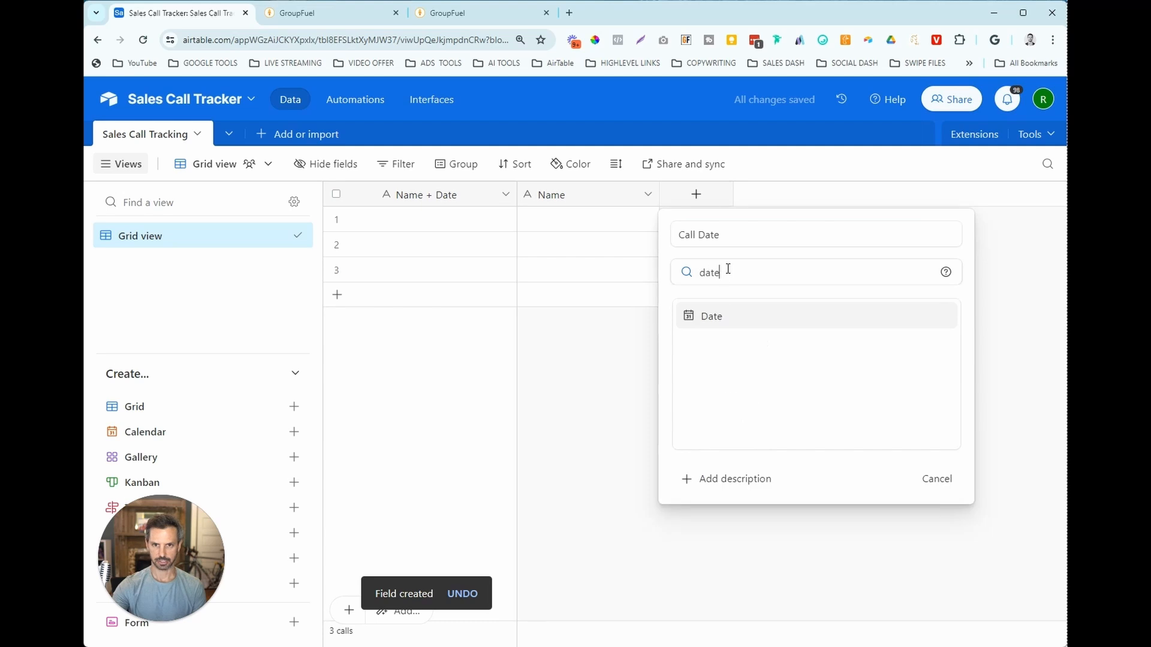
{"action": "left_click", "coordinate": [719, 323]}
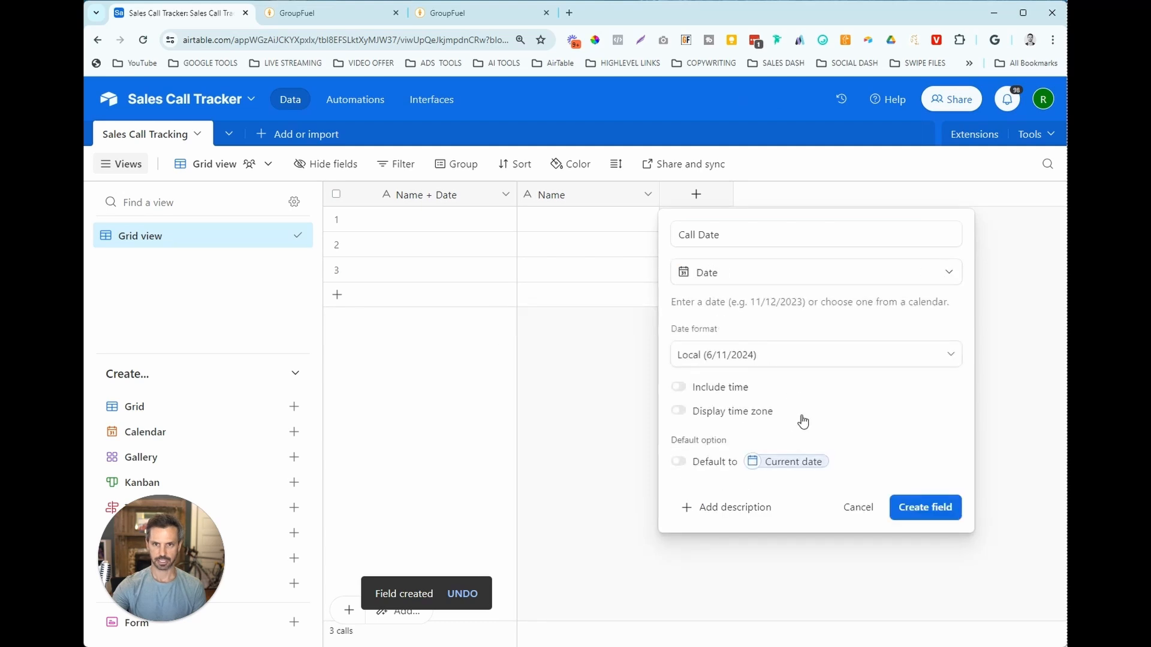
{"action": "left_click", "coordinate": [908, 507]}
Add another Date field called Booked On Date to the table
{"action": "left_click", "coordinate": [838, 194]}
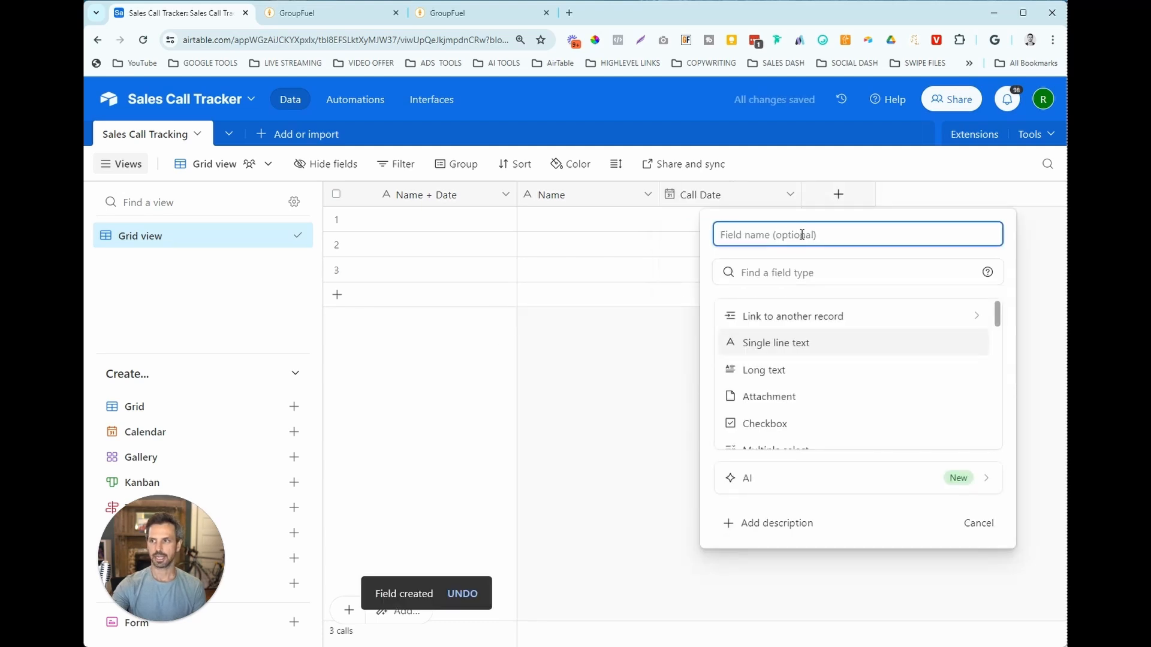
{"action": "type", "text": "Booke"}
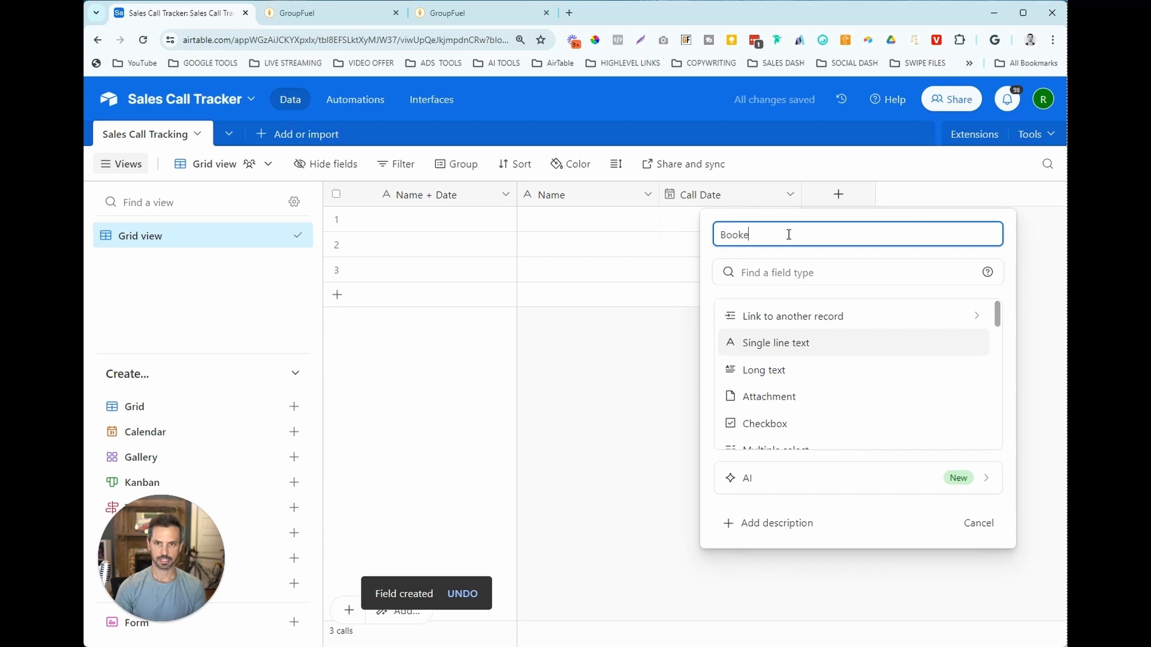
{"action": "type", "text": "d On Date"}
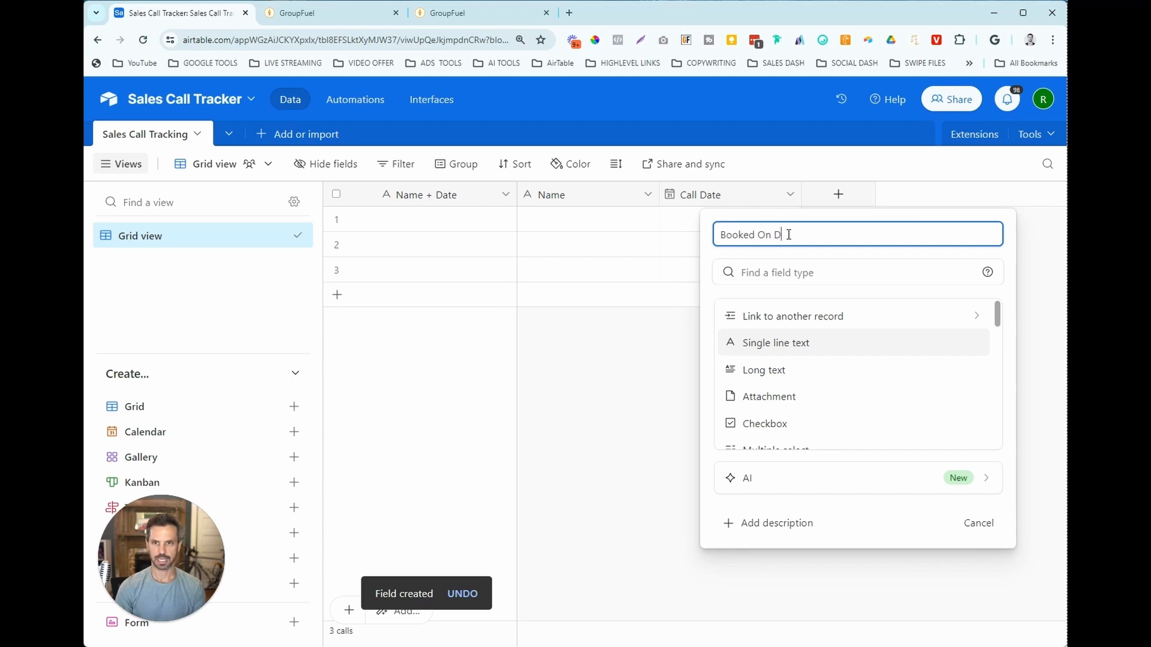
{"action": "left_click", "coordinate": [796, 272]}
{"action": "type", "text": "dat"}
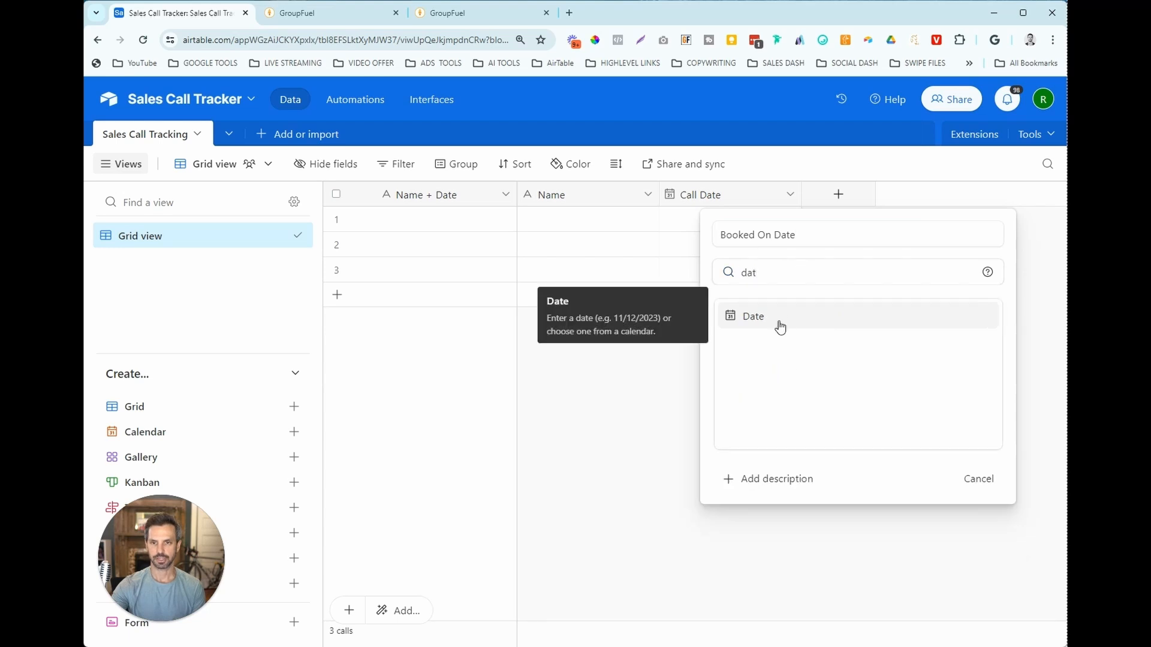
{"action": "left_click", "coordinate": [779, 324]}
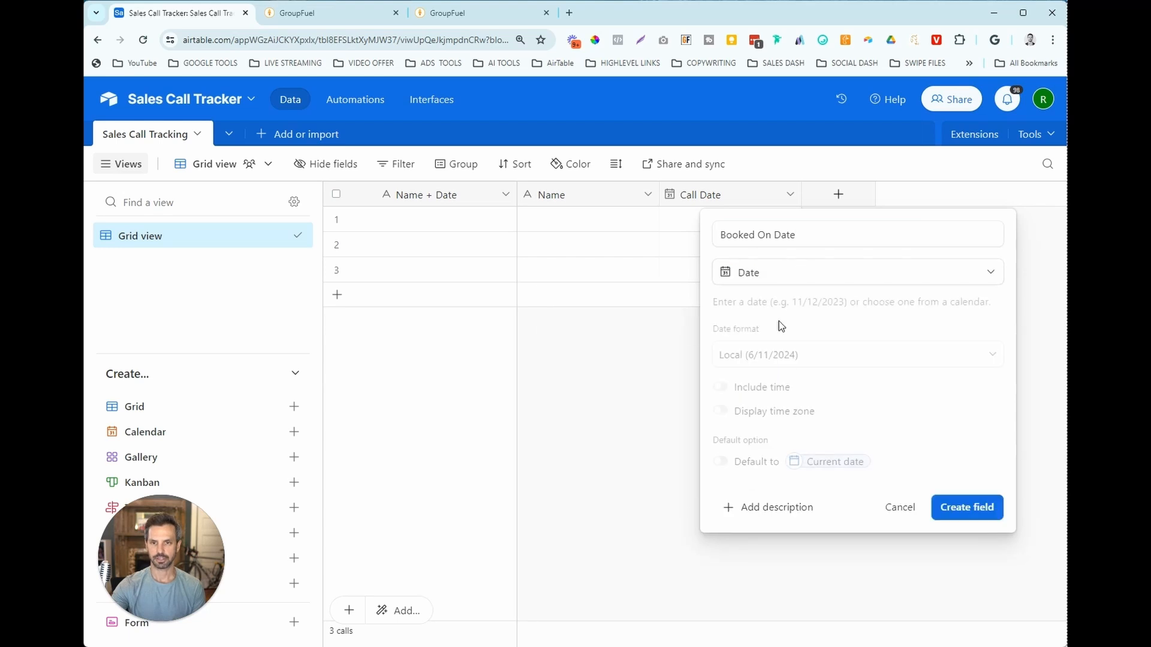
{"action": "left_click", "coordinate": [961, 497]}
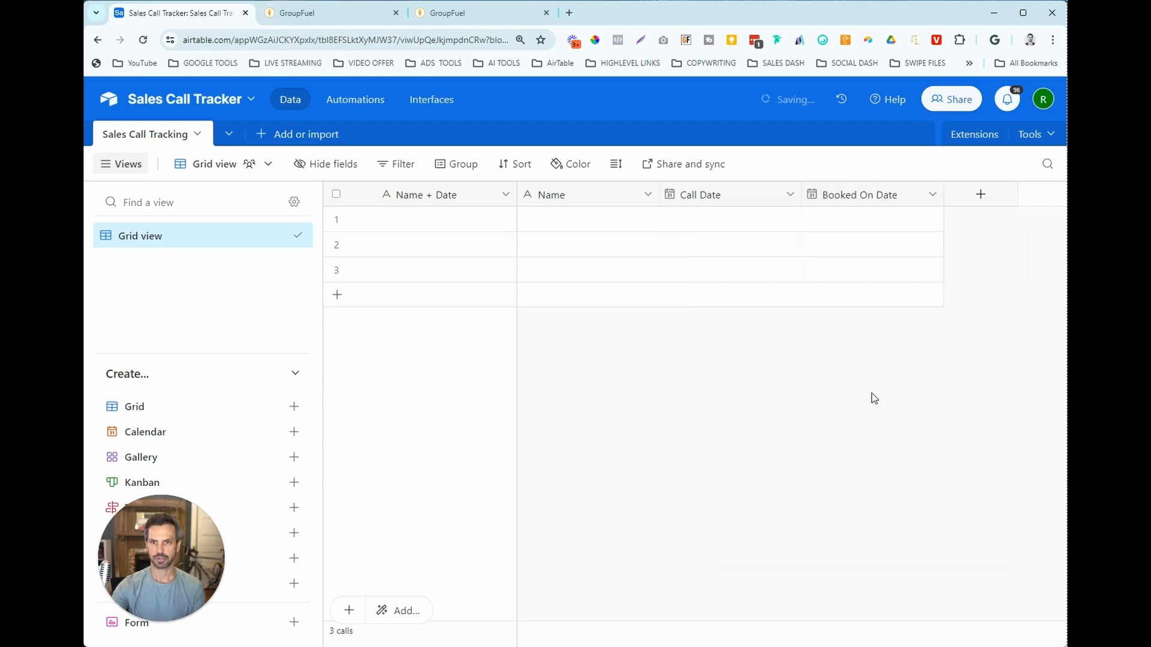
Set up a new field called Status as a single select with an empty first option
{"action": "left_click", "coordinate": [979, 198]}
{"action": "type", "text": "Status"}
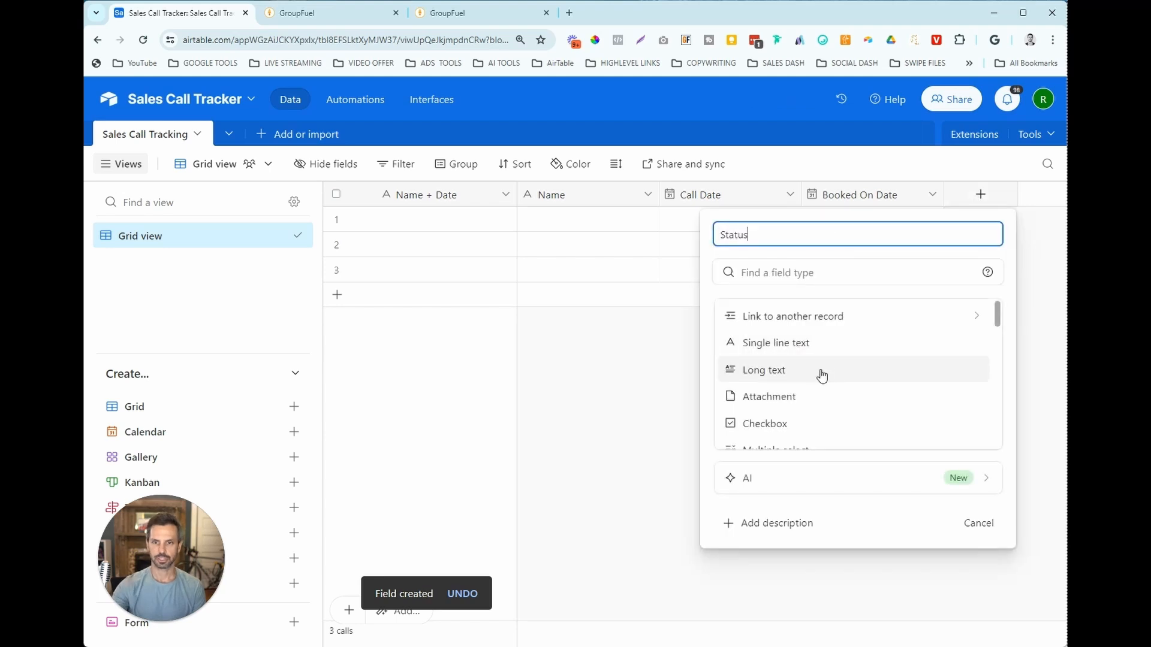
{"action": "scroll", "coordinate": [744, 417], "scroll_direction": "down", "scroll_amount": 1}
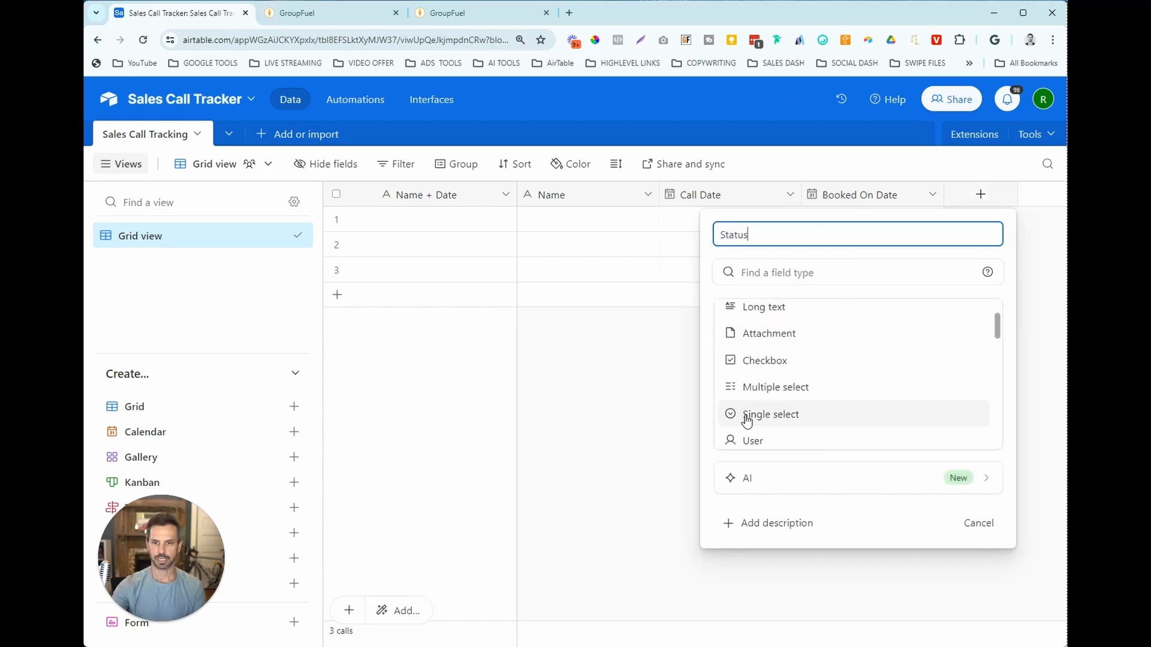
{"action": "left_click", "coordinate": [746, 419]}
{"action": "left_click", "coordinate": [767, 416]}
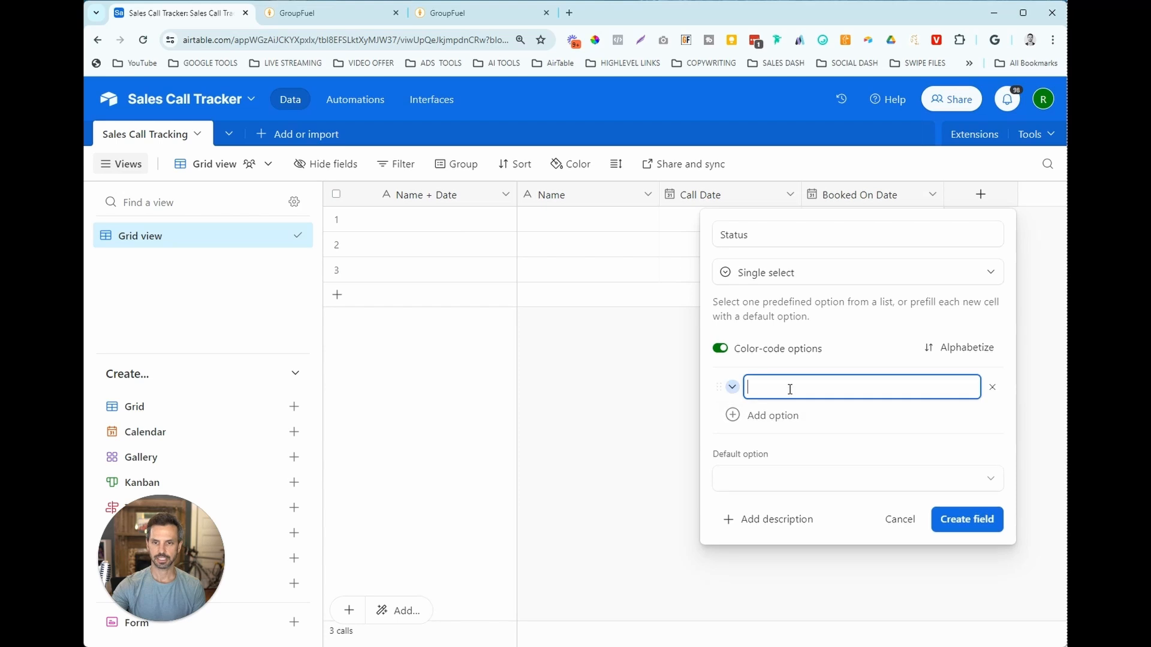
Give the Status field the options Confirmed, Cancelled, No Show and Showed, and create the field
{"action": "type", "text": "Confi"}
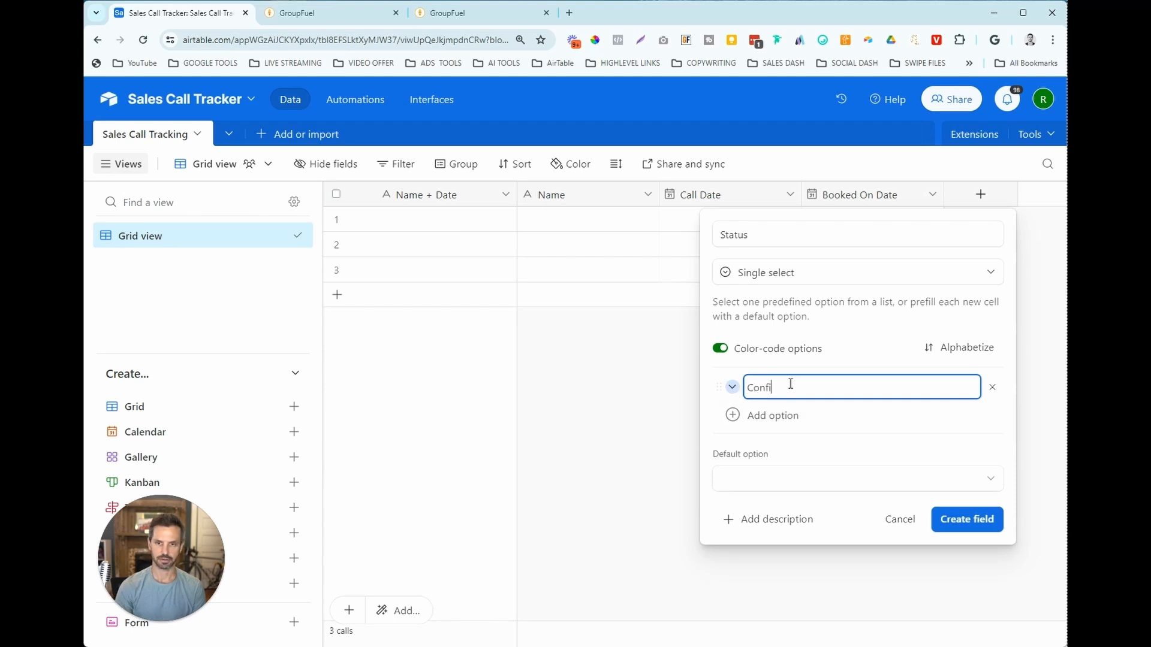
{"action": "type", "text": "rmed"}
{"action": "left_click", "coordinate": [775, 418]}
{"action": "type", "text": "Cance"}
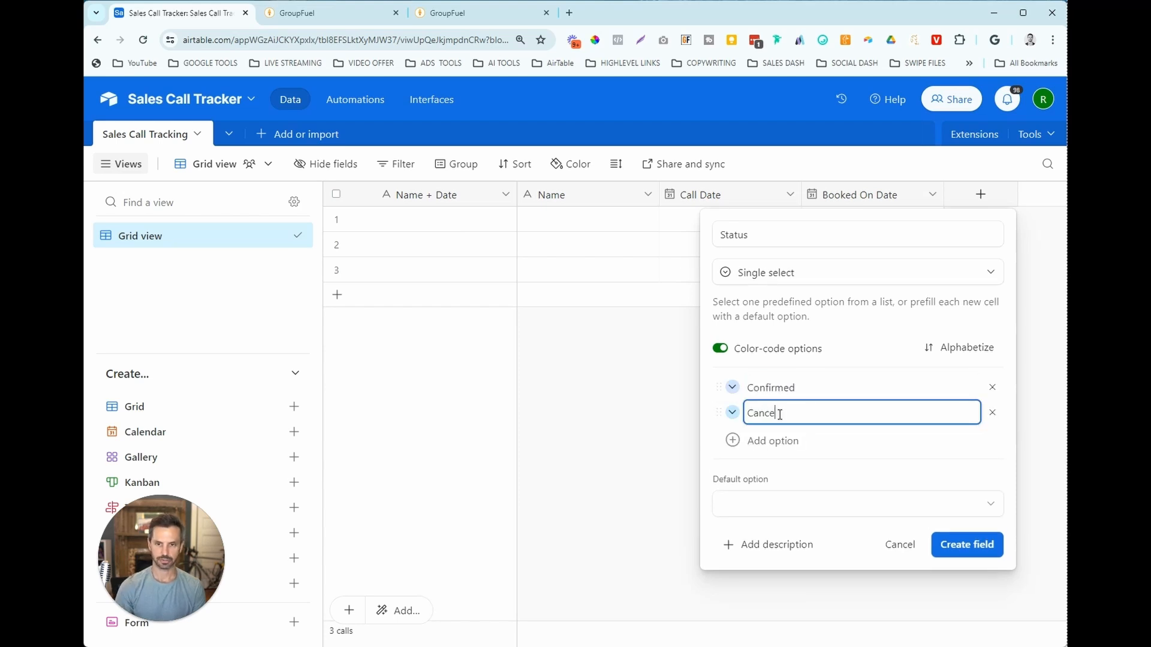
{"action": "type", "text": "lled"}
{"action": "left_click", "coordinate": [773, 438]}
{"action": "type", "text": "No"}
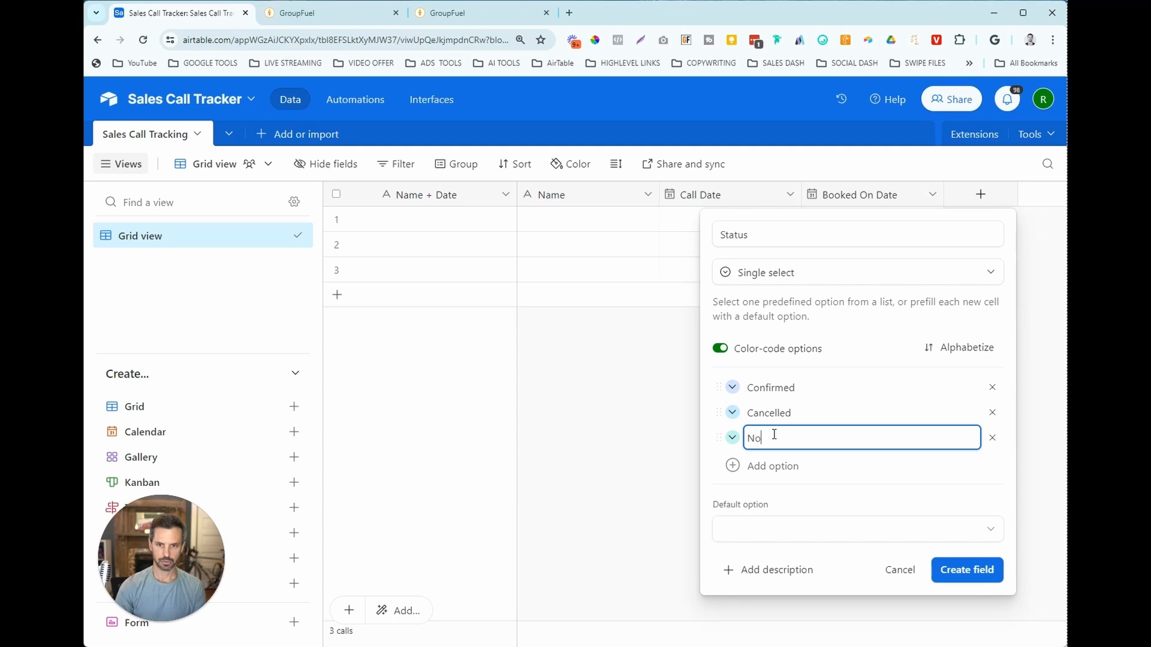
{"action": "type", "text": " Sho"}
{"action": "left_click", "coordinate": [774, 466]}
{"action": "type", "text": "S"}
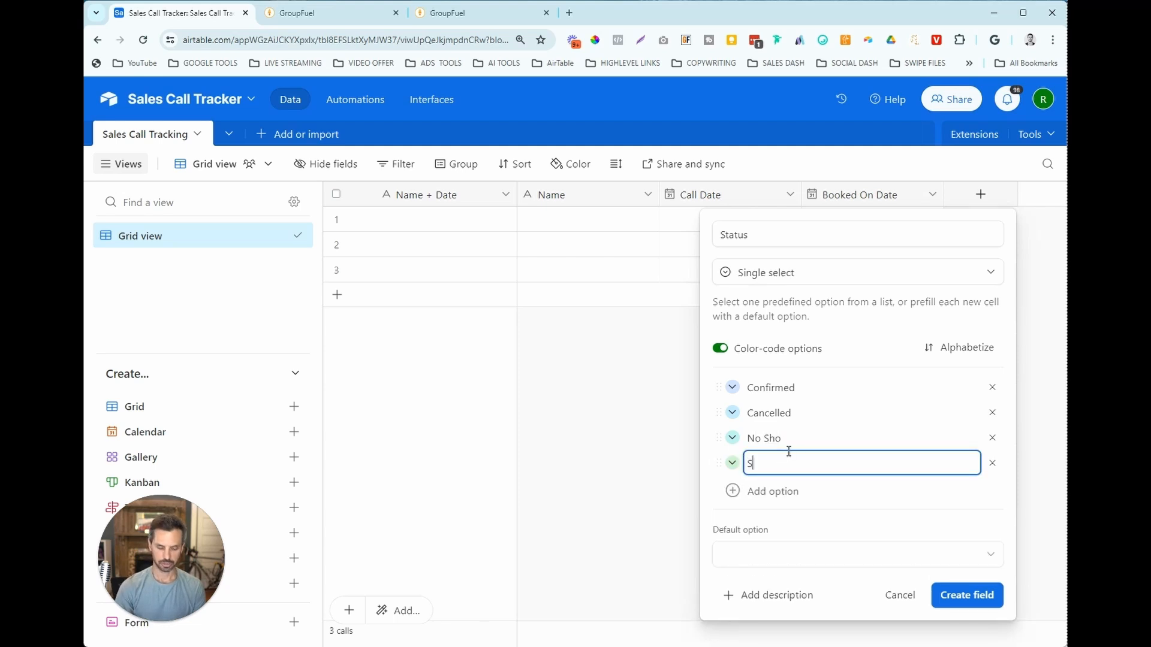
{"action": "type", "text": "howed"}
{"action": "left_click", "coordinate": [790, 440]}
{"action": "type", "text": "w"}
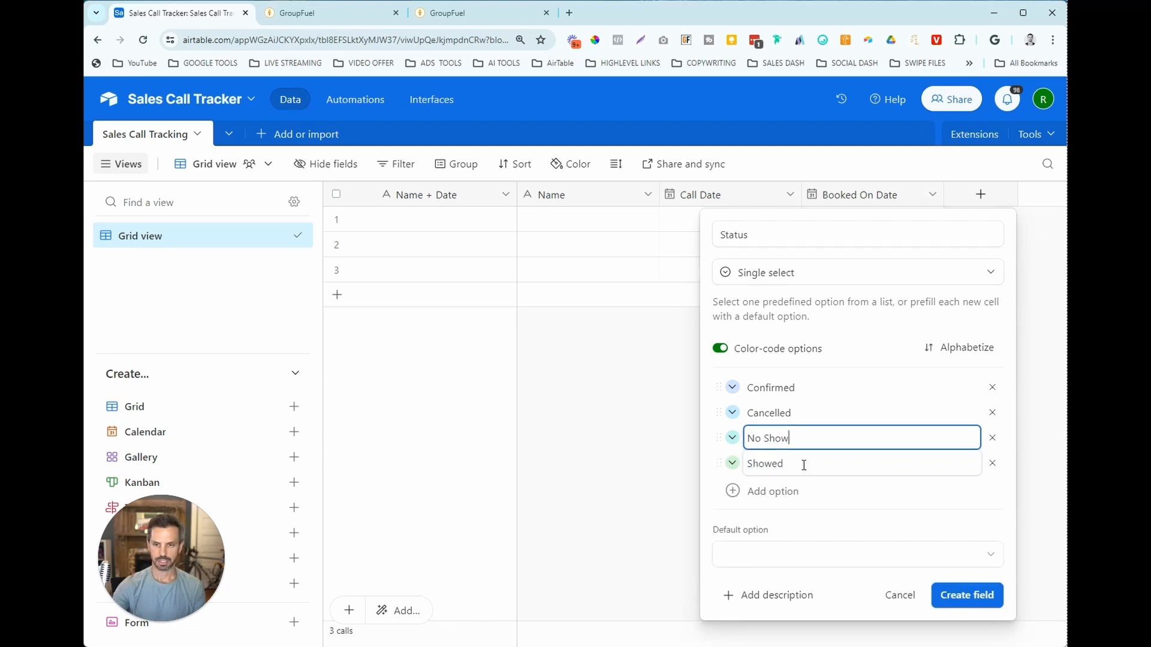
{"action": "left_click", "coordinate": [979, 599]}
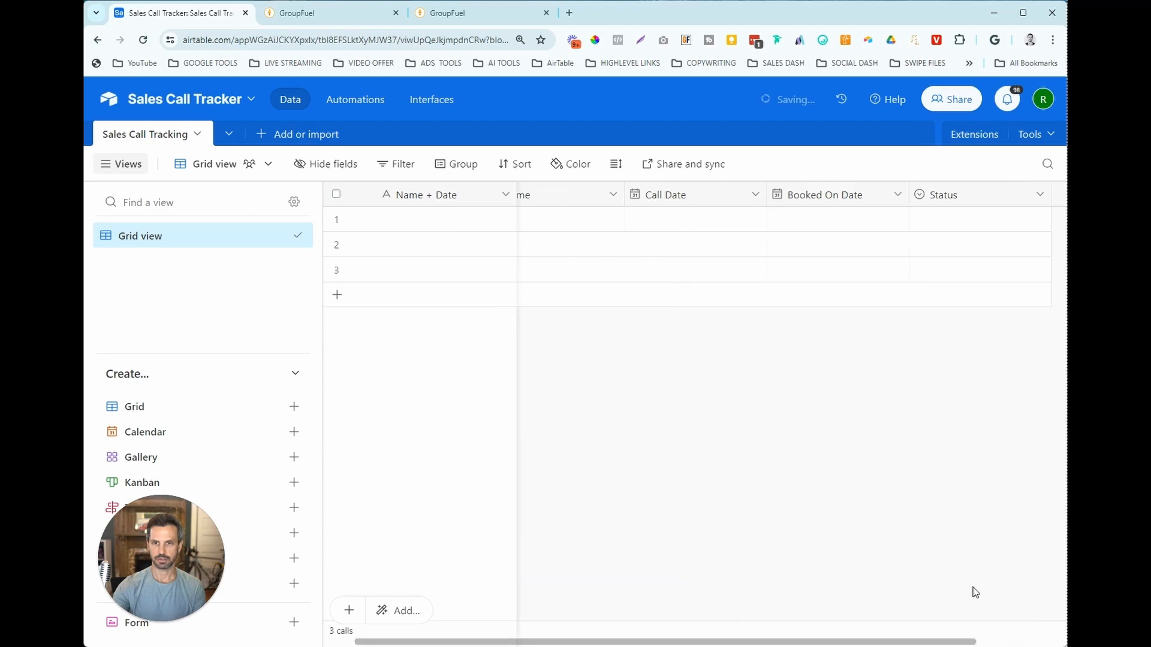
Set up a new single select field called Offer Made with a light green Yes option
{"action": "left_click_drag", "start_coordinate": [850, 642], "coordinate": [937, 642]}
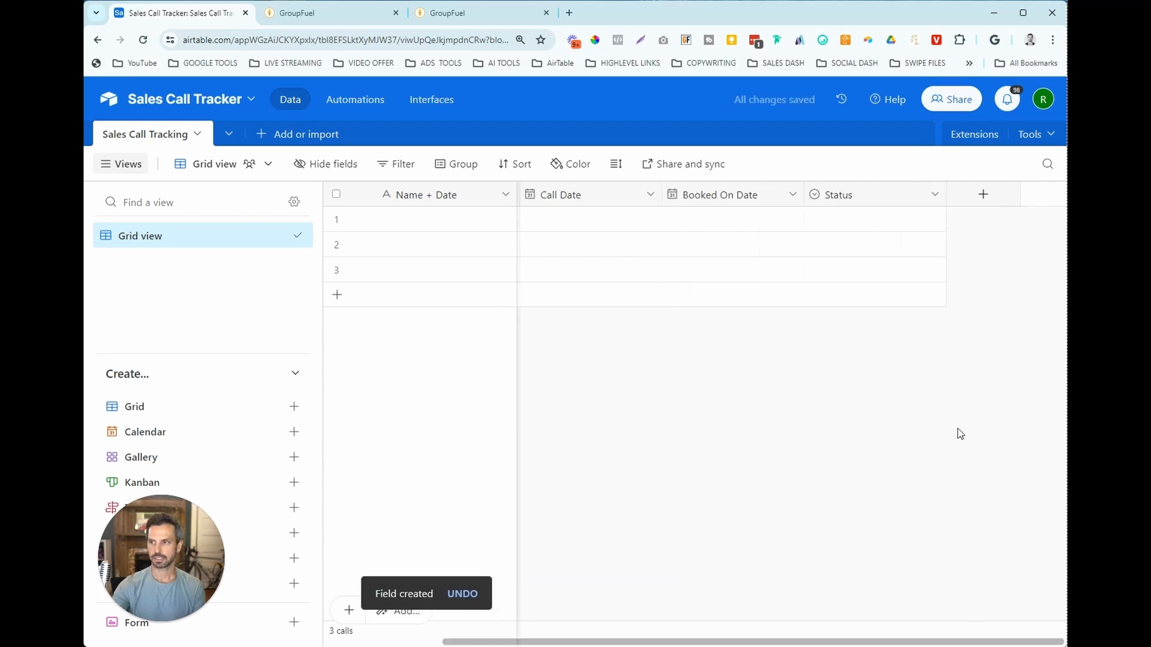
{"action": "left_click", "coordinate": [982, 195]}
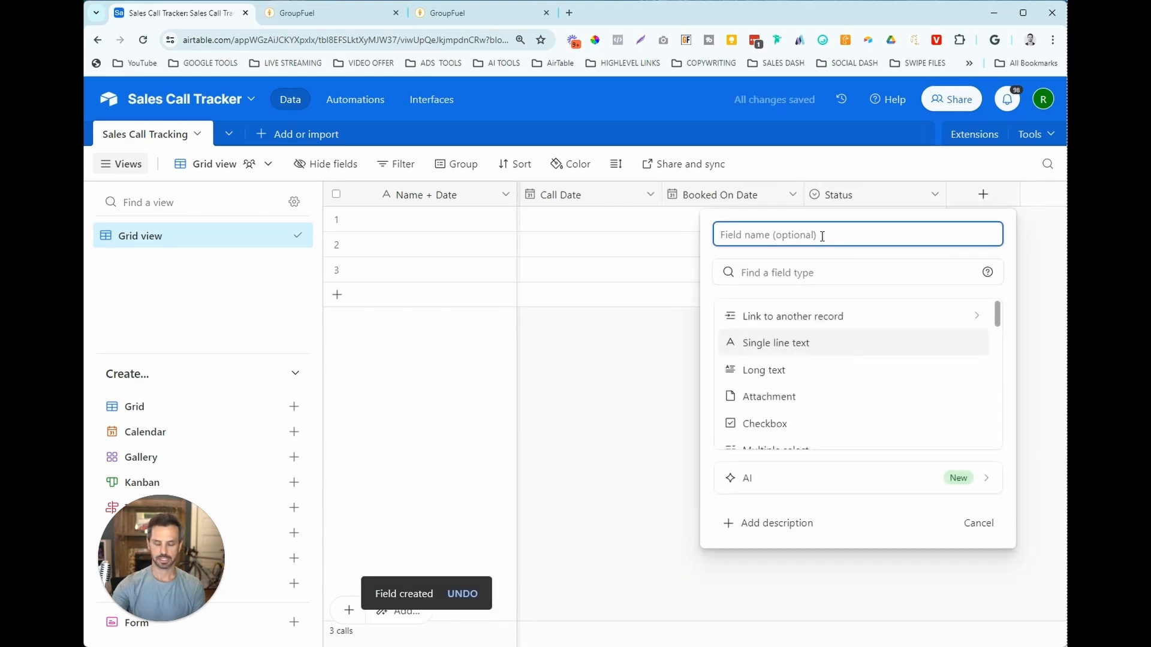
{"action": "type", "text": "Offer Made"}
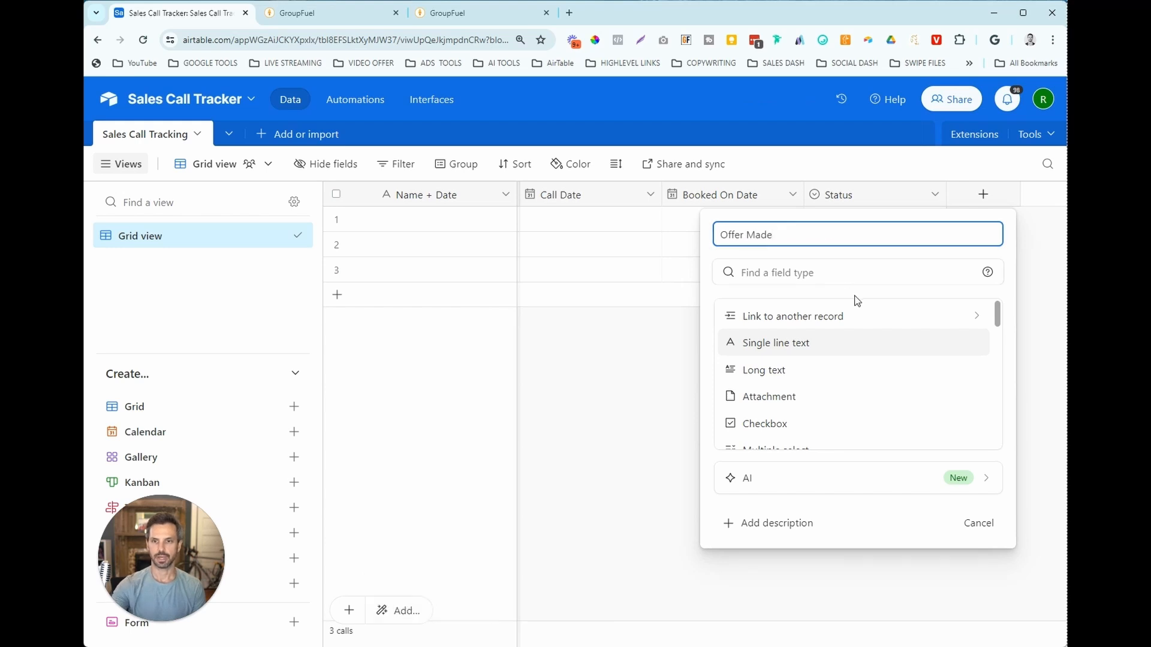
{"action": "scroll", "coordinate": [844, 357], "scroll_direction": "down", "scroll_amount": 1}
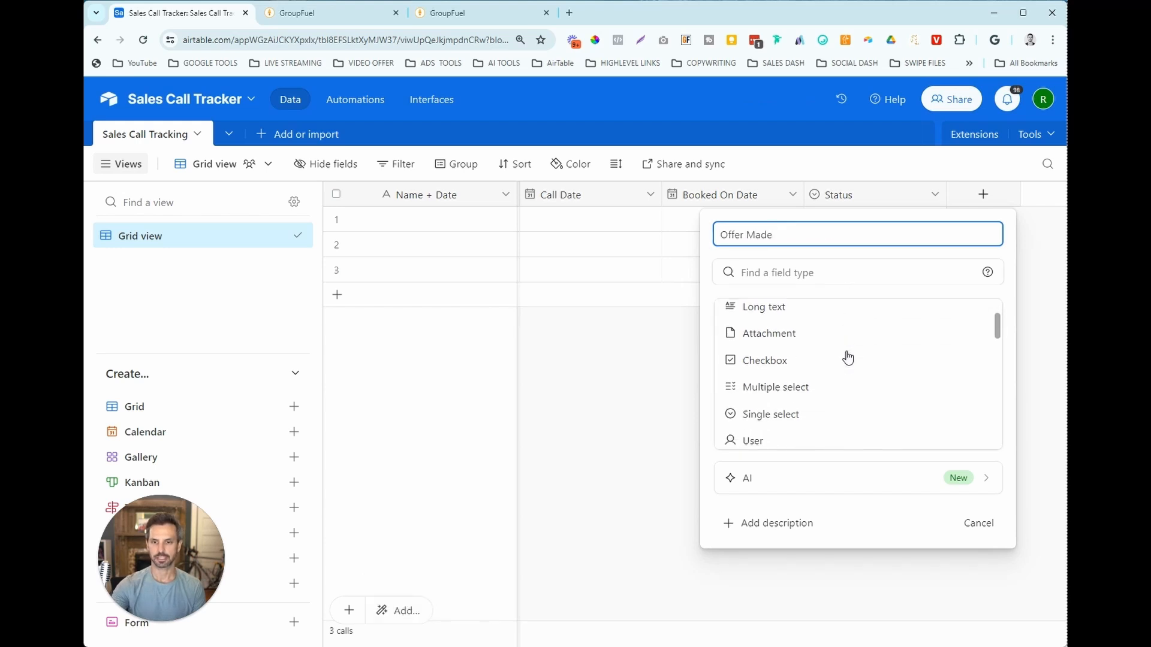
{"action": "left_click", "coordinate": [825, 416]}
{"action": "type", "text": "Yes"}
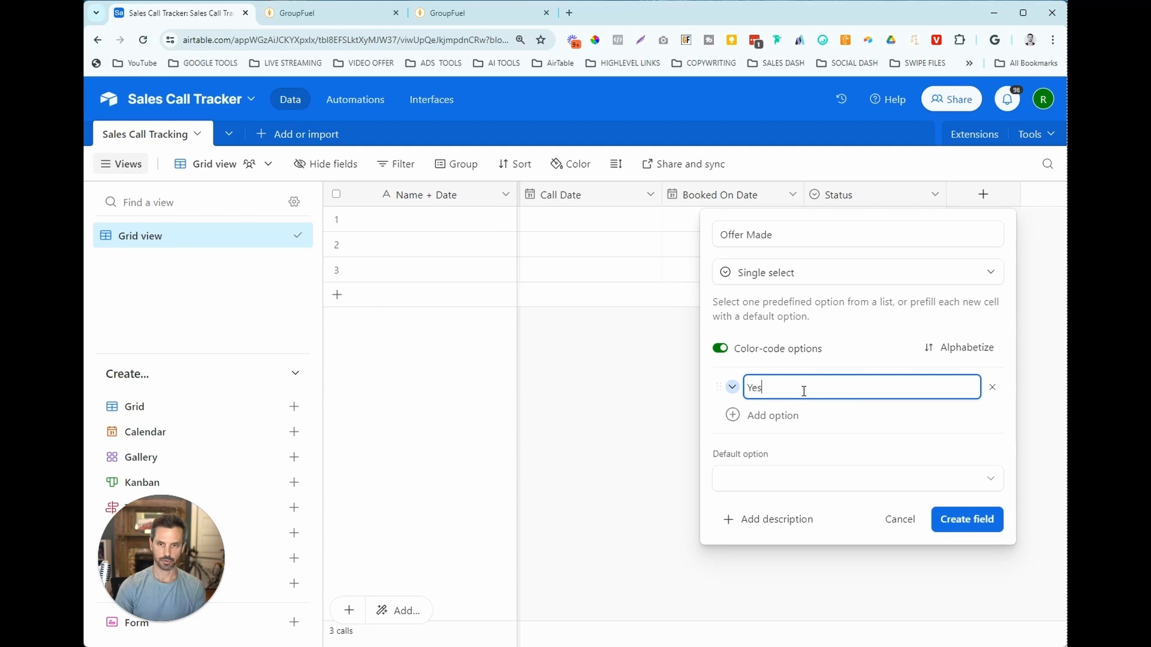
{"action": "left_click", "coordinate": [732, 387]}
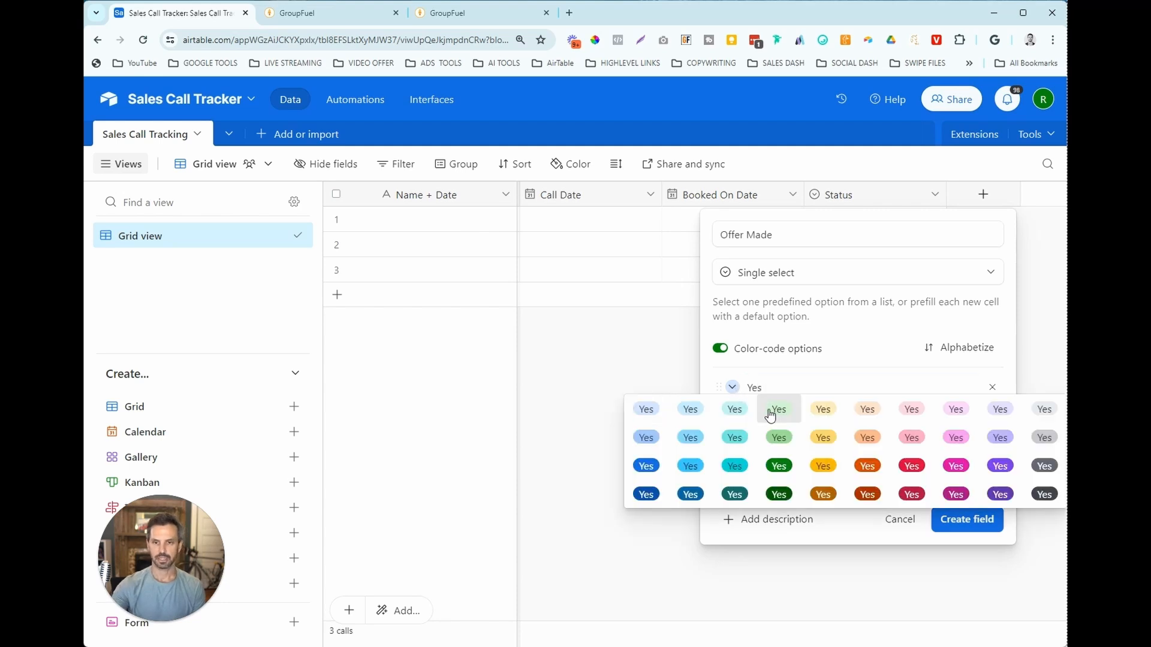
{"action": "left_click", "coordinate": [777, 414]}
Add a pink No option to the Offer Made field and create the field
{"action": "left_click", "coordinate": [776, 415]}
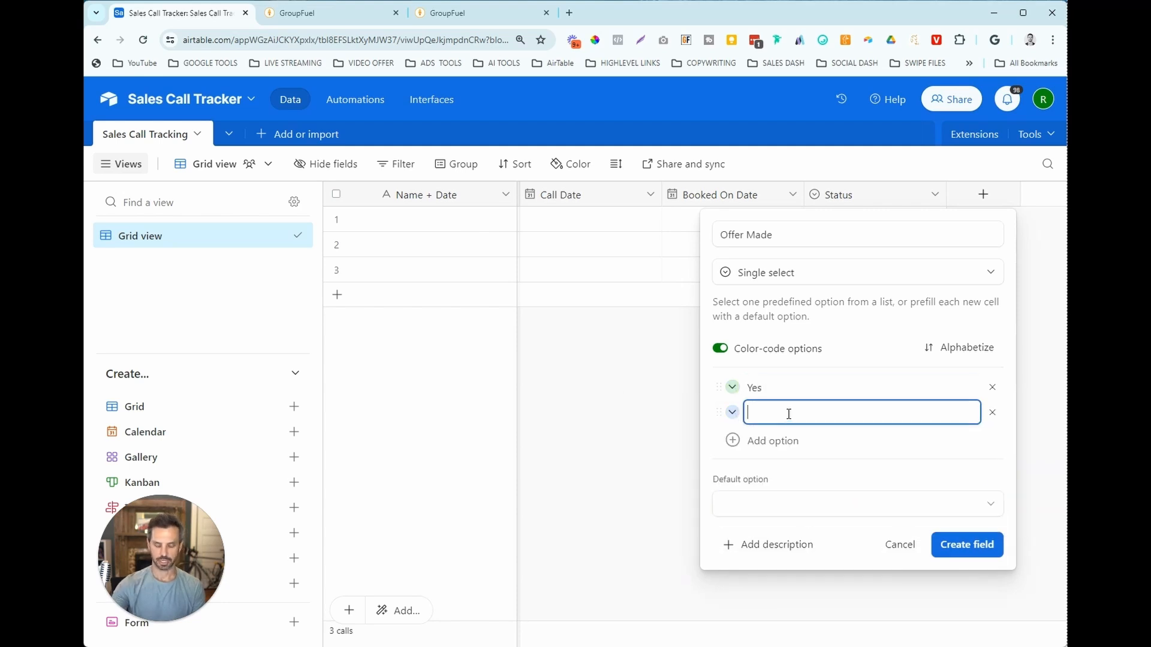
{"action": "type", "text": "Np"}
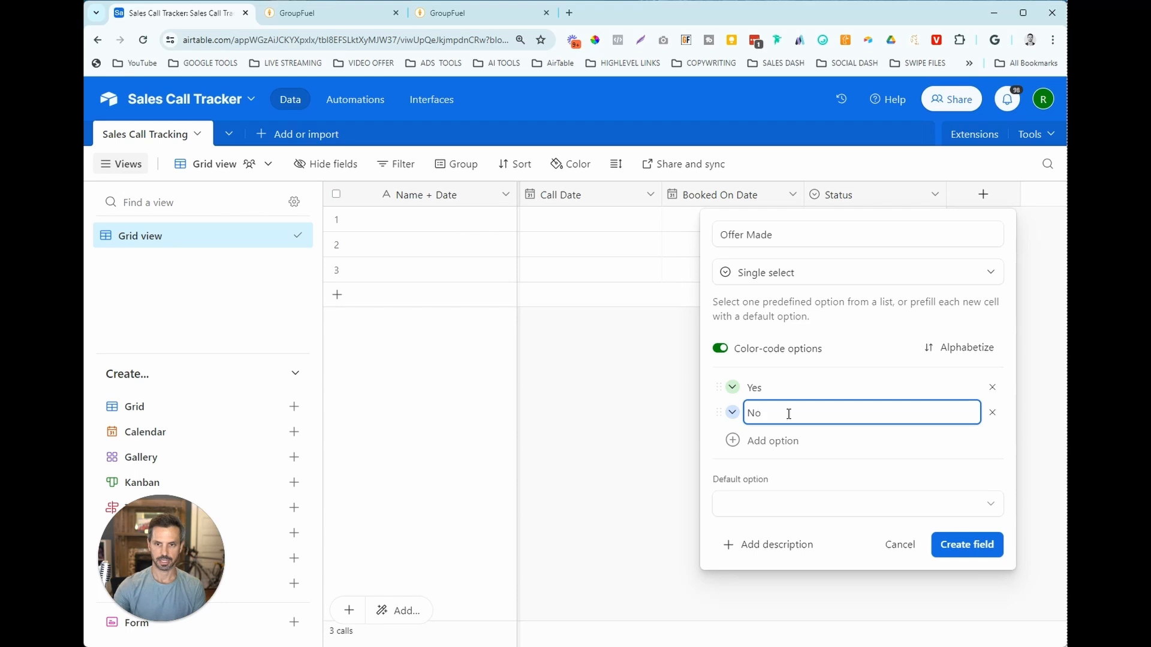
{"action": "left_click", "coordinate": [731, 412]}
{"action": "left_click", "coordinate": [908, 464]}
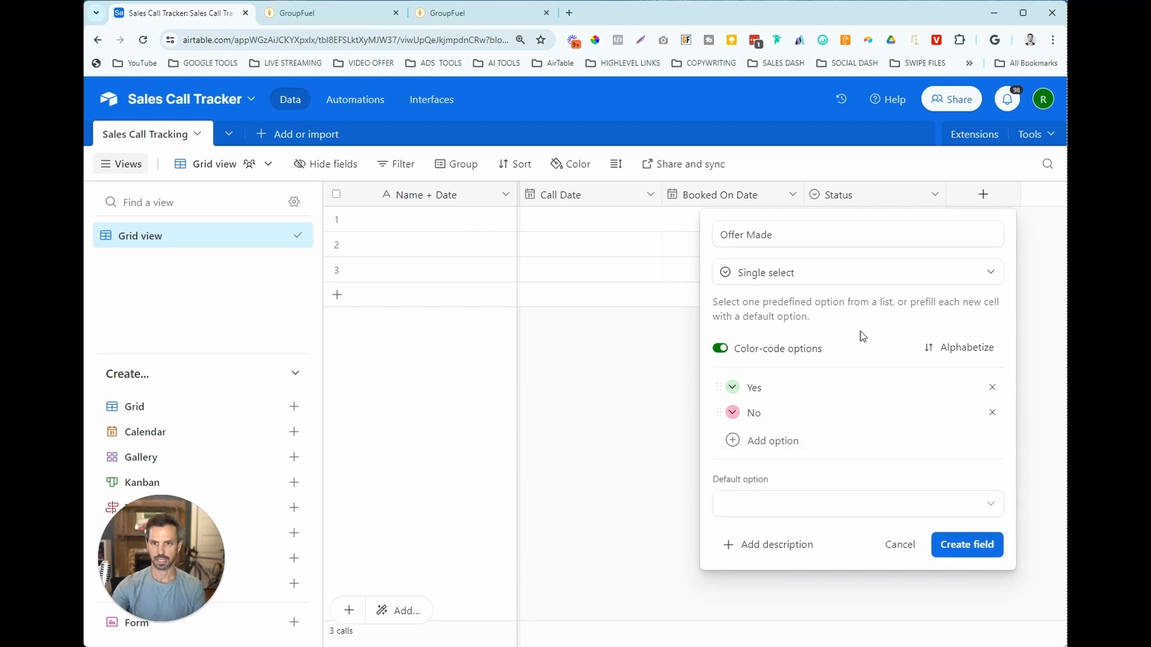
{"action": "left_click", "coordinate": [957, 546]}
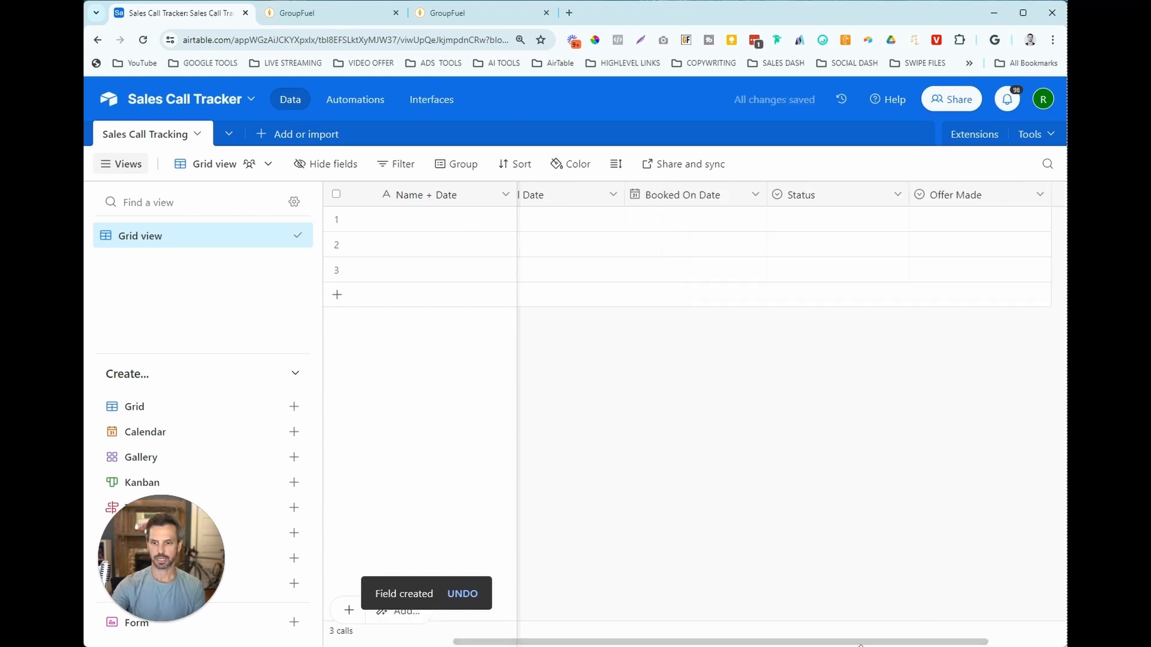
Set up a new single select field called Result with a light green Sale option
{"action": "left_click_drag", "start_coordinate": [862, 643], "coordinate": [944, 644]}
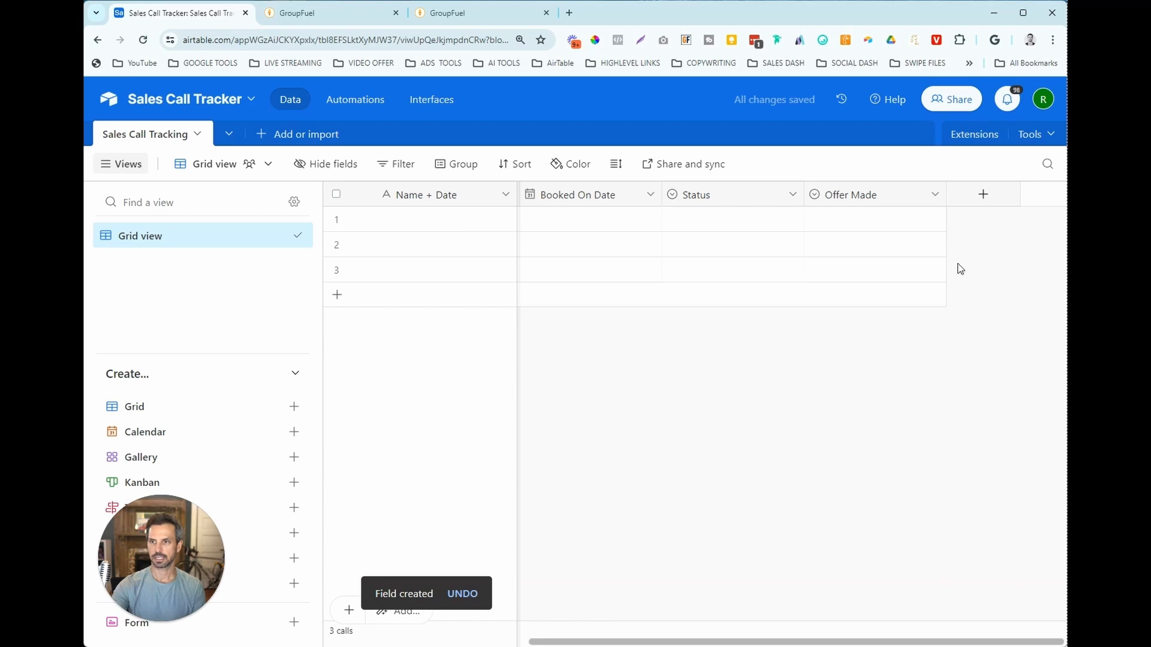
{"action": "left_click", "coordinate": [983, 194]}
{"action": "type", "text": "Re"}
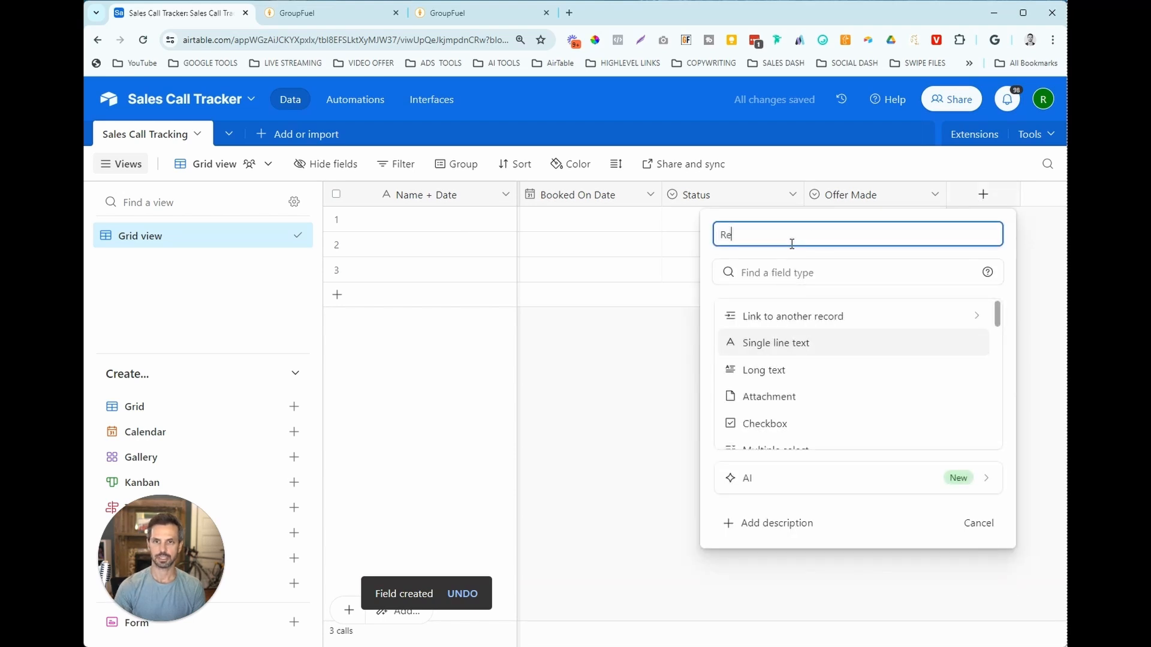
{"action": "type", "text": "sult"}
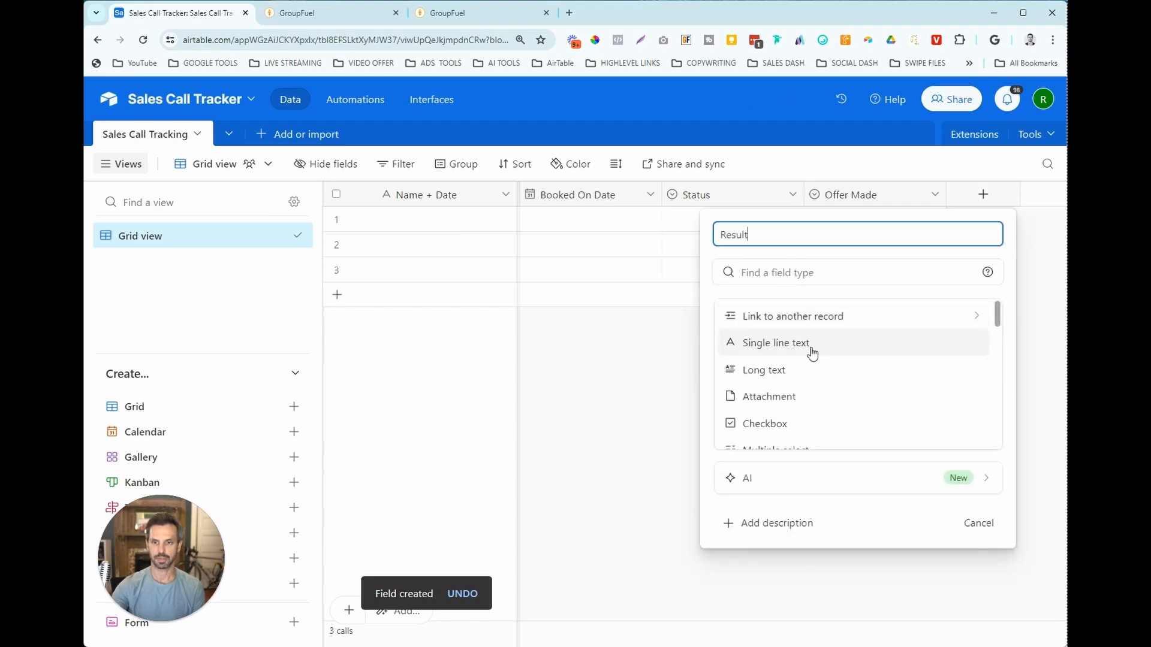
{"action": "scroll", "coordinate": [810, 371], "scroll_direction": "down", "scroll_amount": 2}
{"action": "left_click", "coordinate": [793, 414]}
{"action": "left_click", "coordinate": [790, 418]}
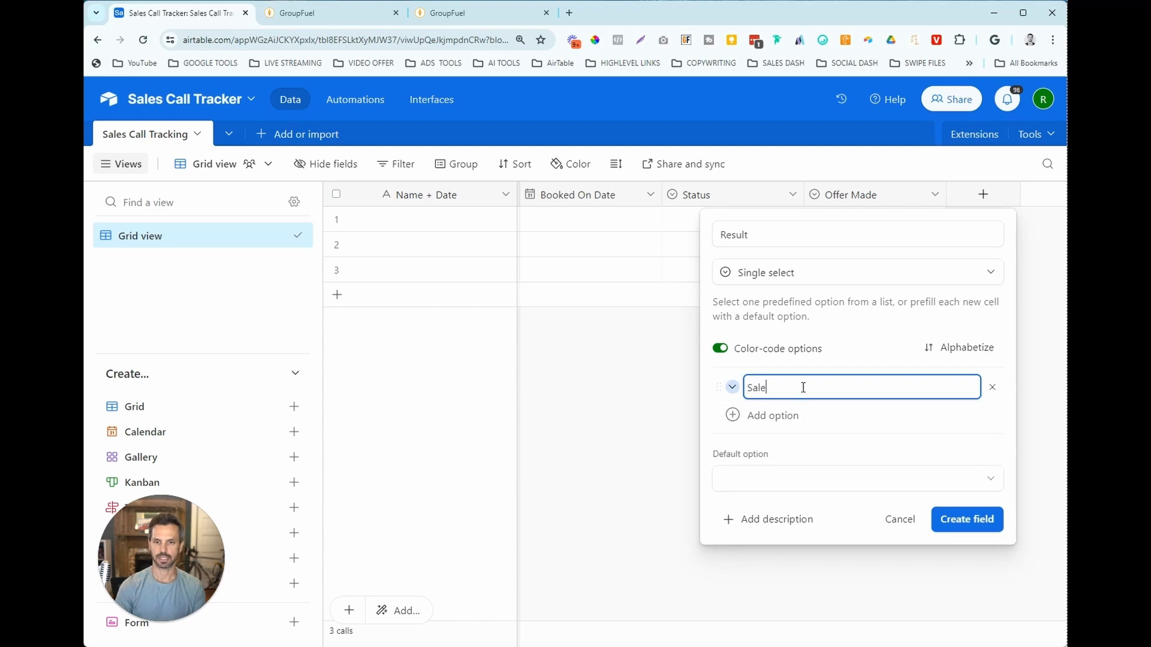
{"action": "left_click", "coordinate": [733, 388]}
{"action": "left_click", "coordinate": [789, 413]}
Add the options Follow-Up Booked and Follow-Up Needed to the Result field
{"action": "left_click", "coordinate": [735, 418]}
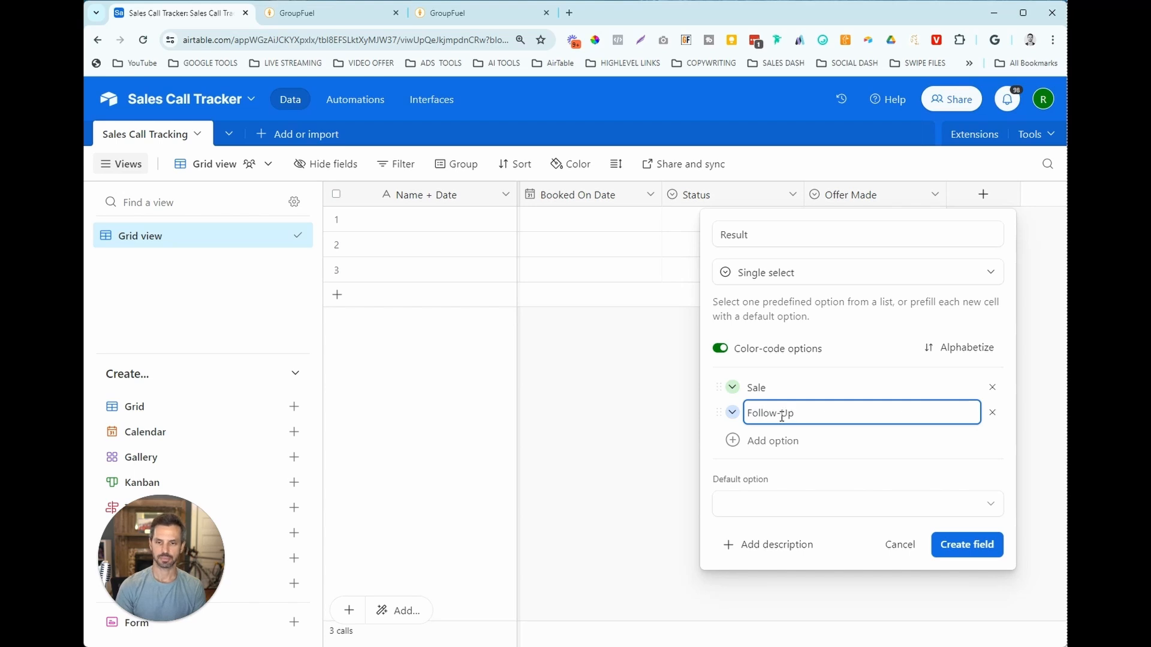
{"action": "left_click", "coordinate": [783, 442]}
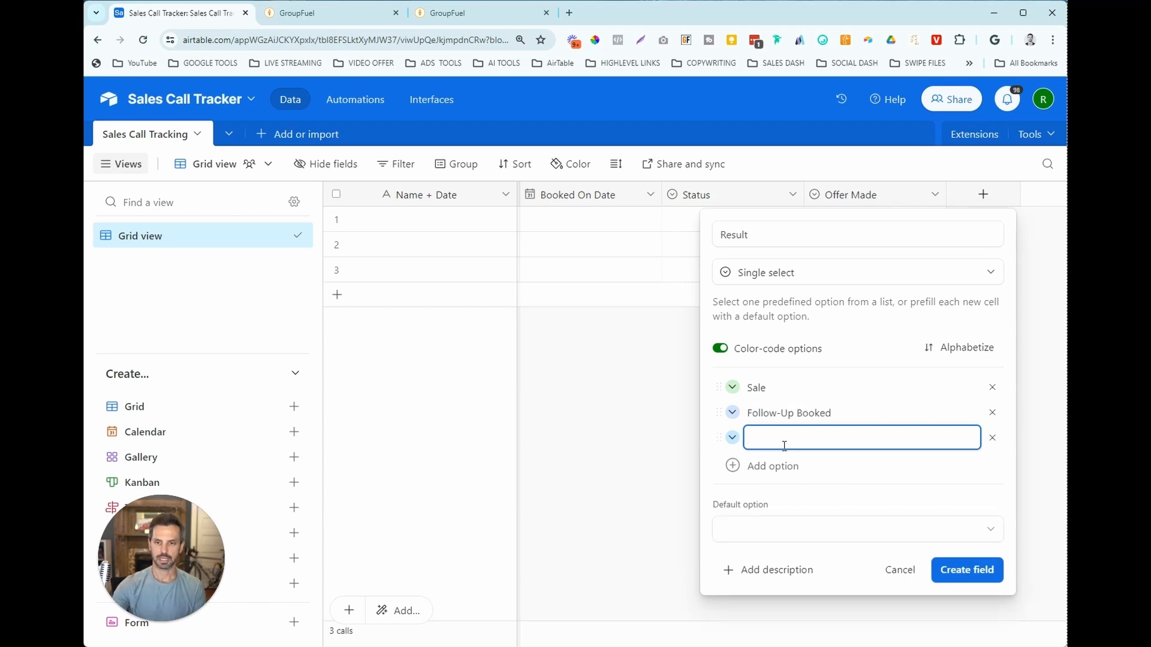
{"action": "type", "text": "Follow-UP "}
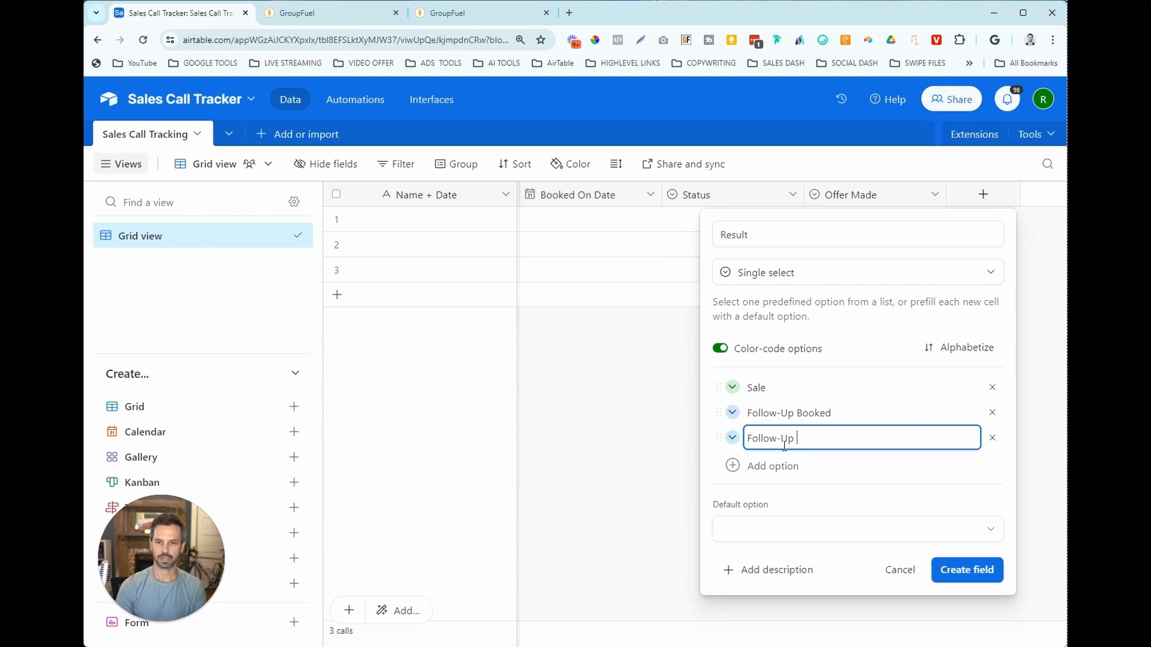
{"action": "type", "text": "Needed"}
Add a Not A Good Fit option to the Result field and colour it pink
{"action": "left_click", "coordinate": [776, 464]}
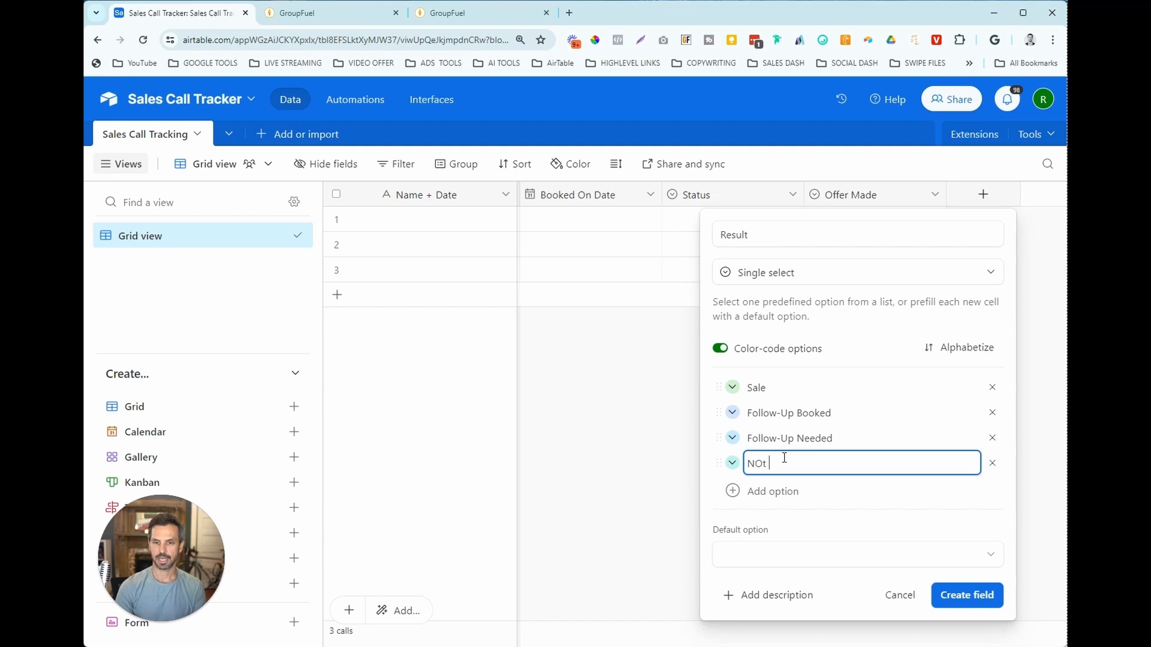
{"action": "type", "text": "Not A Good T"}
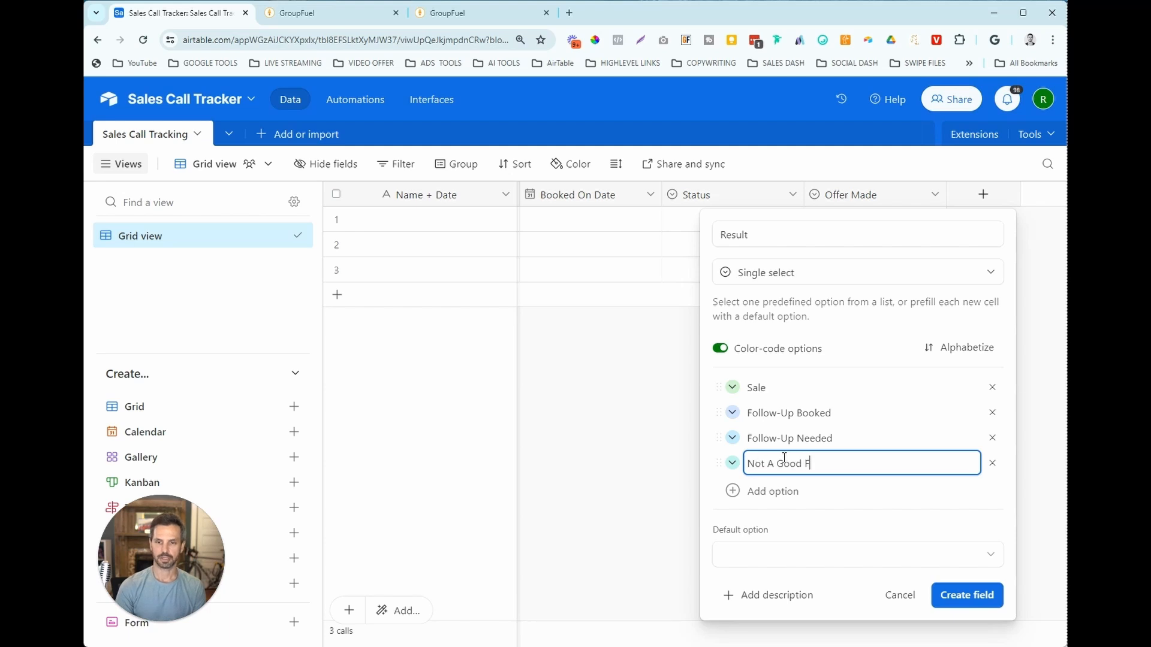
{"action": "left_click", "coordinate": [732, 463]}
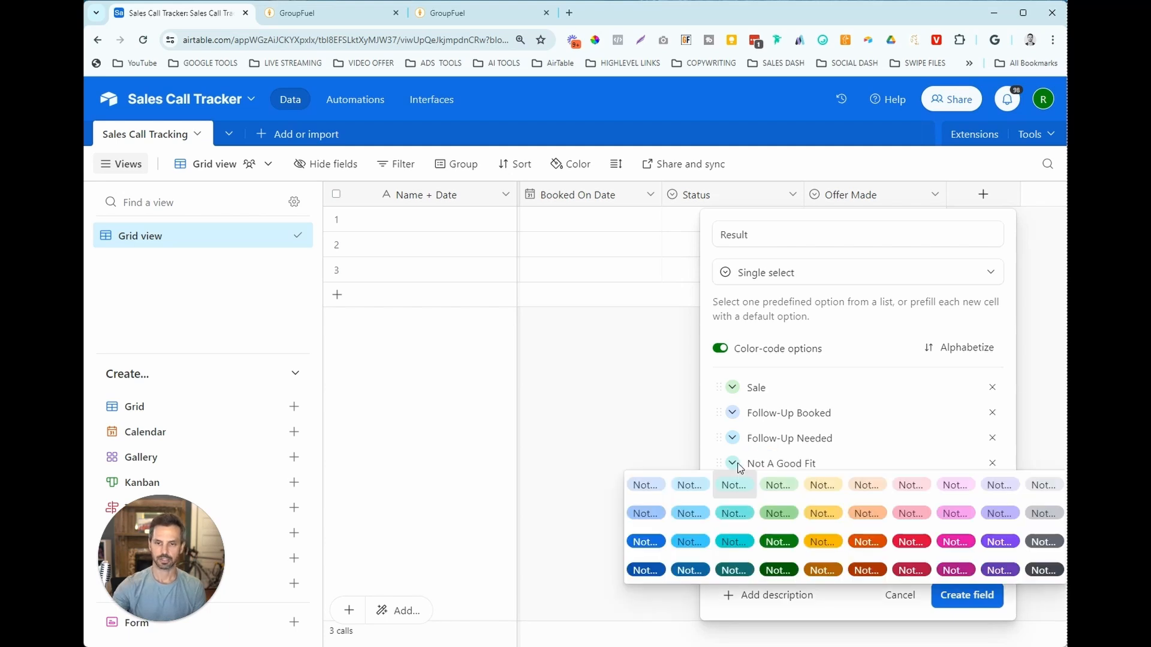
{"action": "left_click", "coordinate": [912, 514]}
Add a red No Action Needed option to the Result field and create the field
{"action": "left_click", "coordinate": [733, 490]}
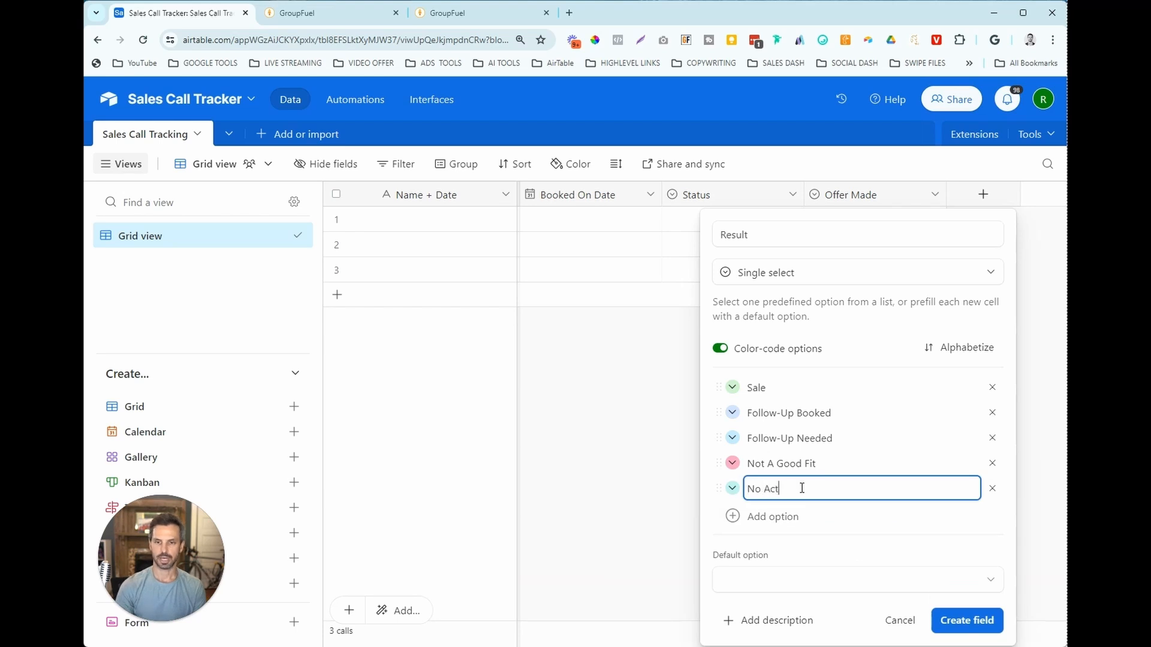
{"action": "type", "text": "No Action Needed"}
{"action": "left_click", "coordinate": [733, 488]}
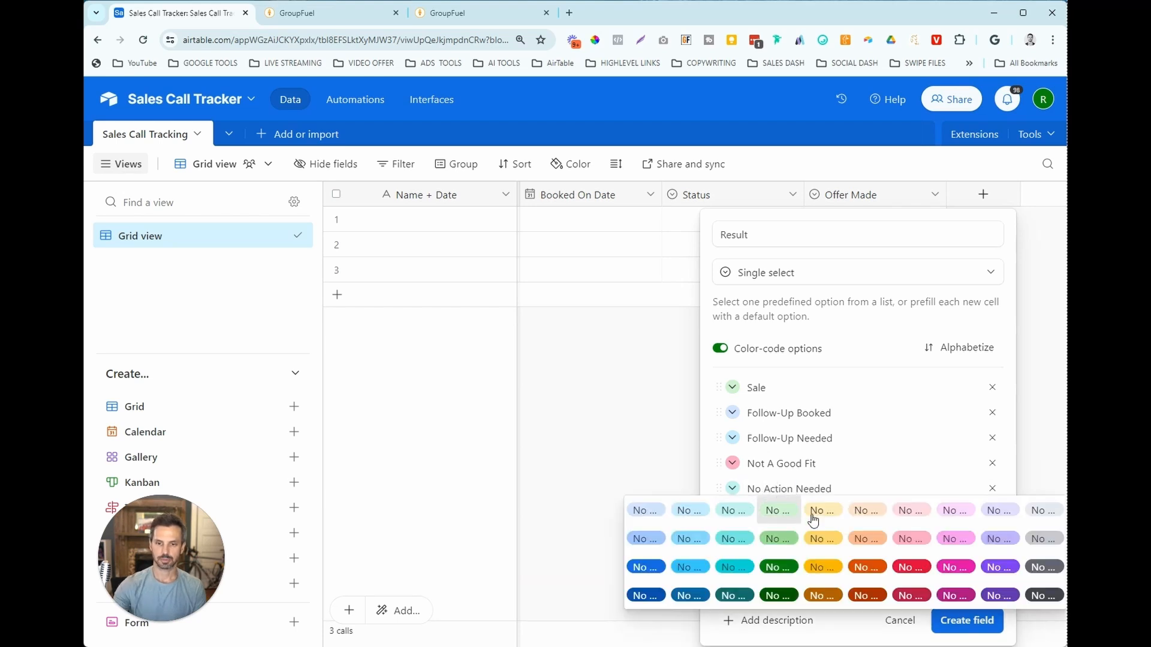
{"action": "left_click", "coordinate": [912, 570]}
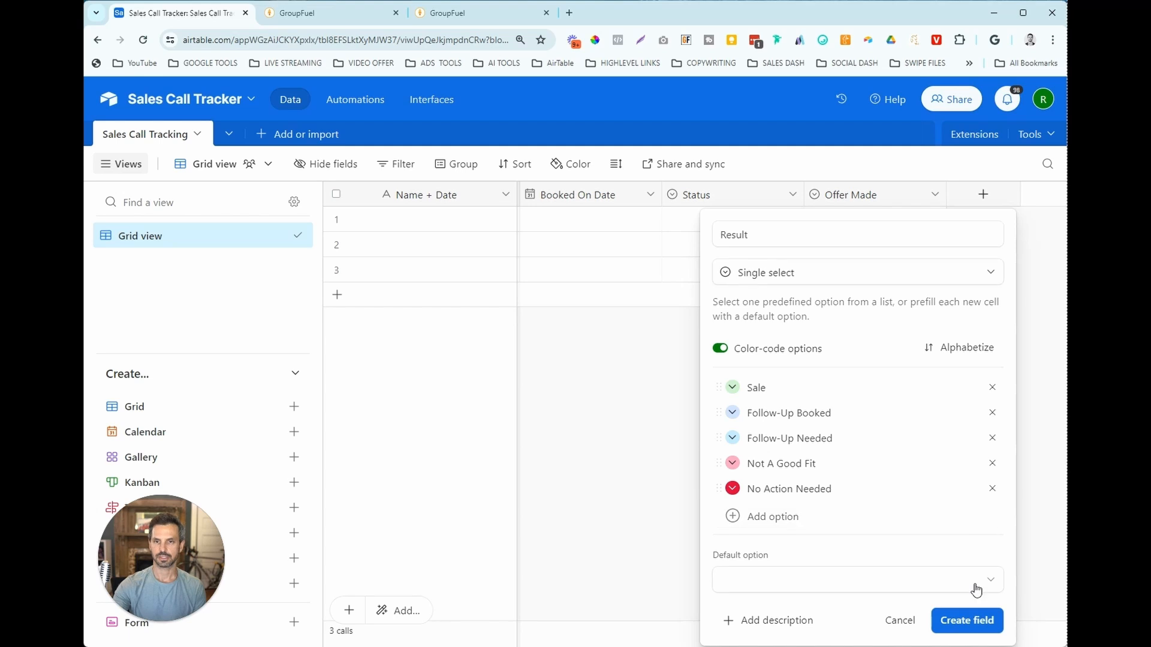
{"action": "left_click", "coordinate": [966, 620]}
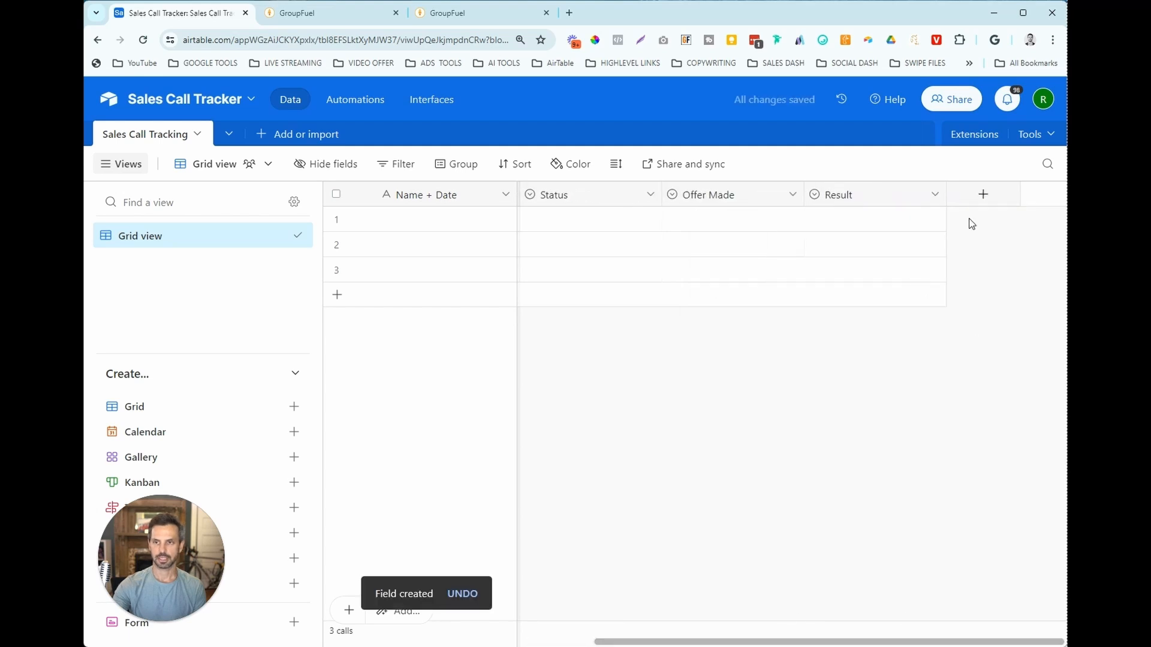
Create a User field called Sales Call By, leaving multiple users and notifications off
{"action": "left_click", "coordinate": [981, 196]}
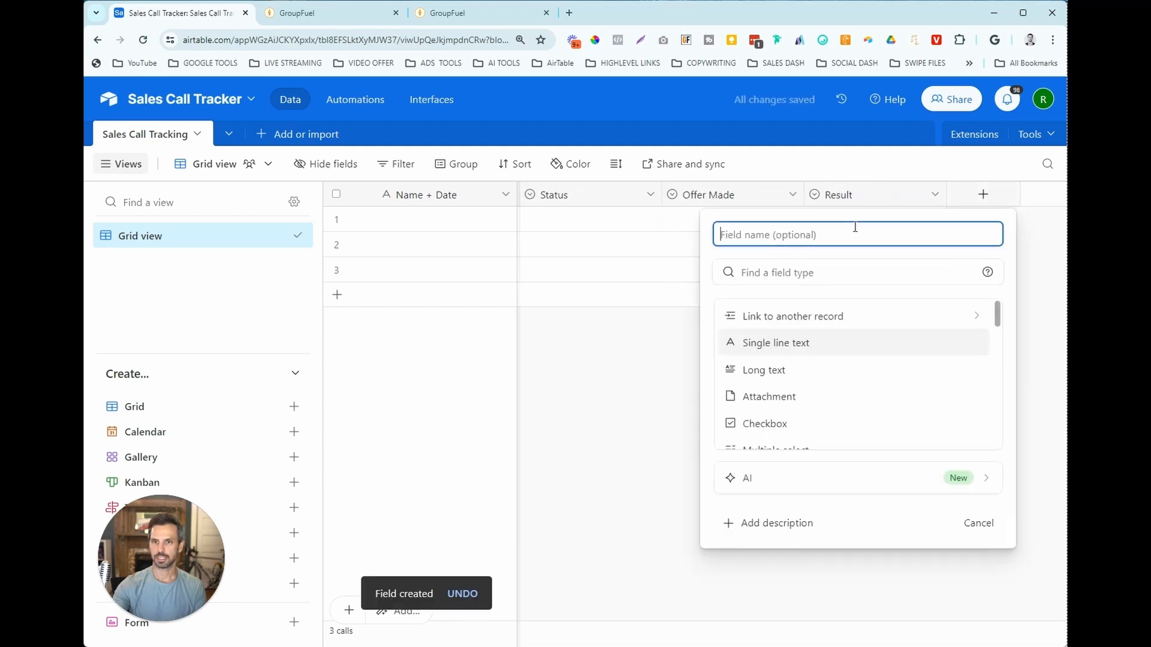
{"action": "type", "text": "Sales Call By"}
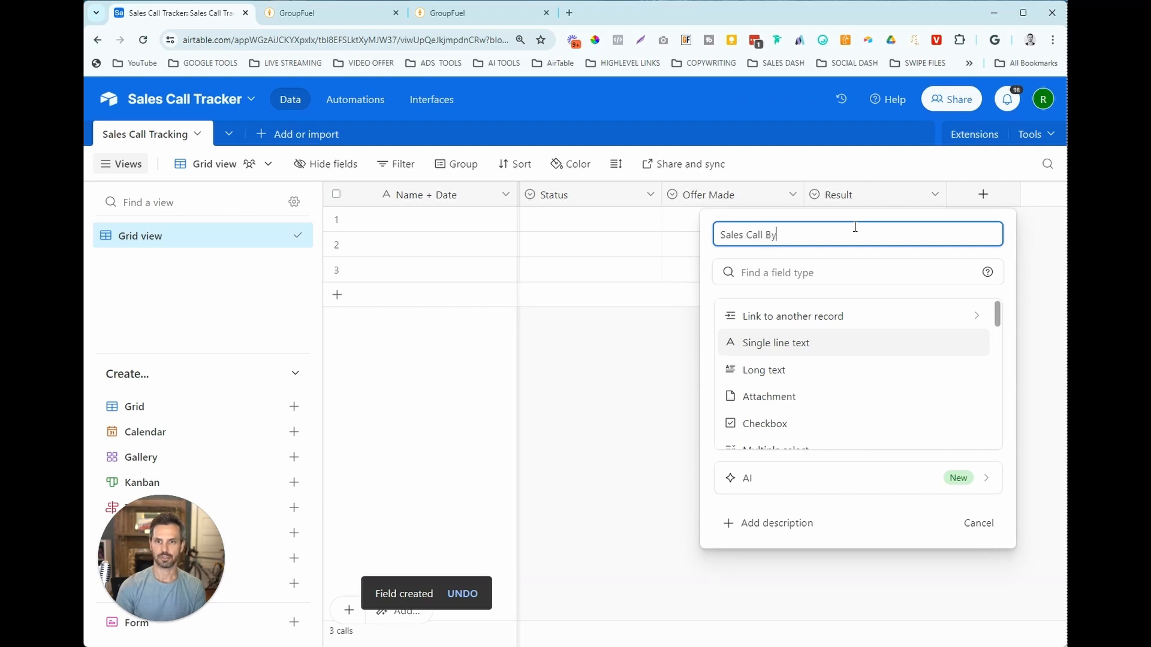
{"action": "scroll", "coordinate": [863, 377], "scroll_direction": "down", "scroll_amount": 2}
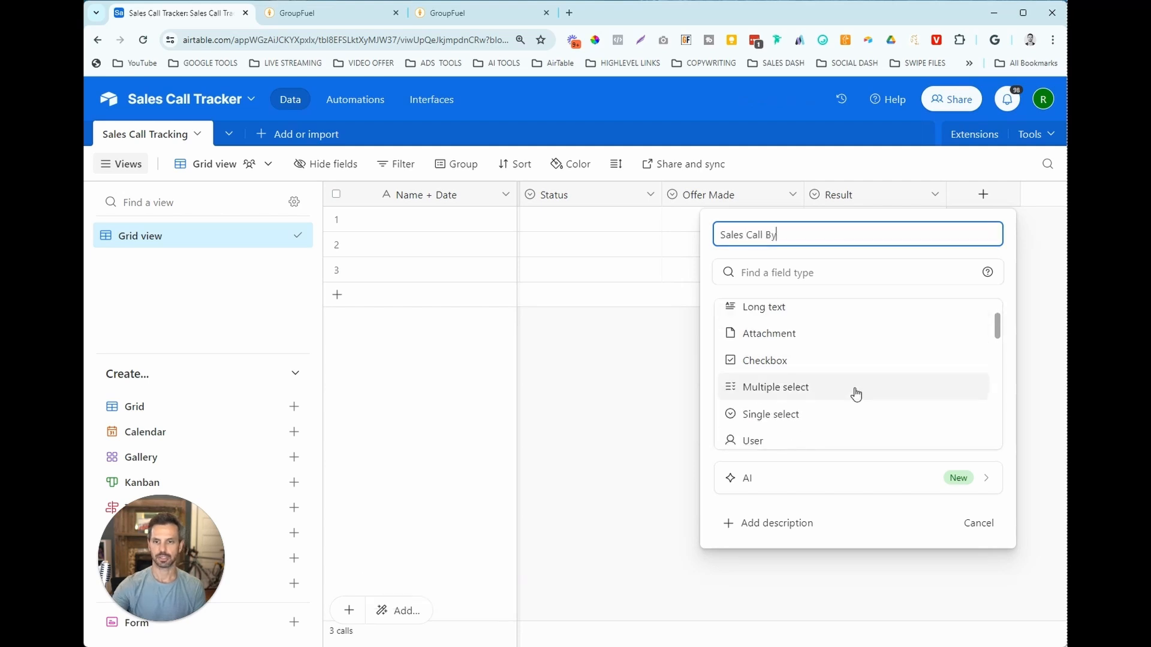
{"action": "left_click", "coordinate": [768, 444]}
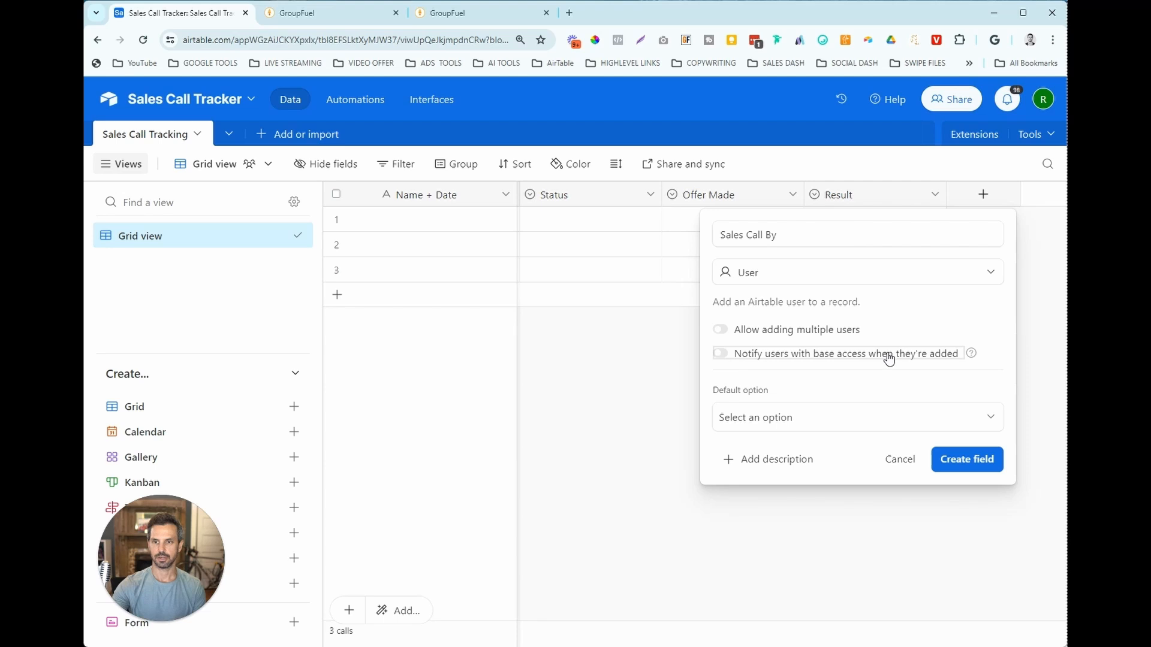
{"action": "left_click", "coordinate": [962, 468]}
Create a single line text field called Booking Source without a default value
{"action": "type", "text": "Book"}
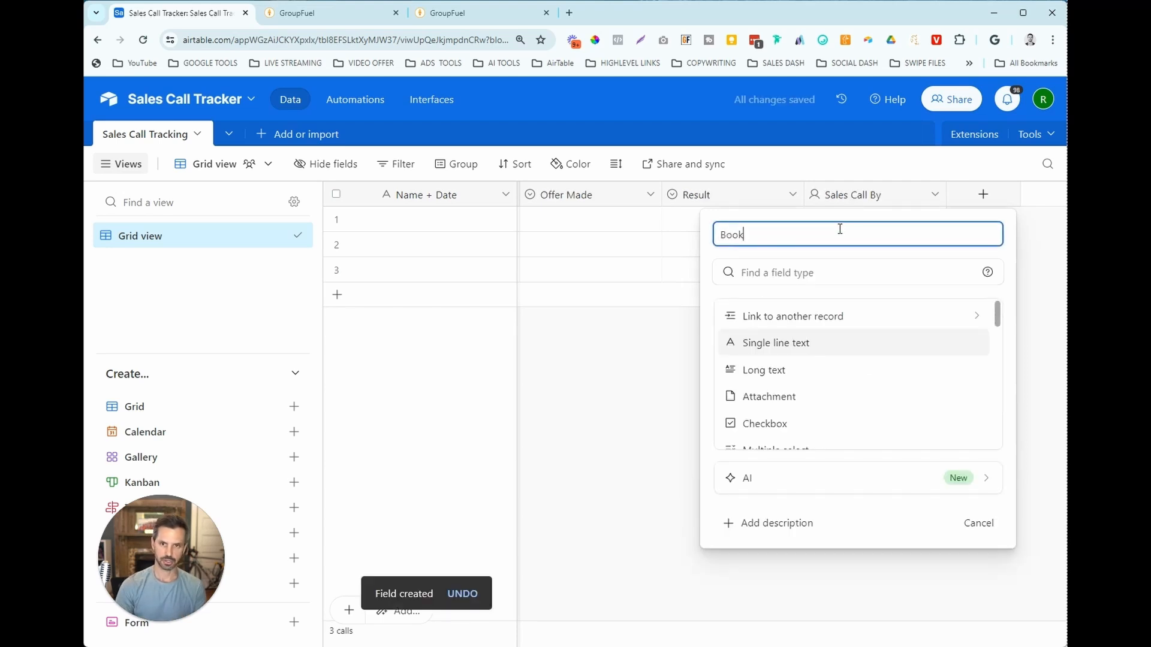
{"action": "type", "text": "ing Source"}
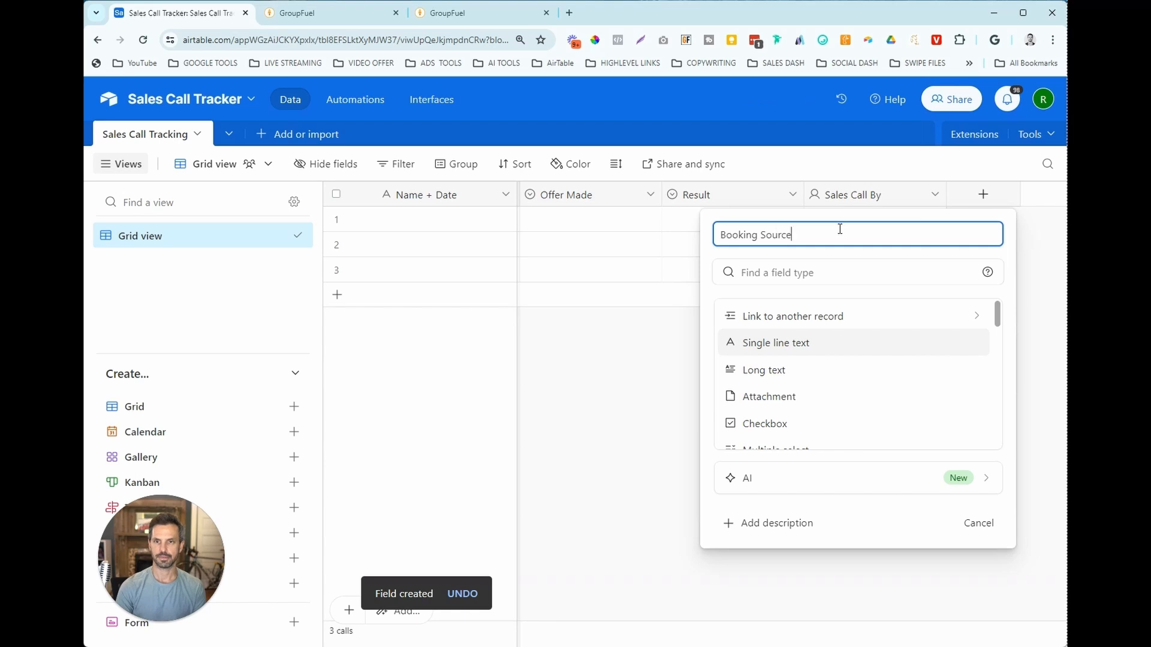
{"action": "left_click", "coordinate": [780, 347]}
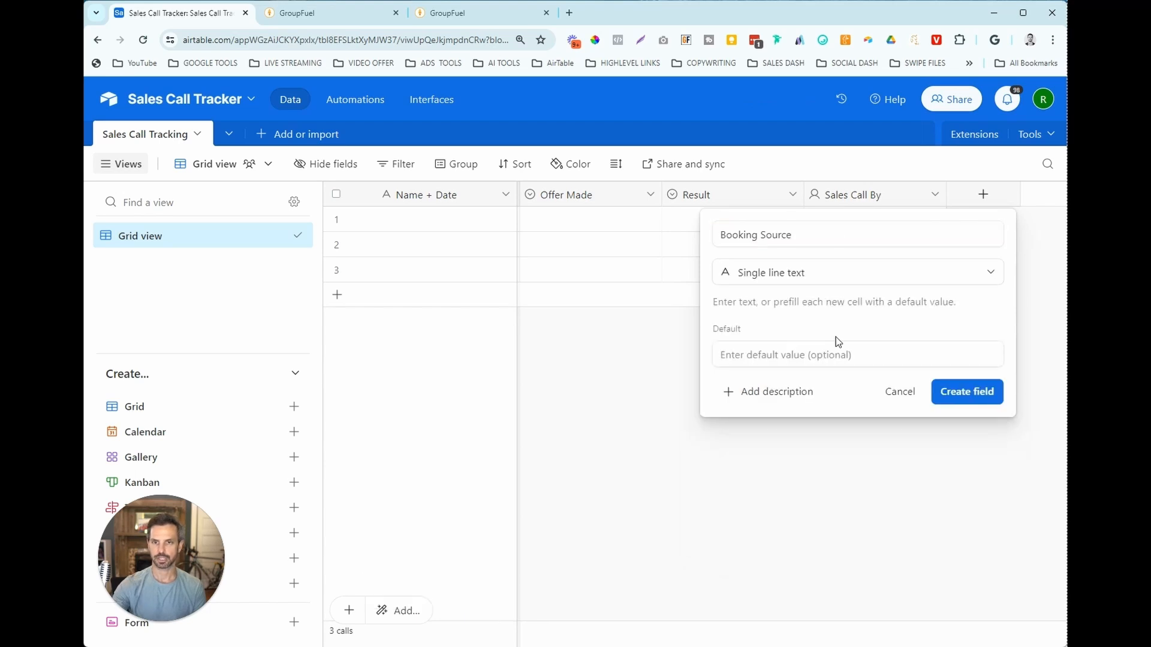
{"action": "left_click", "coordinate": [972, 393]}
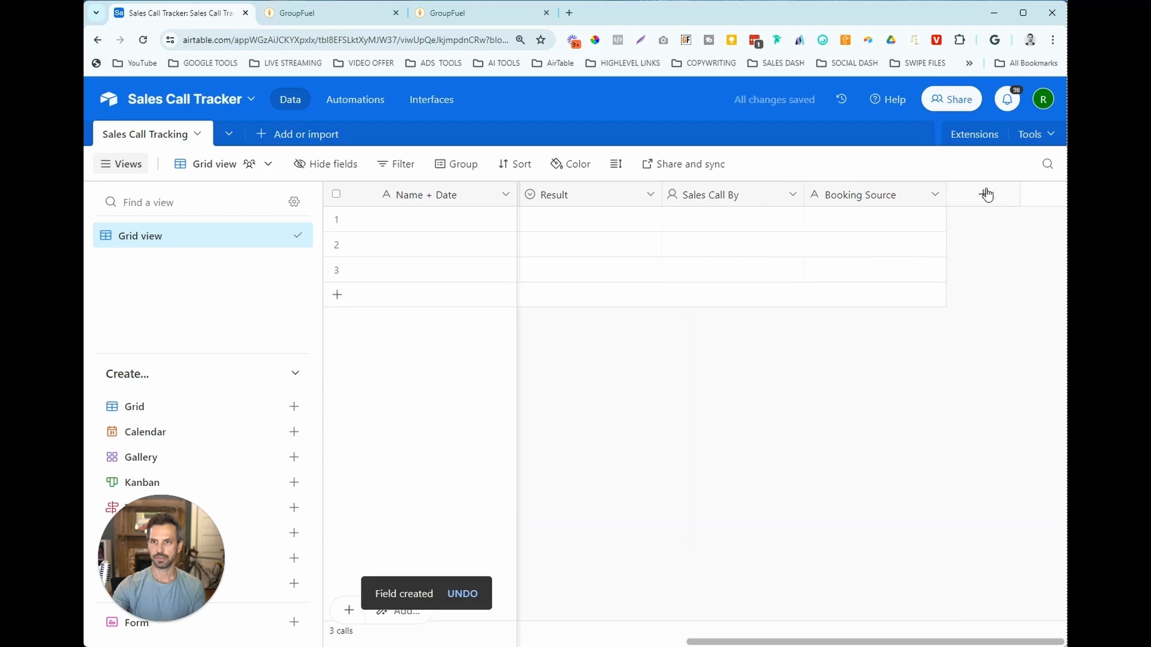
Create a single line text field called Phone Number after the Booking Source field
{"action": "left_click", "coordinate": [986, 195]}
{"action": "type", "text": "Phone Number"}
{"action": "left_click", "coordinate": [783, 345]}
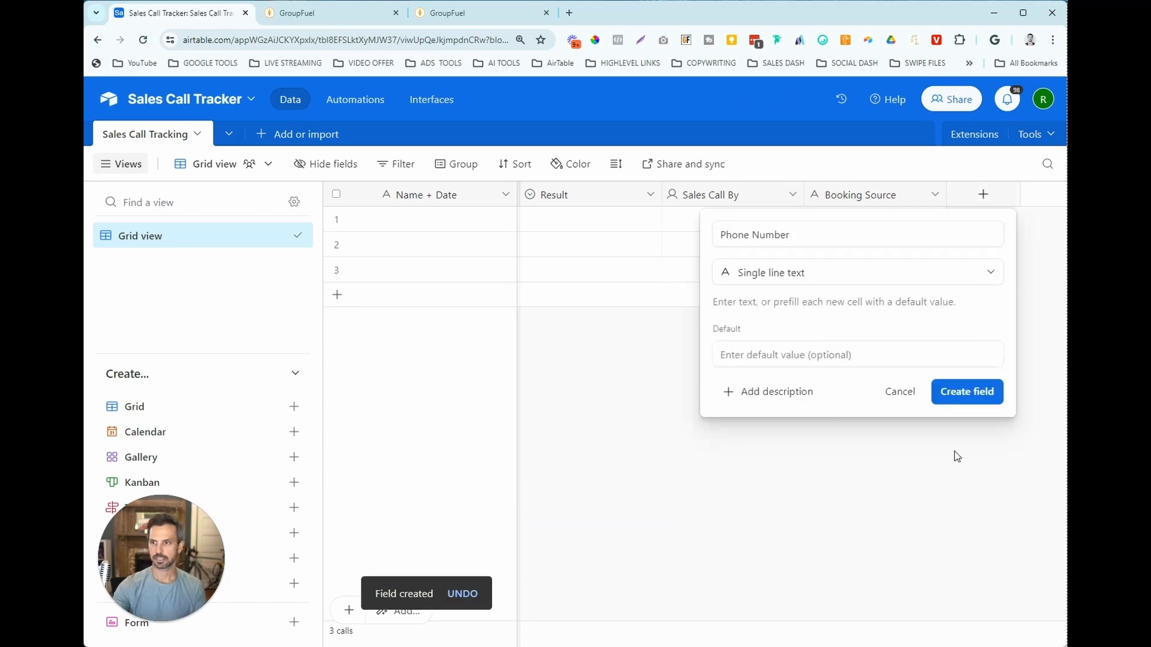
{"action": "left_click", "coordinate": [959, 398]}
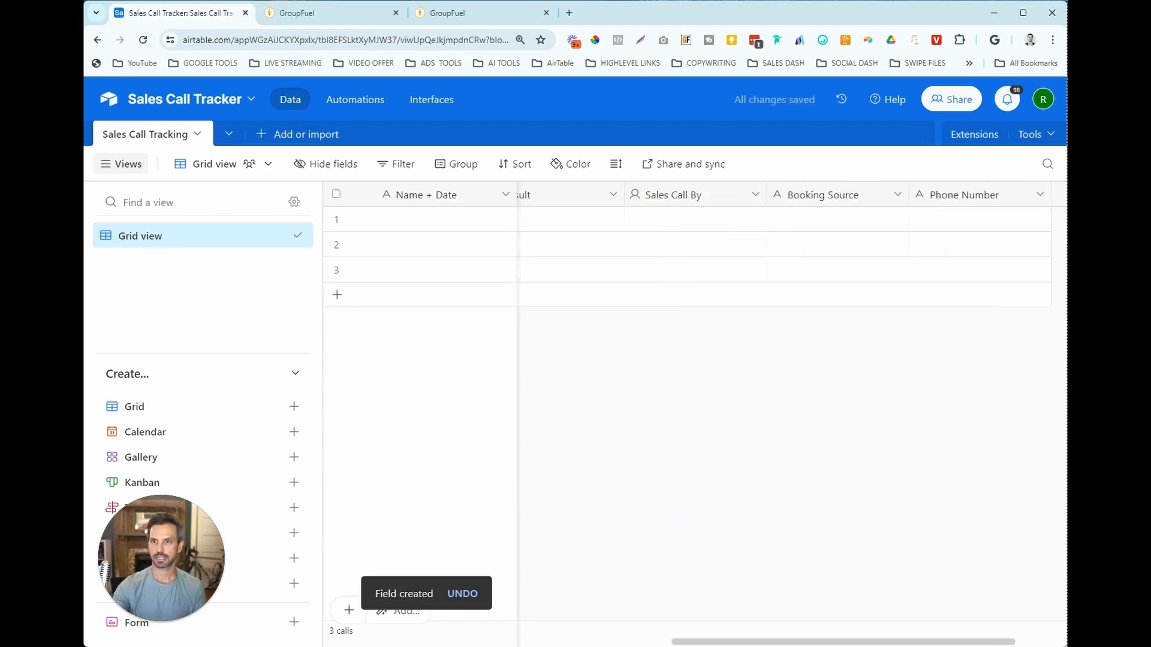
Create a single line text field called Email after the Phone Number field
{"action": "left_click_drag", "start_coordinate": [827, 641], "coordinate": [881, 641]}
{"action": "left_click", "coordinate": [983, 194]}
{"action": "type", "text": "Email"}
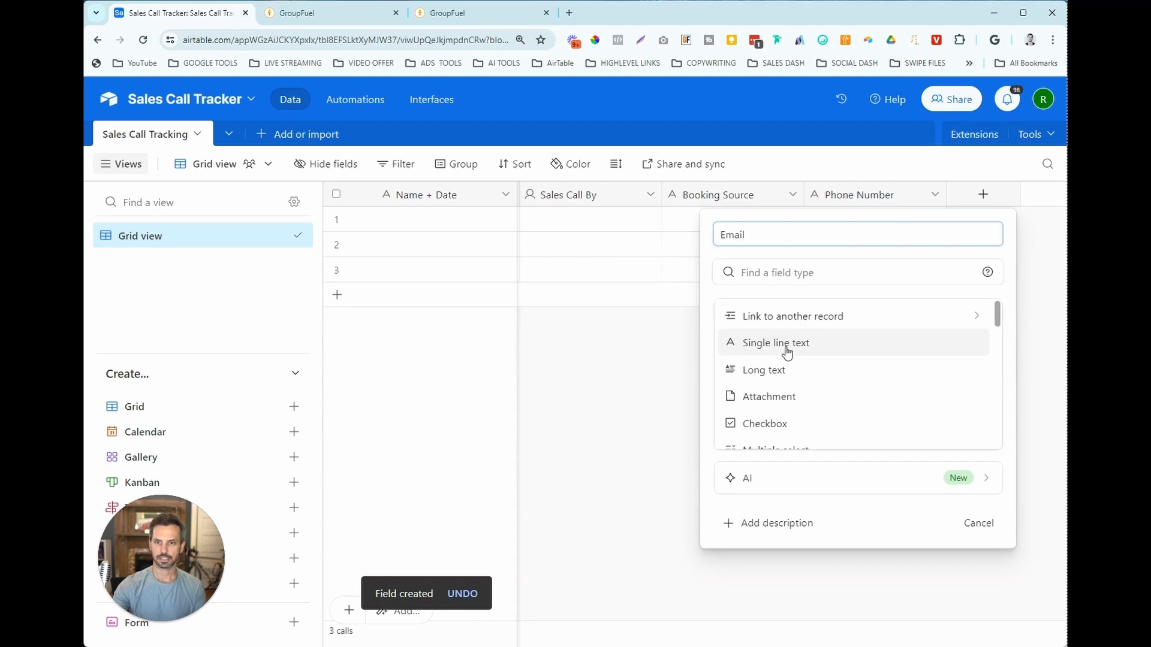
{"action": "left_click", "coordinate": [787, 345]}
{"action": "left_click", "coordinate": [975, 398]}
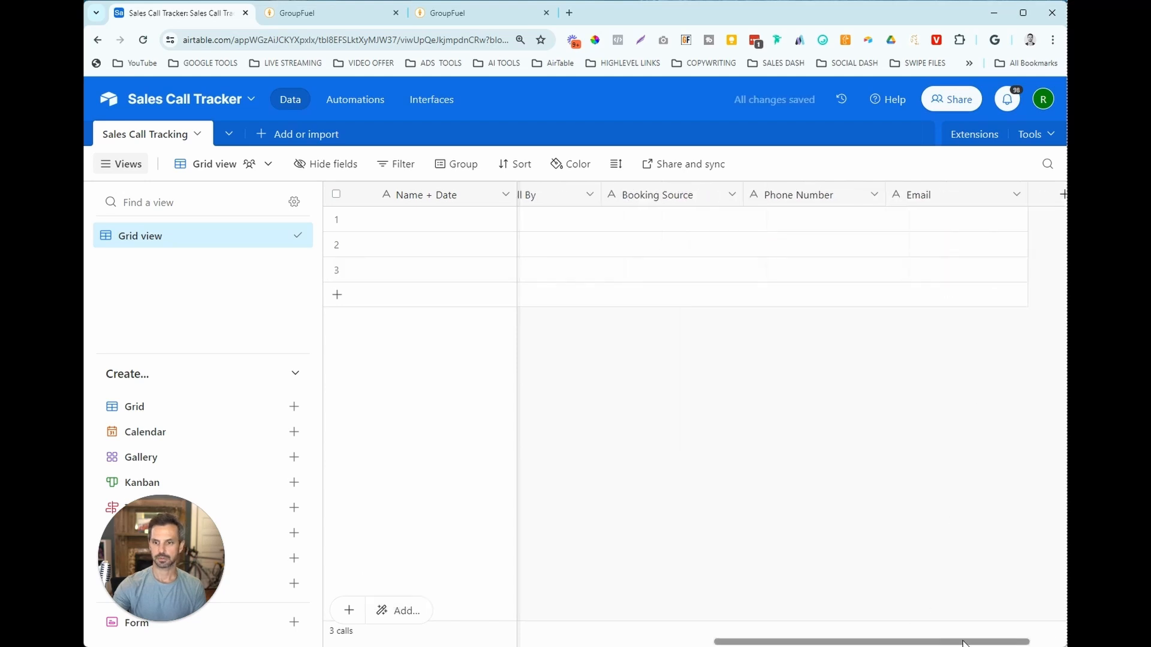
Create a single line text field called GHL Appointment ID after the Email field
{"action": "left_click", "coordinate": [983, 194]}
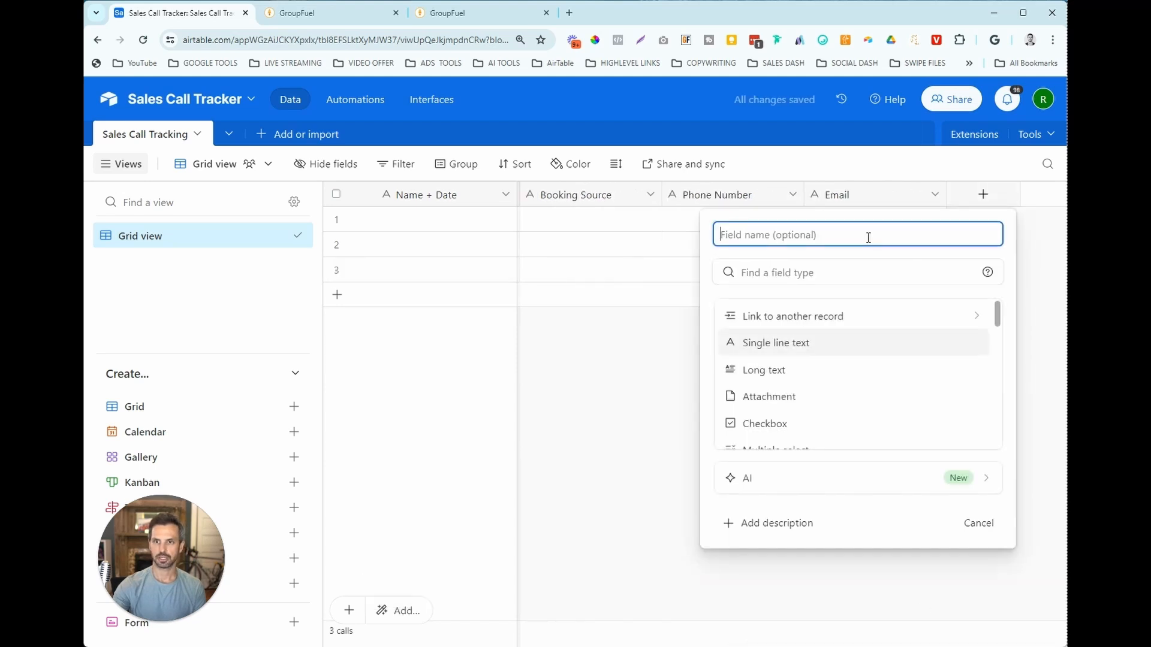
{"action": "type", "text": "GHL"}
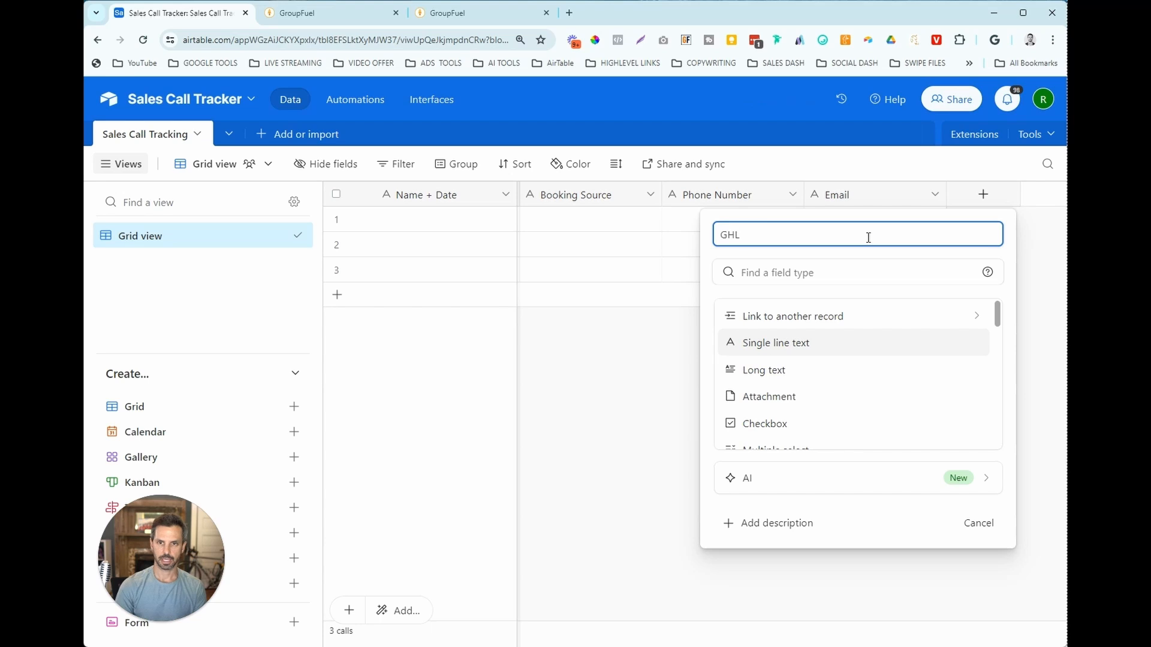
{"action": "type", "text": " Appointment ID"}
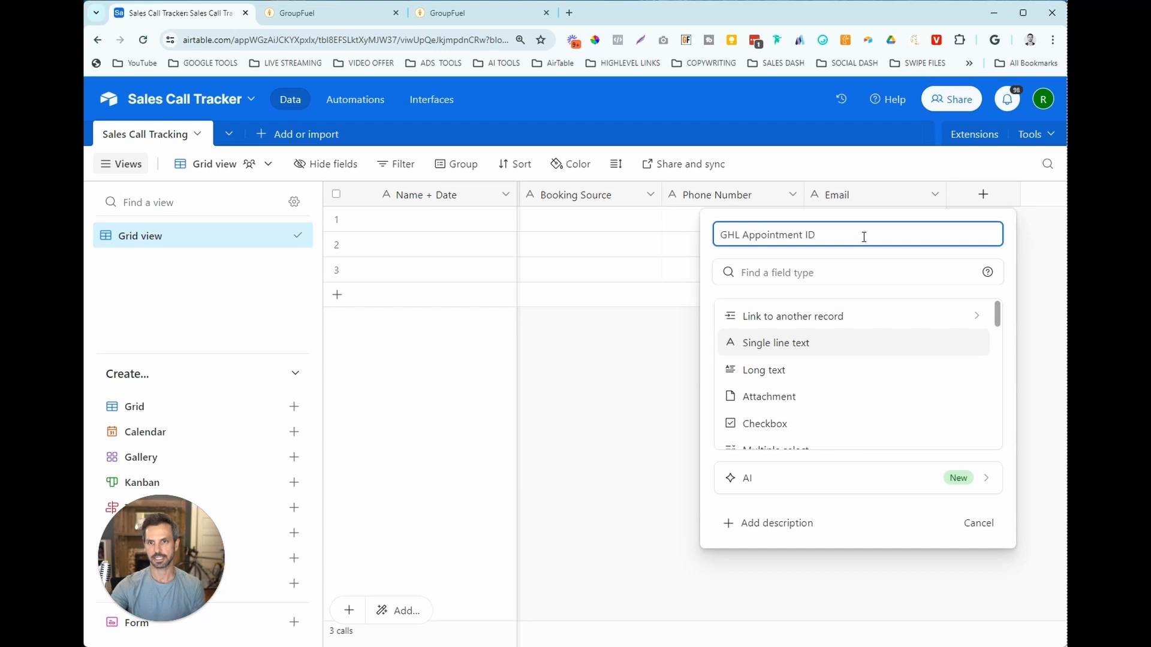
{"action": "left_click", "coordinate": [853, 346]}
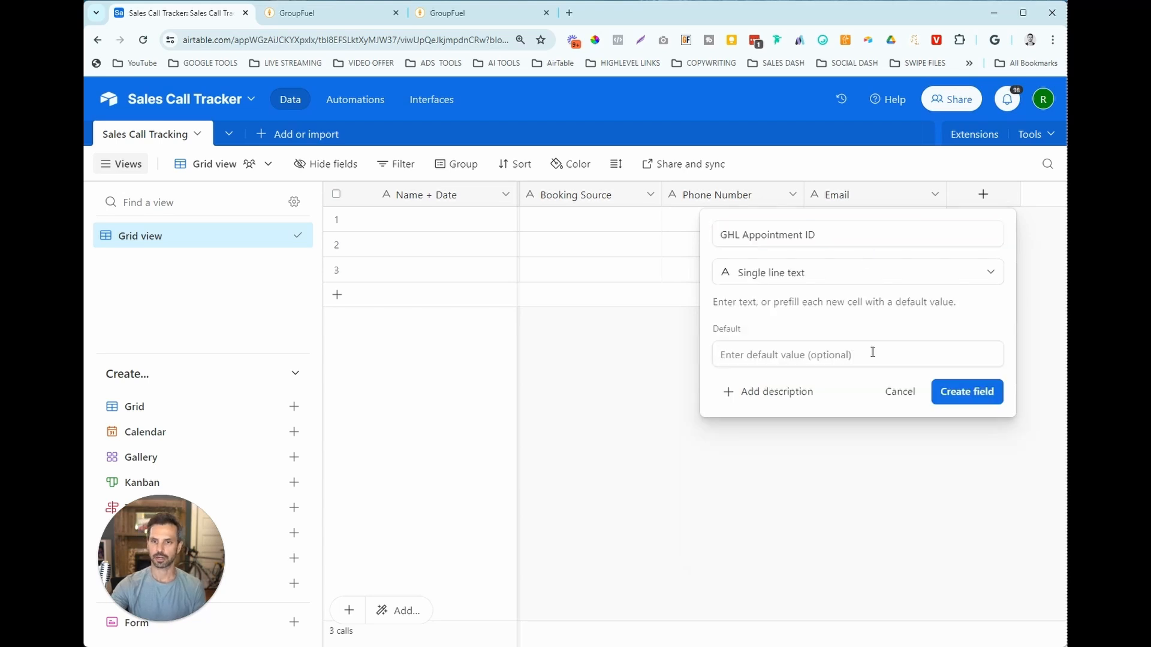
{"action": "left_click", "coordinate": [951, 393]}
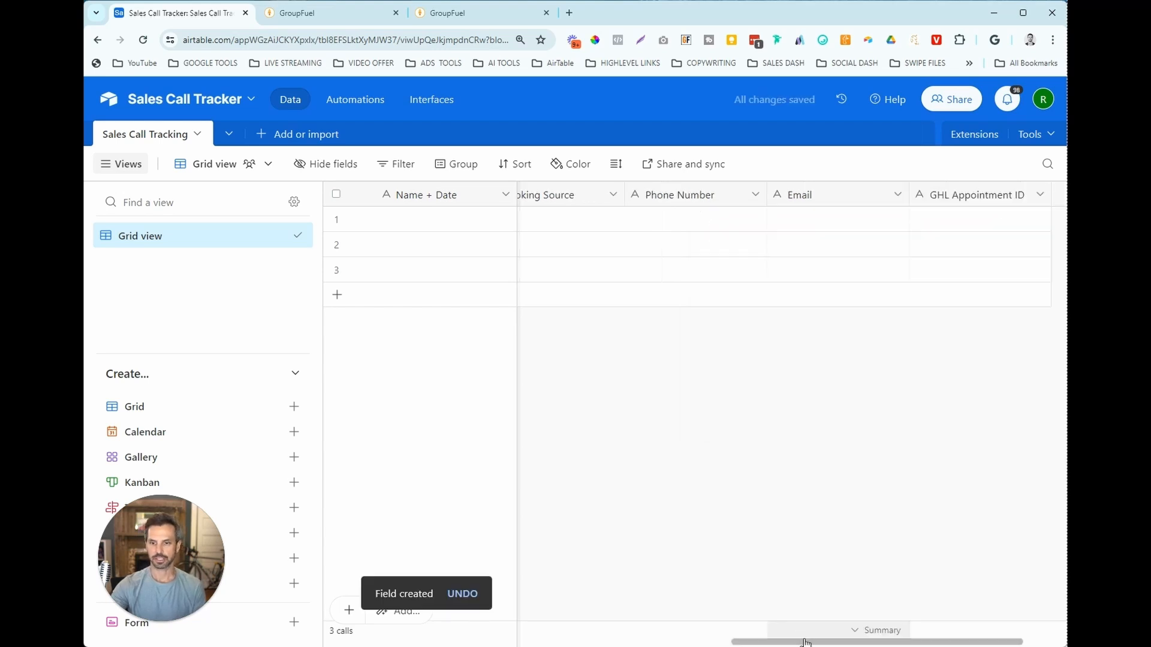
Create a single line text field called GHL ID after the GHL Appointment ID field
{"action": "left_click", "coordinate": [985, 195]}
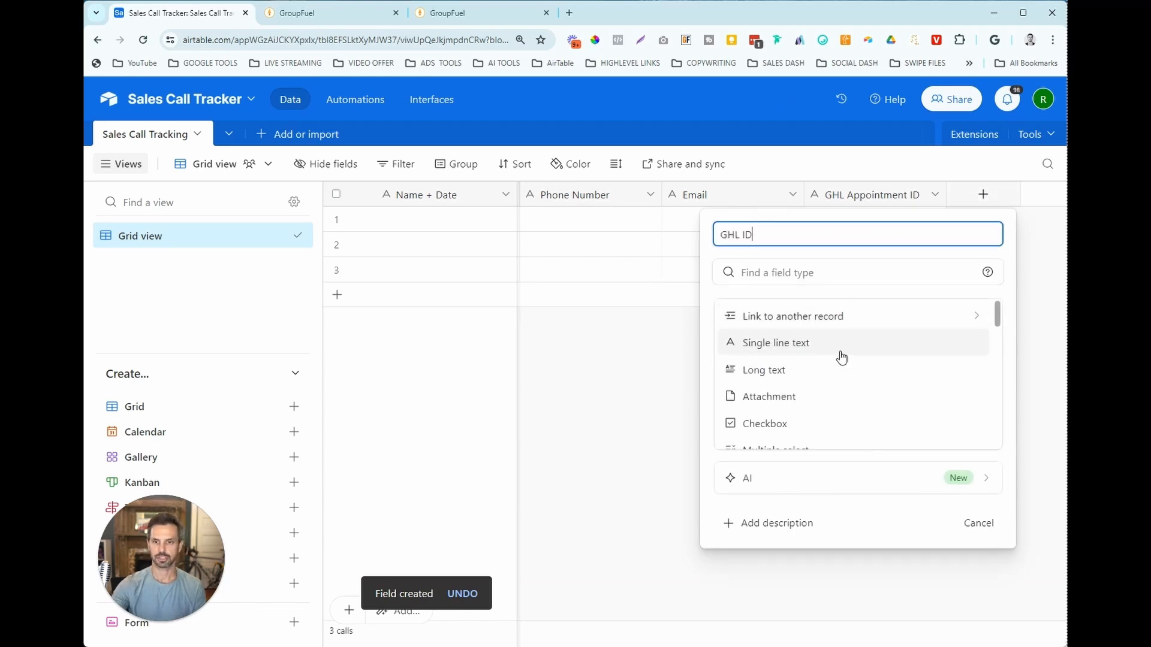
{"action": "left_click", "coordinate": [800, 349]}
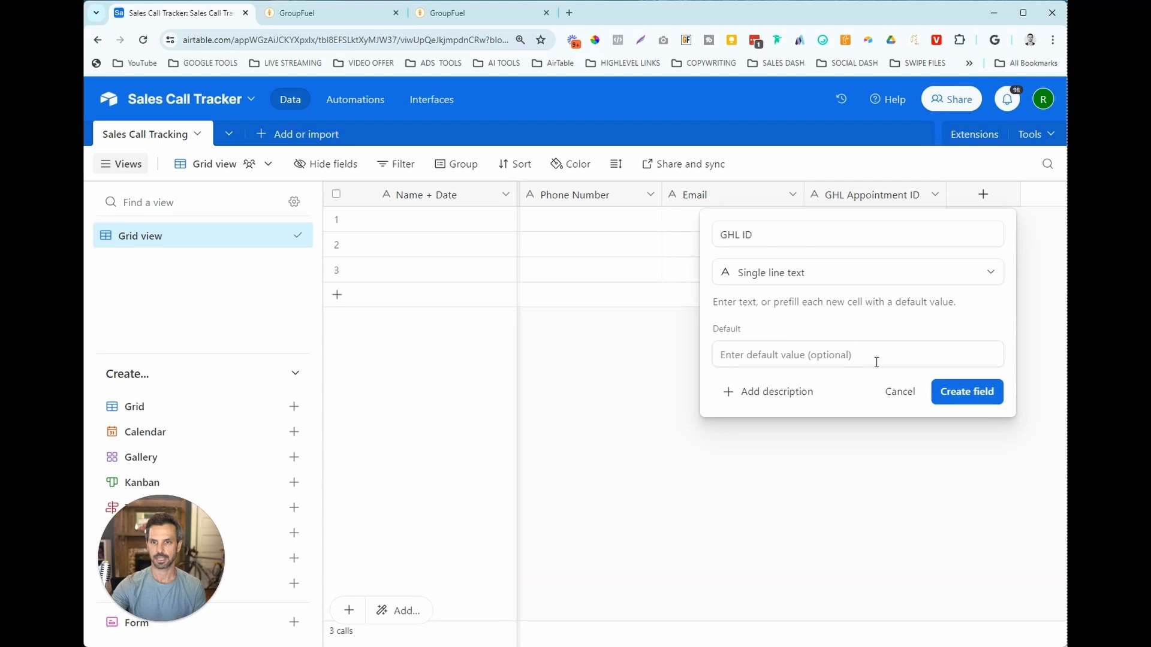
{"action": "left_click", "coordinate": [950, 391]}
Start a new field after GHL ID, name it GHL Contact URL and choose the single line text type
{"action": "left_click", "coordinate": [983, 194]}
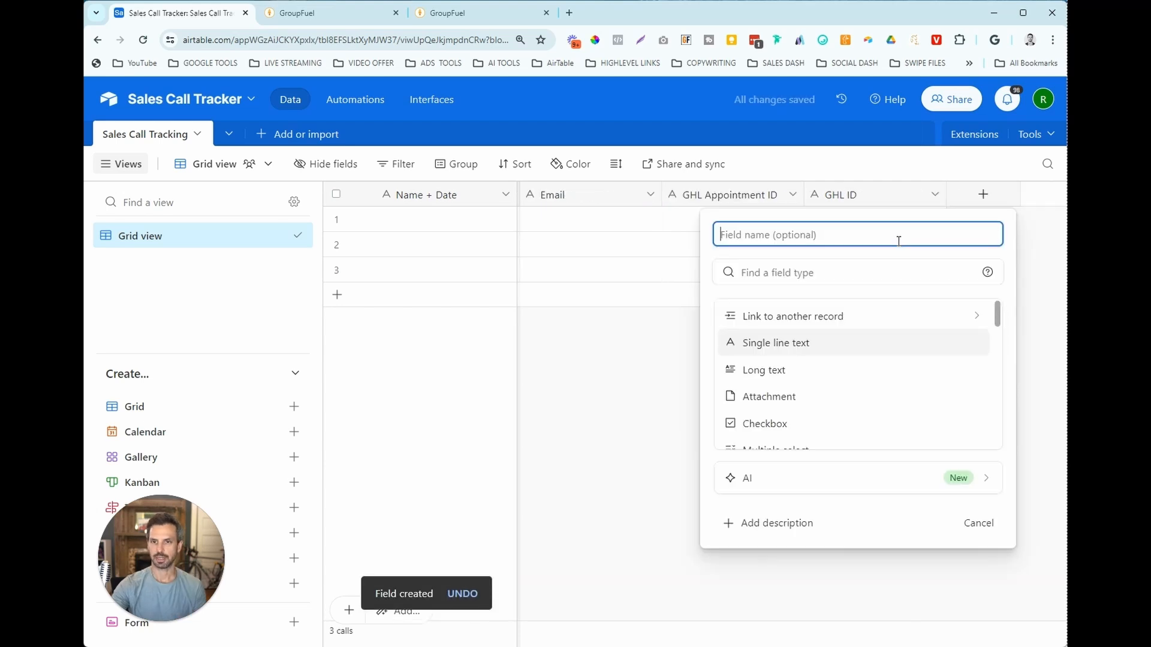
{"action": "type", "text": "Contact U"}
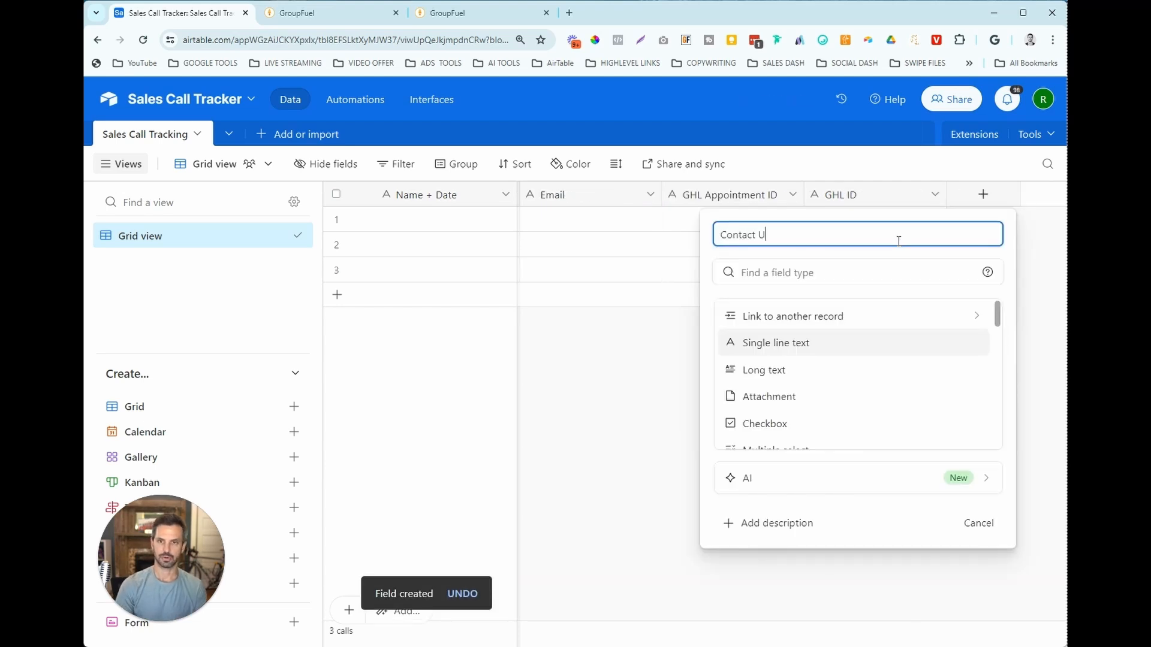
{"action": "type", "text": "RL"}
{"action": "left_click", "coordinate": [720, 235]}
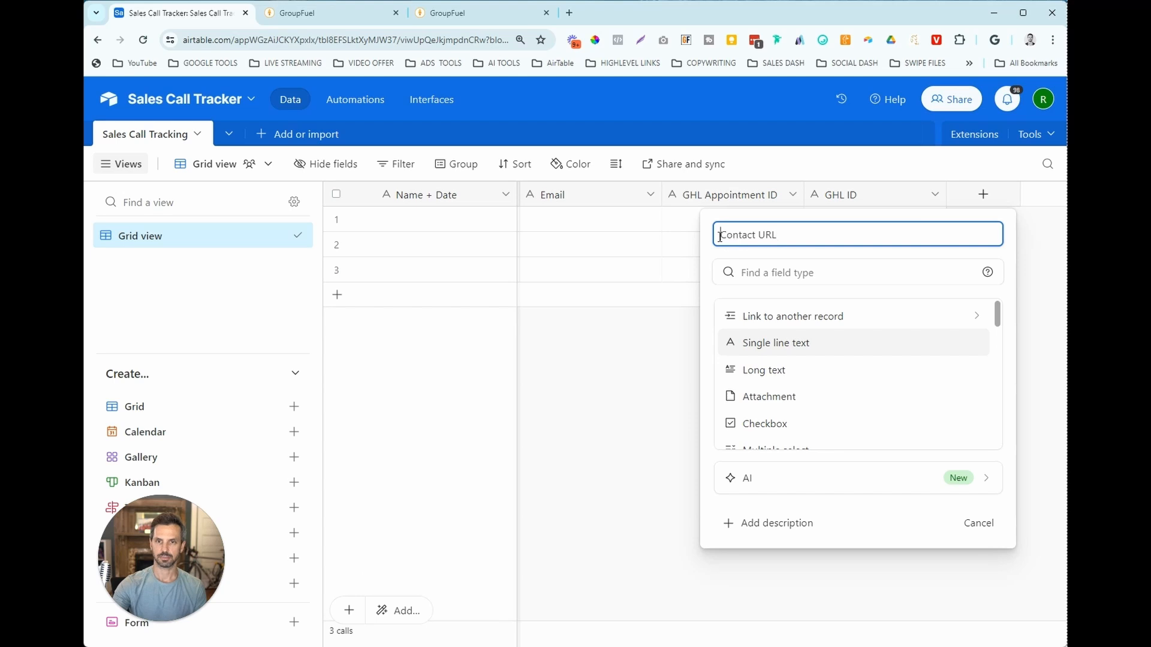
{"action": "type", "text": "GHL"}
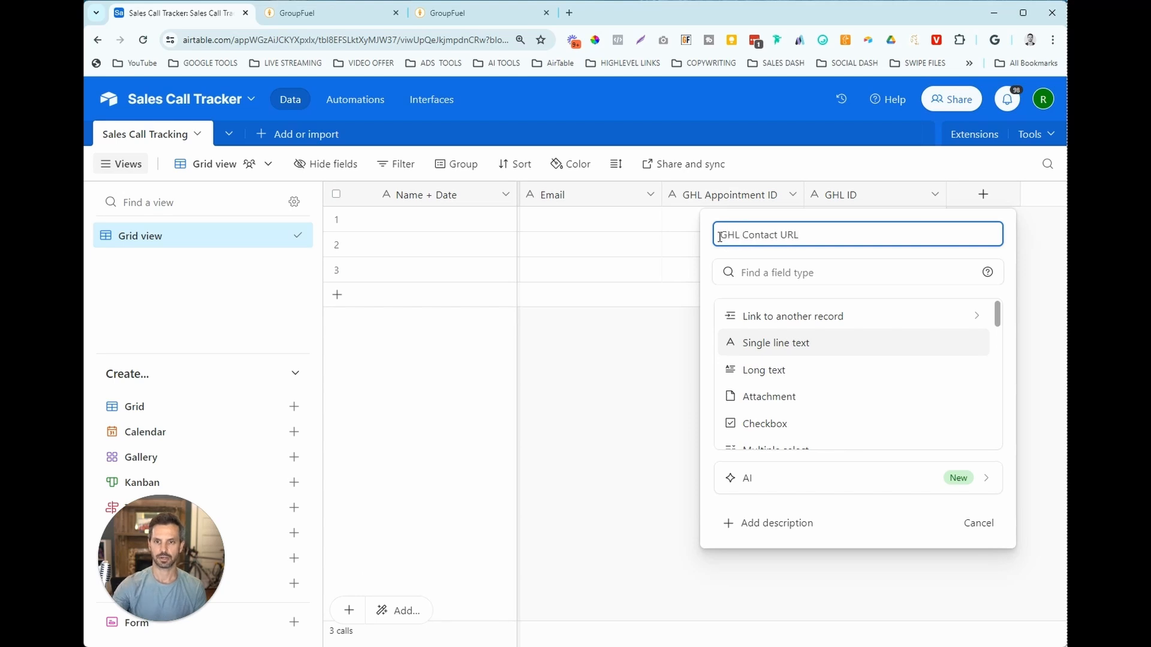
{"action": "left_click", "coordinate": [780, 347]}
Switch to GroupFuel, open the first contact in the contacts list and examine the contact page's URL
{"action": "left_click", "coordinate": [342, 13]}
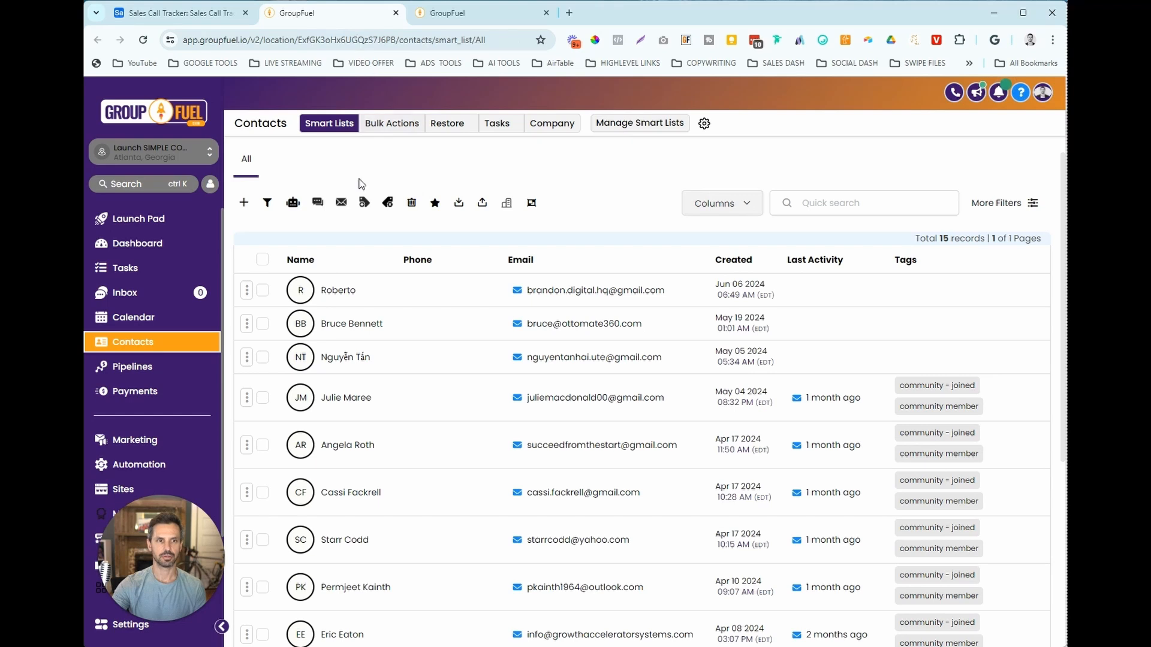
{"action": "left_click", "coordinate": [345, 291]}
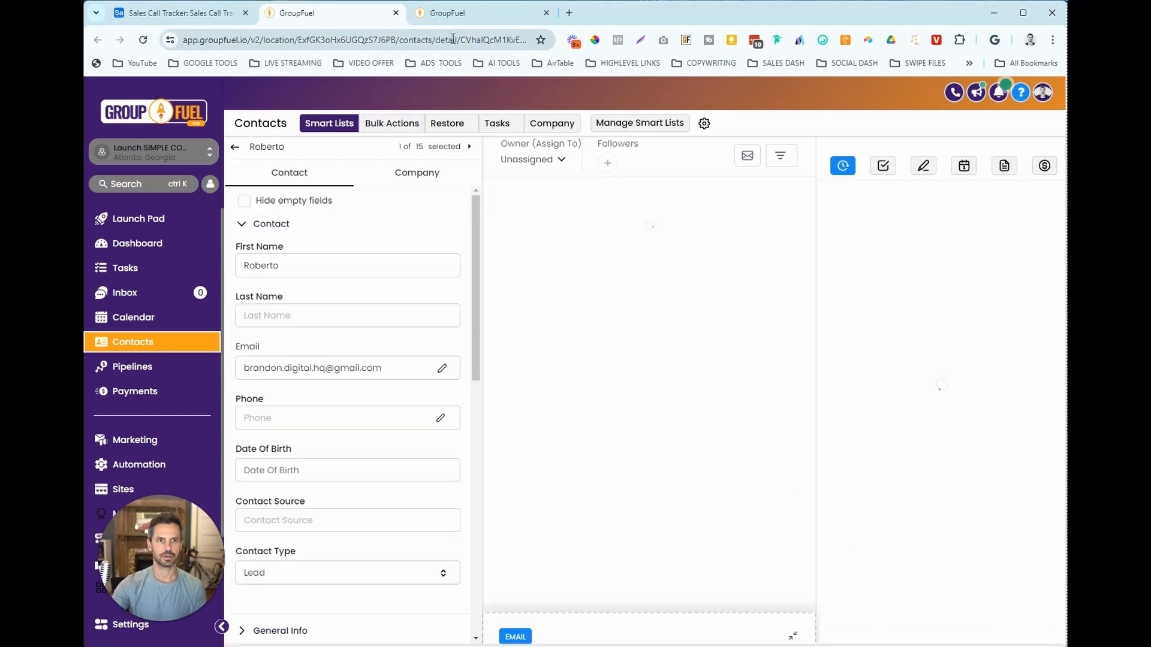
{"action": "left_click_drag", "start_coordinate": [466, 40], "coordinate": [387, 41]}
{"action": "left_click", "coordinate": [476, 40]}
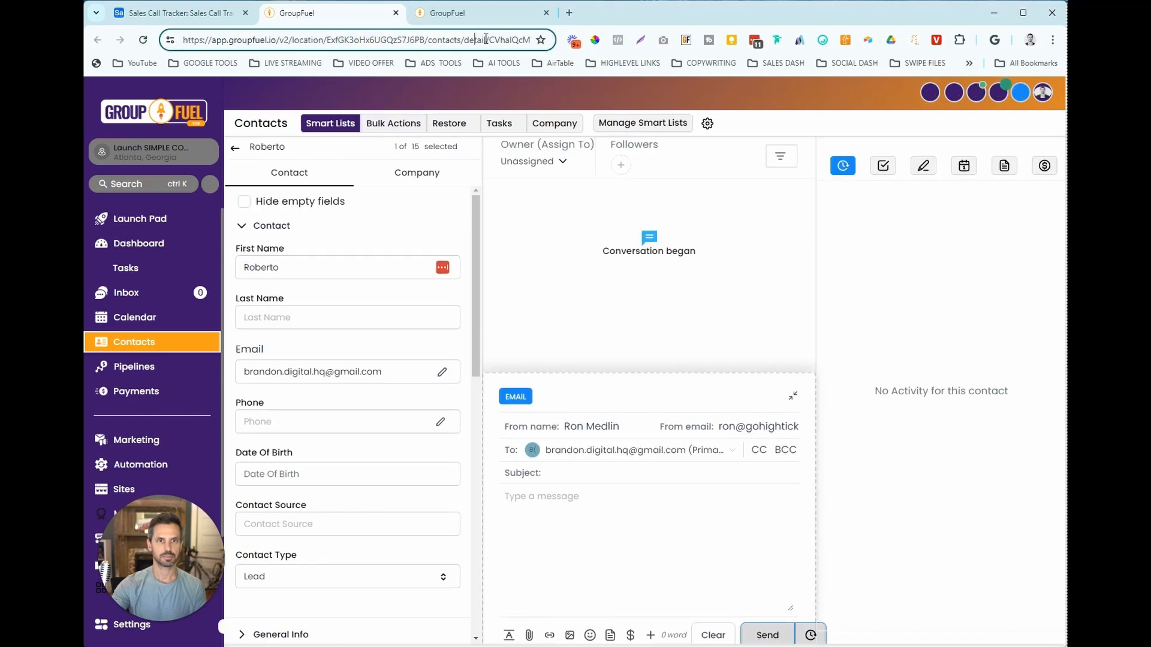
{"action": "left_click_drag", "start_coordinate": [488, 40], "coordinate": [161, 46]}
{"action": "left_click_drag", "start_coordinate": [490, 39], "coordinate": [537, 88]}
Return to Airtable and create the GHL Contact URL field
{"action": "key", "text": "ctrl+shift+Tab"}
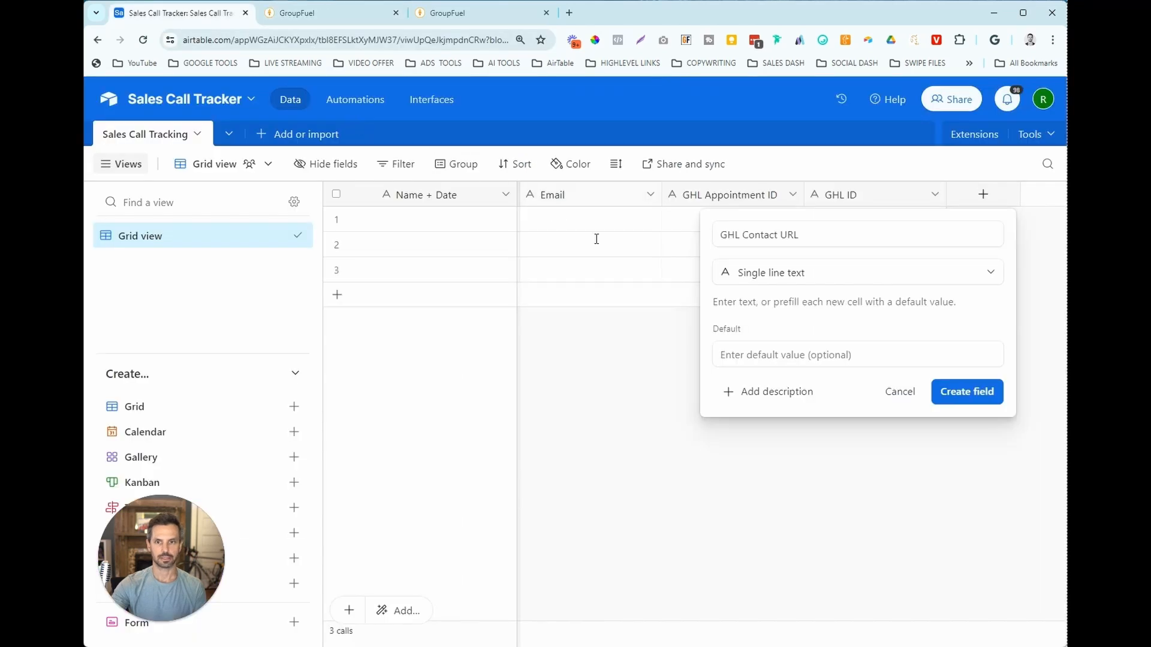
{"action": "left_click", "coordinate": [964, 393]}
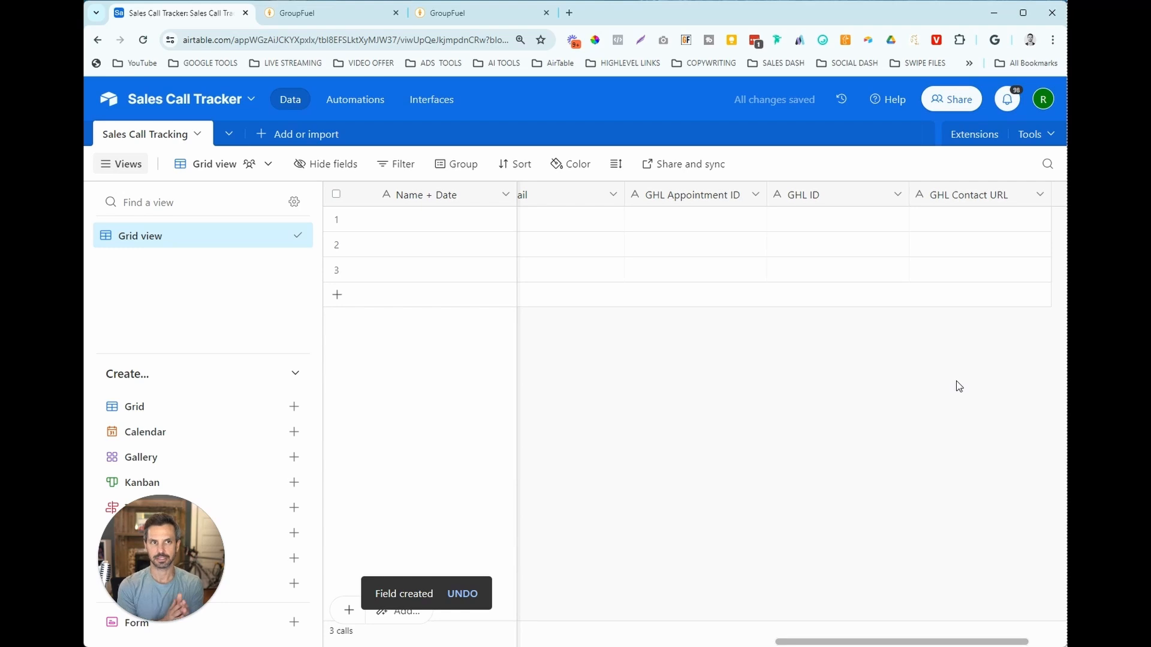
Switch to GroupFuel and open the 00. APPOINTMENT TRACKING - AIRTABLE workflow in the 05. Strategy Calls automation folder
{"action": "key", "text": "ctrl+Tab"}
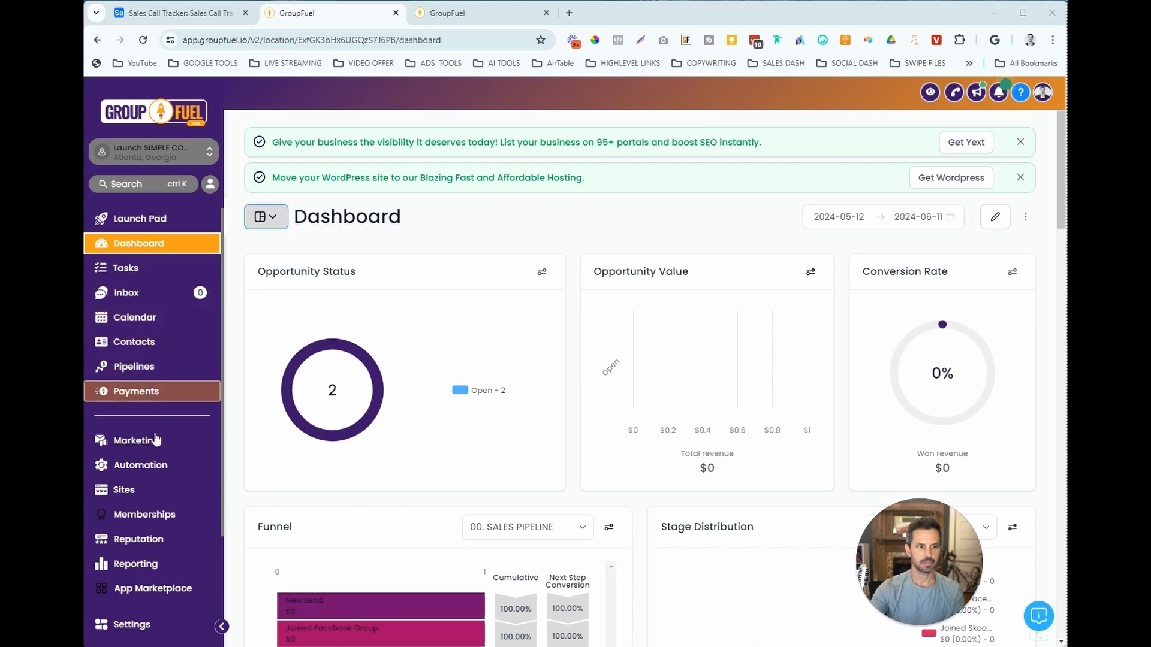
{"action": "left_click", "coordinate": [153, 466]}
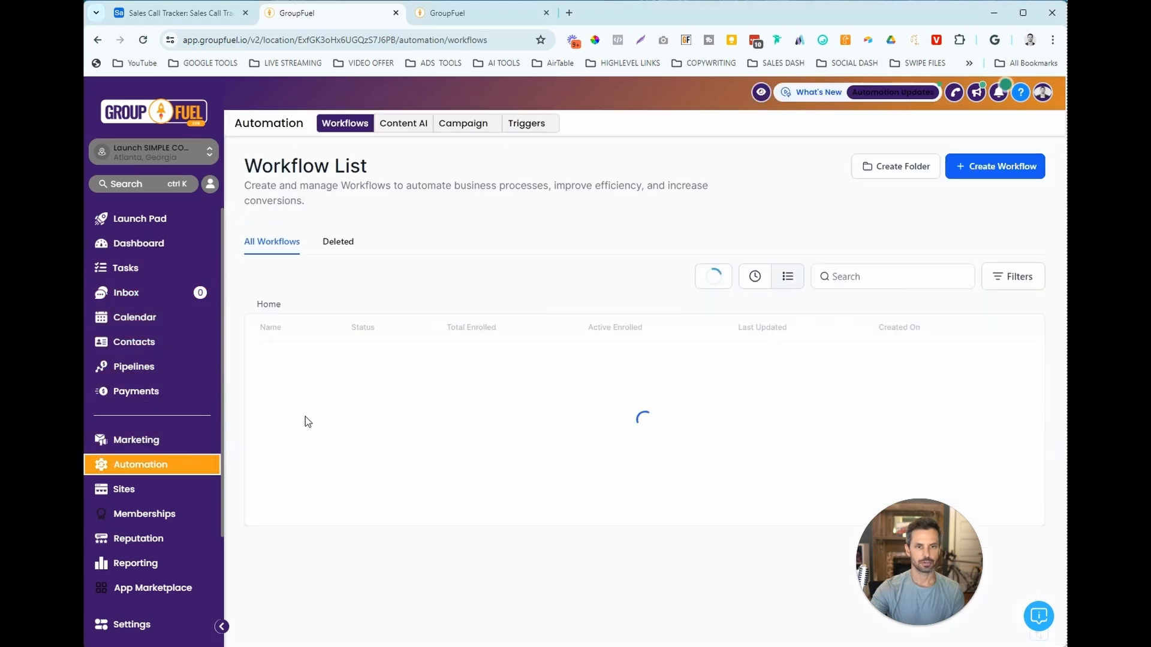
{"action": "scroll", "coordinate": [318, 497], "scroll_direction": "down", "scroll_amount": 2}
{"action": "left_click", "coordinate": [317, 491]}
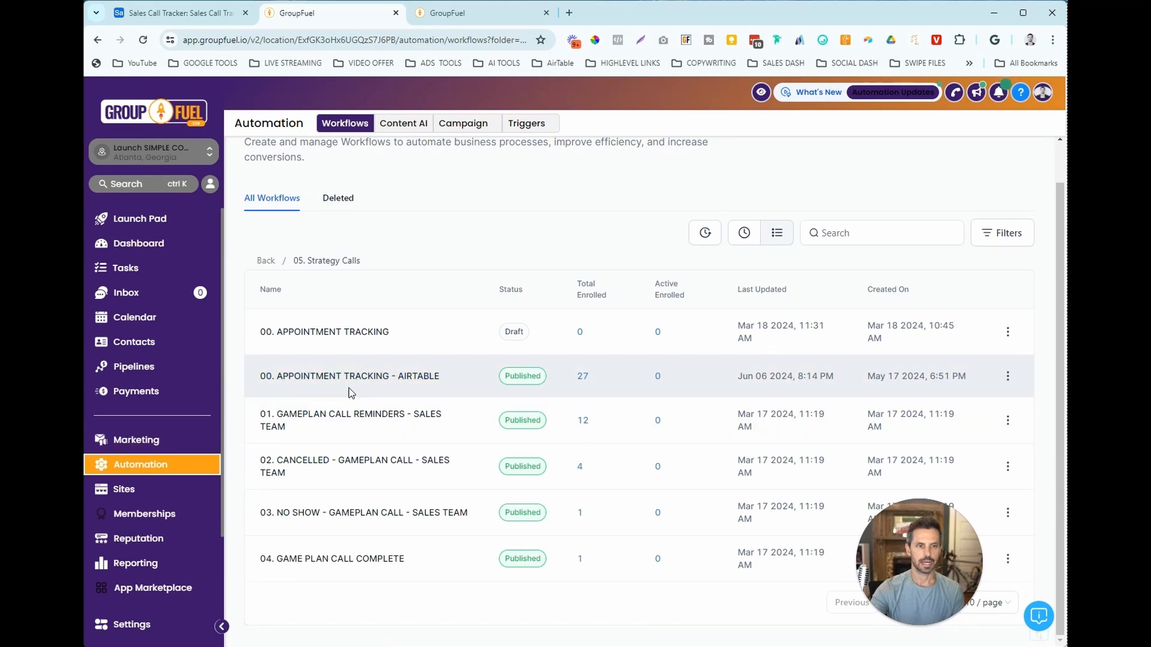
{"action": "left_click", "coordinate": [382, 377]}
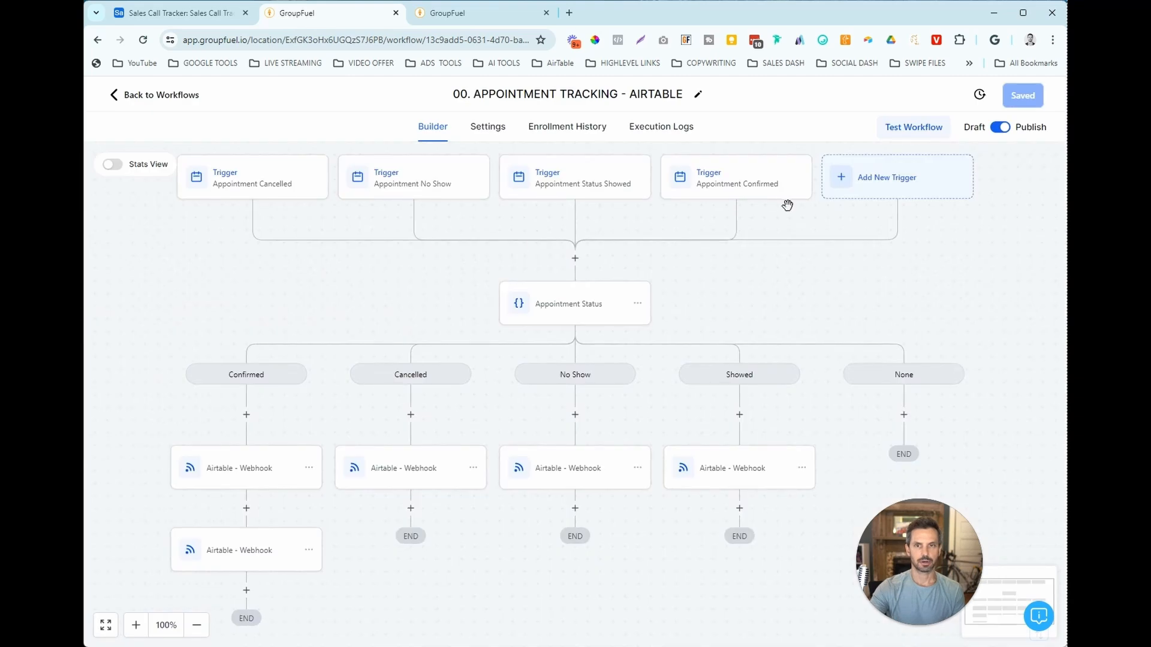
Open the Appointment Cancelled trigger and search its trigger types for "app", keeping Appointment Status
{"action": "left_click", "coordinate": [271, 186]}
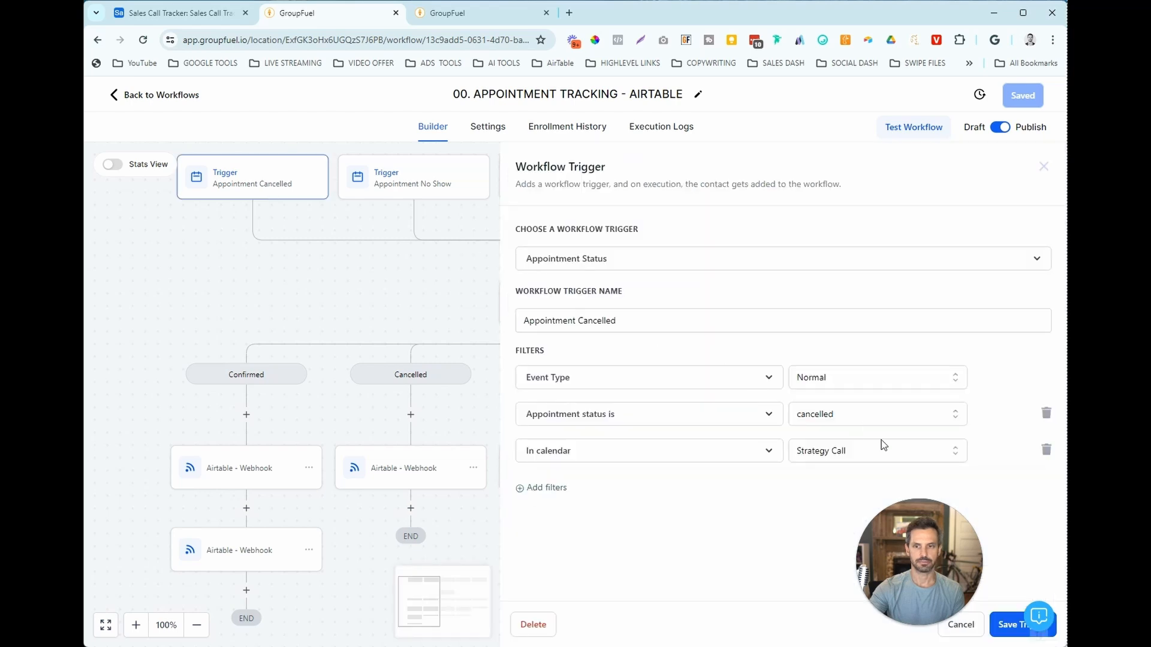
{"action": "left_click", "coordinate": [619, 267]}
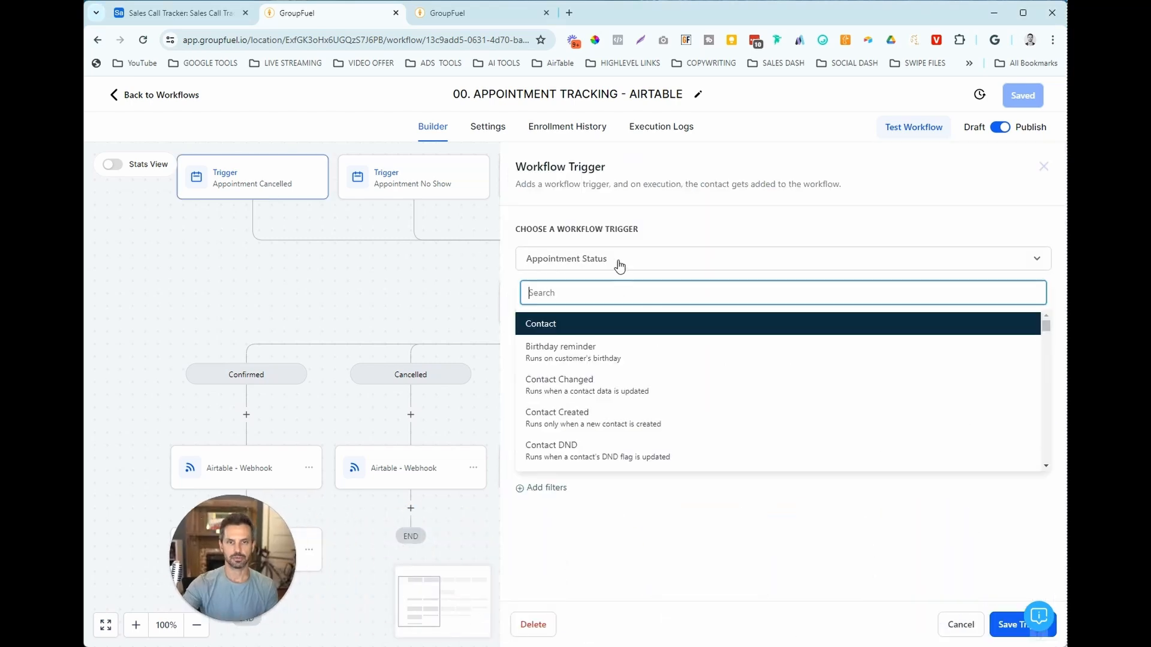
{"action": "type", "text": "app"}
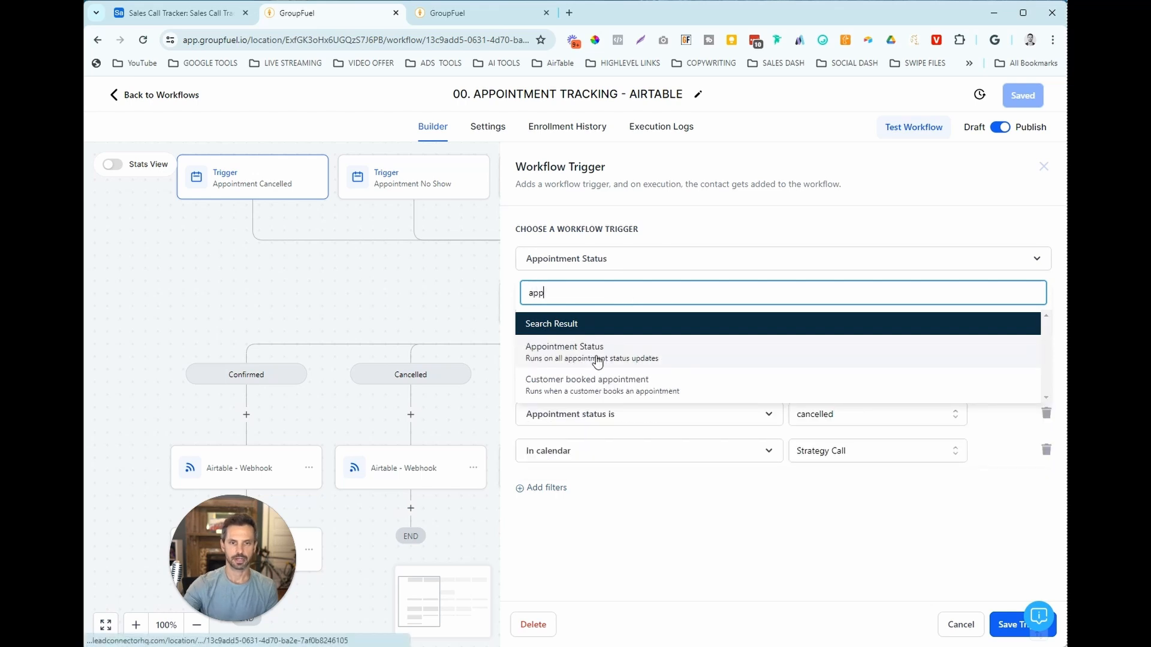
{"action": "left_click", "coordinate": [509, 280]}
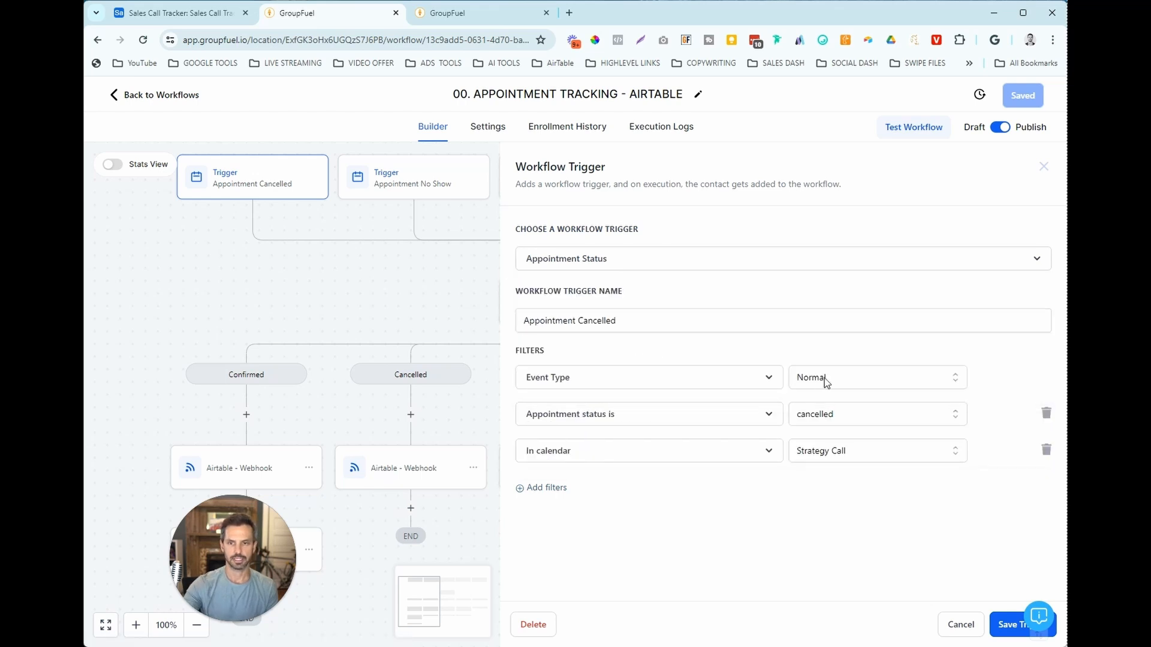
Examine the choices for the Appointment Cancelled trigger's status and calendar filters, and close the trigger without saving
{"action": "left_click", "coordinate": [630, 425]}
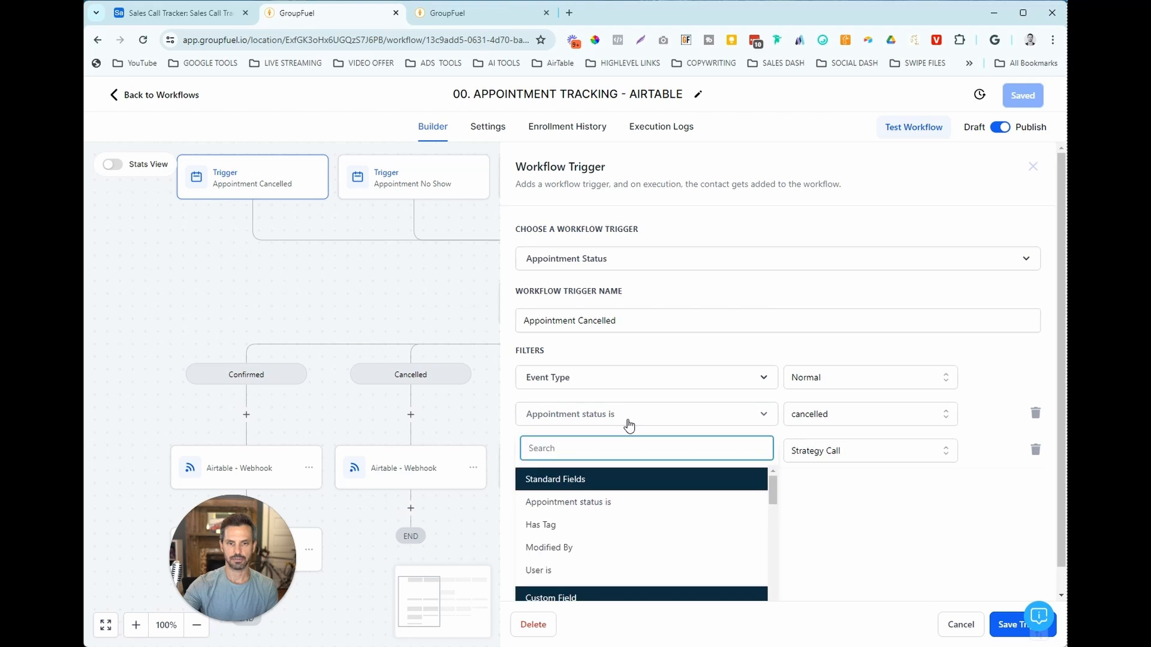
{"action": "left_click", "coordinate": [629, 426]}
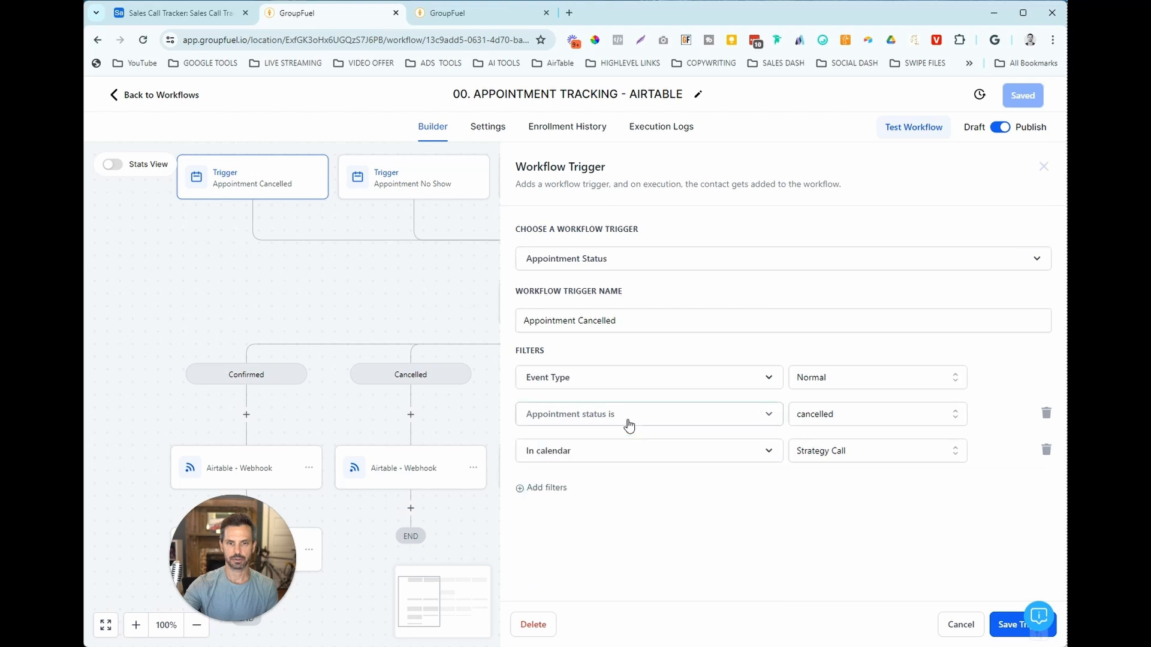
{"action": "left_click", "coordinate": [817, 416]}
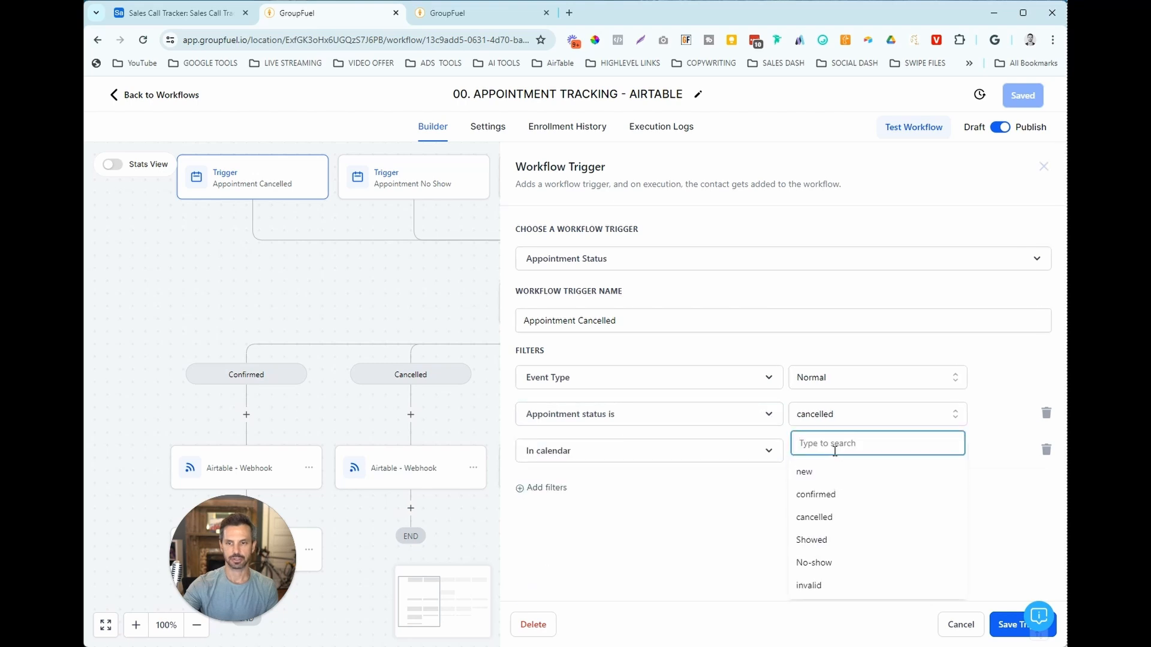
{"action": "left_click", "coordinate": [849, 419]}
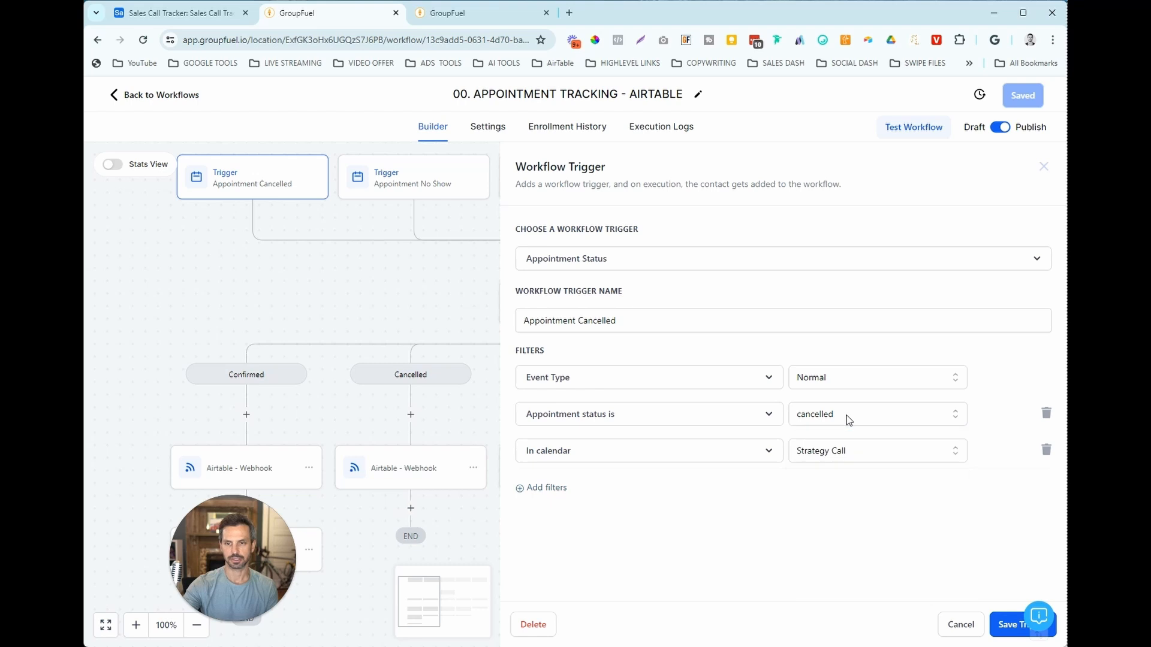
{"action": "left_click", "coordinate": [693, 453]}
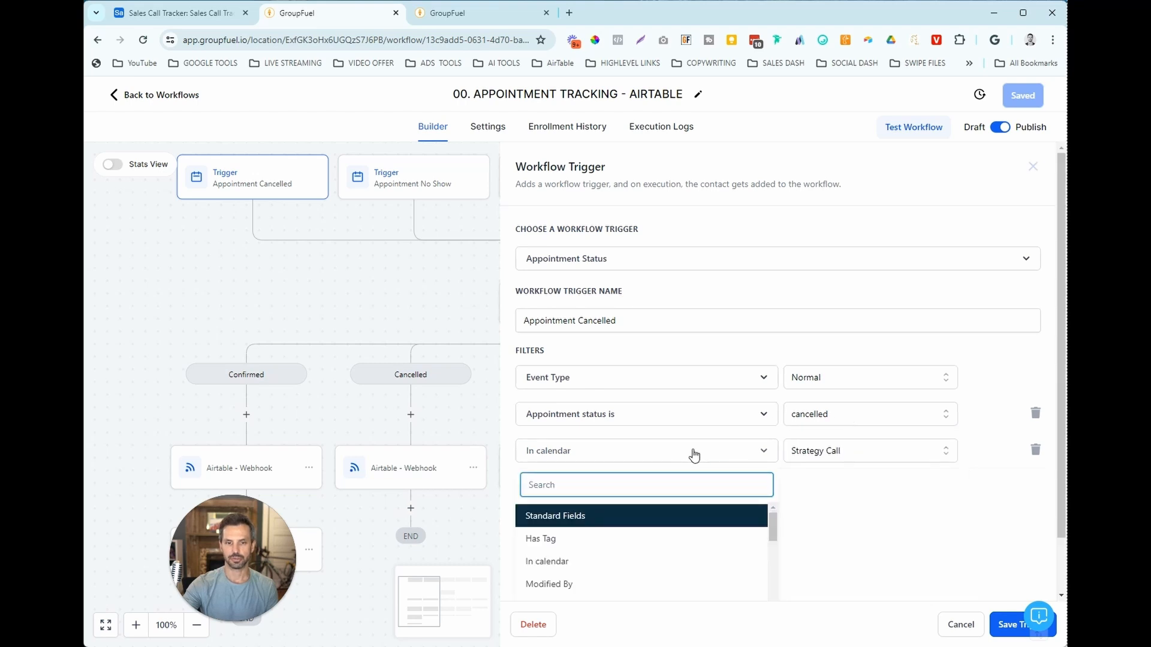
{"action": "left_click", "coordinate": [822, 456]}
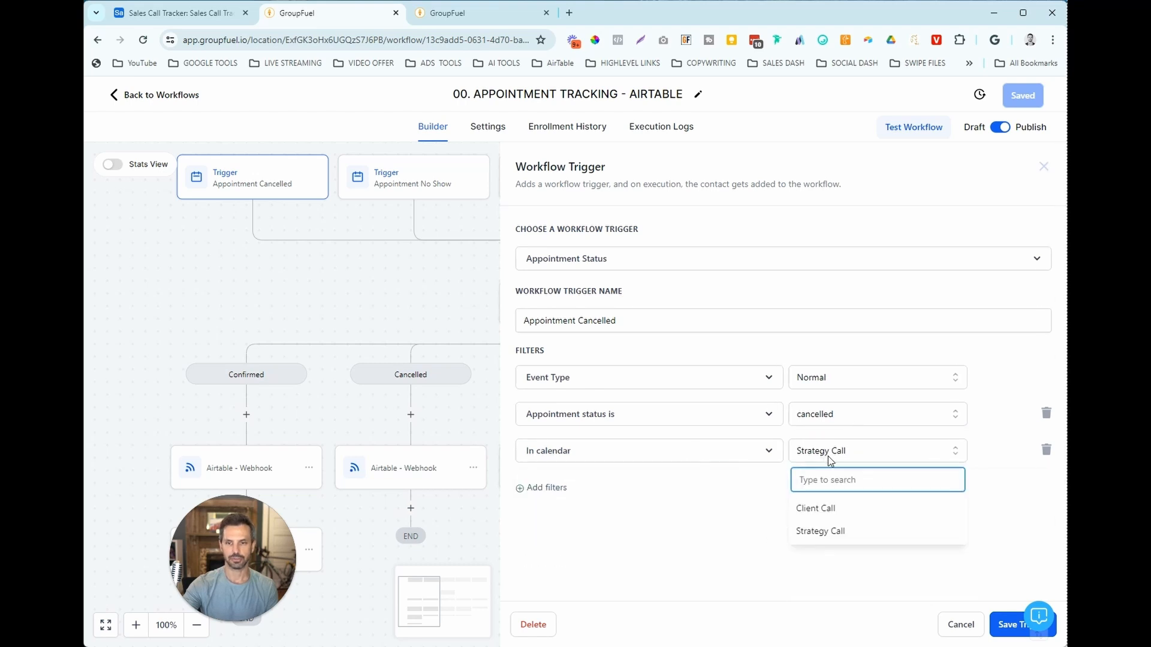
{"action": "left_click", "coordinate": [764, 489]}
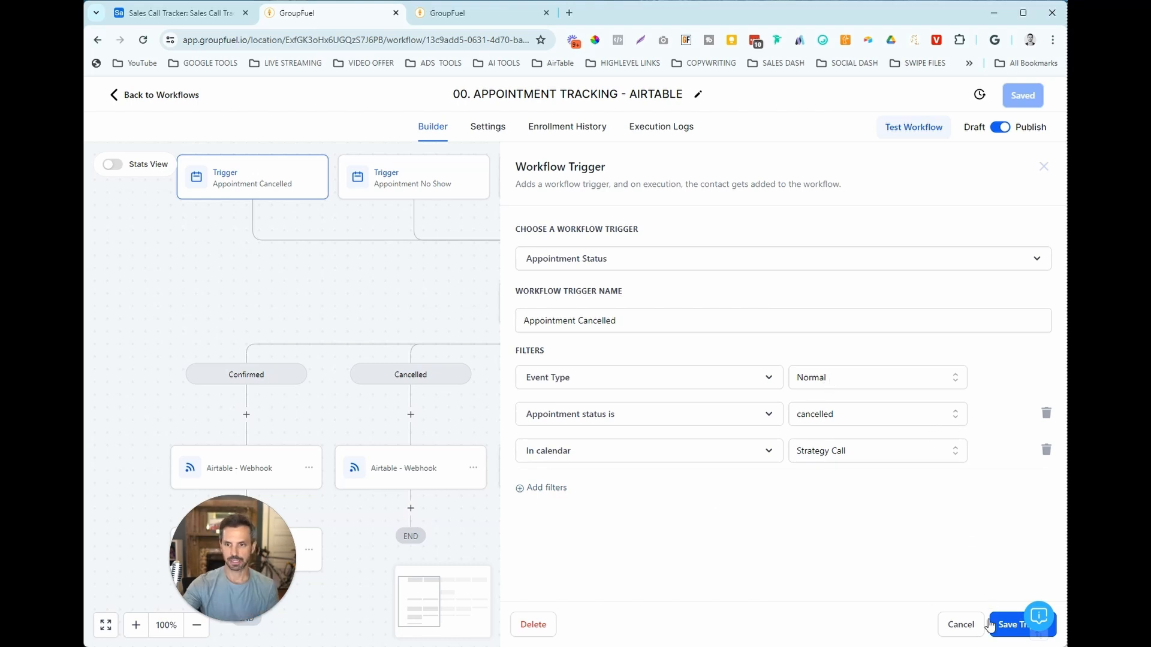
{"action": "left_click", "coordinate": [961, 626]}
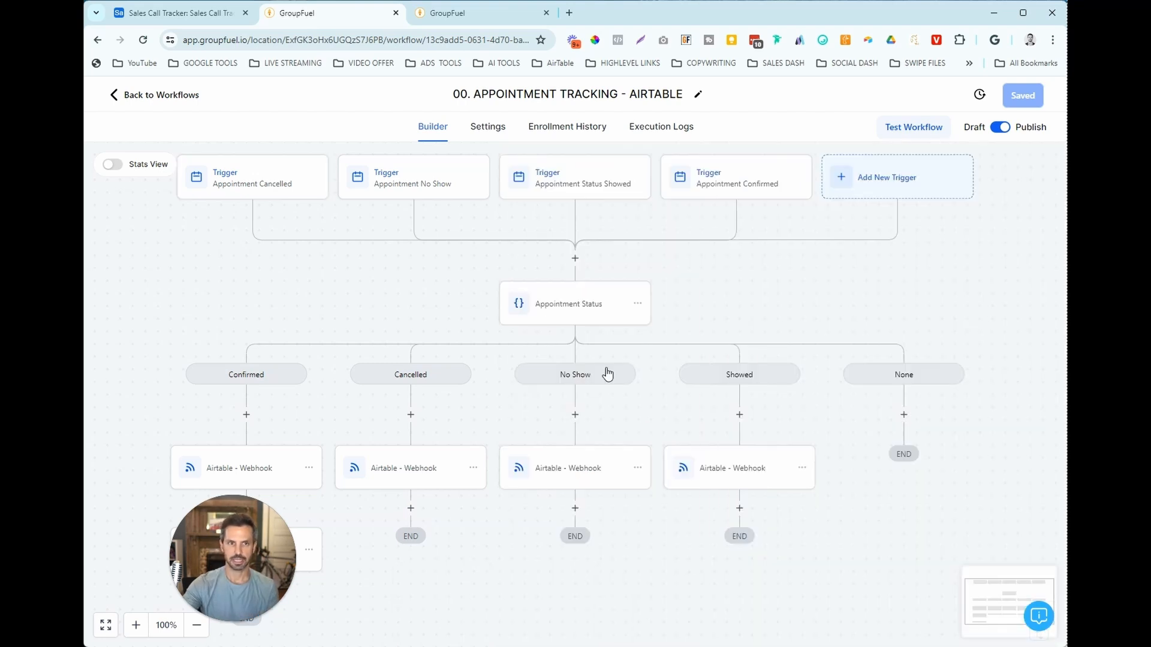
Examine the Appointment No Show trigger's type, name and calendar filter, and close it without saving
{"action": "left_click", "coordinate": [436, 186]}
{"action": "left_click", "coordinate": [593, 267]}
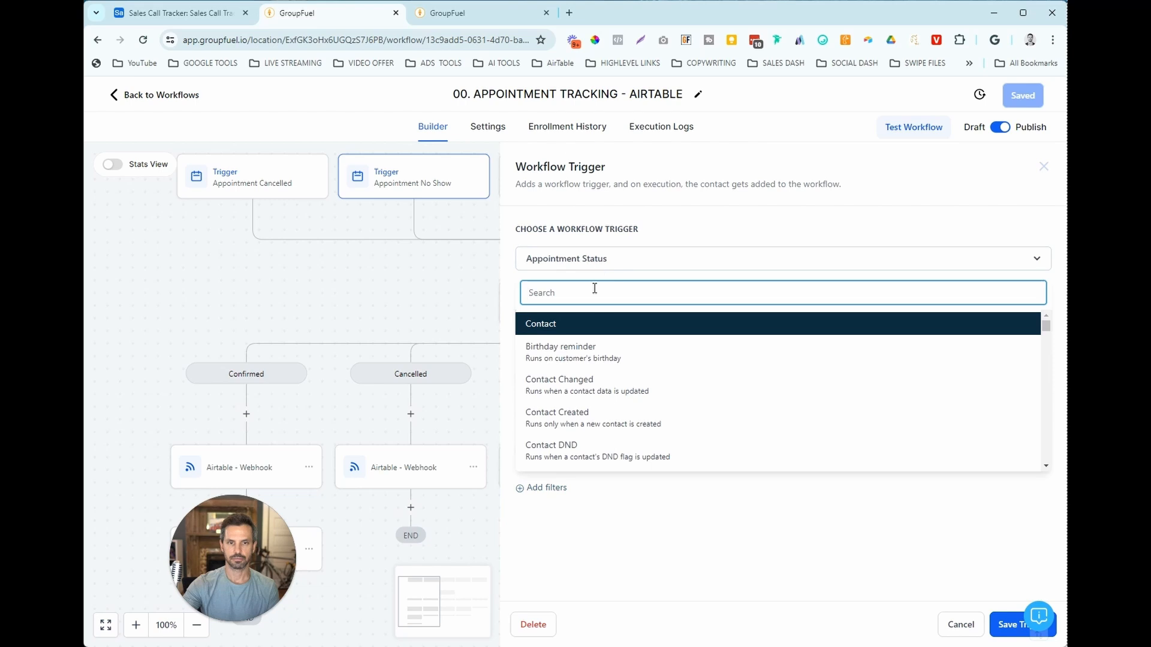
{"action": "type", "text": "app"}
{"action": "left_click", "coordinate": [563, 351]}
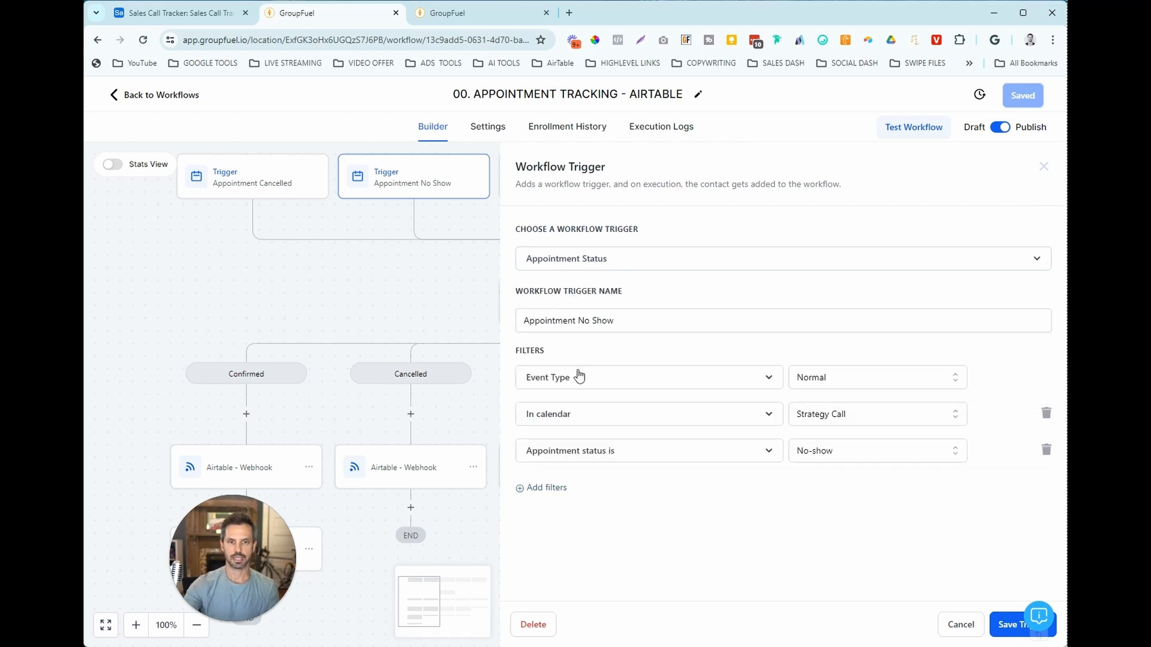
{"action": "left_click_drag", "start_coordinate": [576, 321], "coordinate": [607, 321]}
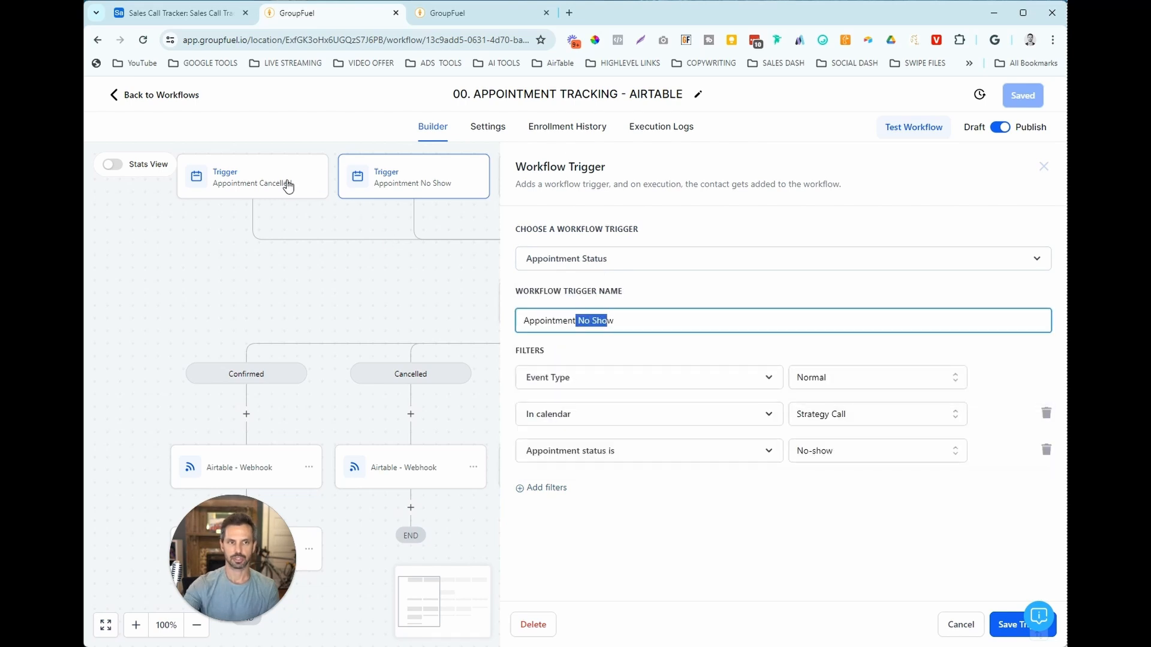
{"action": "left_click", "coordinate": [578, 320]}
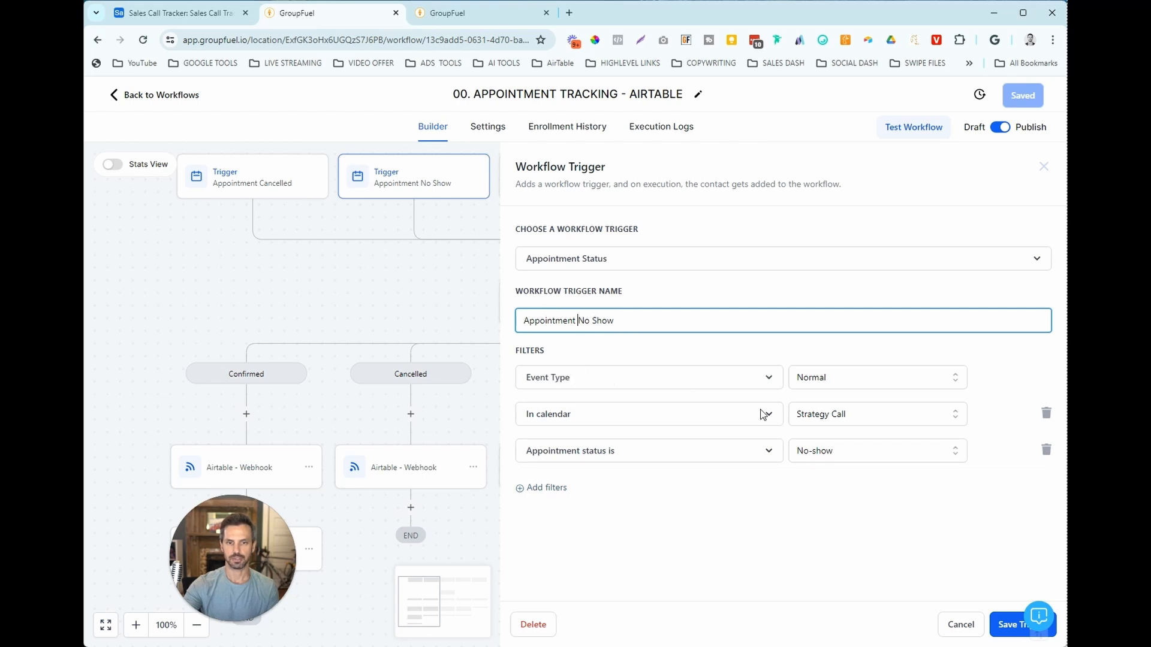
{"action": "left_click", "coordinate": [801, 419]}
{"action": "left_click", "coordinate": [681, 495]}
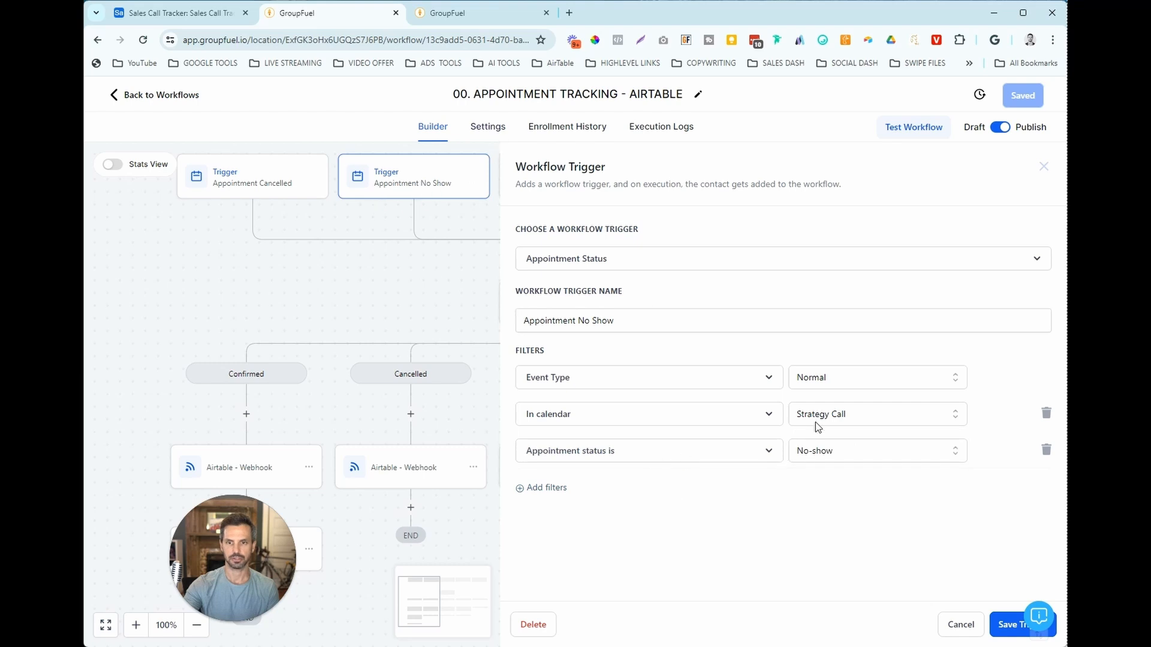
{"action": "left_click", "coordinate": [960, 625]}
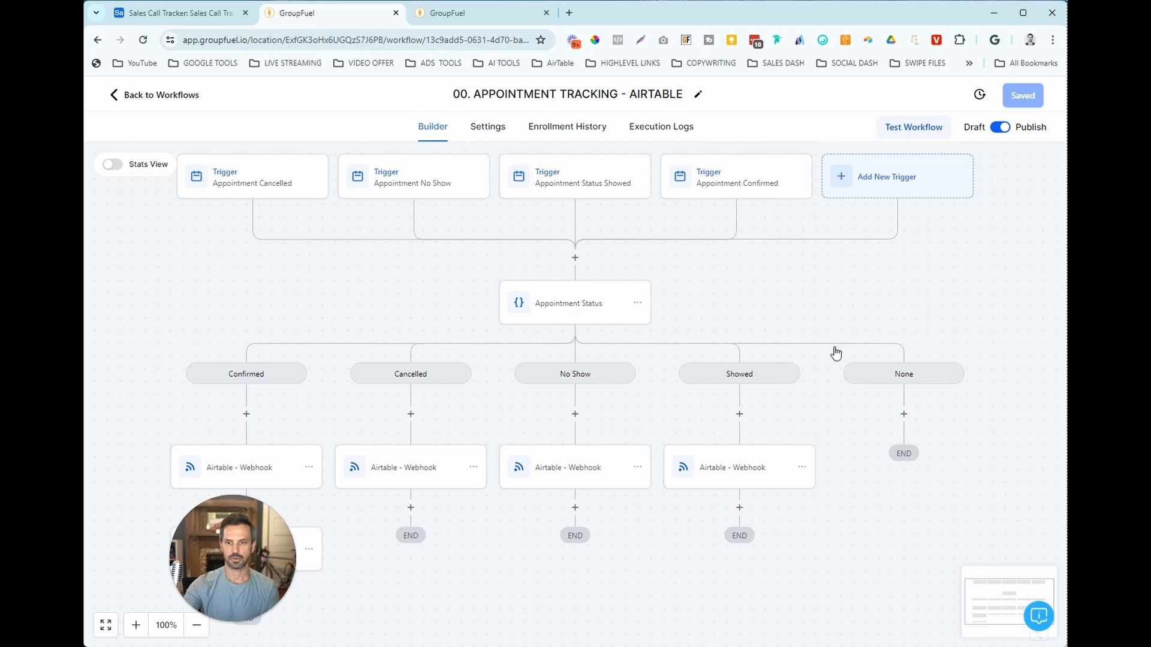
Switch to Airtable and rename the No Show option of the Status field to No-Show, saving the field
{"action": "left_click", "coordinate": [201, 18]}
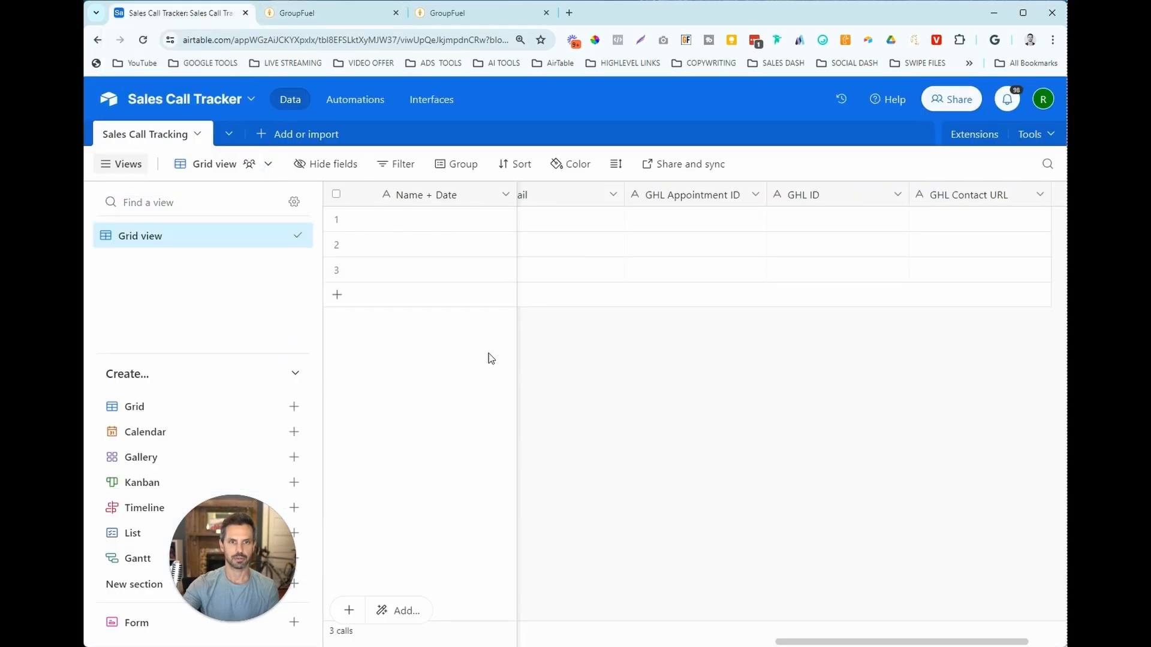
{"action": "scroll", "coordinate": [727, 645], "scroll_direction": "left", "scroll_amount": 10}
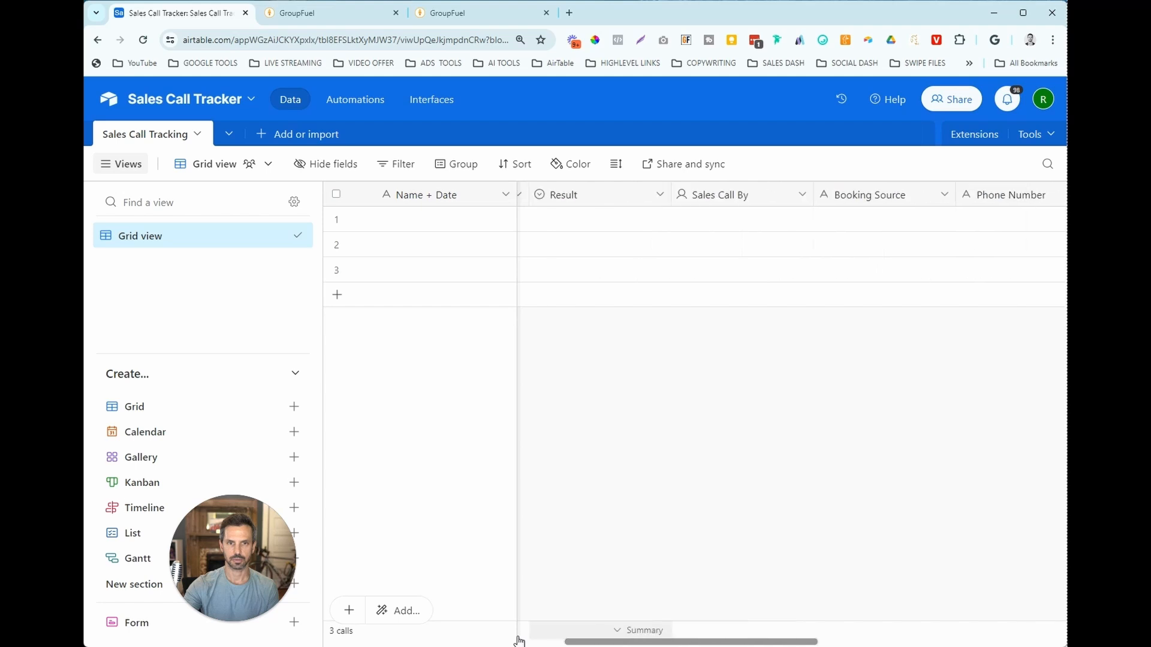
{"action": "left_click", "coordinate": [875, 194]}
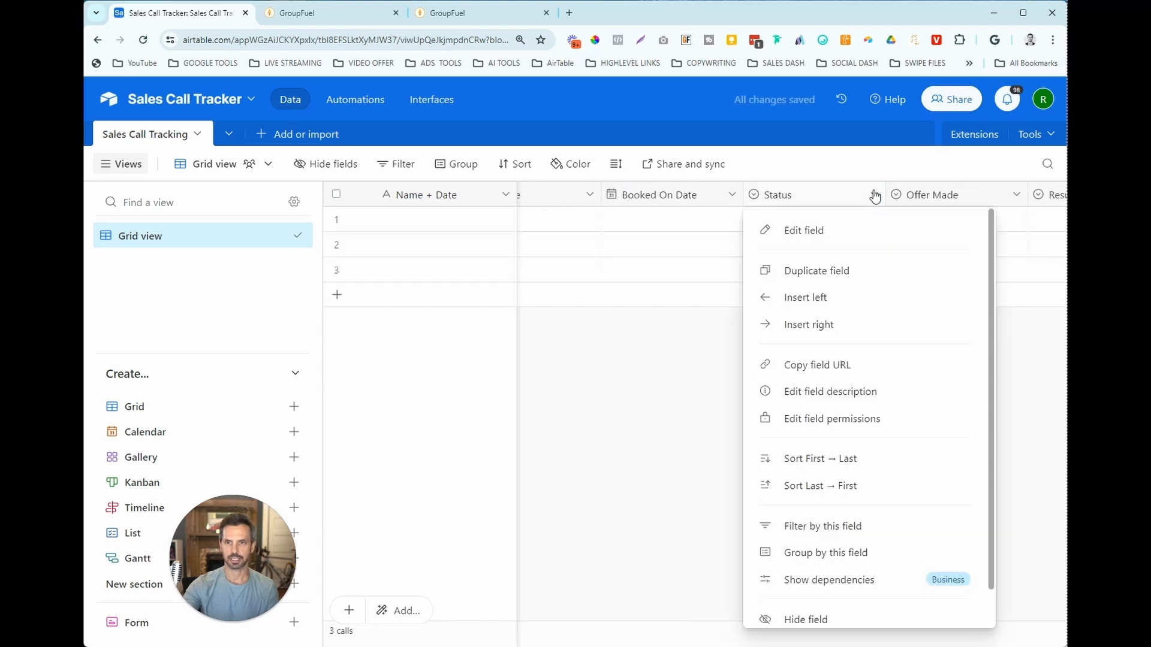
{"action": "left_click", "coordinate": [785, 228]}
{"action": "left_click", "coordinate": [588, 439]}
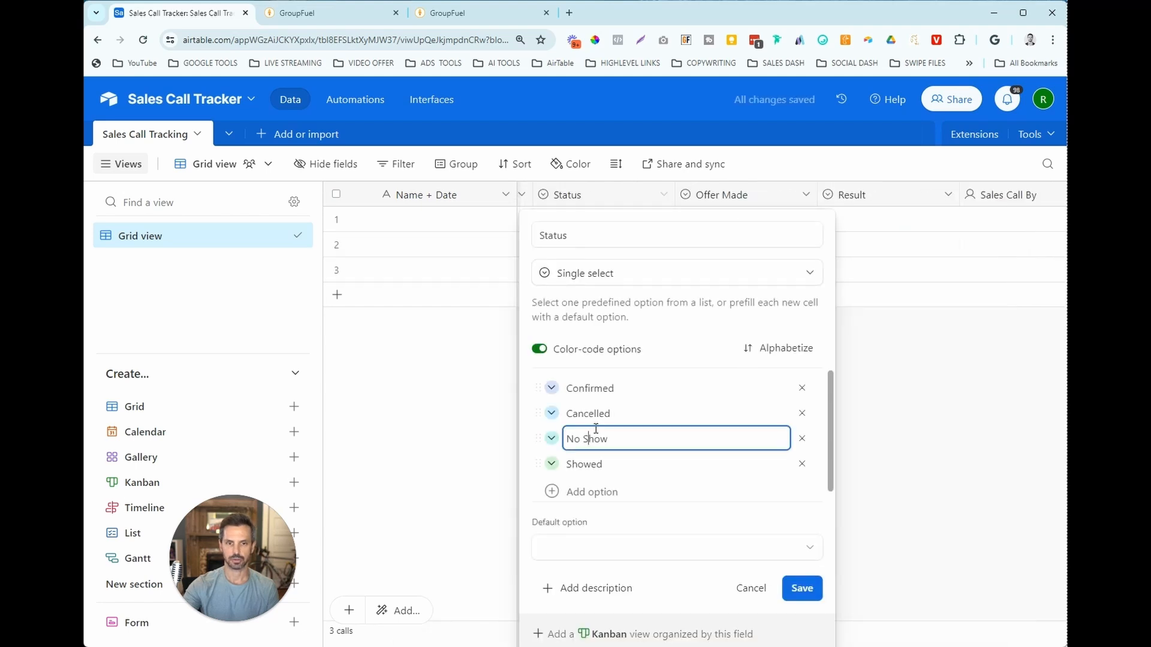
{"action": "key", "text": "BackSpace"}
{"action": "type", "text": "-"}
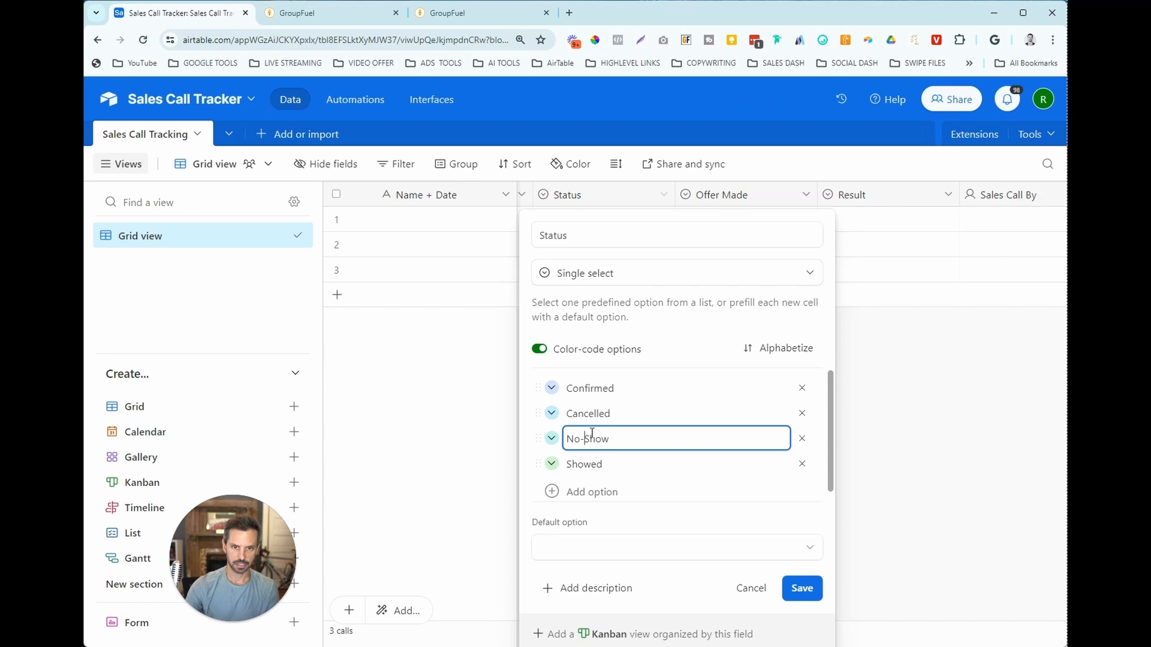
{"action": "left_click", "coordinate": [810, 588]}
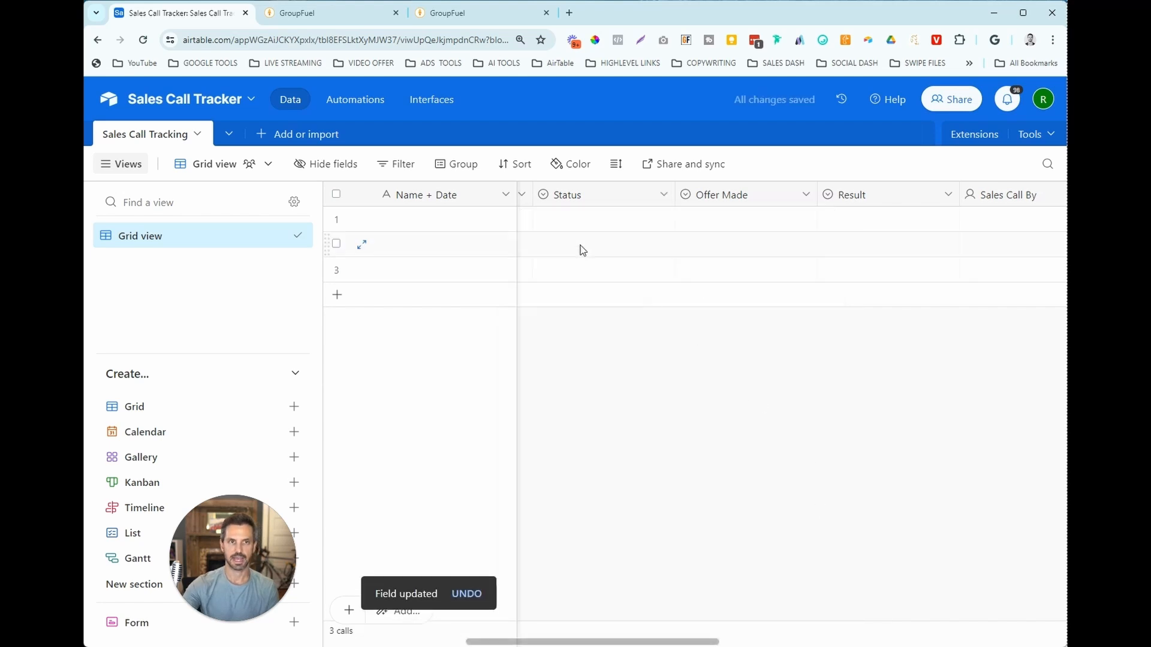
Switch to GroupFuel, open the Appointment Status Showed trigger and search its trigger types for "app", keeping Appointment Status
{"action": "left_click", "coordinate": [329, 13]}
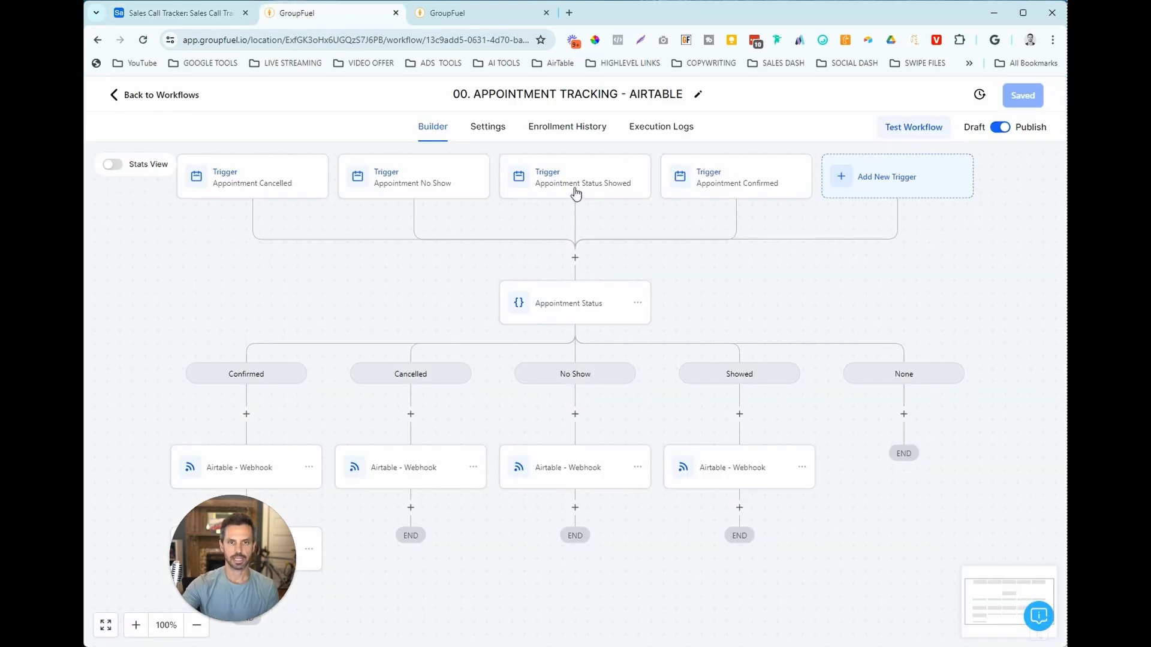
{"action": "left_click", "coordinate": [576, 184]}
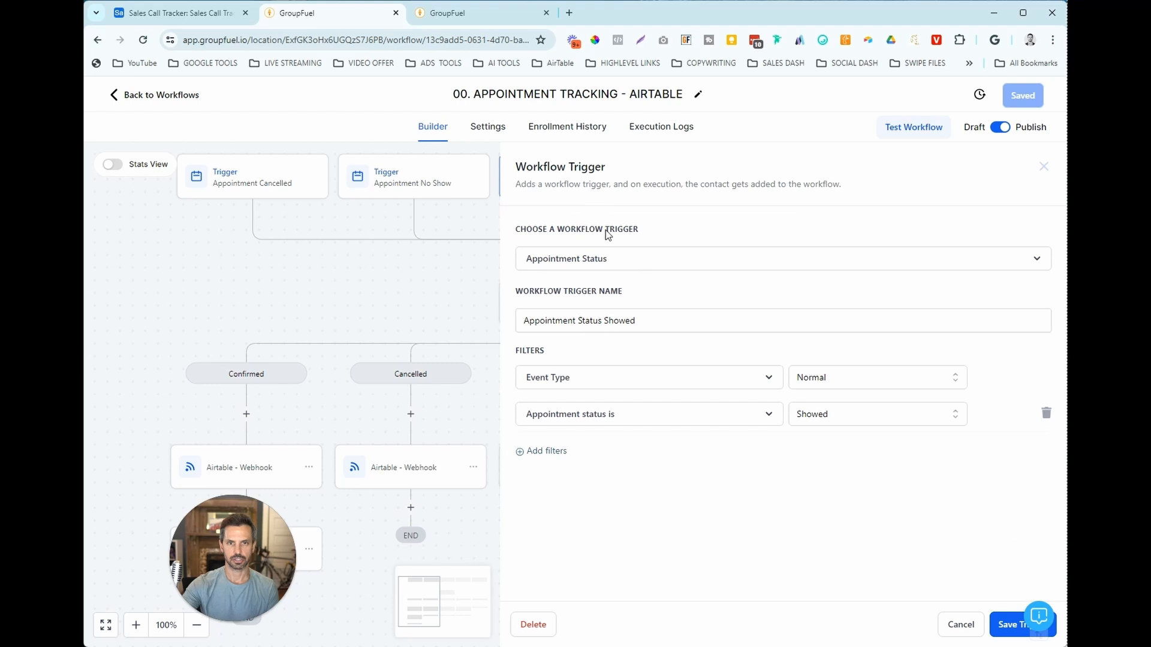
{"action": "left_click", "coordinate": [615, 266]}
{"action": "type", "text": "app"}
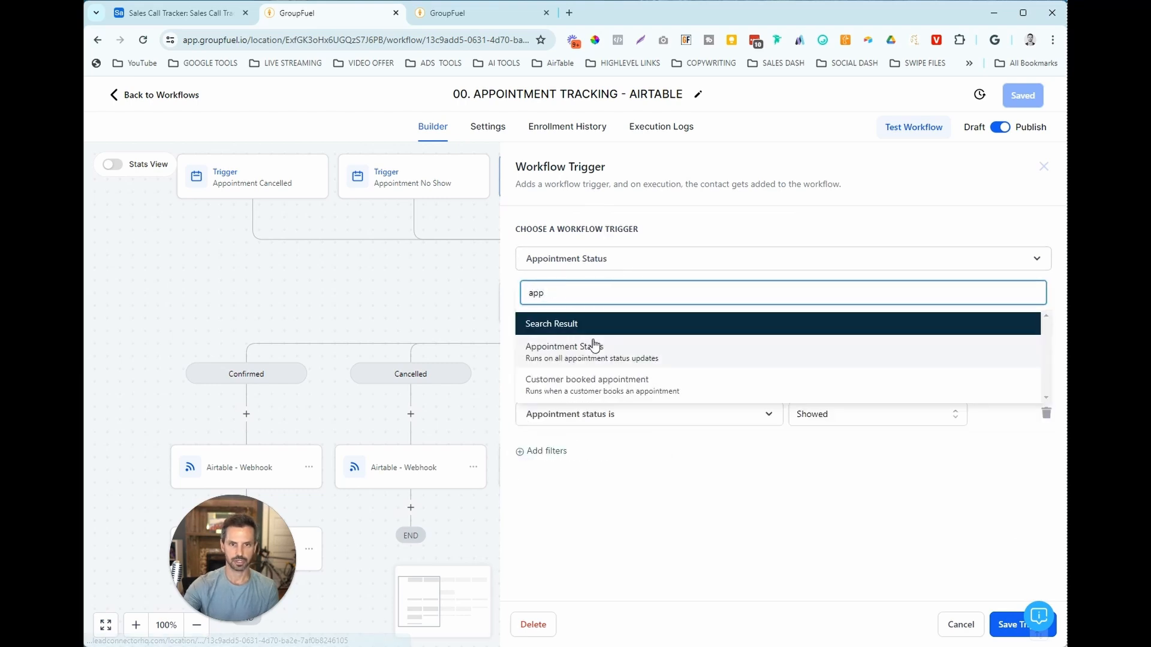
{"action": "left_click", "coordinate": [513, 308]}
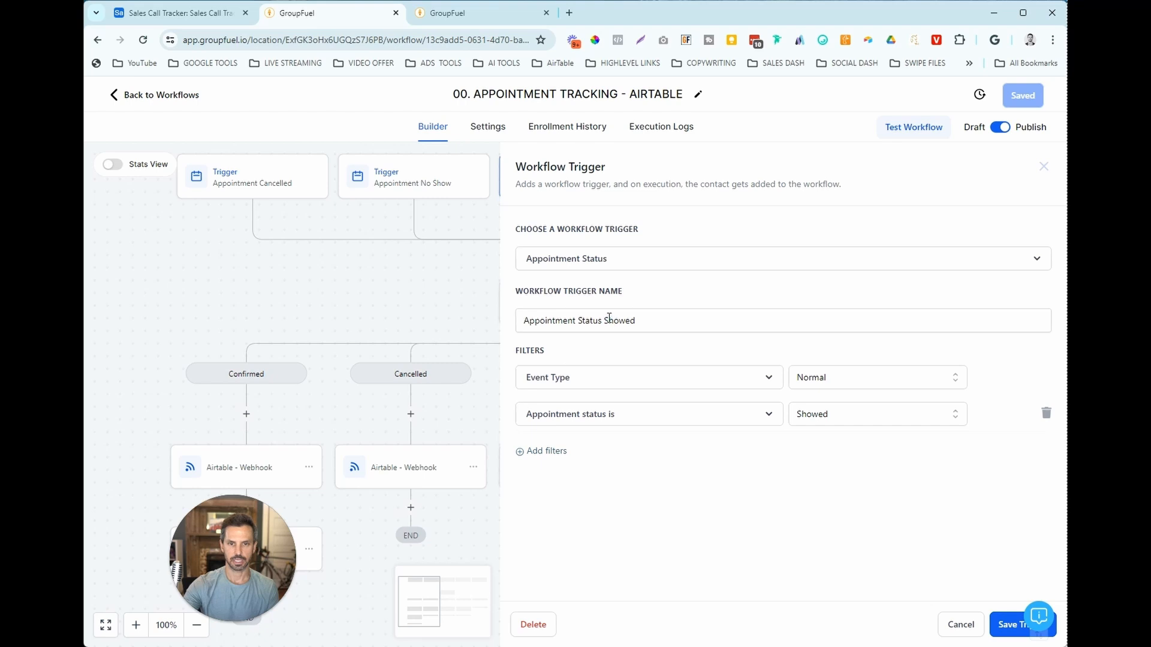
{"action": "left_click_drag", "start_coordinate": [609, 318], "coordinate": [641, 317]}
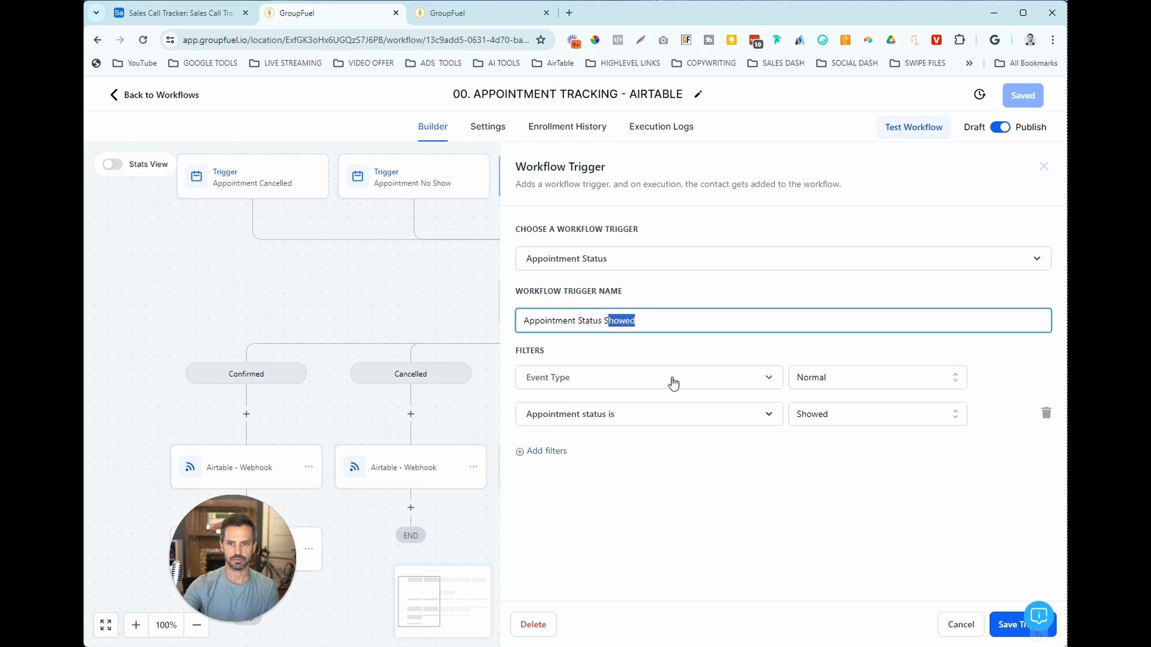
Add an In calendar filter set to Strategy Call to the Appointment Status Showed trigger, and save the trigger and workflow
{"action": "left_click", "coordinate": [576, 449]}
{"action": "left_click", "coordinate": [667, 459]}
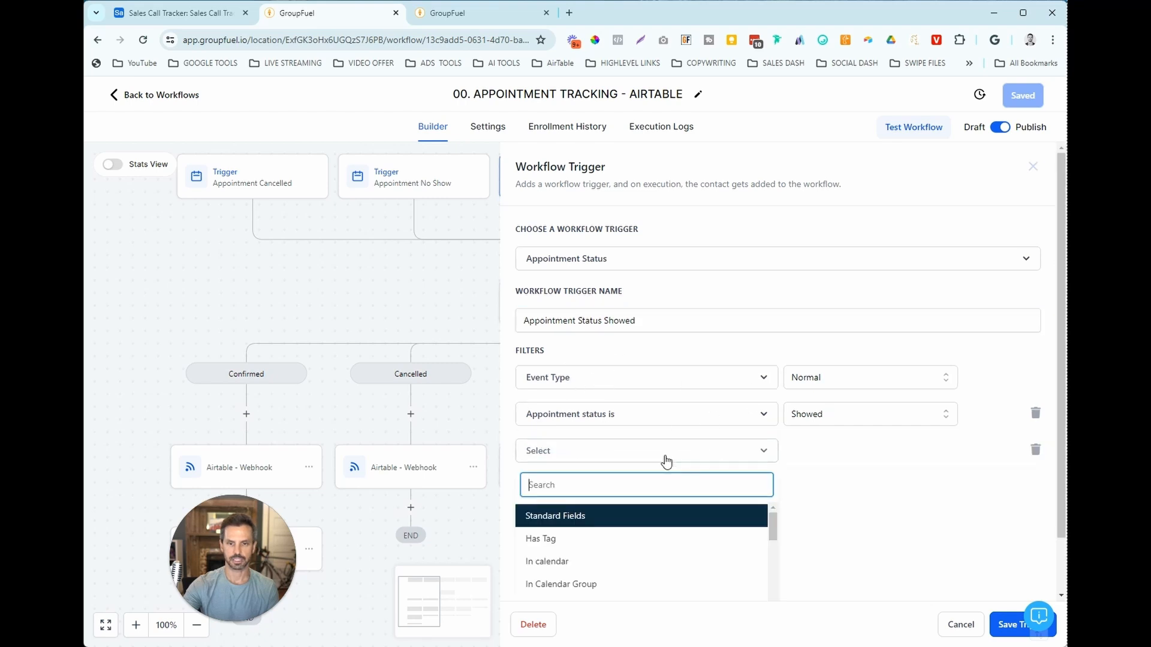
{"action": "scroll", "coordinate": [590, 467], "scroll_direction": "down", "scroll_amount": 1}
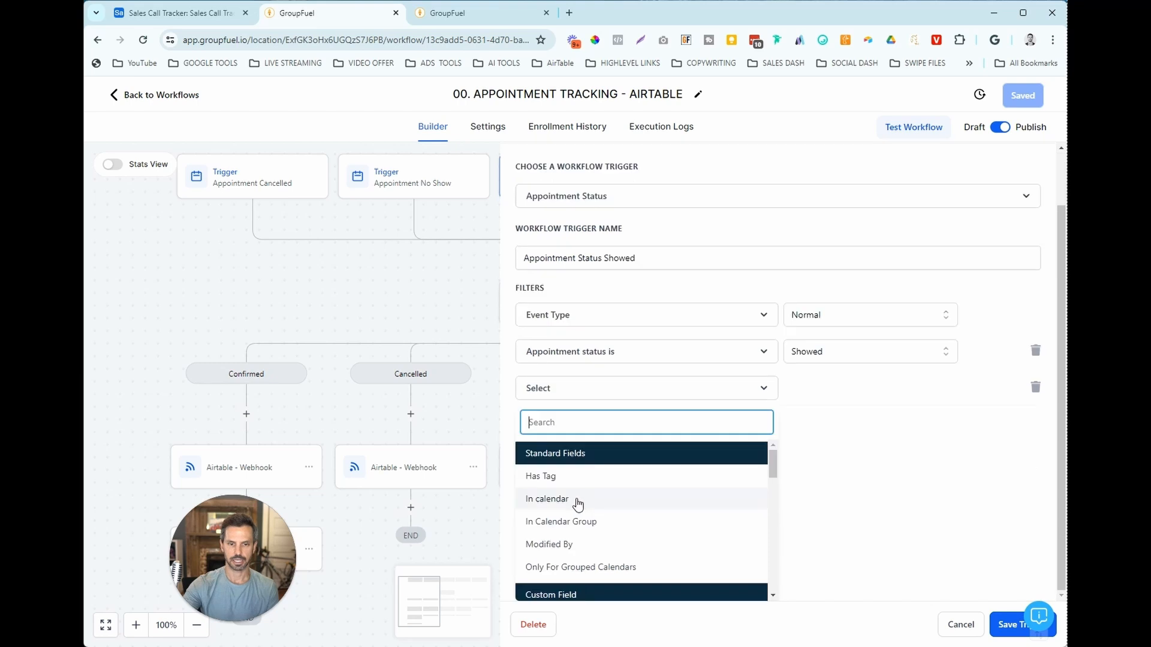
{"action": "left_click", "coordinate": [578, 503]}
{"action": "left_click", "coordinate": [838, 459]}
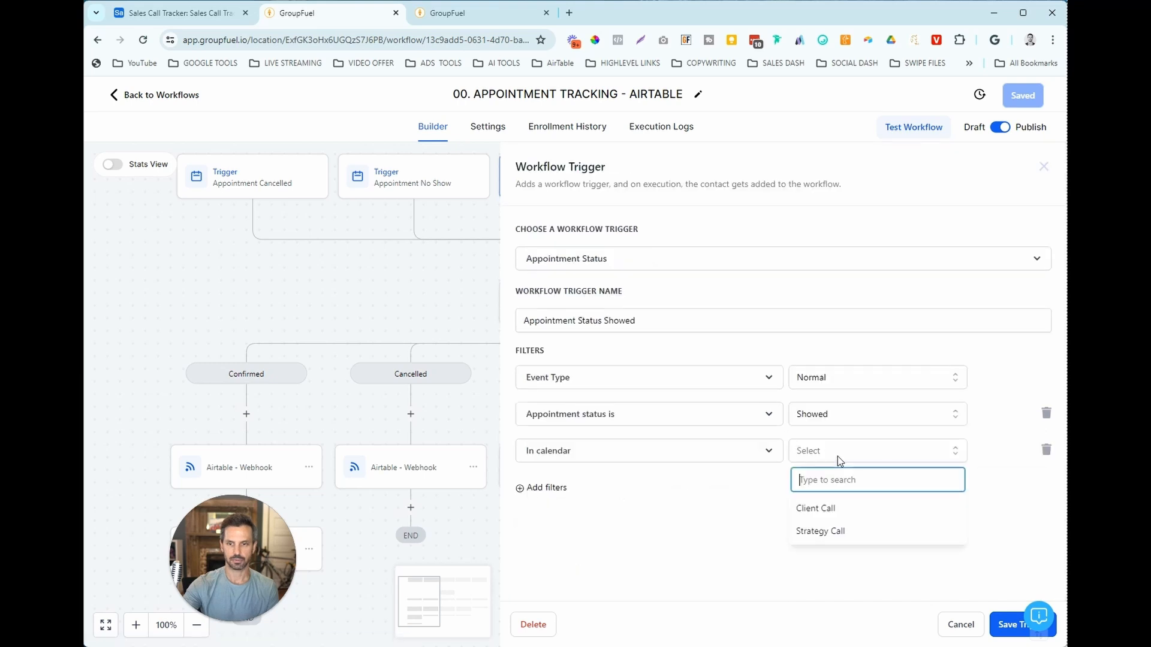
{"action": "left_click", "coordinate": [815, 533]}
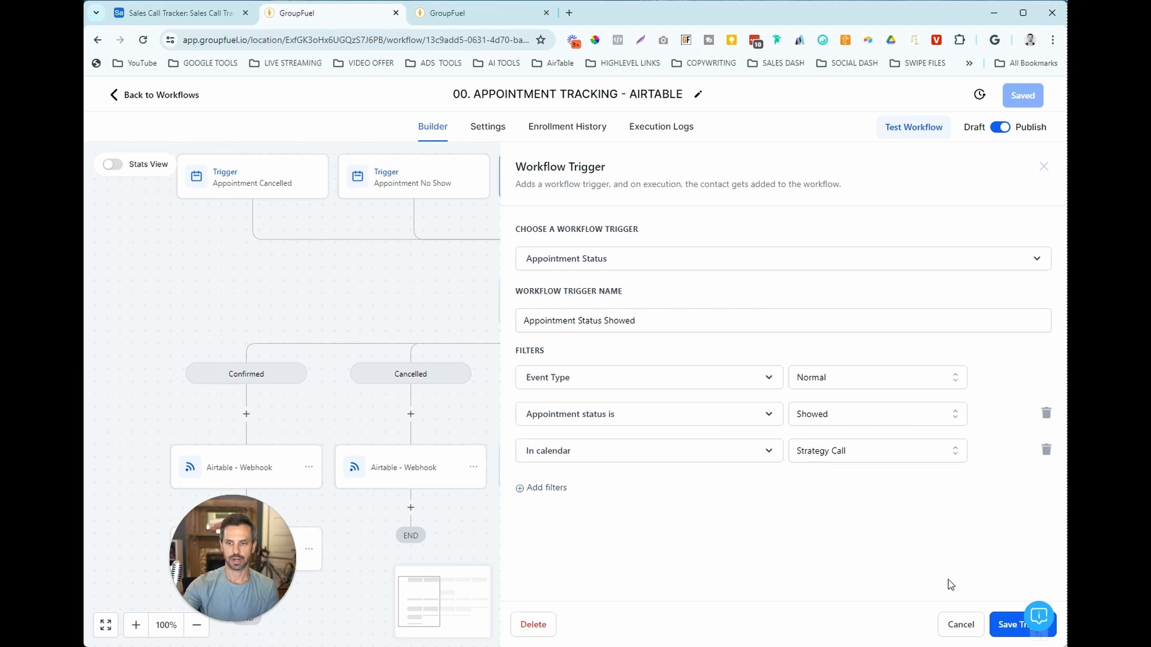
{"action": "left_click", "coordinate": [1010, 625]}
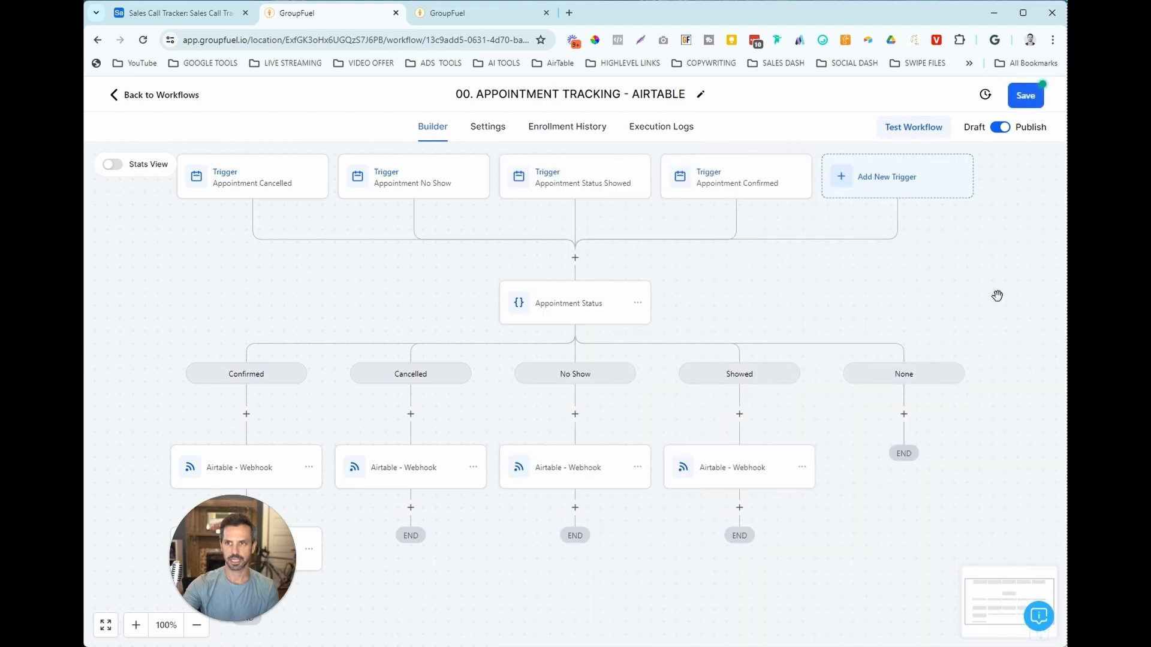
{"action": "left_click", "coordinate": [1028, 97]}
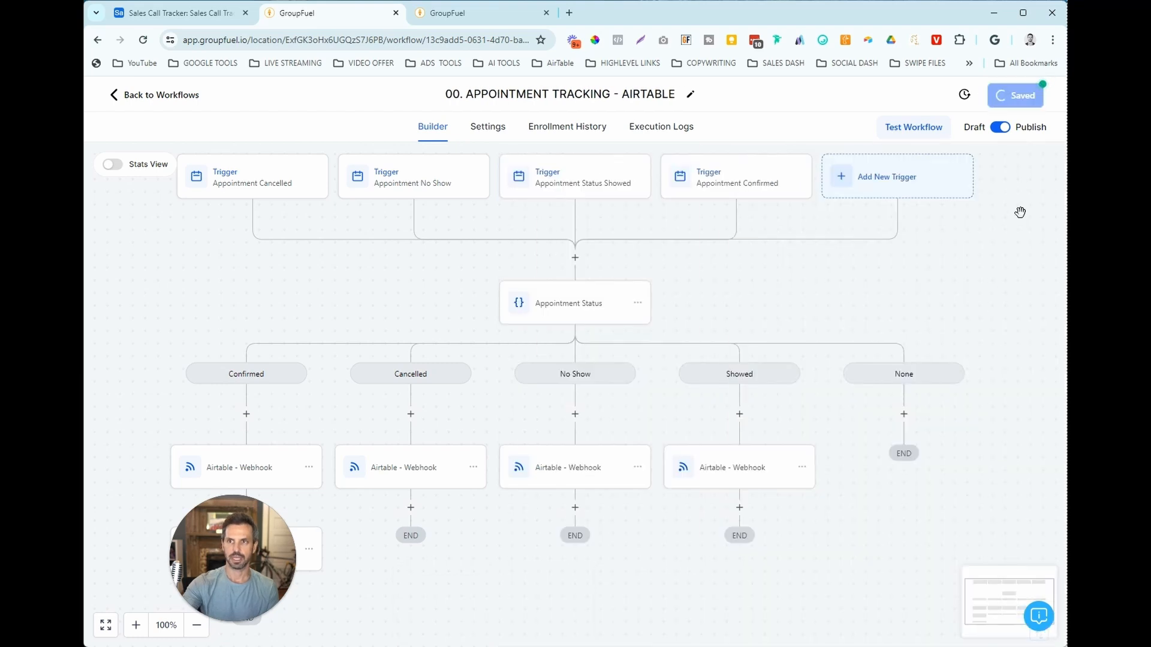
Open the Appointment Confirmed trigger and examine its trigger type and the choices for its appointment status filter
{"action": "left_click", "coordinate": [715, 190]}
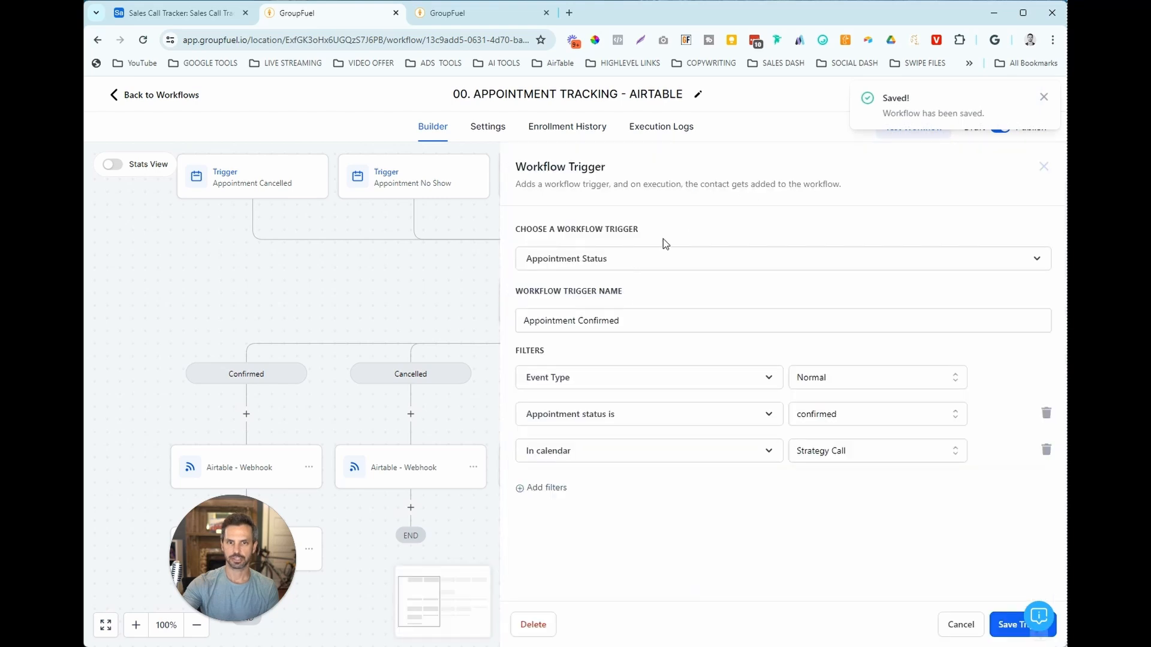
{"action": "left_click", "coordinate": [621, 259]}
{"action": "left_click", "coordinate": [521, 235]}
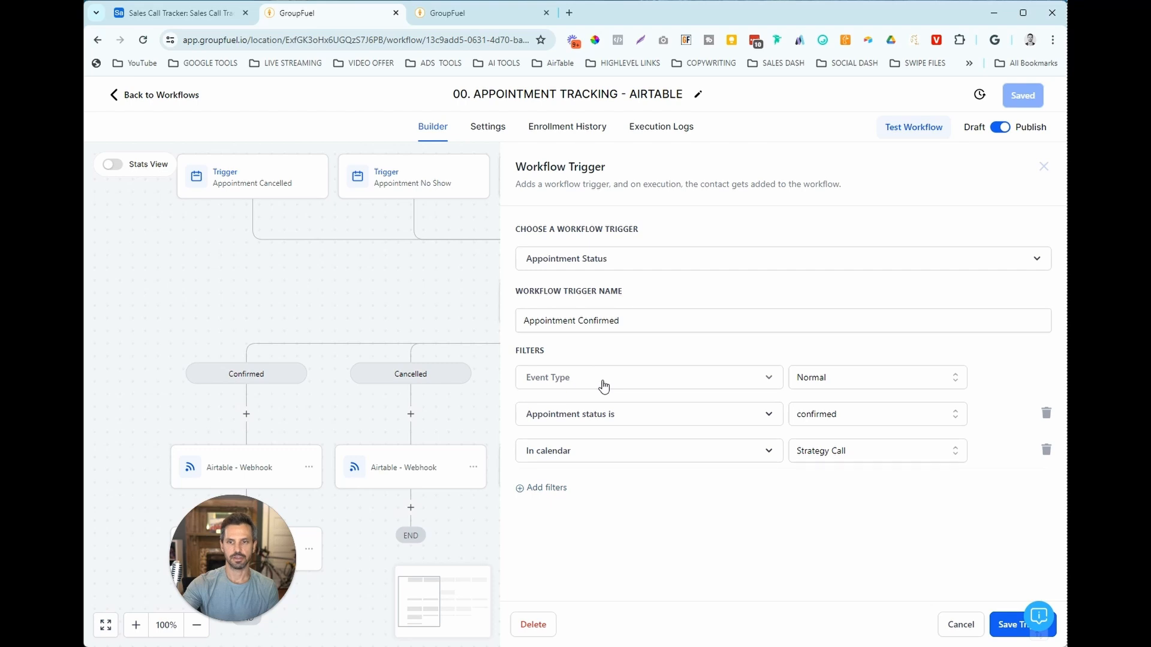
{"action": "left_click", "coordinate": [811, 423]}
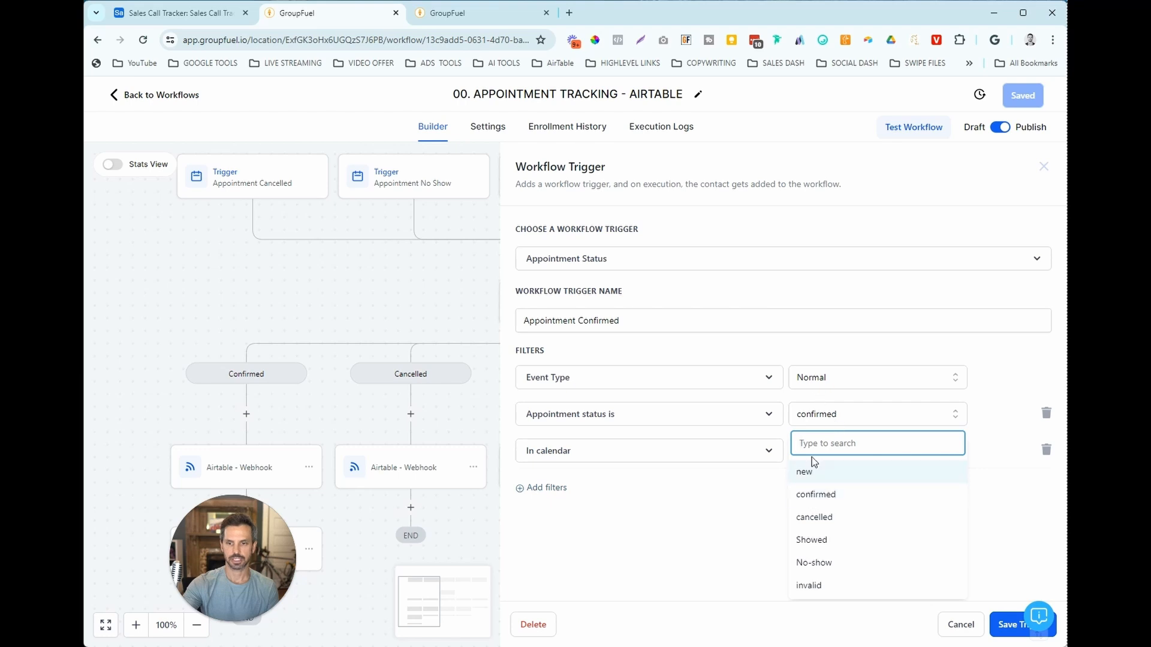
{"action": "left_click", "coordinate": [812, 352]}
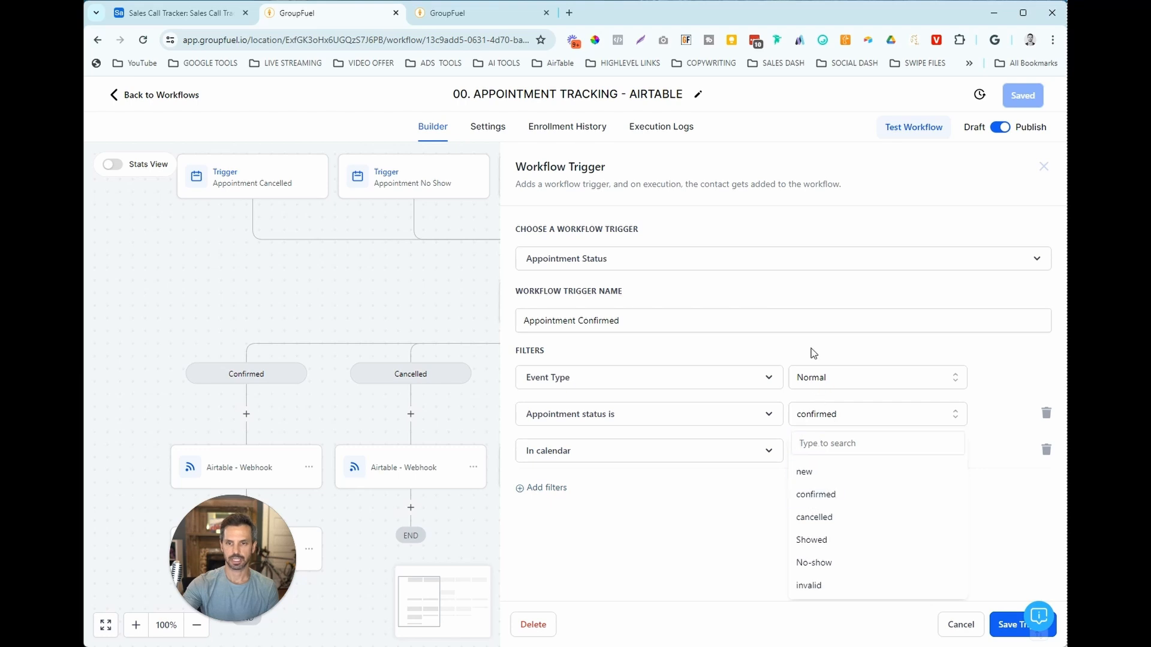
{"action": "left_click", "coordinate": [829, 419]}
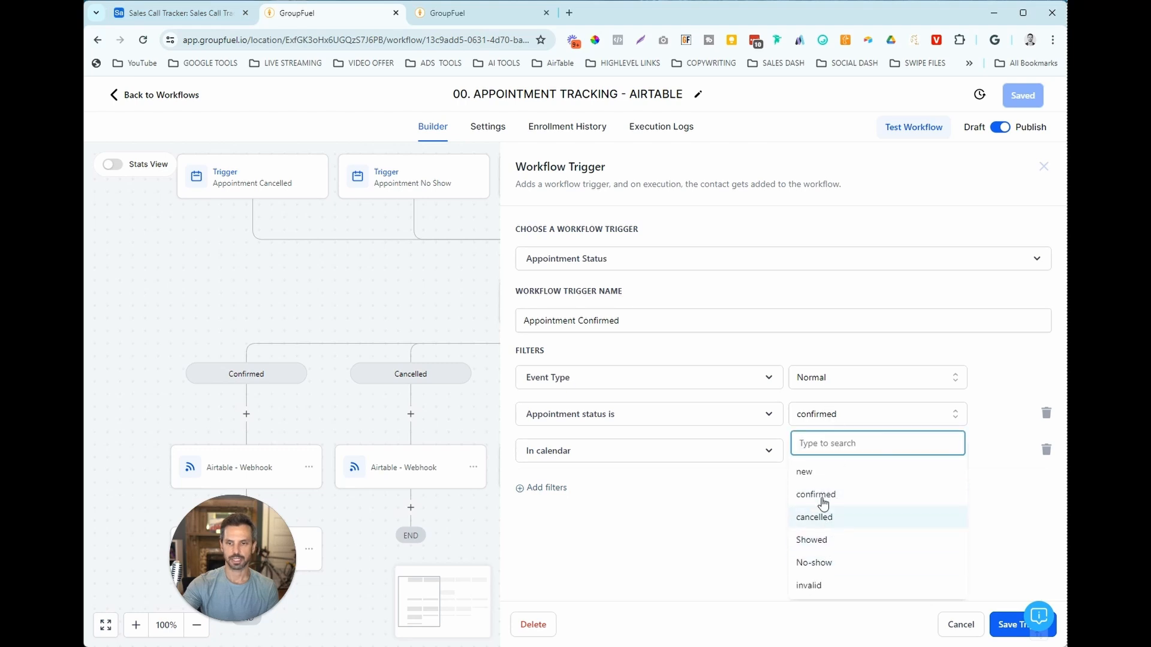
Switch to Airtable and rename the Status field's first two options to lowercase confirmed and cancelled, saving the field
{"action": "left_click", "coordinate": [206, 13]}
{"action": "left_click", "coordinate": [663, 196]}
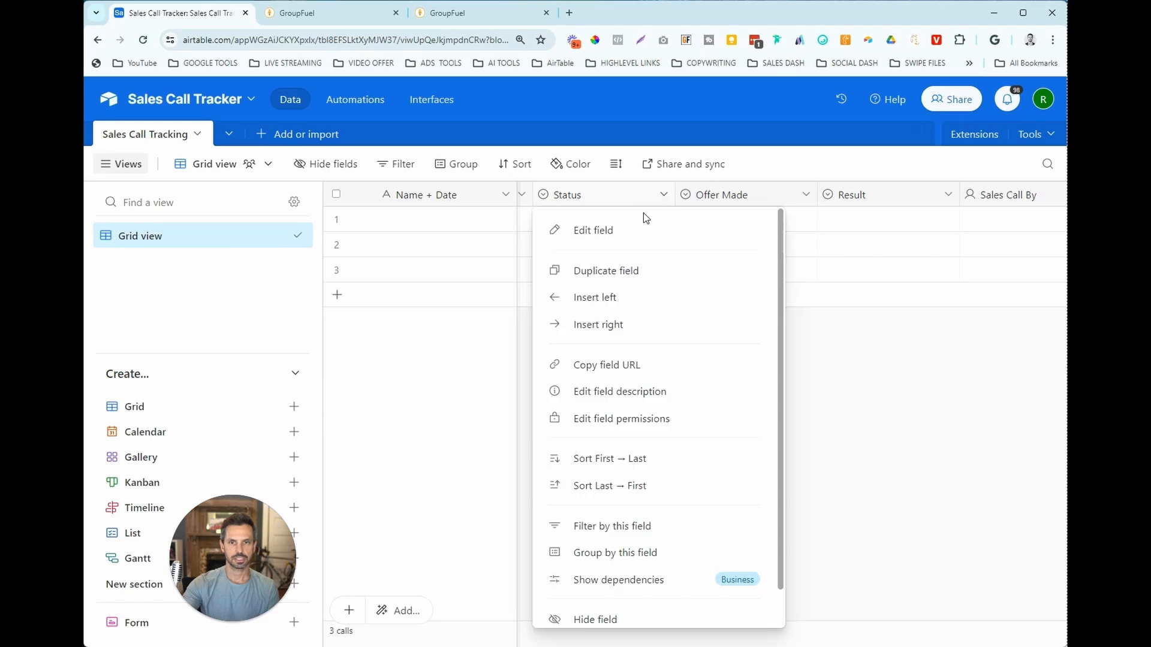
{"action": "left_click", "coordinate": [628, 231]}
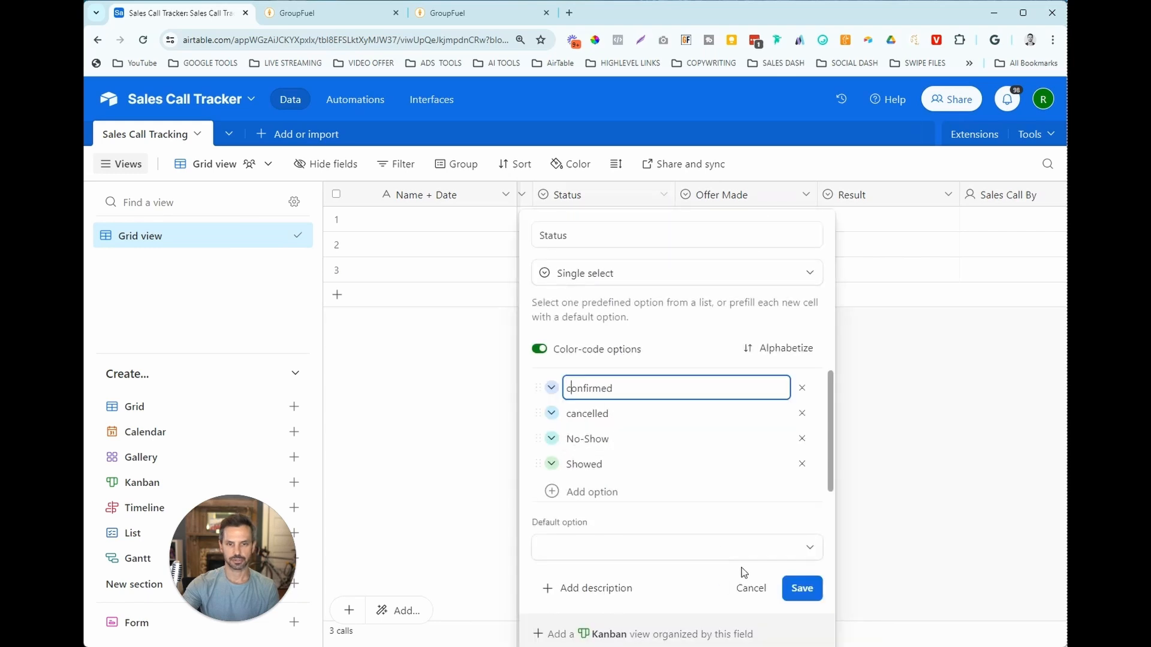
{"action": "left_click", "coordinate": [802, 595]}
Return to GroupFuel and close the Appointment Confirmed trigger without saving, and search the workflow actions for "if" without adding one
{"action": "left_click", "coordinate": [341, 18]}
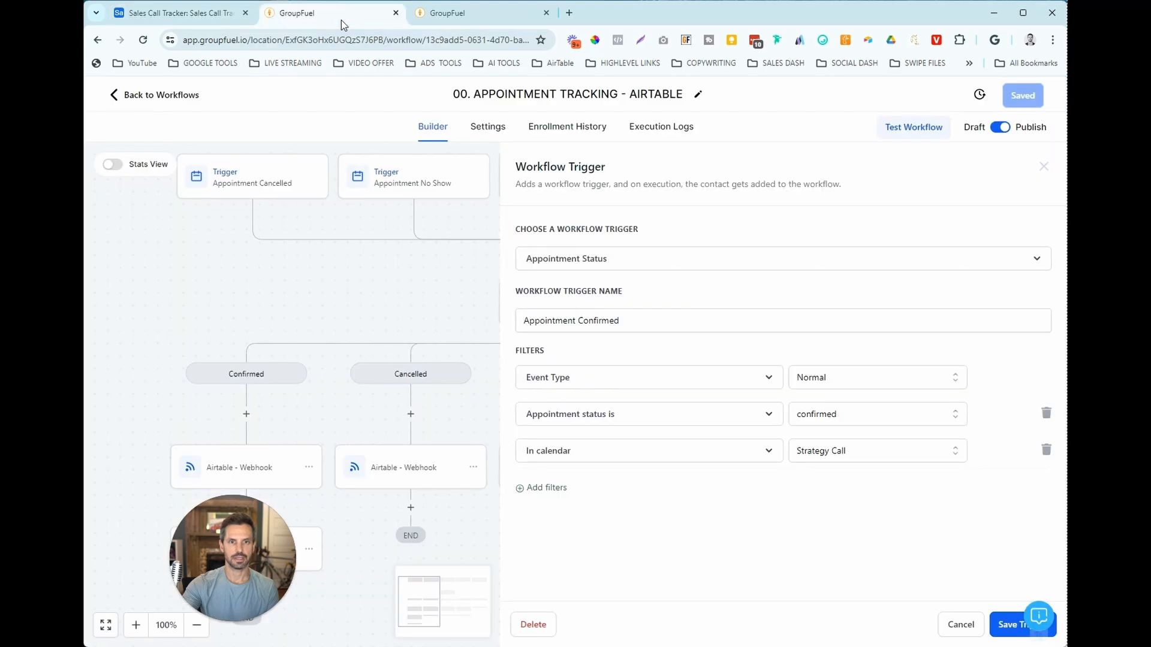
{"action": "left_click", "coordinate": [953, 625]}
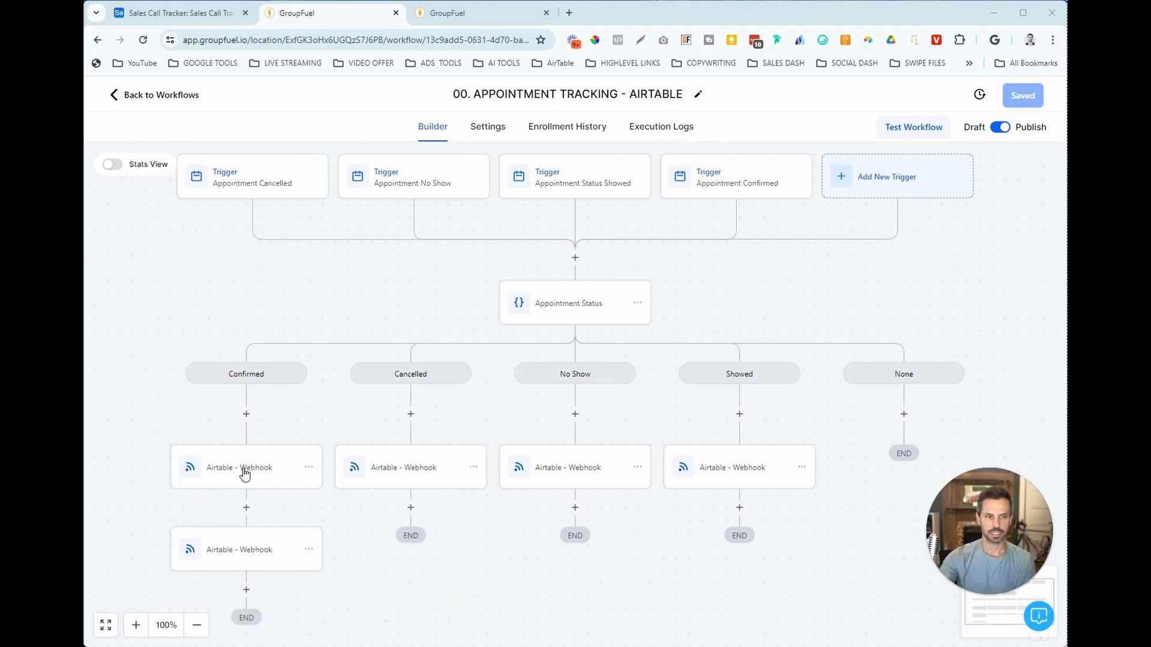
{"action": "left_click", "coordinate": [574, 297]}
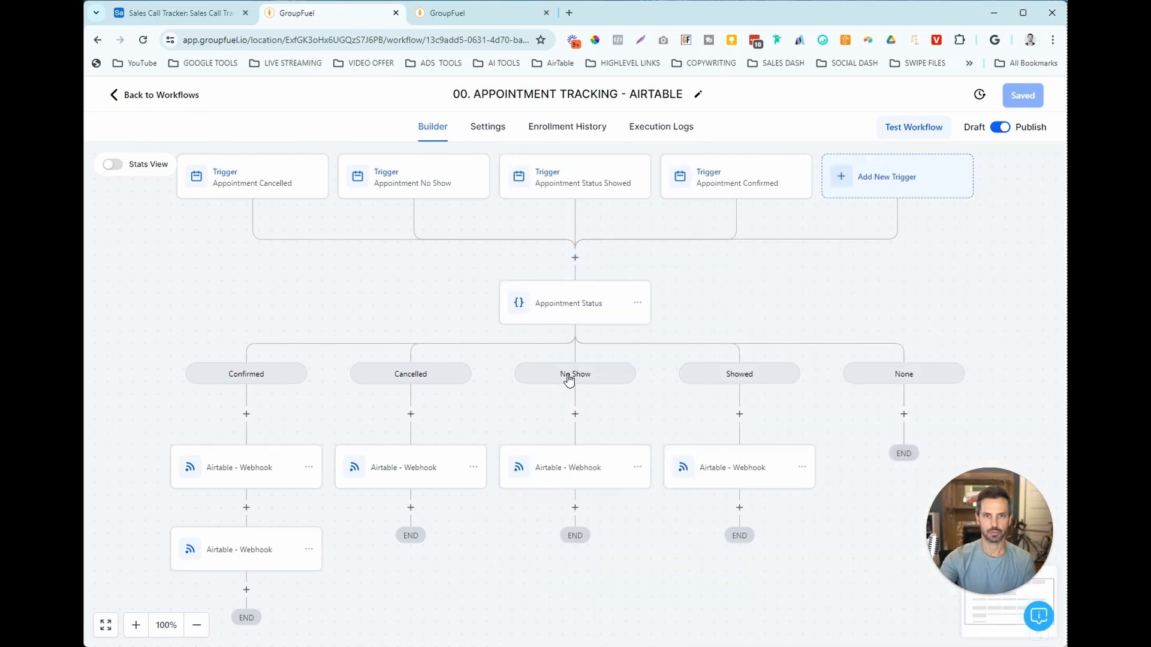
{"action": "left_click", "coordinate": [575, 259]}
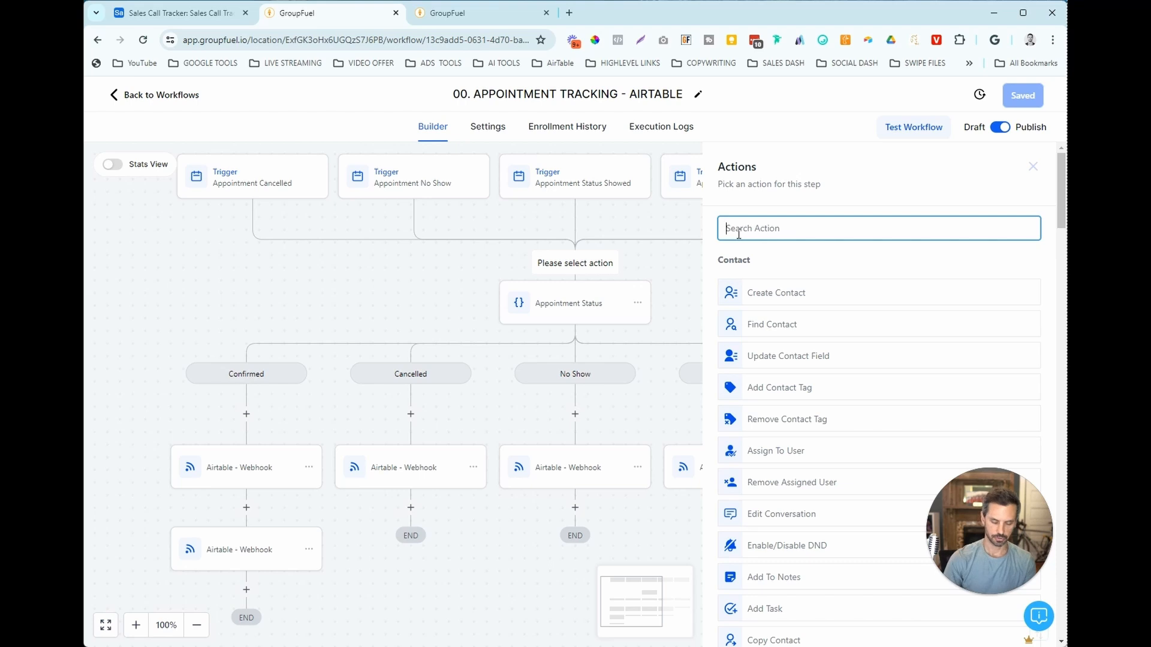
{"action": "type", "text": "if"}
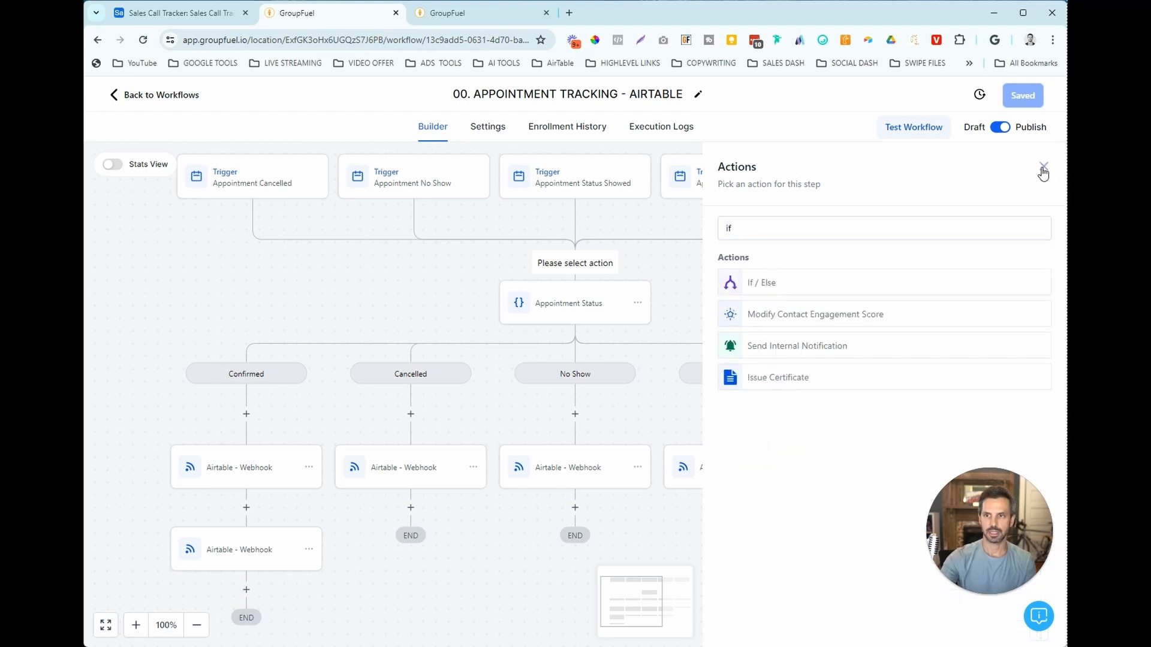
{"action": "left_click", "coordinate": [1044, 166]}
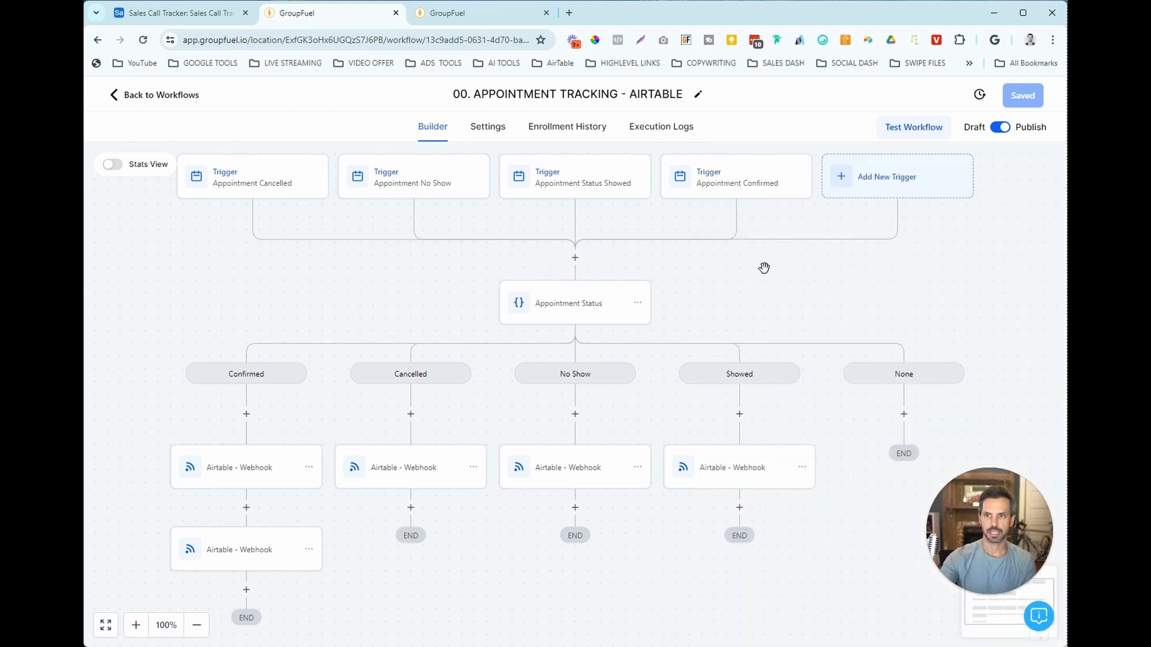
Open the Appointment Status condition and examine its action name, the Confirmed branch's name and that branch's condition type choices
{"action": "left_click", "coordinate": [576, 313]}
{"action": "left_click_drag", "start_coordinate": [602, 259], "coordinate": [503, 265]}
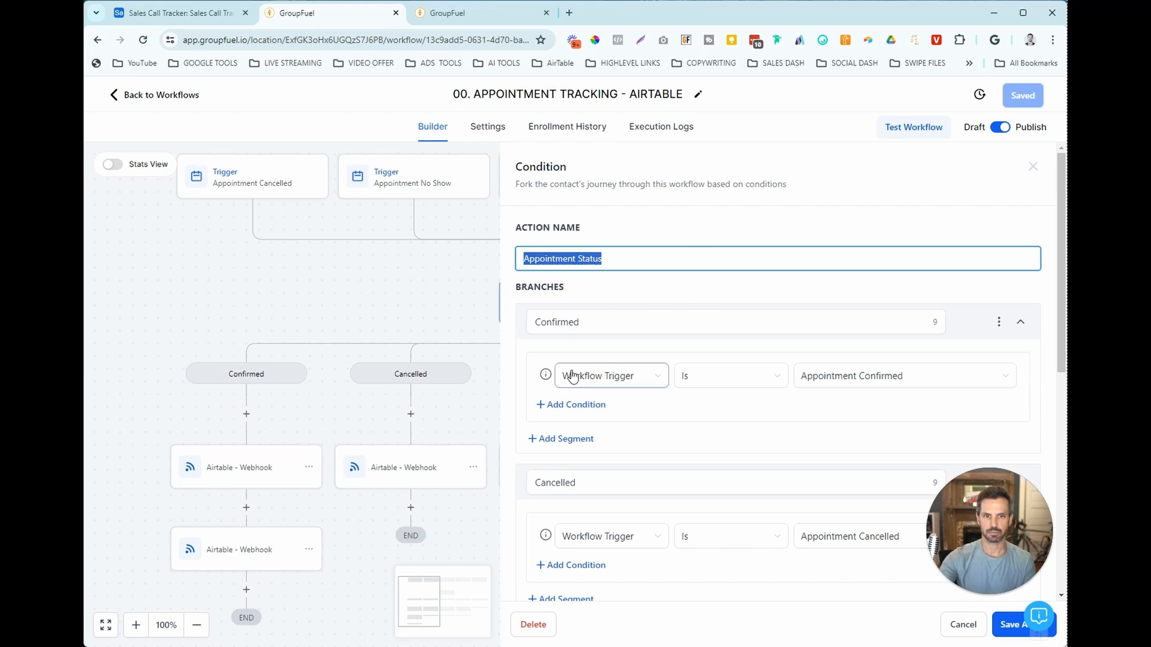
{"action": "scroll", "coordinate": [683, 309], "scroll_direction": "down", "scroll_amount": 1}
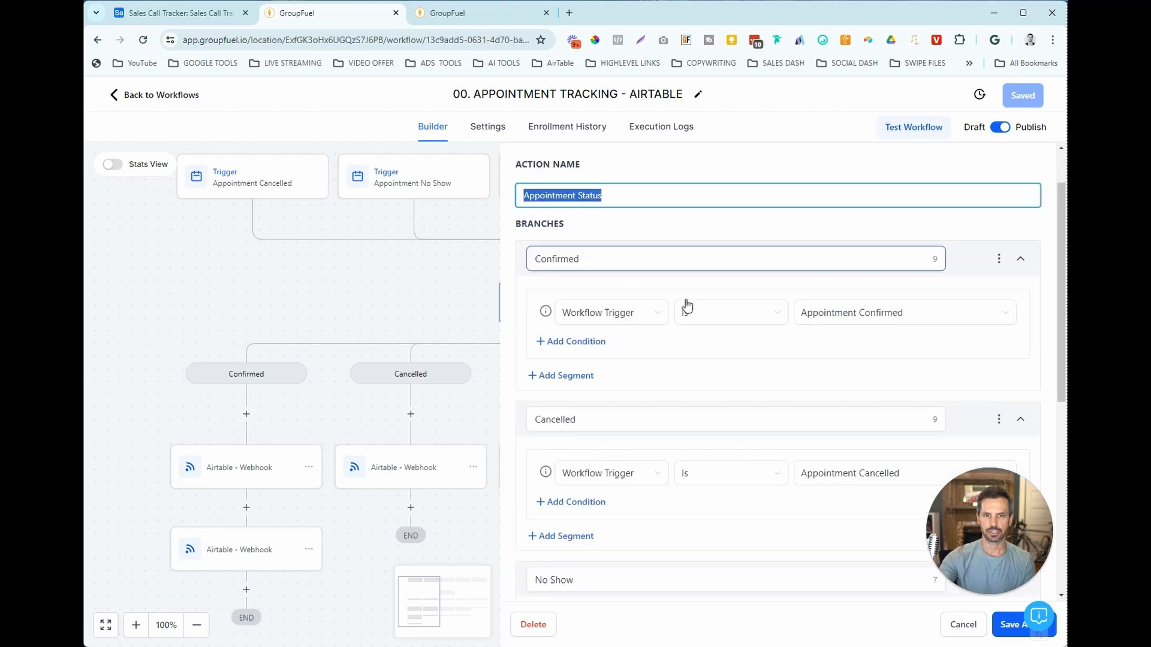
{"action": "left_click_drag", "start_coordinate": [609, 257], "coordinate": [530, 253]}
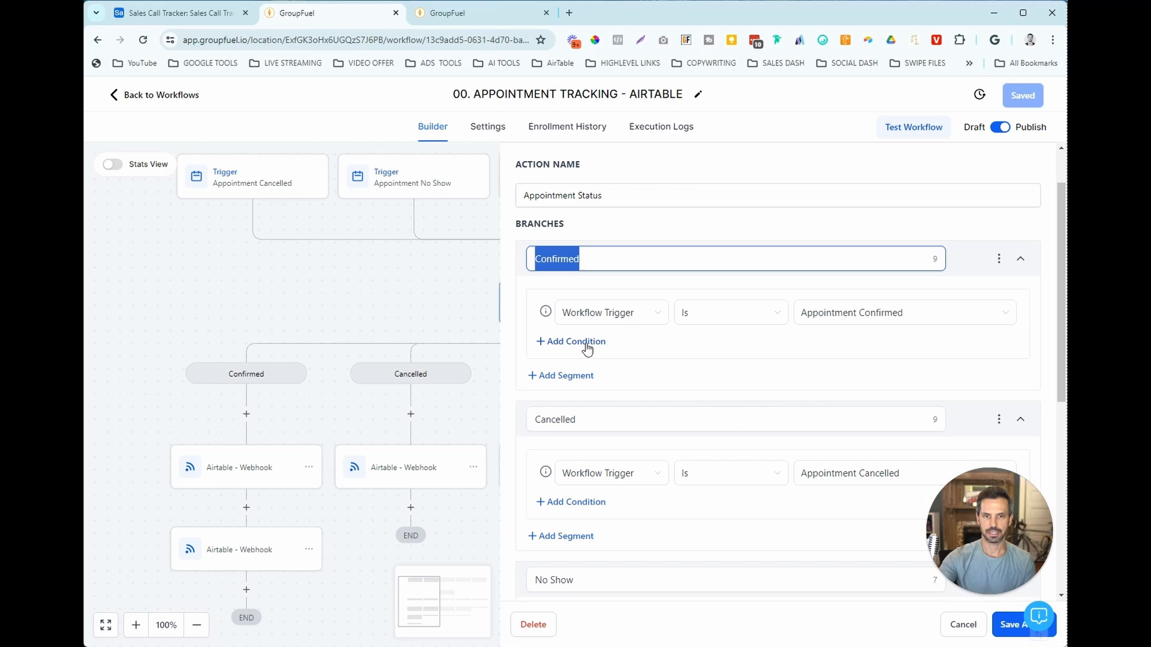
{"action": "left_click", "coordinate": [643, 322]}
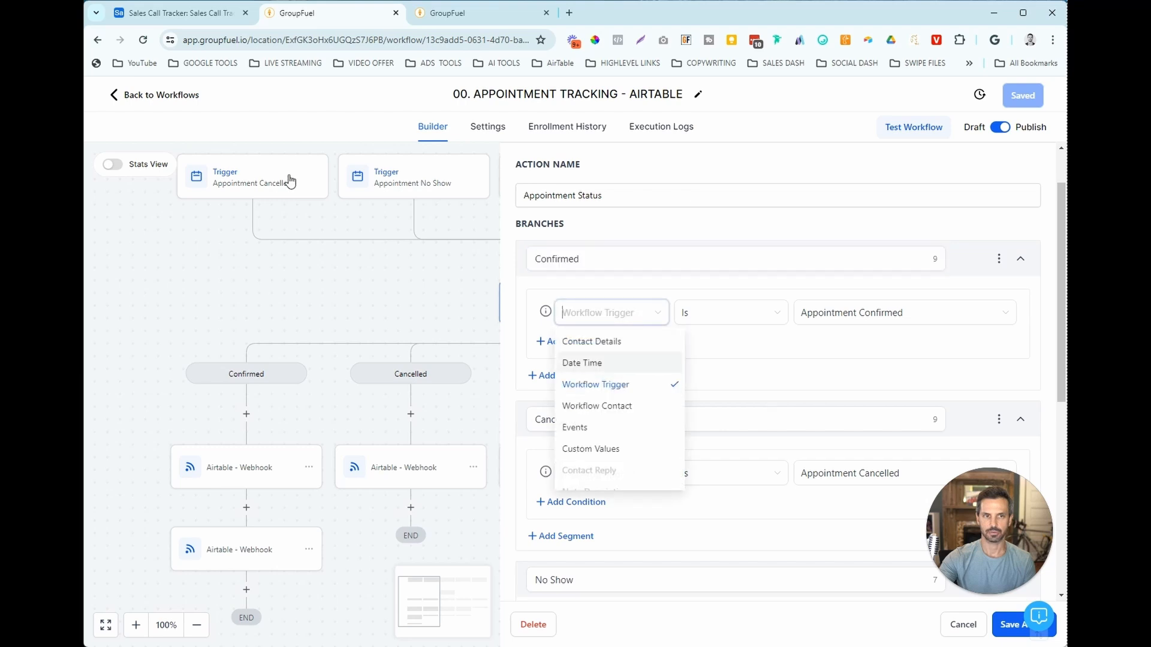
{"action": "left_click", "coordinate": [838, 352]}
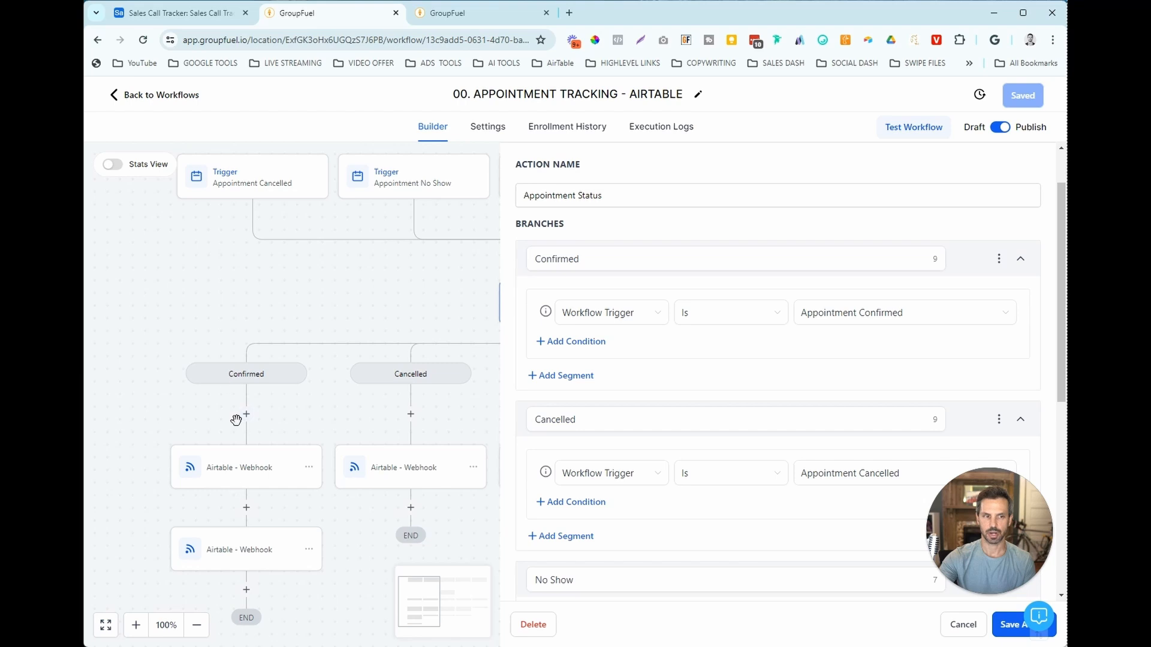
Examine the Appointment Status condition's branches, including the condition type choices and trigger of the Cancelled branch
{"action": "scroll", "coordinate": [640, 346], "scroll_direction": "down", "scroll_amount": 1}
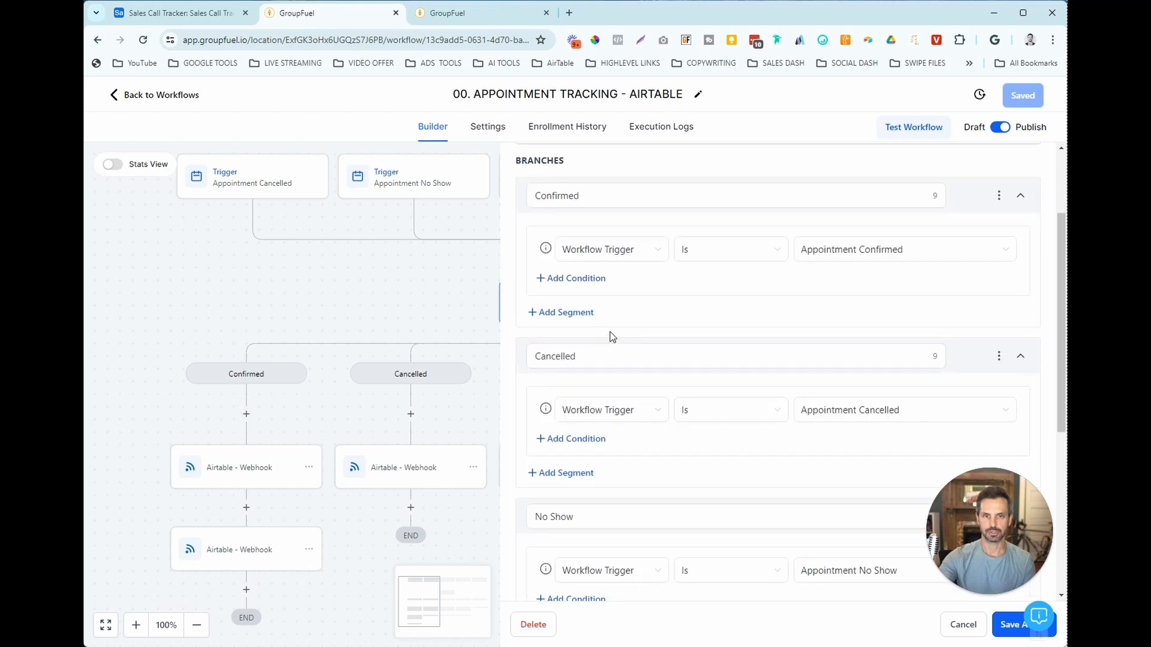
{"action": "scroll", "coordinate": [861, 357], "scroll_direction": "down", "scroll_amount": 5}
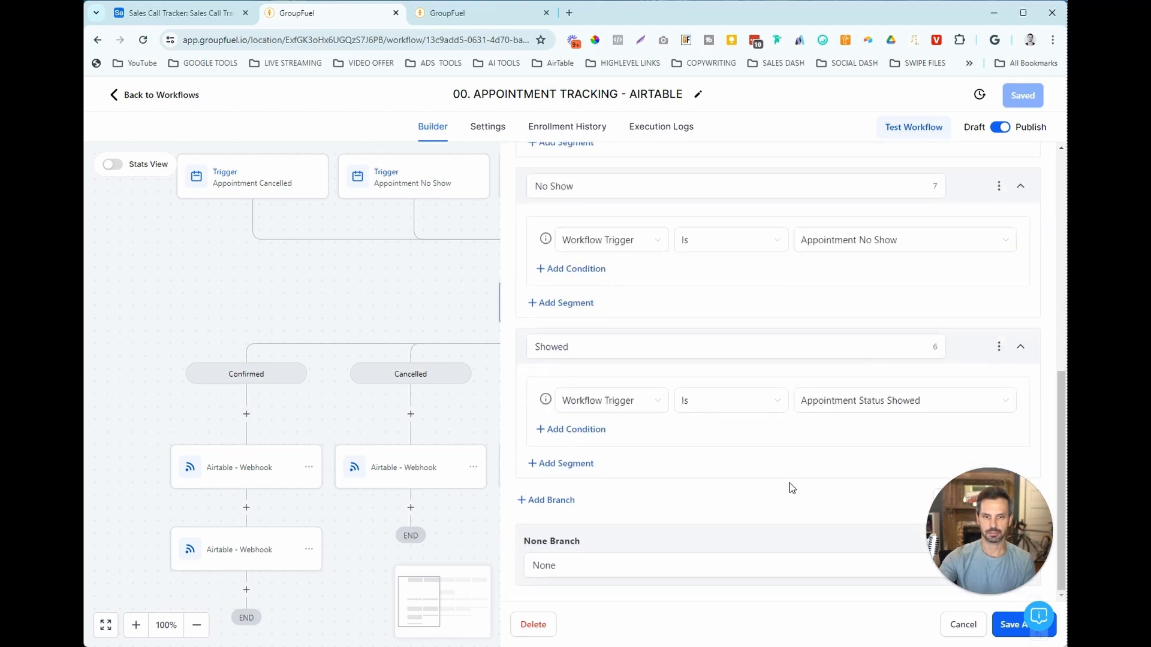
{"action": "scroll", "coordinate": [743, 458], "scroll_direction": "up", "scroll_amount": 6}
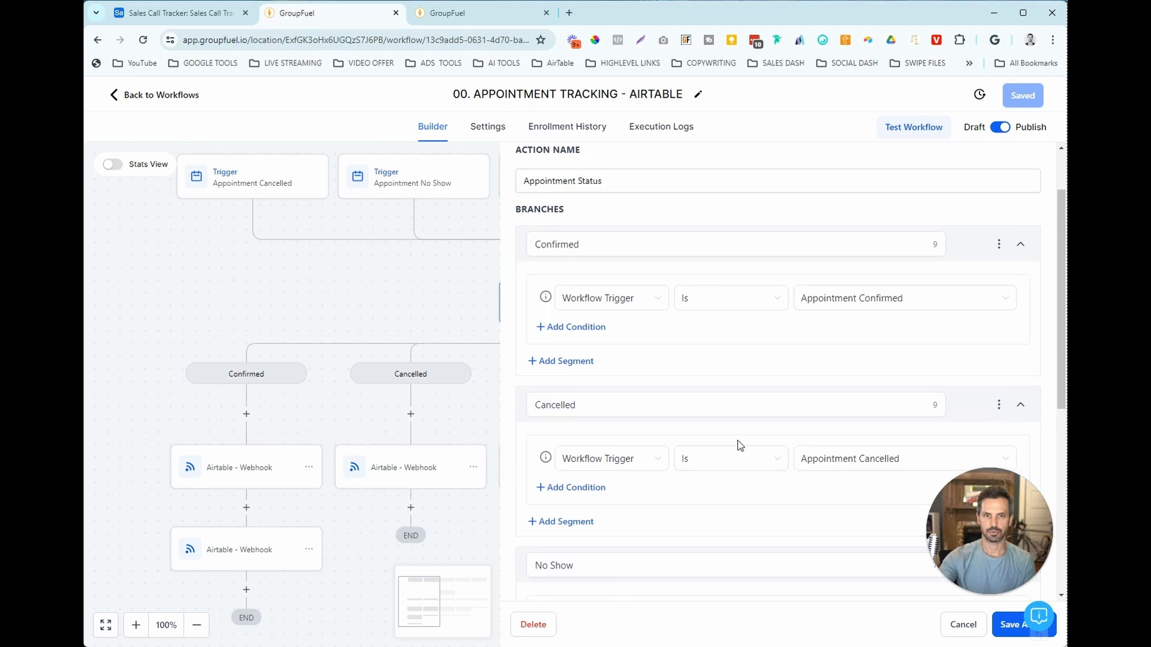
{"action": "scroll", "coordinate": [688, 432], "scroll_direction": "down", "scroll_amount": 1}
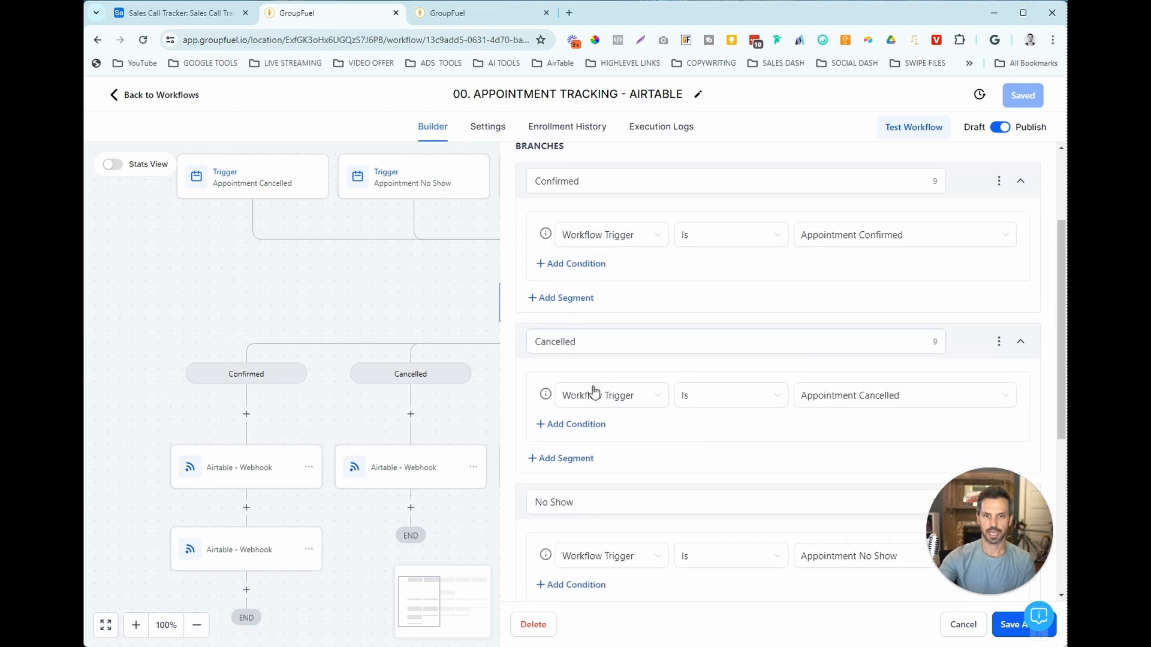
{"action": "left_click", "coordinate": [606, 406]}
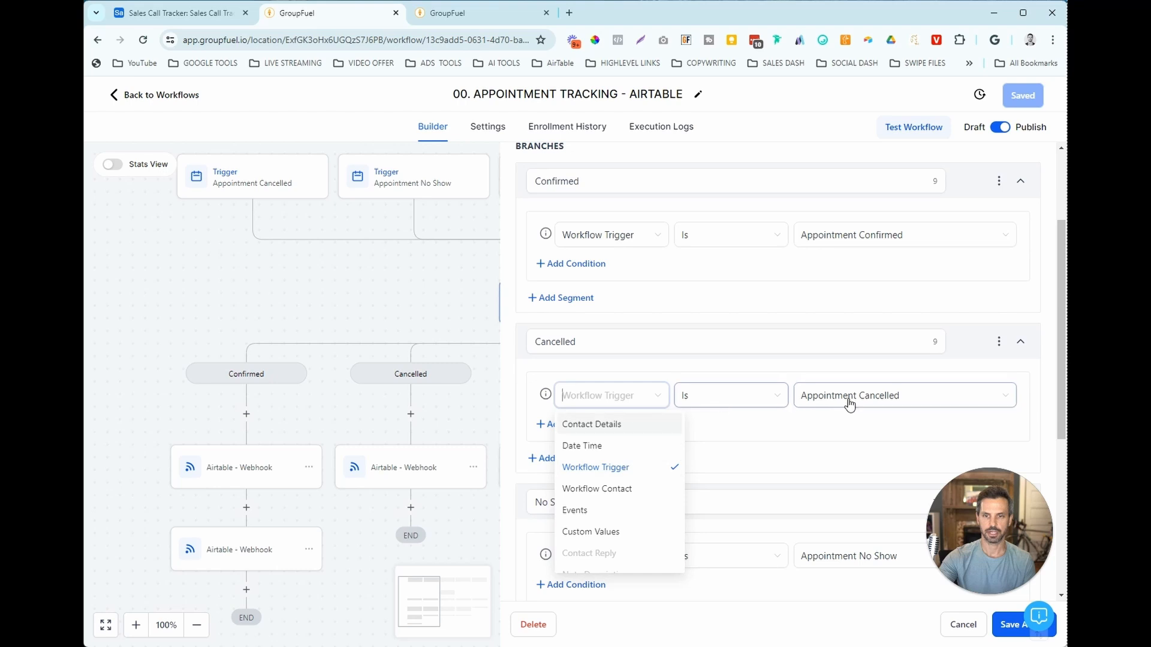
{"action": "left_click", "coordinate": [786, 434]}
Examine the condition type choices of the No Show and Showed branches, and save the Appointment Status action without changes
{"action": "scroll", "coordinate": [598, 415], "scroll_direction": "down", "scroll_amount": 1}
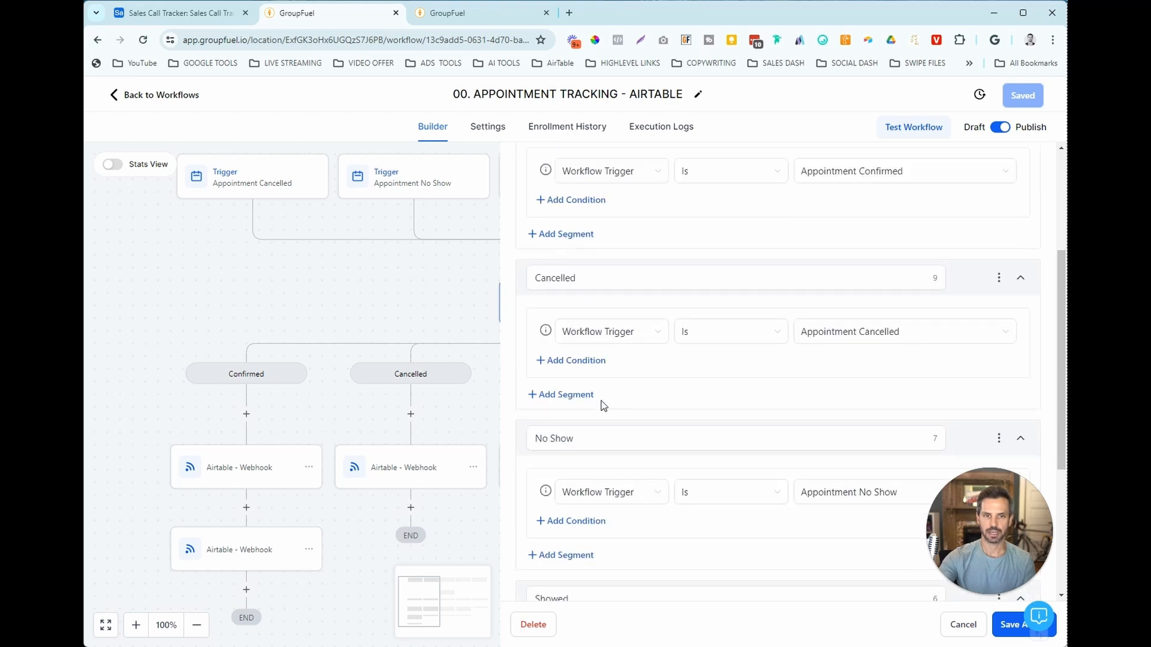
{"action": "scroll", "coordinate": [602, 404], "scroll_direction": "down", "scroll_amount": 1}
{"action": "left_click", "coordinate": [615, 437]}
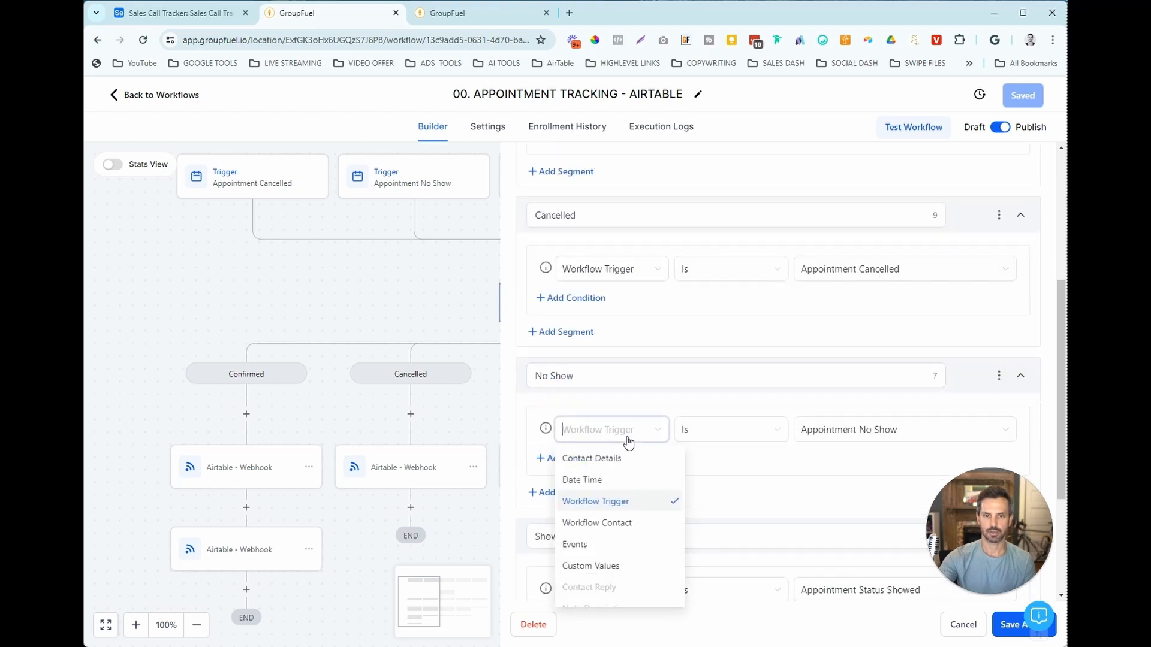
{"action": "left_click", "coordinate": [790, 474]}
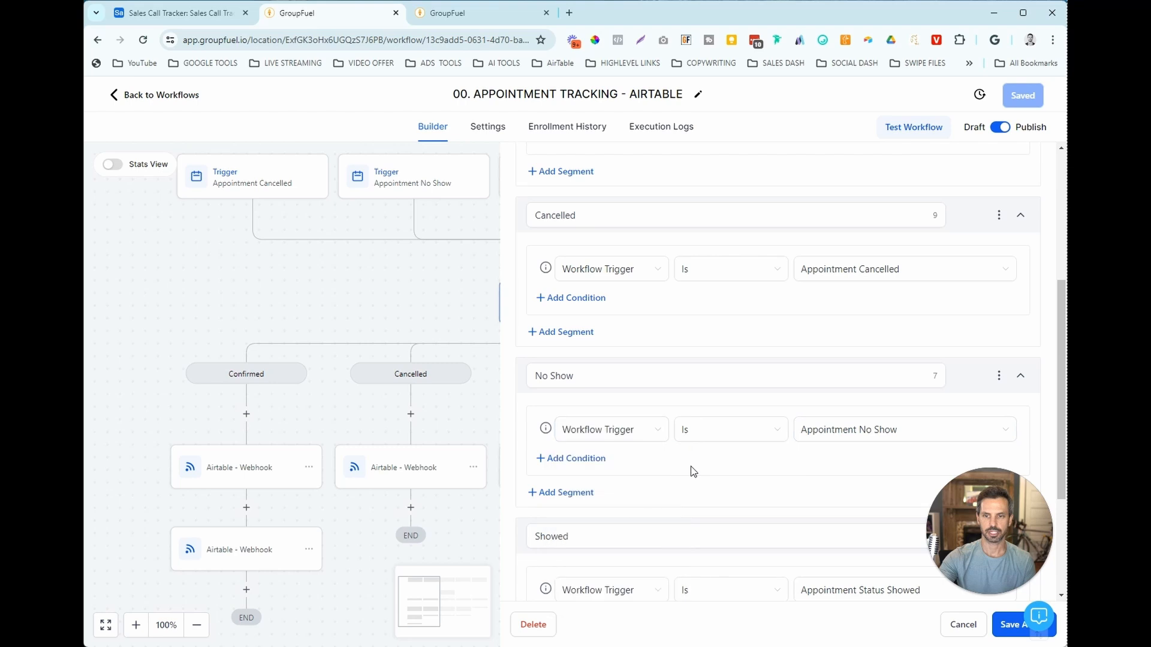
{"action": "scroll", "coordinate": [635, 452], "scroll_direction": "down", "scroll_amount": 2}
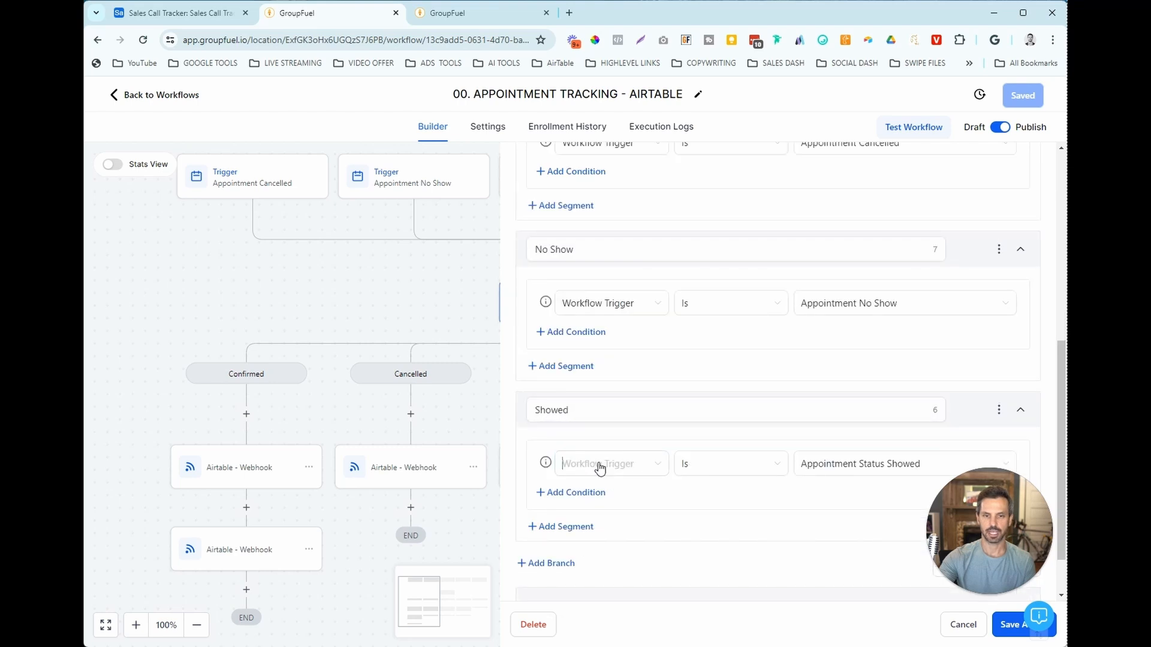
{"action": "left_click", "coordinate": [598, 465]}
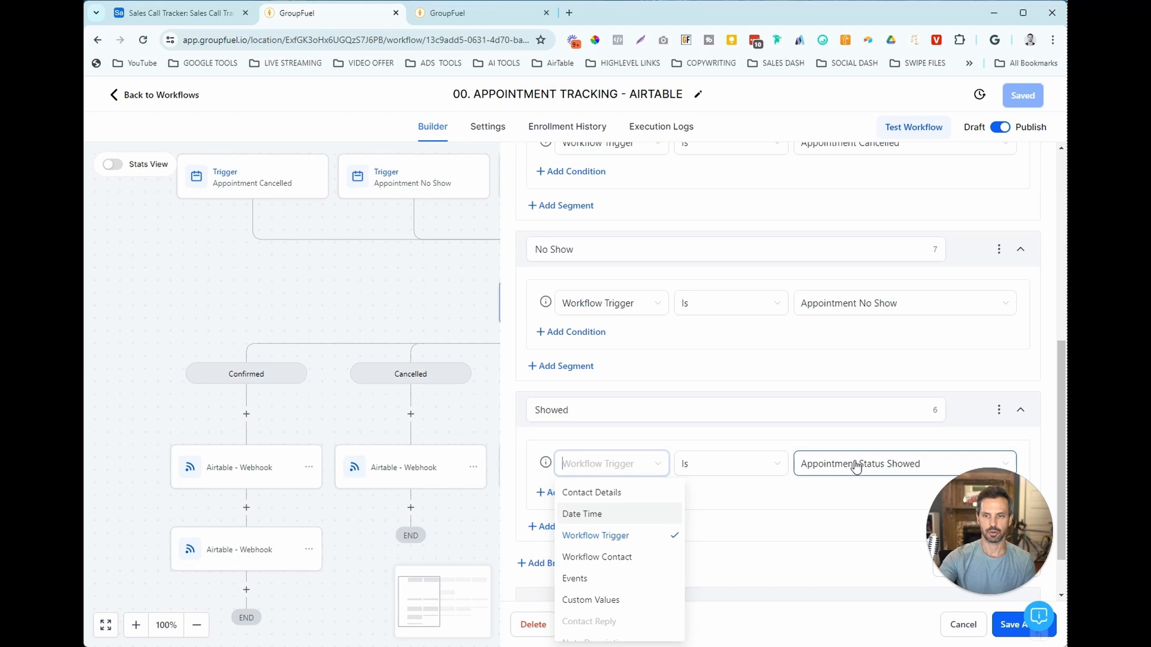
{"action": "left_click", "coordinate": [879, 534]}
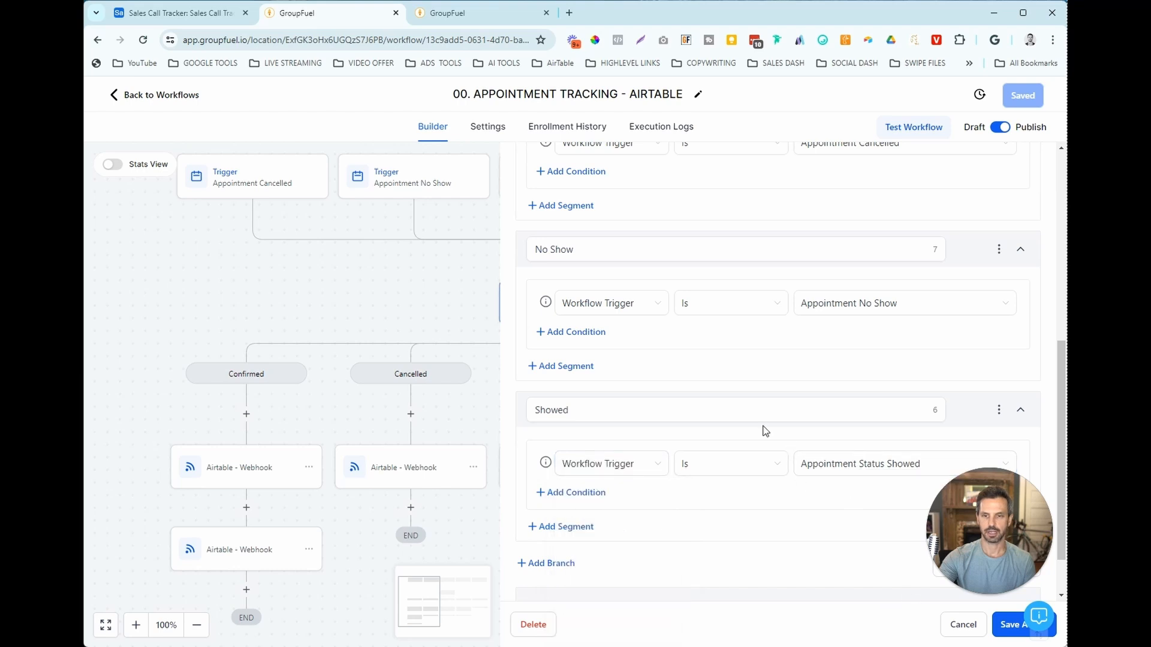
{"action": "left_click", "coordinate": [1011, 634]}
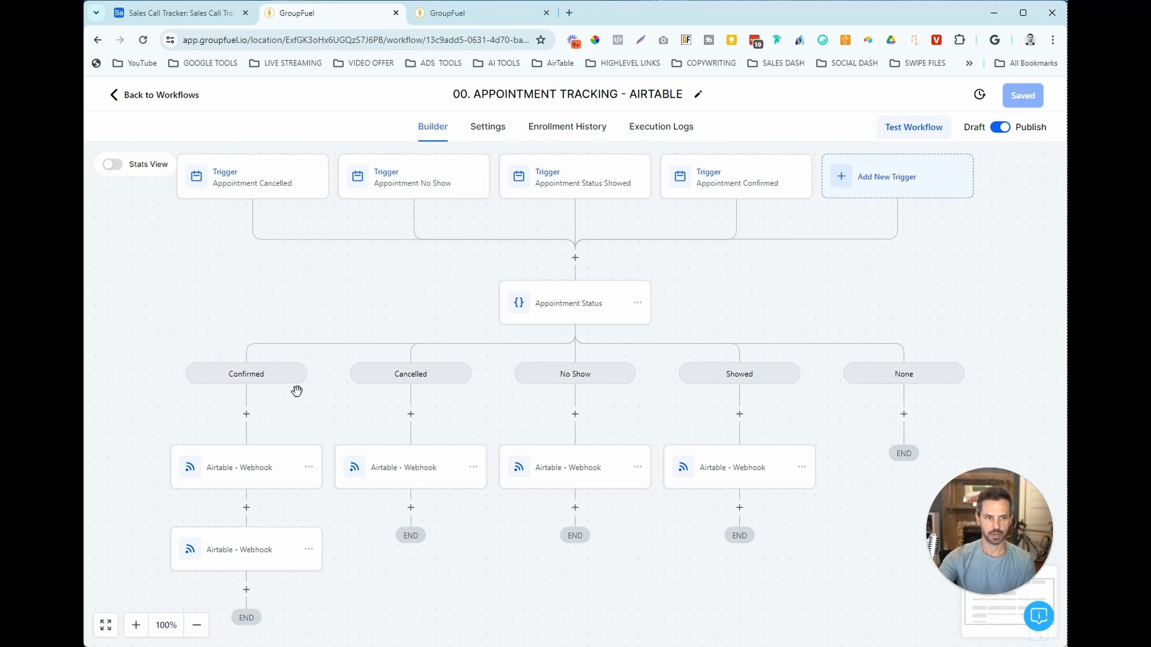
View the Confirmed branch's first webhook action, close it, and search that branch's available actions for "web" without adding one
{"action": "scroll", "coordinate": [296, 391], "scroll_direction": "down", "scroll_amount": 1}
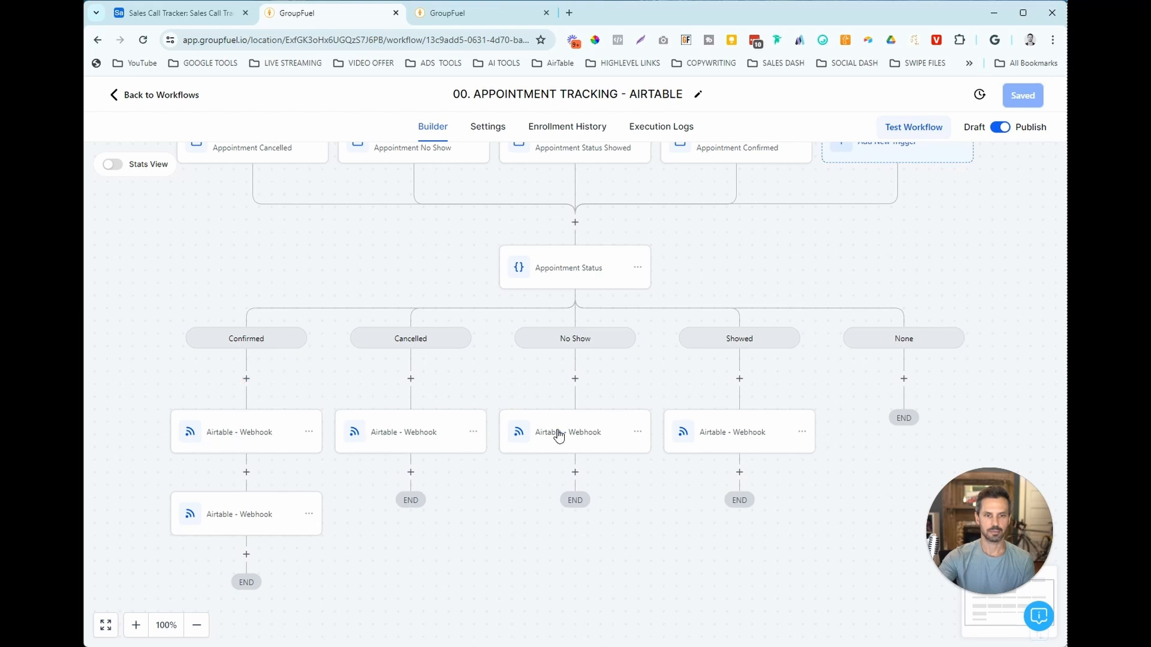
{"action": "left_click", "coordinate": [253, 440]}
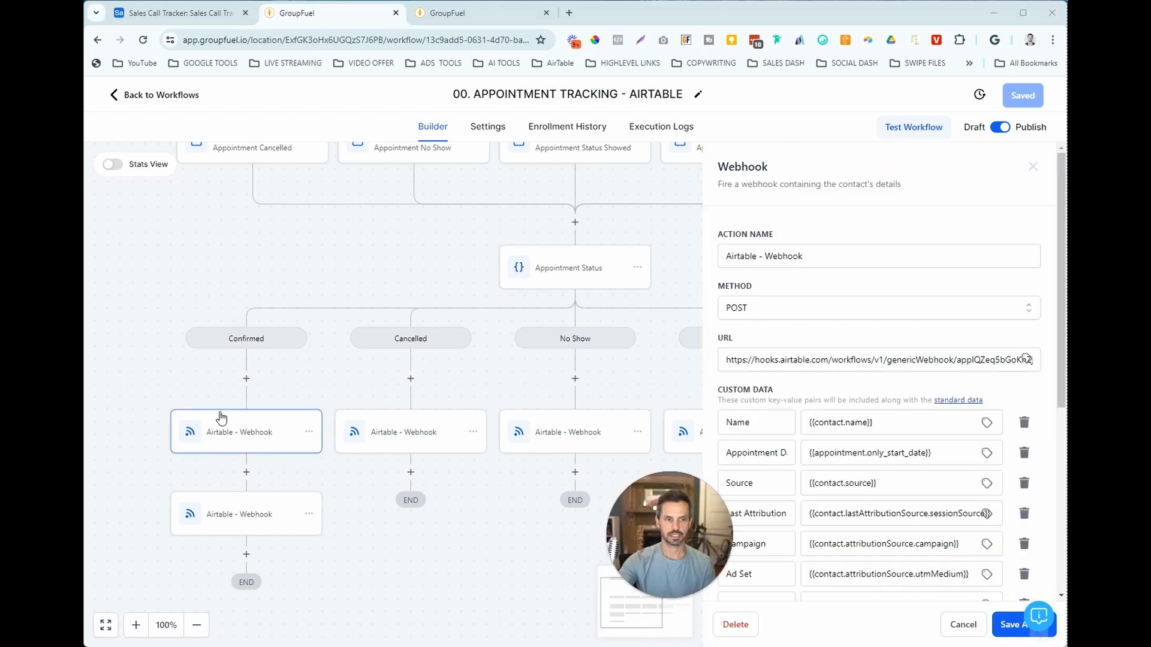
{"action": "left_click", "coordinate": [1033, 167]}
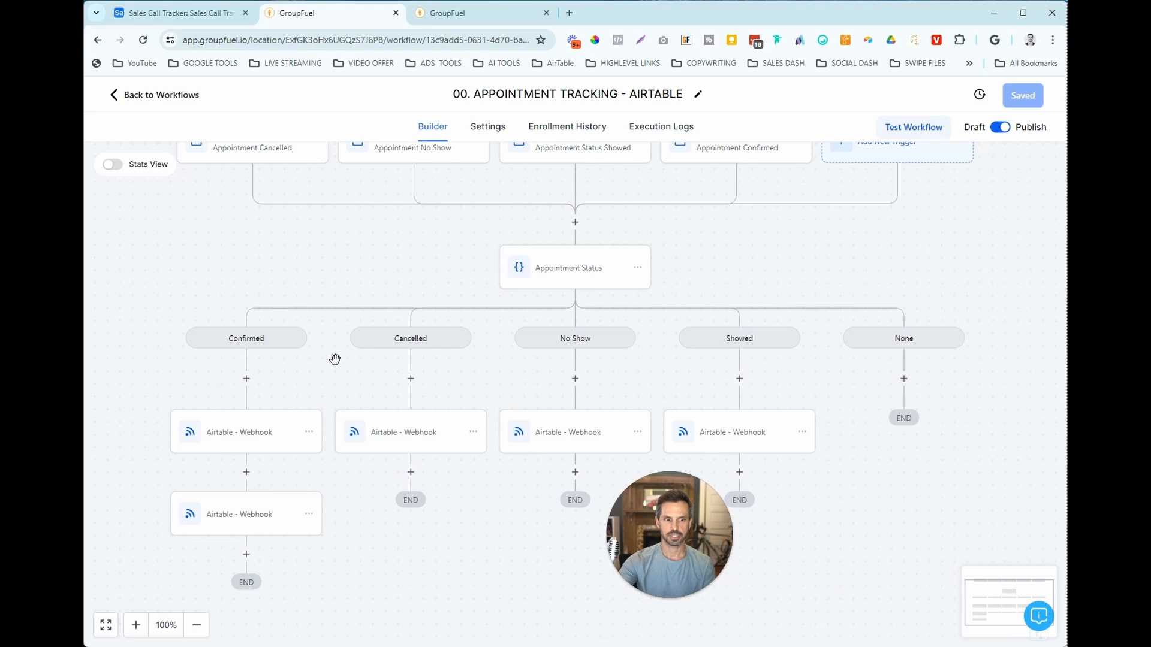
{"action": "left_click", "coordinate": [246, 380]}
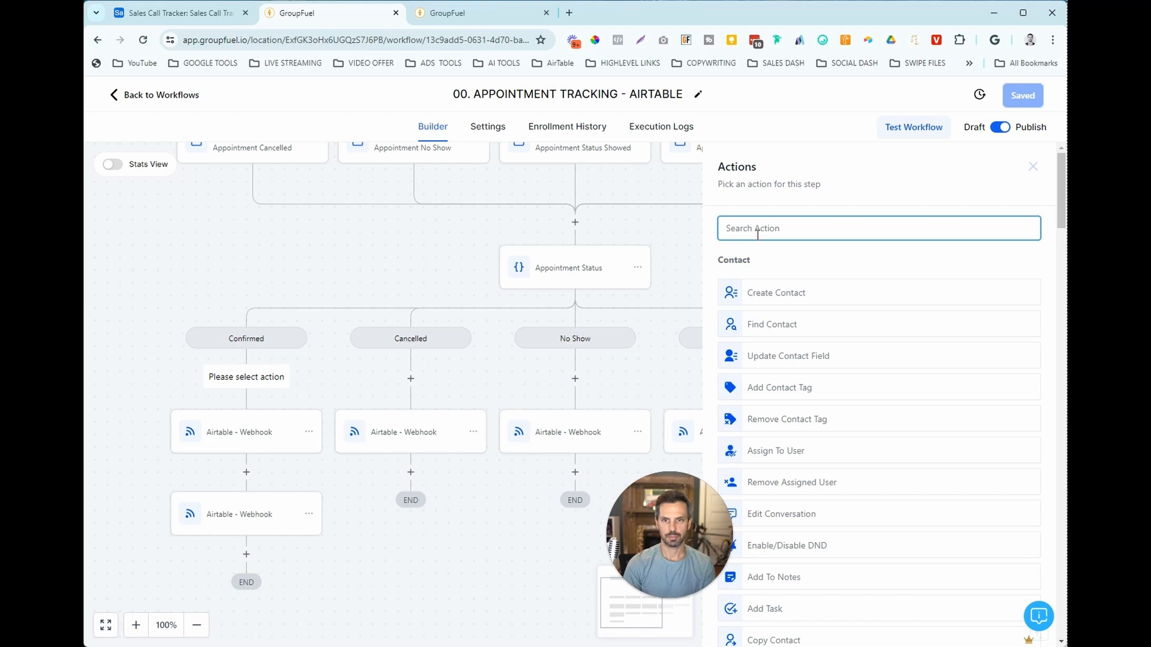
{"action": "type", "text": "web"}
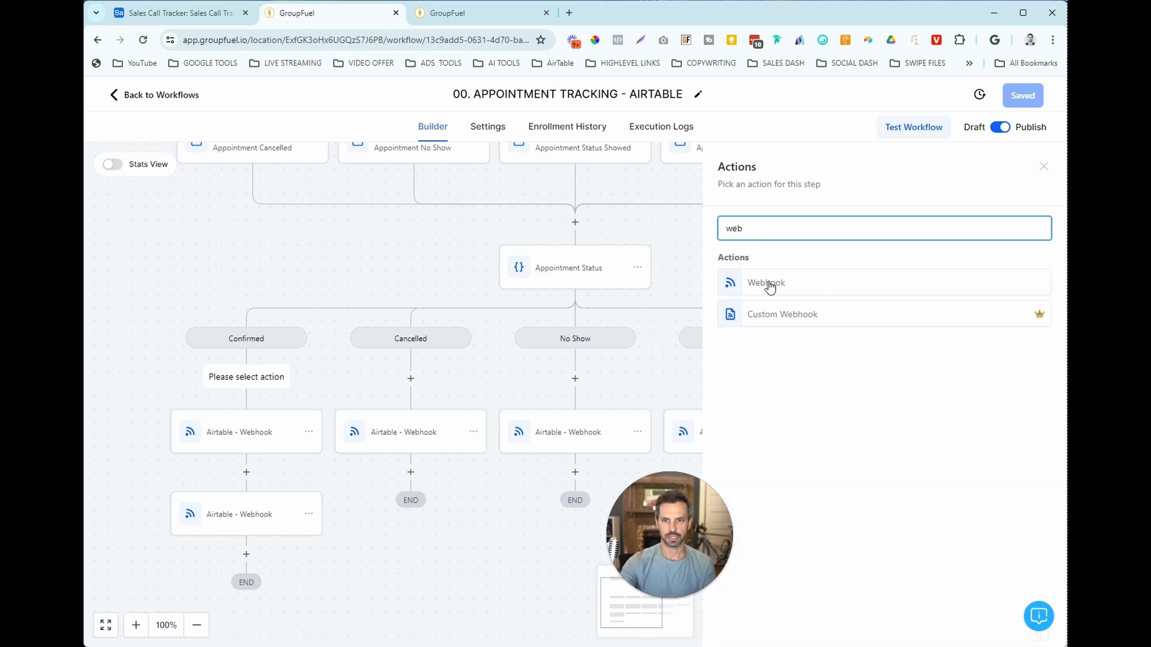
{"action": "key", "text": "Escape"}
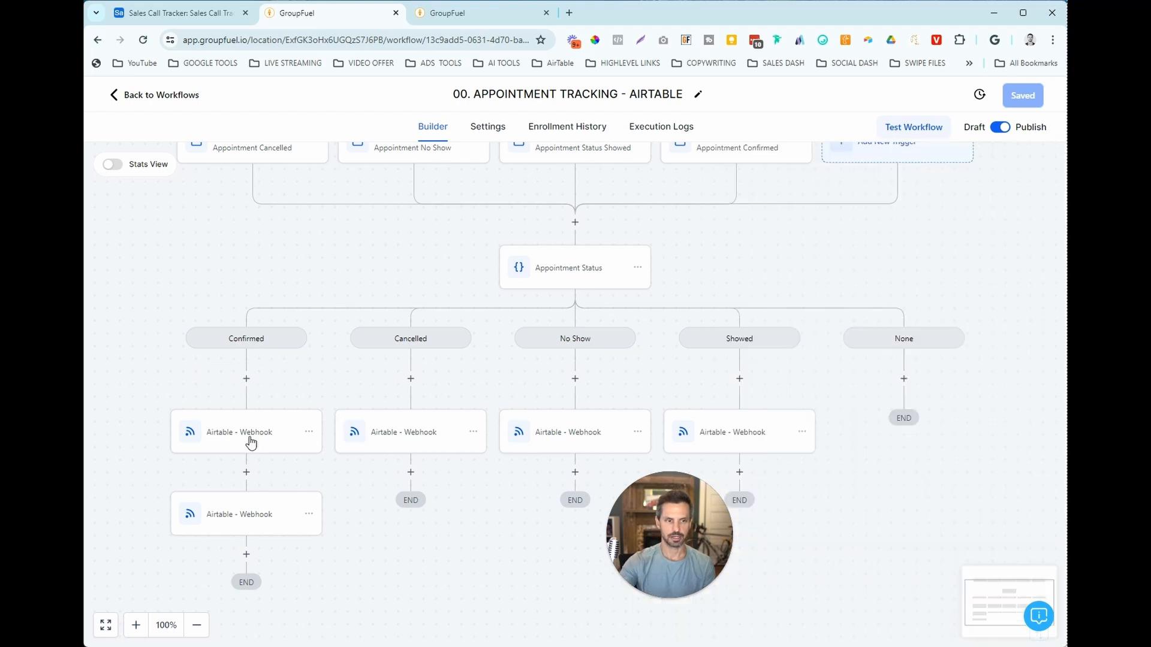
Reopen the Confirmed branch's first webhook action and look at its action name, method and URL
{"action": "left_click", "coordinate": [251, 443]}
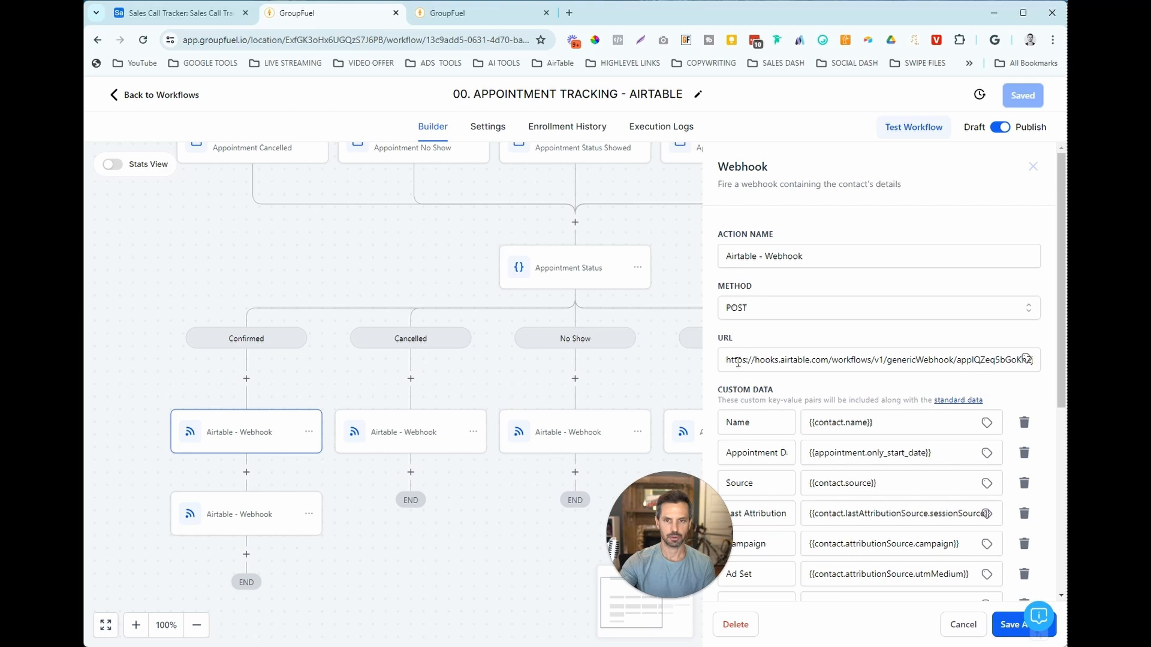
{"action": "double_click", "coordinate": [721, 256]}
{"action": "left_click", "coordinate": [765, 256]}
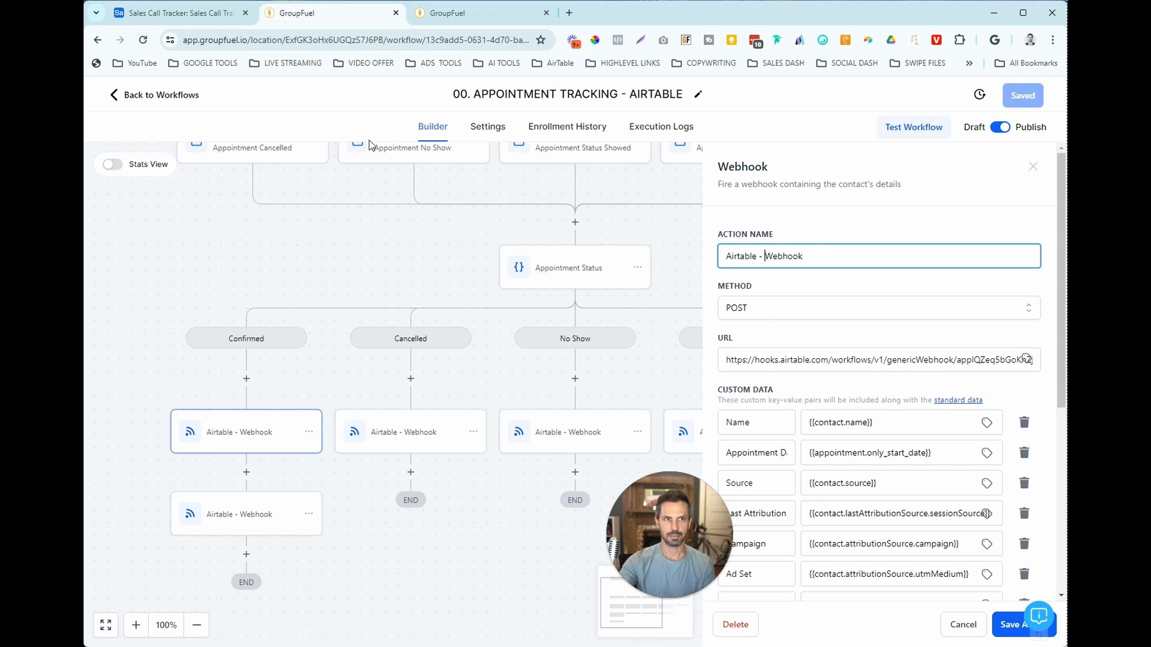
Switch to Airtable, open the Sales Call Tracker's automations and rename the blank automation "GHL Confirmed Appointment"
{"action": "left_click", "coordinate": [200, 15]}
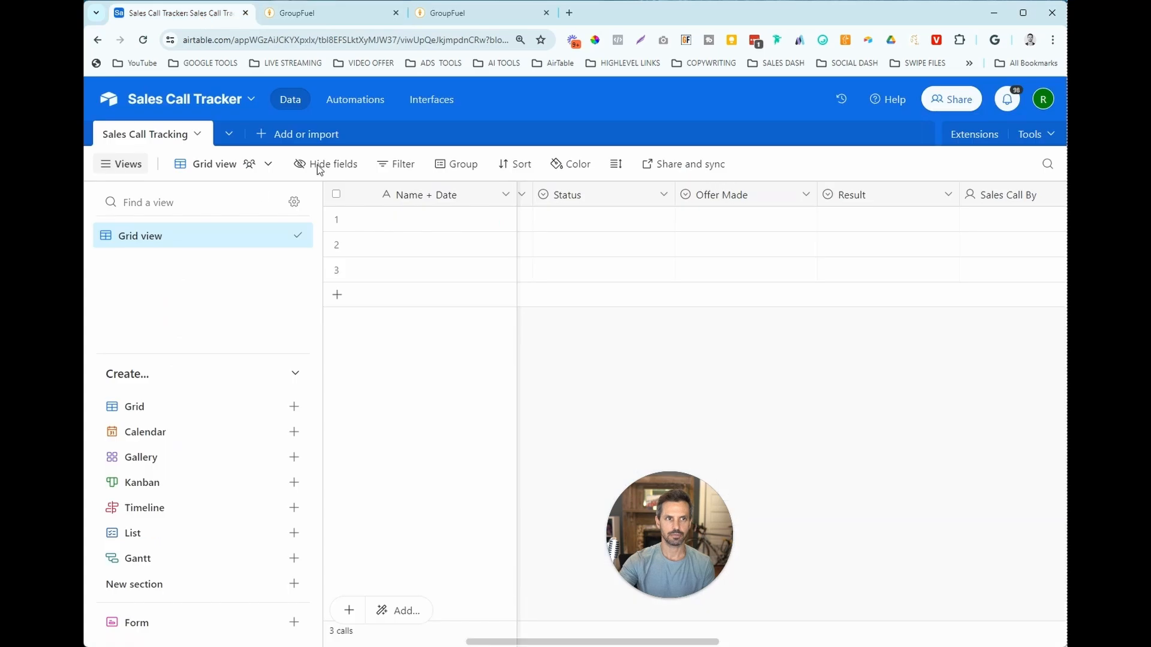
{"action": "left_click", "coordinate": [354, 103]}
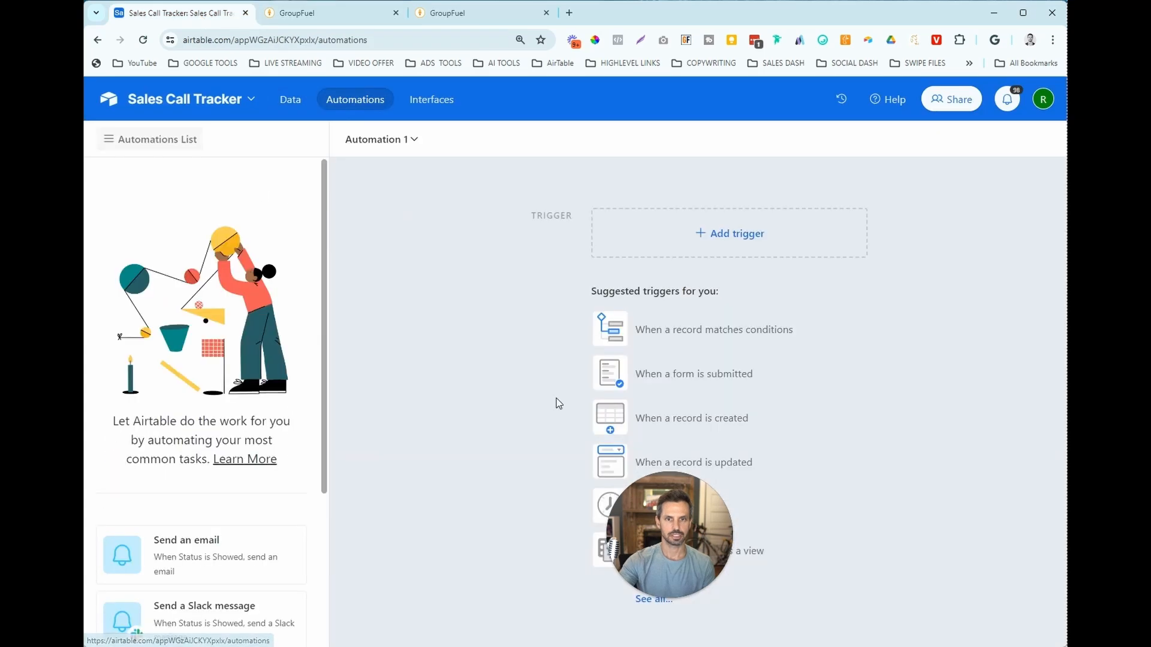
{"action": "left_click", "coordinate": [617, 379]}
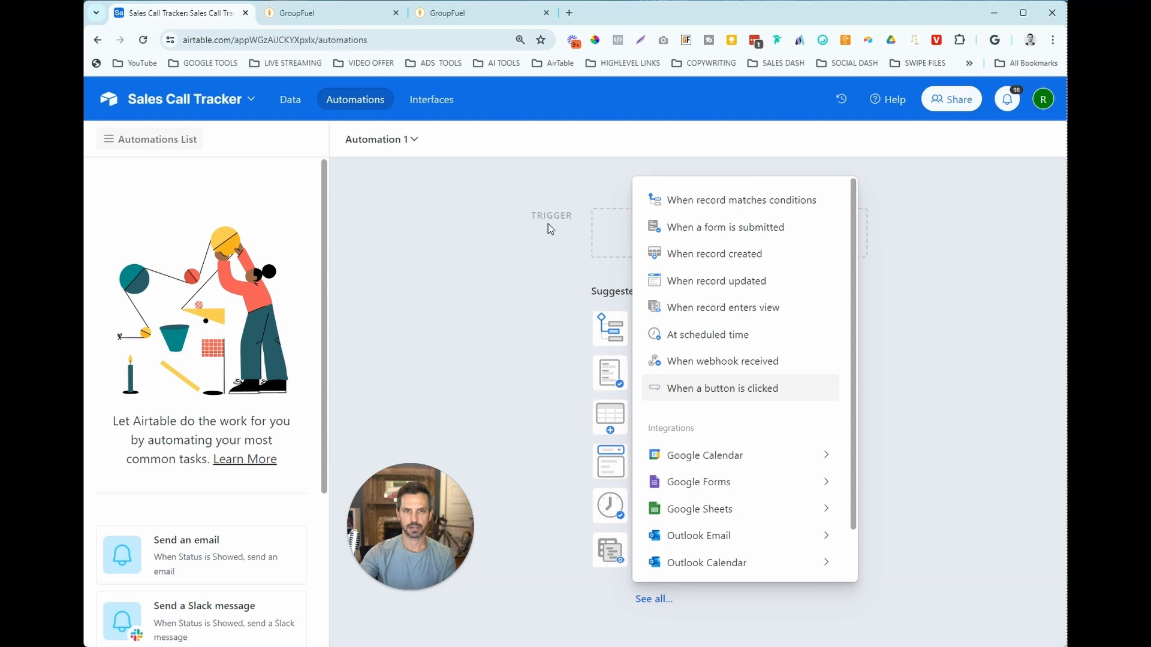
{"action": "left_click", "coordinate": [408, 139]}
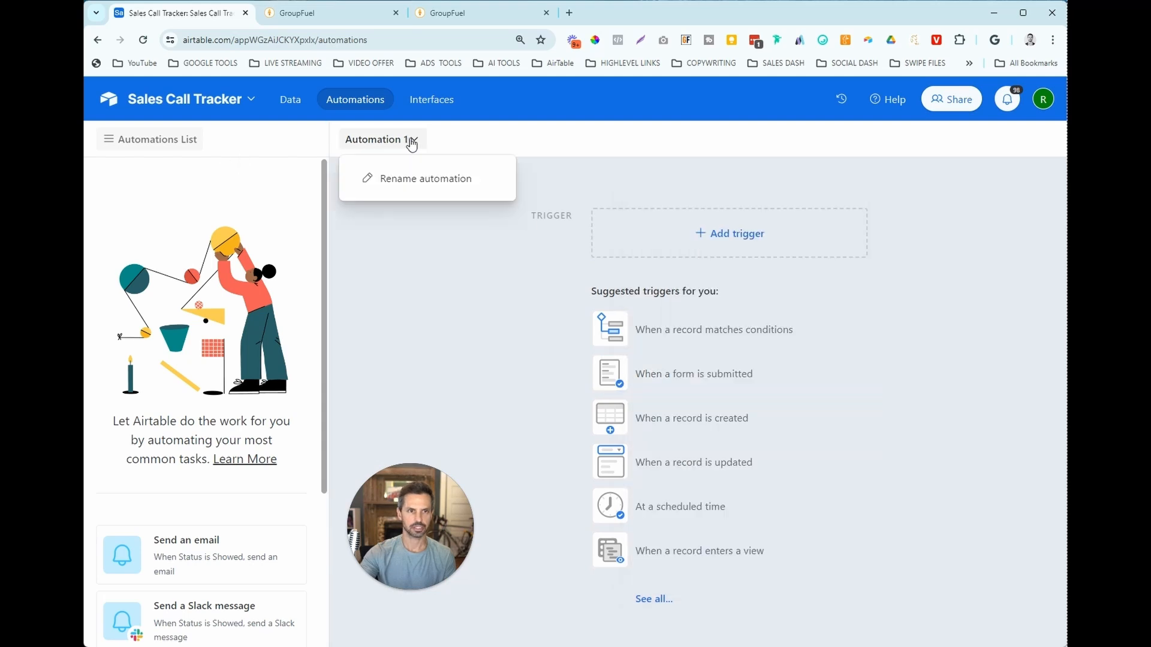
{"action": "left_click", "coordinate": [428, 175]}
{"action": "key", "text": "BackSpace"}
{"action": "type", "text": "GHL Conf"}
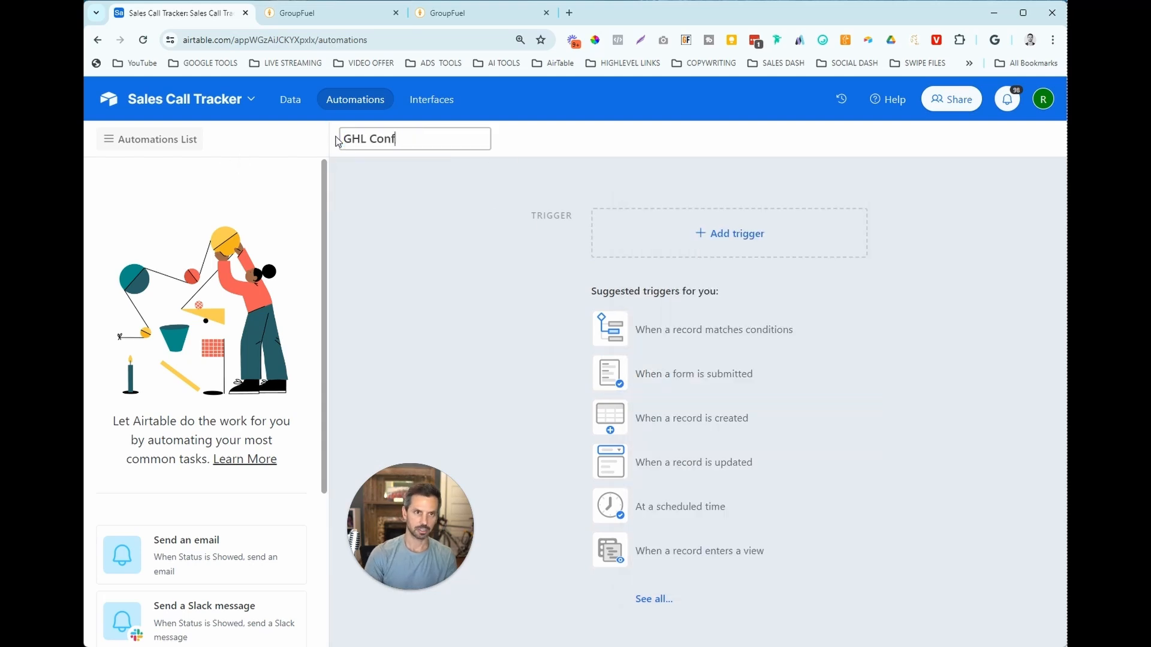
{"action": "type", "text": "irmed Appointment"}
{"action": "key", "text": "Return"}
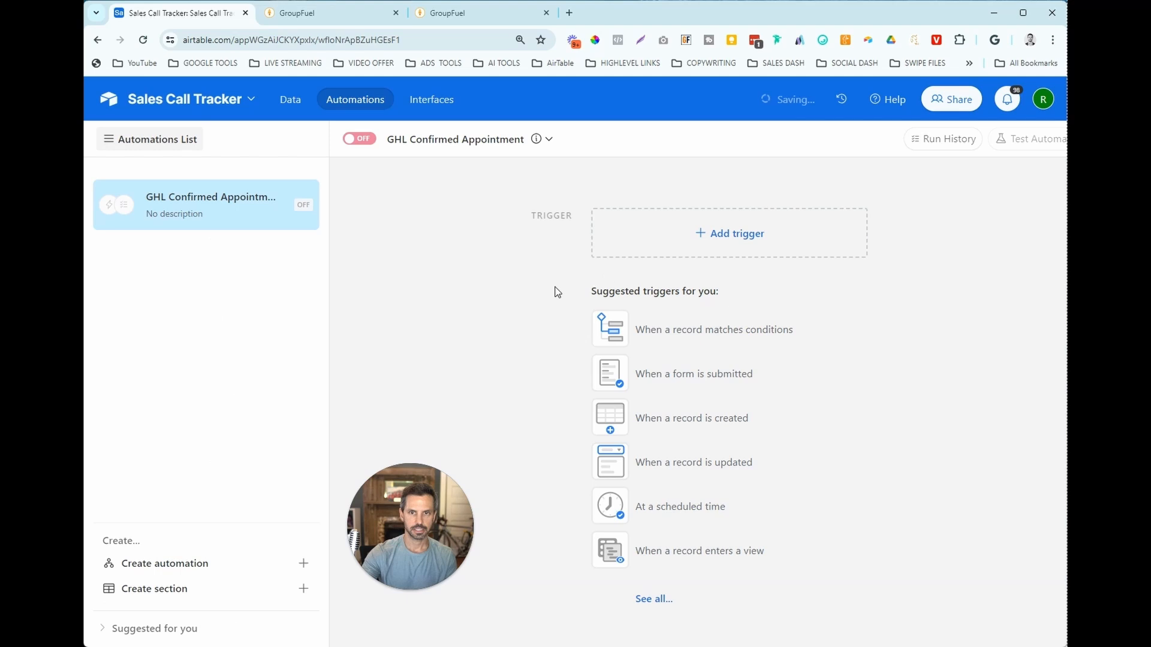
Add a "When webhook received" trigger to the GHL Confirmed Appointment automation and copy its webhook URL
{"action": "left_click", "coordinate": [709, 246]}
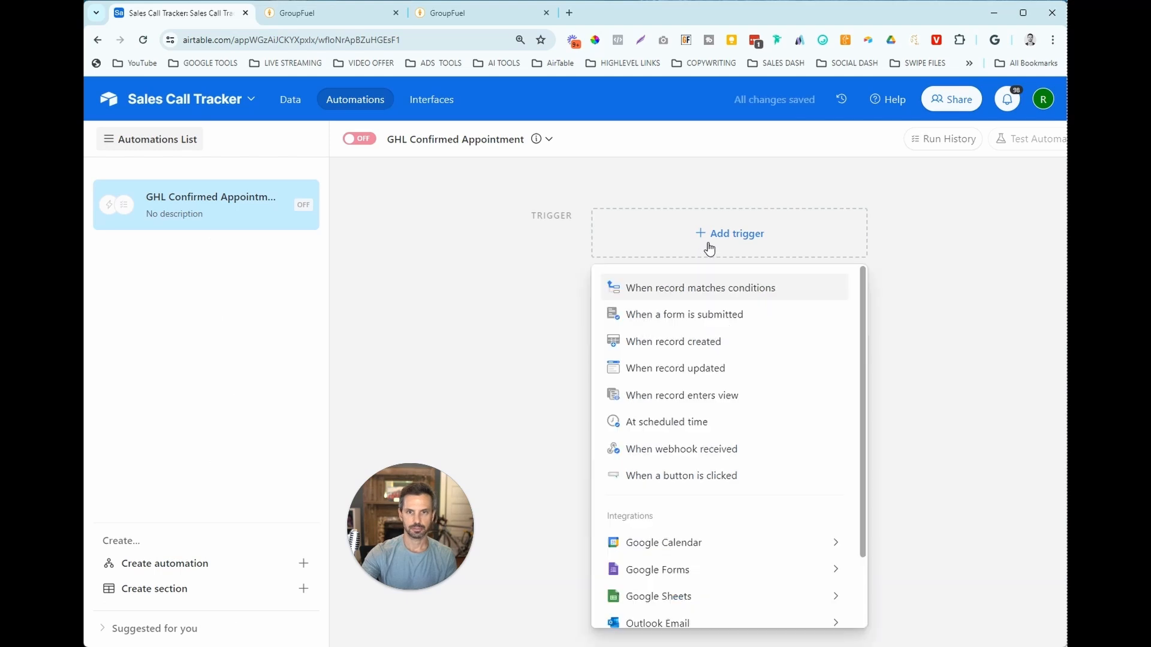
{"action": "left_click", "coordinate": [696, 449]}
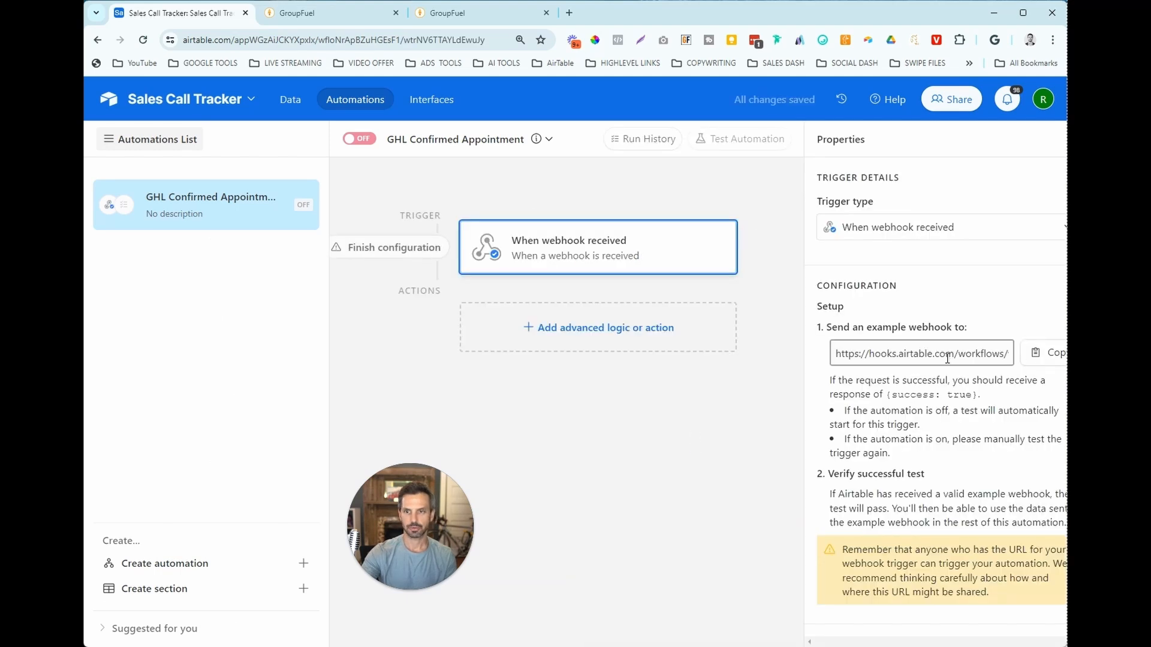
{"action": "left_click", "coordinate": [1040, 353]}
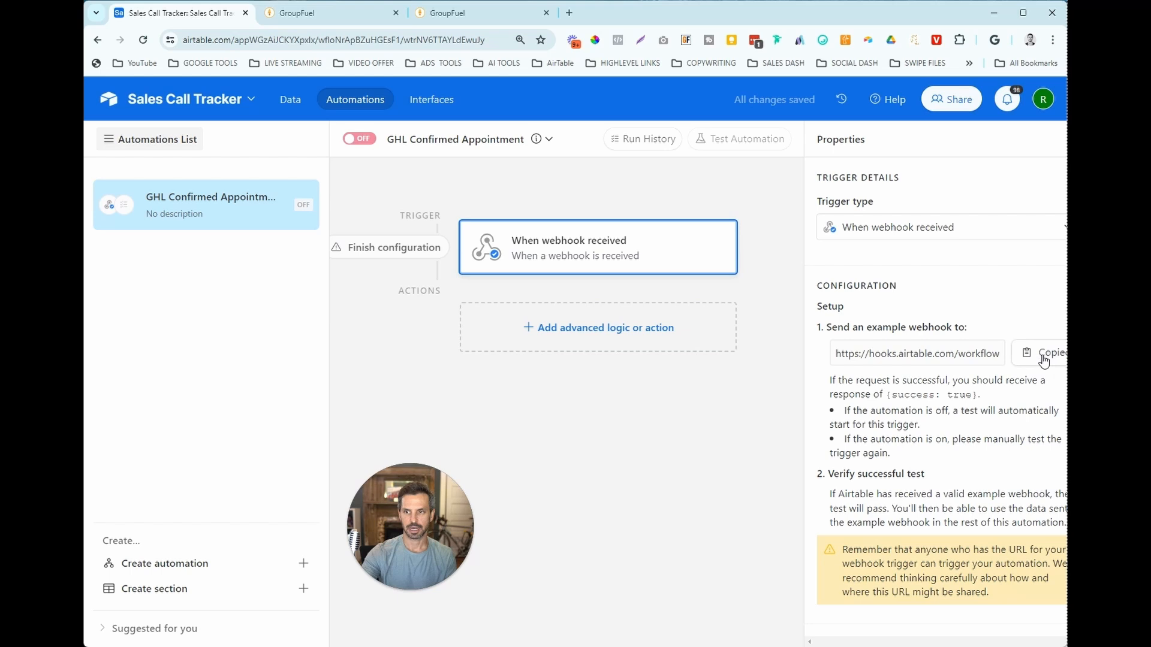
Return to GroupFuel and replace the Confirmed branch webhook's URL with the copied Airtable webhook URL
{"action": "left_click", "coordinate": [317, 17]}
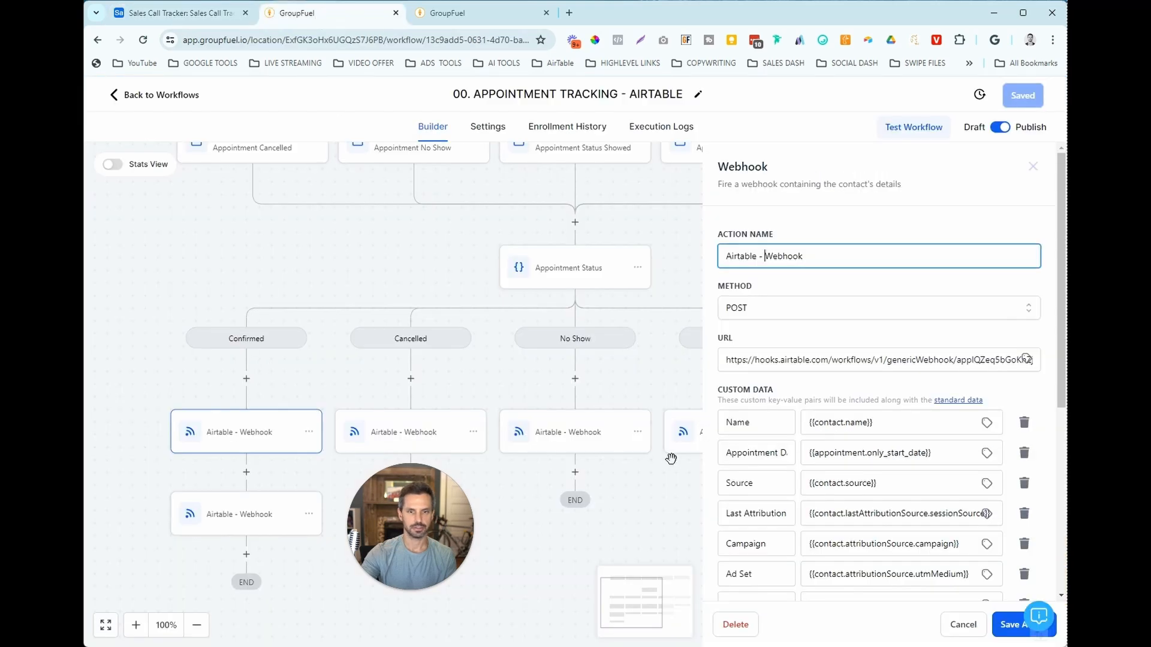
{"action": "triple_click", "coordinate": [824, 362]}
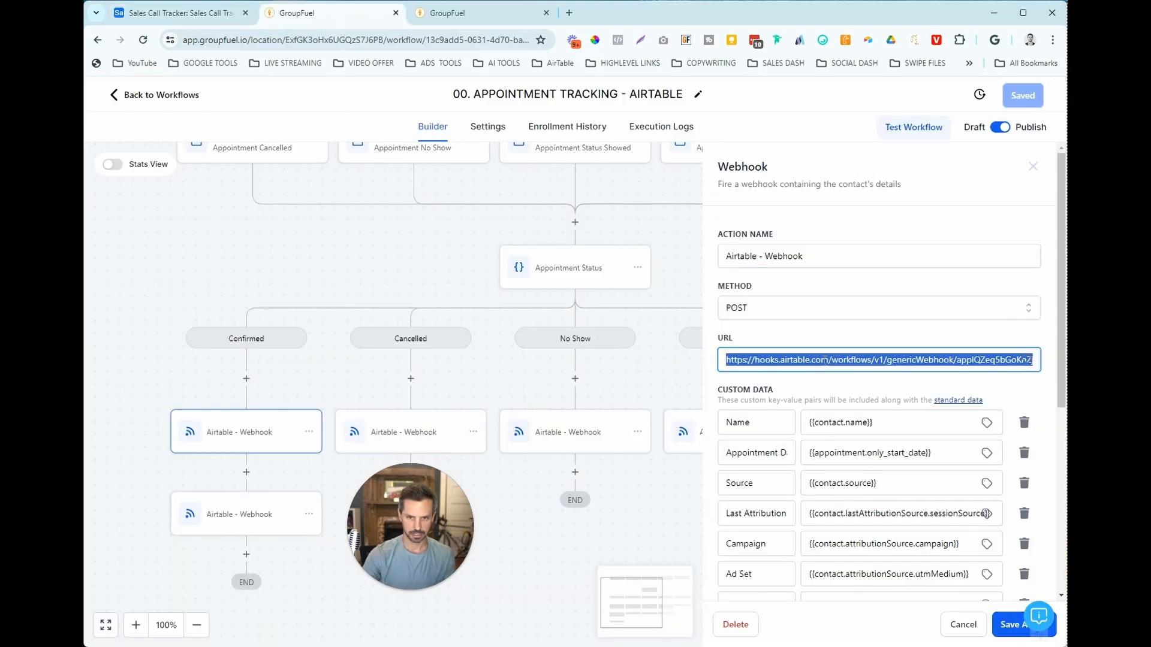
{"action": "key", "text": "ctrl+v"}
{"action": "left_click", "coordinate": [780, 338]}
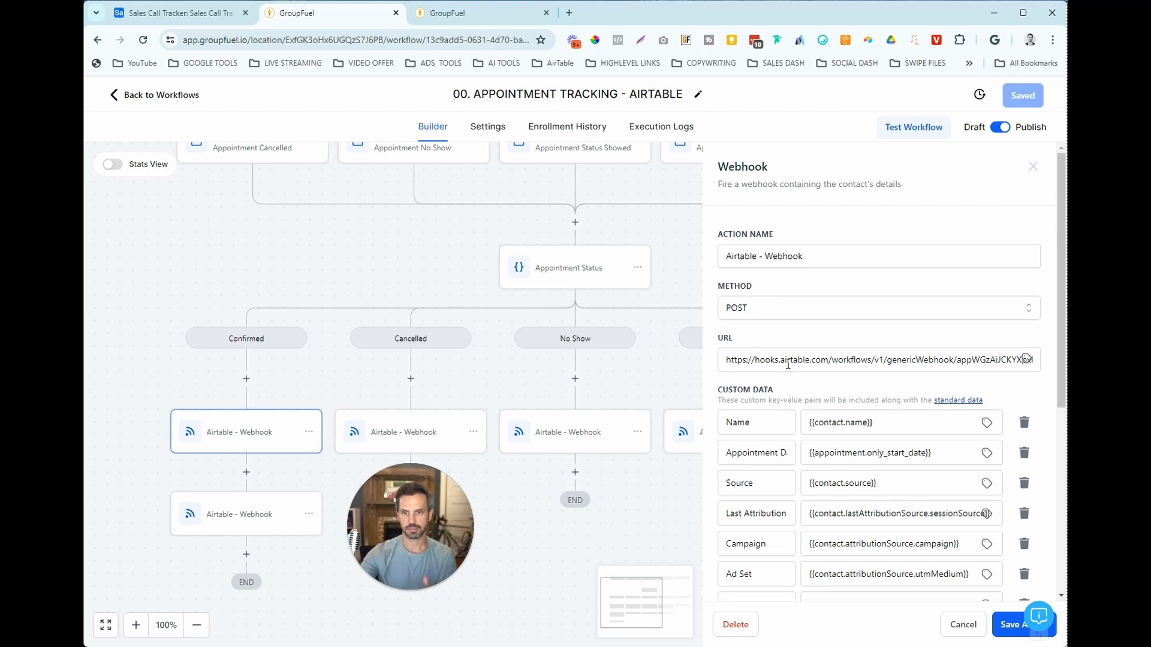
Look through the Confirmed webhook's custom data pairs, add a blank key-value item and remove it again
{"action": "scroll", "coordinate": [788, 364], "scroll_direction": "down", "scroll_amount": 1}
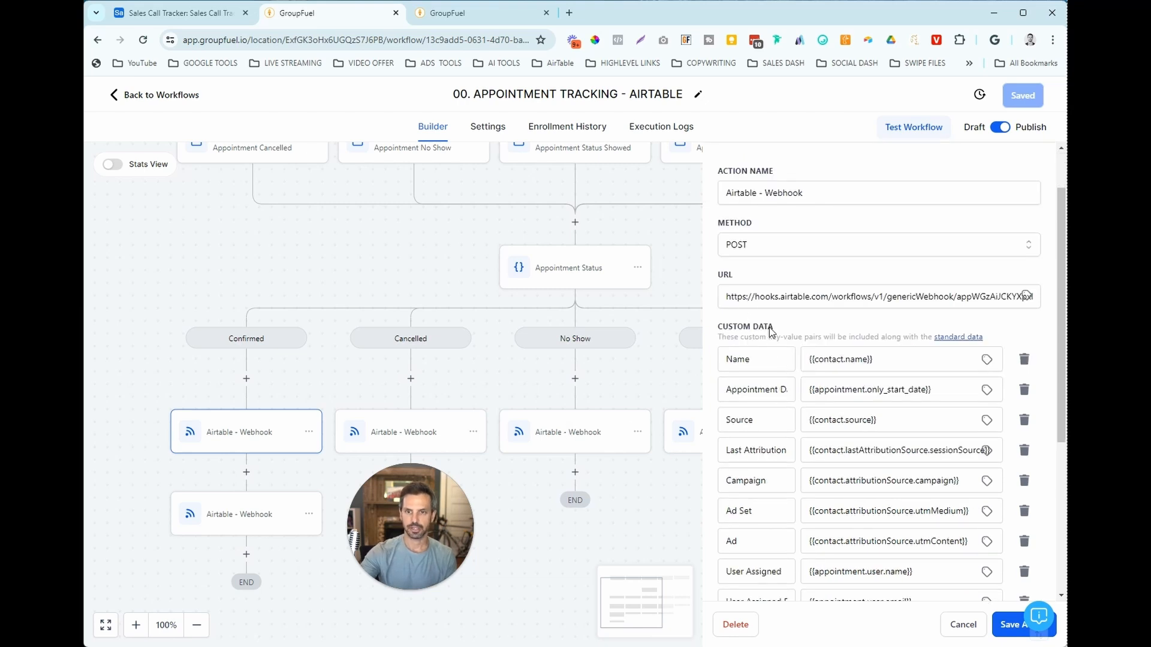
{"action": "scroll", "coordinate": [773, 357], "scroll_direction": "down", "scroll_amount": 4}
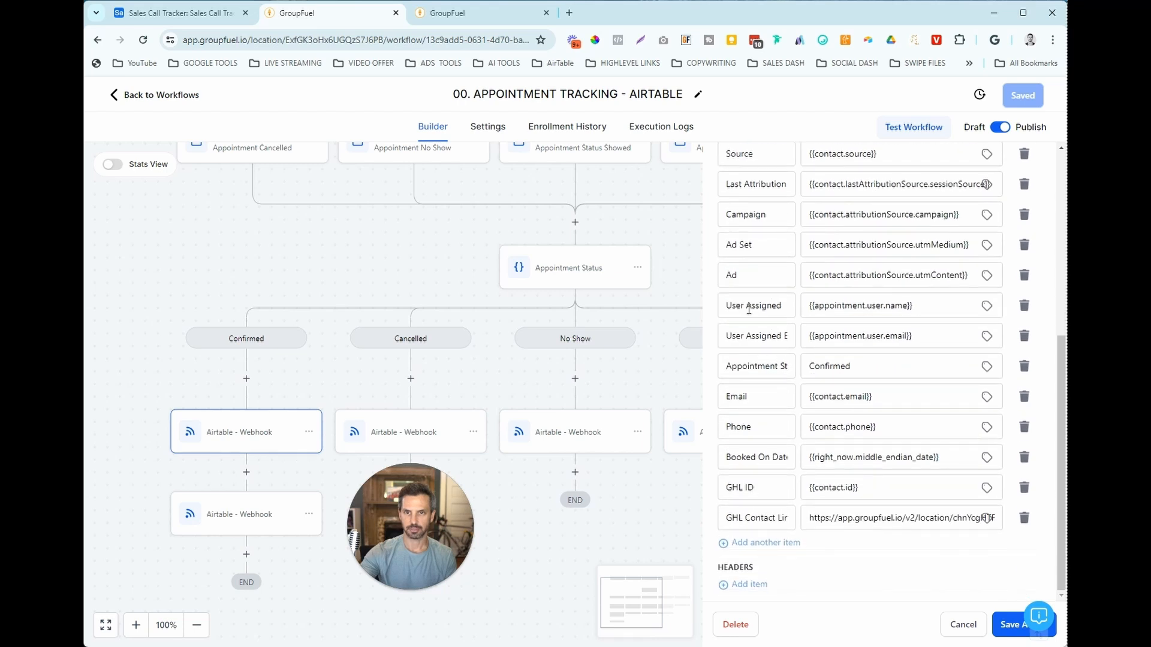
{"action": "scroll", "coordinate": [749, 308], "scroll_direction": "up", "scroll_amount": 3}
{"action": "scroll", "coordinate": [766, 316], "scroll_direction": "down", "scroll_amount": 3}
{"action": "left_click", "coordinate": [758, 543]}
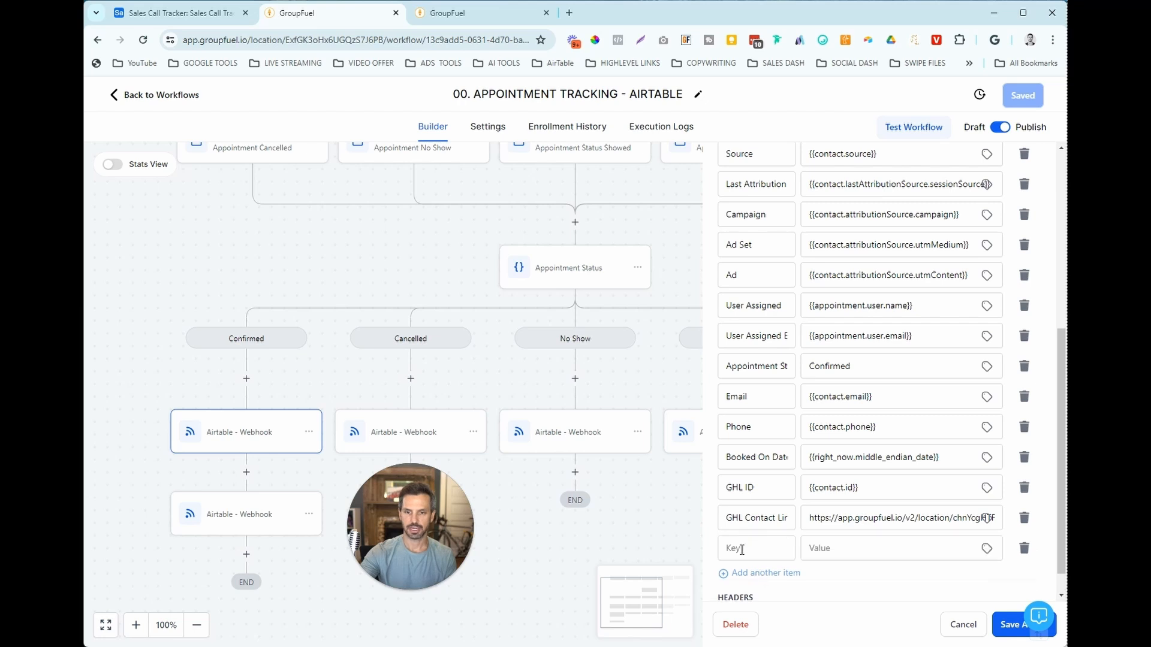
{"action": "left_click", "coordinate": [1025, 550]}
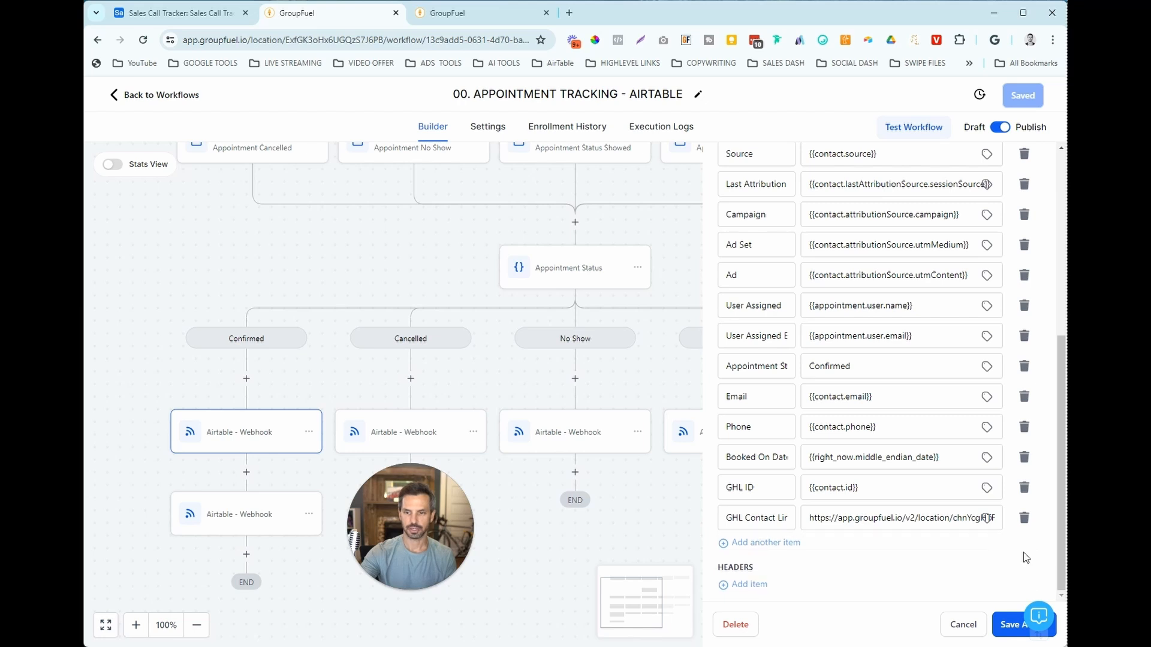
Examine the Name pair in the custom data and look at the Contact custom values available for it
{"action": "scroll", "coordinate": [885, 496], "scroll_direction": "up", "scroll_amount": 4}
{"action": "left_click_drag", "start_coordinate": [771, 346], "coordinate": [722, 348]}
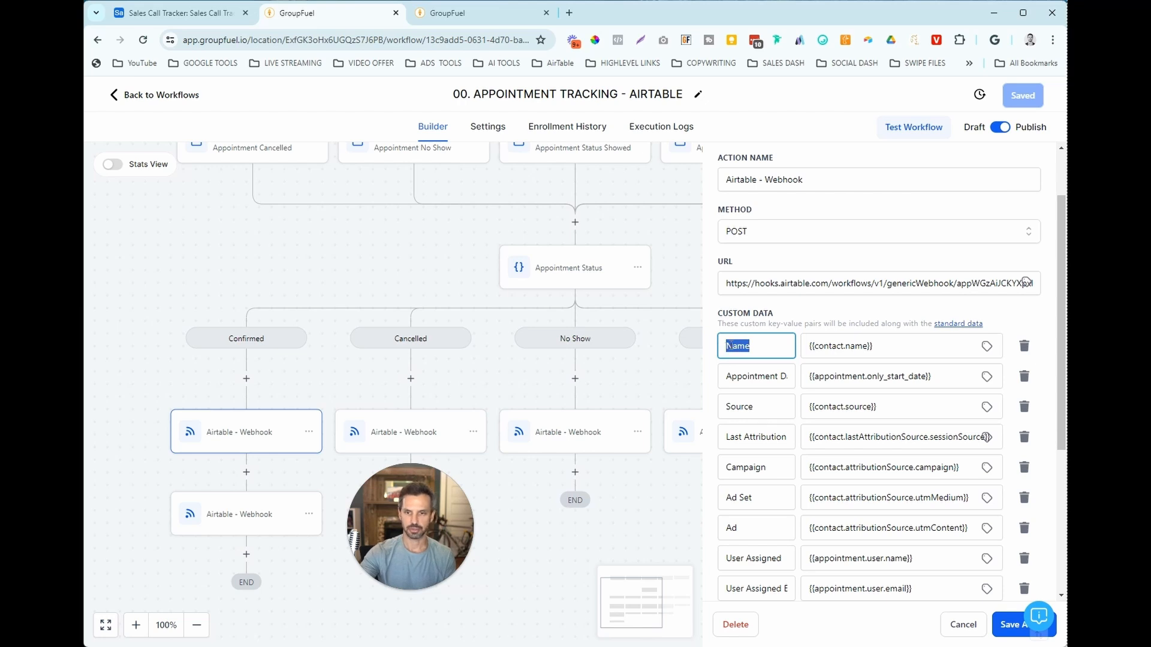
{"action": "left_click_drag", "start_coordinate": [874, 347], "coordinate": [807, 349]}
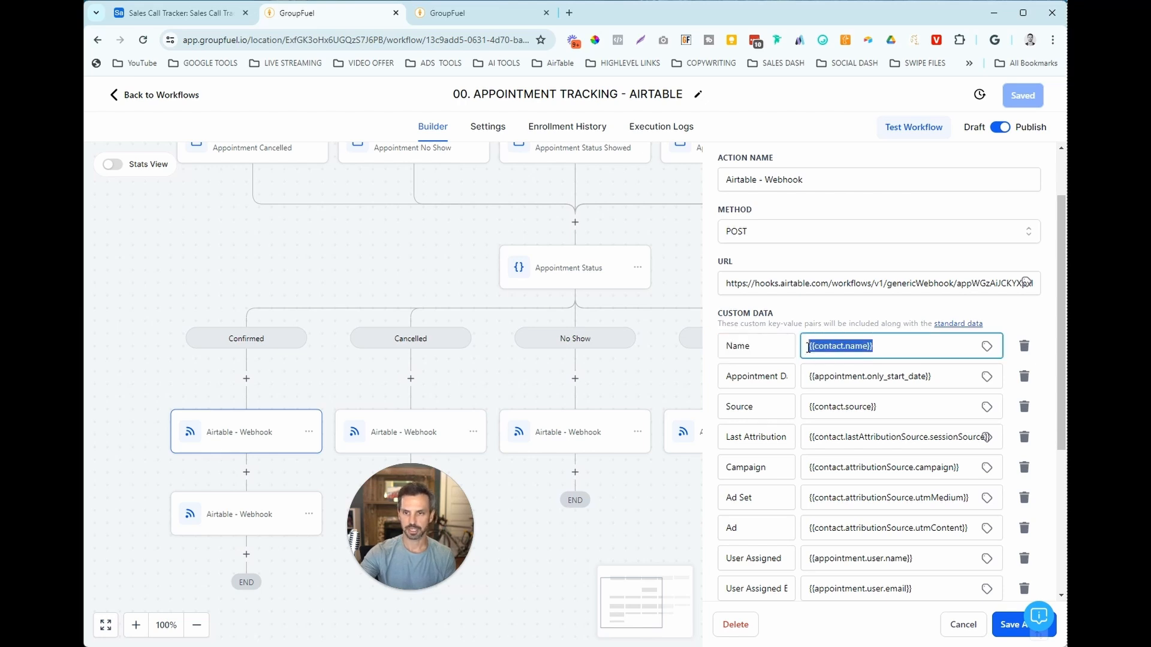
{"action": "left_click", "coordinate": [987, 348]}
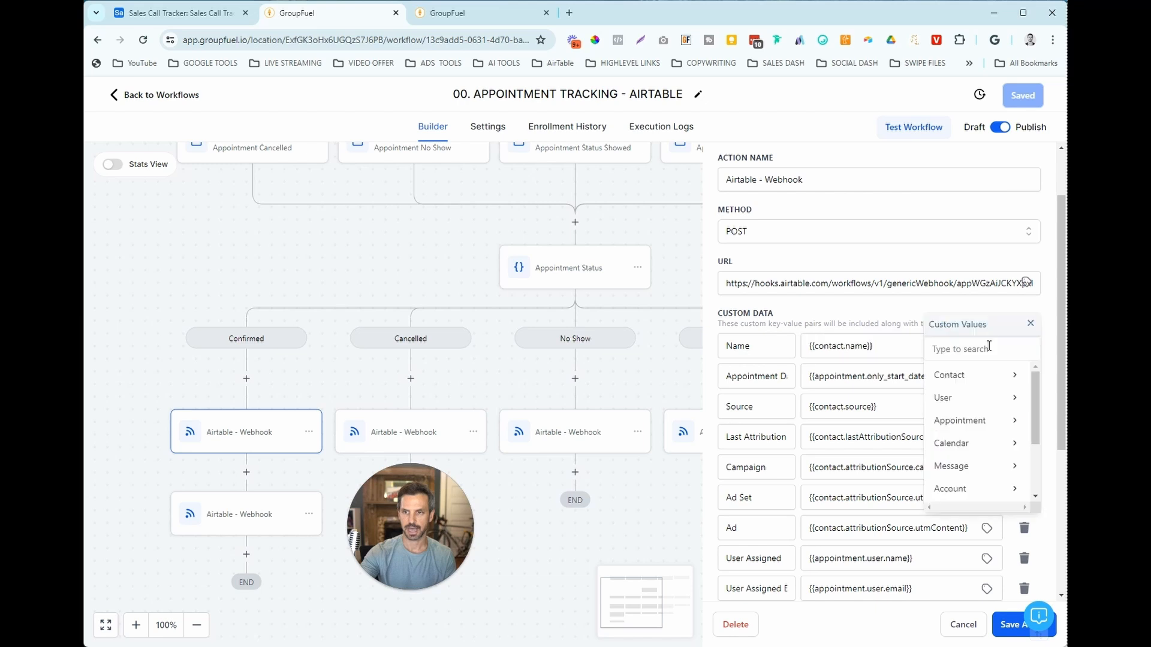
{"action": "left_click", "coordinate": [1000, 377]}
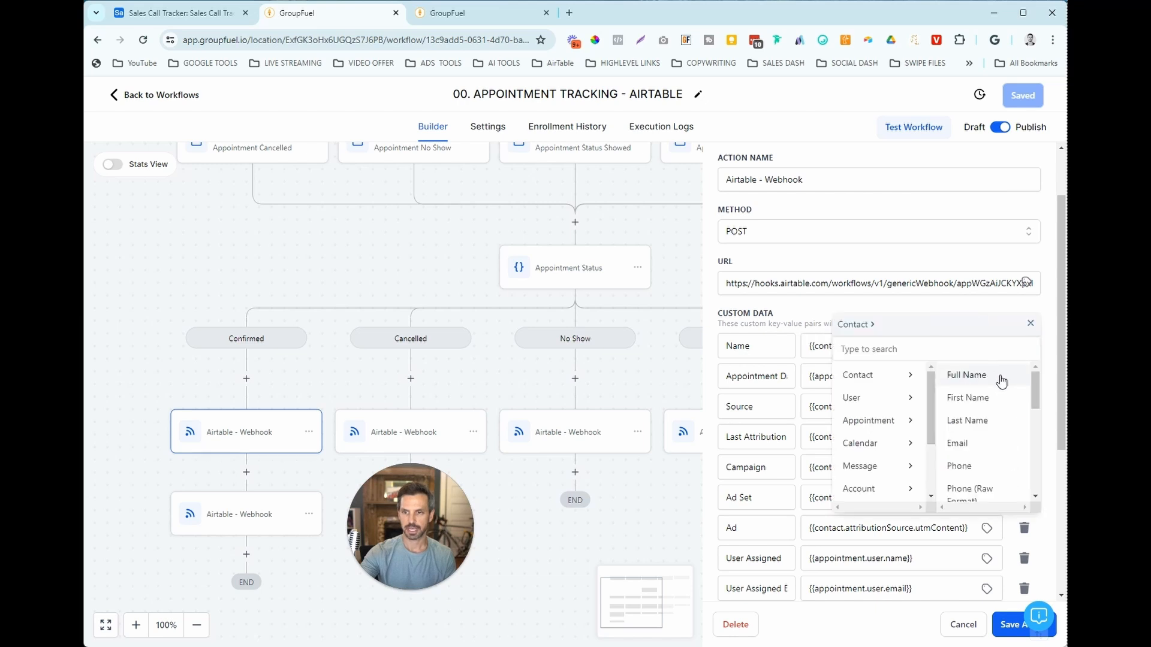
{"action": "left_click", "coordinate": [1031, 323]}
Examine the Appointment Date pair and look at the Appointment custom values available for its start date
{"action": "left_click_drag", "start_coordinate": [746, 377], "coordinate": [792, 379]}
{"action": "left_click", "coordinate": [758, 376]}
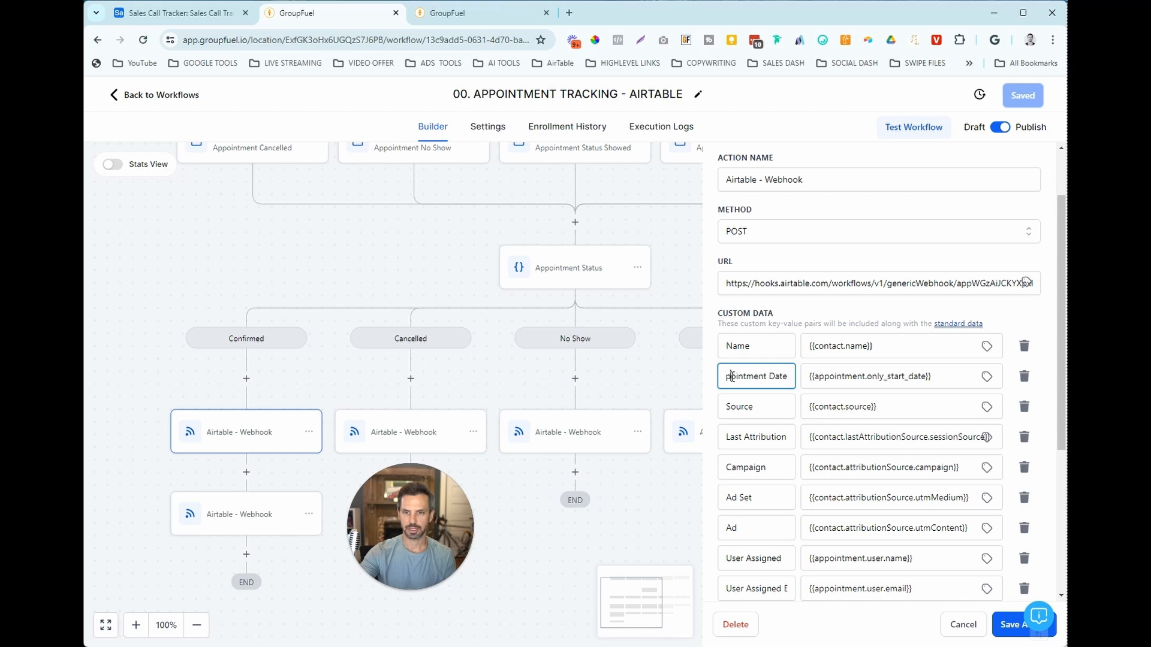
{"action": "left_click_drag", "start_coordinate": [950, 377], "coordinate": [807, 386]}
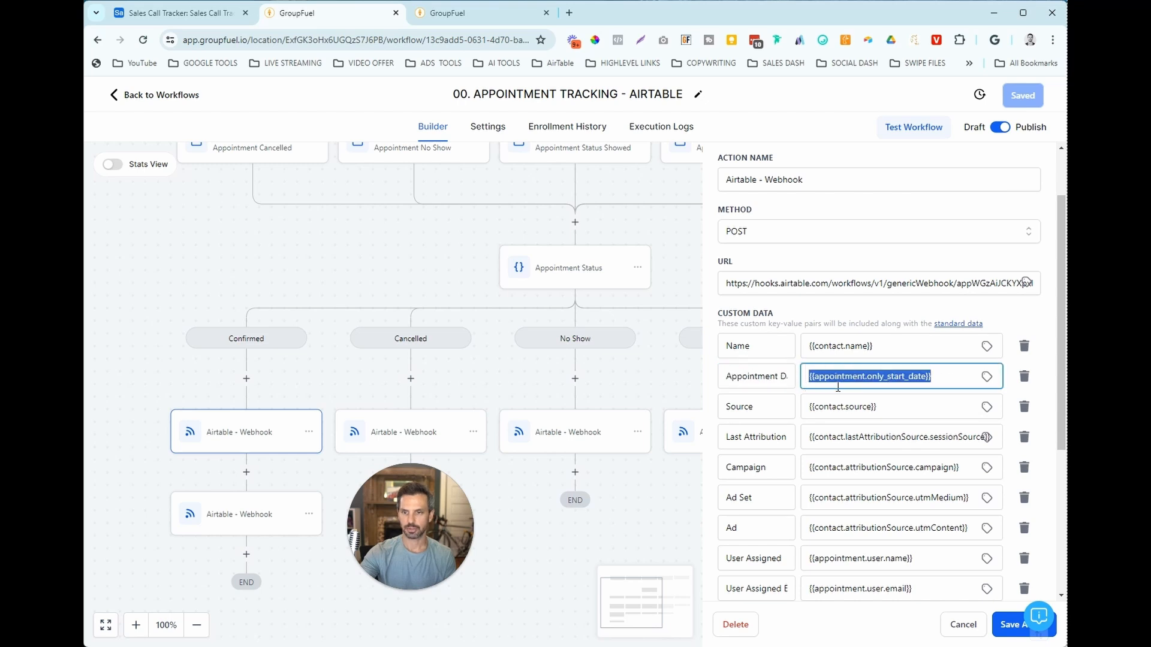
{"action": "left_click", "coordinate": [988, 381]}
{"action": "left_click", "coordinate": [1007, 420]}
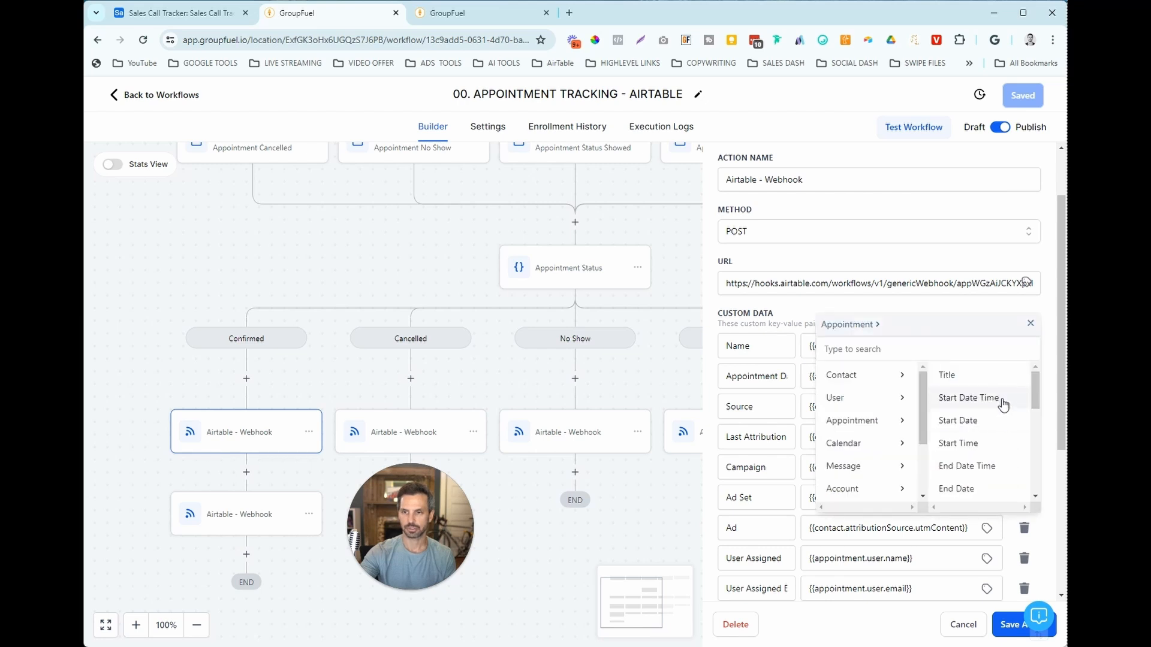
{"action": "left_click", "coordinate": [1032, 325]}
Examine the Source key and look through the Contact custom values offered for its value
{"action": "left_click_drag", "start_coordinate": [768, 411], "coordinate": [720, 406]}
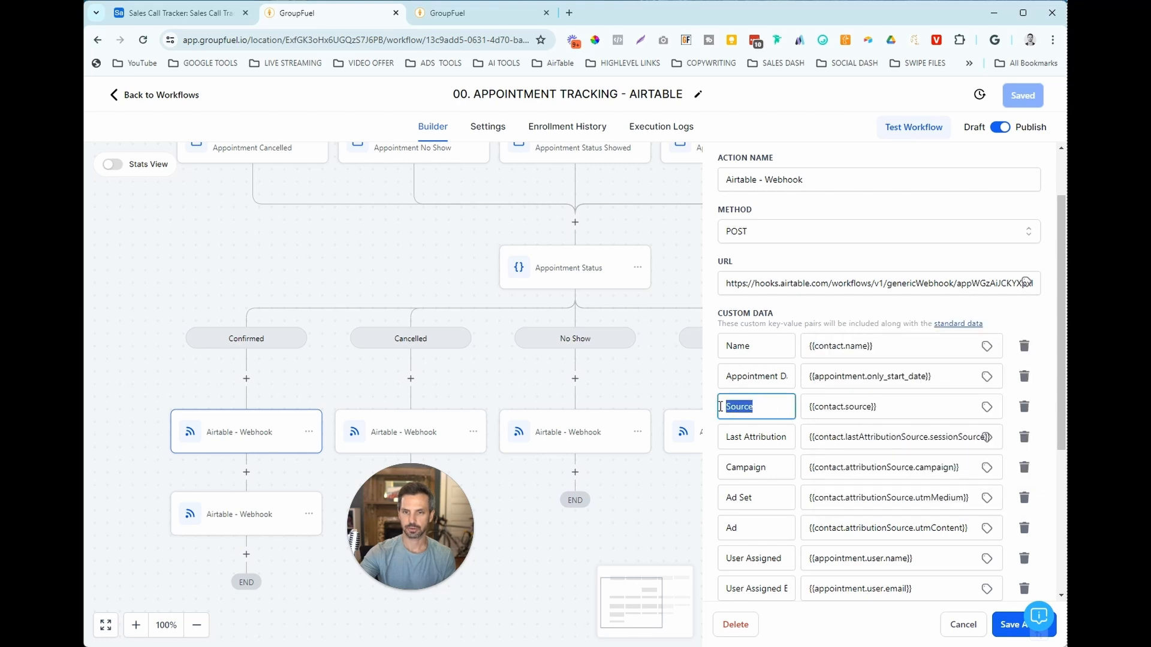
{"action": "left_click", "coordinate": [987, 408]}
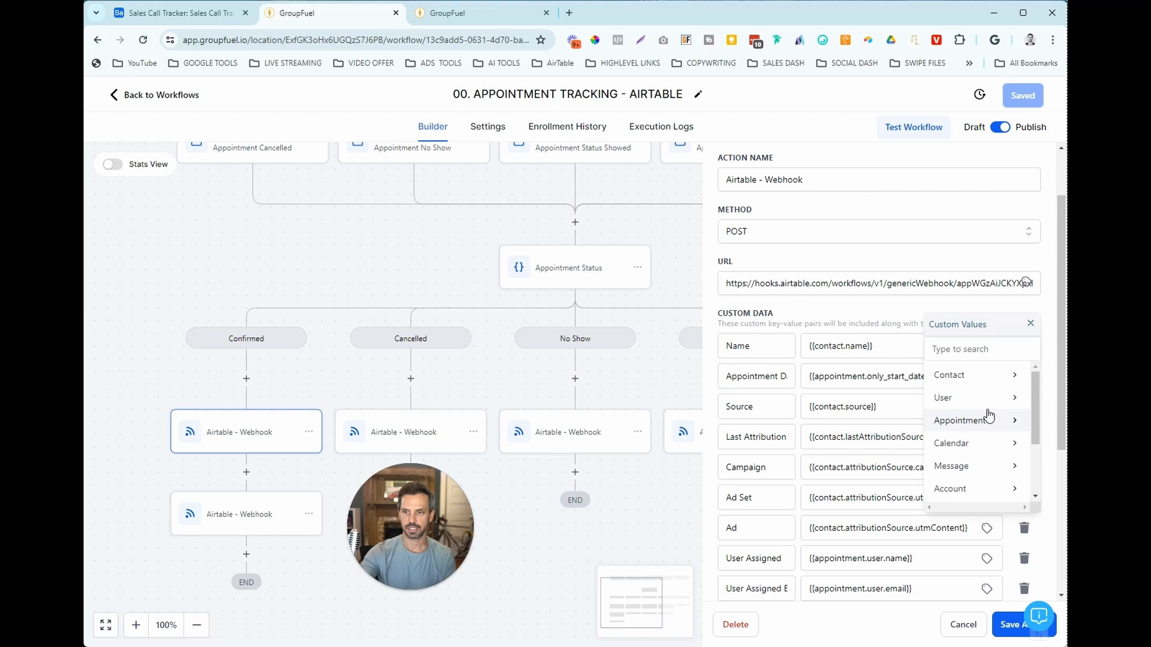
{"action": "left_click", "coordinate": [1004, 382]}
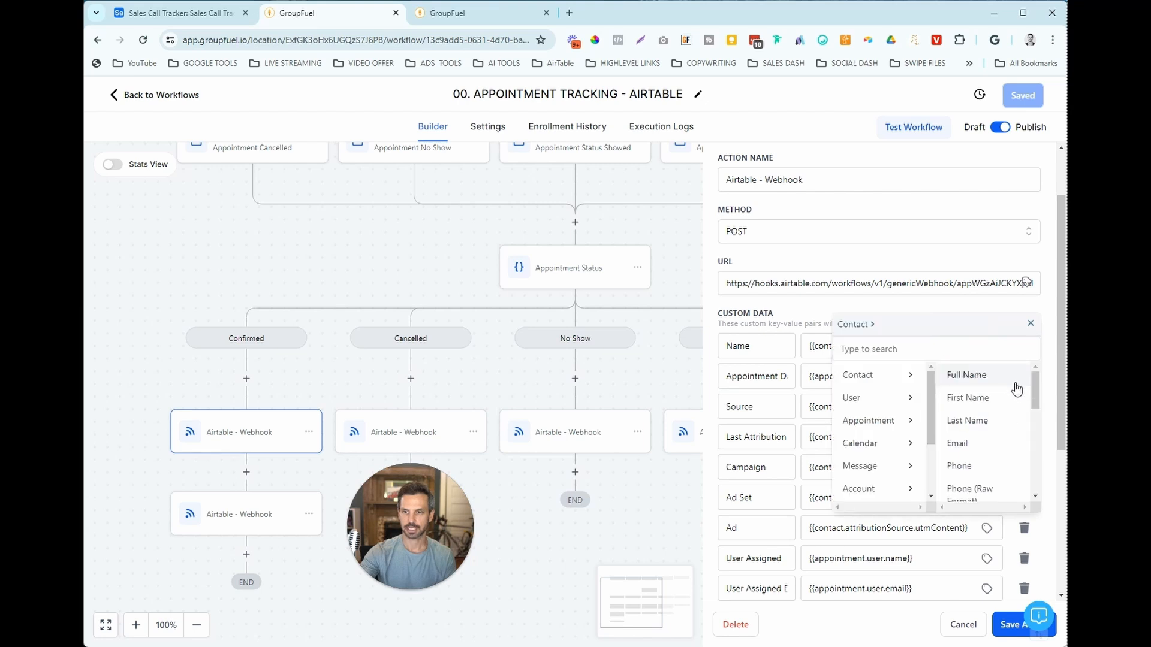
{"action": "scroll", "coordinate": [989, 419], "scroll_direction": "down", "scroll_amount": 5}
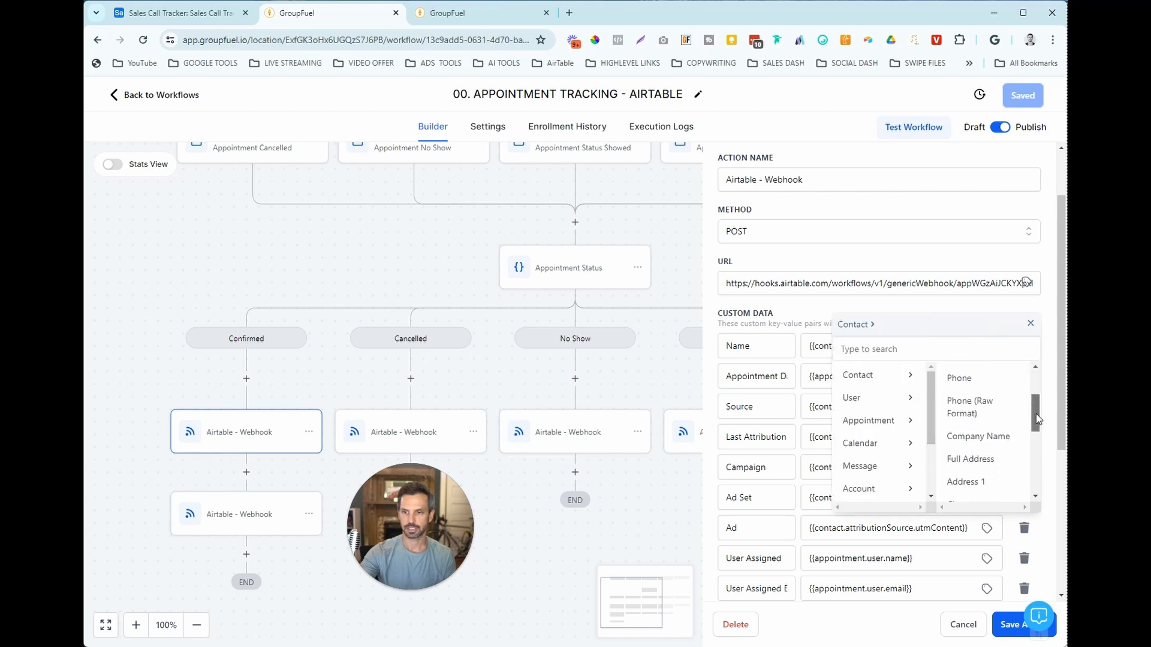
{"action": "left_click", "coordinate": [1030, 324]}
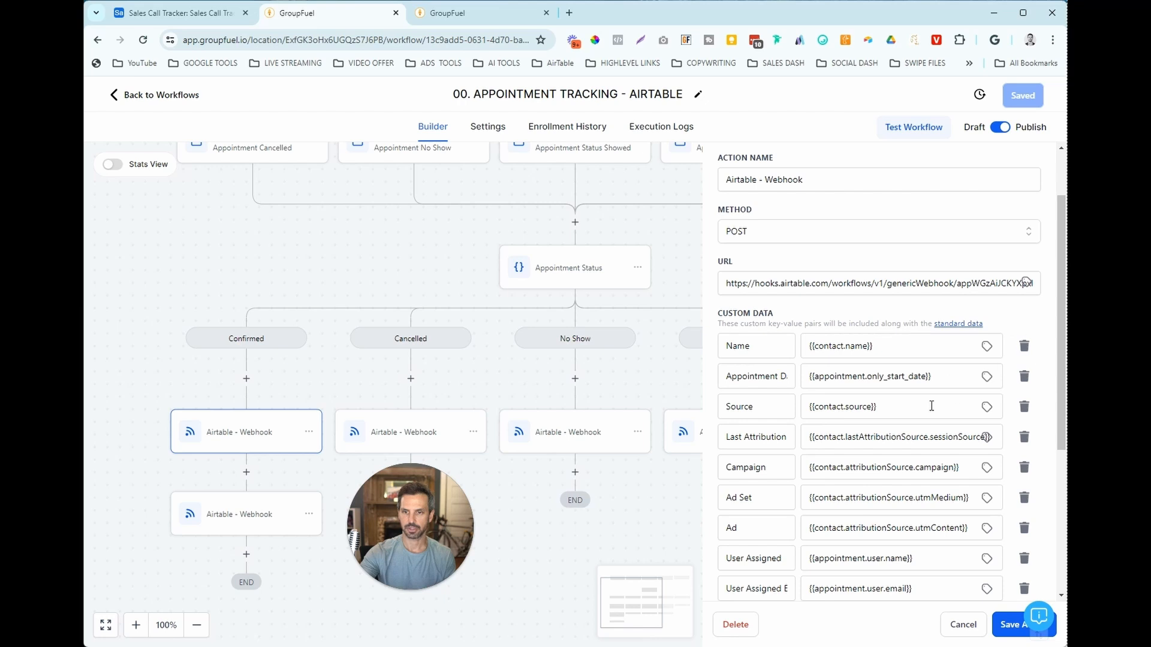
Examine the Last Attribution key and look at the custom values available under Attribution > Latest
{"action": "left_click", "coordinate": [739, 437]}
{"action": "left_click_drag", "start_coordinate": [727, 436], "coordinate": [796, 442]}
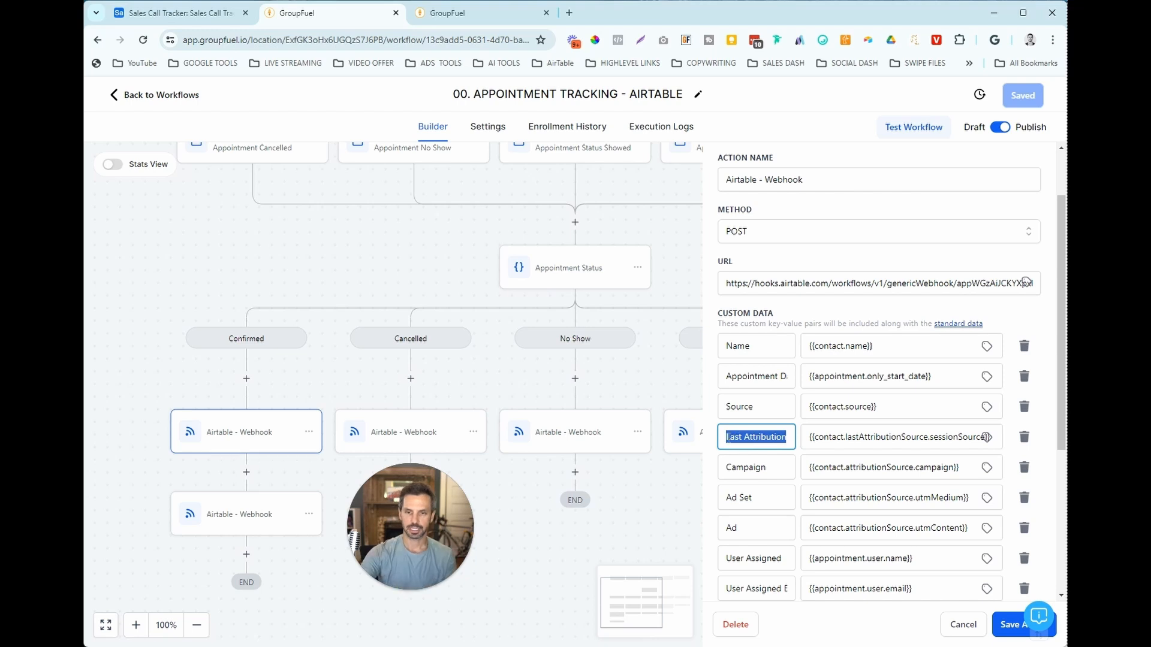
{"action": "left_click_drag", "start_coordinate": [727, 437], "coordinate": [798, 445]}
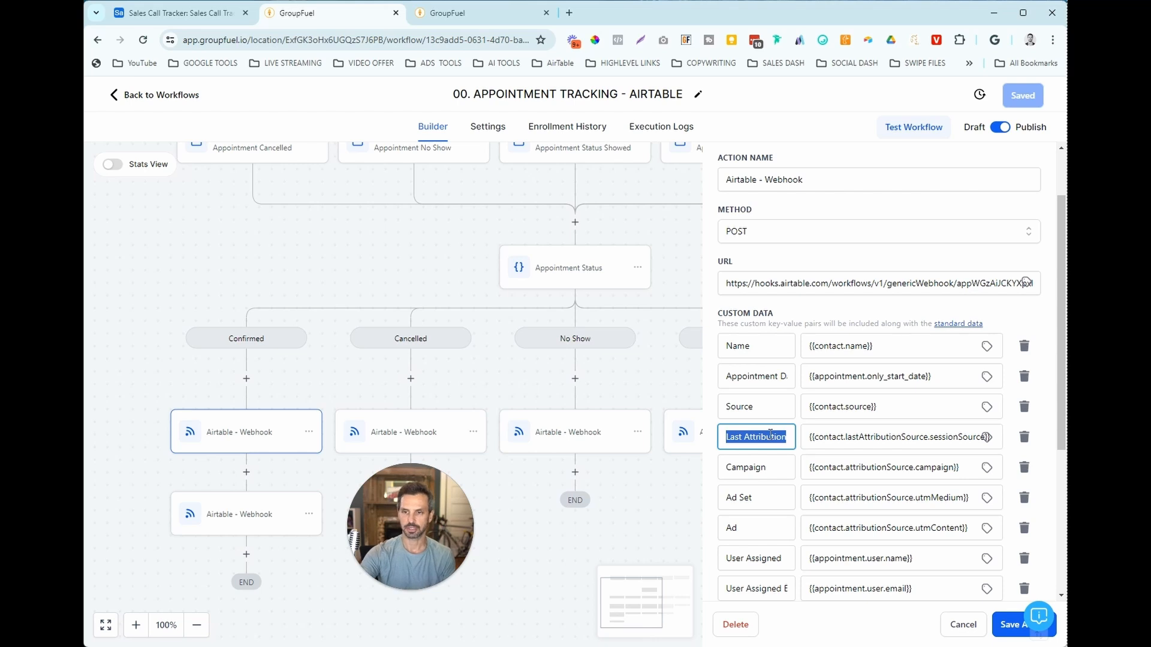
{"action": "left_click", "coordinate": [986, 443]}
{"action": "left_click_drag", "start_coordinate": [1033, 379], "coordinate": [1031, 432]}
{"action": "left_click", "coordinate": [1009, 442]}
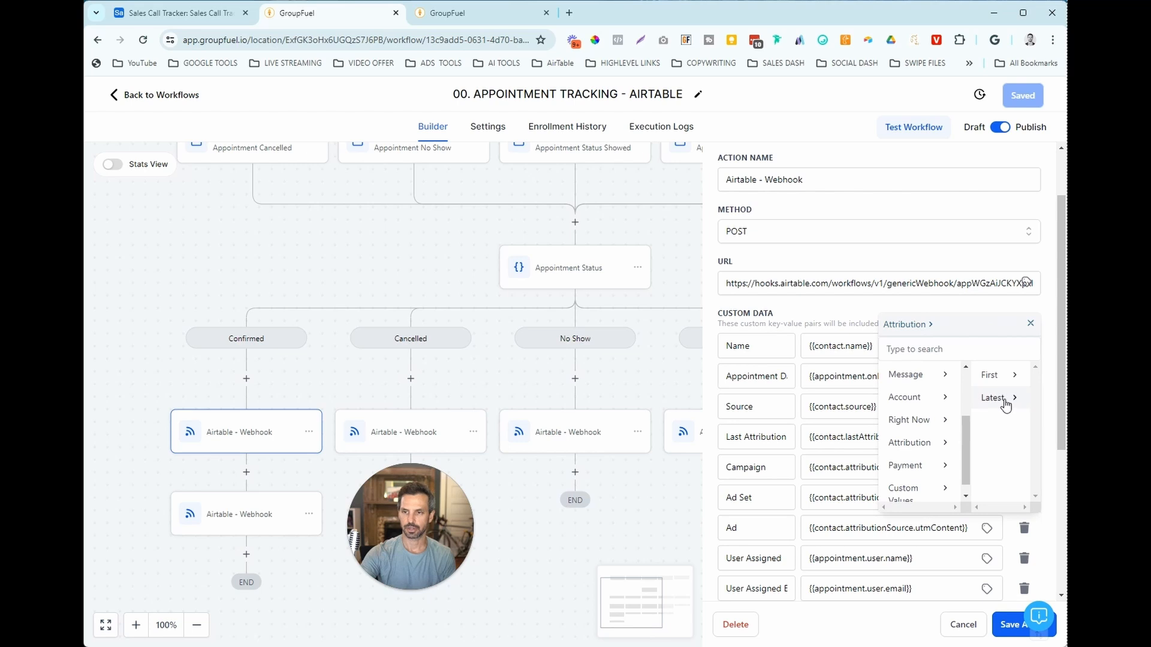
{"action": "left_click", "coordinate": [1004, 400]}
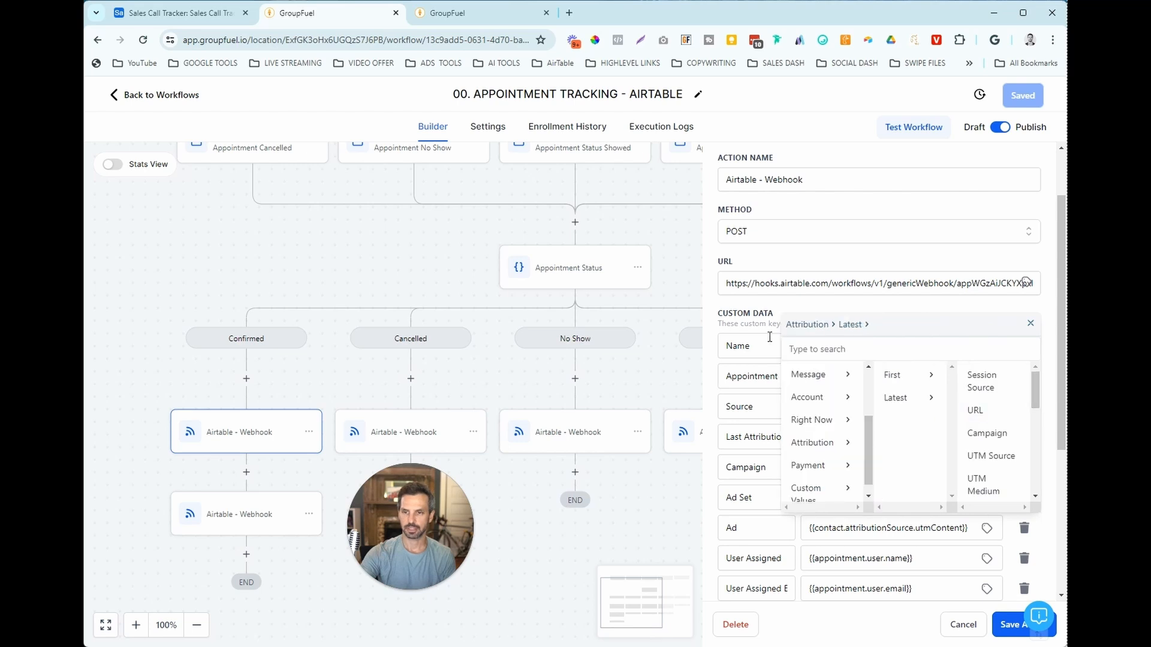
{"action": "left_click", "coordinate": [724, 319]}
Compare the Last Attribution value with the Session Source option among the latest attribution custom values
{"action": "left_click_drag", "start_coordinate": [916, 440], "coordinate": [952, 442]}
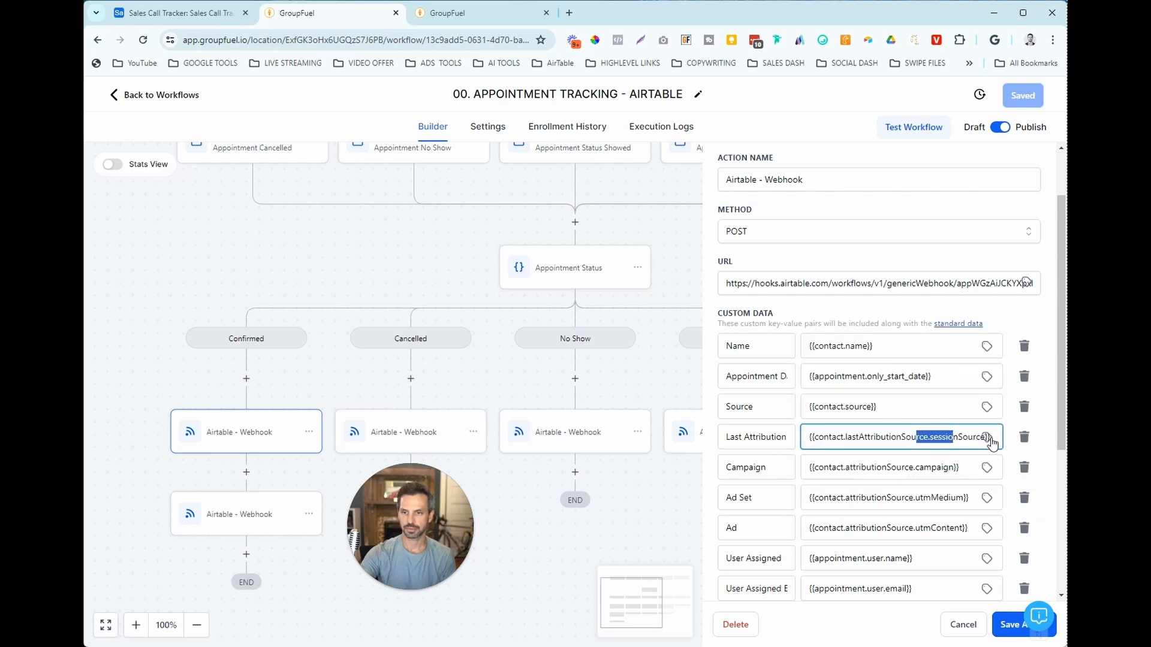
{"action": "left_click", "coordinate": [991, 443]}
{"action": "scroll", "coordinate": [1008, 438], "scroll_direction": "down", "scroll_amount": 1}
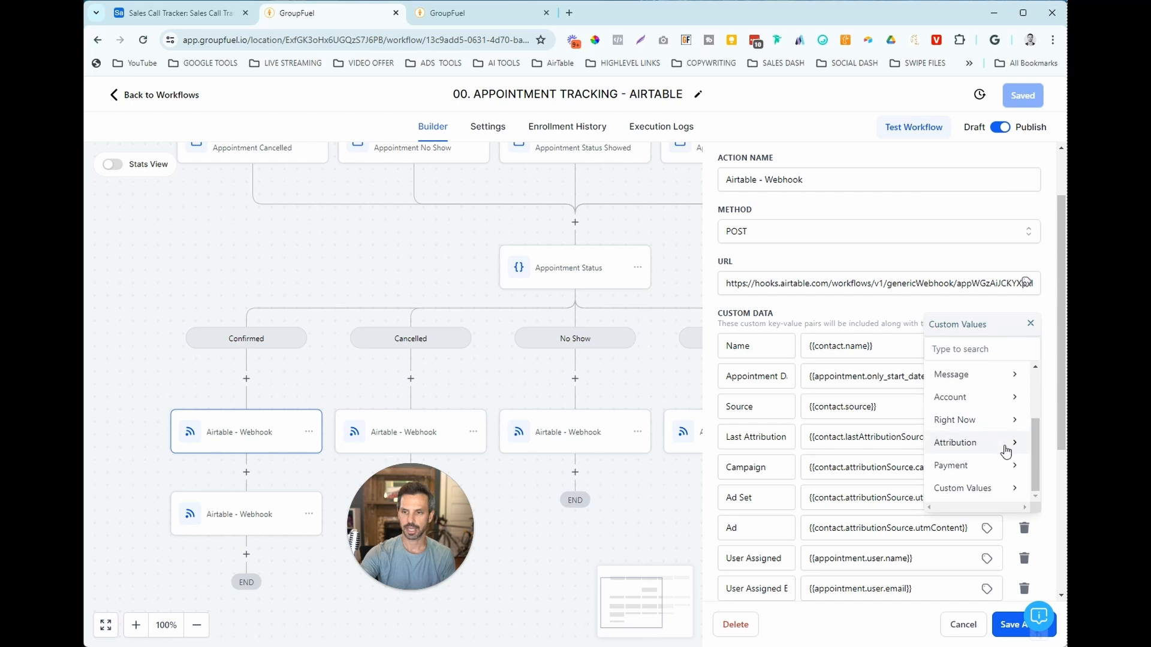
{"action": "left_click", "coordinate": [1011, 442]}
{"action": "left_click", "coordinate": [1012, 398]}
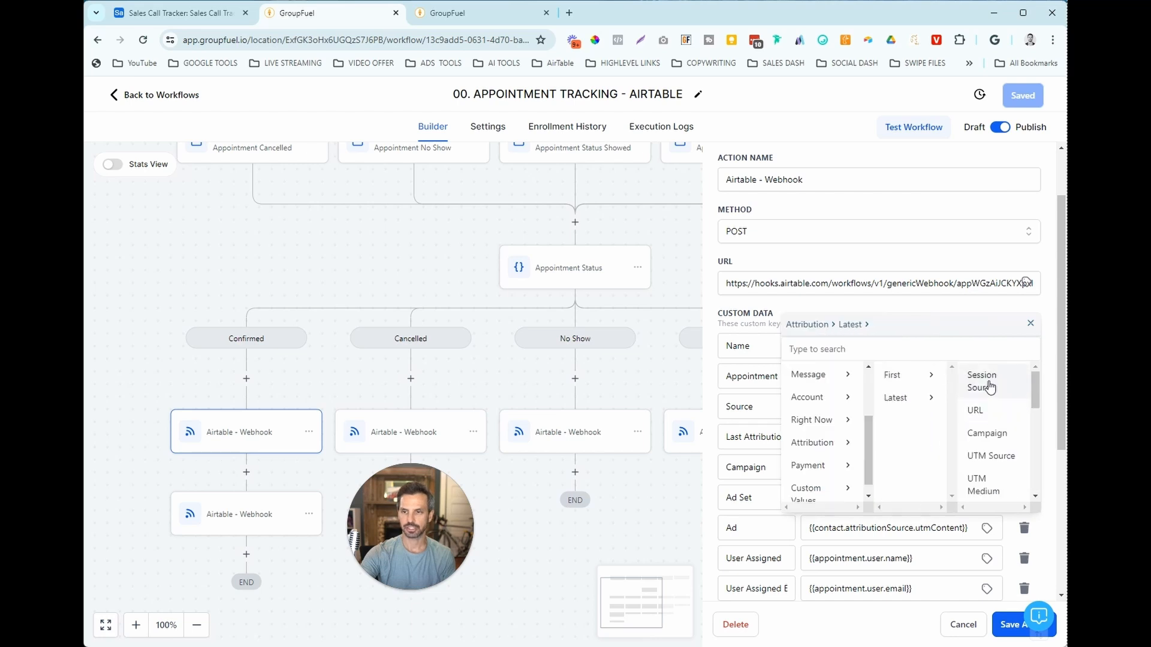
{"action": "left_click", "coordinate": [1031, 324]}
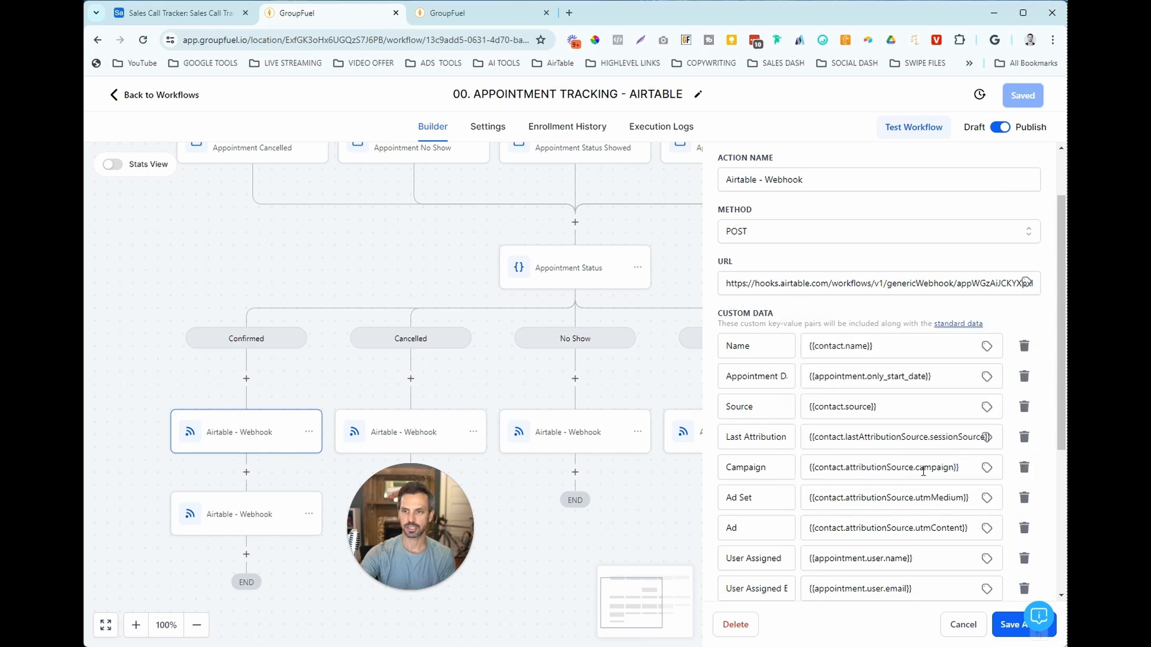
{"action": "left_click_drag", "start_coordinate": [906, 439], "coordinate": [993, 438]}
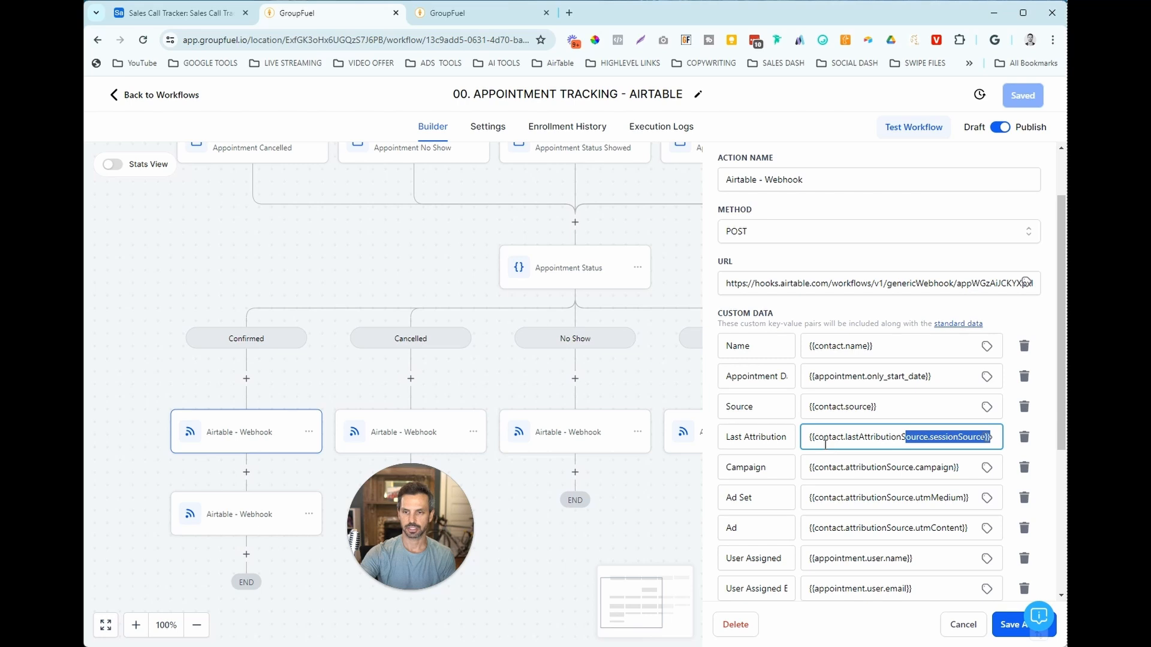
Examine the Campaign key and look at the latest attribution custom values offered for its value
{"action": "scroll", "coordinate": [826, 445], "scroll_direction": "down", "scroll_amount": 1}
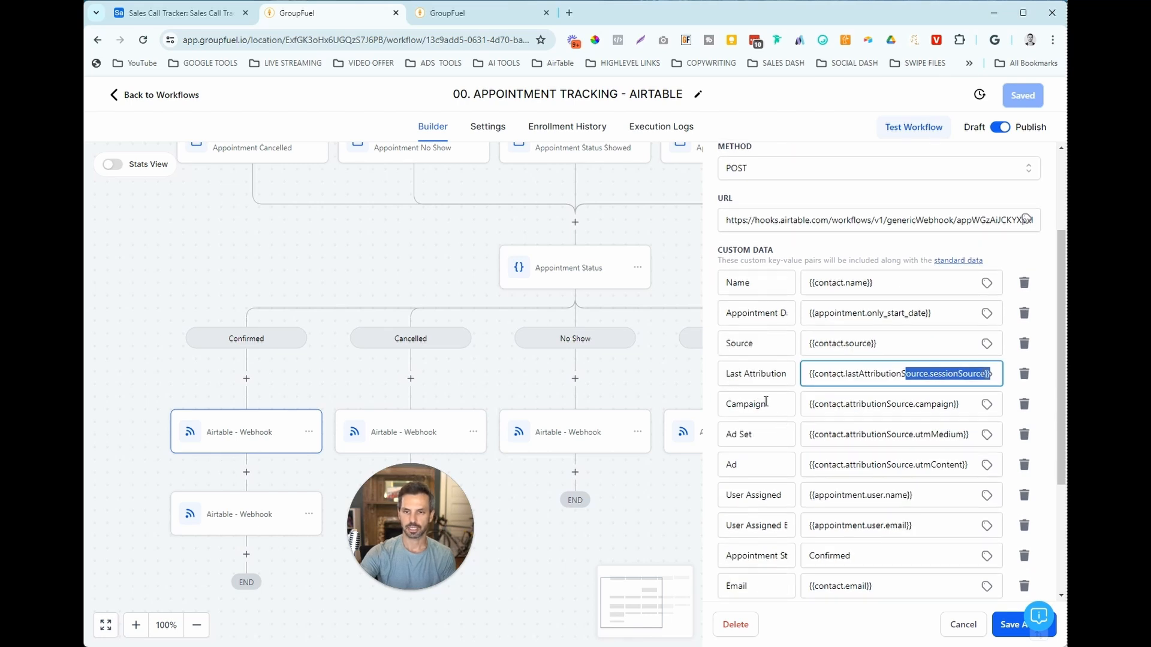
{"action": "left_click_drag", "start_coordinate": [767, 403], "coordinate": [726, 405]}
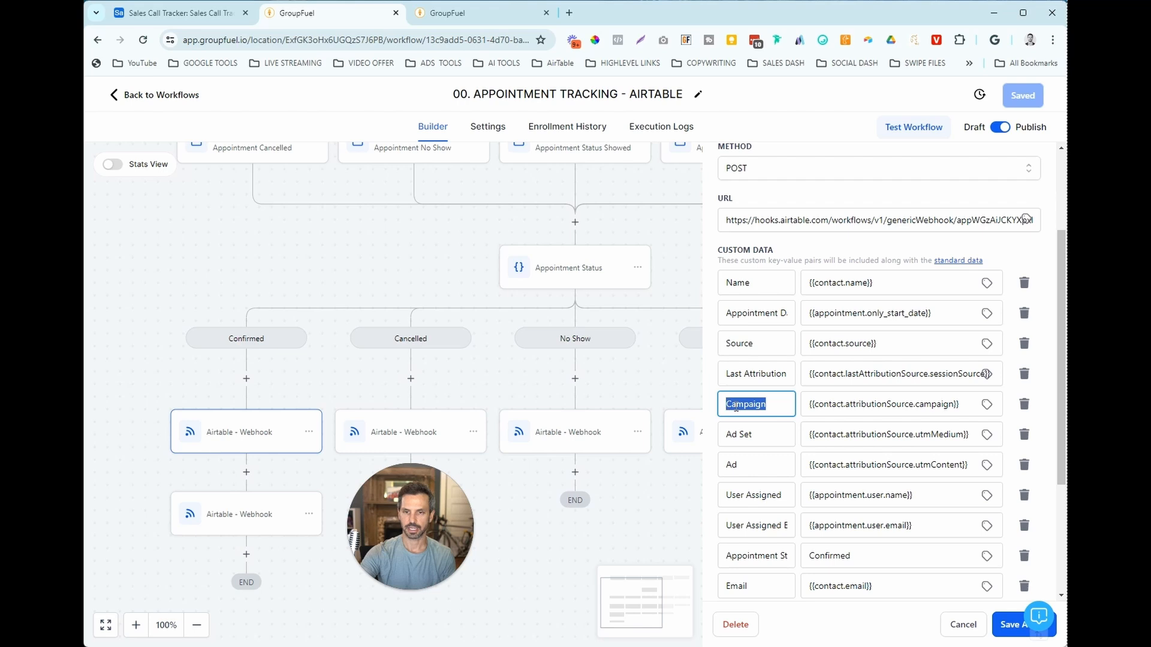
{"action": "left_click", "coordinate": [740, 406]}
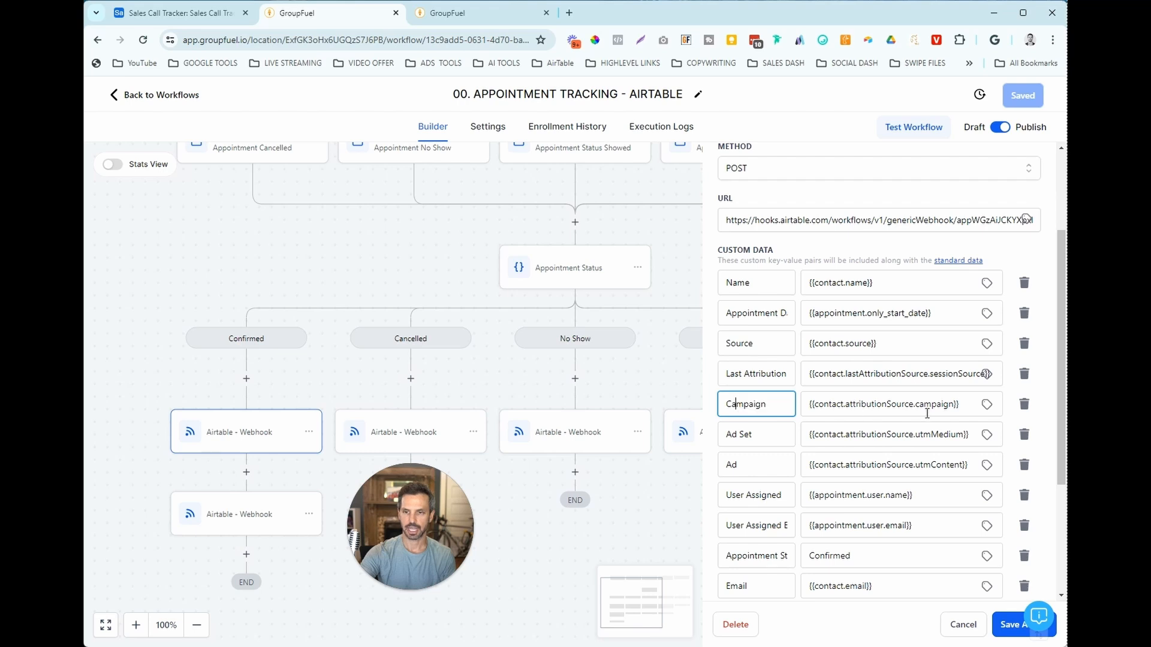
{"action": "left_click", "coordinate": [986, 406]}
{"action": "left_click_drag", "start_coordinate": [1034, 360], "coordinate": [1033, 405]}
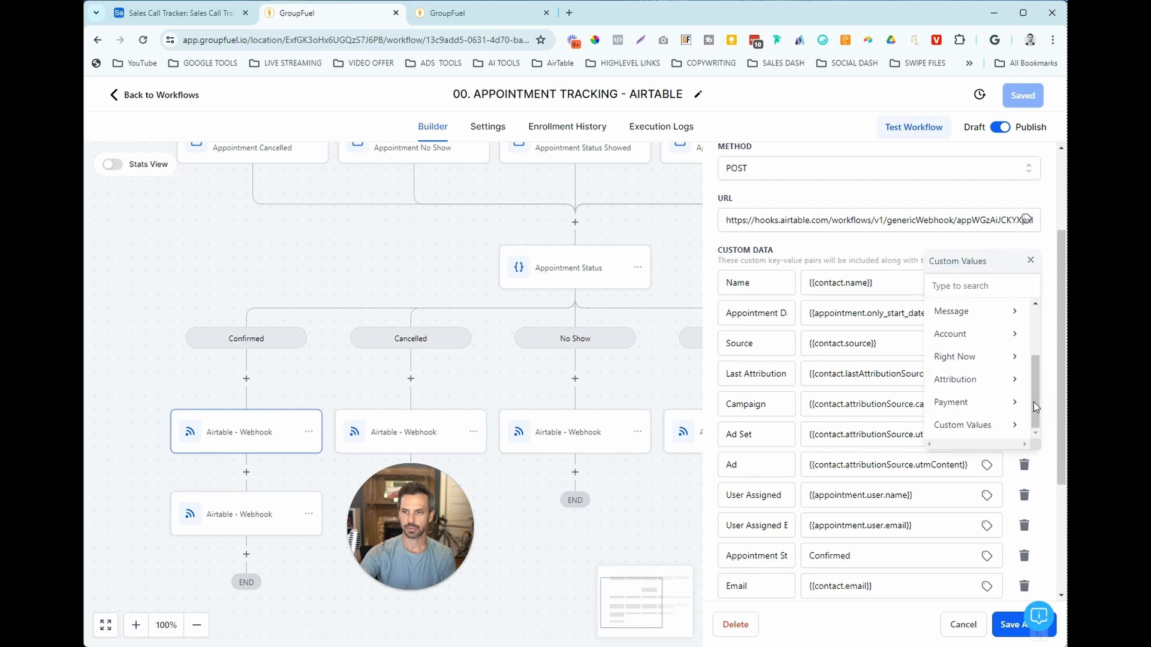
{"action": "left_click", "coordinate": [997, 380]}
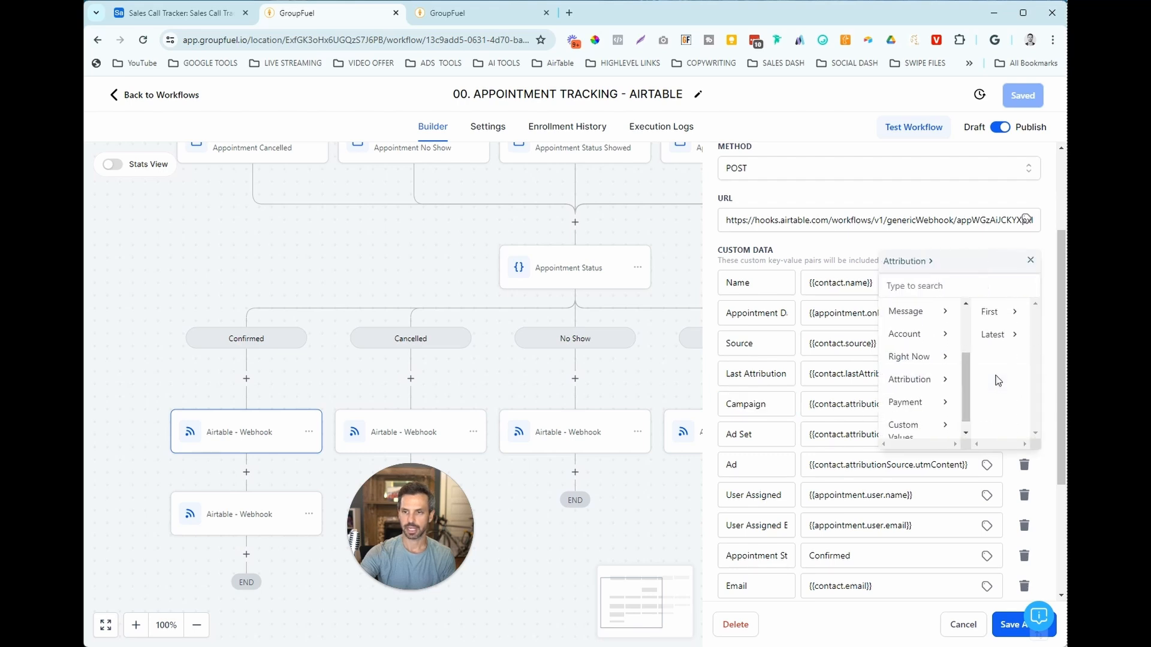
{"action": "left_click", "coordinate": [1010, 335]}
{"action": "left_click", "coordinate": [1031, 262]}
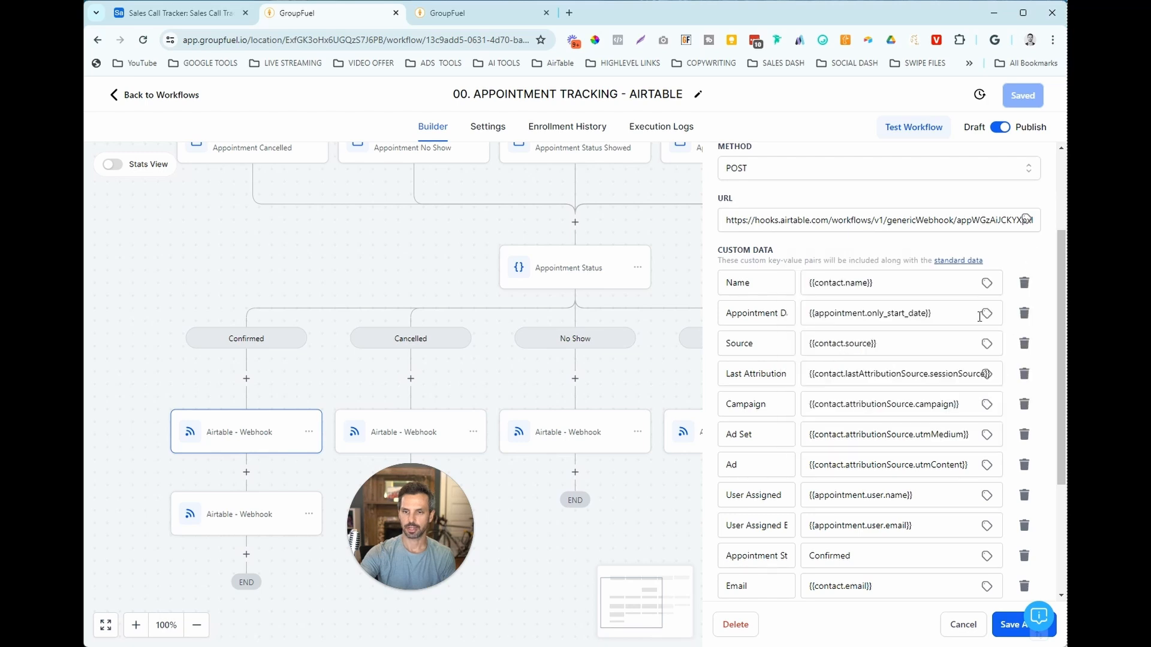
Examine the Ad Set key and look at the latest attribution custom values offered for its value
{"action": "scroll", "coordinate": [815, 390], "scroll_direction": "down", "scroll_amount": 1}
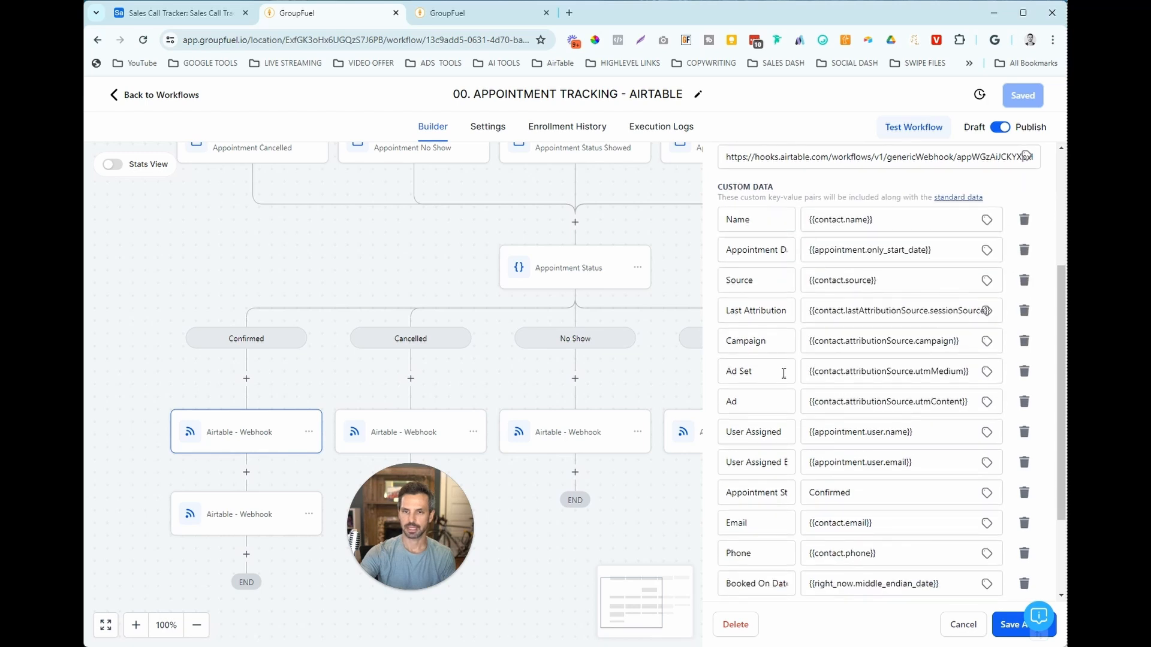
{"action": "left_click_drag", "start_coordinate": [783, 373], "coordinate": [722, 374]}
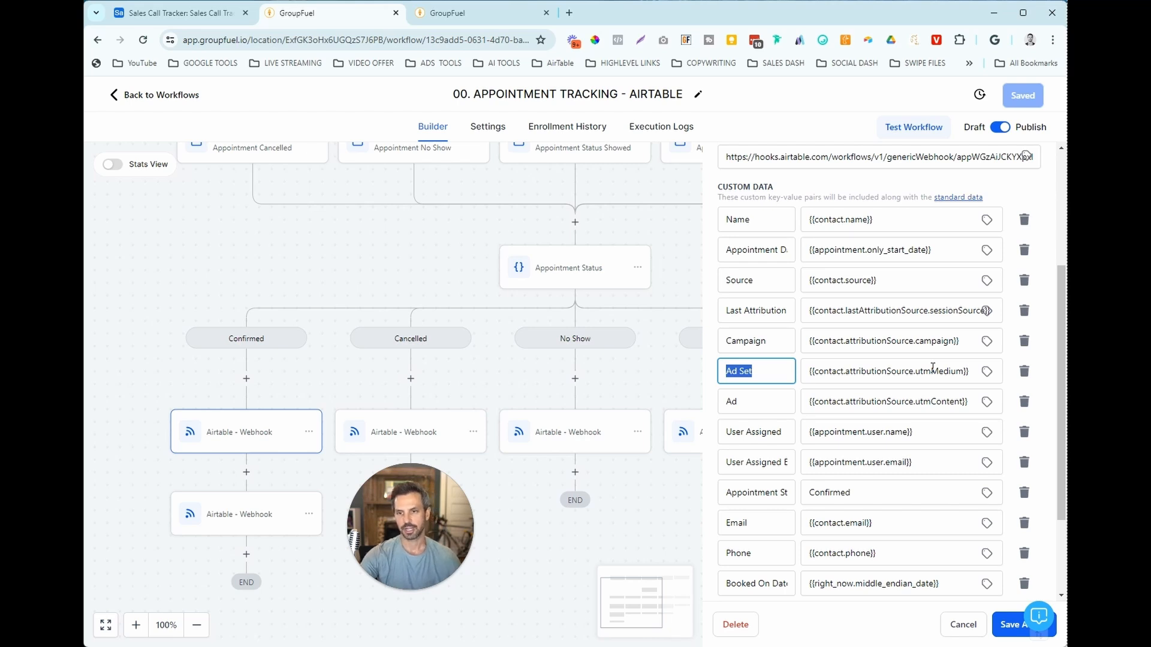
{"action": "left_click", "coordinate": [770, 376]}
{"action": "left_click_drag", "start_coordinate": [771, 375], "coordinate": [725, 376]}
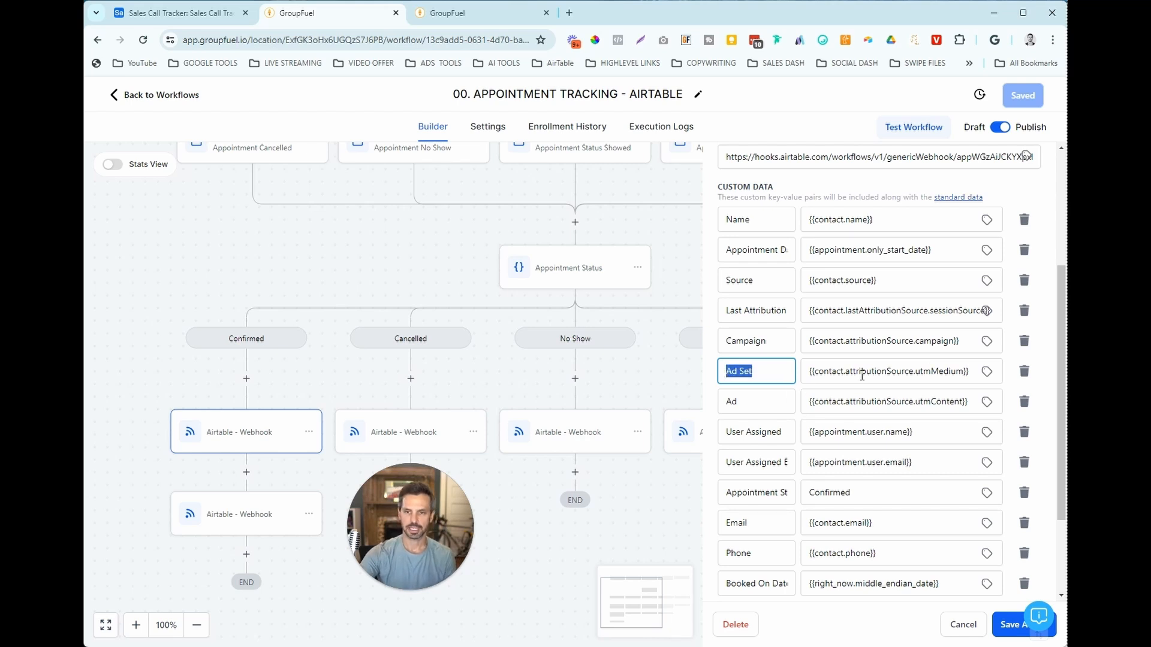
{"action": "left_click", "coordinate": [987, 374]}
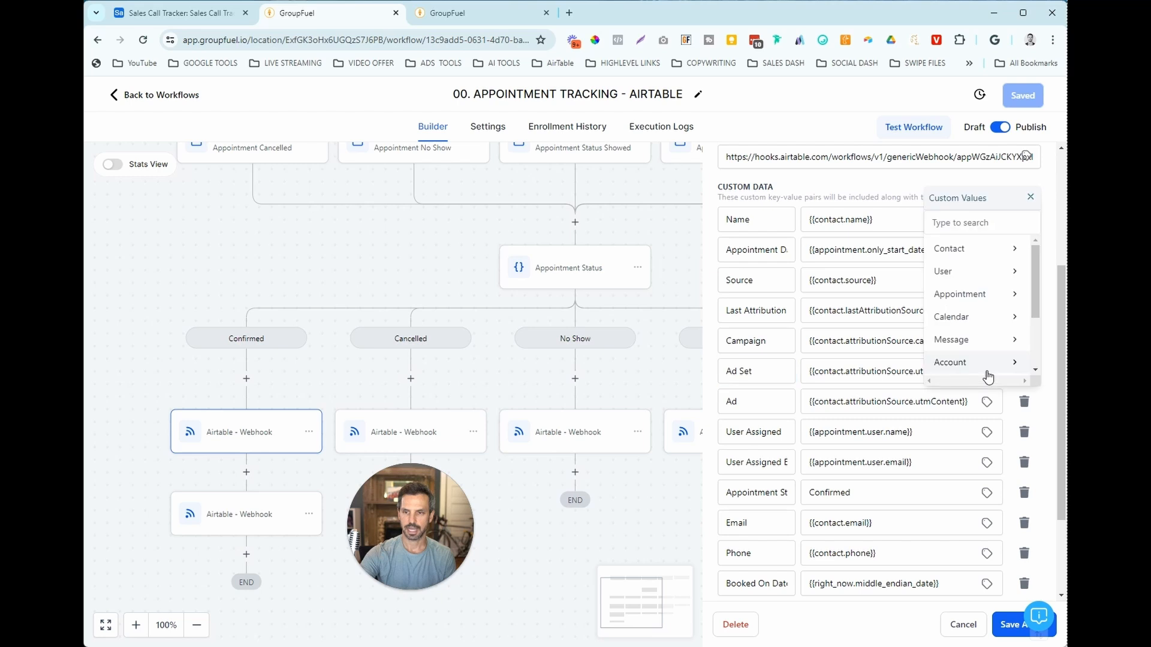
{"action": "scroll", "coordinate": [981, 345], "scroll_direction": "down", "scroll_amount": 1}
{"action": "left_click", "coordinate": [981, 345]}
{"action": "scroll", "coordinate": [986, 349], "scroll_direction": "down", "scroll_amount": 1}
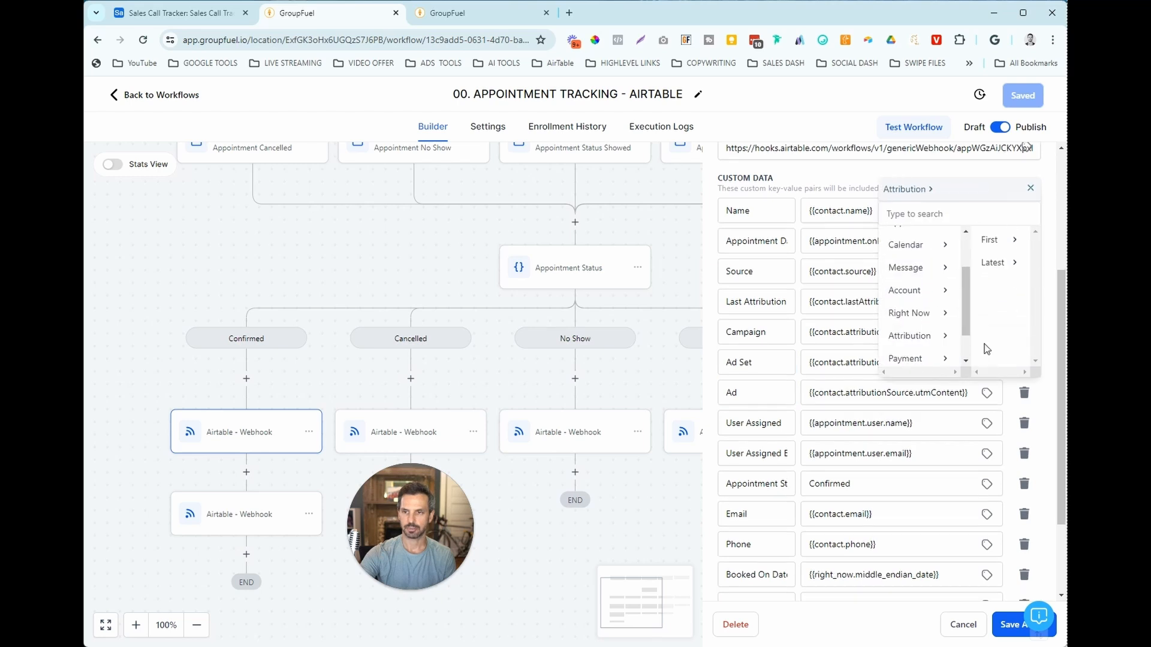
{"action": "left_click", "coordinate": [995, 212]}
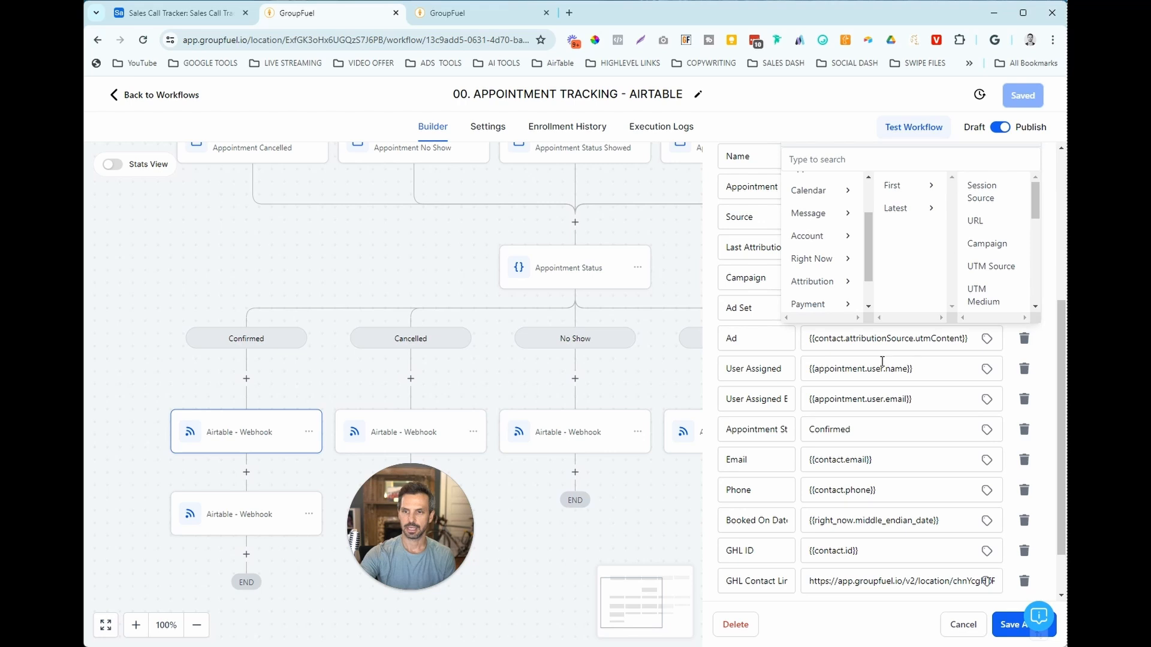
Examine the Ad key and look through the custom values under Attribution > Latest for its value
{"action": "left_click_drag", "start_coordinate": [755, 350], "coordinate": [722, 344]}
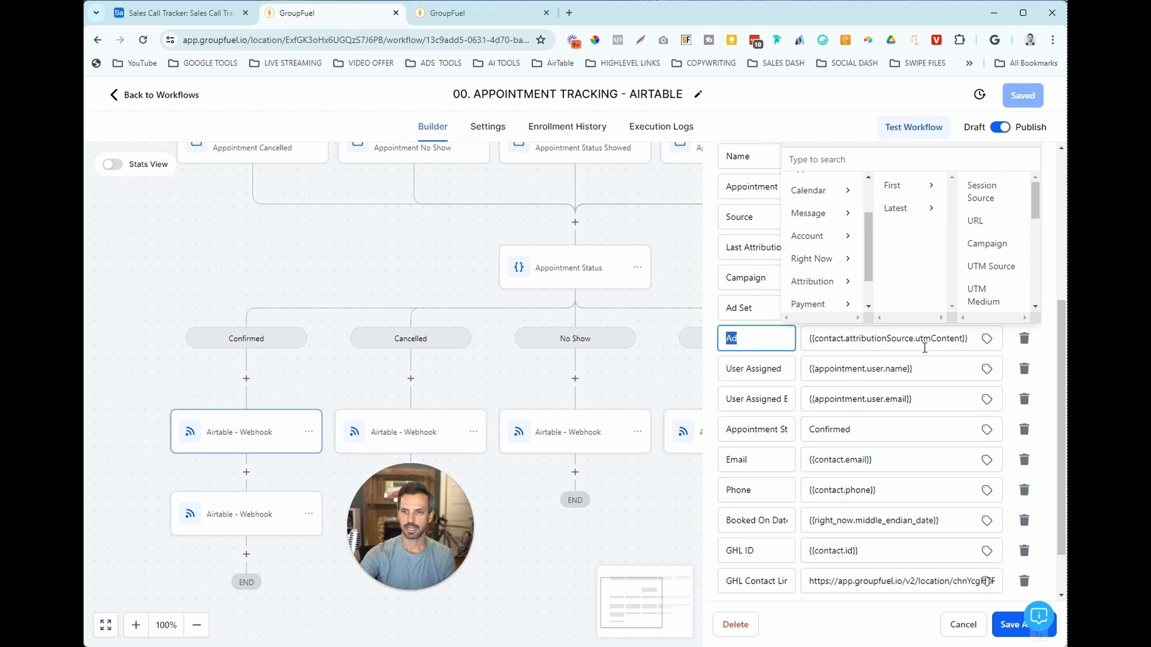
{"action": "left_click", "coordinate": [937, 338]}
{"action": "left_click", "coordinate": [746, 343]}
{"action": "scroll", "coordinate": [754, 332], "scroll_direction": "up", "scroll_amount": 1}
{"action": "left_click_drag", "start_coordinate": [753, 401], "coordinate": [715, 403]}
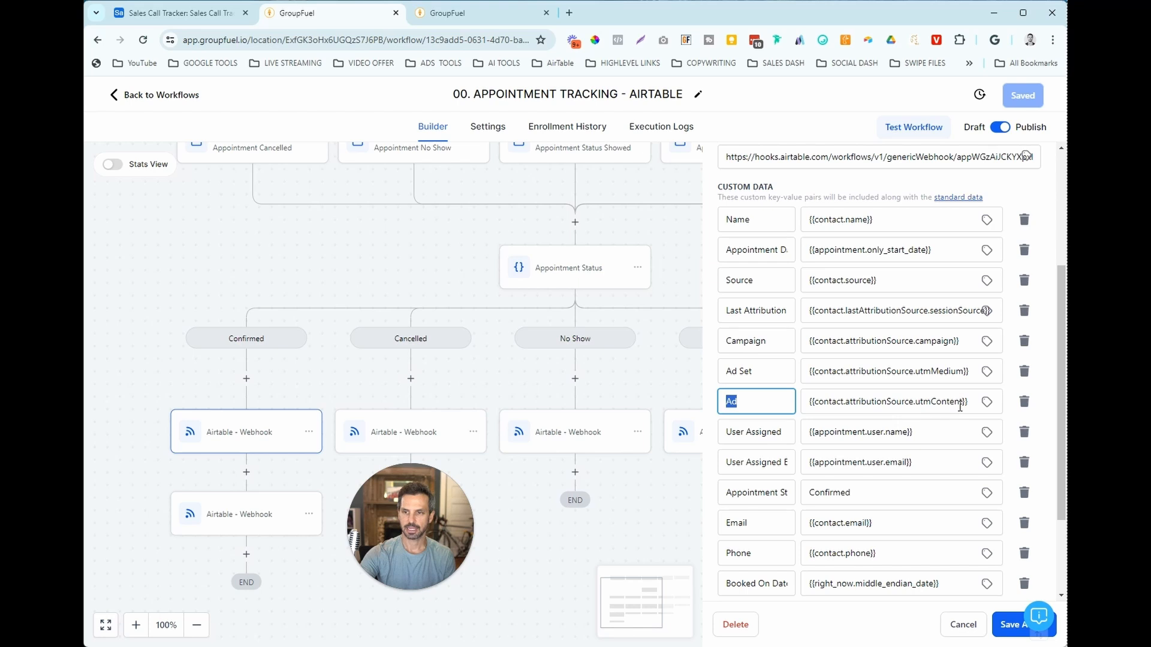
{"action": "left_click", "coordinate": [986, 403]}
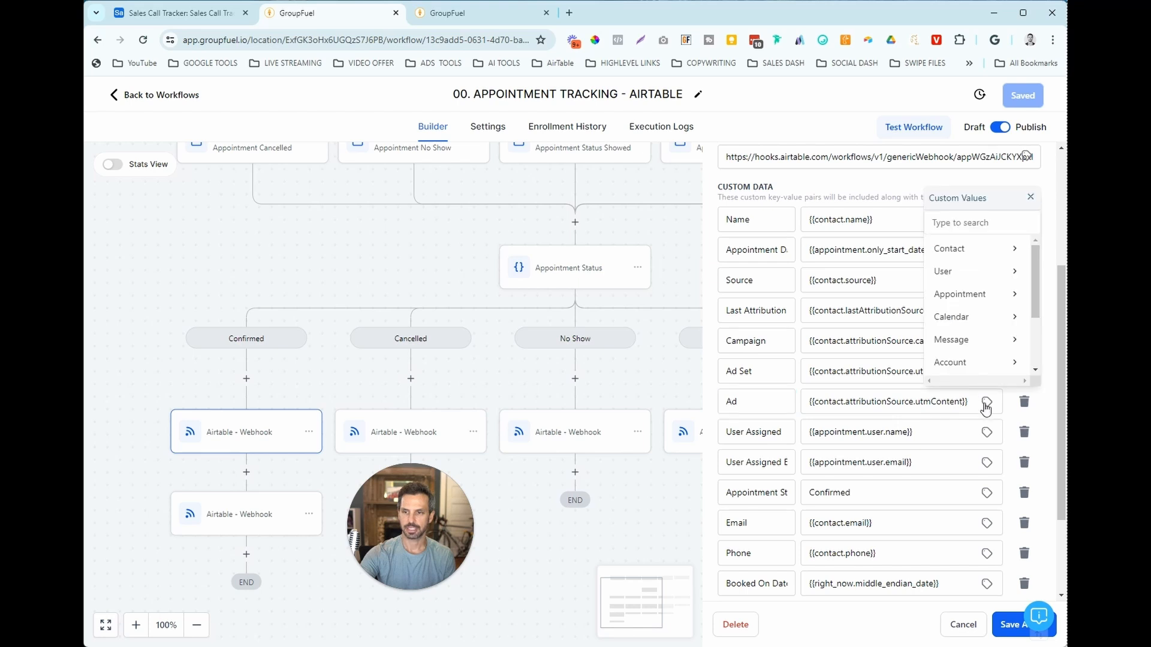
{"action": "scroll", "coordinate": [1025, 312], "scroll_direction": "down", "scroll_amount": 4}
{"action": "left_click", "coordinate": [1013, 316]}
{"action": "left_click", "coordinate": [1012, 273]}
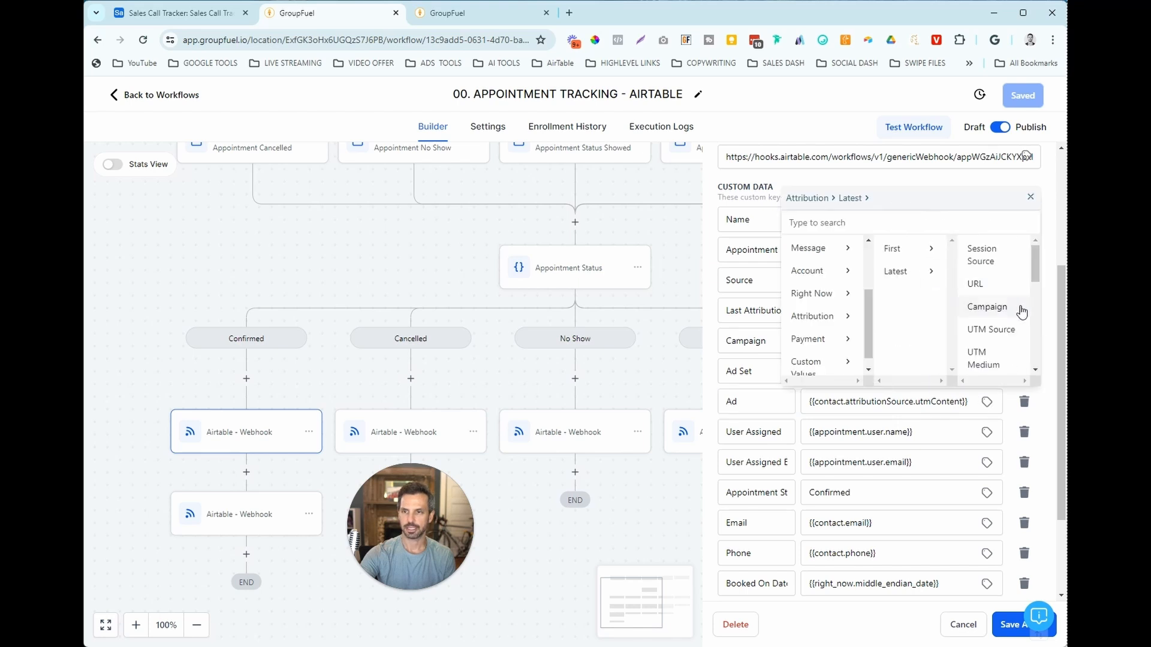
{"action": "scroll", "coordinate": [1013, 293], "scroll_direction": "down", "scroll_amount": 3}
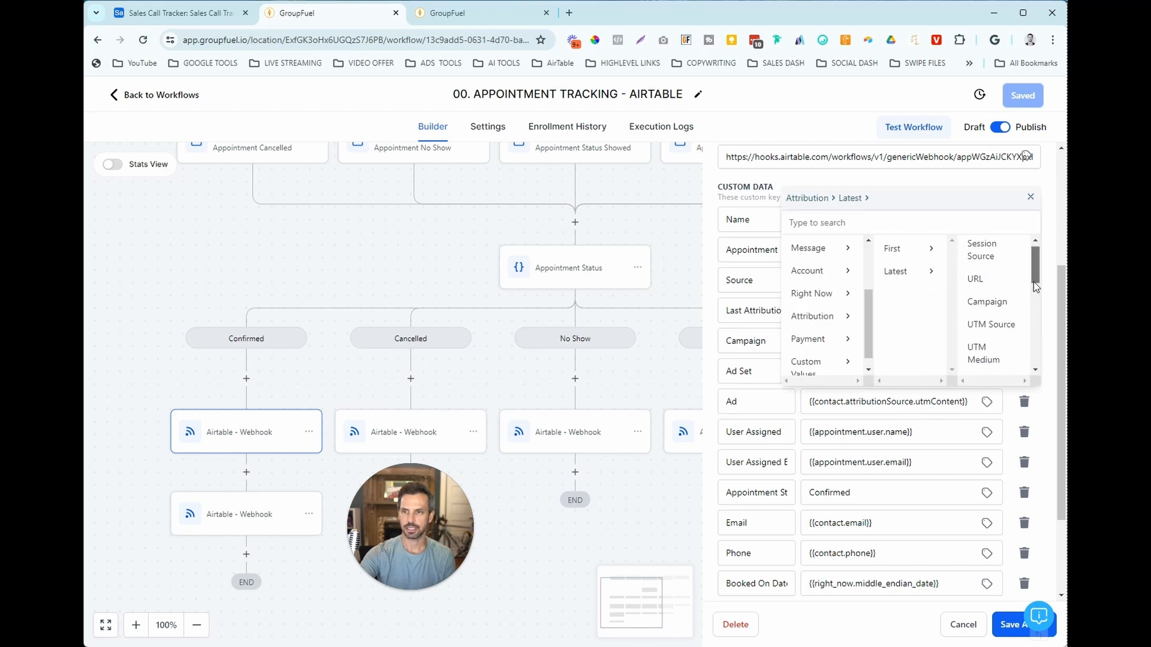
{"action": "left_click", "coordinate": [1030, 197]}
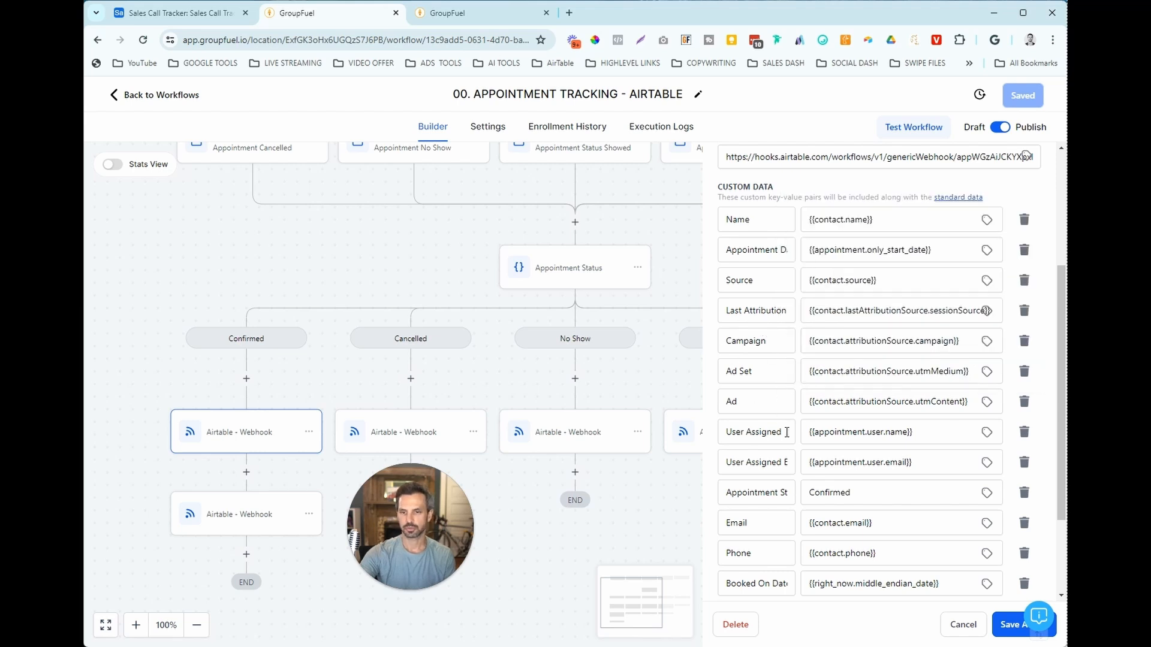
Examine the User Assigned key and look at the Full Name value under Appointment > Assigned User
{"action": "left_click_drag", "start_coordinate": [787, 432], "coordinate": [719, 436]}
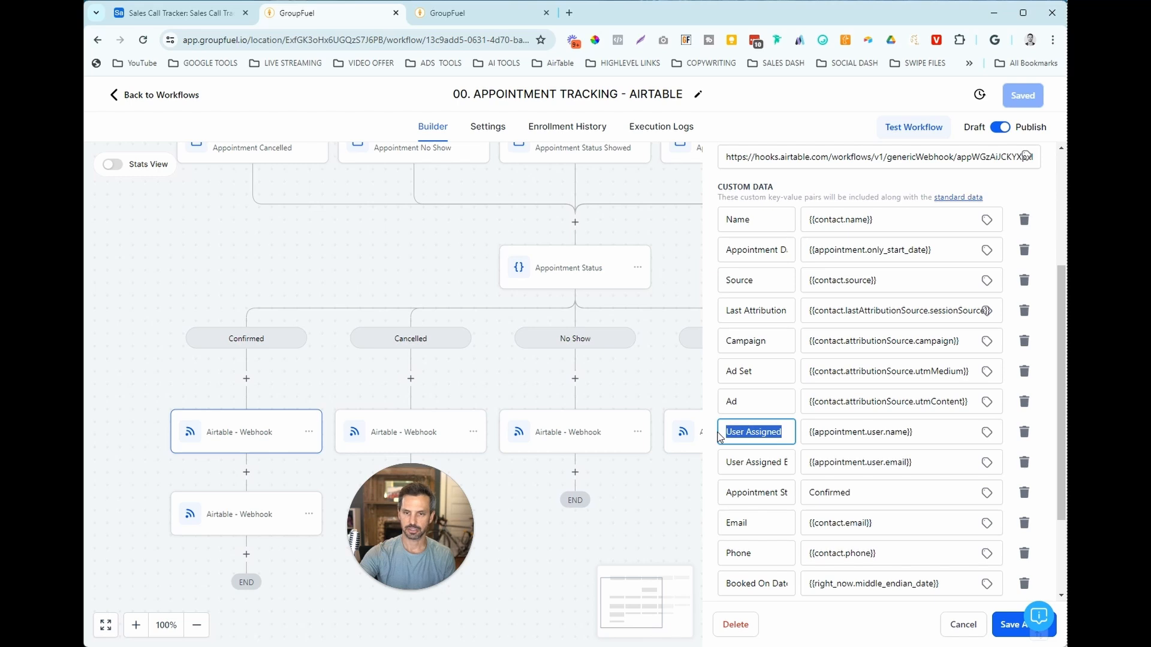
{"action": "left_click", "coordinate": [927, 436]}
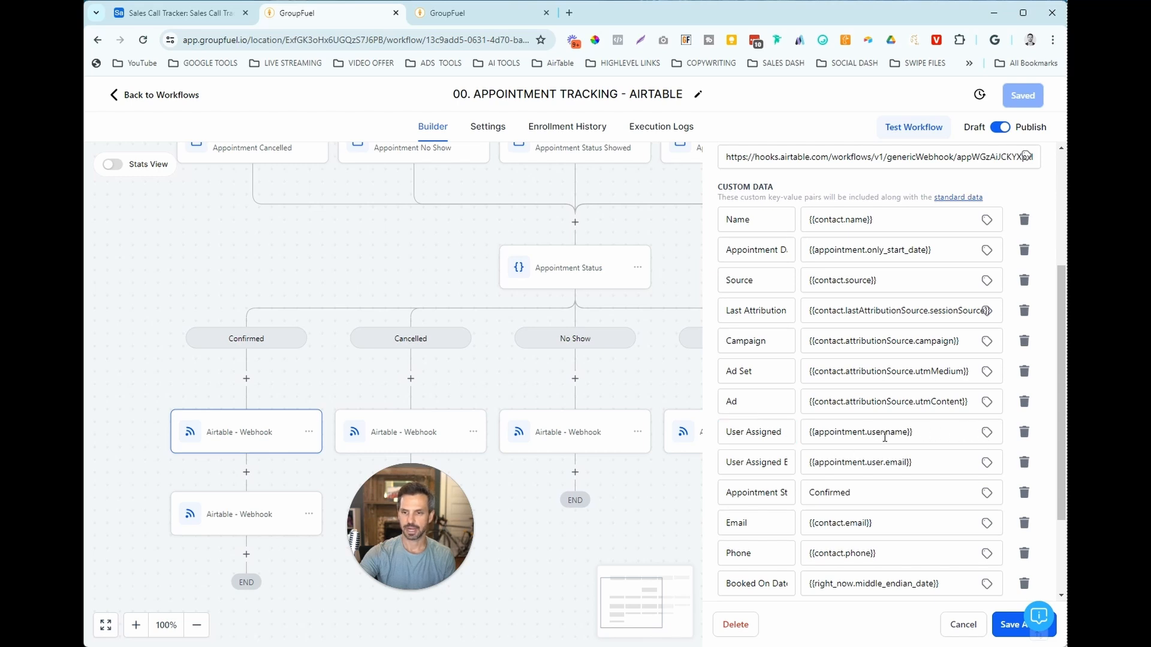
{"action": "left_click", "coordinate": [987, 434]}
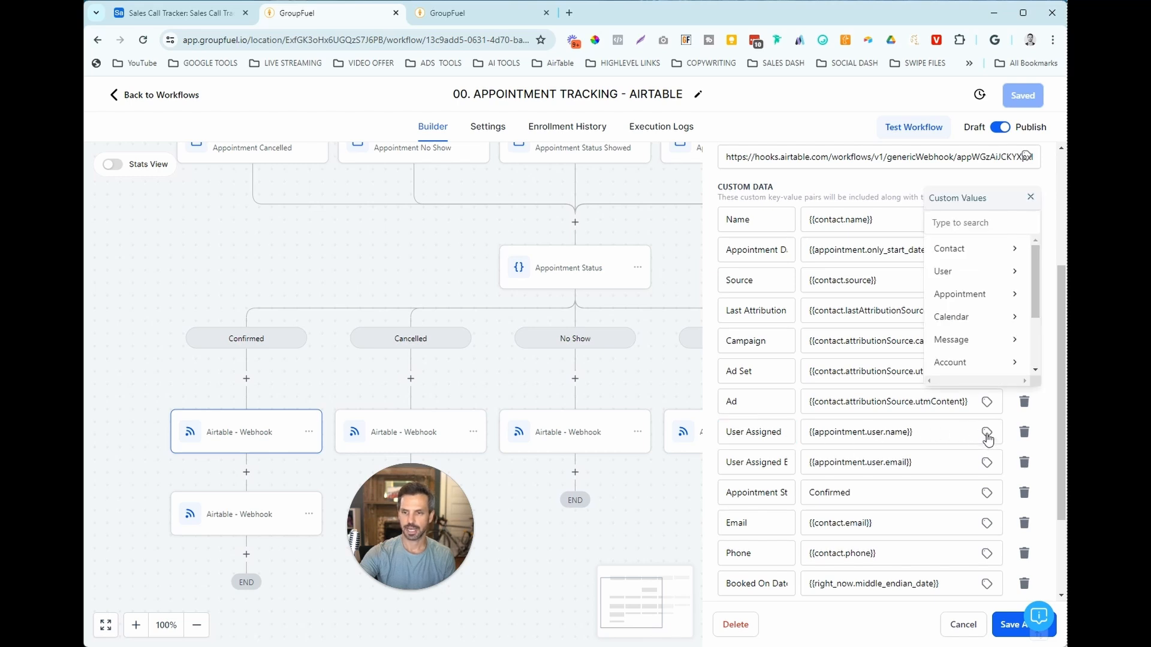
{"action": "left_click", "coordinate": [1013, 296]}
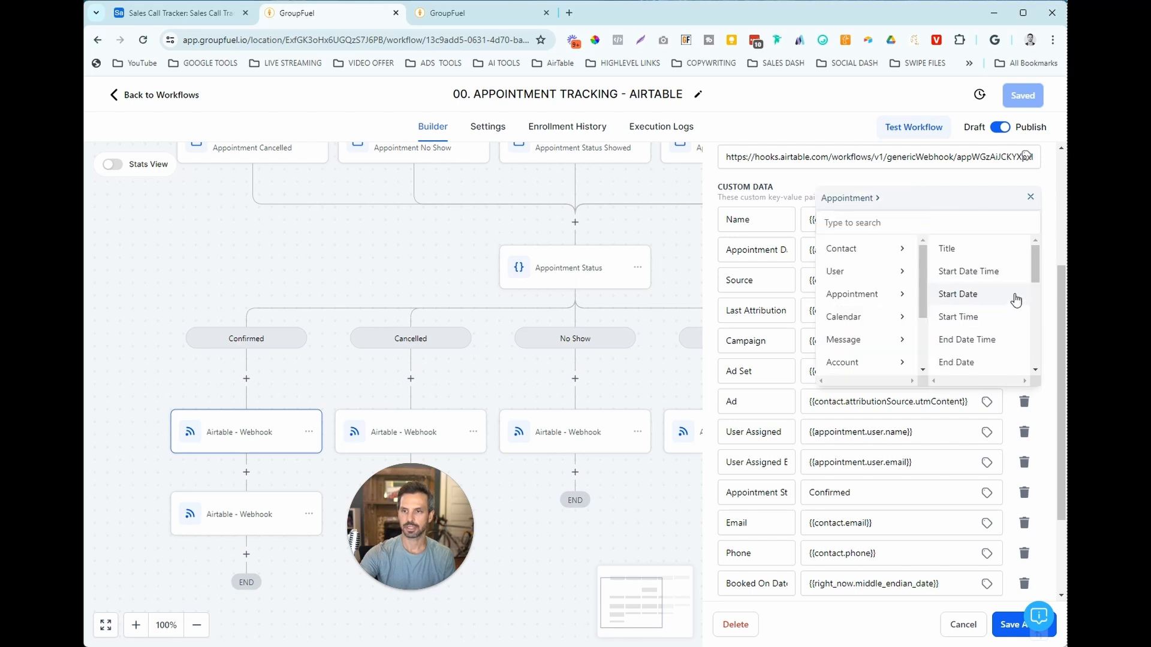
{"action": "scroll", "coordinate": [1030, 276], "scroll_direction": "down", "scroll_amount": 8}
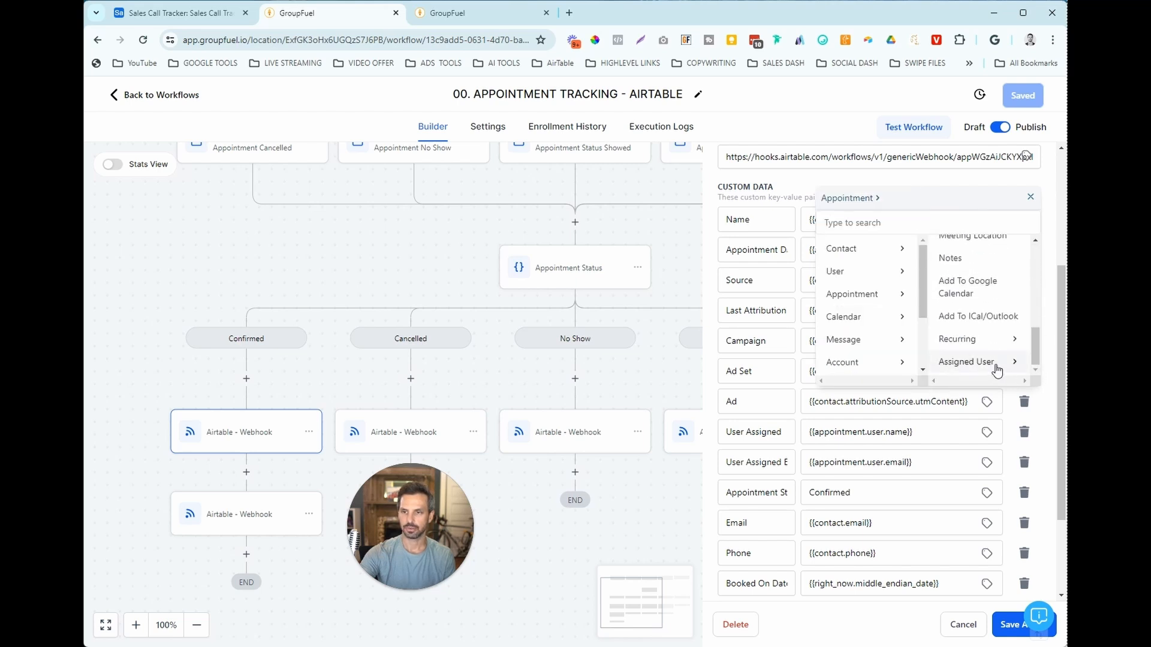
{"action": "left_click", "coordinate": [995, 365]}
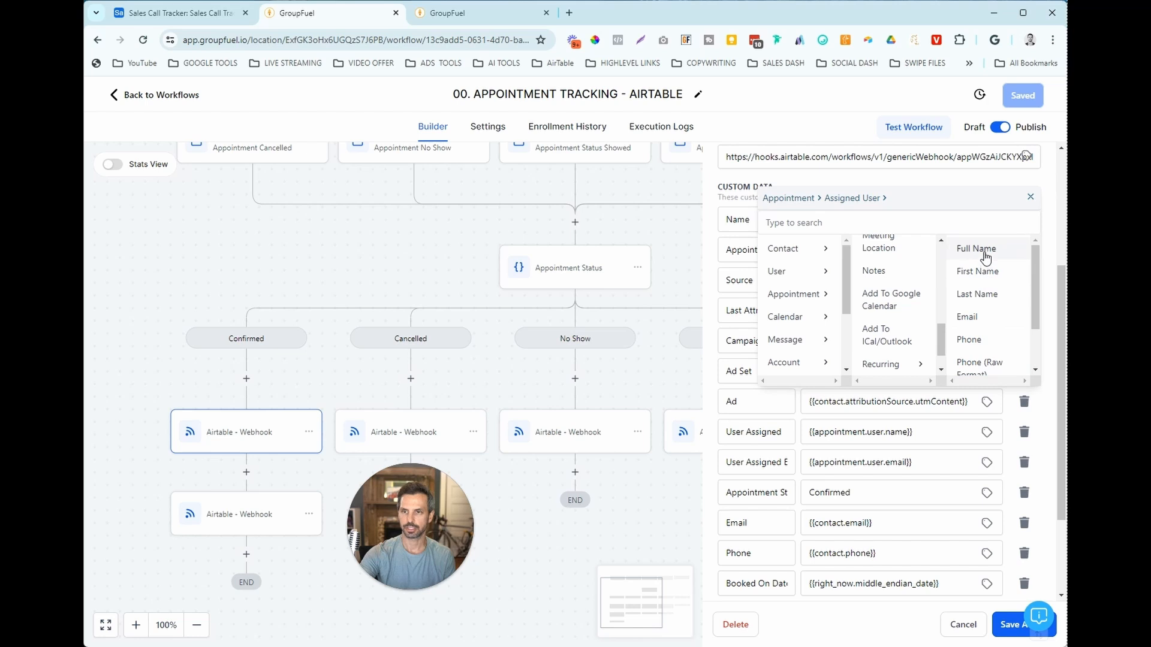
{"action": "left_click", "coordinate": [1031, 197]}
Examine the User Assigned Email key and look at the Email value under Appointment > Assigned User
{"action": "left_click_drag", "start_coordinate": [724, 462], "coordinate": [793, 473]}
{"action": "left_click", "coordinate": [778, 470]}
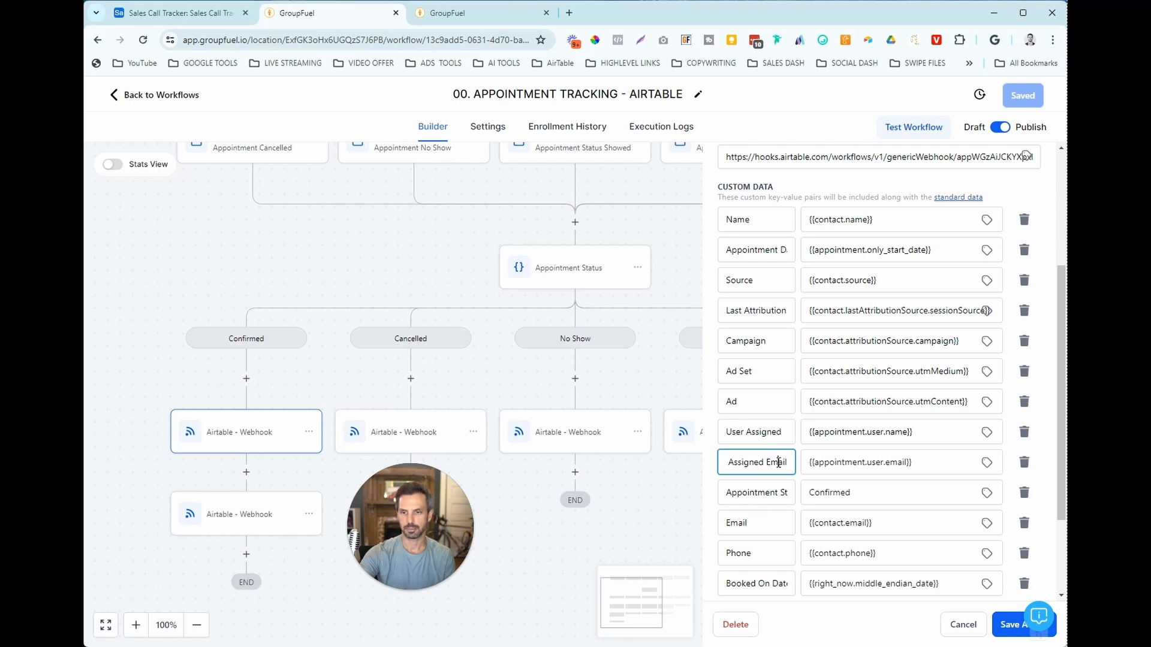
{"action": "left_click", "coordinate": [986, 463]}
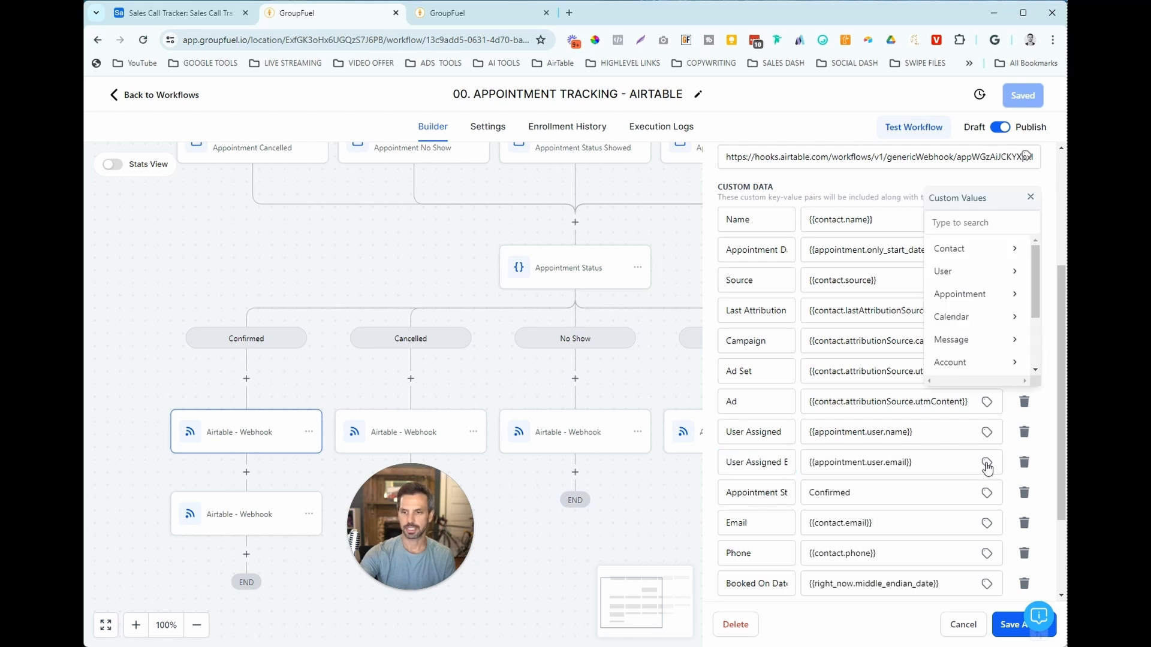
{"action": "left_click", "coordinate": [1015, 294]}
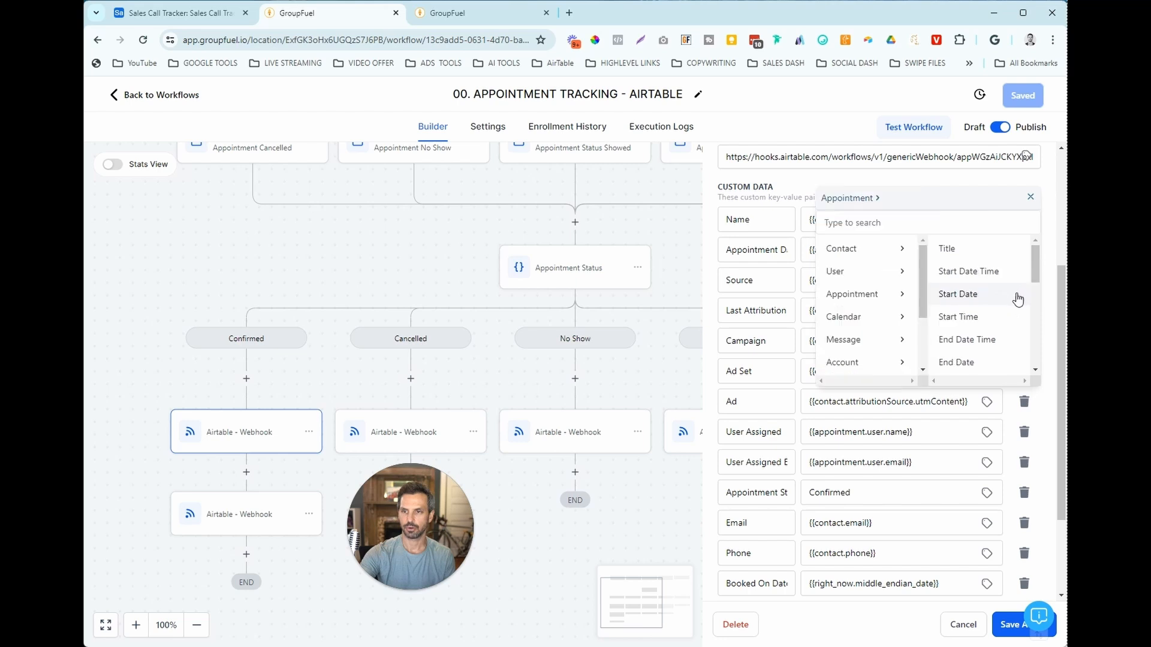
{"action": "scroll", "coordinate": [1024, 360], "scroll_direction": "down", "scroll_amount": 5}
{"action": "left_click", "coordinate": [1017, 366]}
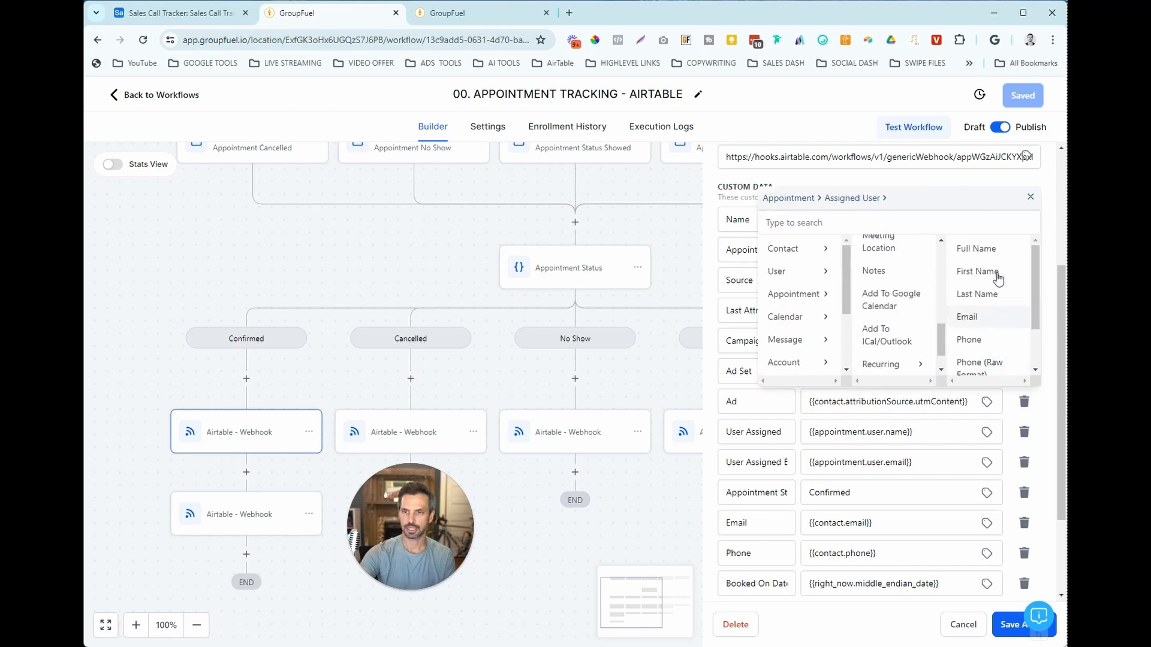
{"action": "left_click", "coordinate": [1029, 199]}
Examine the Appointment Status key and its fixed value Confirmed in the webhook's custom data
{"action": "scroll", "coordinate": [761, 442], "scroll_direction": "down", "scroll_amount": 1}
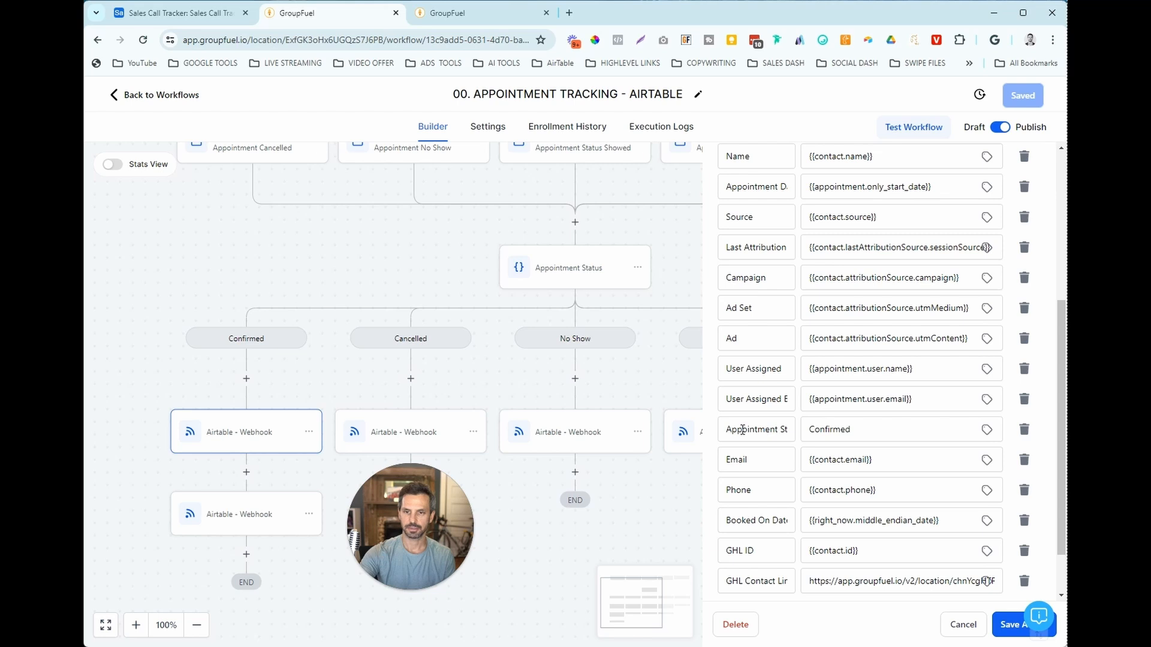
{"action": "left_click_drag", "start_coordinate": [743, 430], "coordinate": [792, 433]}
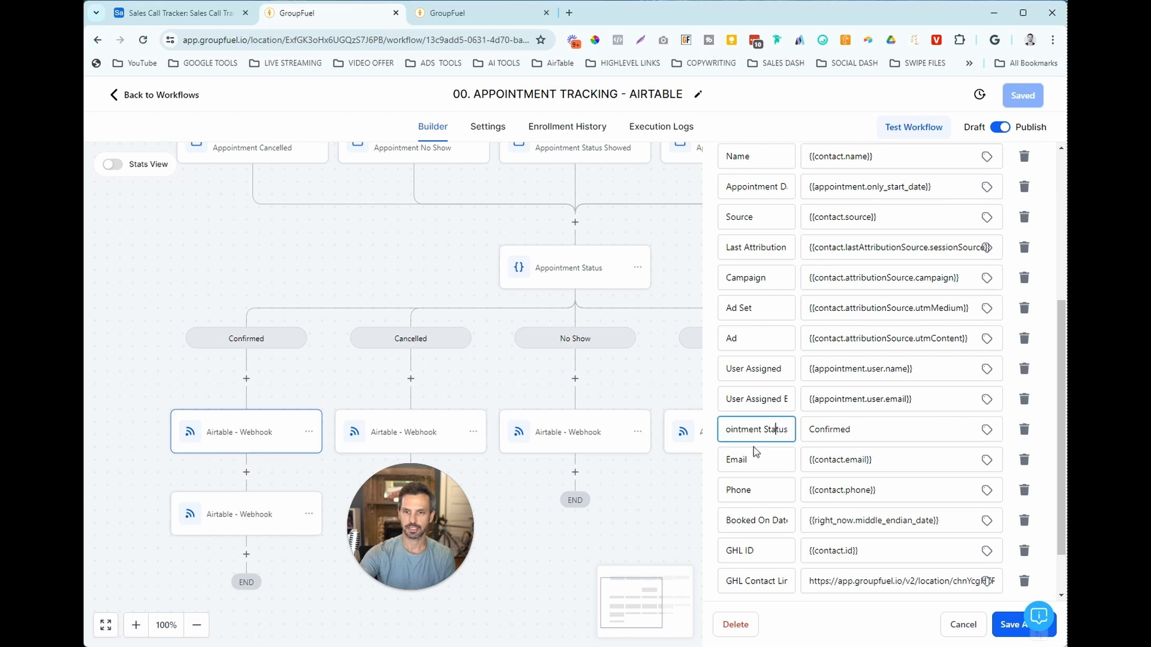
{"action": "left_click_drag", "start_coordinate": [863, 429], "coordinate": [807, 432]}
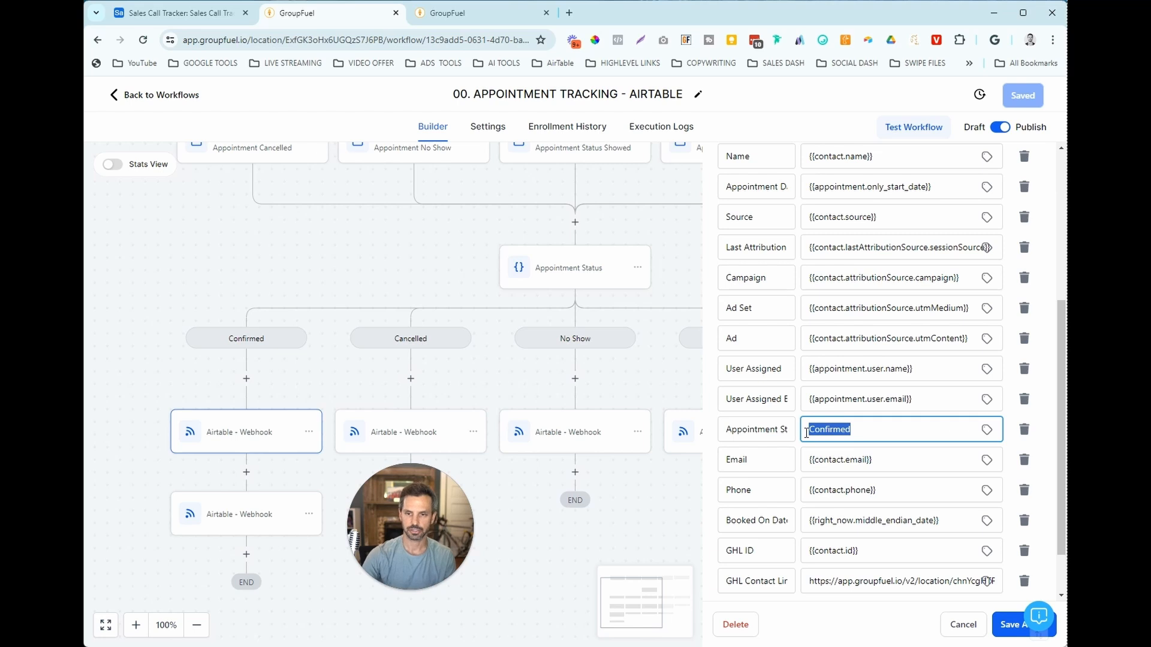
{"action": "left_click", "coordinate": [805, 429]}
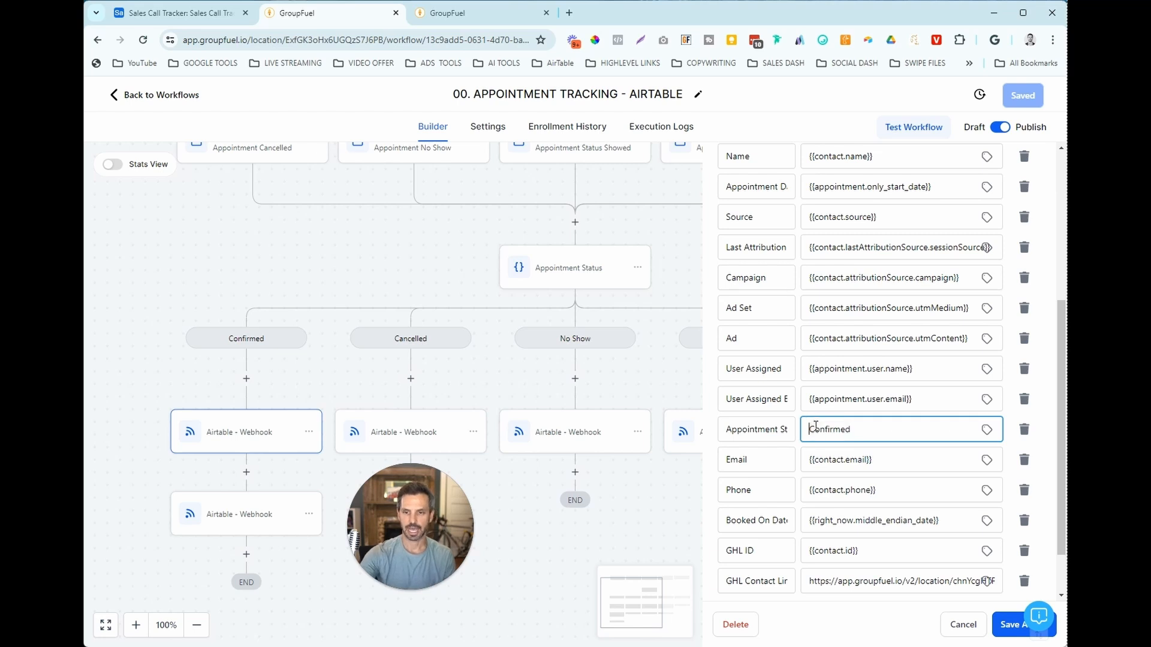
Switch to Airtable's Sales Call Tracking table and capitalize the first two Status field options as Confirmed and Cancelled, saving the field
{"action": "left_click", "coordinate": [217, 18]}
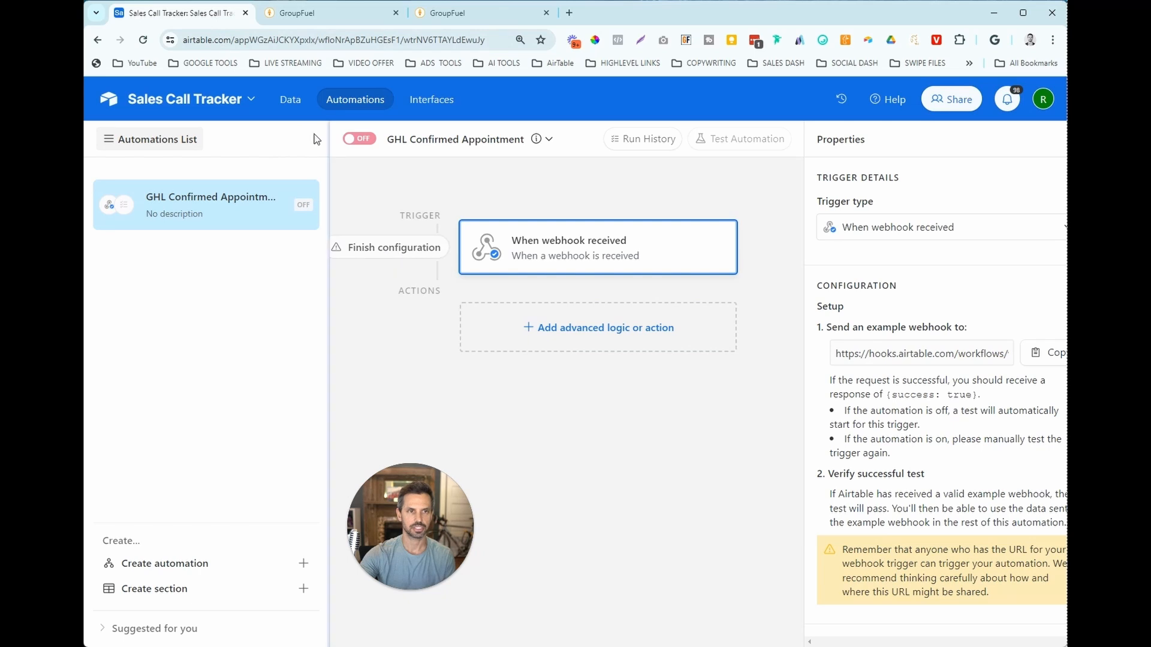
{"action": "left_click", "coordinate": [291, 105]}
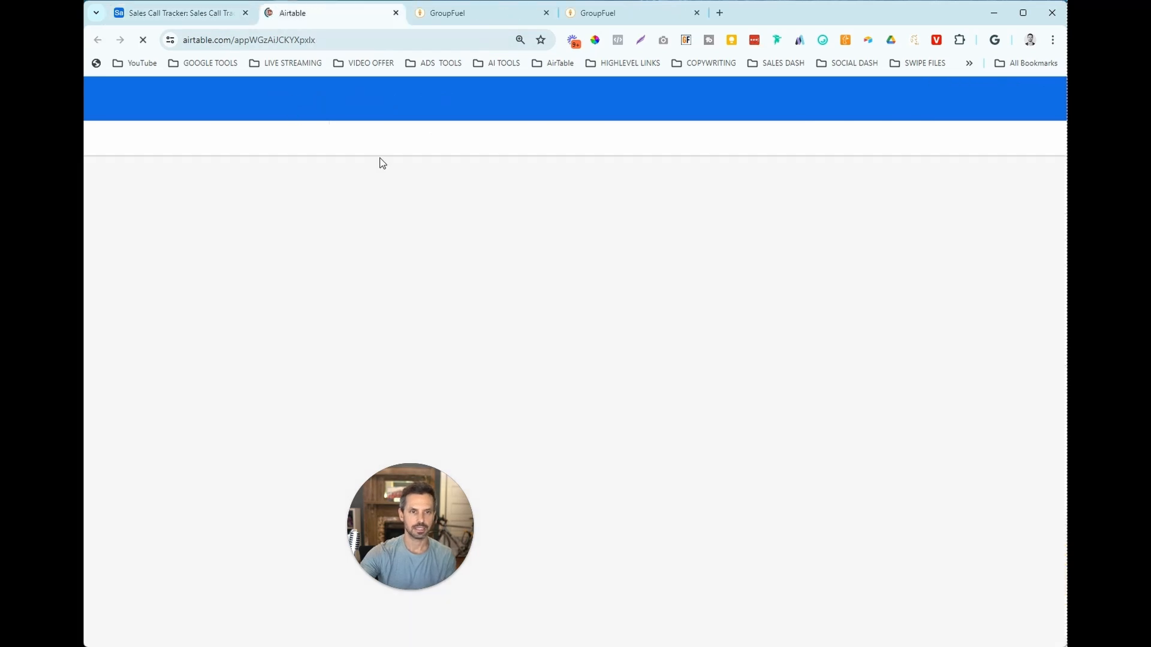
{"action": "left_click", "coordinate": [662, 195]}
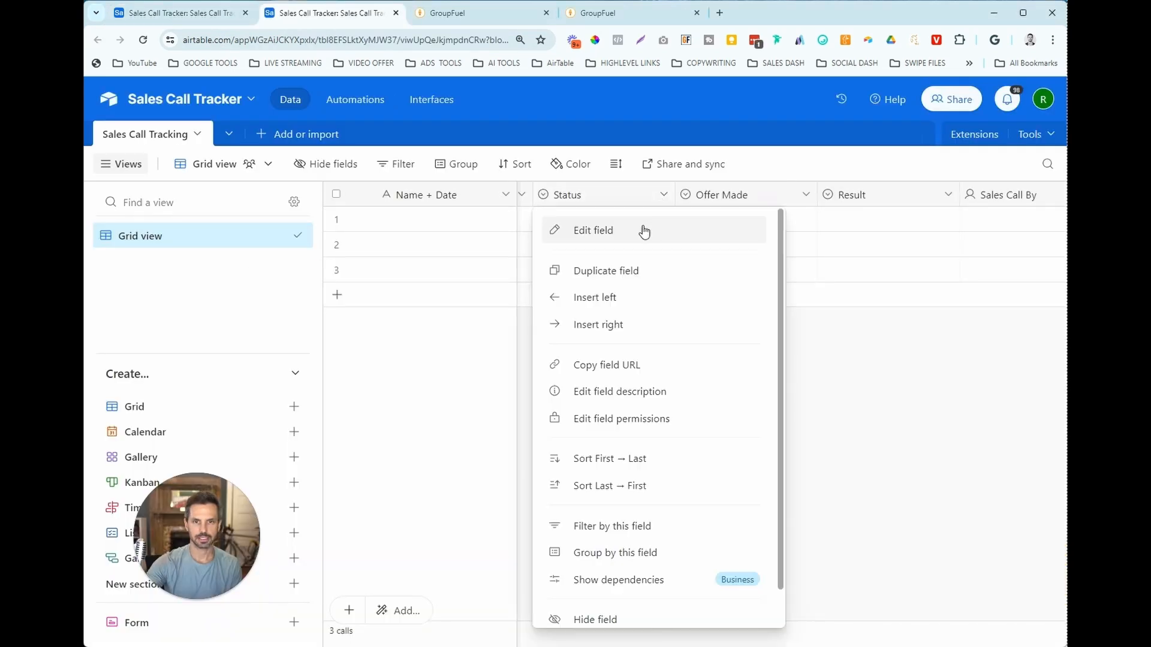
{"action": "left_click", "coordinate": [596, 228]}
{"action": "left_click", "coordinate": [577, 388]}
{"action": "key", "text": "BackSpace"}
{"action": "type", "text": "C"}
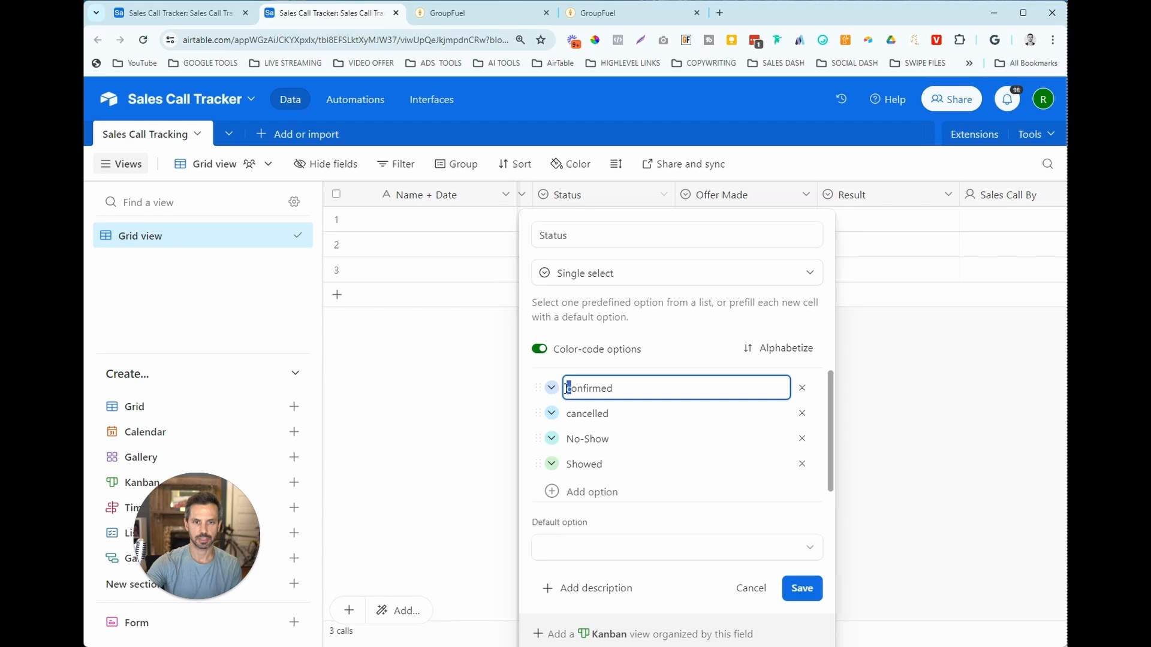
{"action": "left_click", "coordinate": [577, 413]}
{"action": "key", "text": "BackSpace"}
{"action": "type", "text": "C"}
{"action": "left_click", "coordinate": [801, 588]}
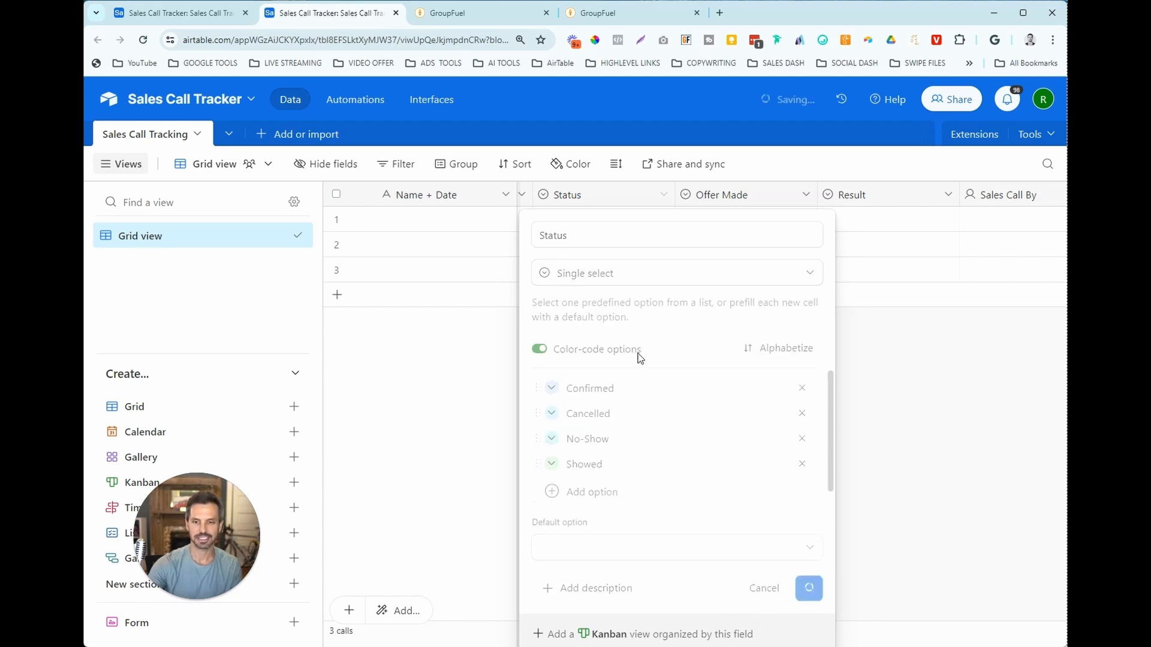
Return to the GroupFuel workflow and review the webhook's Appointment Status value and the Email key
{"action": "key", "text": "ctrl+Tab"}
{"action": "left_click_drag", "start_coordinate": [858, 433], "coordinate": [820, 431]}
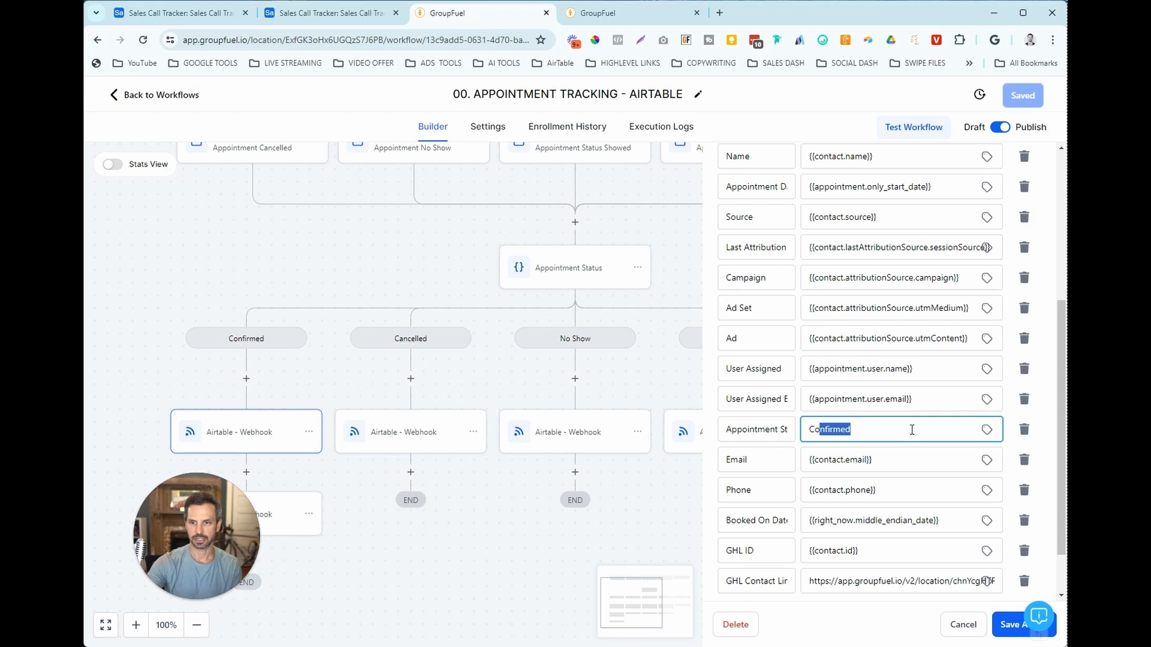
{"action": "scroll", "coordinate": [796, 406], "scroll_direction": "down", "scroll_amount": 1}
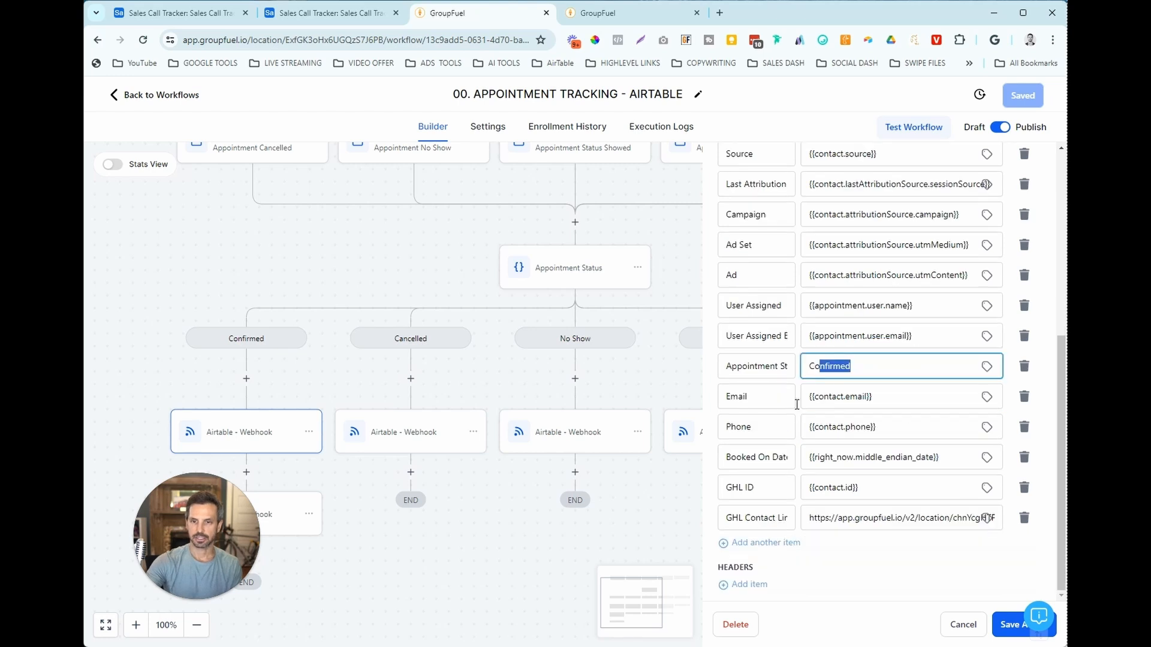
{"action": "left_click", "coordinate": [748, 398]}
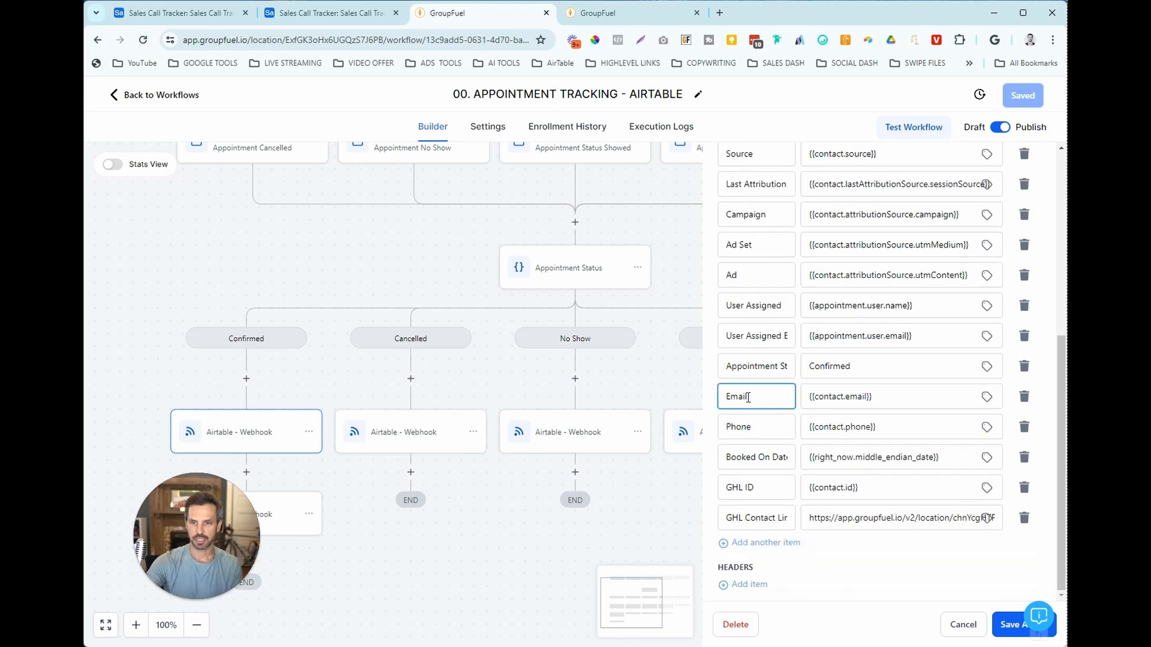
{"action": "left_click_drag", "start_coordinate": [751, 398], "coordinate": [723, 400]}
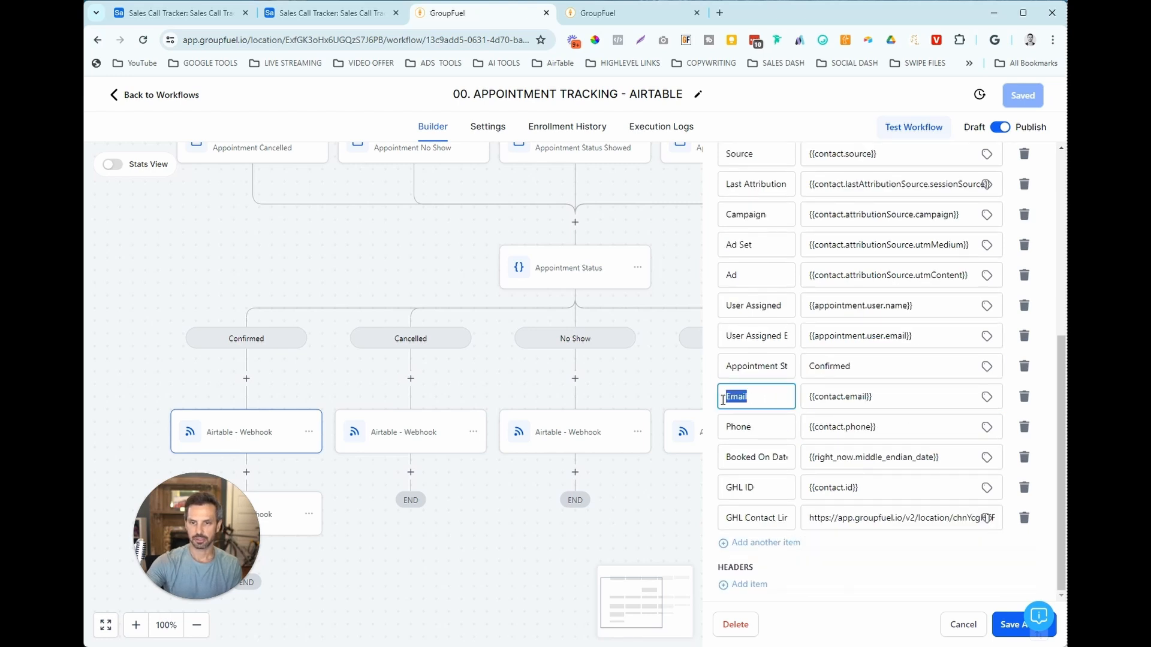
Examine the Email and Phone keys and look at their matching custom values under Contact, closing the custom values list
{"action": "left_click", "coordinate": [986, 397]}
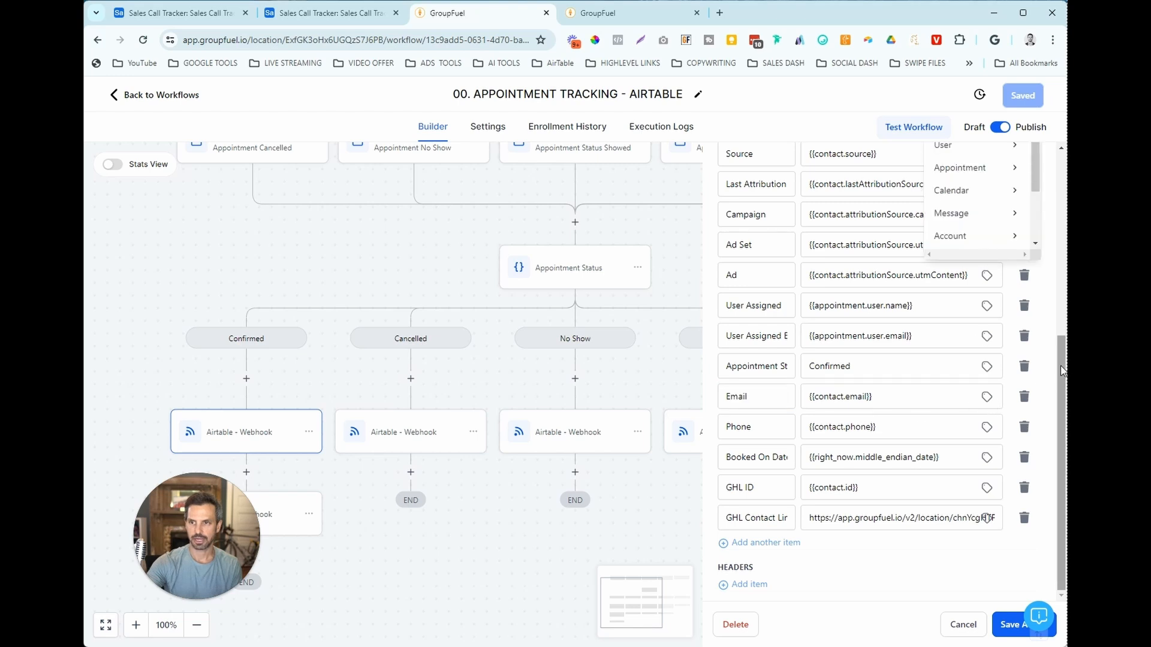
{"action": "scroll", "coordinate": [981, 240], "scroll_direction": "up", "scroll_amount": 3}
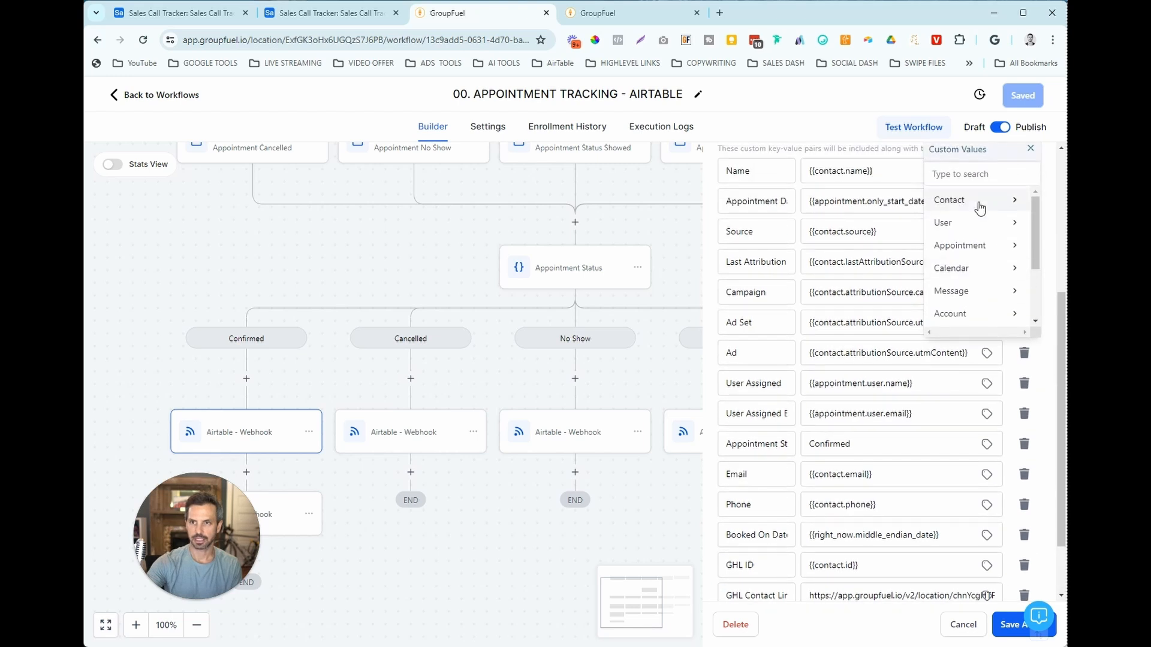
{"action": "left_click", "coordinate": [981, 208]}
{"action": "left_click", "coordinate": [777, 500]}
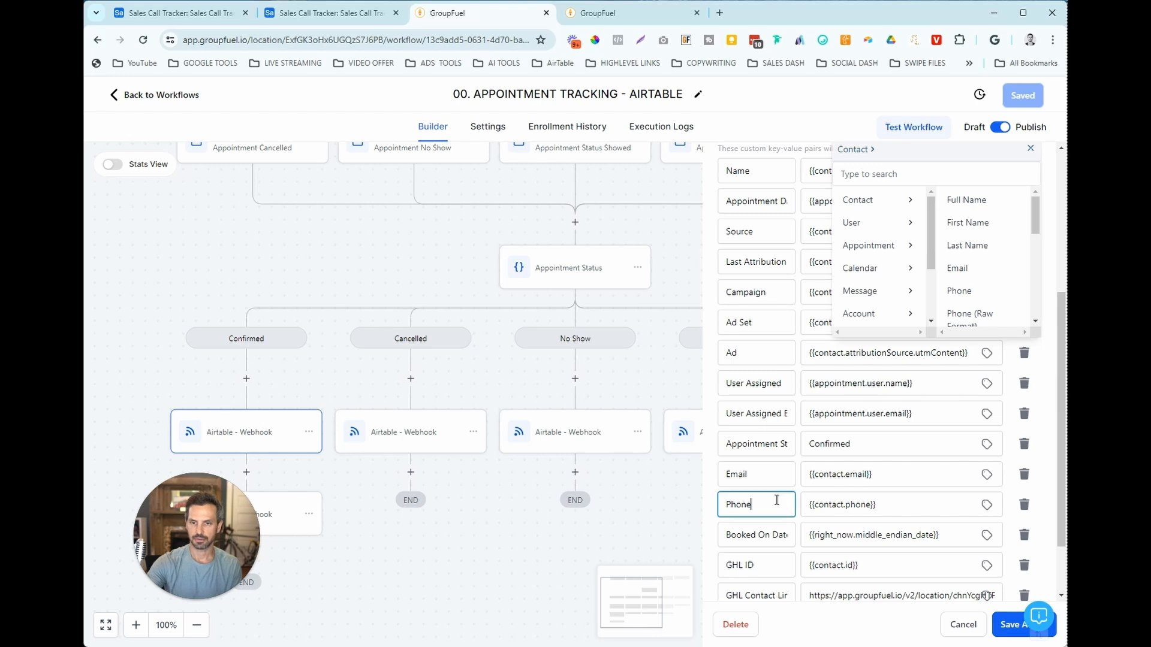
{"action": "left_click_drag", "start_coordinate": [773, 502], "coordinate": [720, 507]}
{"action": "left_click", "coordinate": [986, 508]}
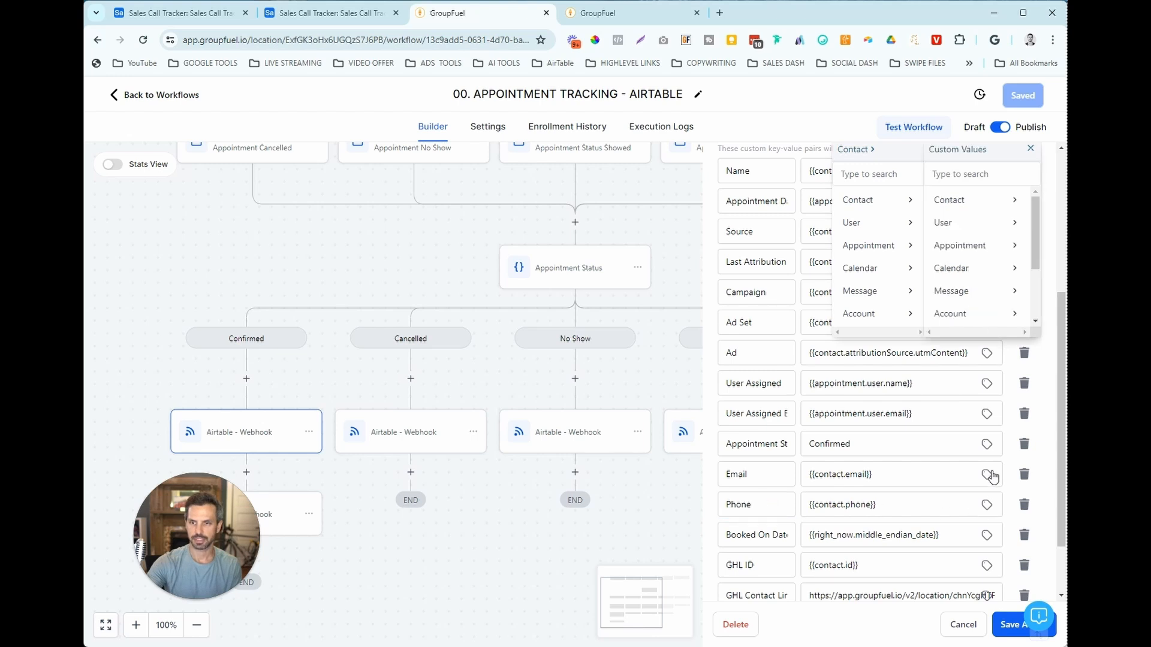
{"action": "left_click", "coordinate": [971, 201]}
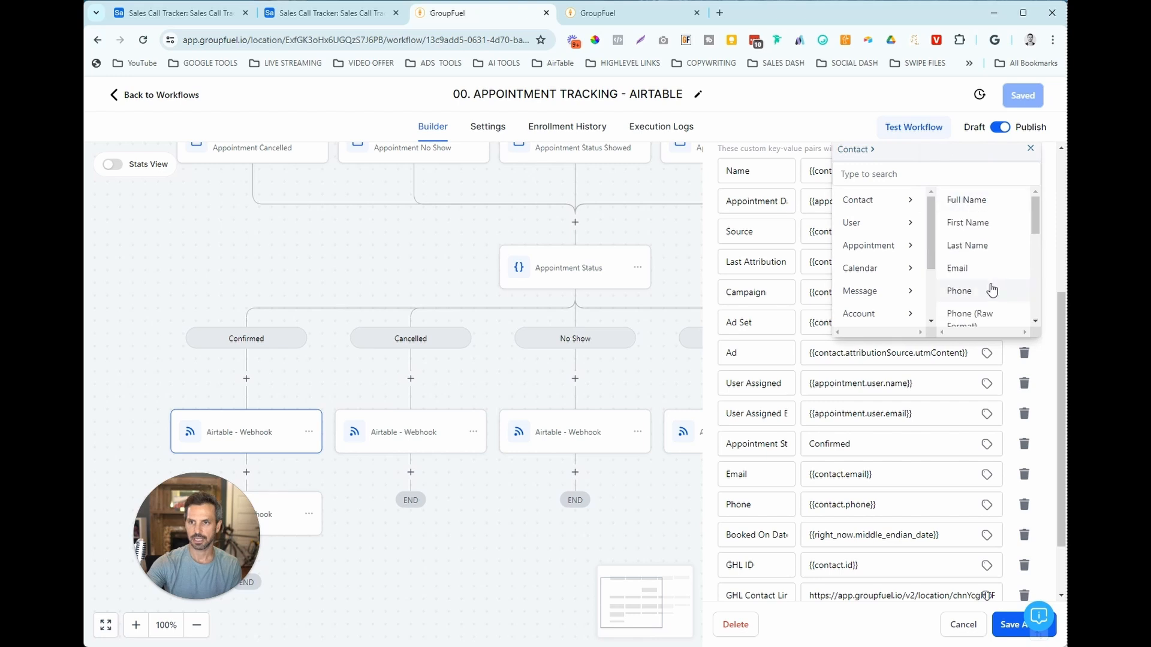
{"action": "left_click", "coordinate": [1032, 150]}
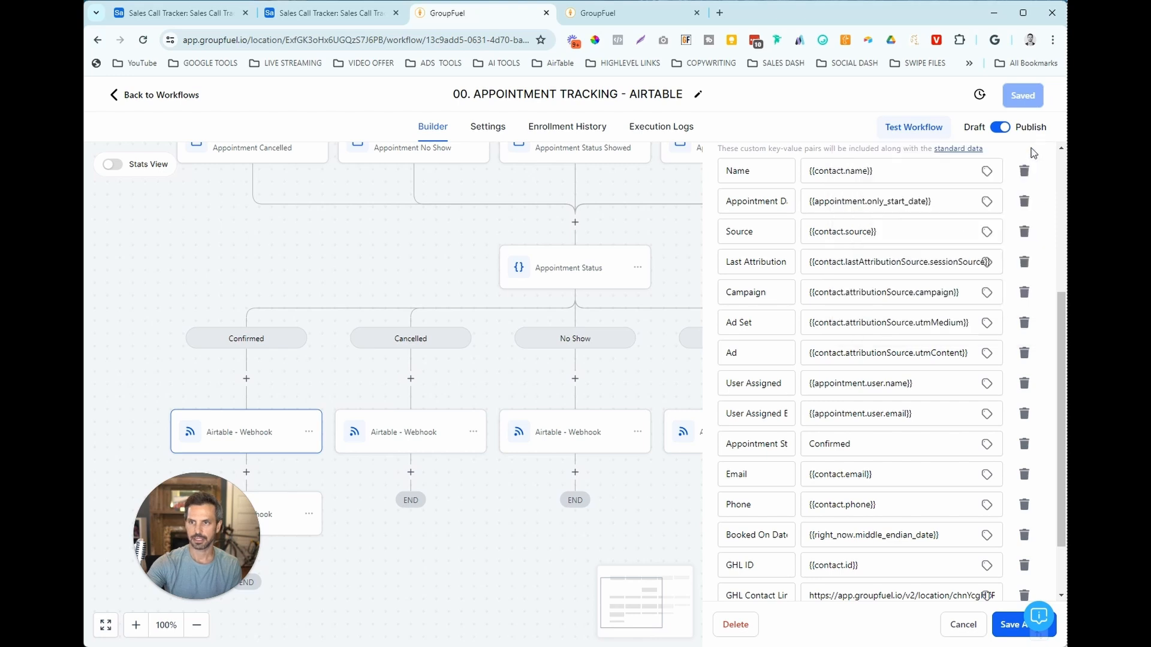
Examine the Booked On Date key and look at the Date (Month/Day/Year) value under Right Now, closing the custom values list
{"action": "scroll", "coordinate": [926, 463], "scroll_direction": "down", "scroll_amount": 1}
{"action": "left_click_drag", "start_coordinate": [749, 472], "coordinate": [720, 479]}
{"action": "left_click", "coordinate": [775, 472]}
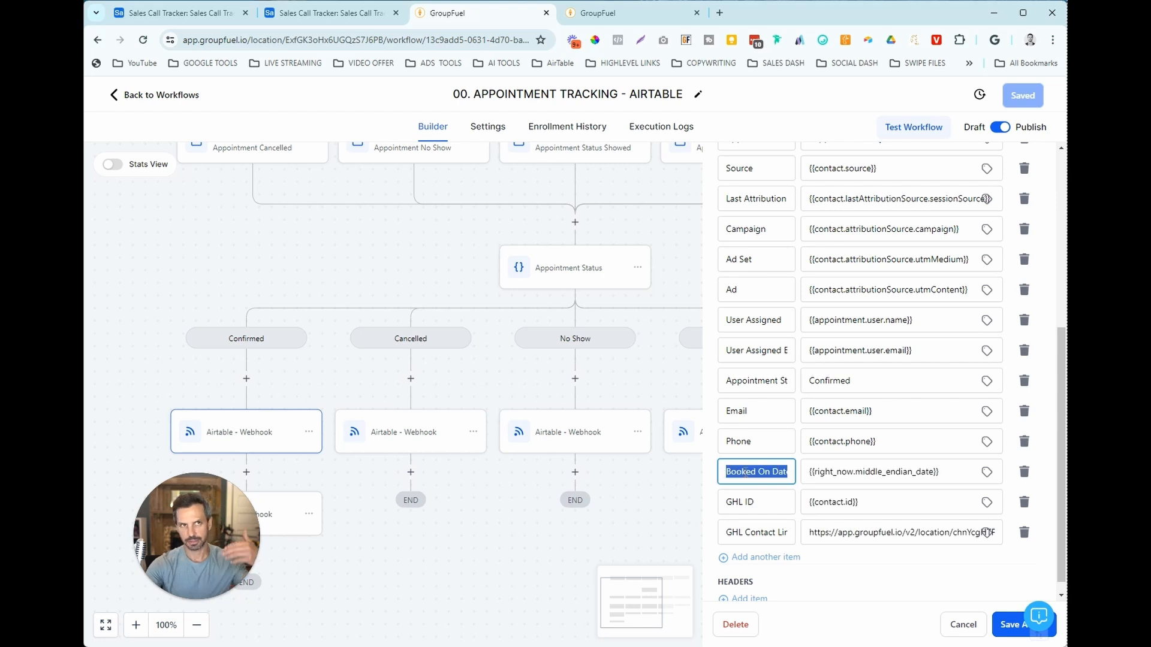
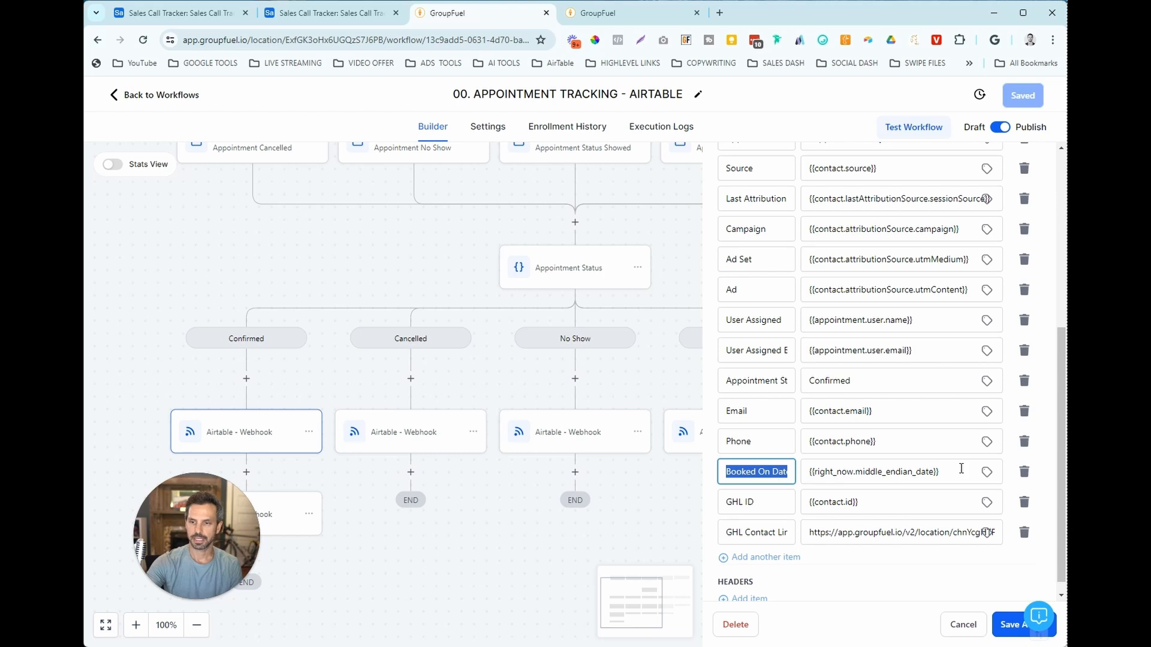
{"action": "left_click", "coordinate": [986, 473]}
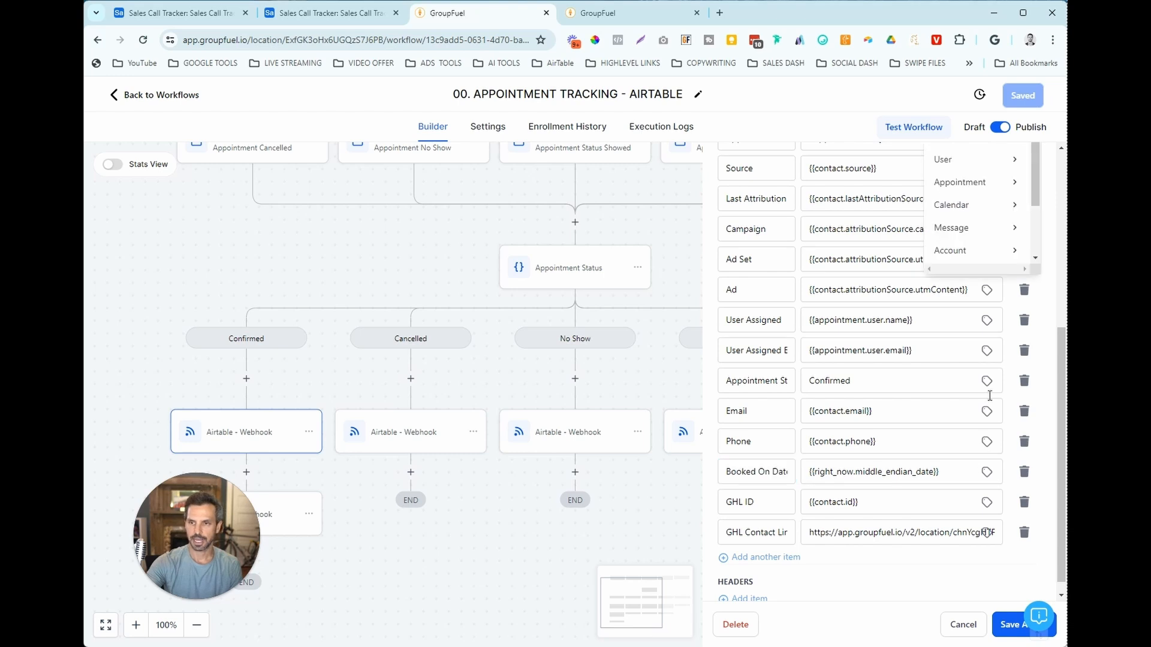
{"action": "scroll", "coordinate": [1019, 210], "scroll_direction": "down", "scroll_amount": 3}
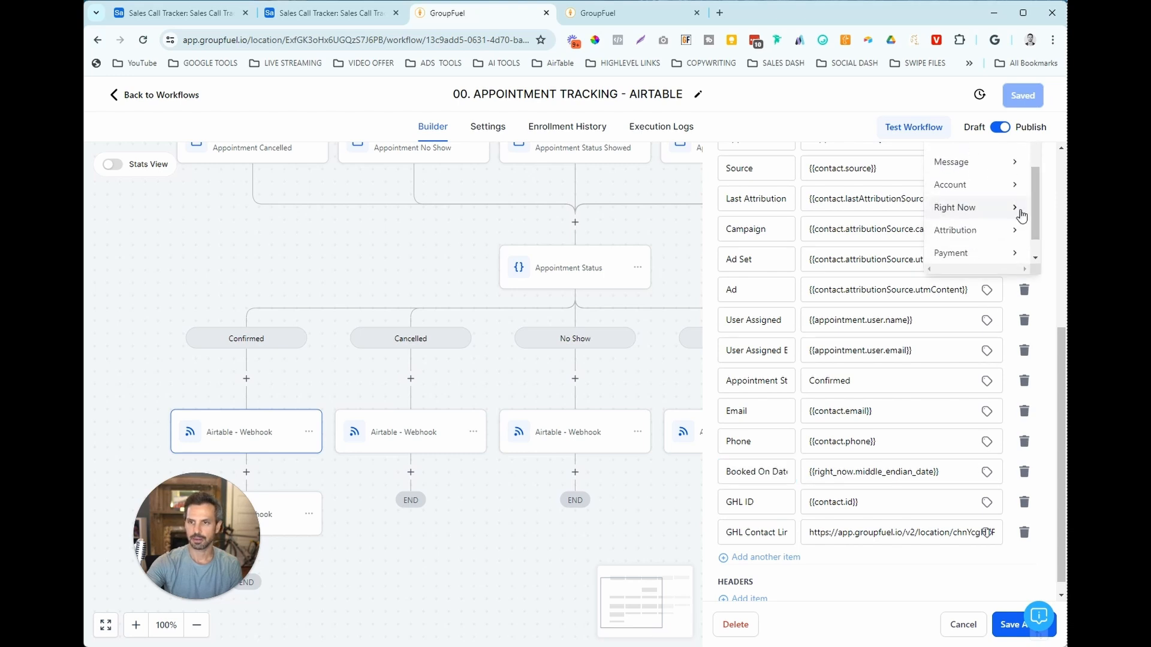
{"action": "left_click", "coordinate": [990, 213]}
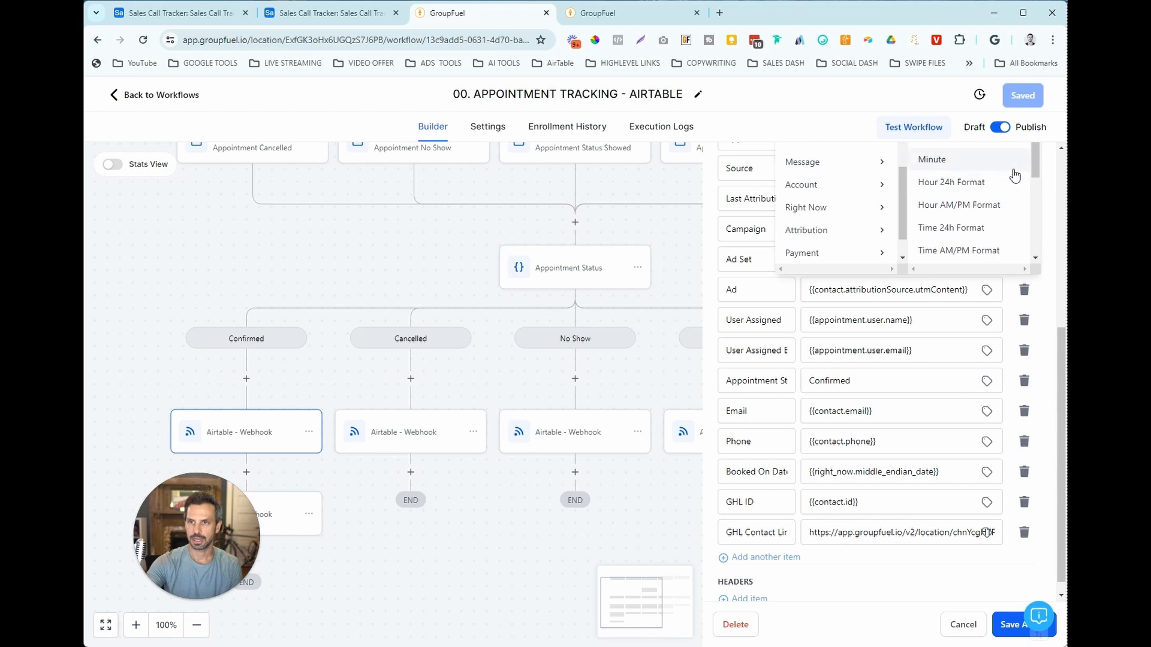
{"action": "left_click_drag", "start_coordinate": [1033, 171], "coordinate": [1034, 256]}
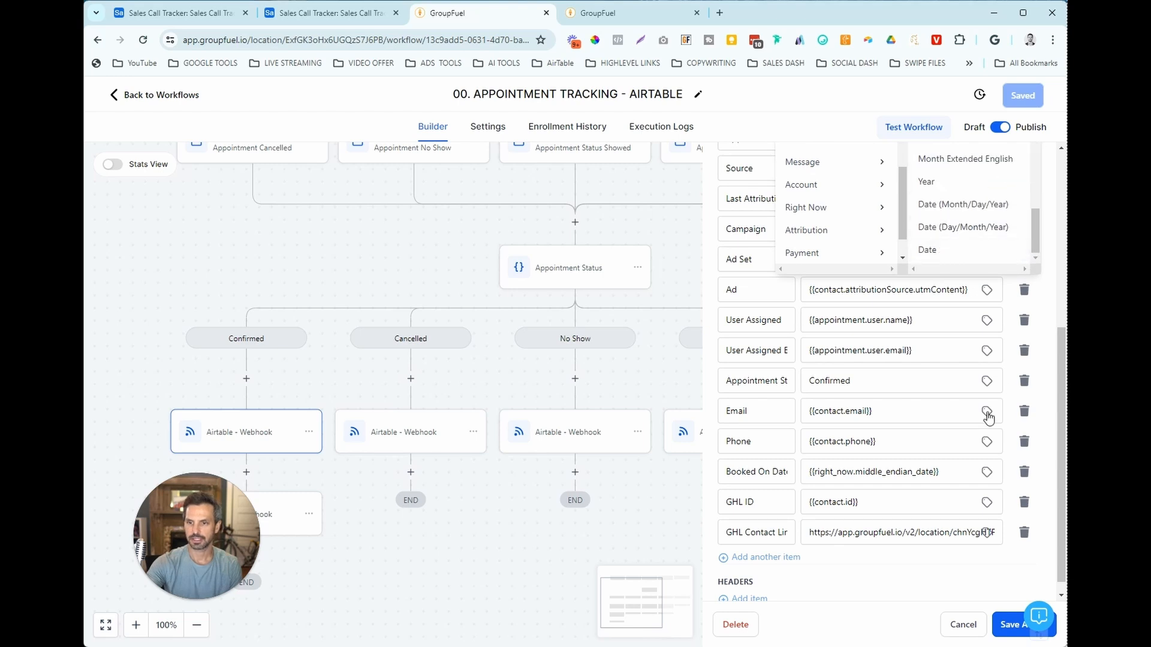
{"action": "left_click", "coordinate": [925, 473]}
{"action": "left_click_drag", "start_coordinate": [1059, 312], "coordinate": [1056, 244]}
{"action": "left_click", "coordinate": [1026, 249]}
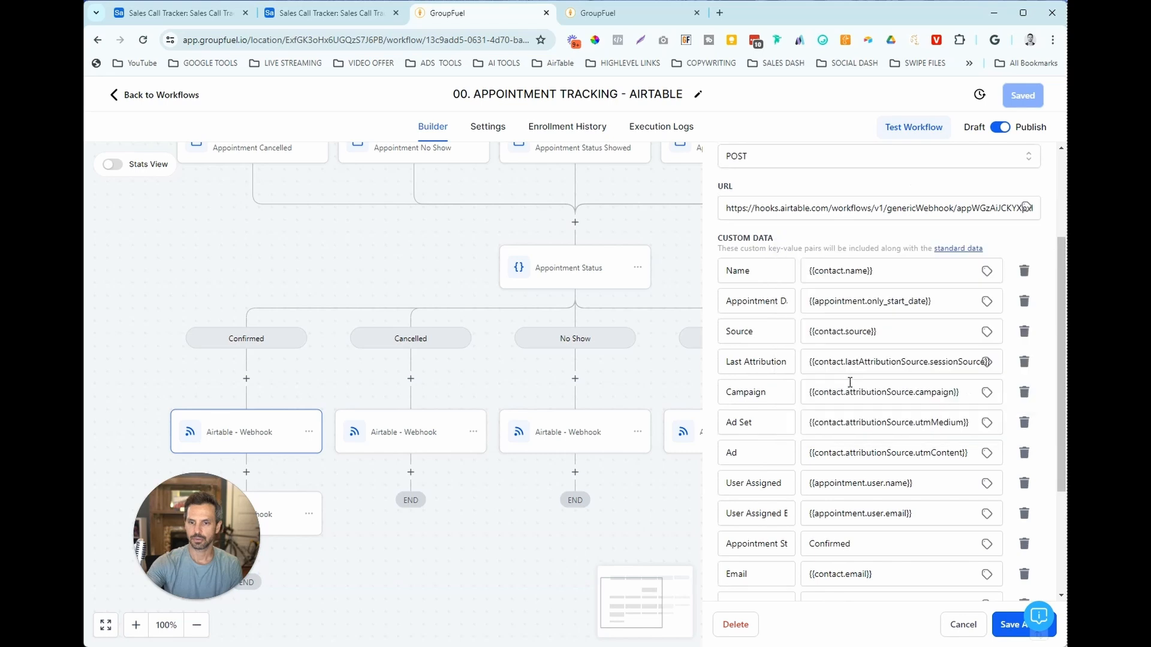
Examine the GHL ID key and look at the ID value among the Contact custom values
{"action": "scroll", "coordinate": [852, 384], "scroll_direction": "down", "scroll_amount": 3}
{"action": "left_click", "coordinate": [777, 486]}
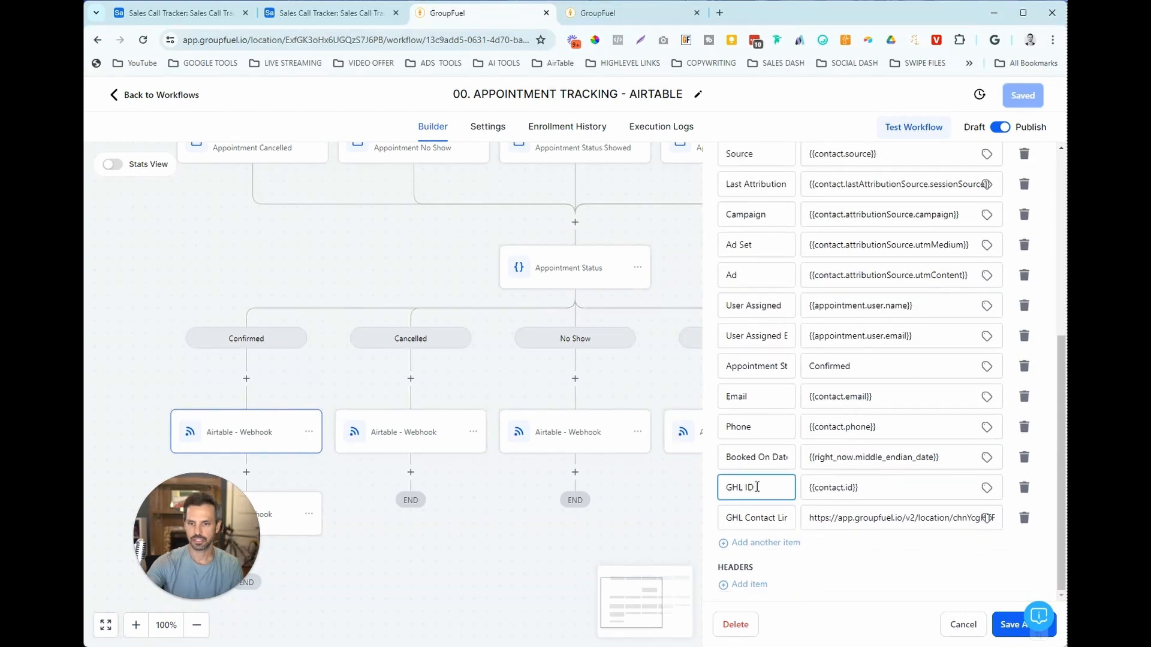
{"action": "scroll", "coordinate": [769, 392], "scroll_direction": "up", "scroll_amount": 1}
{"action": "scroll", "coordinate": [769, 392], "scroll_direction": "up", "scroll_amount": 2}
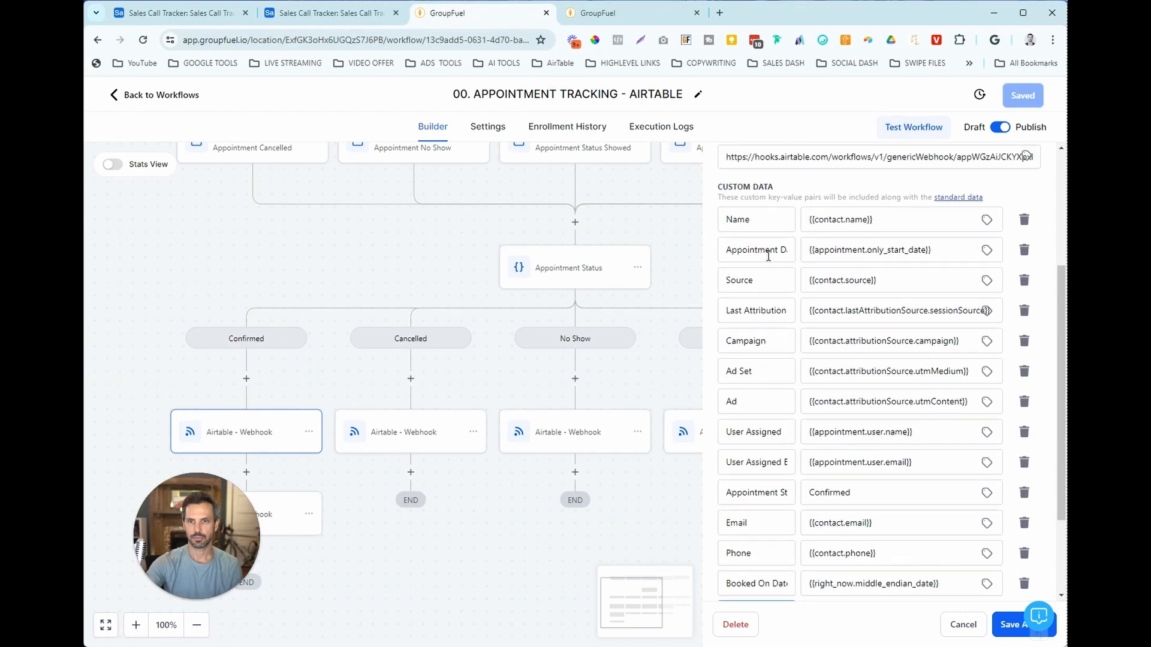
{"action": "scroll", "coordinate": [771, 270], "scroll_direction": "down", "scroll_amount": 3}
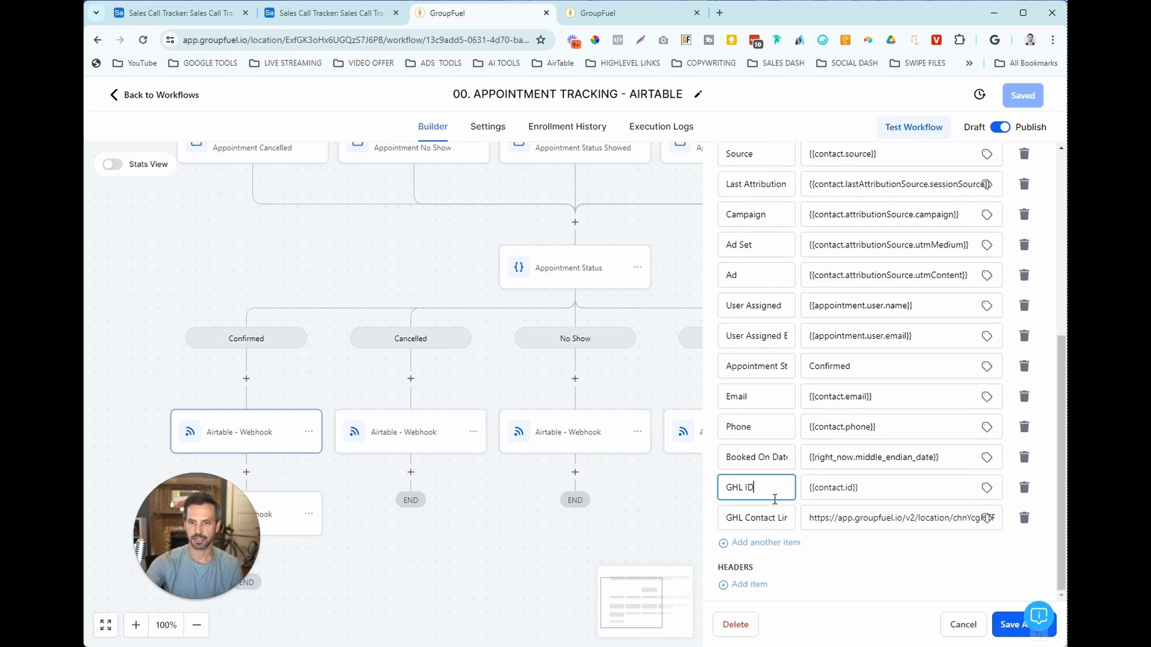
{"action": "left_click_drag", "start_coordinate": [767, 491], "coordinate": [720, 488]}
{"action": "left_click", "coordinate": [987, 488]}
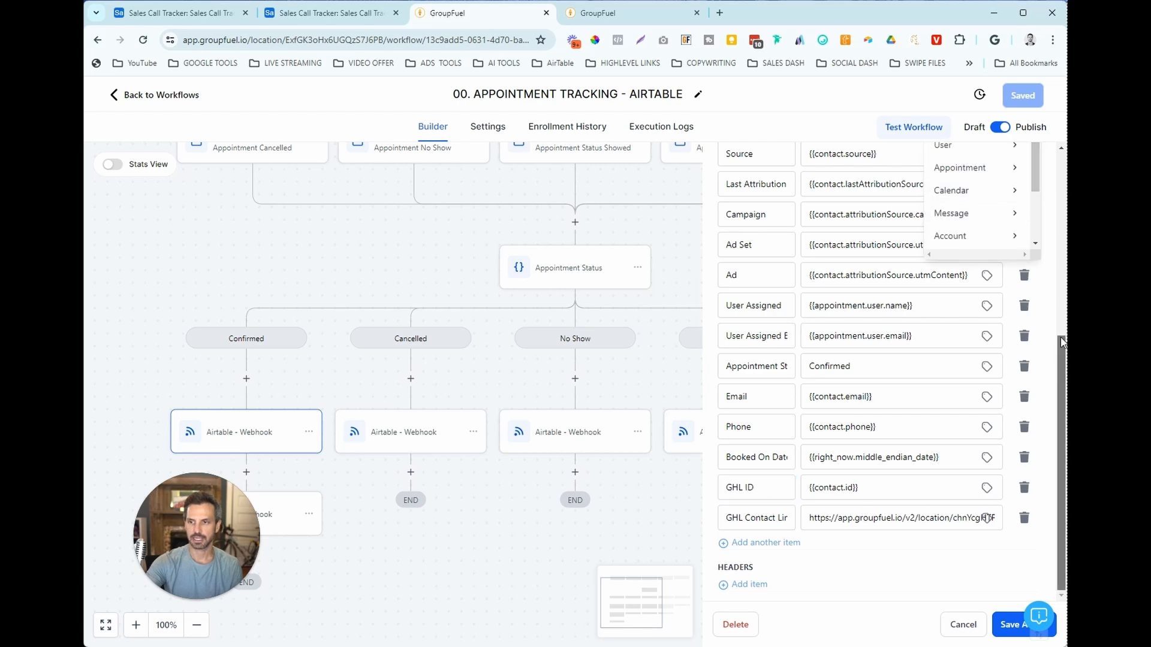
{"action": "scroll", "coordinate": [978, 197], "scroll_direction": "up", "scroll_amount": 1}
{"action": "left_click", "coordinate": [978, 197]}
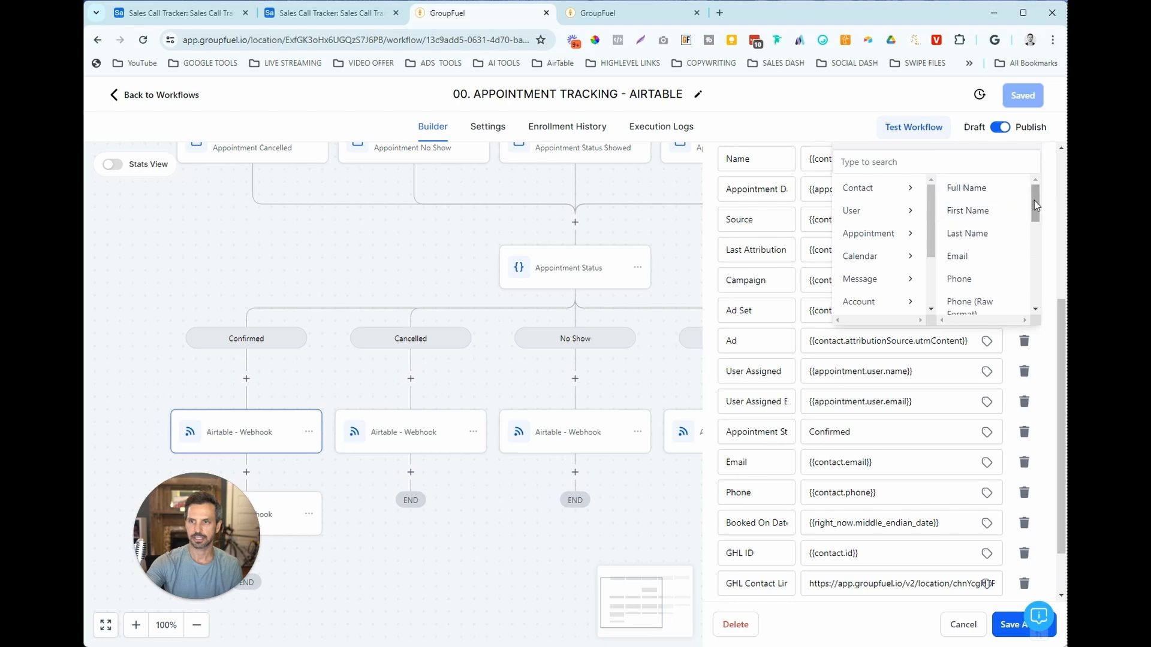
{"action": "left_click_drag", "start_coordinate": [1035, 204], "coordinate": [1040, 287]}
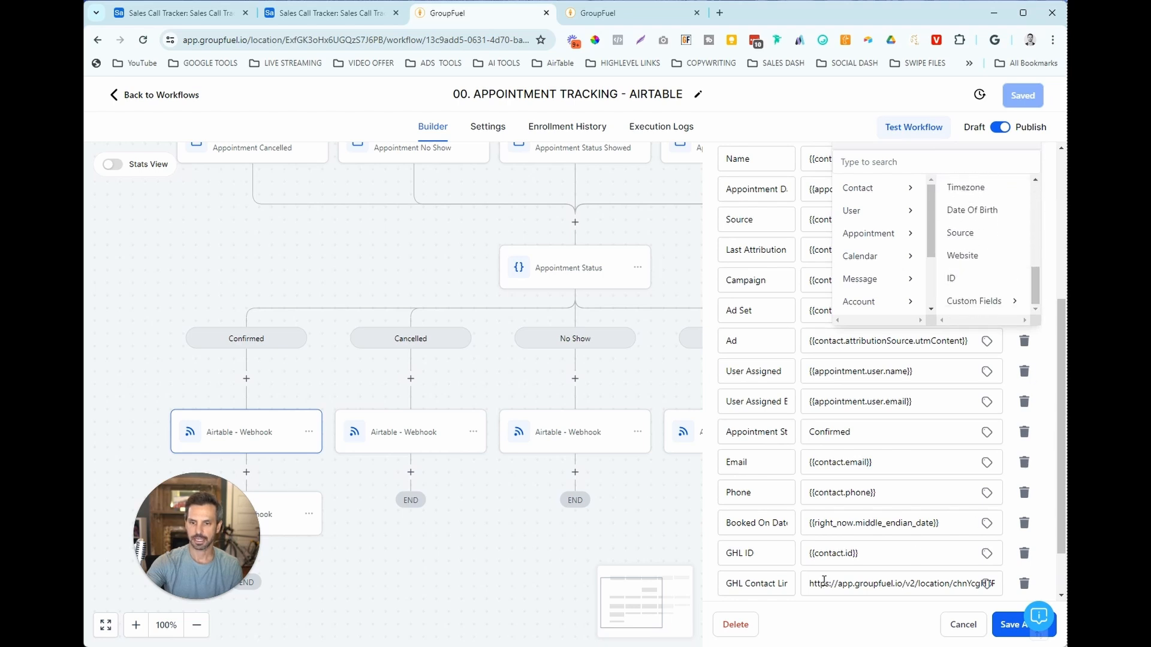
Examine the GHL Contact Link key and its contact detail URL through to the {{contact.id}} placeholder
{"action": "scroll", "coordinate": [824, 581], "scroll_direction": "down", "scroll_amount": 1}
{"action": "left_click", "coordinate": [759, 516]}
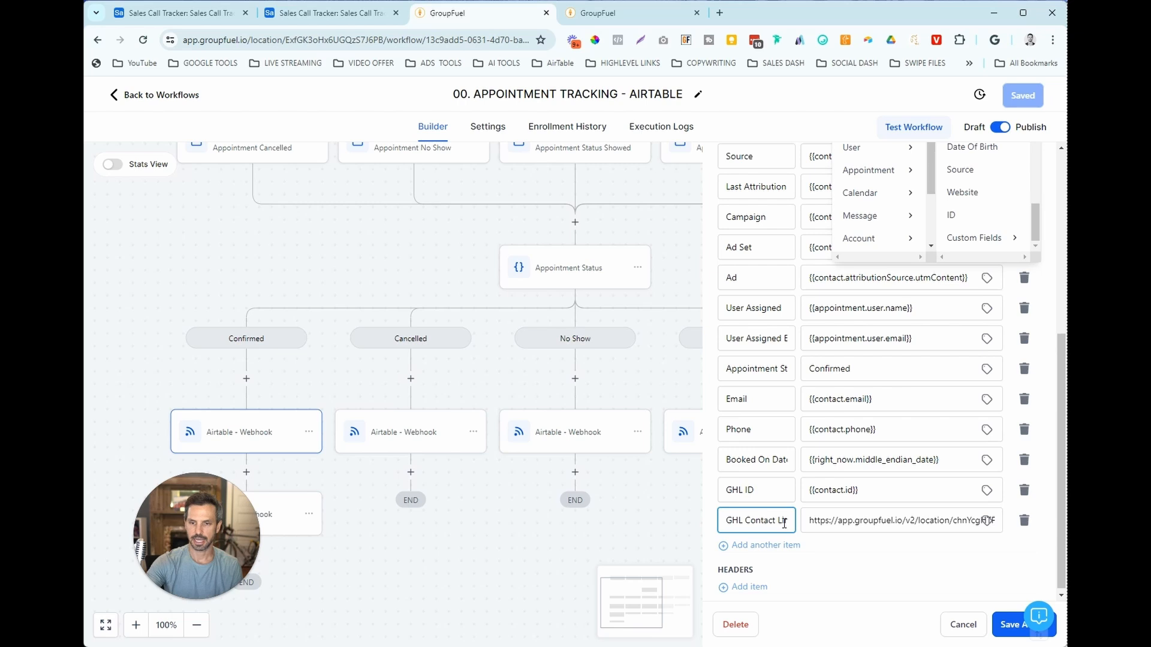
{"action": "mouse_move", "coordinate": [784, 523]}
{"action": "left_mouse_down"}
{"action": "mouse_move", "coordinate": [990, 539]}
{"action": "mouse_move", "coordinate": [961, 520]}
{"action": "mouse_move", "coordinate": [762, 523]}
{"action": "left_mouse_up"}
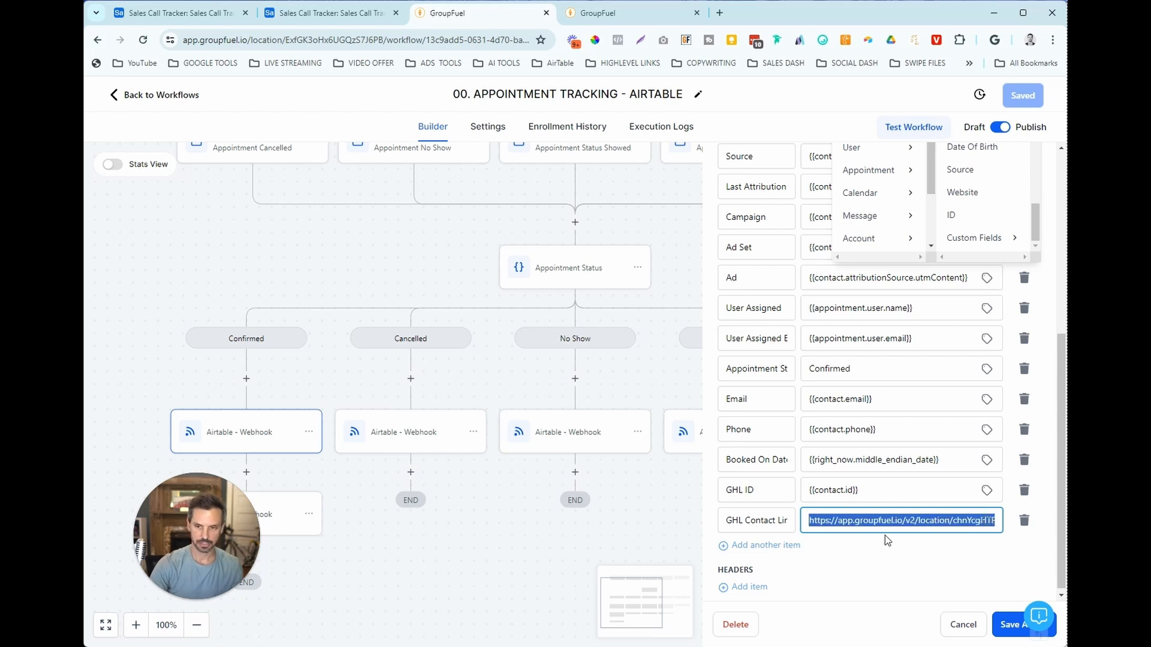
{"action": "left_click_drag", "start_coordinate": [899, 522], "coordinate": [948, 528]}
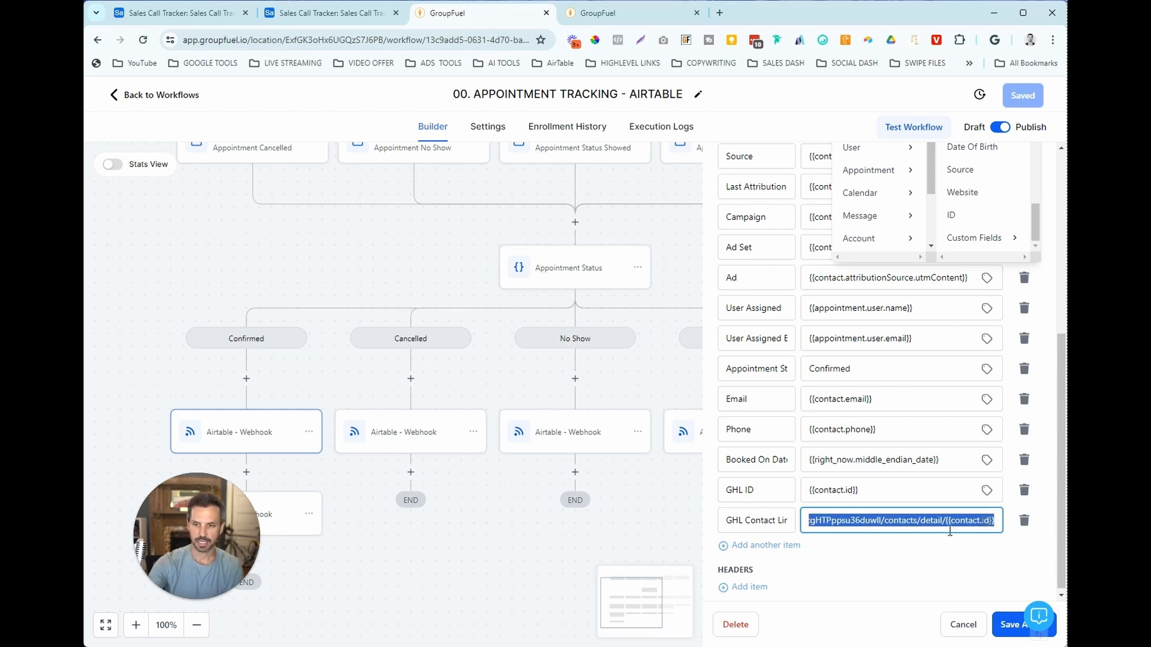
{"action": "left_click", "coordinate": [947, 521]}
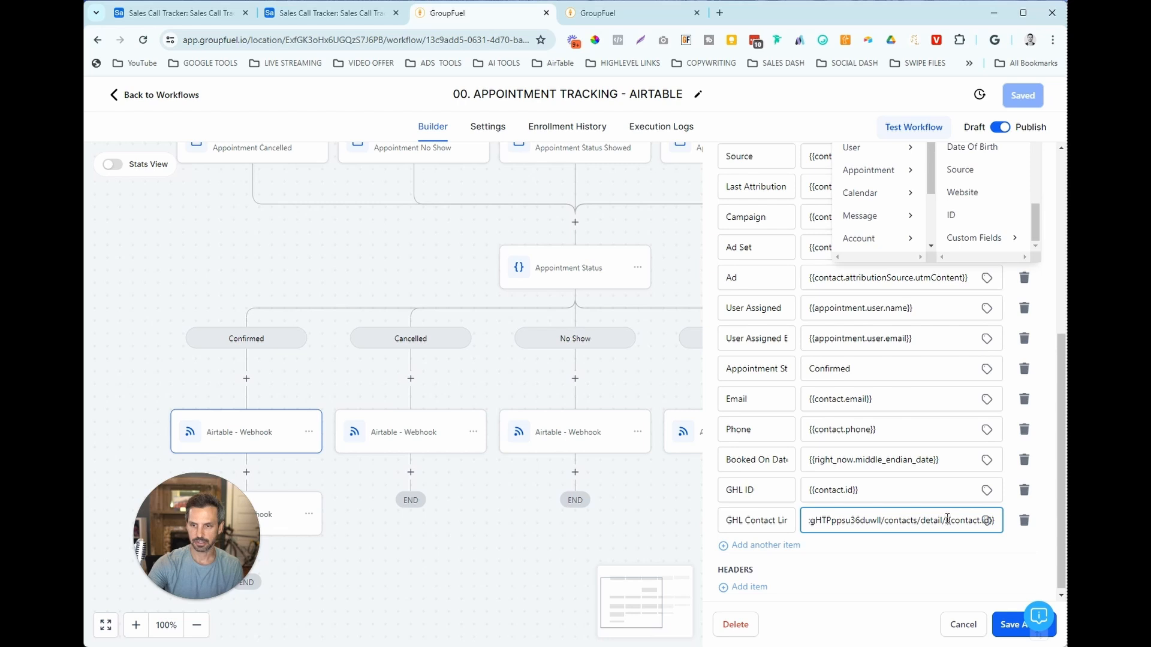
{"action": "left_click_drag", "start_coordinate": [953, 521], "coordinate": [995, 529]}
{"action": "left_click", "coordinate": [963, 543]}
{"action": "left_click", "coordinate": [980, 523]}
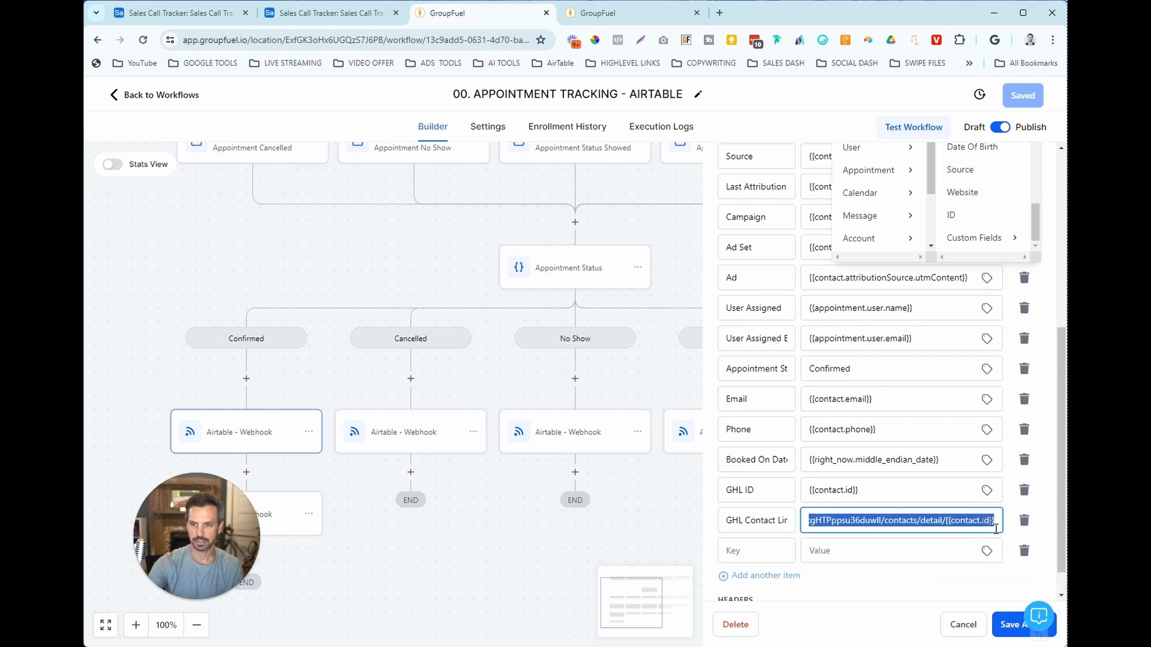
{"action": "left_click", "coordinate": [946, 522]}
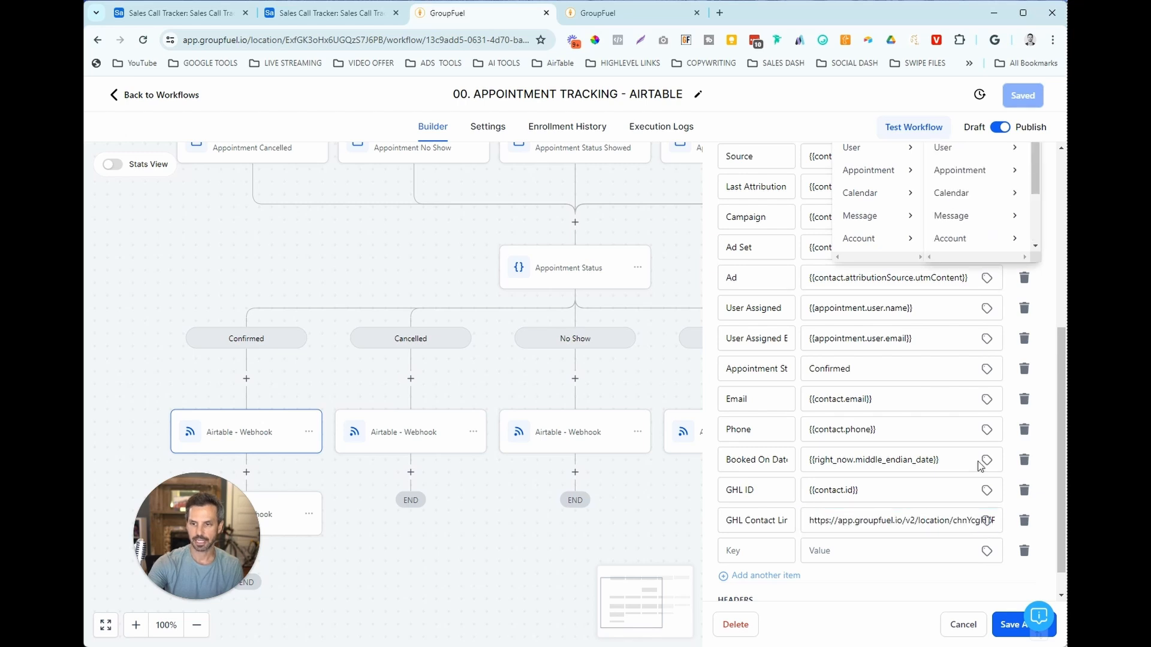
Look at the Contact ID custom value for the GHL Contact Link and close the custom values list
{"action": "scroll", "coordinate": [971, 216], "scroll_direction": "up", "scroll_amount": 5}
{"action": "left_click", "coordinate": [1009, 251]}
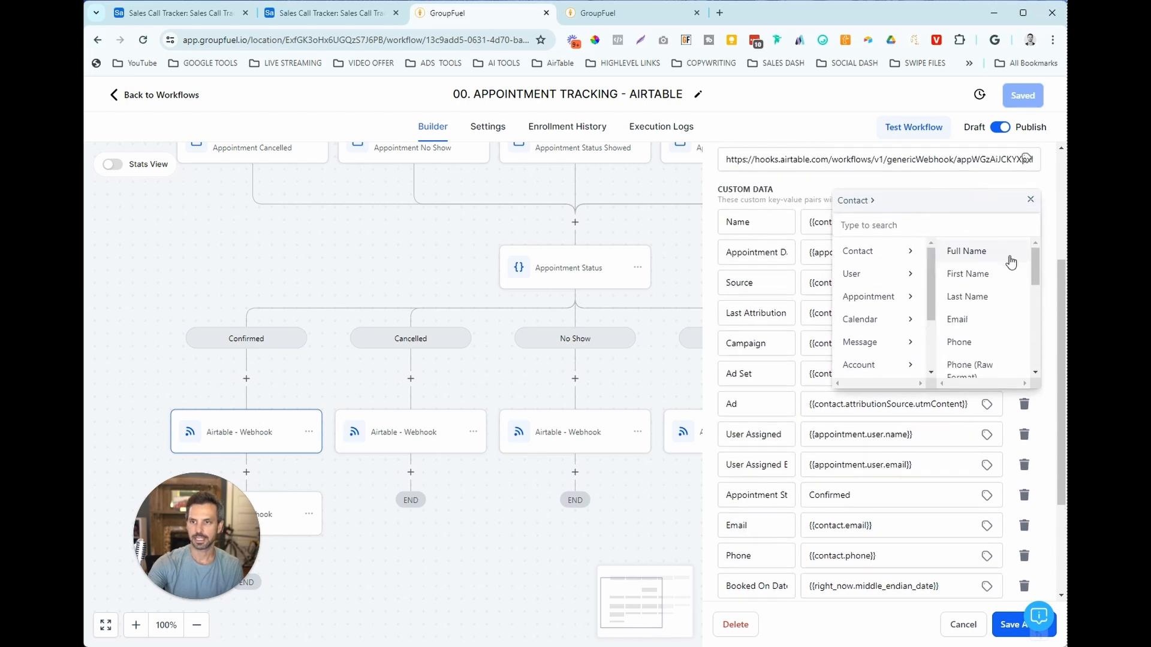
{"action": "left_click_drag", "start_coordinate": [1033, 264], "coordinate": [1027, 375]}
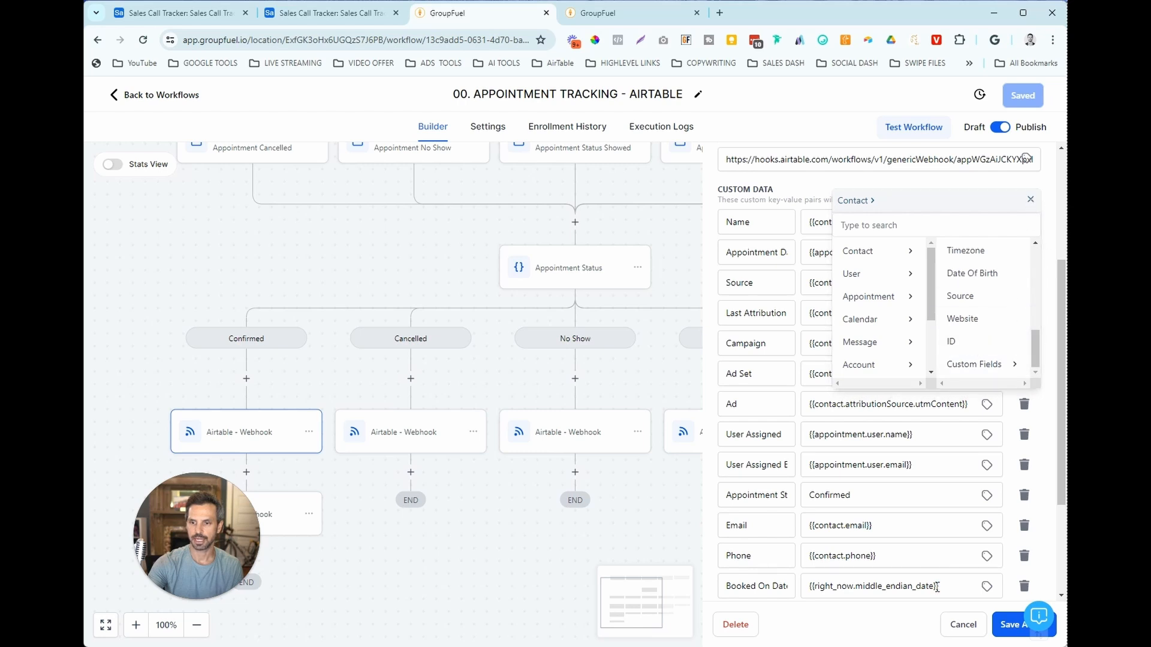
{"action": "scroll", "coordinate": [937, 588], "scroll_direction": "down", "scroll_amount": 1}
{"action": "scroll", "coordinate": [959, 419], "scroll_direction": "up", "scroll_amount": 2}
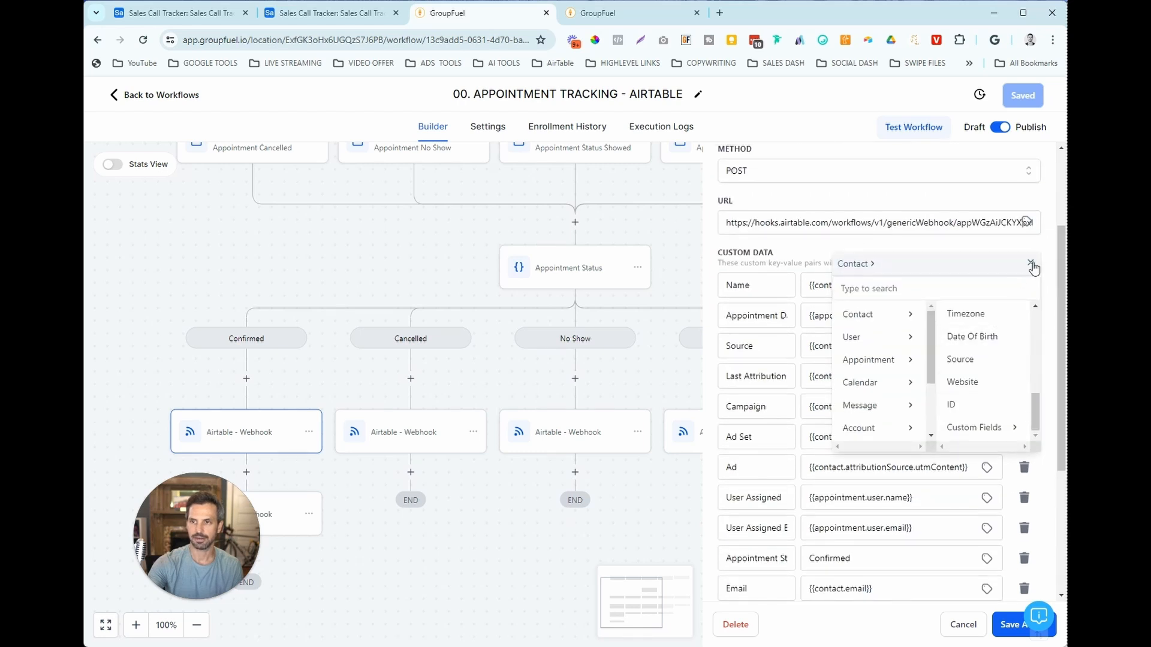
{"action": "left_click", "coordinate": [1031, 265]}
Remove the blank custom data item and save the Confirmed branch's webhook action
{"action": "scroll", "coordinate": [949, 367], "scroll_direction": "down", "scroll_amount": 4}
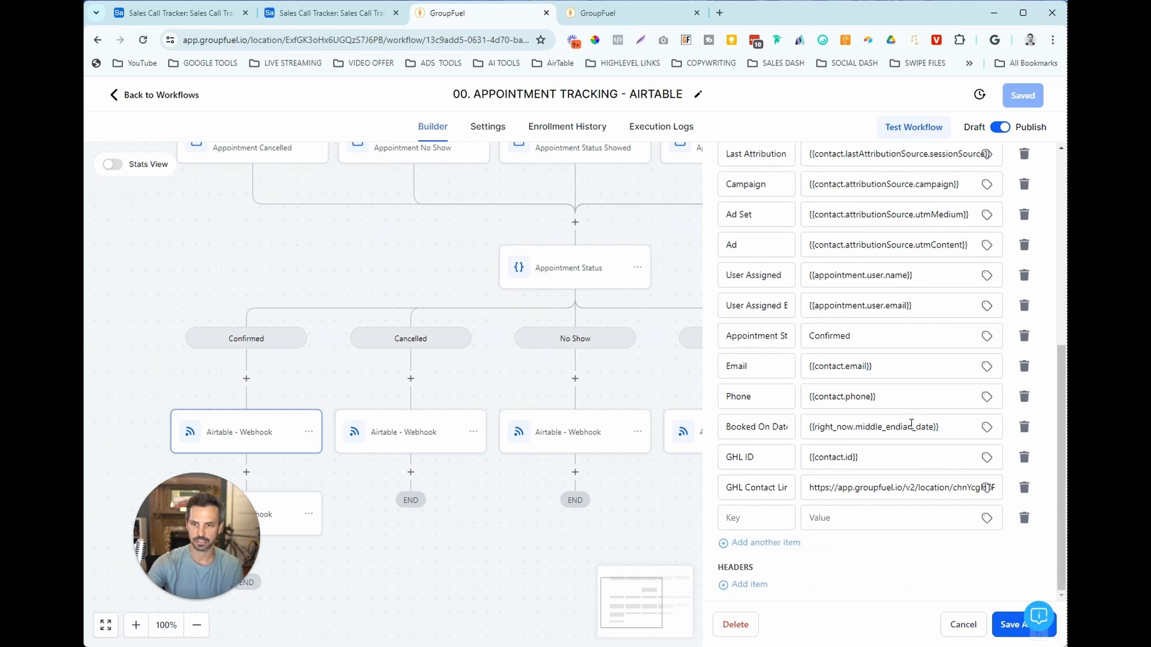
{"action": "left_click", "coordinate": [1011, 625]}
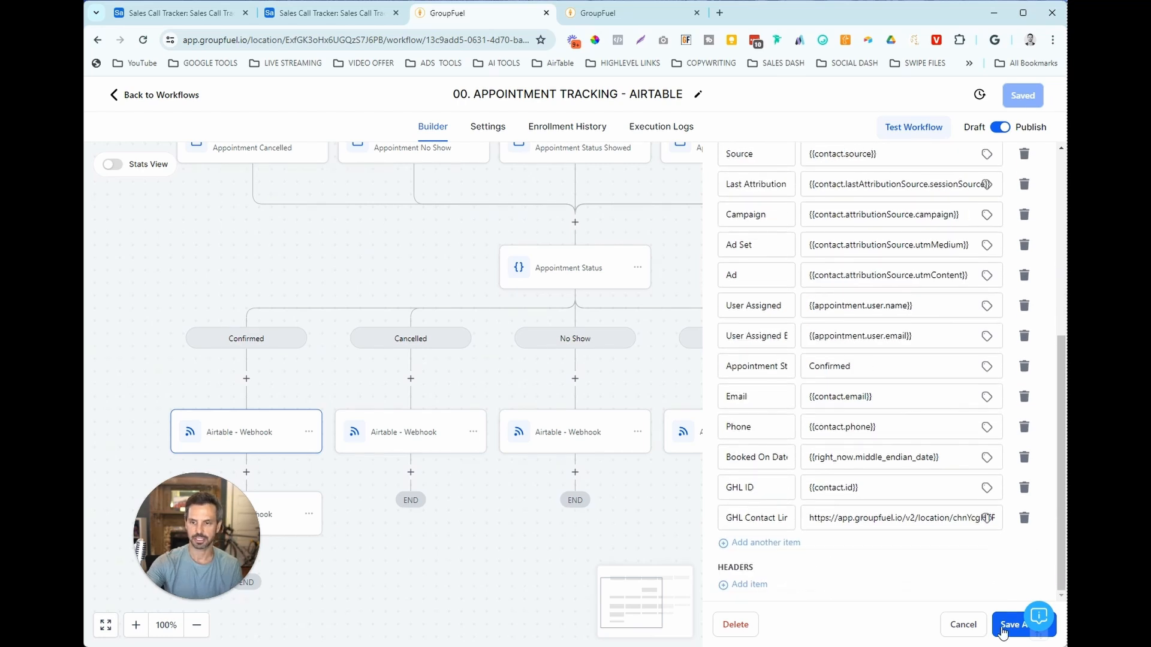
{"action": "left_click", "coordinate": [309, 434]}
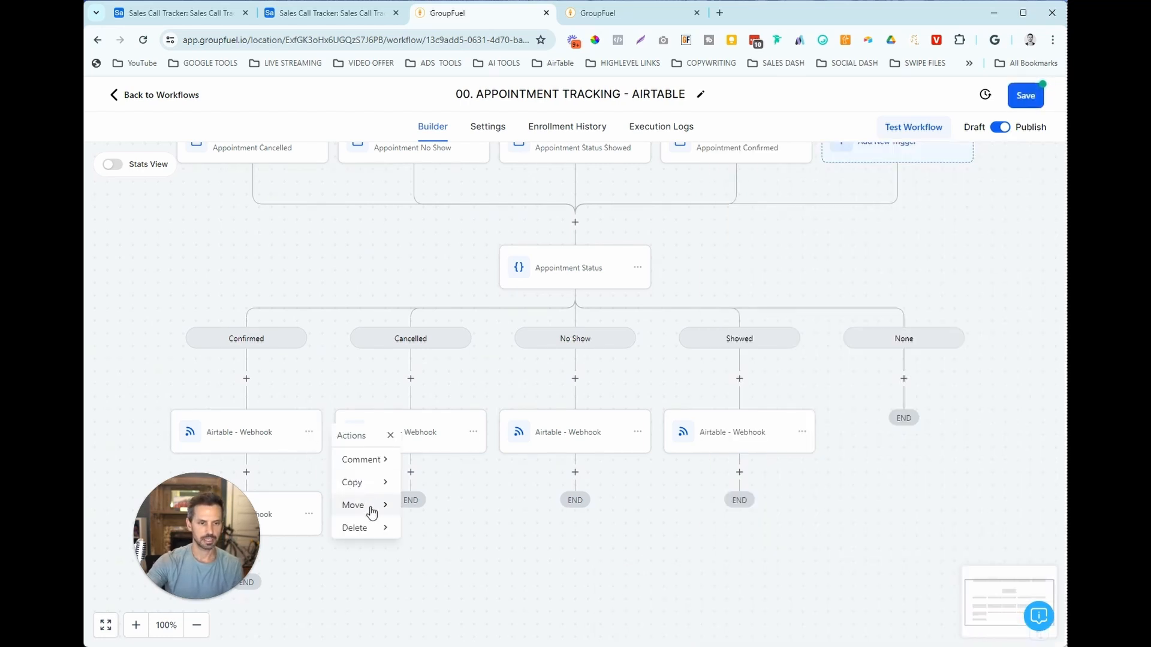
{"action": "mouse_move", "coordinate": [386, 485]}
{"action": "left_click", "coordinate": [449, 465]}
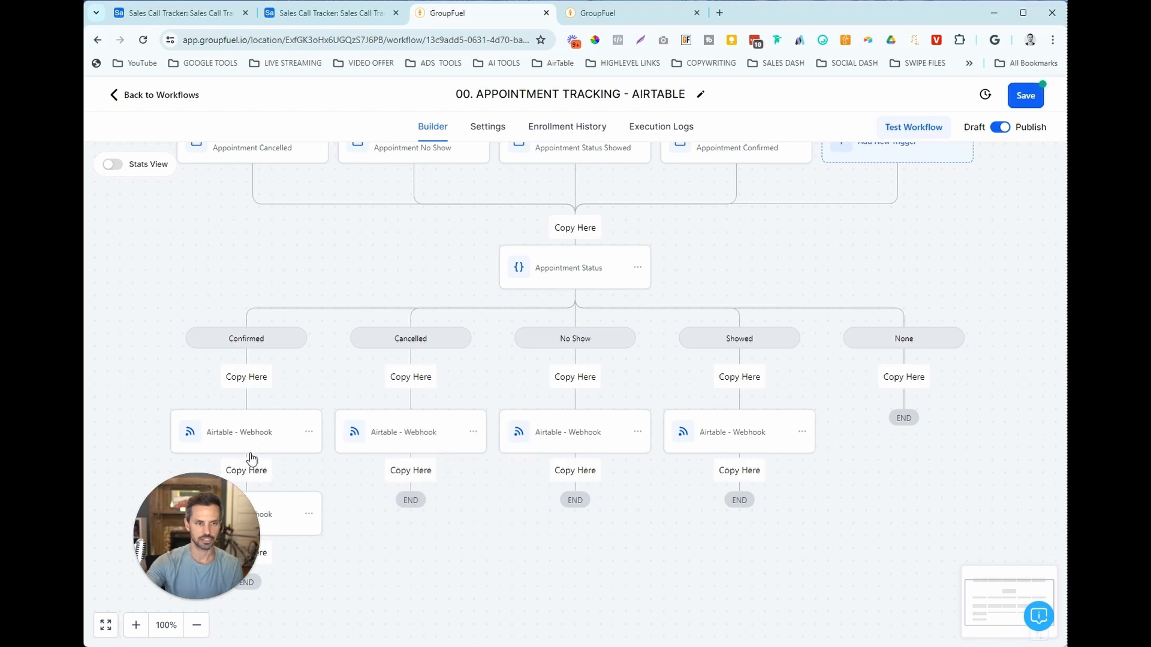
{"action": "key", "text": "Escape"}
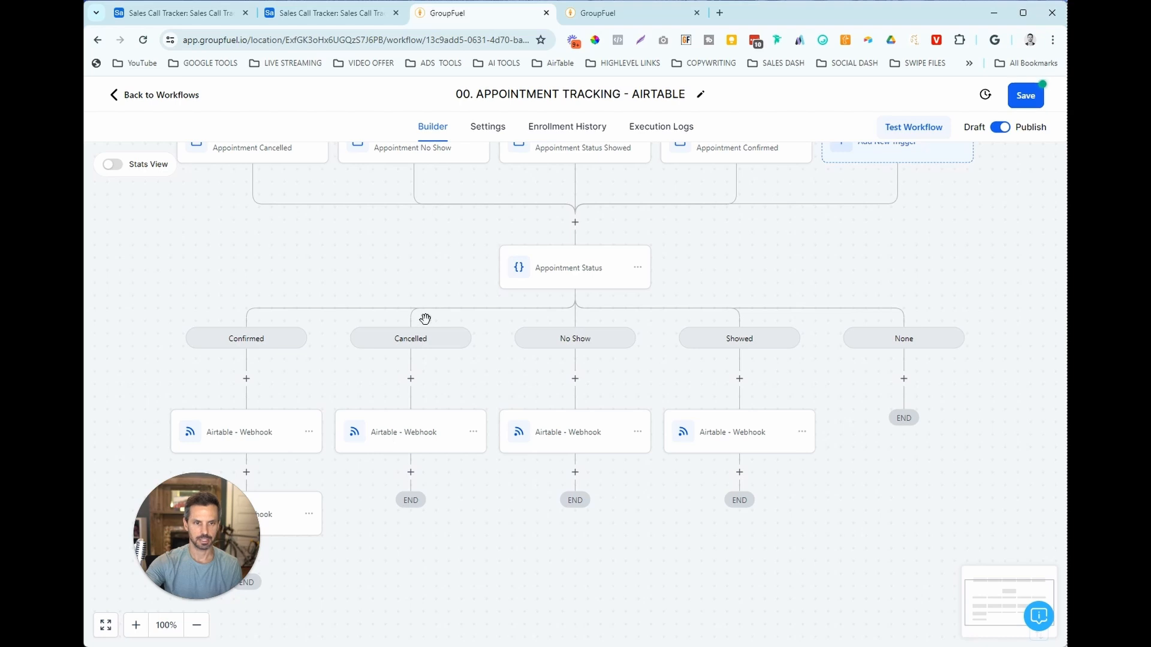
Switch to the Sales Call Tracker automations in Airtable and duplicate the GHL Confirmed Appointment automation
{"action": "left_click", "coordinate": [322, 12]}
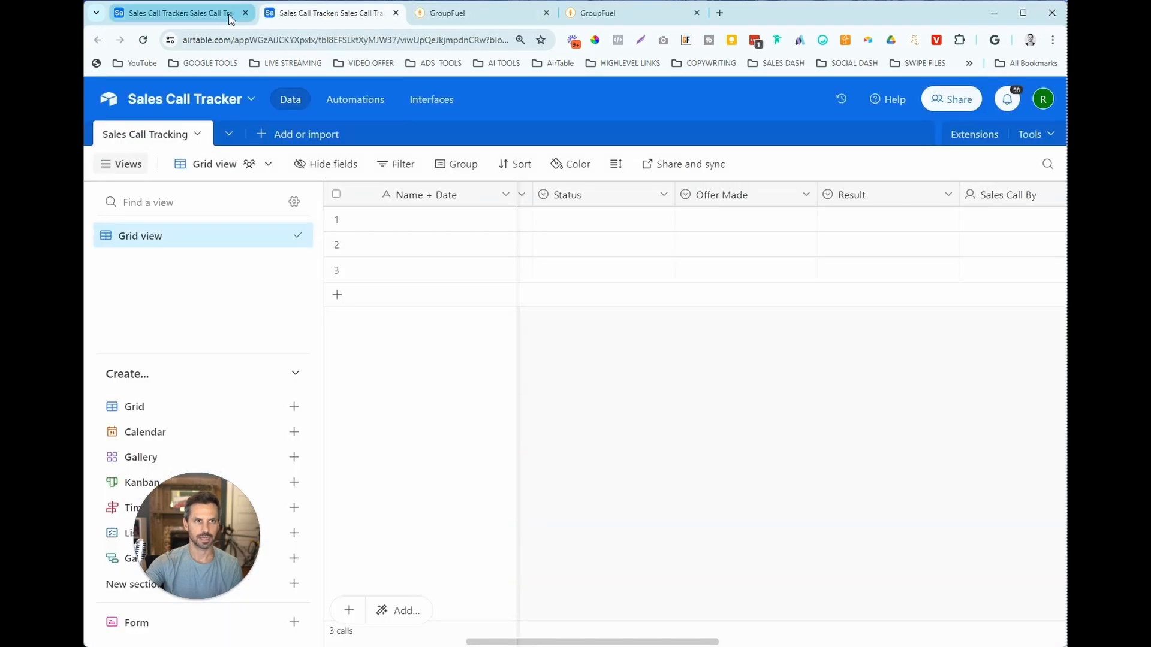
{"action": "left_click", "coordinate": [201, 12]}
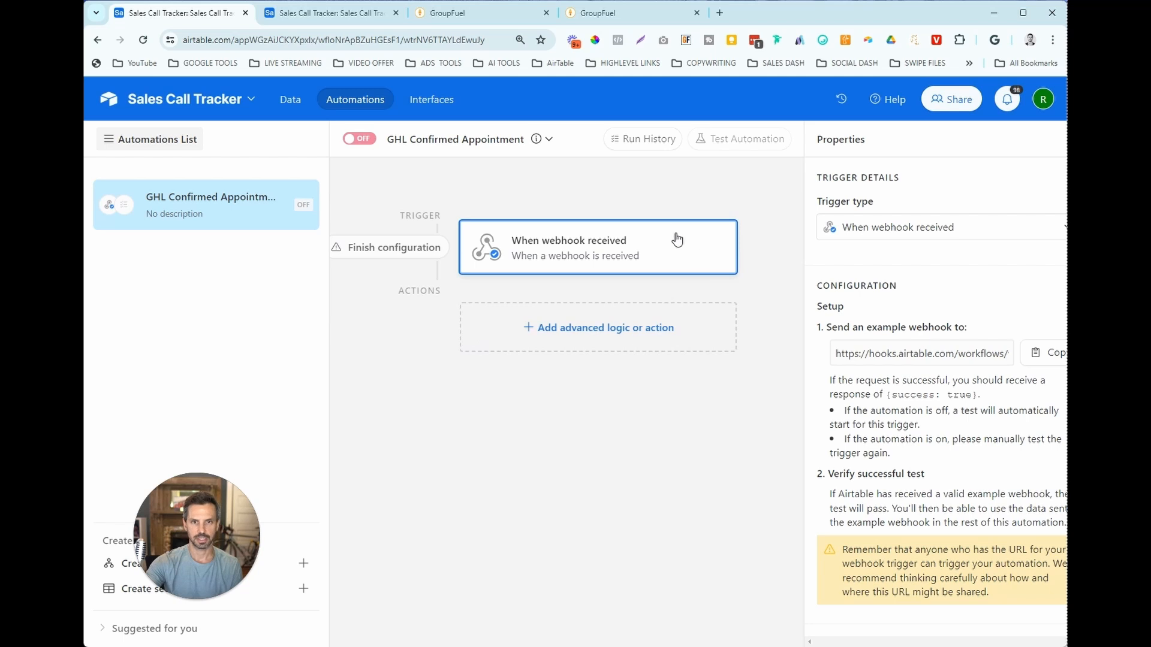
{"action": "left_click", "coordinate": [310, 206]}
{"action": "left_click", "coordinate": [274, 268]}
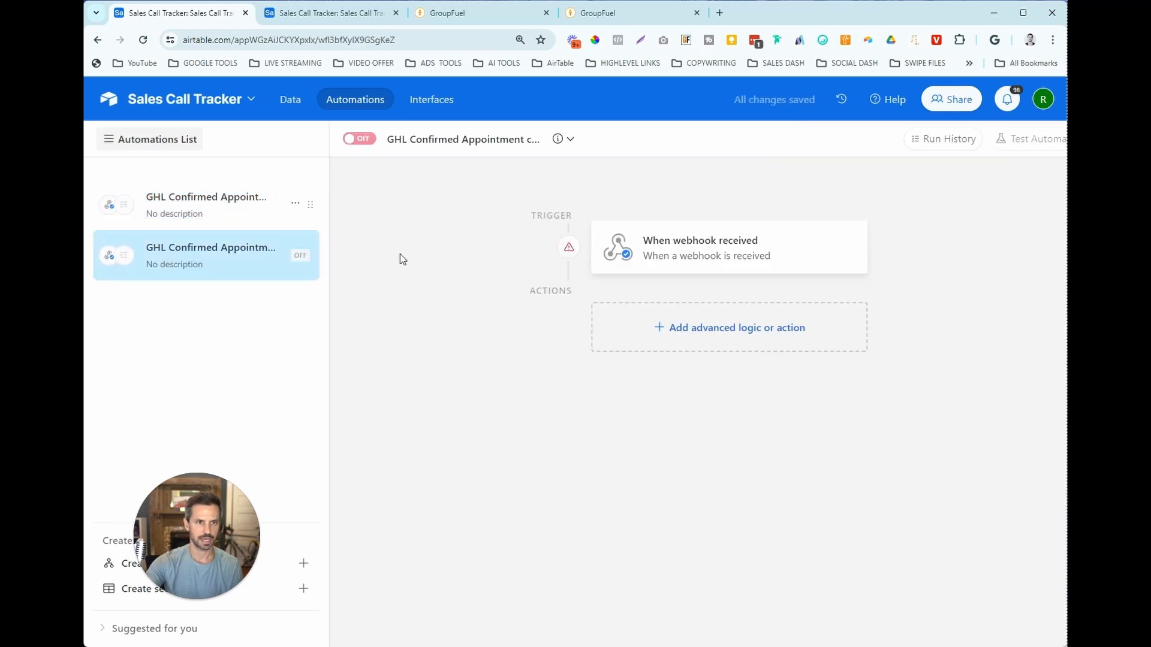
Rename the duplicated automation as GHL Cancelled Appointment
{"action": "left_click", "coordinate": [570, 140]}
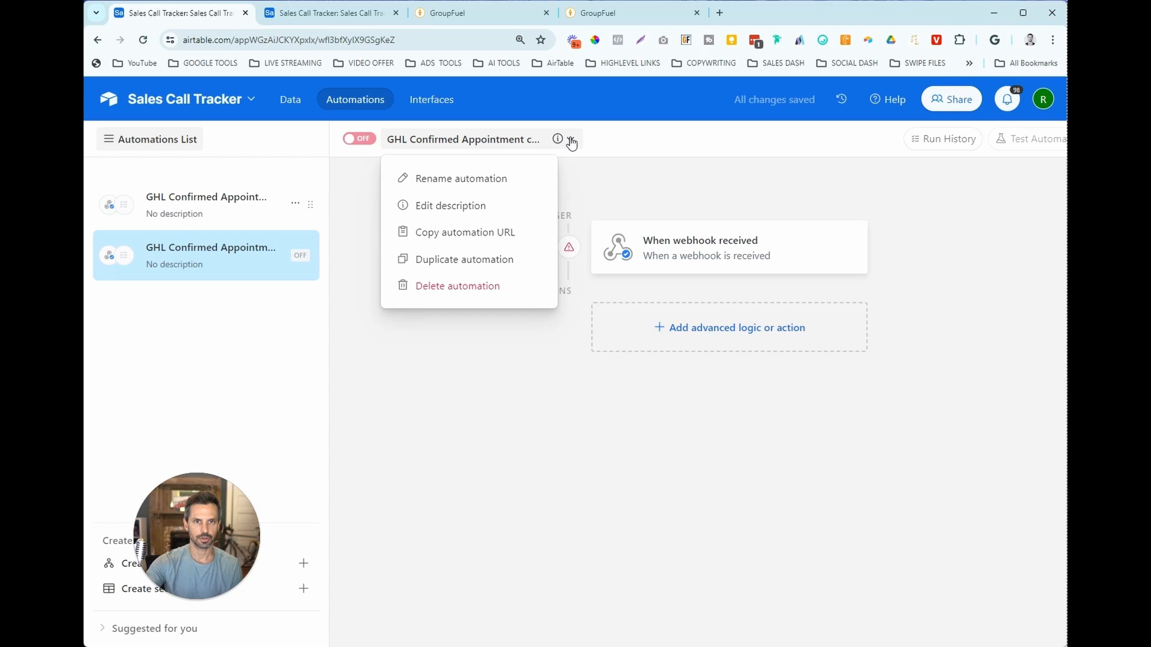
{"action": "left_click", "coordinate": [471, 179]}
{"action": "key", "text": "Right"}
{"action": "key", "text": "BackSpace"}
{"action": "key", "text": "BackSpace"}
{"action": "key", "text": "BackSpace"}
{"action": "key", "text": "BackSpace"}
{"action": "key", "text": "BackSpace"}
{"action": "left_click_drag", "start_coordinate": [448, 142], "coordinate": [403, 142]}
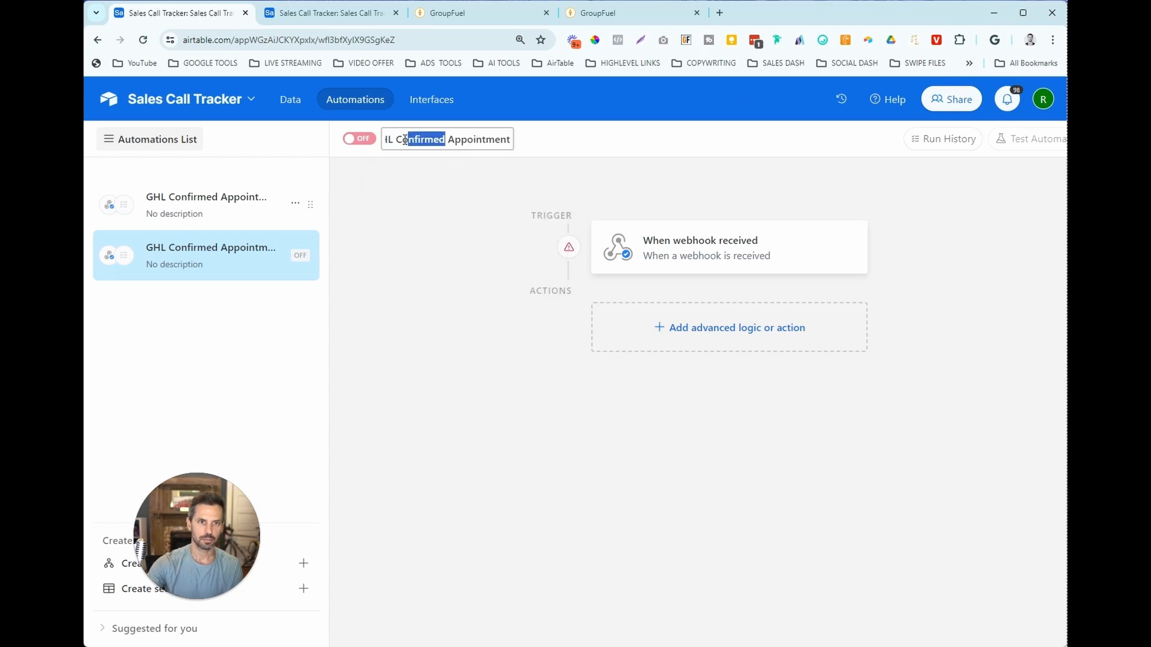
{"action": "type", "text": "Cancelled"}
{"action": "key", "text": "Return"}
Copy the GHL Cancelled Appointment trigger's webhook URL and use it to replace the URL in GroupFuel's Cancelled branch webhook
{"action": "left_click", "coordinate": [687, 265]}
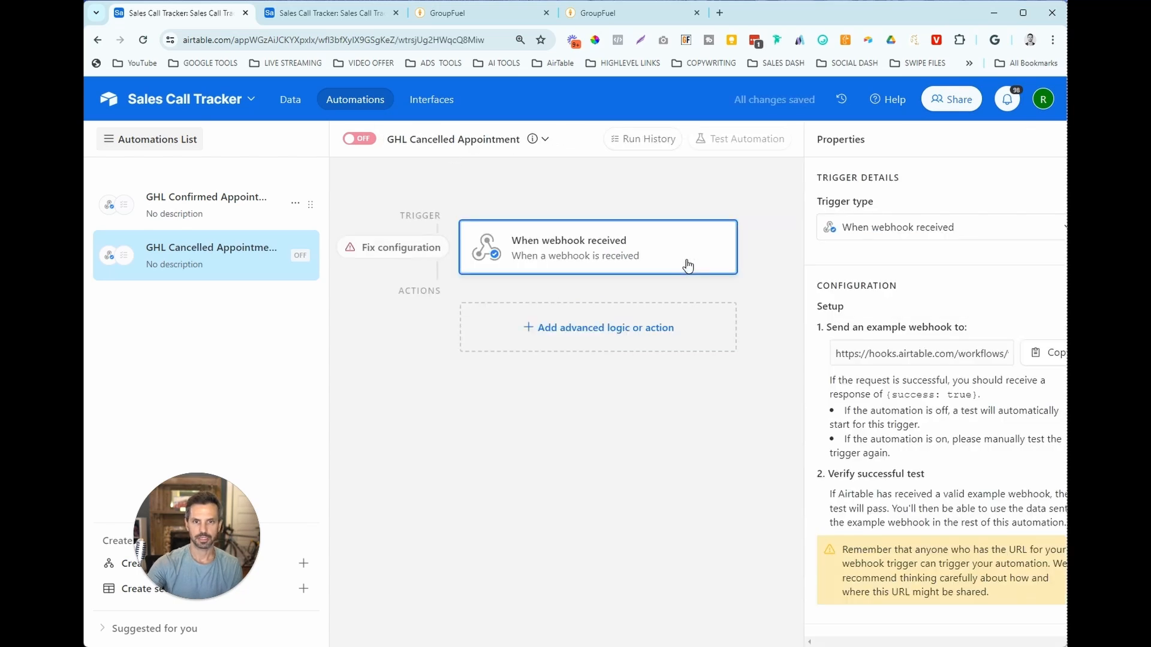
{"action": "left_click", "coordinate": [1034, 359]}
{"action": "left_click", "coordinate": [473, 14]}
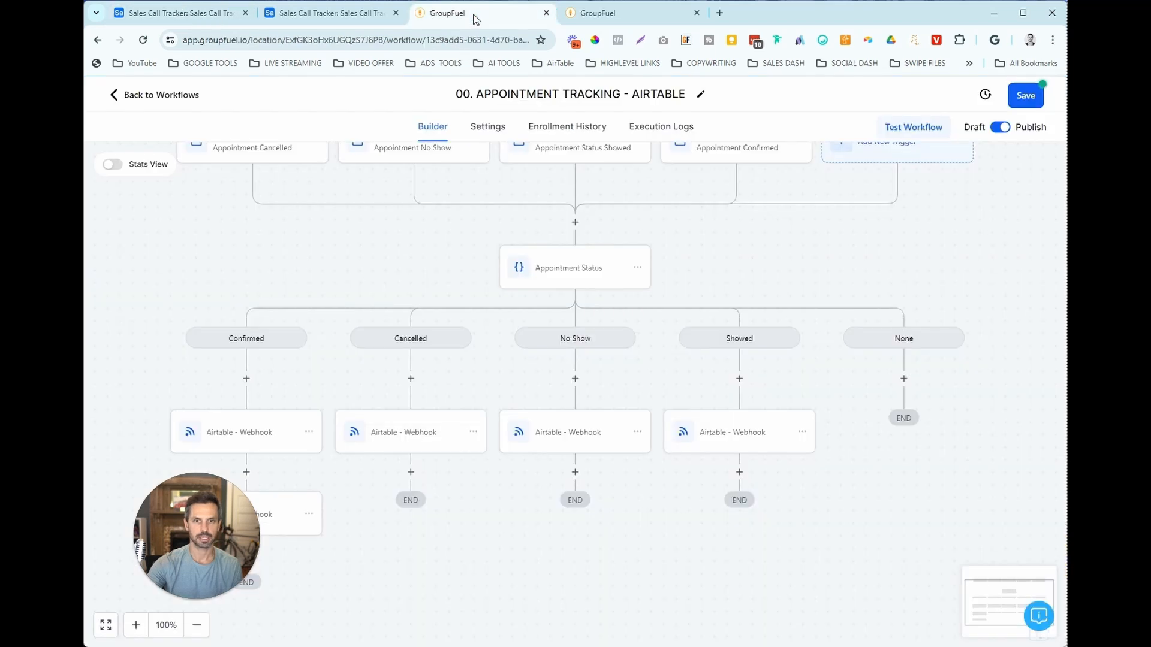
{"action": "left_click", "coordinate": [424, 441]}
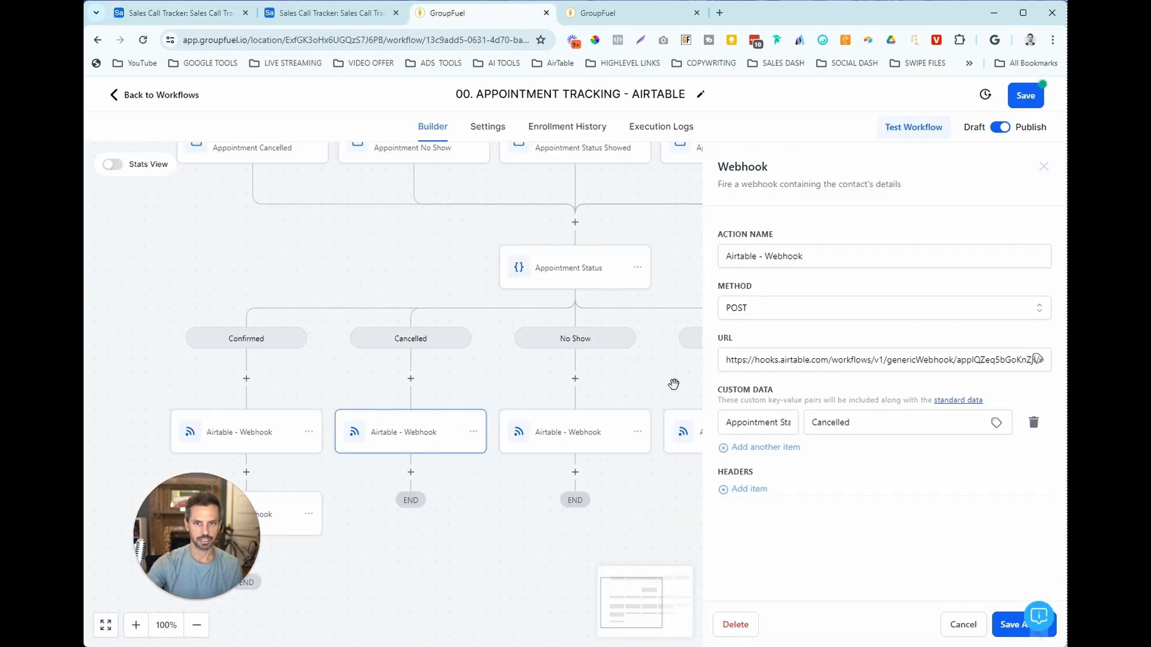
{"action": "triple_click", "coordinate": [756, 360]}
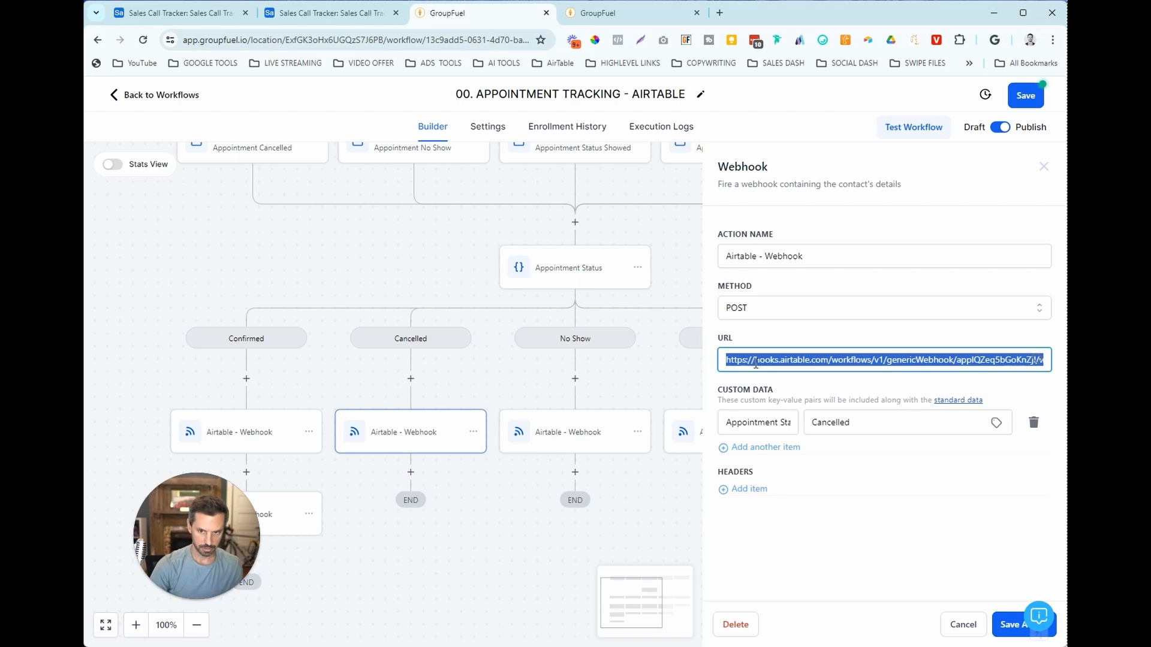
{"action": "key", "text": "ctrl+v"}
{"action": "left_click", "coordinate": [875, 559]}
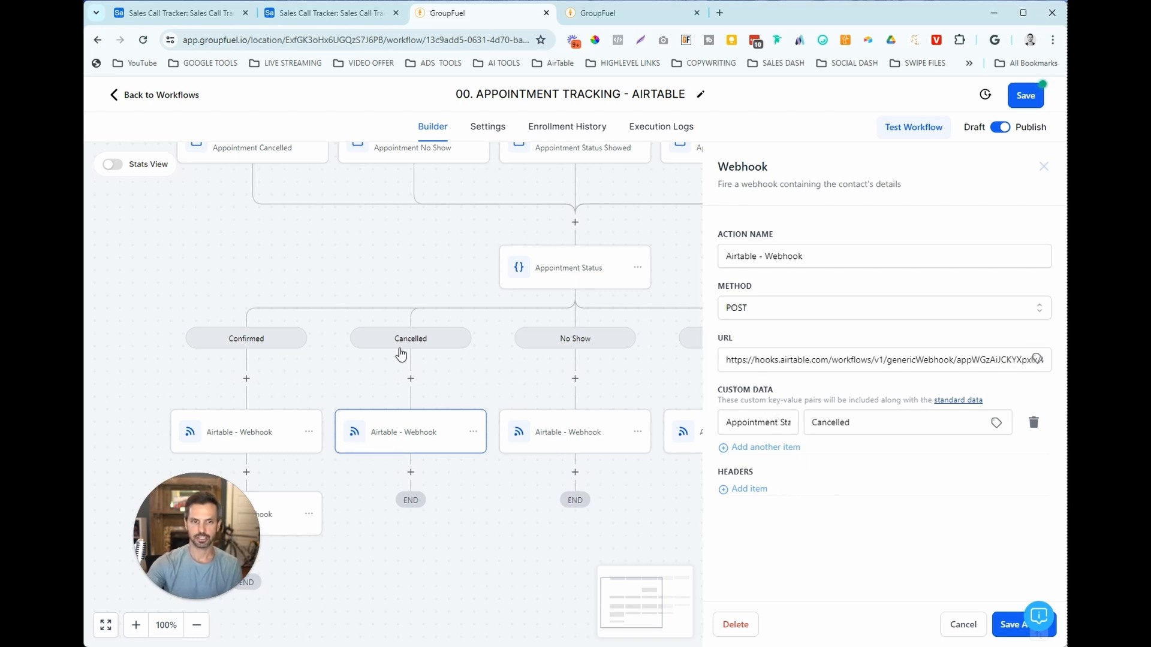
Check the Appointment Status key and its Cancelled value, and save the webhook action and the workflow
{"action": "left_click", "coordinate": [766, 423]}
{"action": "left_click_drag", "start_coordinate": [745, 418], "coordinate": [794, 419]}
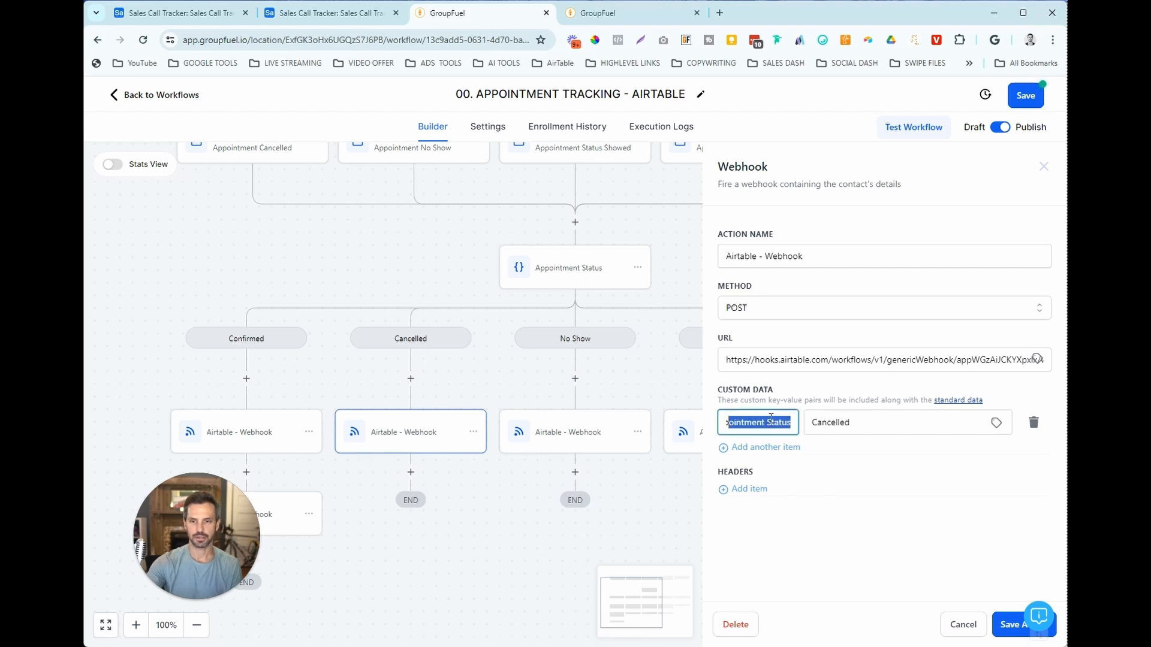
{"action": "left_click", "coordinate": [772, 418]}
{"action": "left_click_drag", "start_coordinate": [792, 422], "coordinate": [752, 422]}
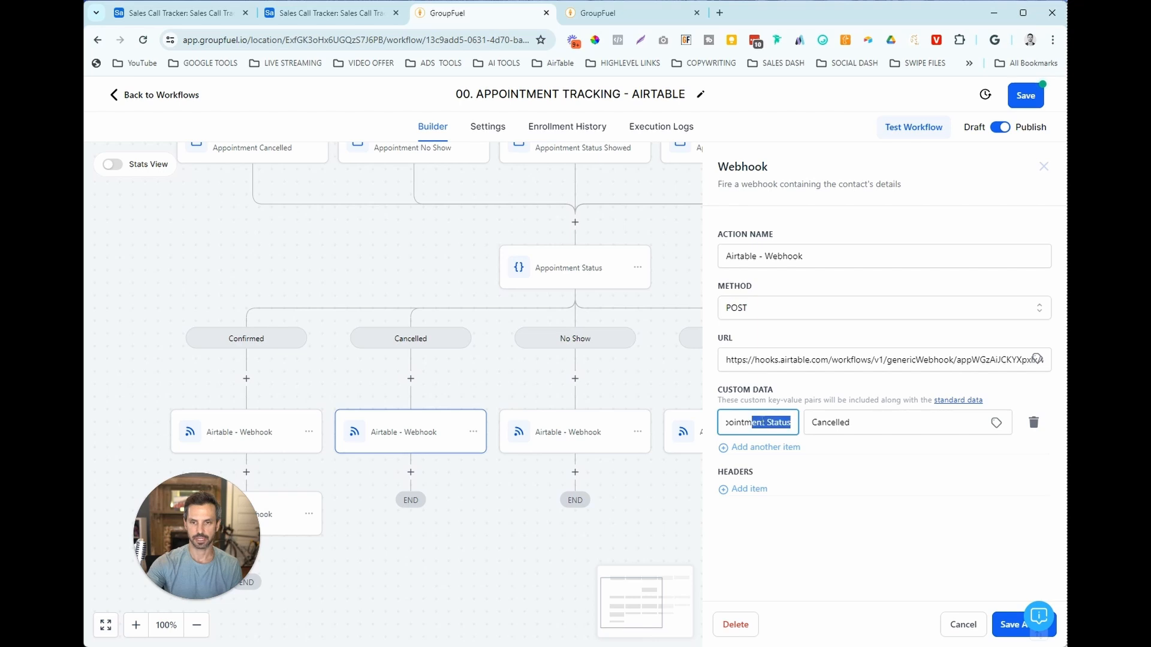
{"action": "left_click", "coordinate": [792, 422]}
{"action": "left_click_drag", "start_coordinate": [818, 423], "coordinate": [812, 423]}
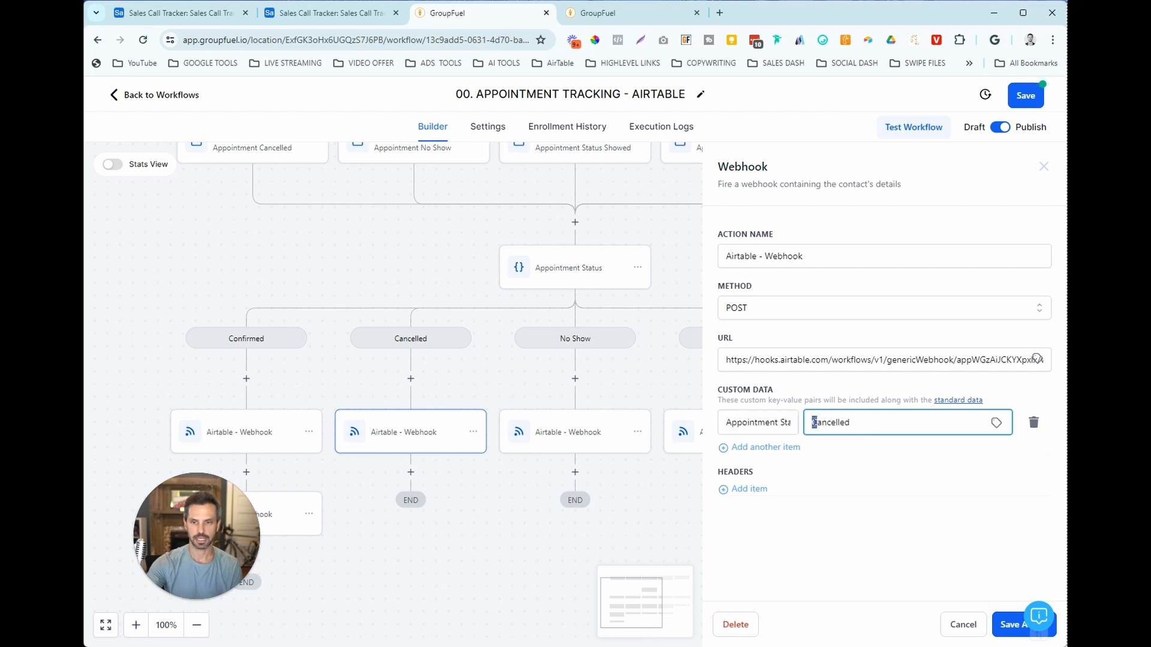
{"action": "left_click", "coordinate": [1000, 627]}
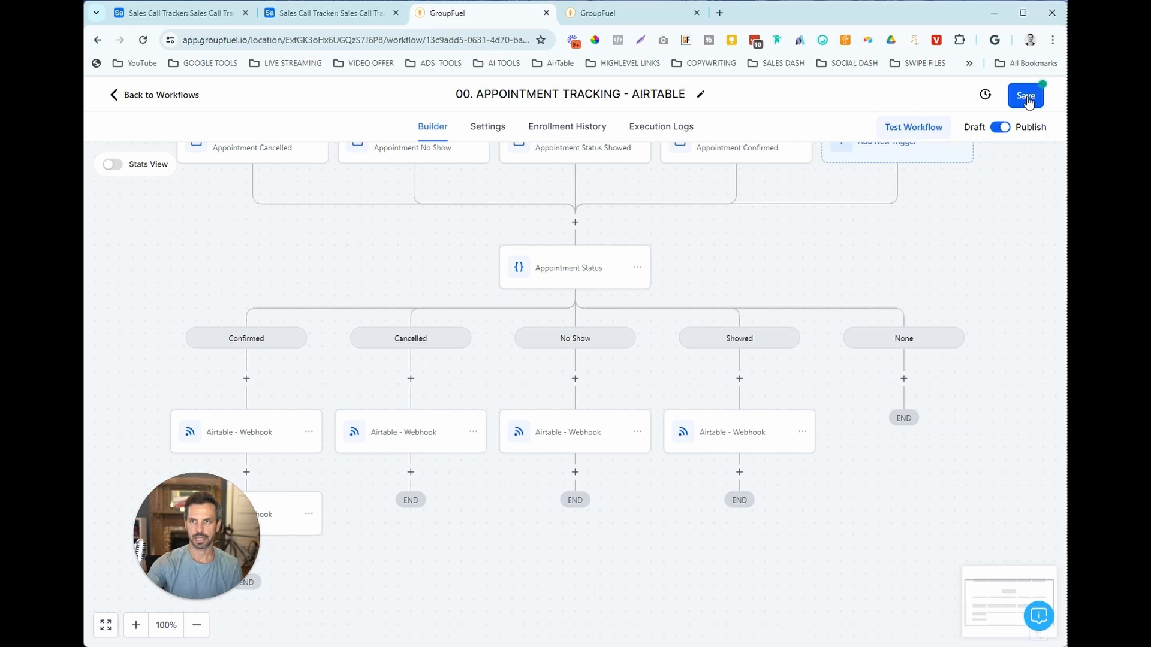
{"action": "left_click", "coordinate": [1026, 96]}
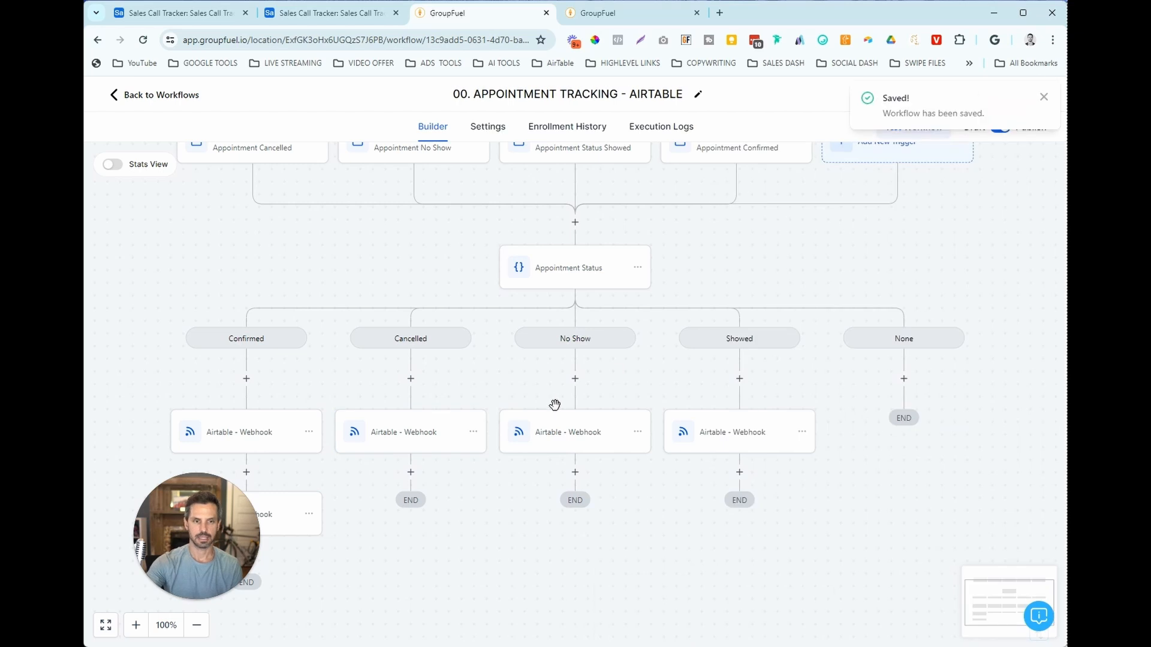
Open the No Show branch's webhook action, and in Airtable duplicate the GHL Cancelled Appointment automation as GHL No Show Appointment
{"action": "left_click", "coordinate": [474, 434]}
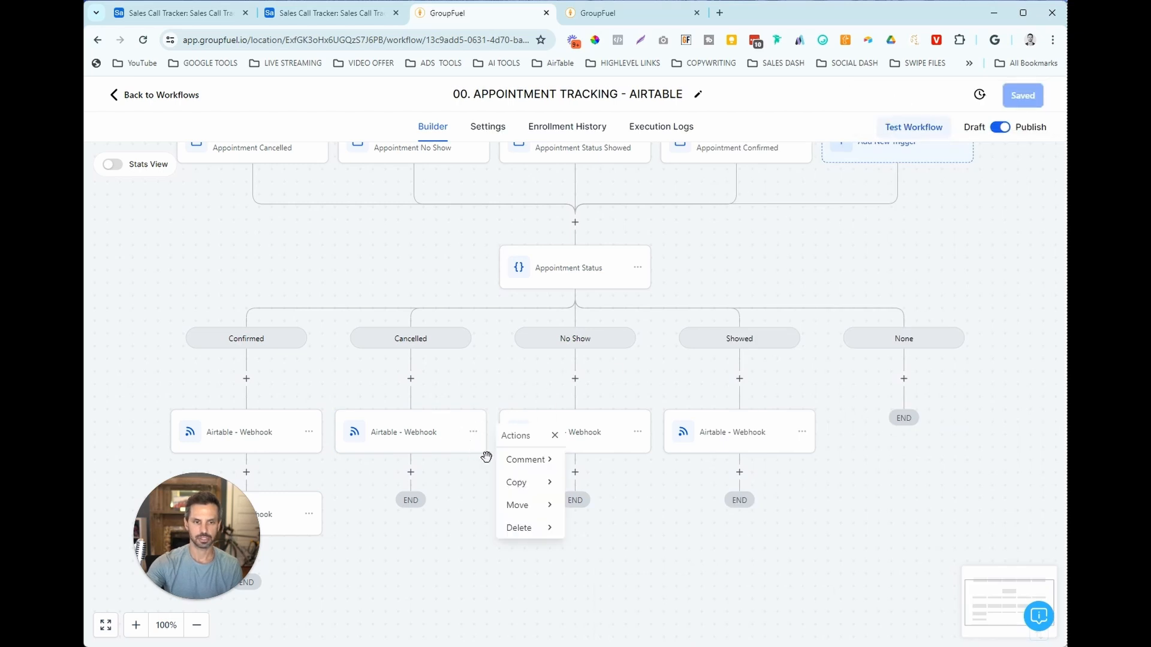
{"action": "left_click", "coordinate": [592, 424]}
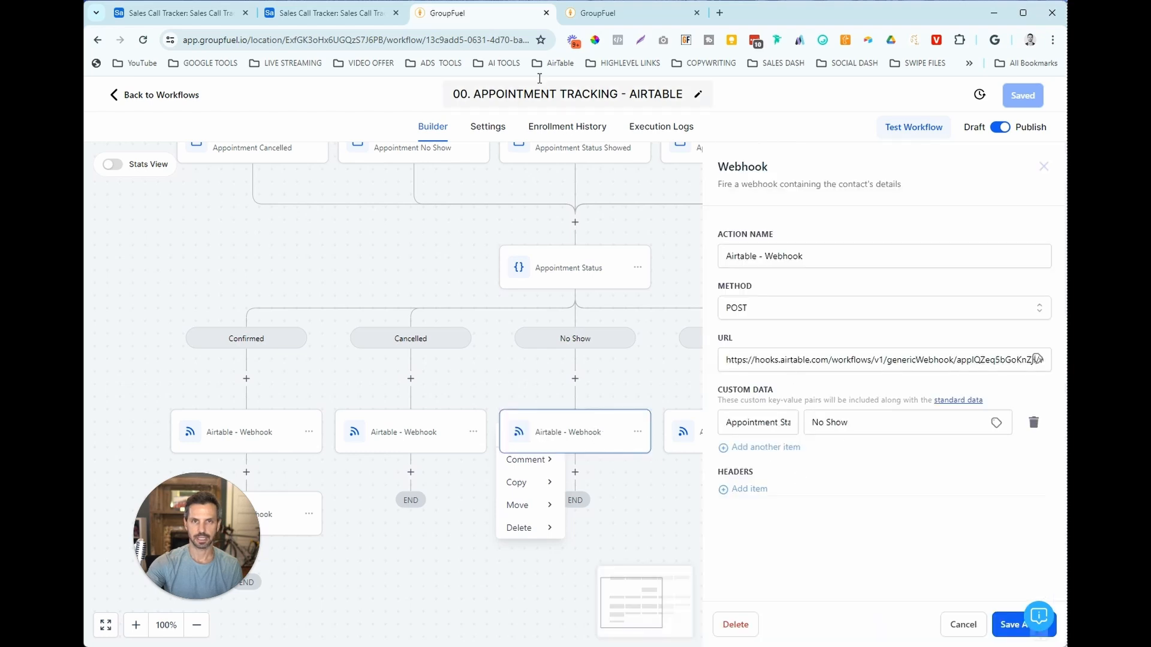
{"action": "left_click", "coordinate": [176, 12]}
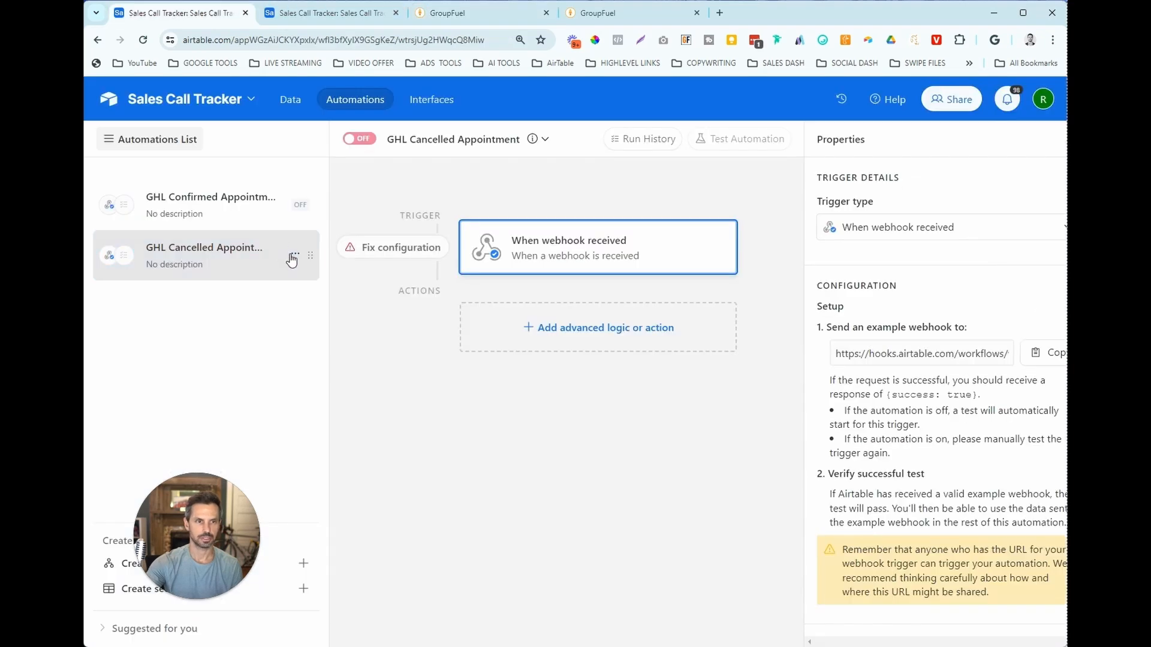
{"action": "left_click", "coordinate": [294, 256]}
{"action": "left_click", "coordinate": [246, 322]}
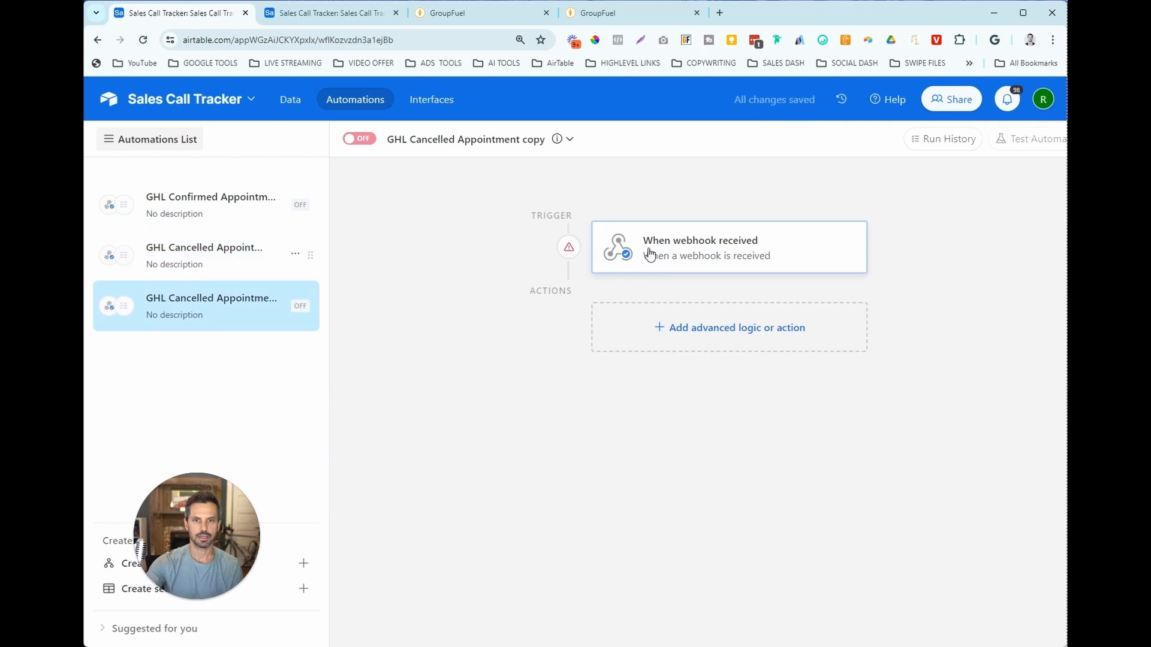
{"action": "left_click", "coordinate": [411, 139]}
{"action": "left_click", "coordinate": [438, 177]}
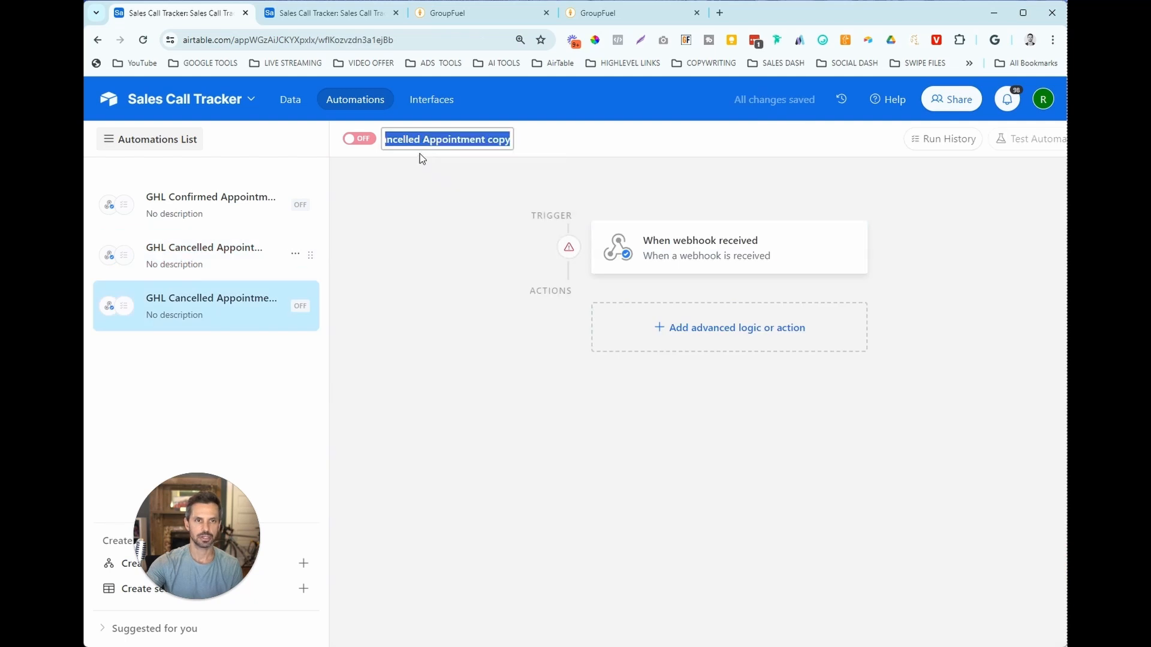
{"action": "type", "text": "GHL No Show Appointment"}
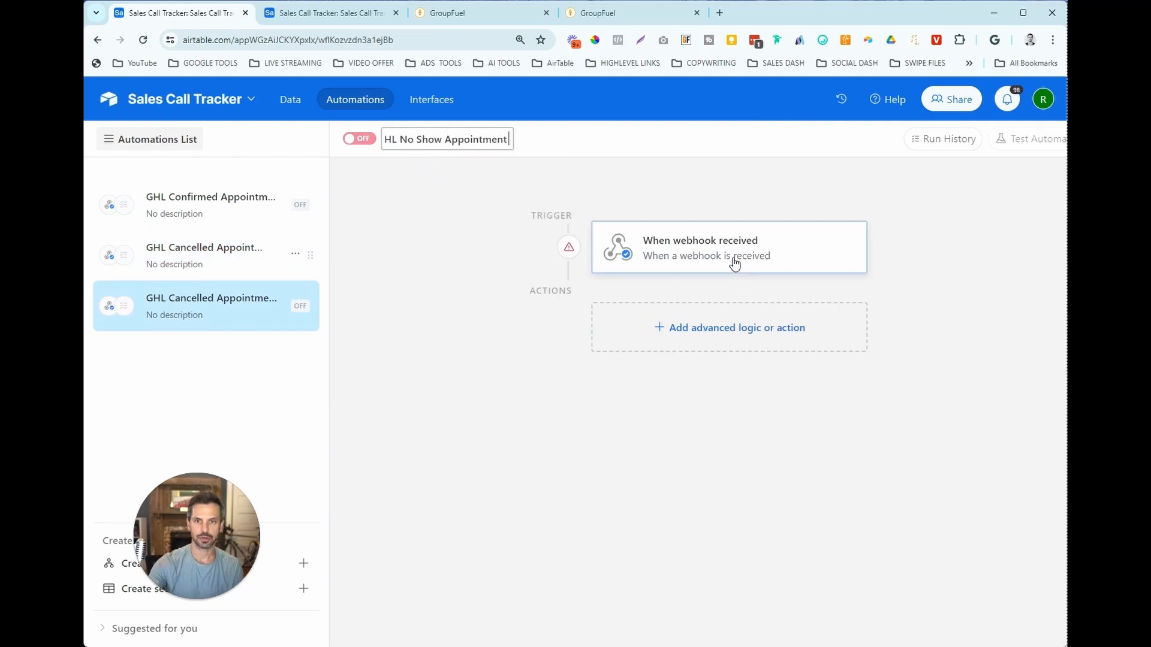
Replace the URL in GroupFuel's No Show branch webhook with the one copied from the Airtable webhook trigger, and save
{"action": "left_click", "coordinate": [732, 262]}
{"action": "left_click", "coordinate": [463, 15]}
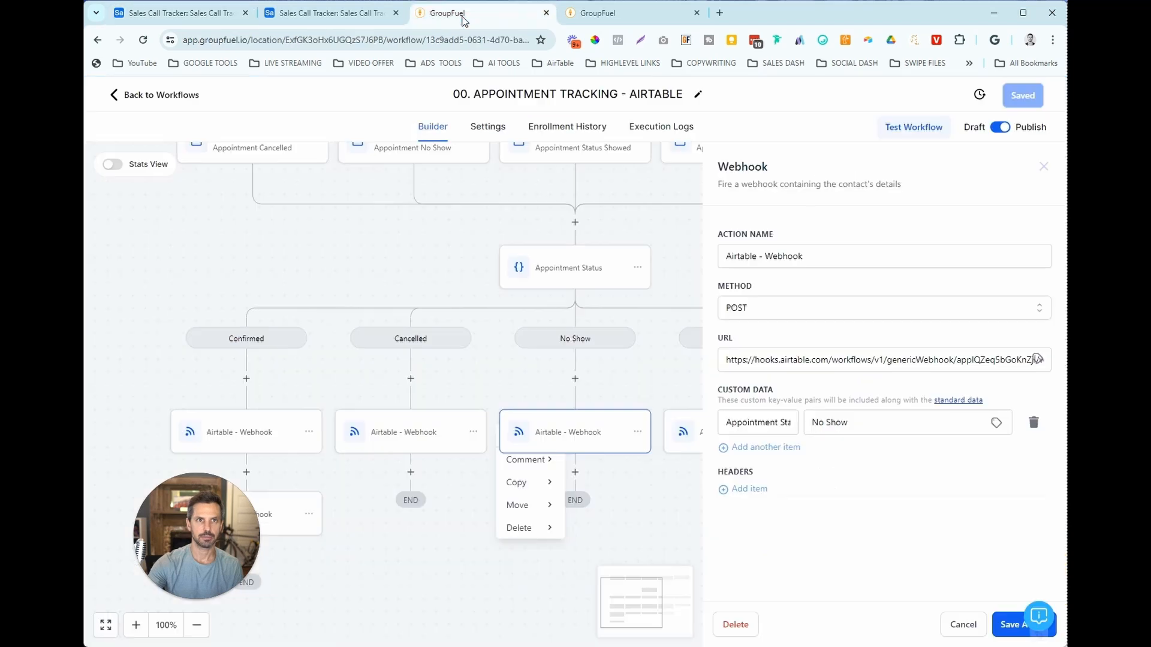
{"action": "triple_click", "coordinate": [779, 363]}
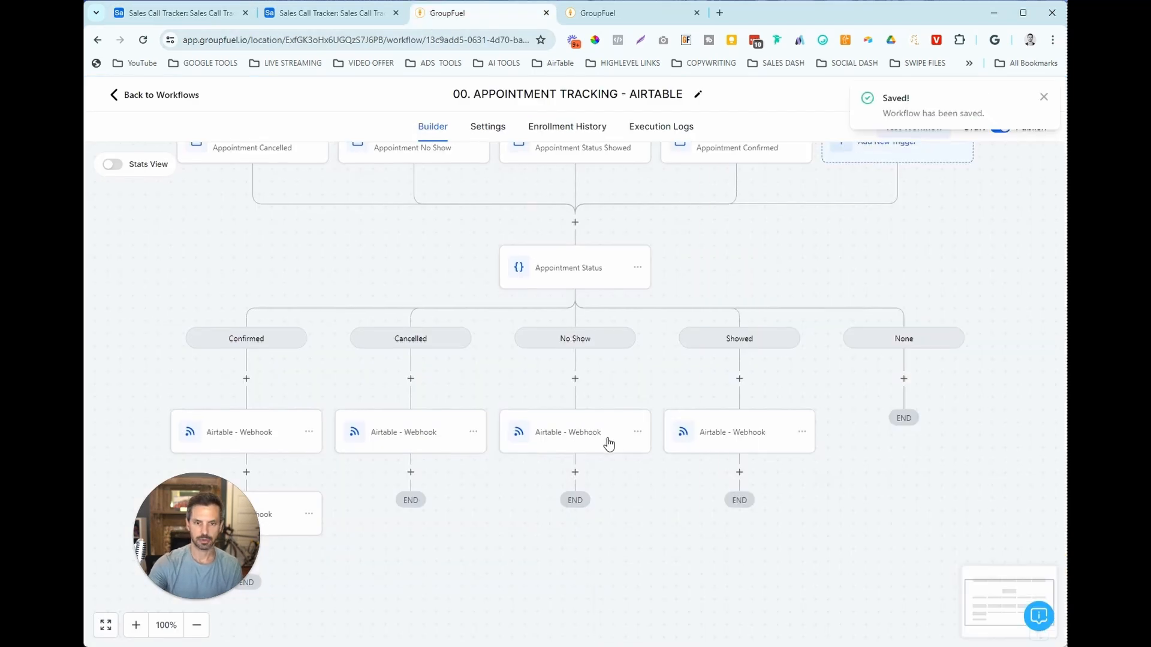
{"action": "left_click", "coordinate": [579, 437]}
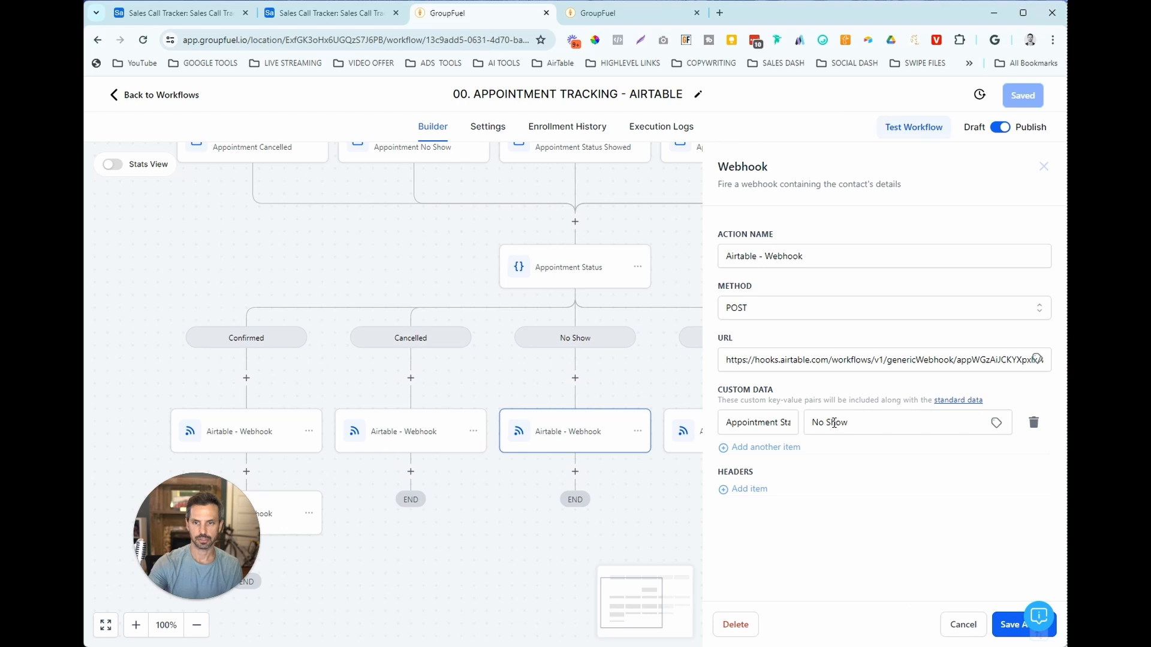
{"action": "left_click", "coordinate": [1012, 624]}
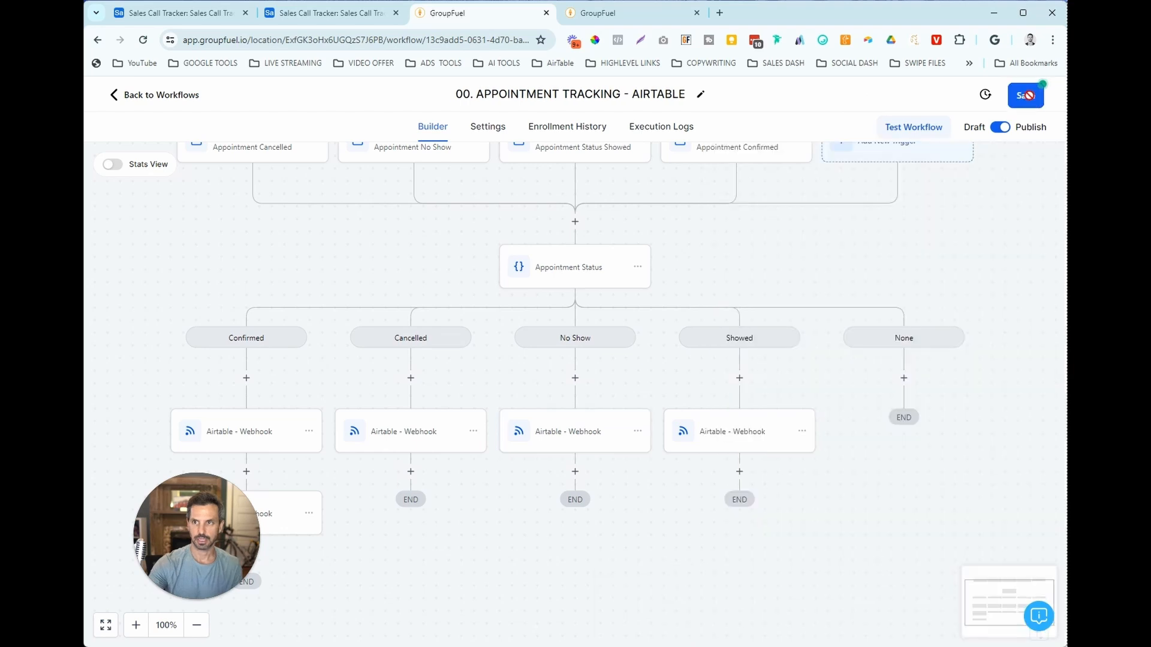
{"action": "left_click", "coordinate": [637, 431]}
{"action": "mouse_move", "coordinate": [681, 482]}
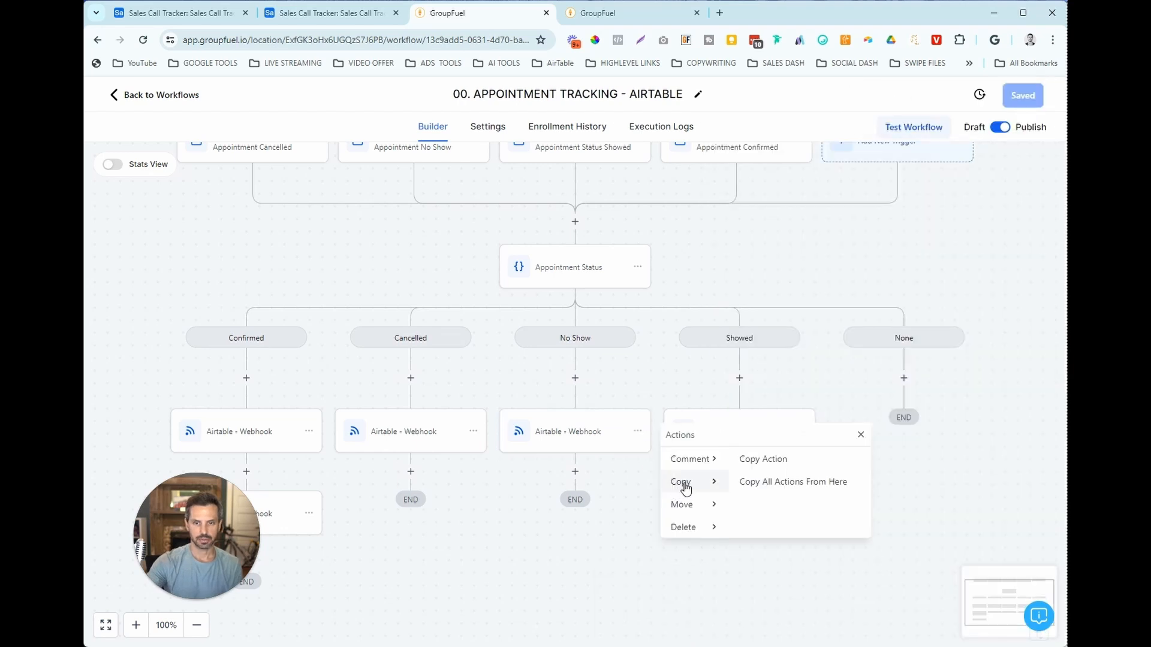
{"action": "left_click", "coordinate": [744, 462]}
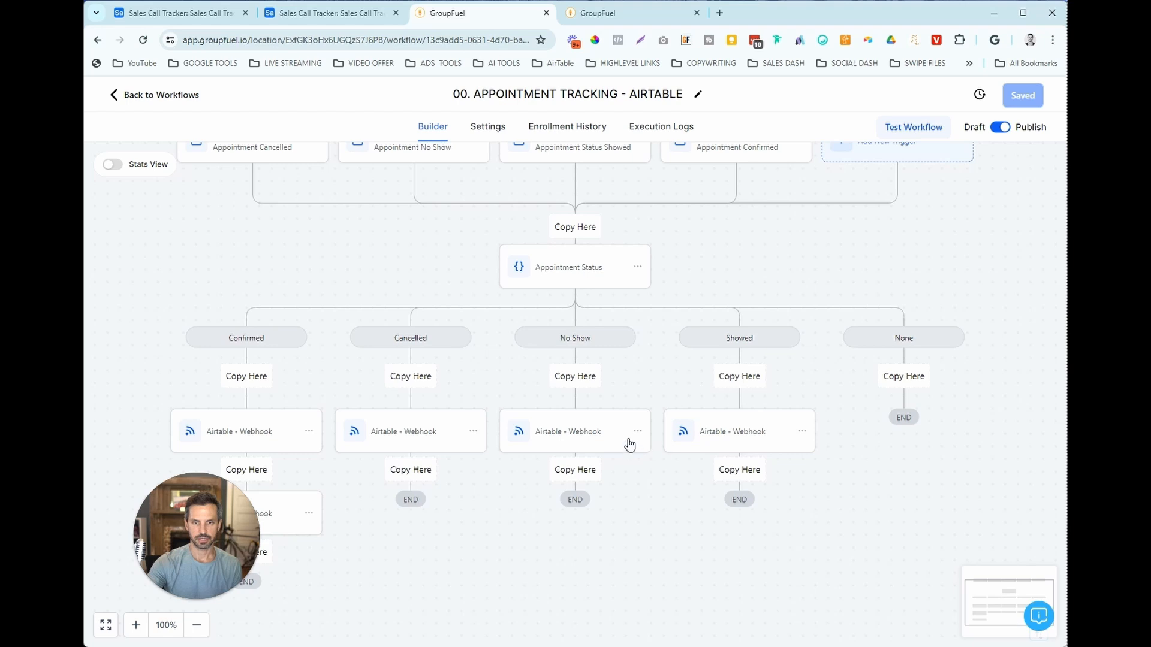
Open the Showed branch's webhook to check its Showed value, and duplicate the GHL No Show Appointment automation in Airtable
{"action": "left_click", "coordinate": [708, 432]}
{"action": "left_click_drag", "start_coordinate": [726, 423], "coordinate": [808, 422]}
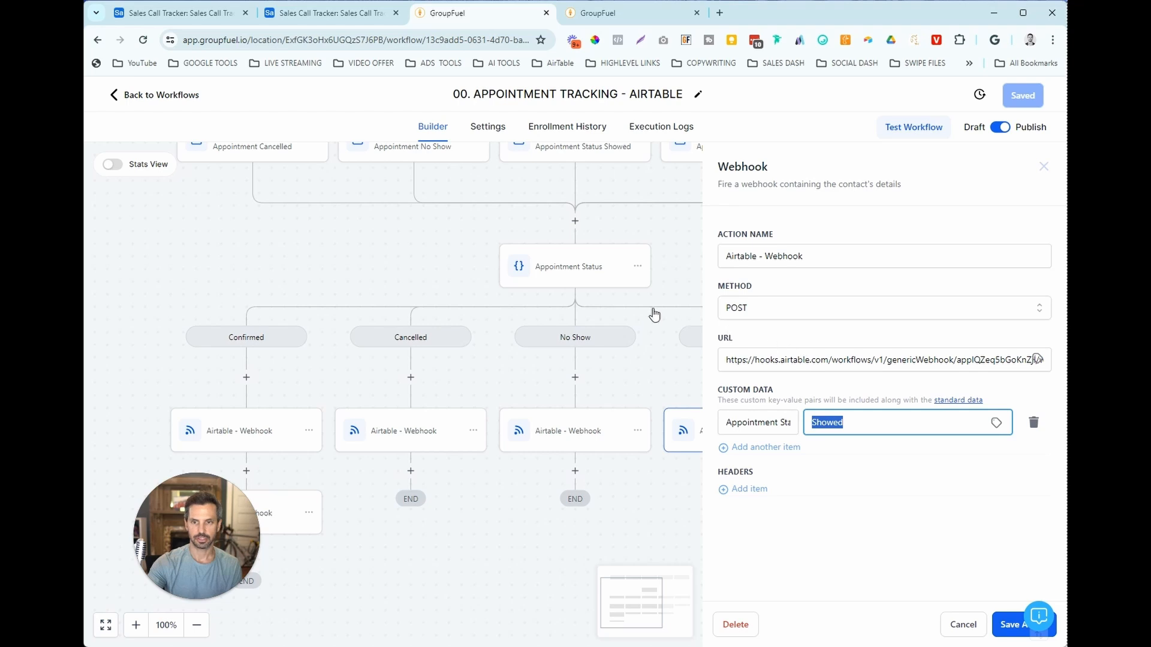
{"action": "left_click", "coordinate": [211, 16]}
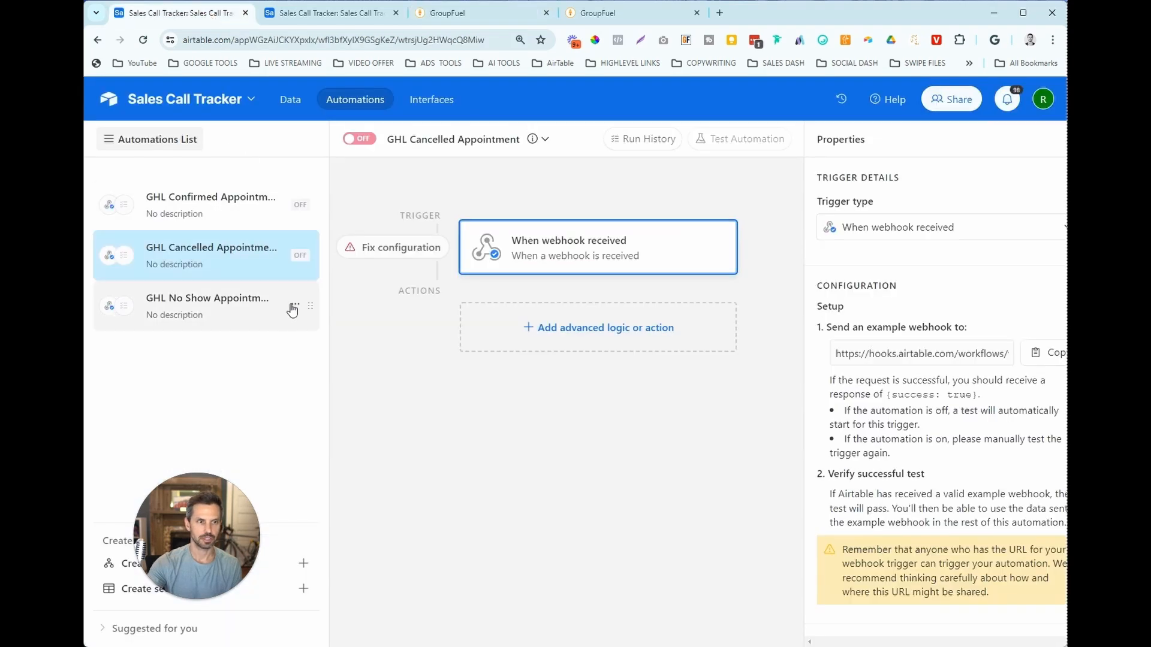
{"action": "left_click", "coordinate": [293, 307]}
{"action": "left_click", "coordinate": [266, 374]}
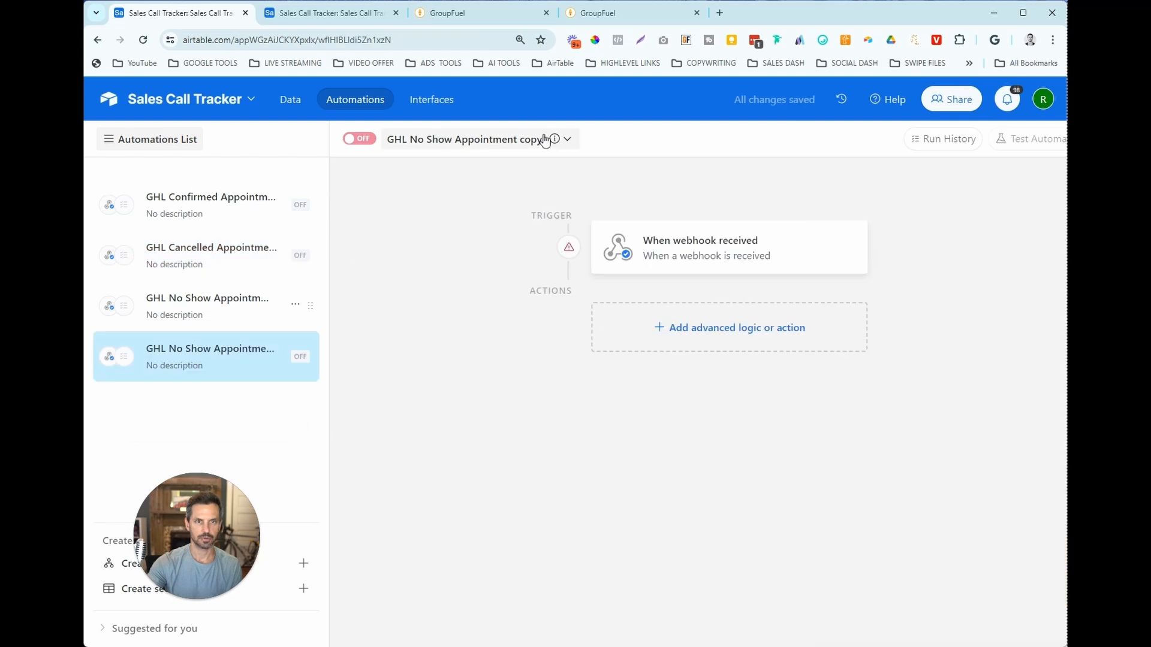
Rename the duplicated No Show automation as GHL Showed Appointment
{"action": "left_click", "coordinate": [558, 140]}
{"action": "left_click", "coordinate": [488, 174]}
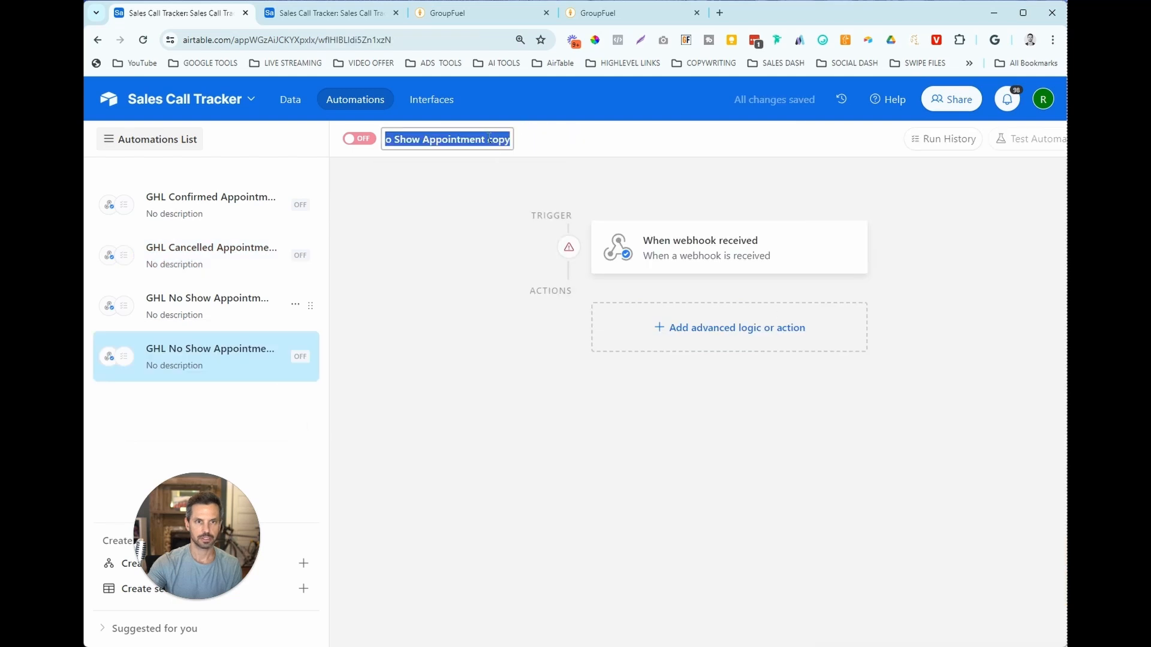
{"action": "left_click", "coordinate": [489, 138]}
{"action": "left_click_drag", "start_coordinate": [487, 139], "coordinate": [527, 148]}
{"action": "key", "text": "BackSpace"}
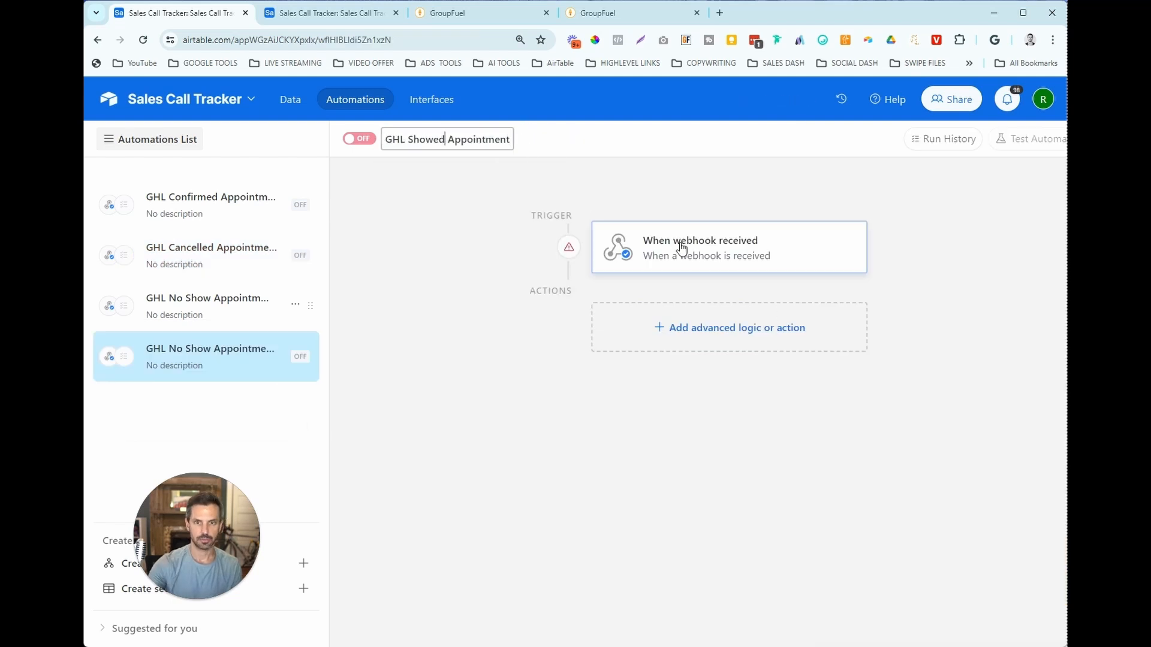
Copy the GHL Showed Appointment trigger's webhook URL and use it to replace the URL in GroupFuel's Showed branch webhook
{"action": "left_click", "coordinate": [682, 247]}
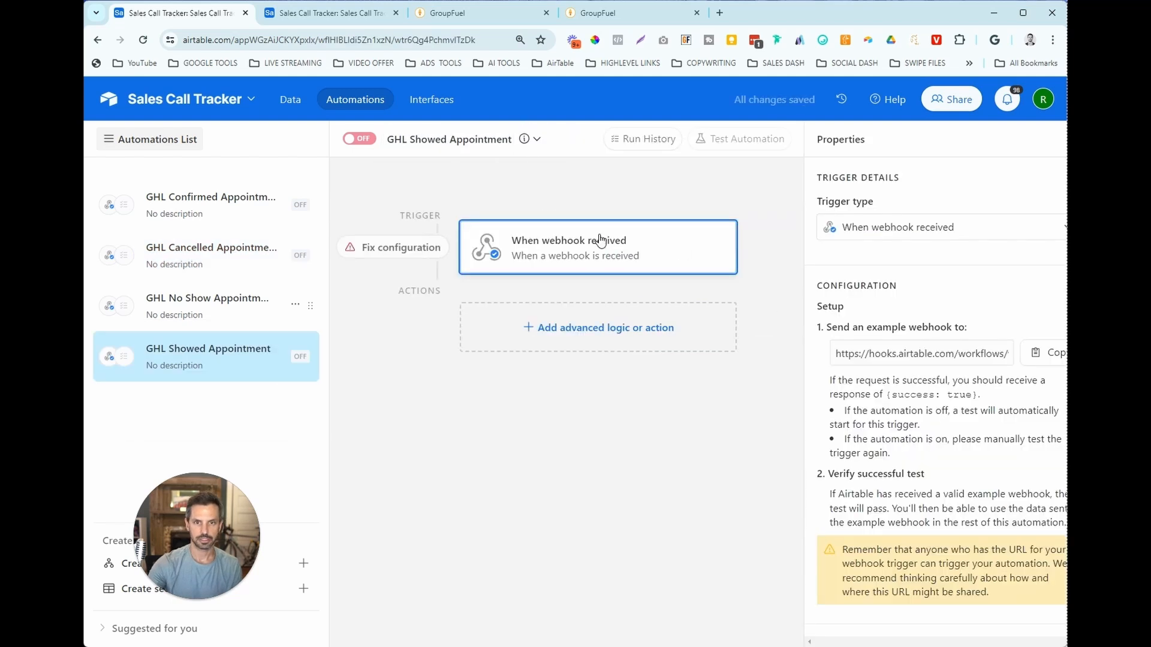
{"action": "left_click", "coordinate": [1041, 360]}
{"action": "left_click", "coordinate": [468, 13]}
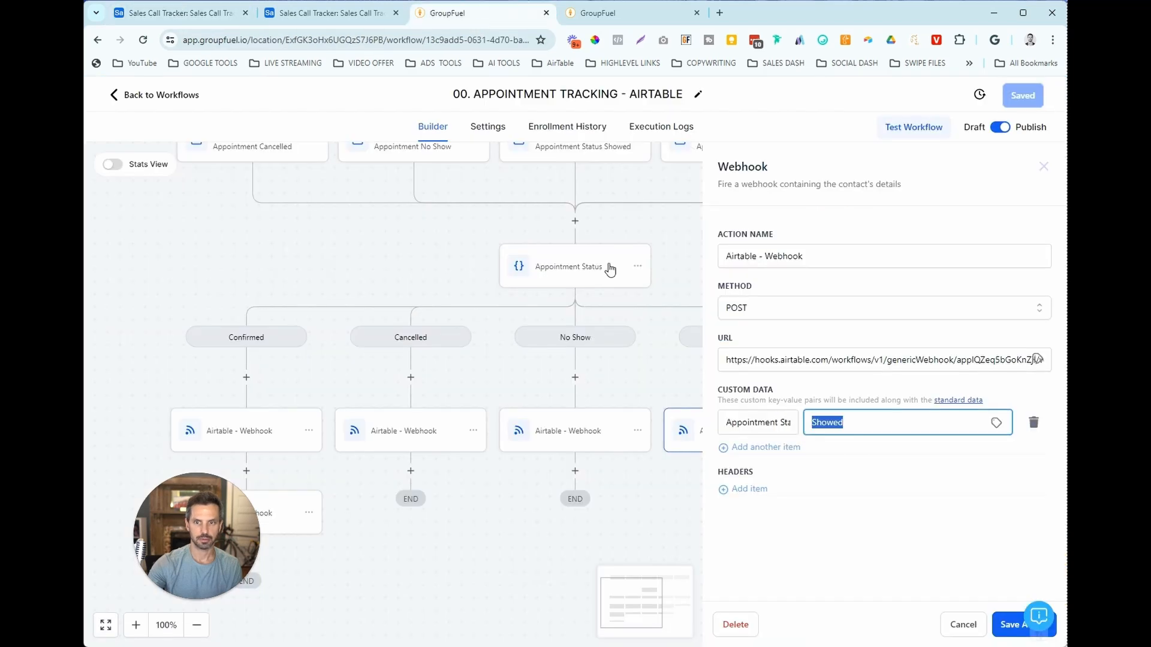
{"action": "triple_click", "coordinate": [834, 360]}
{"action": "key", "text": "ctrl+v"}
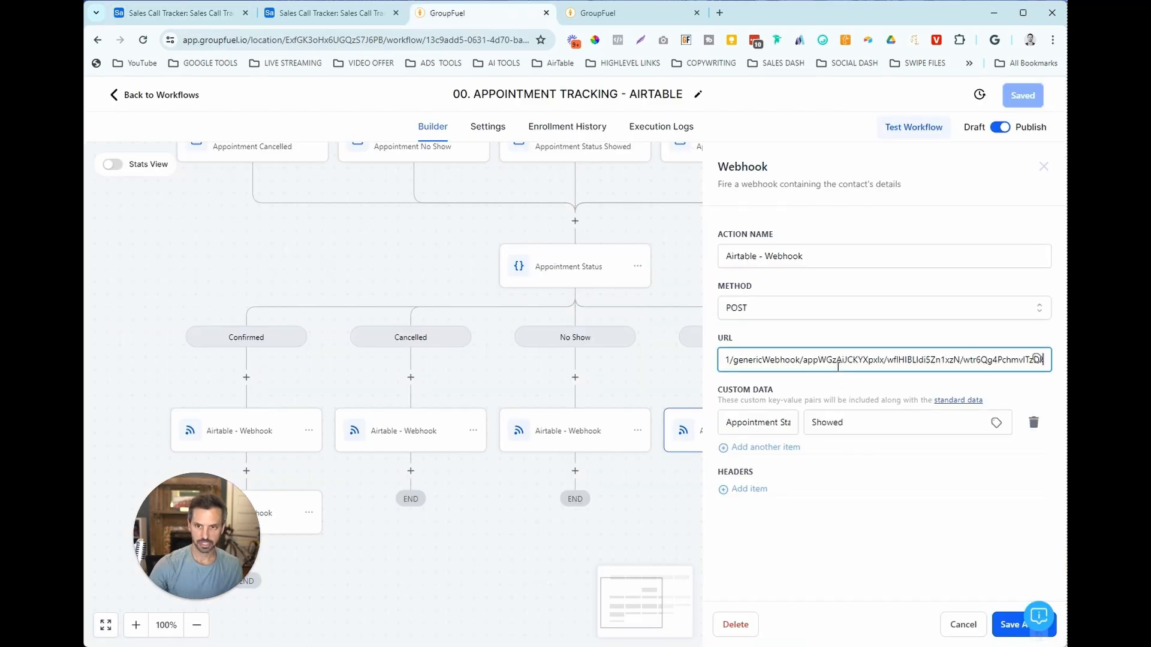
Save the Showed branch's webhook and the appointment tracking workflow, and check the workflow's re-entry setting
{"action": "left_click", "coordinate": [1019, 624]}
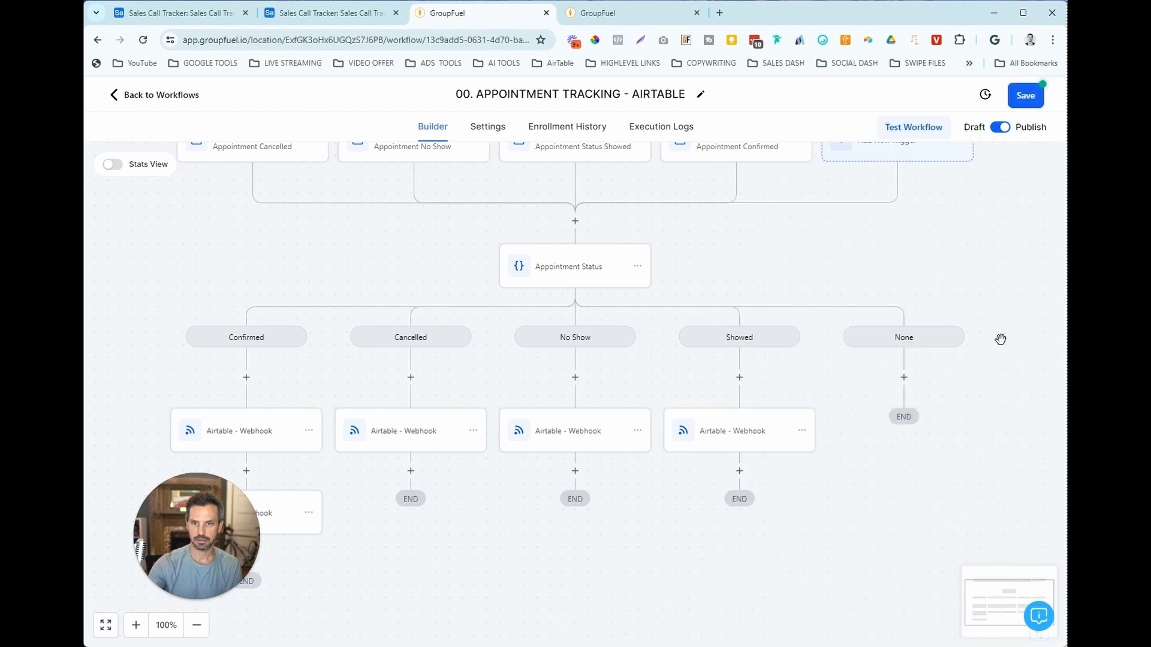
{"action": "left_click", "coordinate": [1025, 100]}
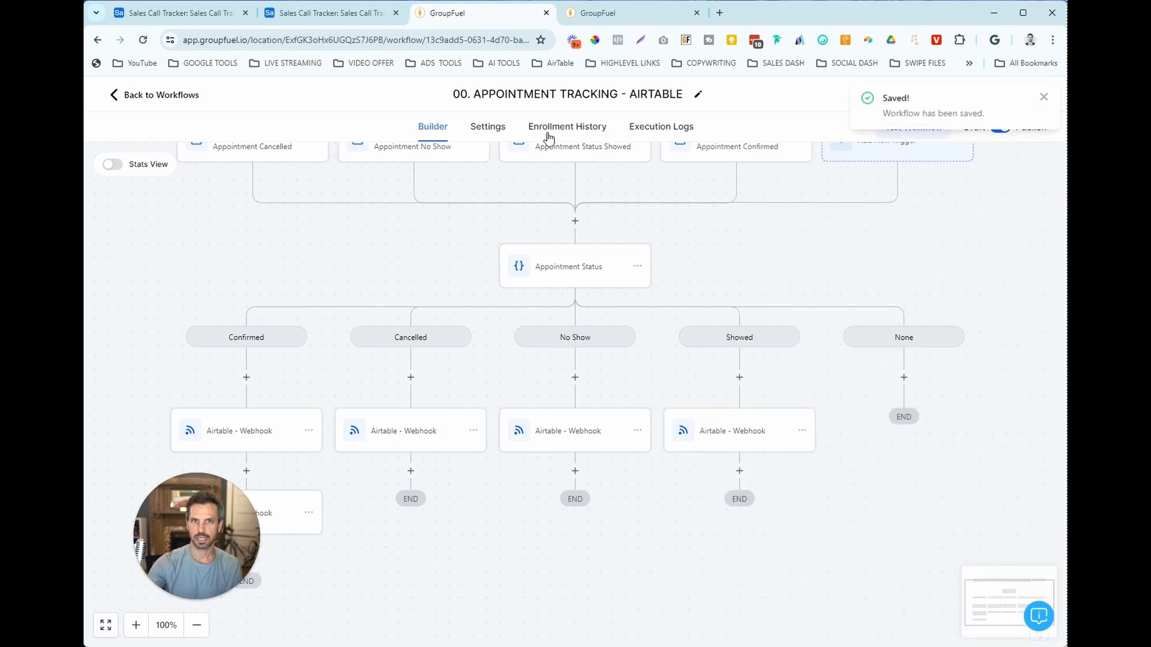
{"action": "left_click", "coordinate": [493, 128]}
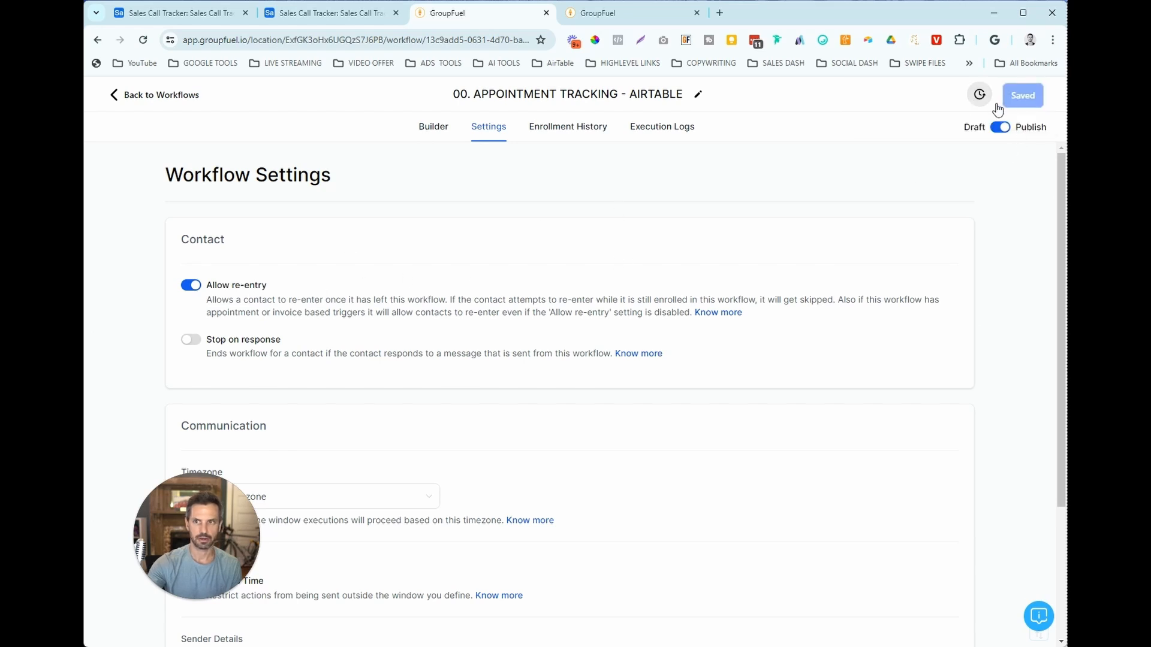
{"action": "left_click", "coordinate": [433, 127]}
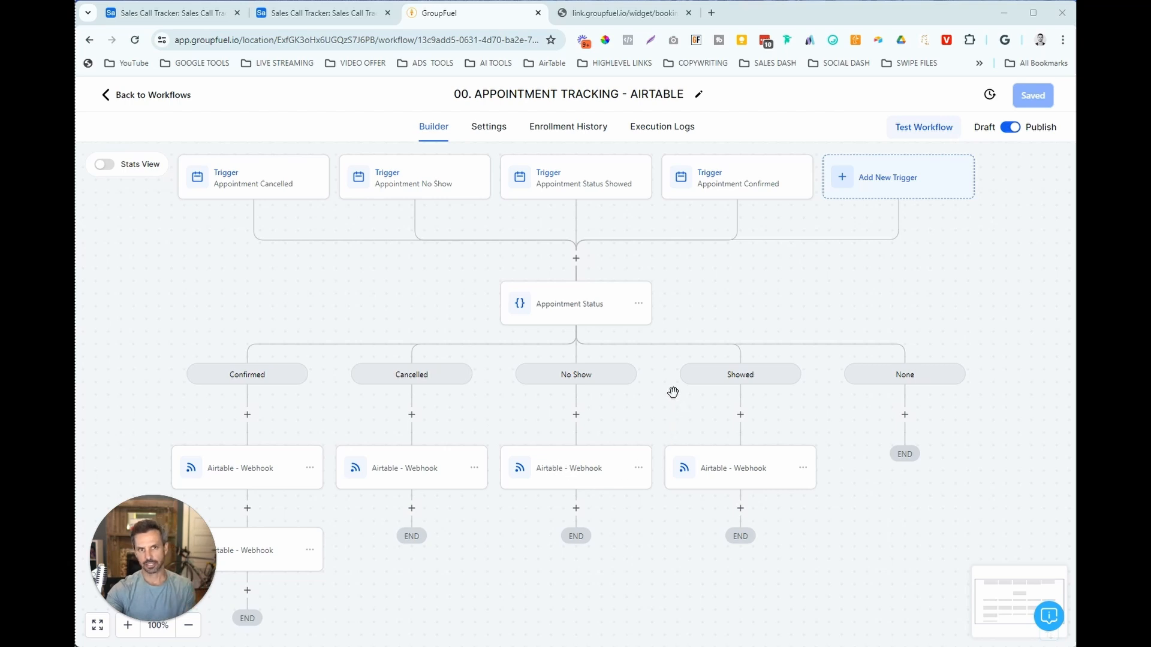
Switch to Airtable and add a Find records action to the GHL Confirmed Appointment automation
{"action": "left_click", "coordinate": [193, 21]}
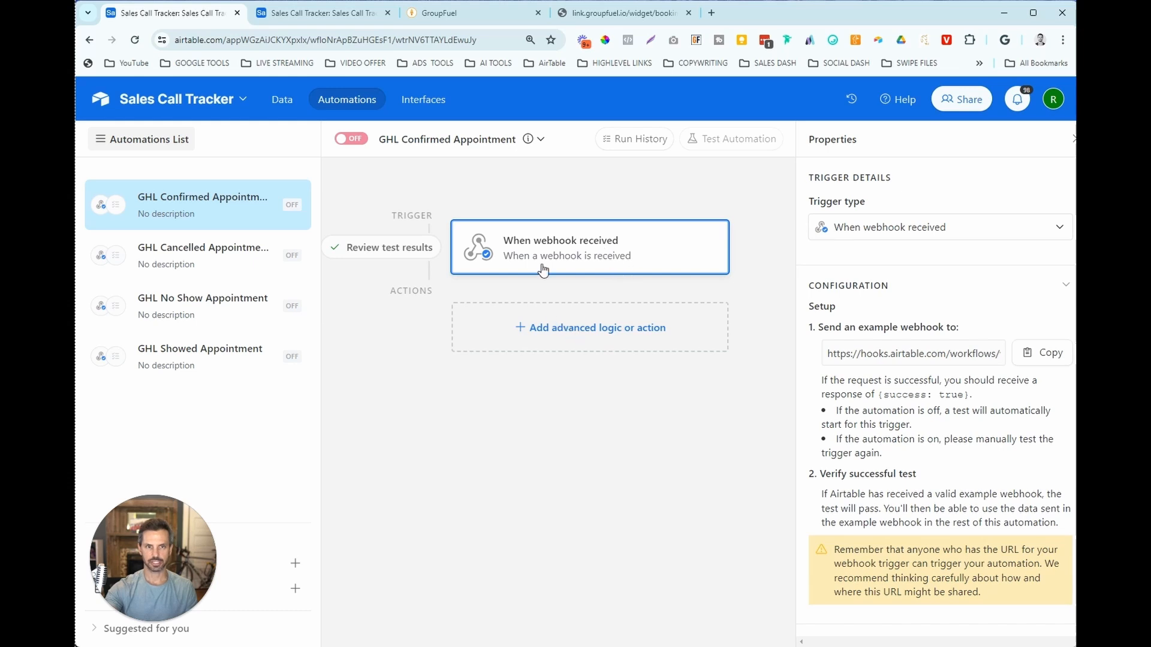
{"action": "left_click", "coordinate": [562, 334]}
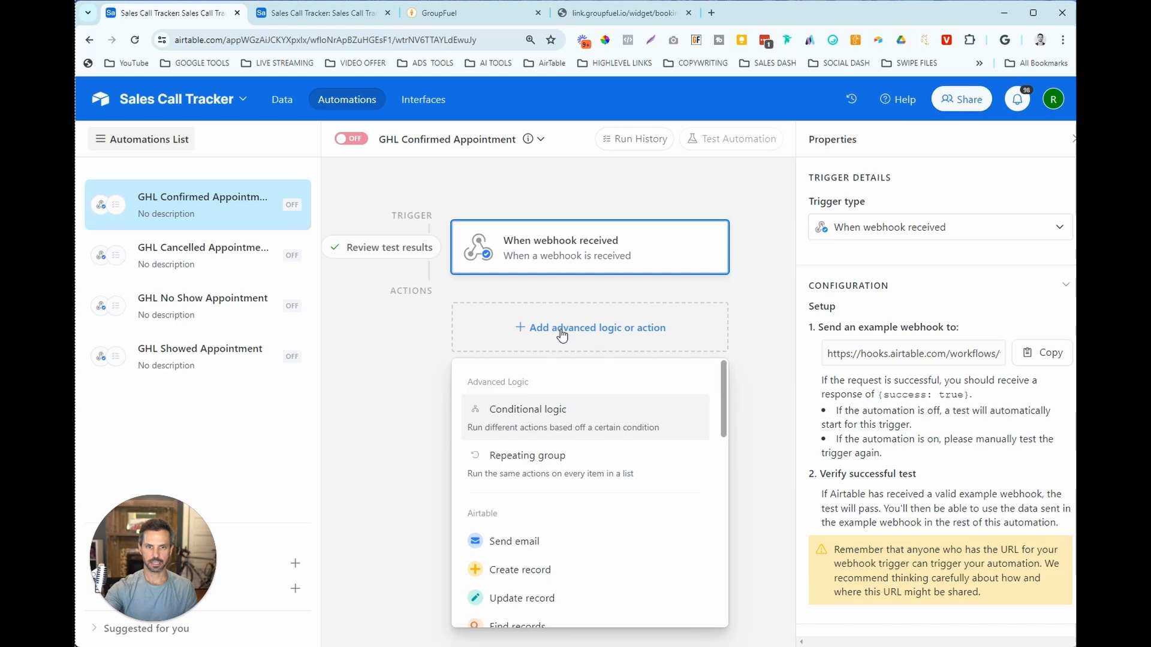
{"action": "scroll", "coordinate": [595, 493], "scroll_direction": "down", "scroll_amount": 2}
{"action": "left_click", "coordinate": [548, 563]}
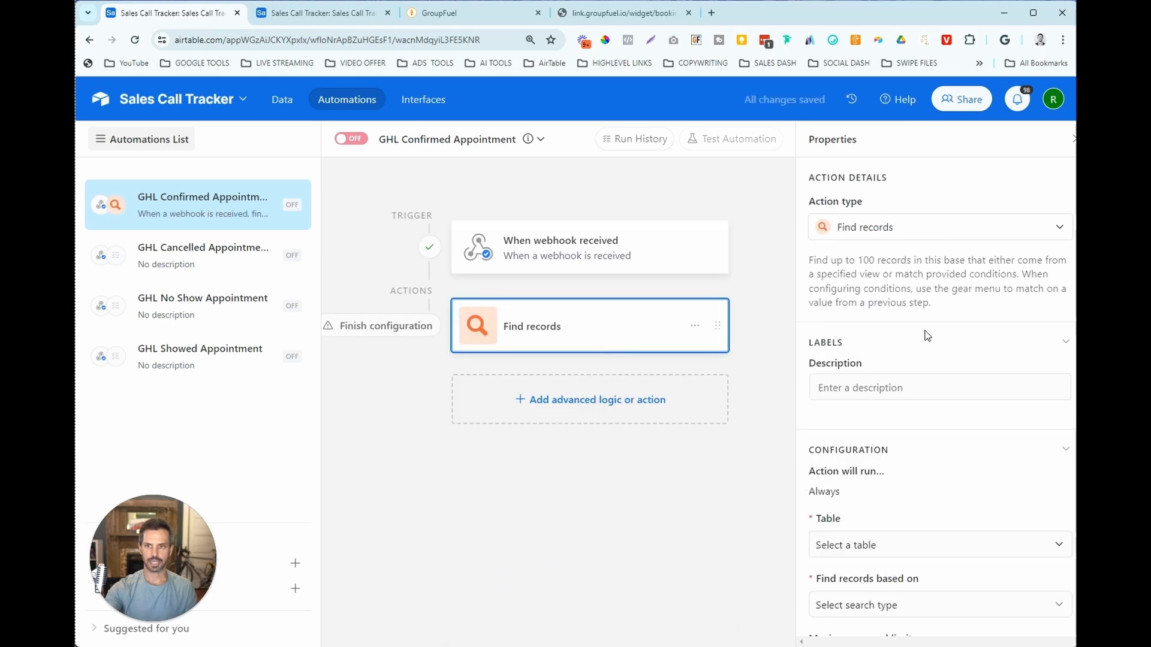
Configure the Find records action to search the Sales Call Tracking table based on a condition
{"action": "left_click", "coordinate": [969, 397]}
{"action": "scroll", "coordinate": [970, 397], "scroll_direction": "down", "scroll_amount": 3}
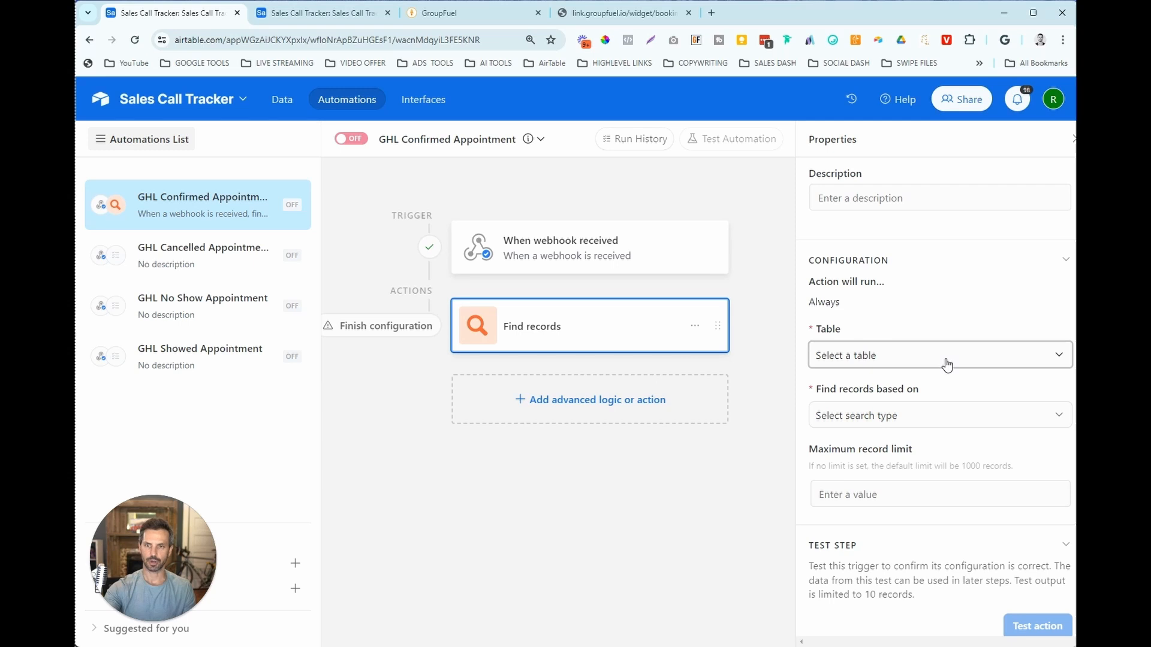
{"action": "left_click", "coordinate": [947, 363]}
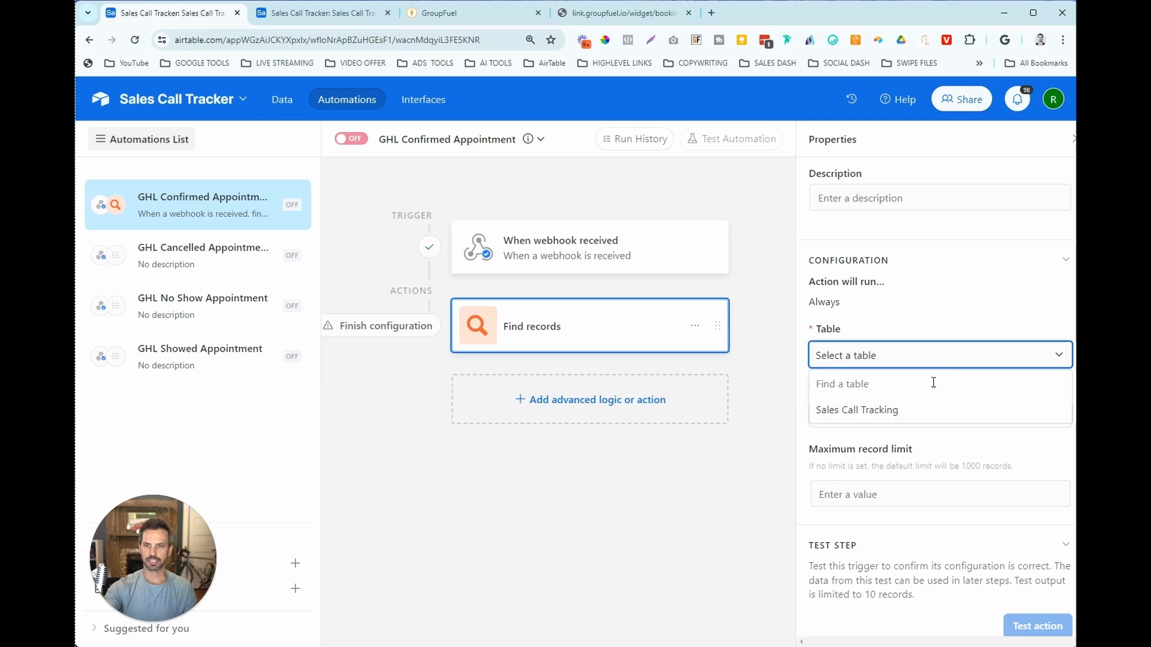
{"action": "left_click", "coordinate": [889, 414]}
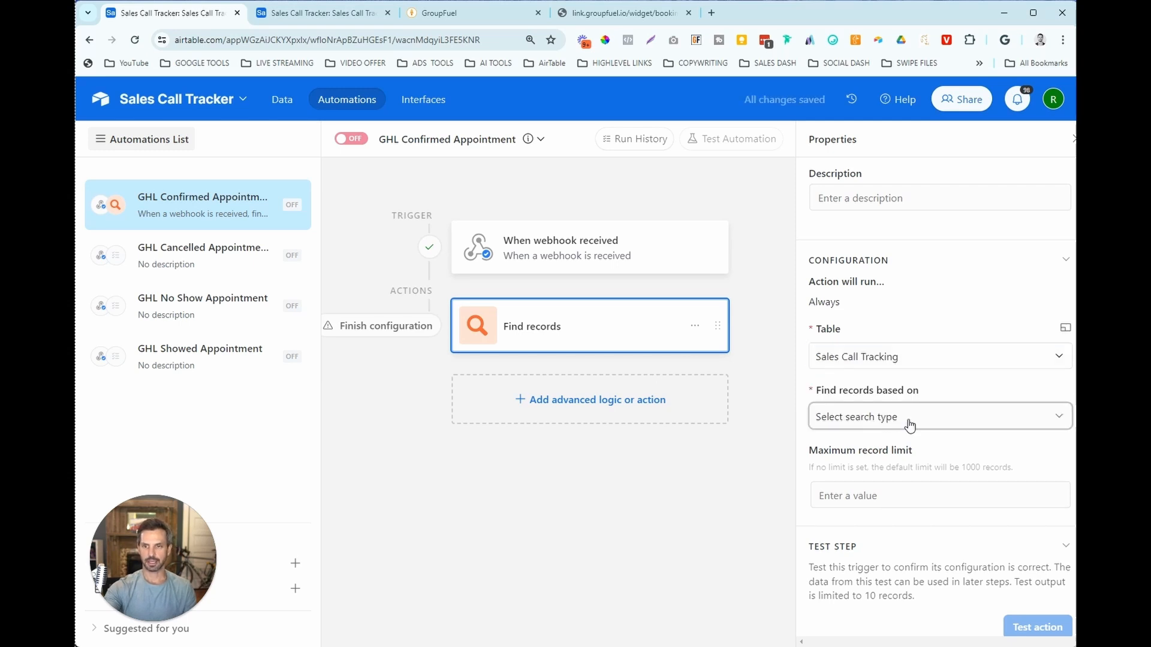
{"action": "left_click", "coordinate": [909, 423]}
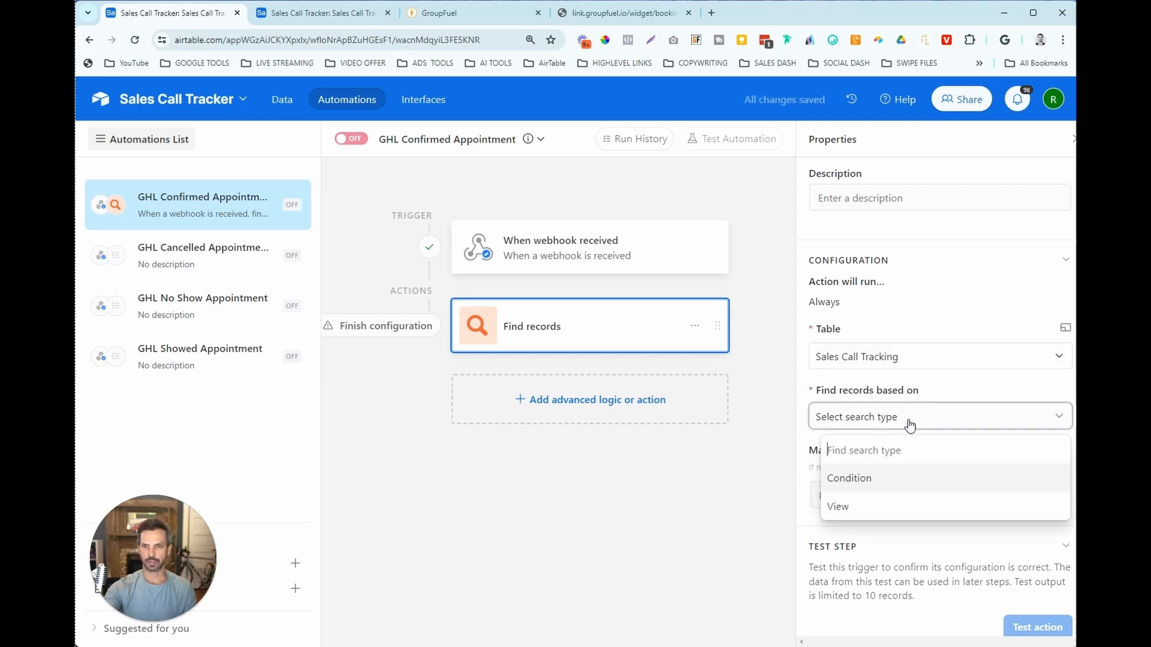
{"action": "left_click", "coordinate": [876, 479]}
{"action": "left_click", "coordinate": [880, 478]}
{"action": "scroll", "coordinate": [887, 461], "scroll_direction": "down", "scroll_amount": 1}
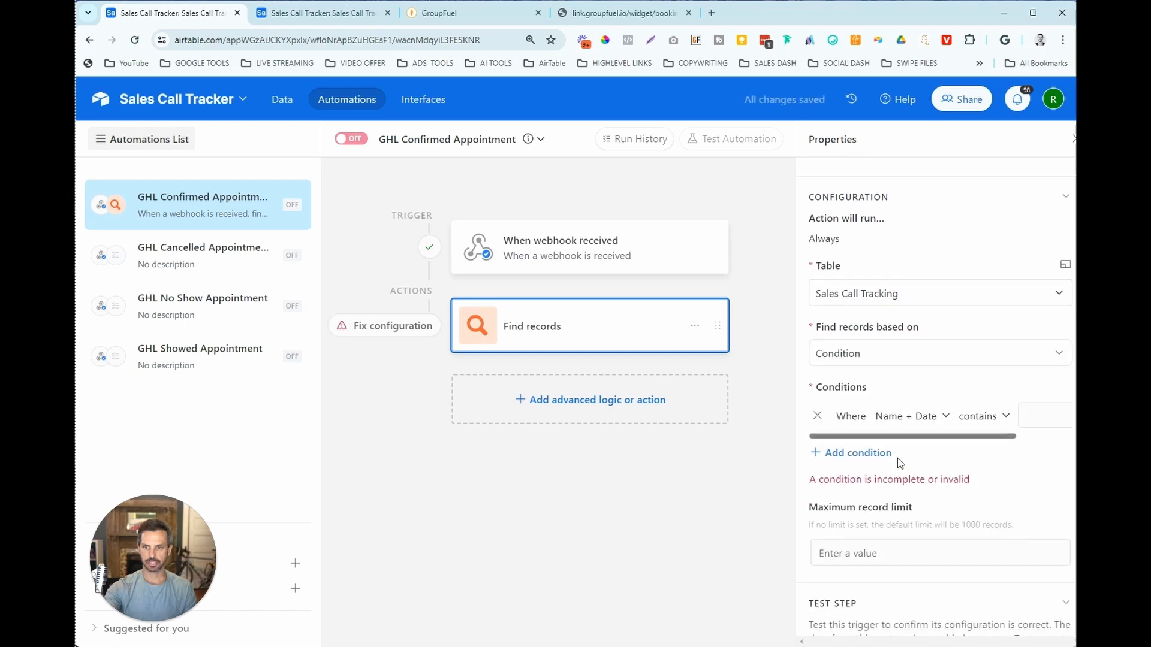
Make the Find records condition match where GHL Appointment ID contains a dynamic value
{"action": "left_click", "coordinate": [947, 417]}
{"action": "scroll", "coordinate": [971, 576], "scroll_direction": "down", "scroll_amount": 5}
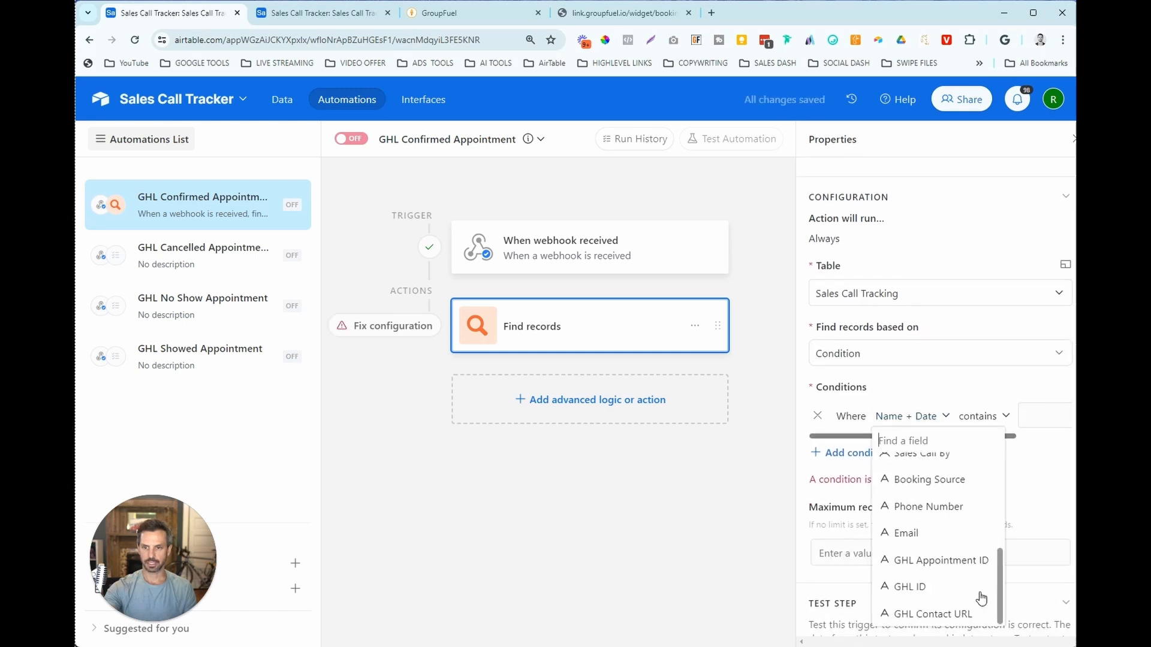
{"action": "left_click", "coordinate": [939, 563]}
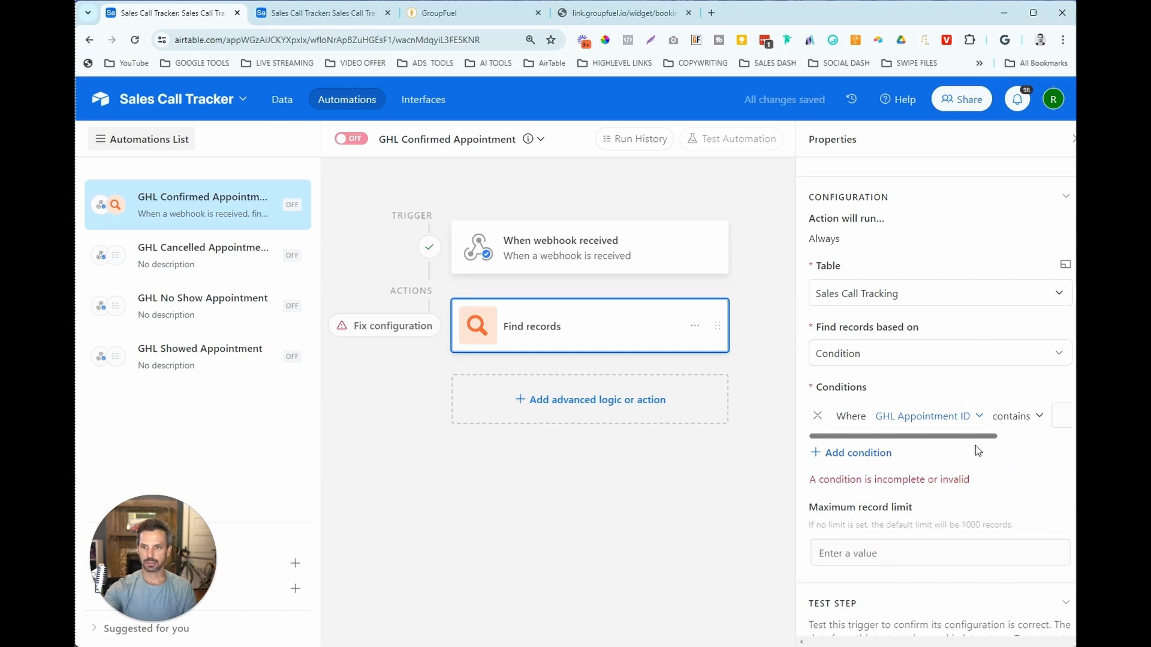
{"action": "scroll", "coordinate": [975, 444], "scroll_direction": "right", "scroll_amount": 3}
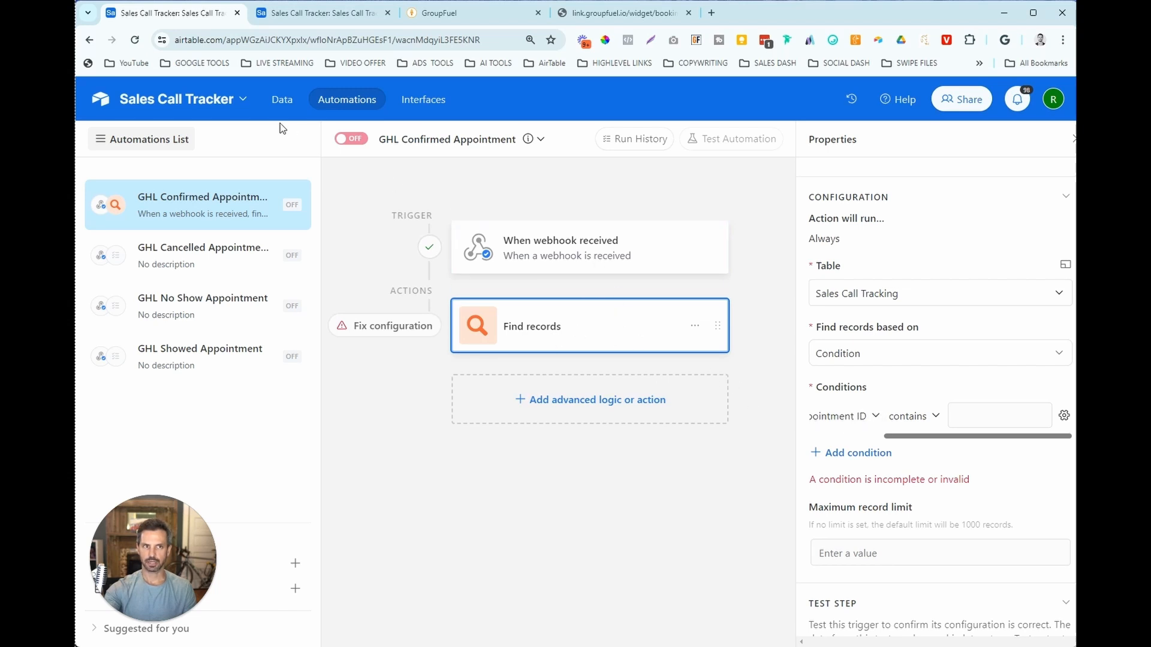
{"action": "left_click", "coordinate": [1065, 418]}
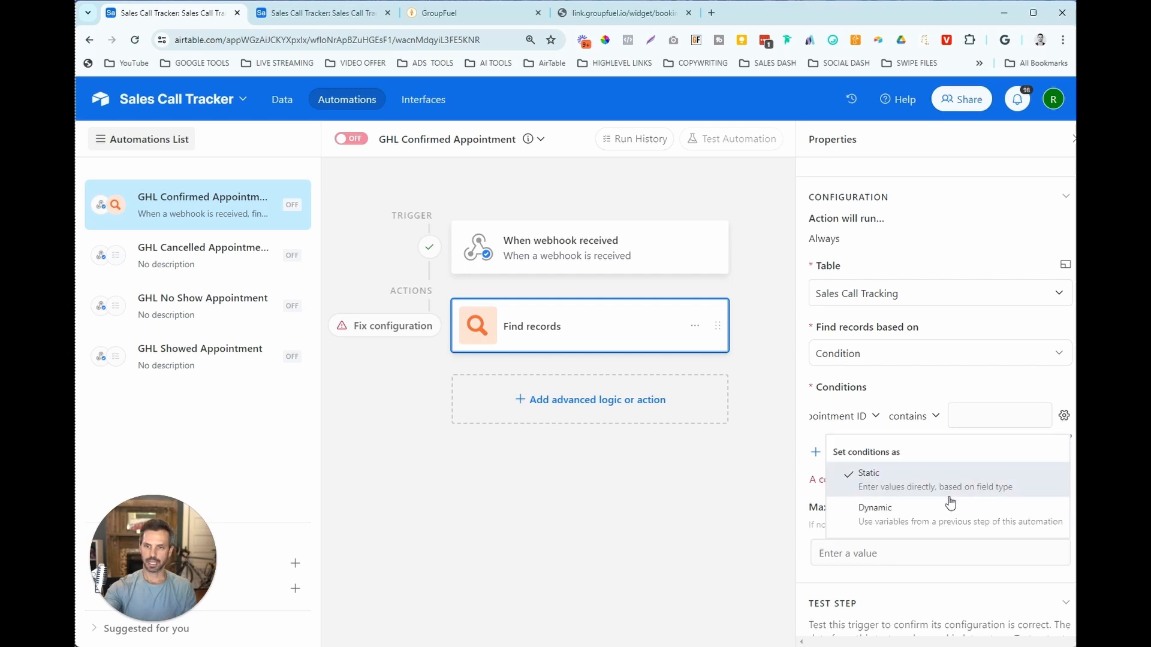
{"action": "left_click", "coordinate": [895, 516]}
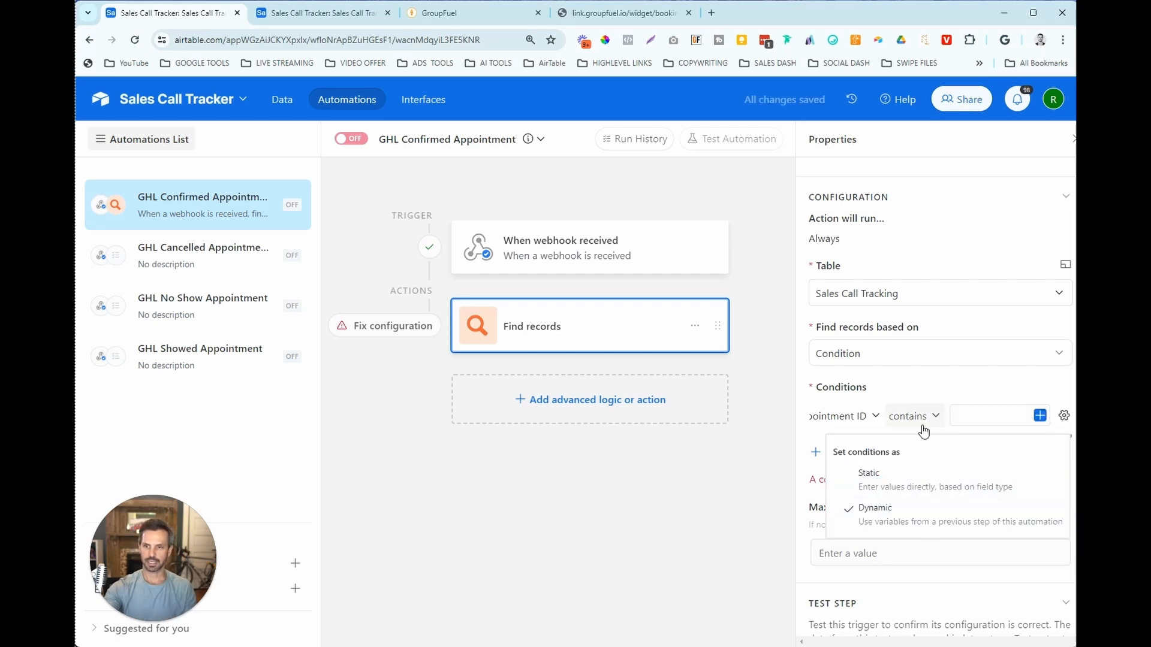
Use the calendar appointmentId from the webhook body as the condition's value, and test the Find records action
{"action": "left_click", "coordinate": [1039, 417]}
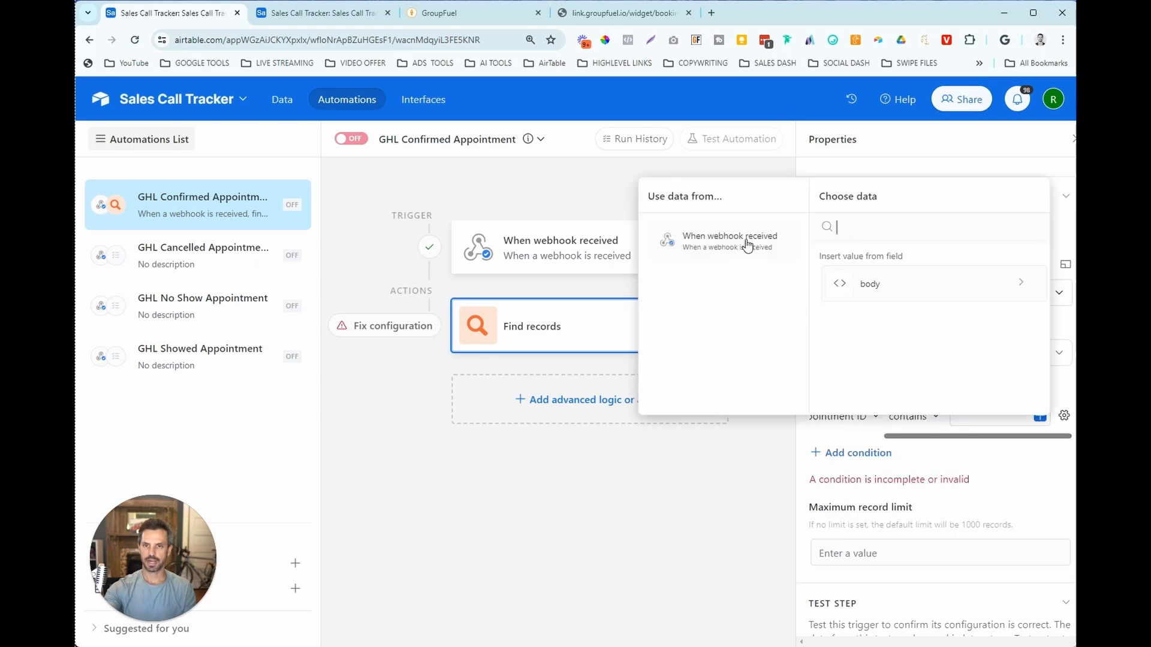
{"action": "left_click", "coordinate": [728, 237]}
{"action": "left_click", "coordinate": [916, 292]}
{"action": "scroll", "coordinate": [959, 327], "scroll_direction": "down", "scroll_amount": 5}
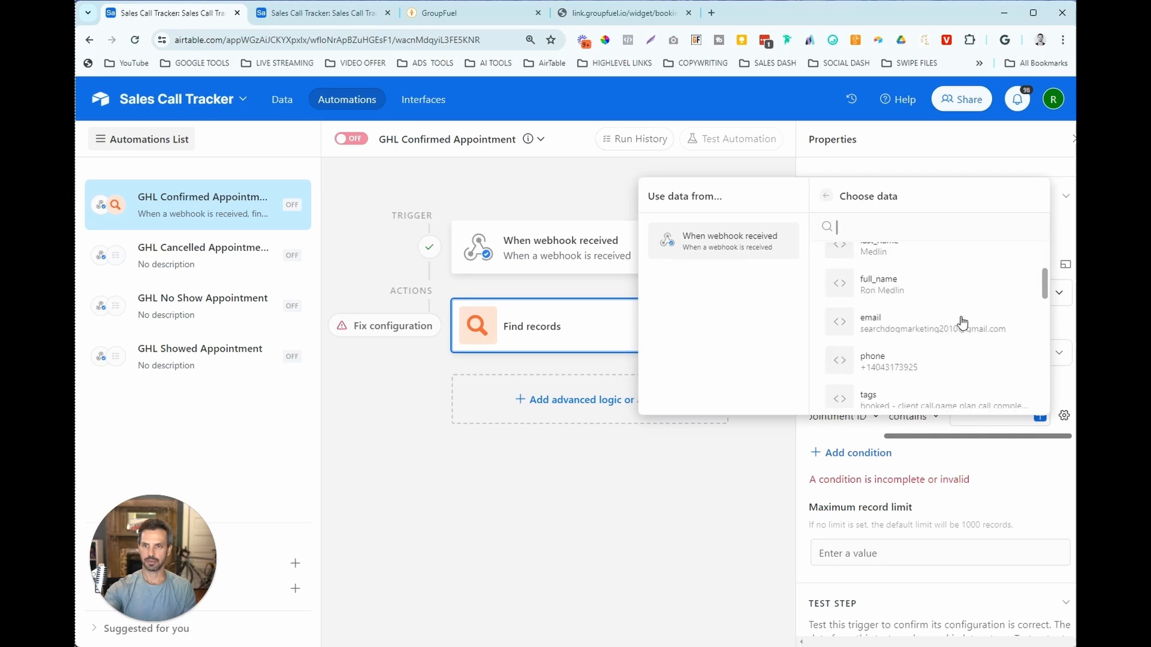
{"action": "scroll", "coordinate": [953, 333], "scroll_direction": "up", "scroll_amount": 6}
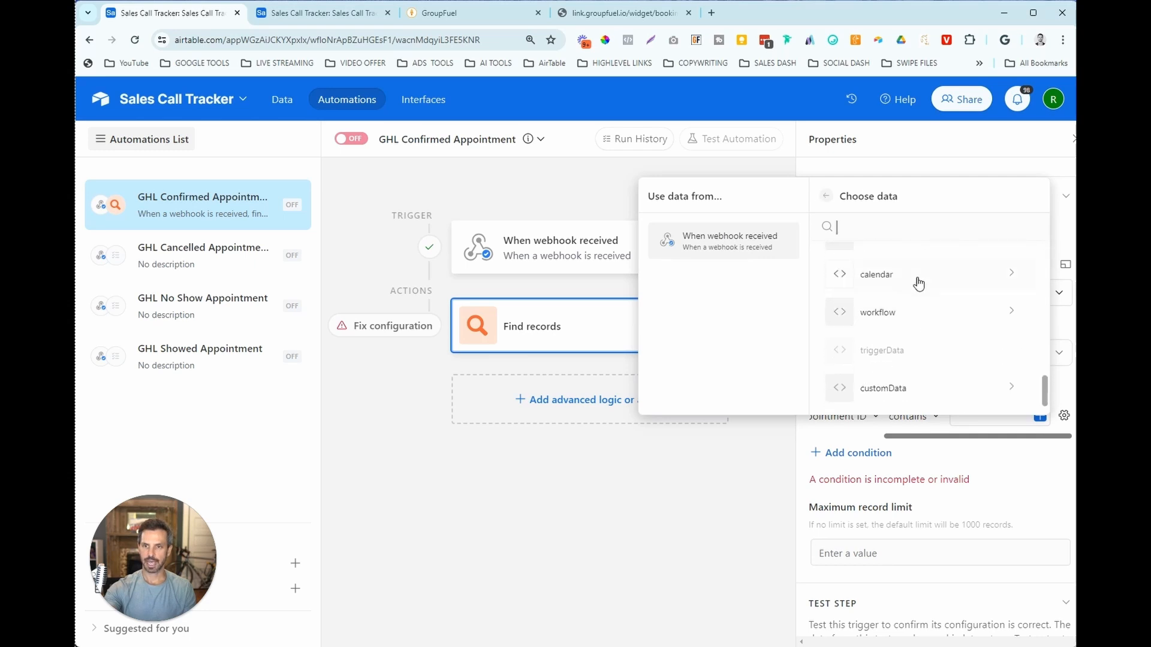
{"action": "scroll", "coordinate": [858, 334], "scroll_direction": "down", "scroll_amount": 1}
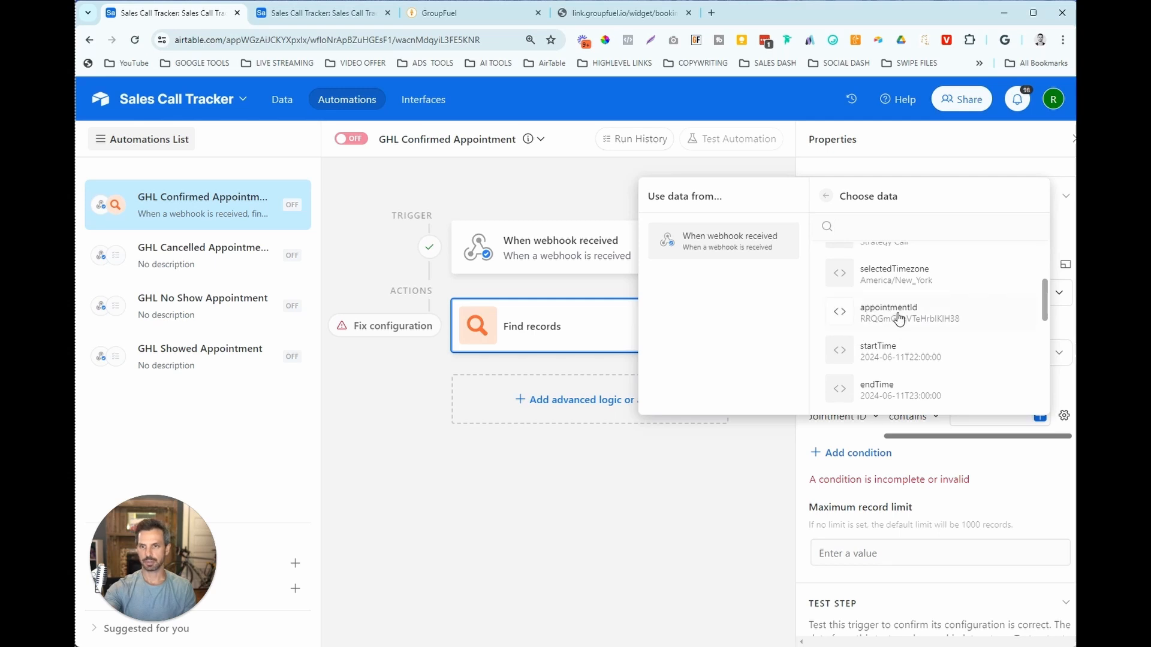
{"action": "left_click", "coordinate": [899, 317]}
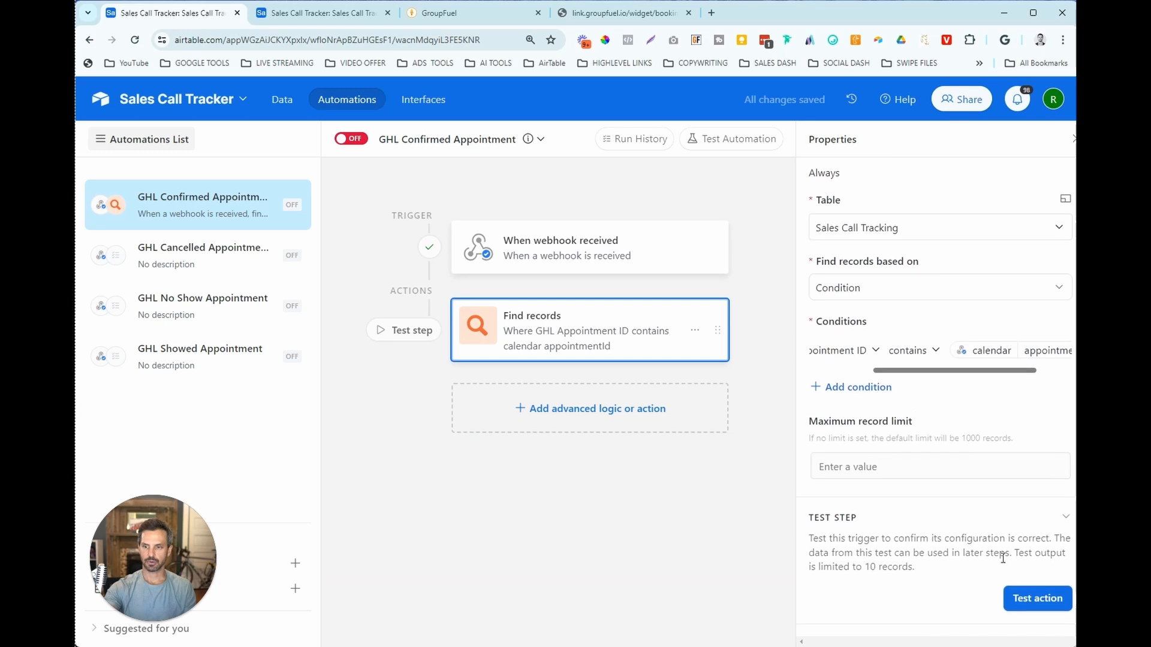
{"action": "left_click", "coordinate": [1023, 604]}
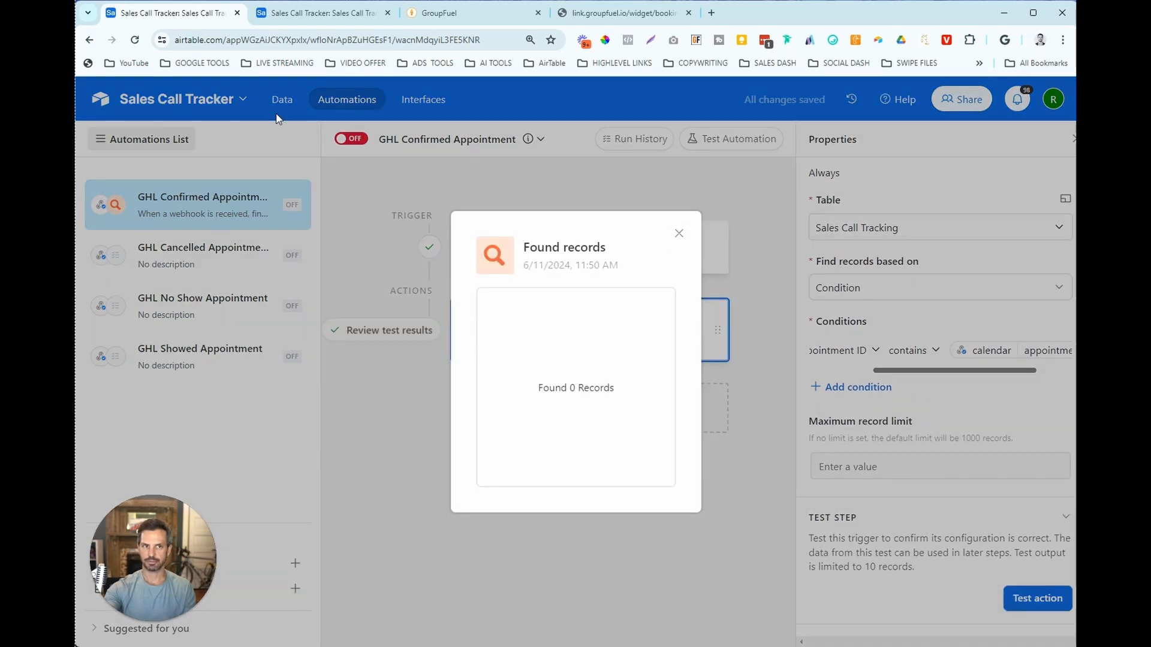
{"action": "left_click", "coordinate": [678, 235]}
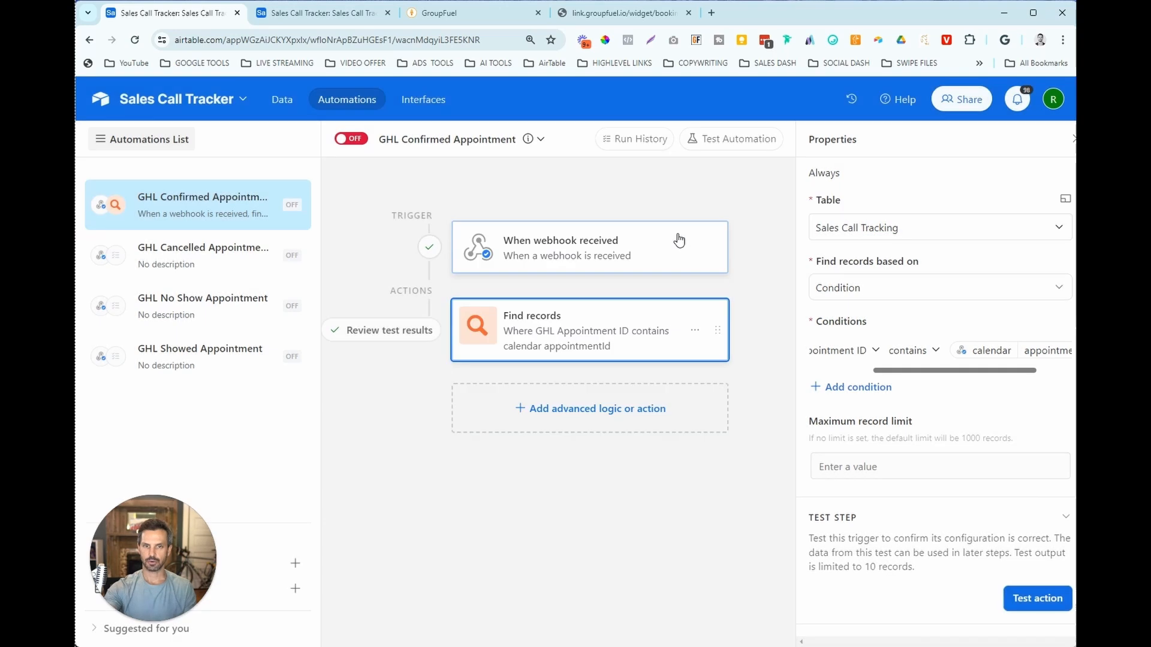
Add conditional logic after Find records, with a condition on the list of GHL Appointment ID values from the found records
{"action": "left_click", "coordinate": [575, 415]}
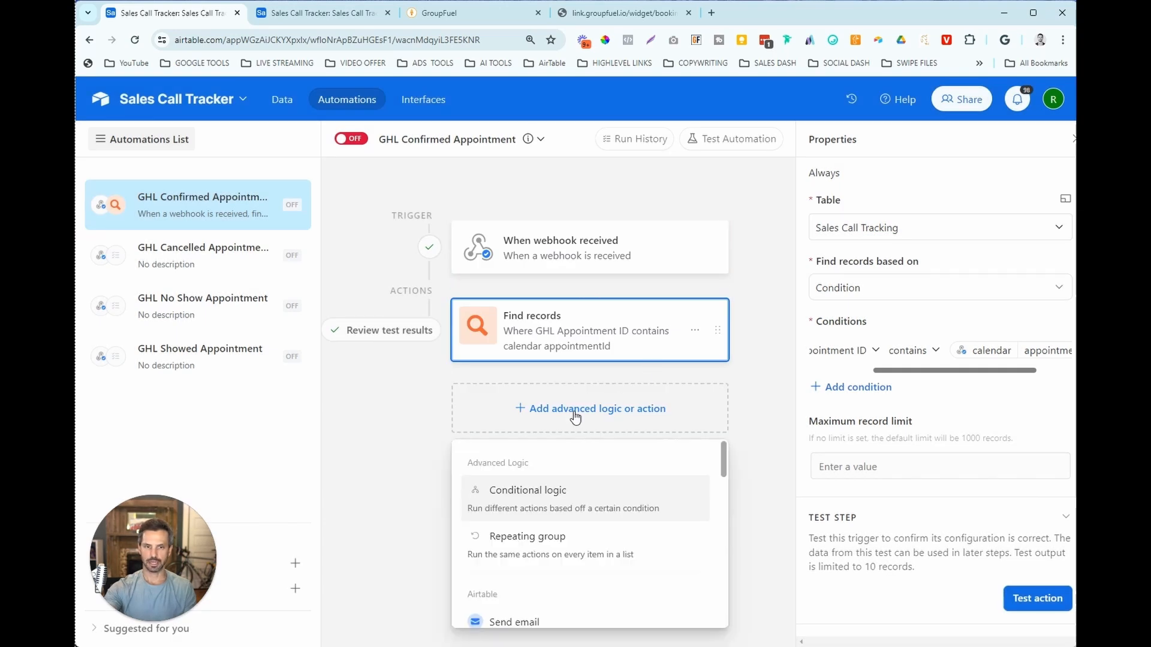
{"action": "left_click", "coordinate": [528, 500]}
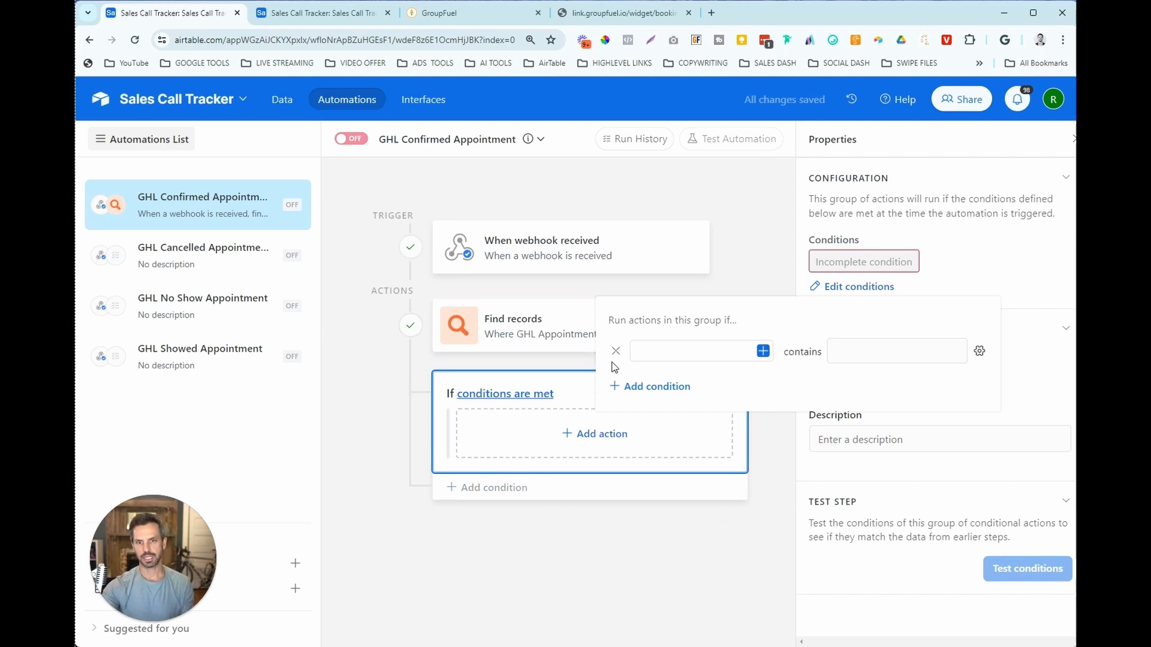
{"action": "left_click", "coordinate": [695, 358]}
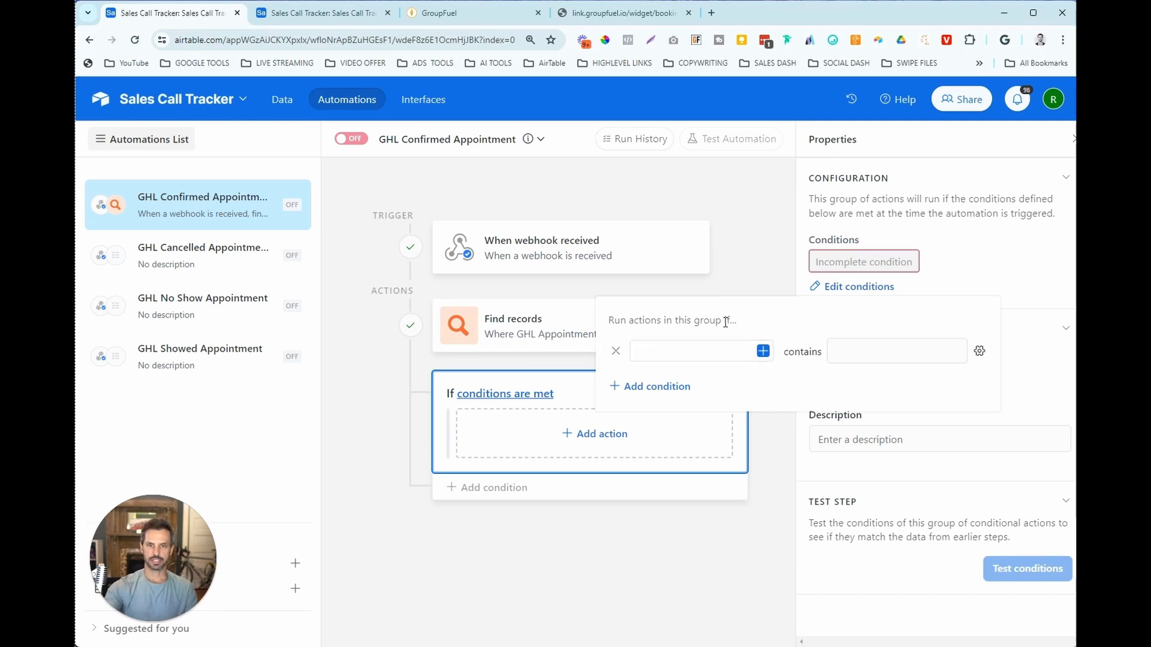
{"action": "left_click", "coordinate": [763, 351]}
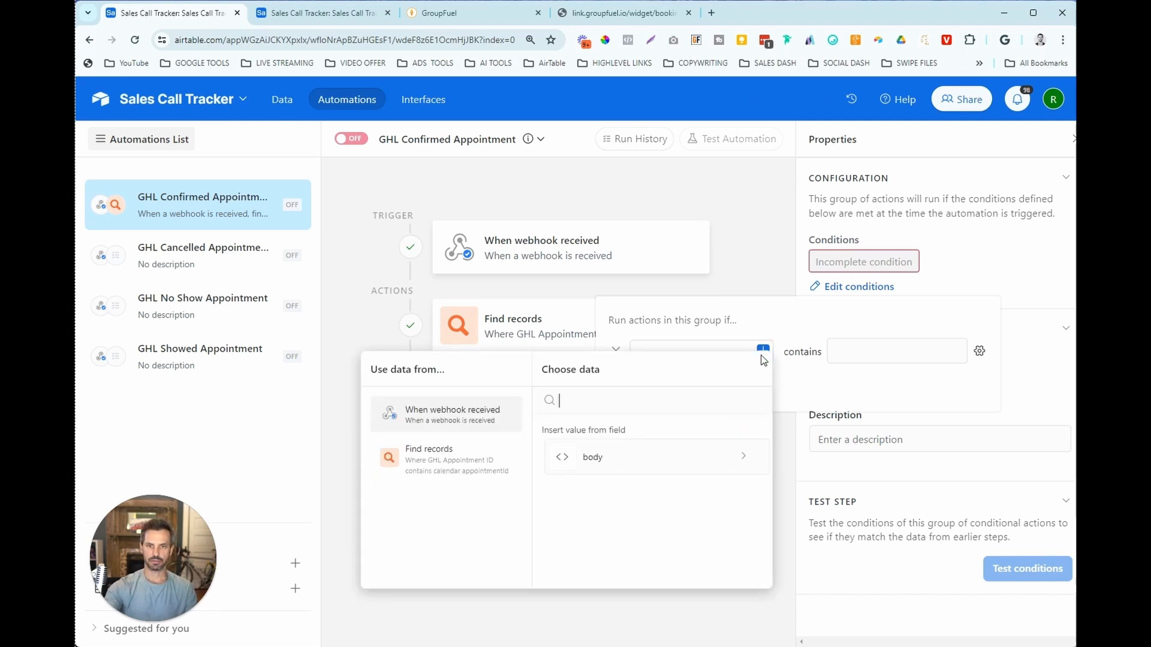
{"action": "left_click", "coordinate": [447, 465]}
{"action": "scroll", "coordinate": [691, 437], "scroll_direction": "down", "scroll_amount": 2}
{"action": "scroll", "coordinate": [691, 440], "scroll_direction": "down", "scroll_amount": 1}
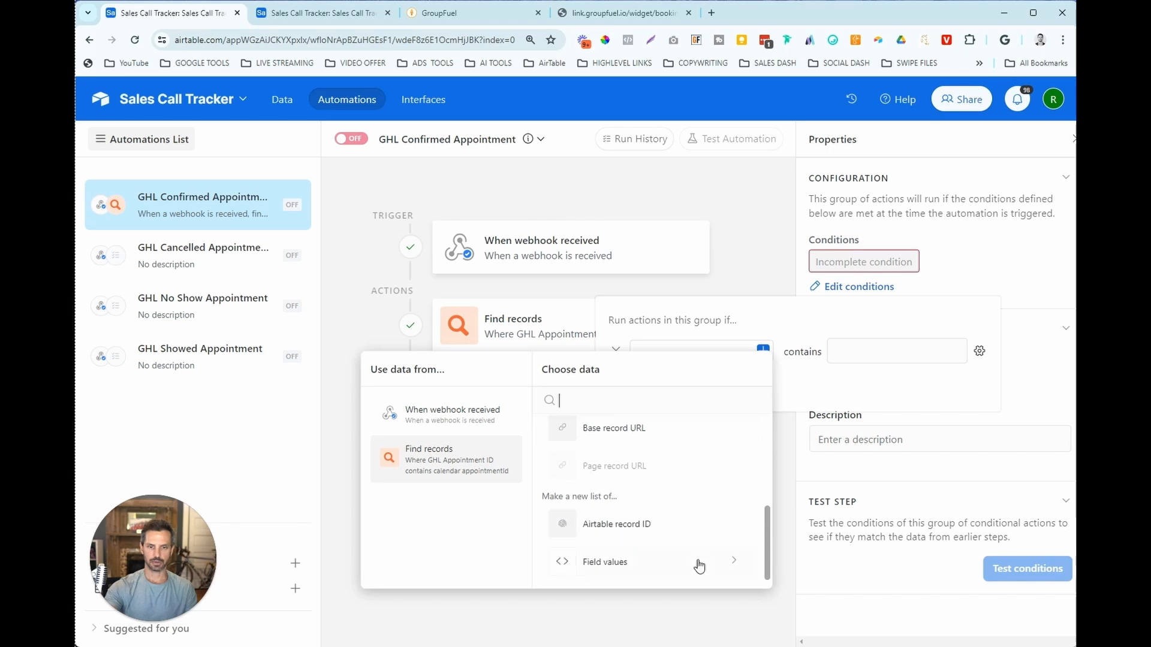
{"action": "left_click", "coordinate": [699, 565]}
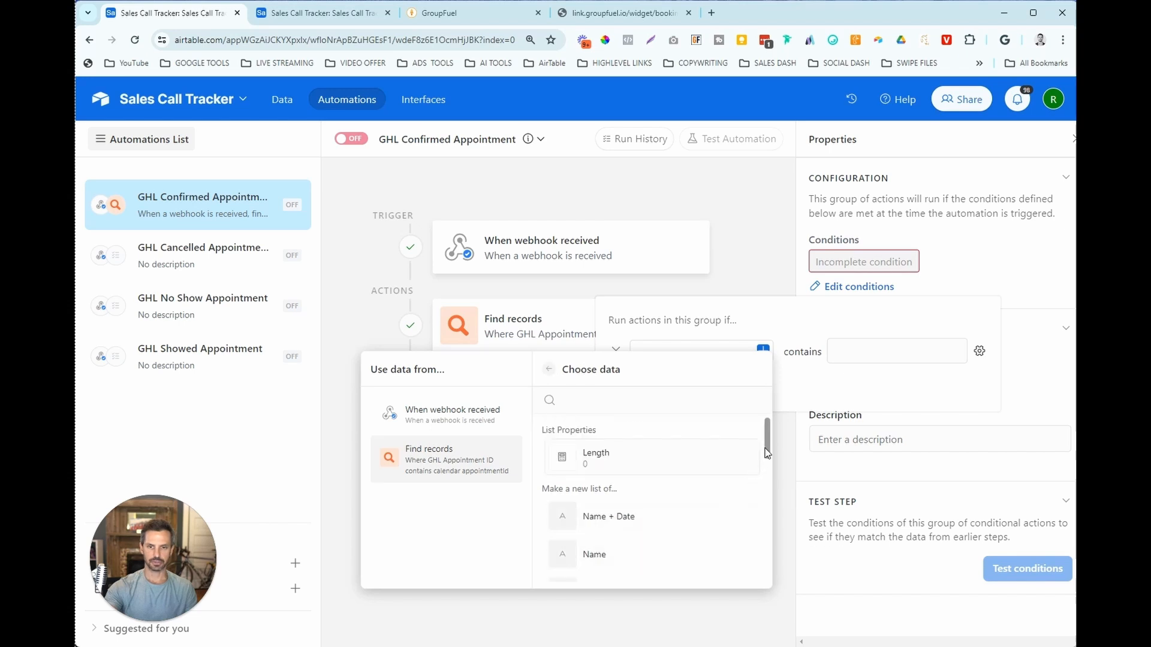
{"action": "scroll", "coordinate": [744, 551], "scroll_direction": "down", "scroll_amount": 5}
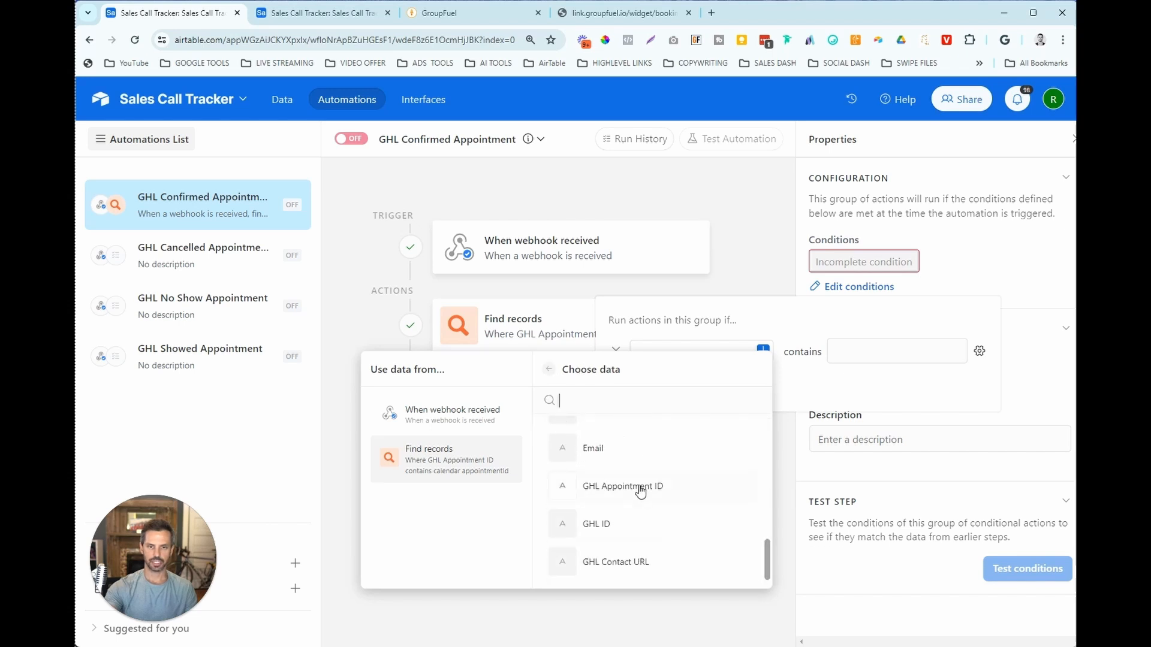
{"action": "left_click", "coordinate": [640, 492]}
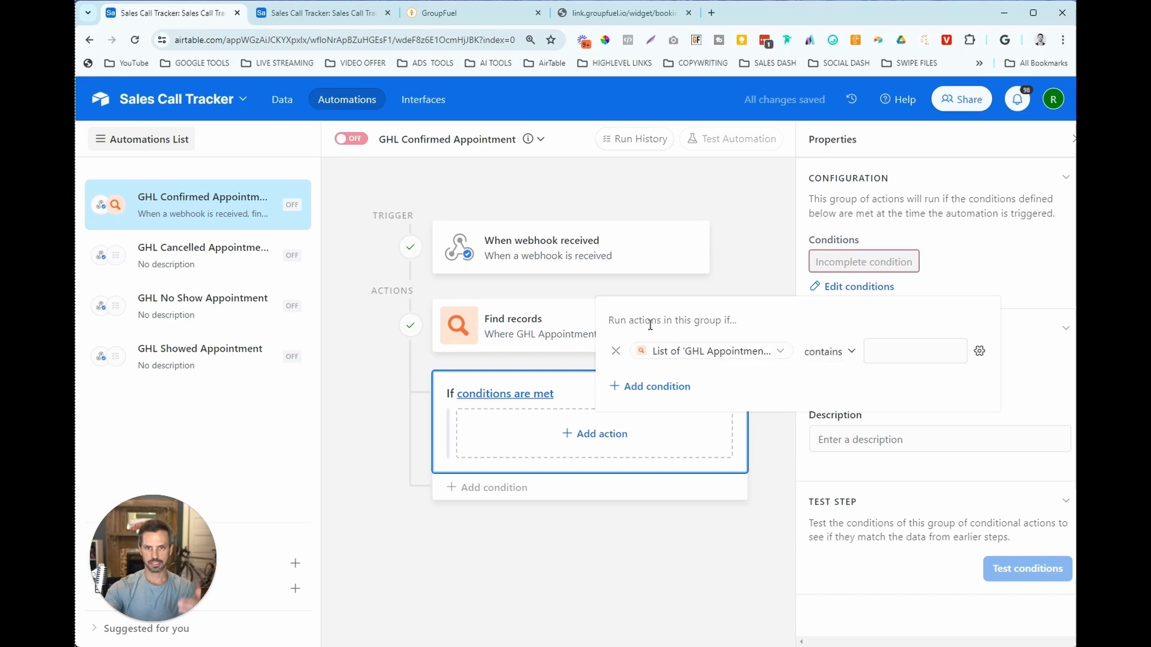
Set the If condition to contain a dynamic value, the calendar appointmentId from the webhook body, and test the conditions
{"action": "mouse_move", "coordinate": [716, 355]}
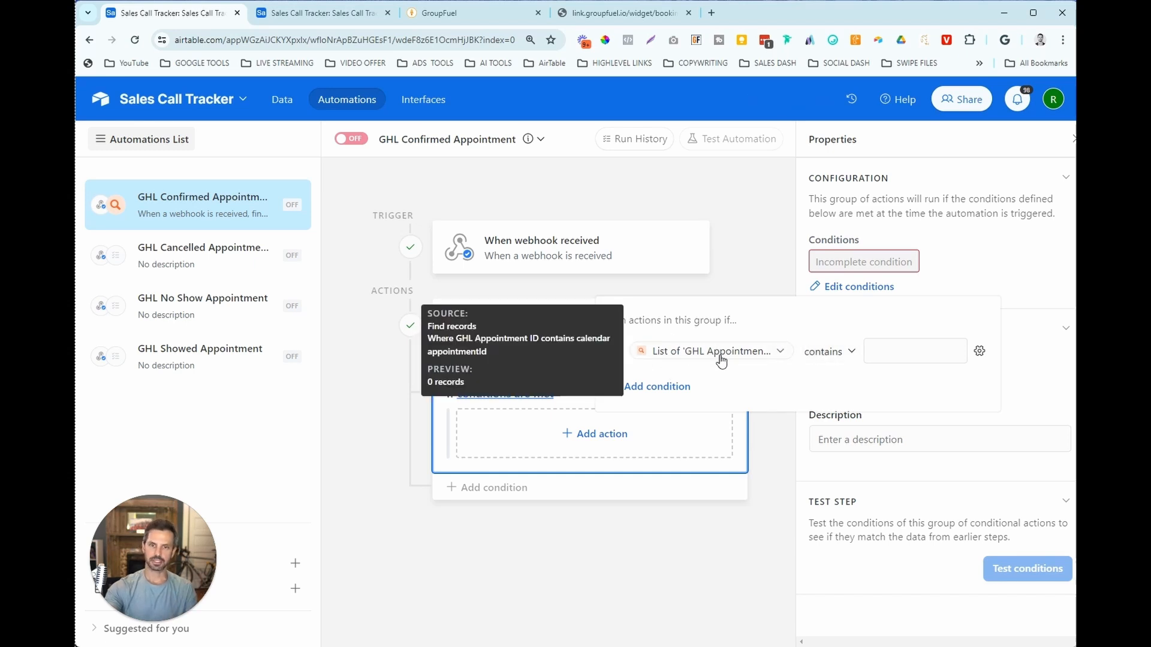
{"action": "left_click", "coordinate": [979, 352]}
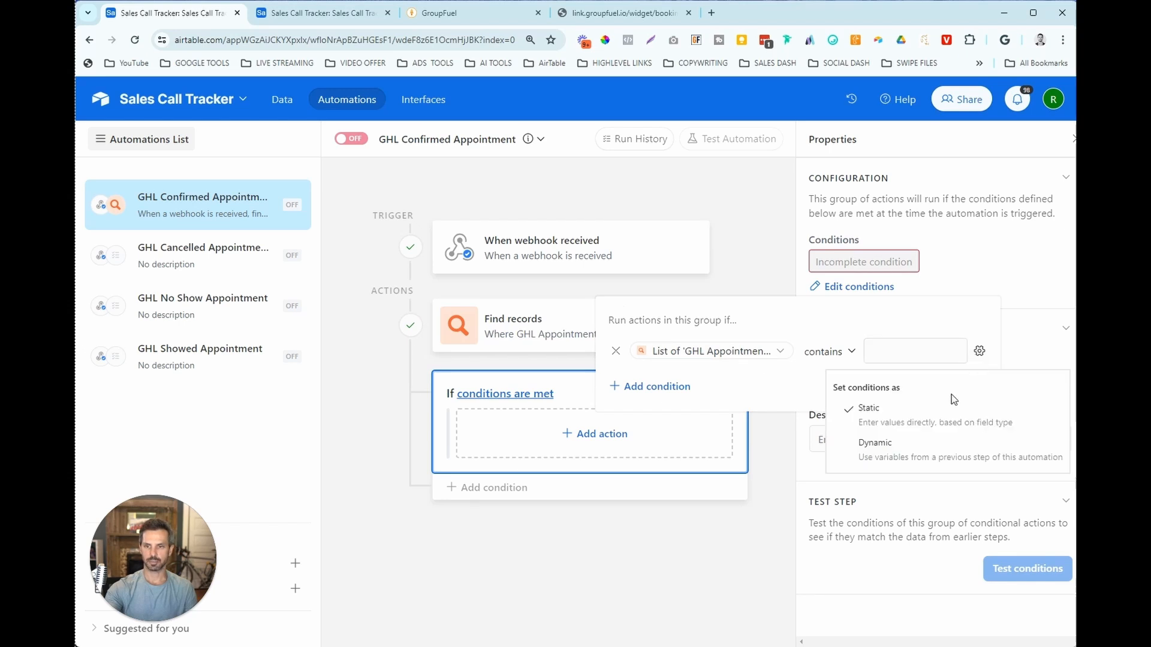
{"action": "left_click", "coordinate": [914, 462]}
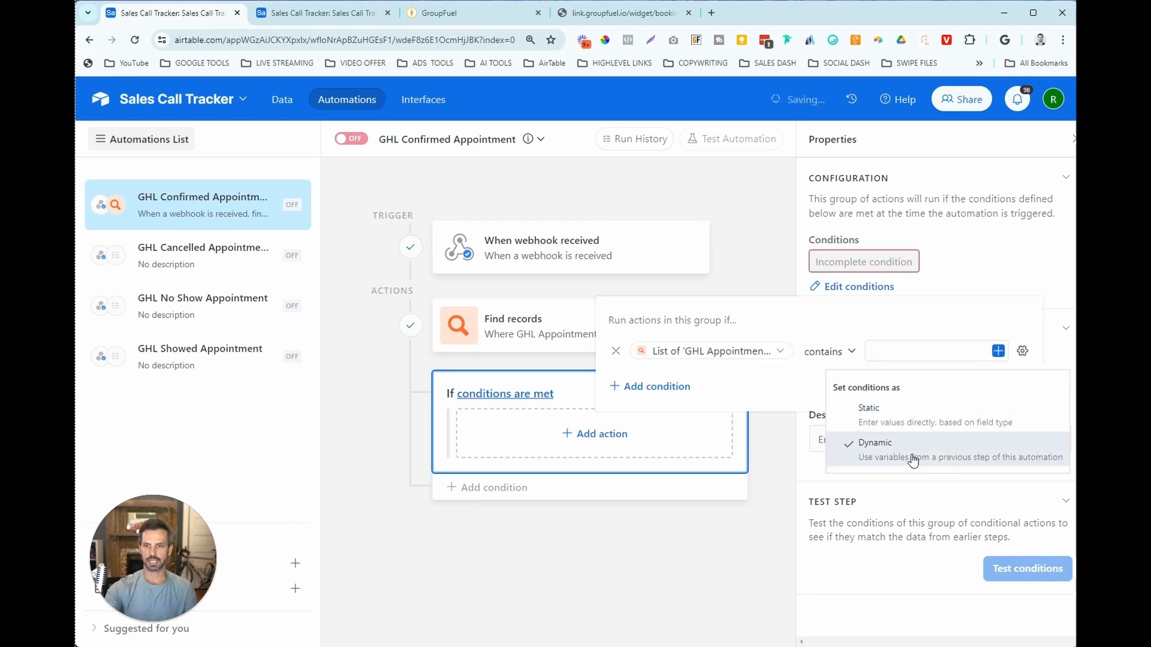
{"action": "left_click", "coordinate": [998, 352]}
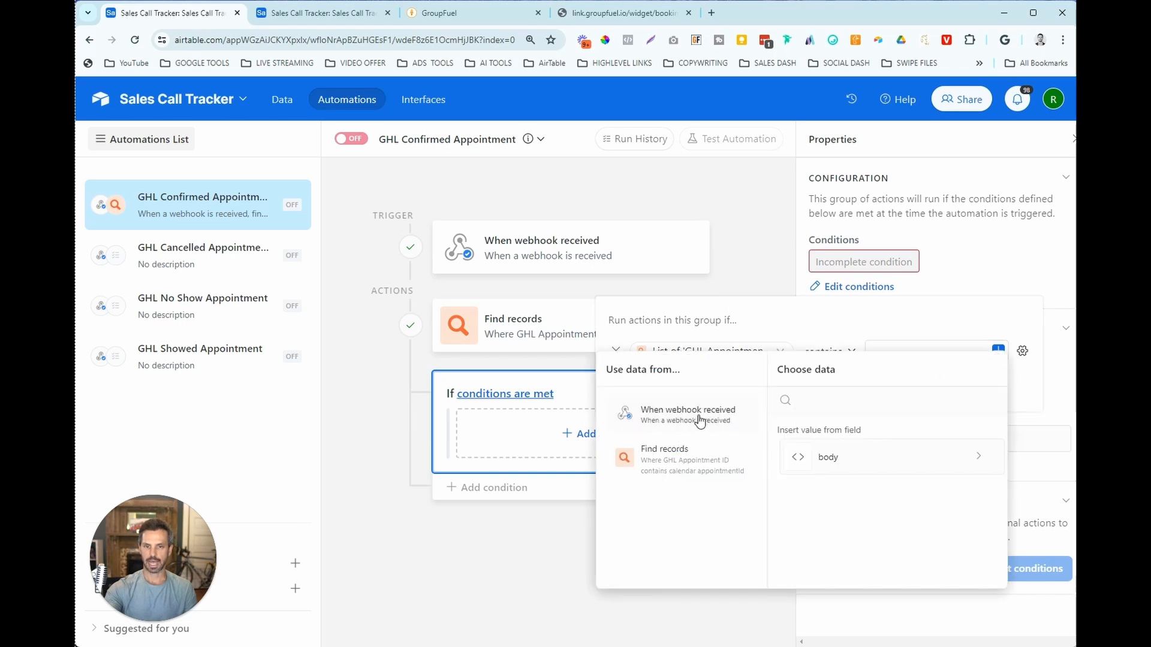
{"action": "left_click", "coordinate": [829, 458]}
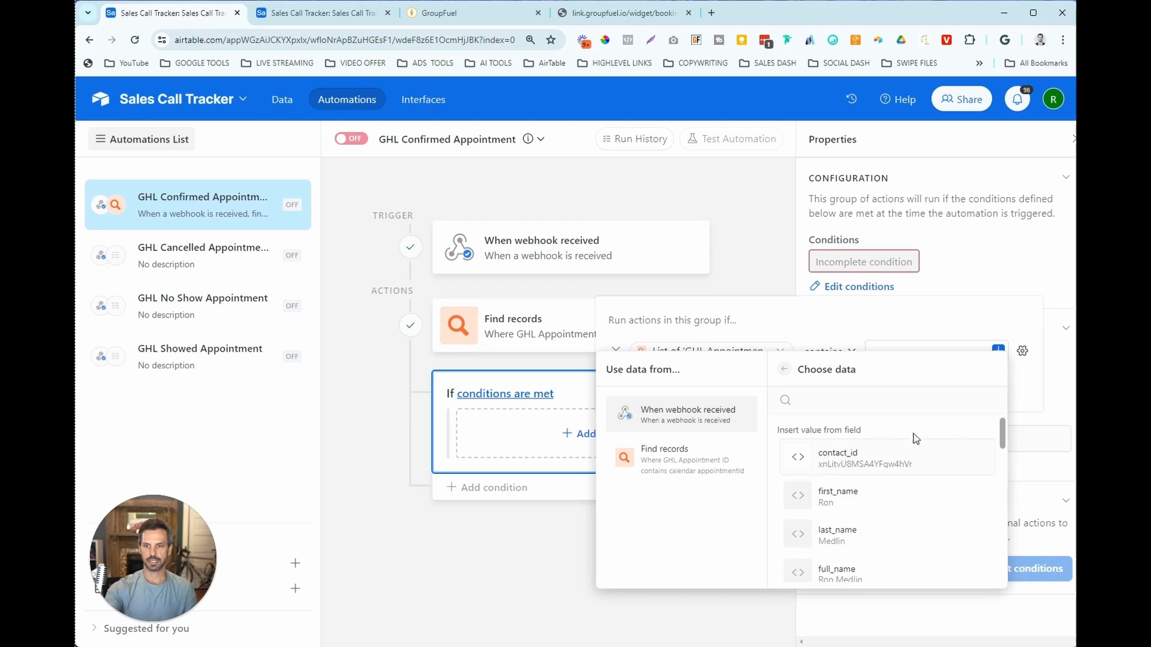
{"action": "left_click_drag", "start_coordinate": [1003, 433], "coordinate": [1011, 559]}
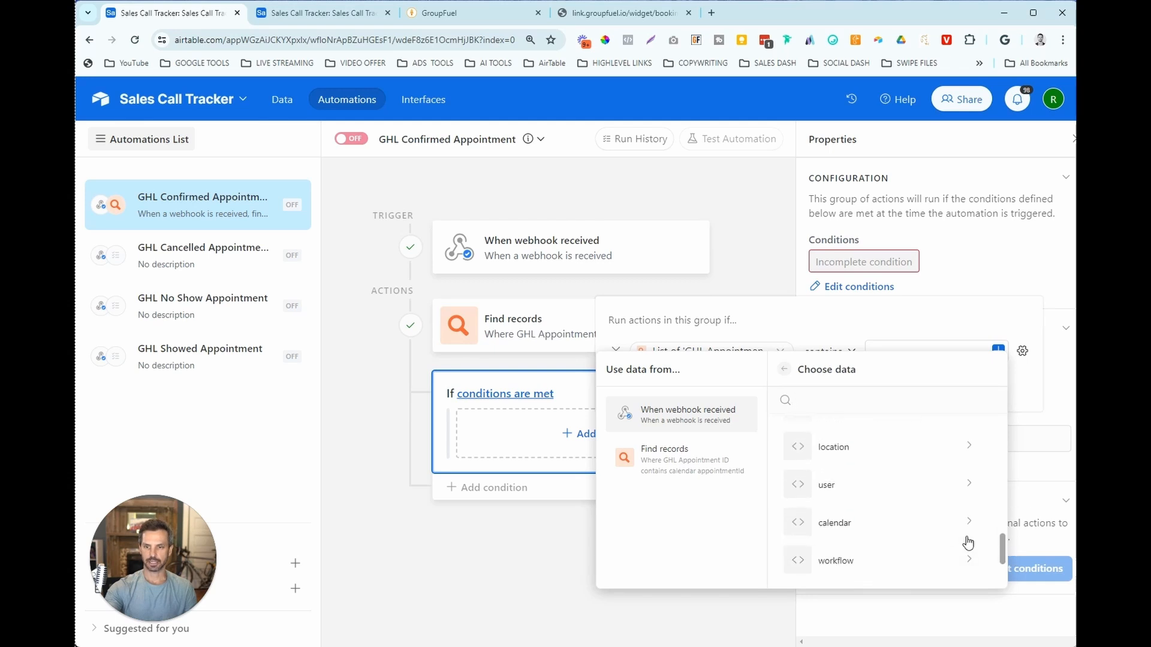
{"action": "left_click", "coordinate": [950, 526]}
{"action": "scroll", "coordinate": [917, 462], "scroll_direction": "down", "scroll_amount": 3}
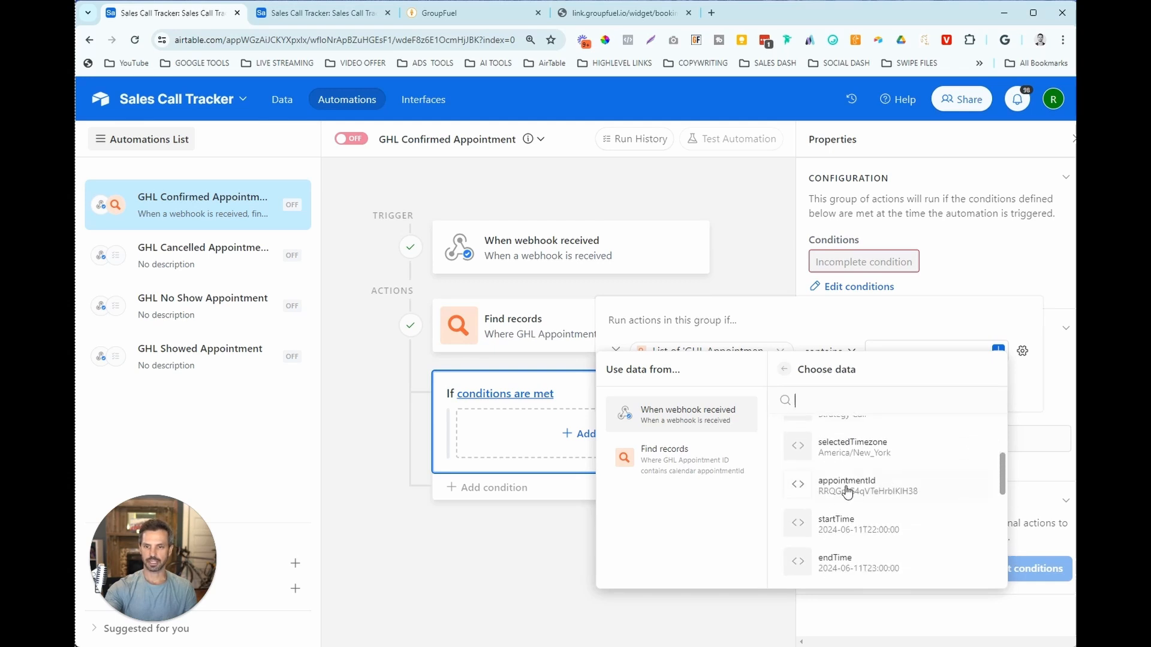
{"action": "left_click", "coordinate": [849, 486]}
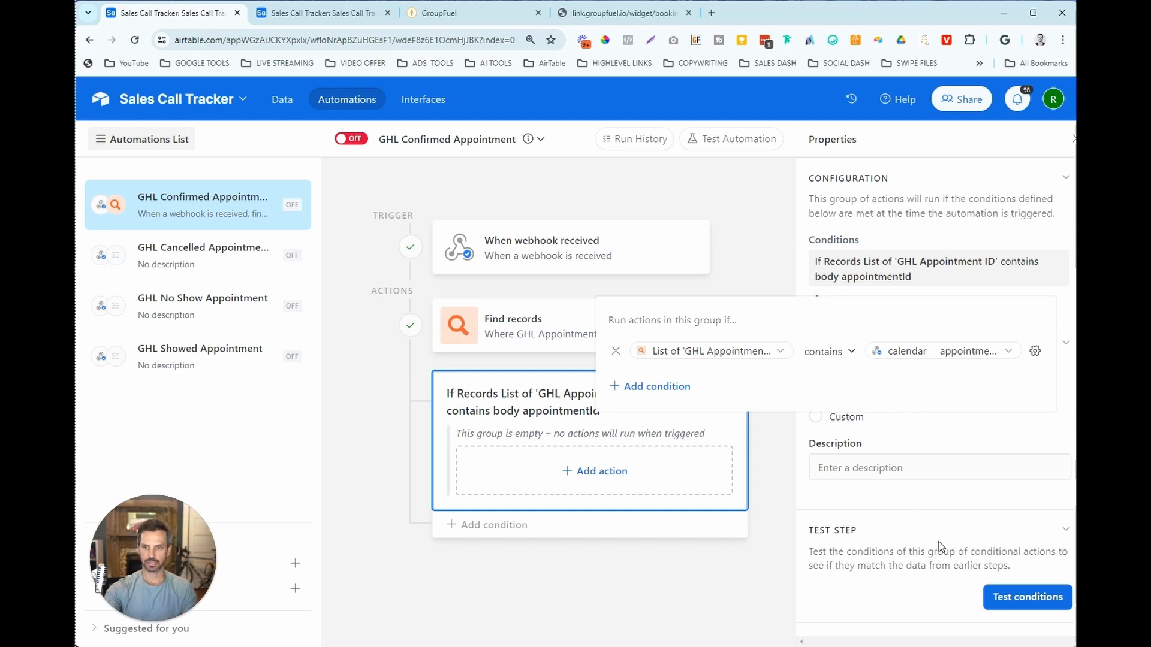
{"action": "left_click", "coordinate": [1004, 600]}
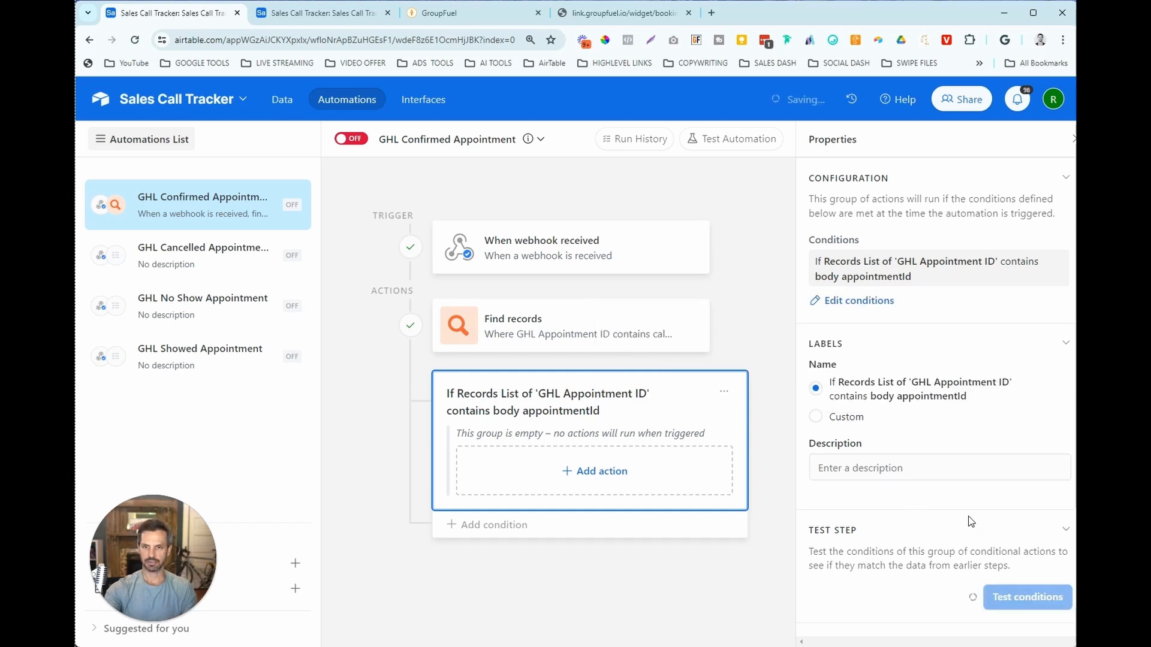
Add an Update record action to the If group and point it at the Sales Call Tracking table
{"action": "left_click", "coordinate": [599, 474]}
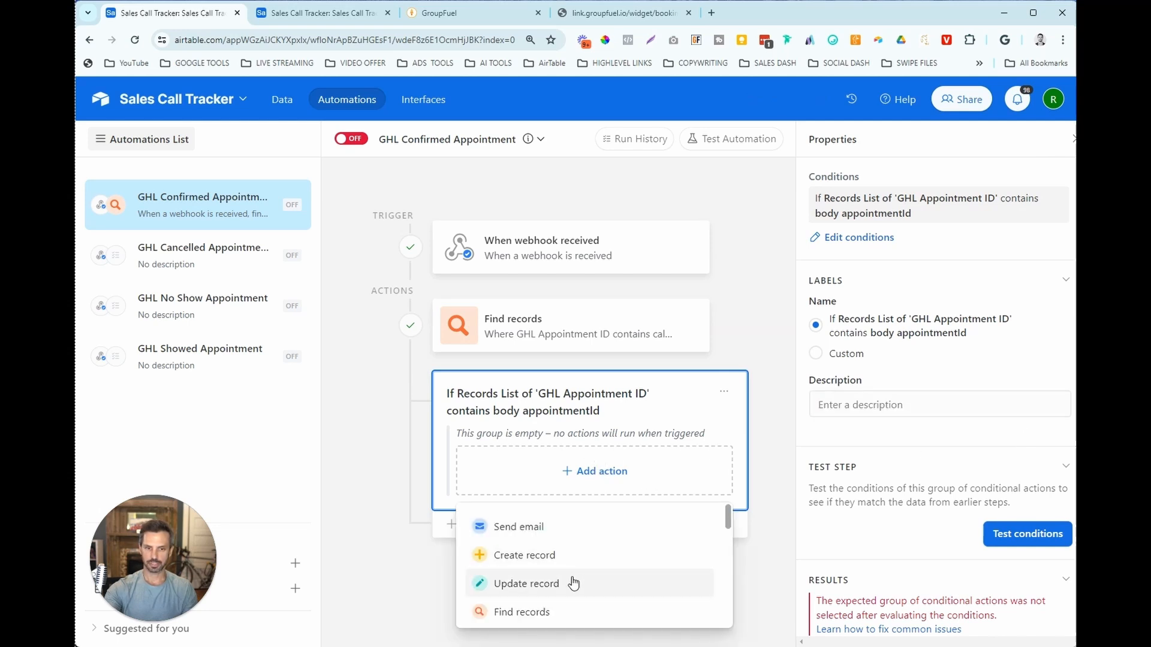
{"action": "left_click", "coordinate": [539, 585]}
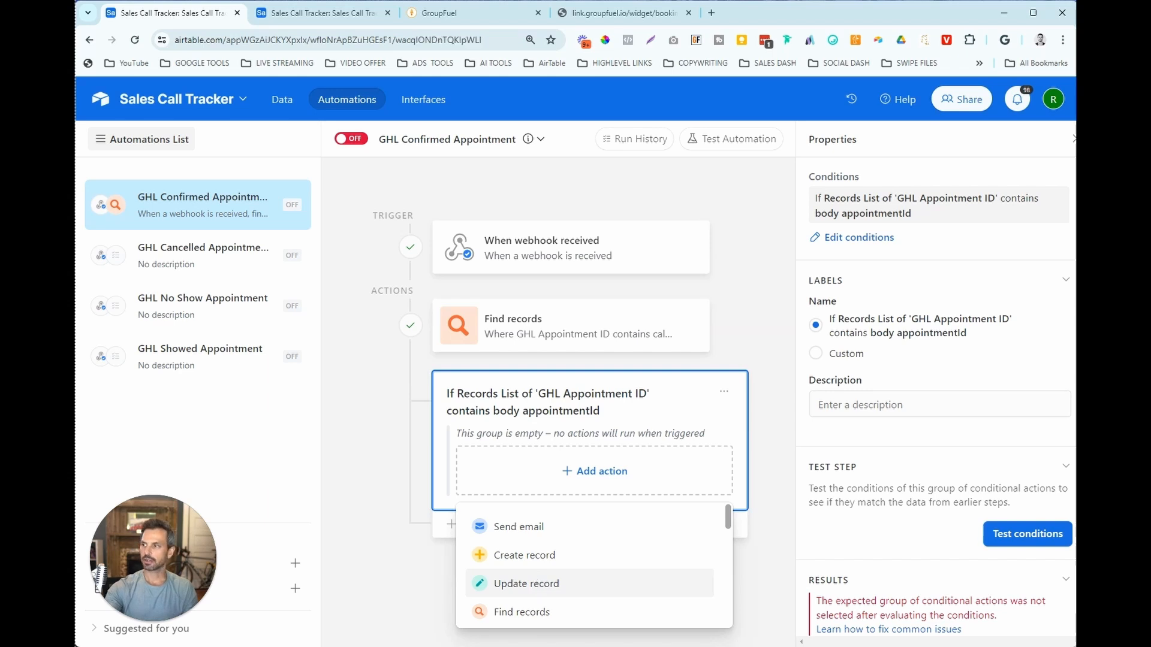
{"action": "scroll", "coordinate": [935, 441], "scroll_direction": "down", "scroll_amount": 2}
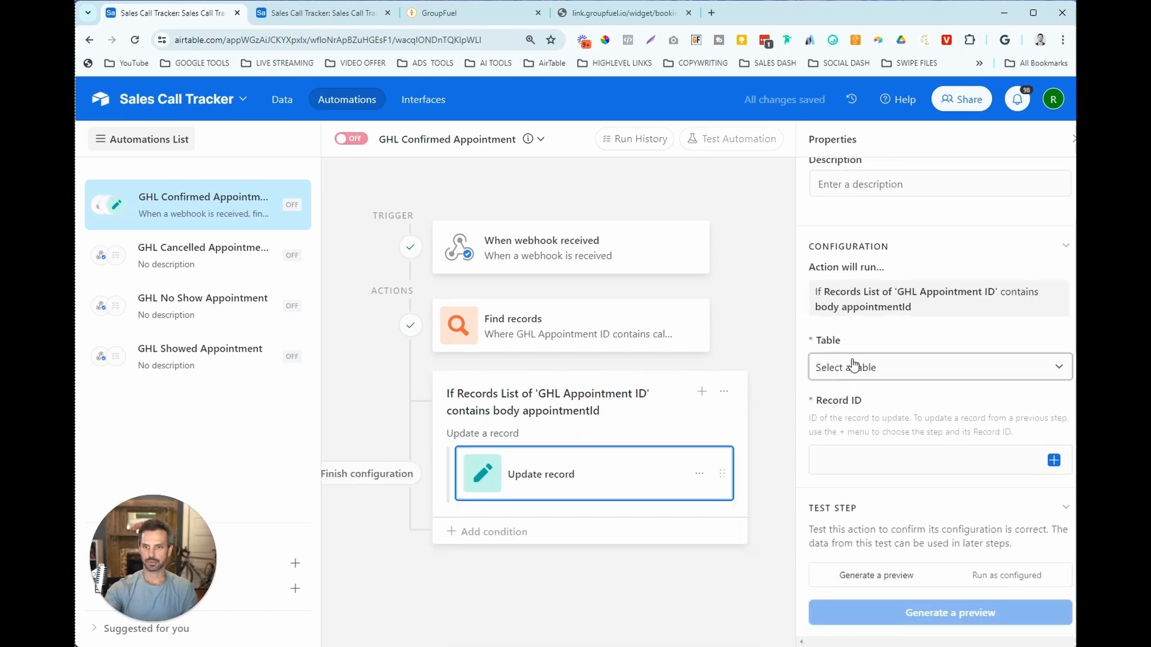
{"action": "left_click", "coordinate": [852, 370]}
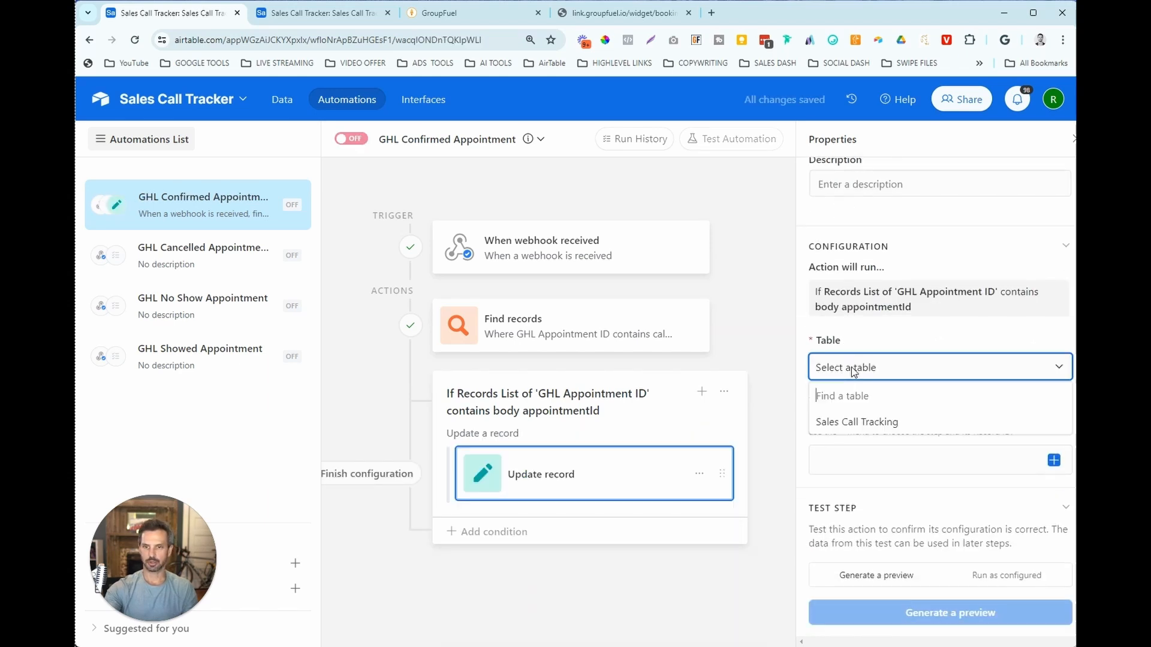
{"action": "left_click", "coordinate": [854, 423]}
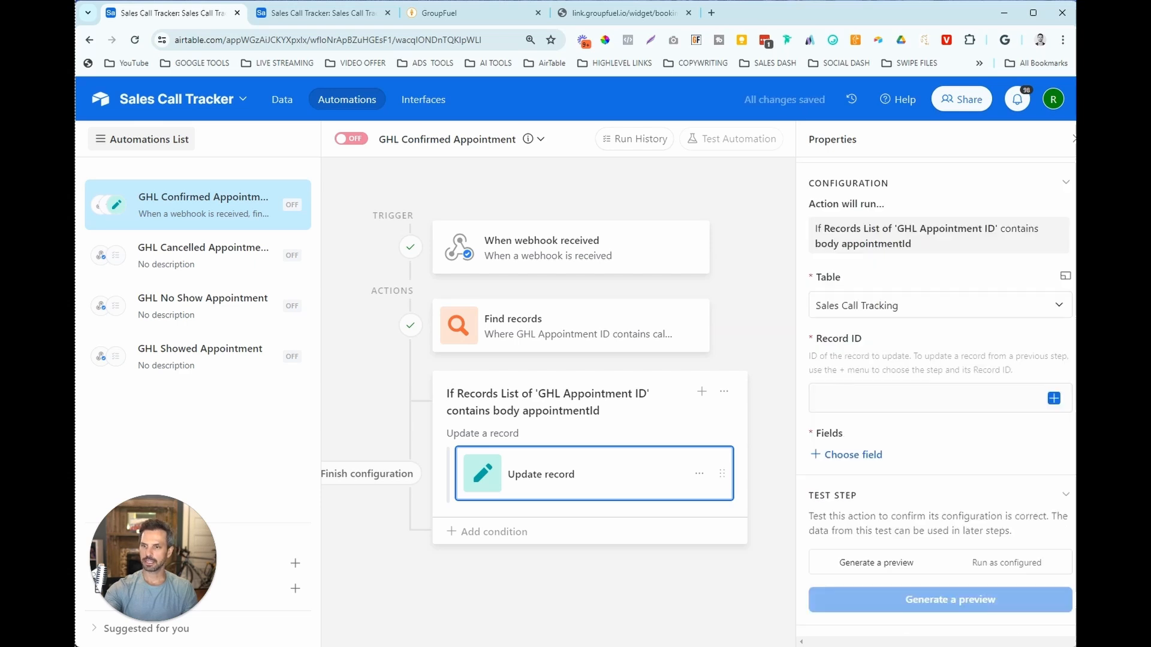
Use the list of Airtable record ID values from Find records as the Record ID to update
{"action": "left_click", "coordinate": [1053, 398]}
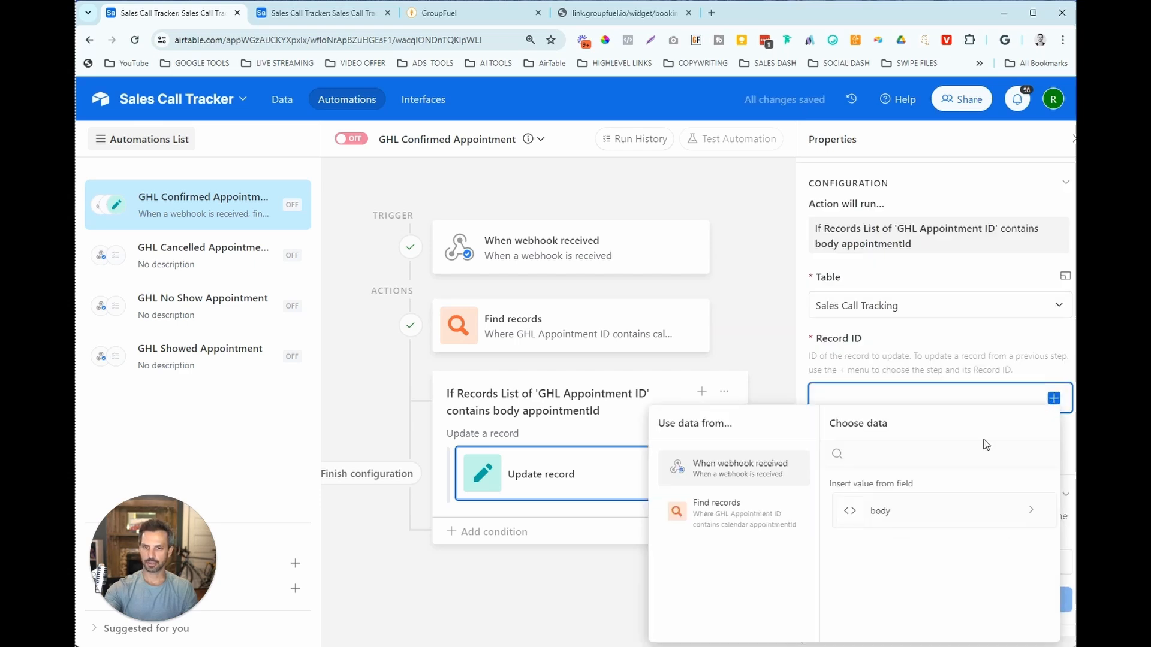
{"action": "left_click", "coordinate": [711, 519]}
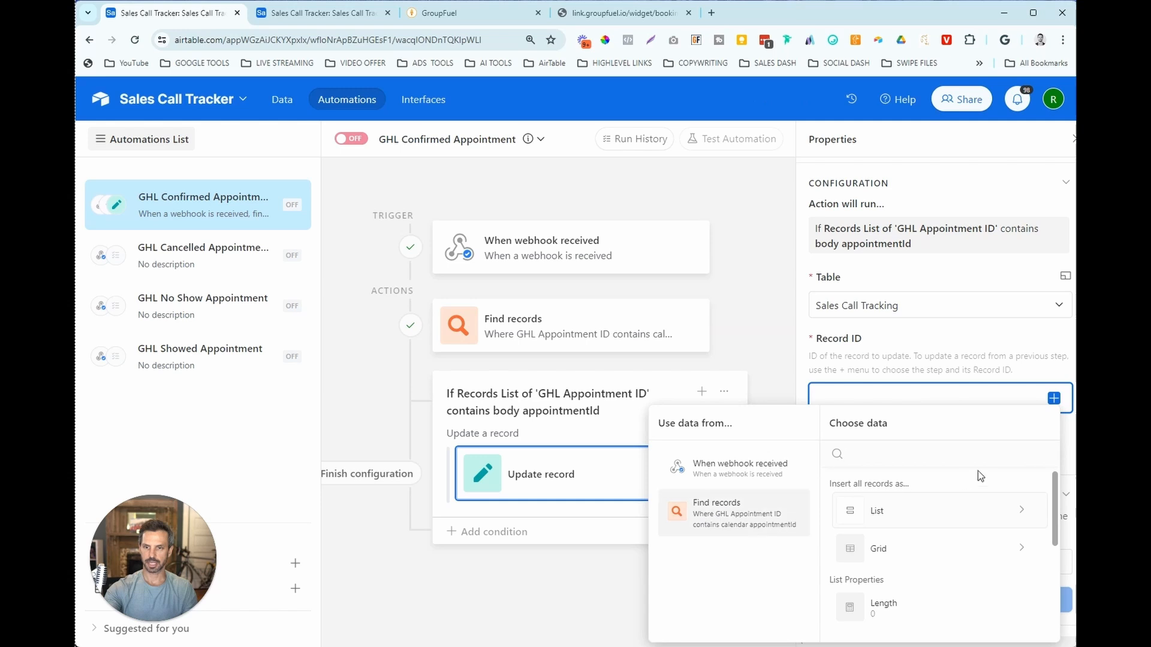
{"action": "scroll", "coordinate": [941, 515], "scroll_direction": "down", "scroll_amount": 3}
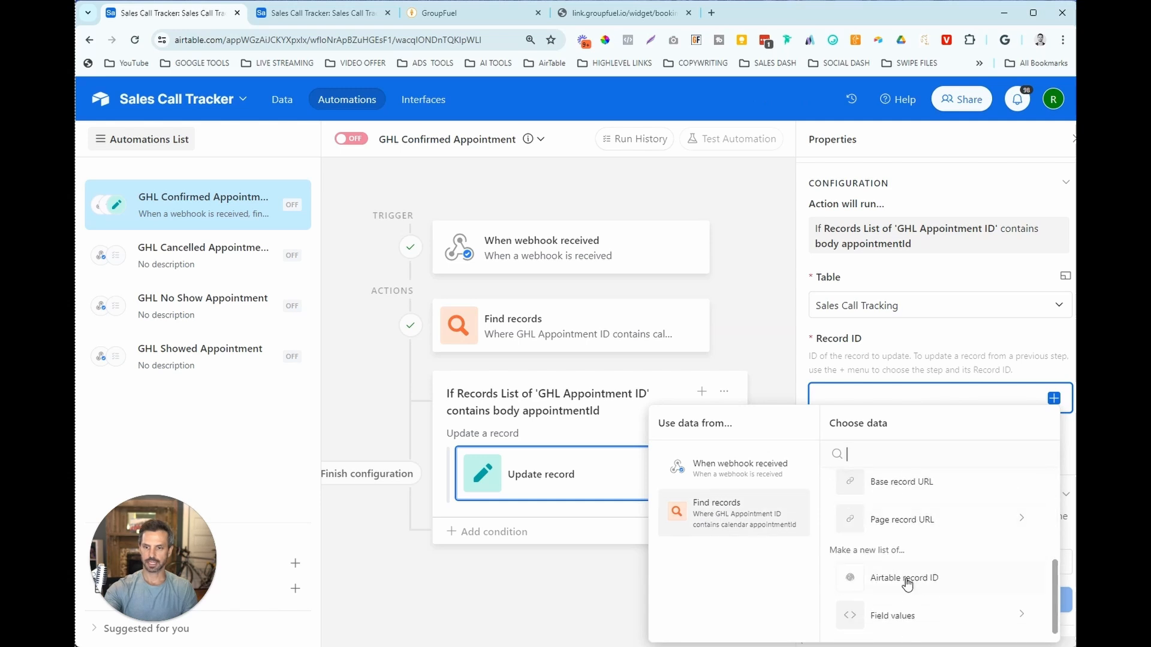
{"action": "left_click", "coordinate": [906, 578]}
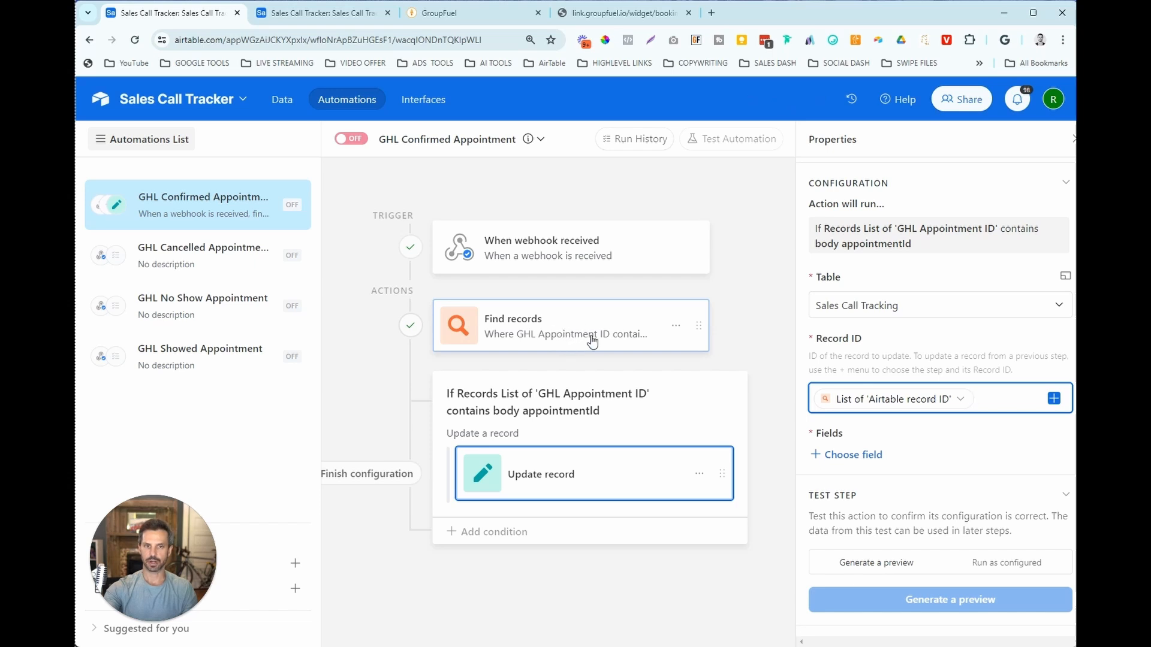
{"action": "mouse_move", "coordinate": [876, 407]}
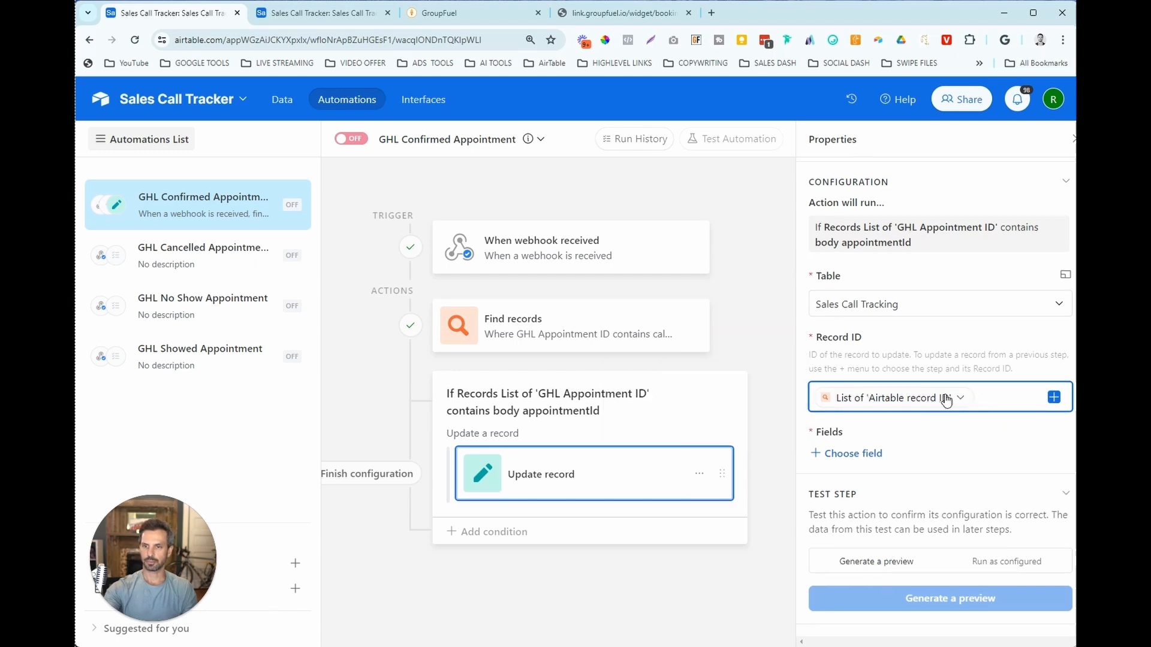
Have the Update record action set the Status field to Confirmed, and generate a preview of the step
{"action": "left_click", "coordinate": [868, 460]}
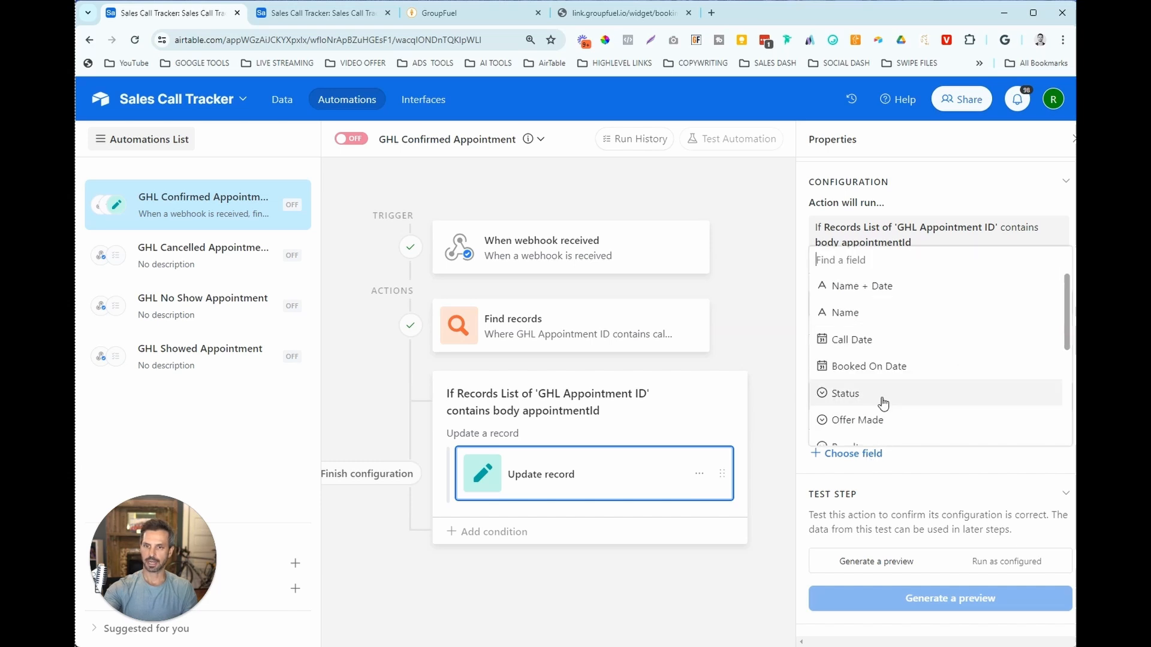
{"action": "left_click", "coordinate": [883, 404]}
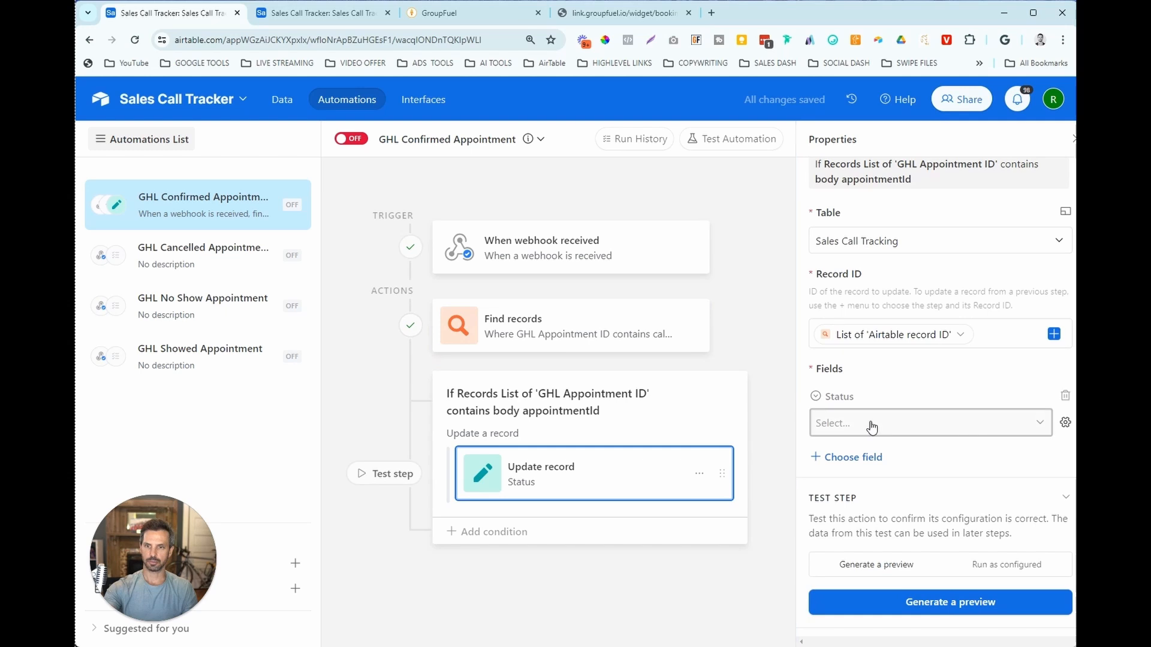
{"action": "left_click", "coordinate": [905, 420]}
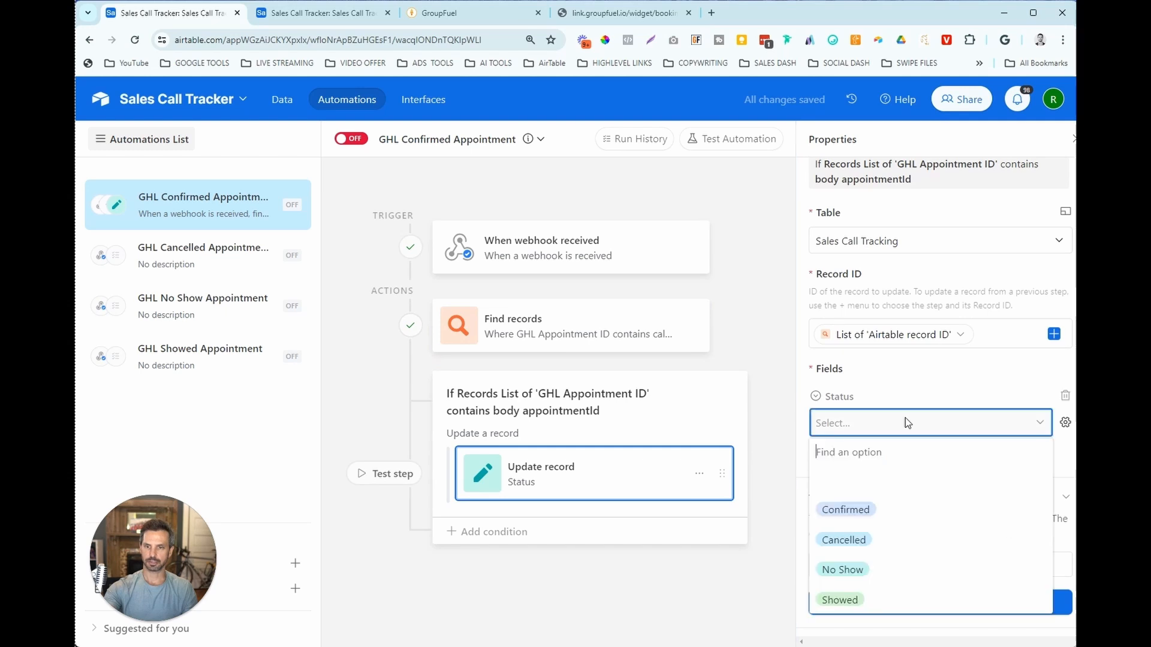
{"action": "left_click", "coordinate": [857, 511]}
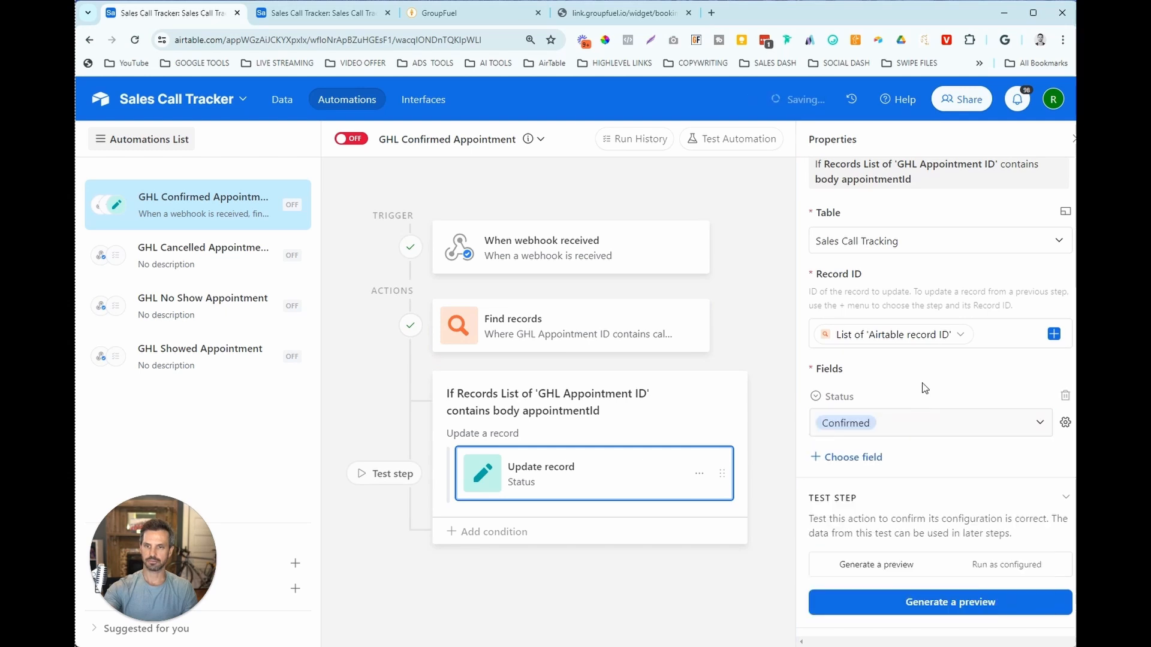
{"action": "left_click", "coordinate": [946, 606]}
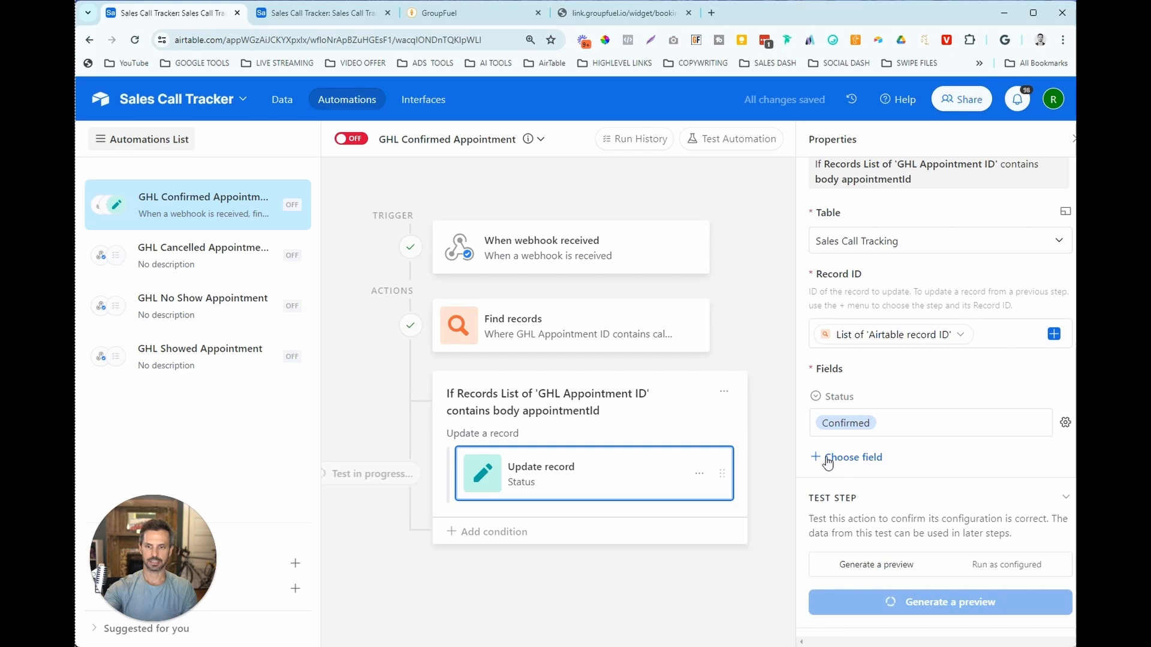
{"action": "scroll", "coordinate": [950, 477], "scroll_direction": "down", "scroll_amount": 2}
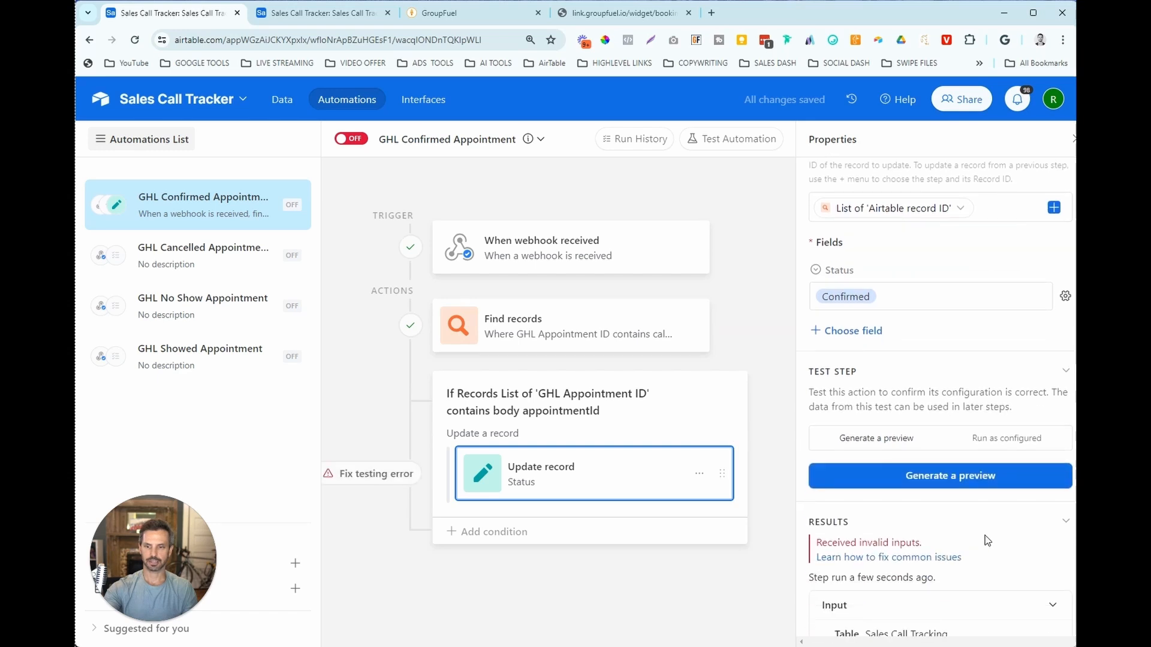
{"action": "scroll", "coordinate": [987, 541], "scroll_direction": "down", "scroll_amount": 1}
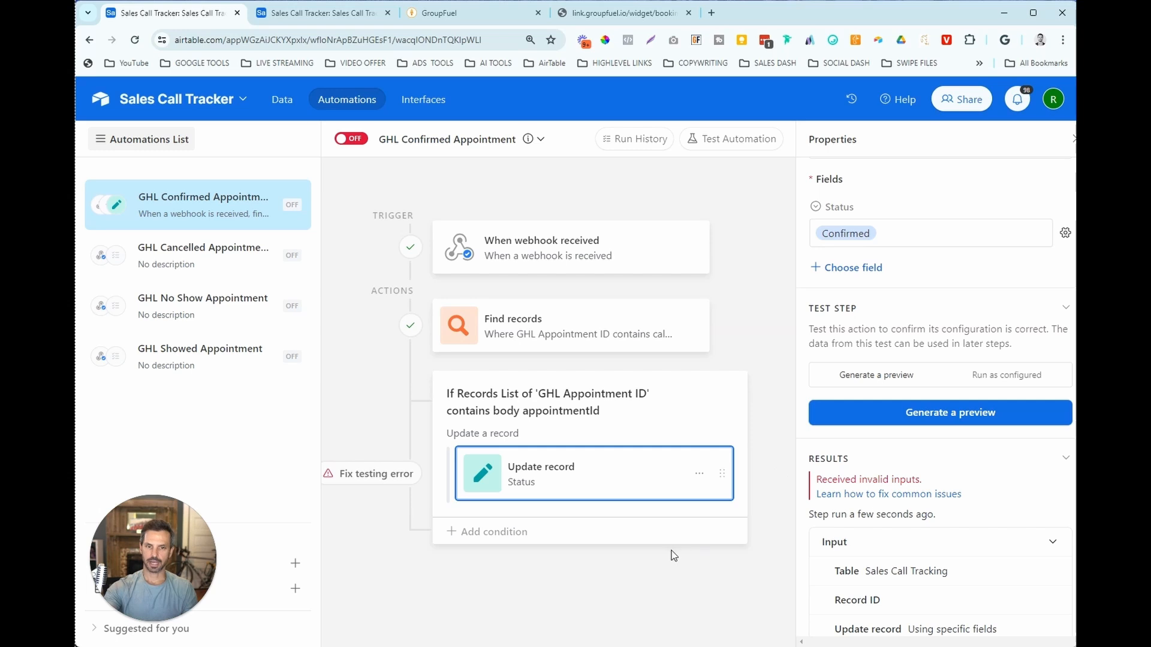
Add an Otherwise if group with a condition on the list of GHL Appointment ID values from Find records
{"action": "left_click", "coordinate": [480, 539]}
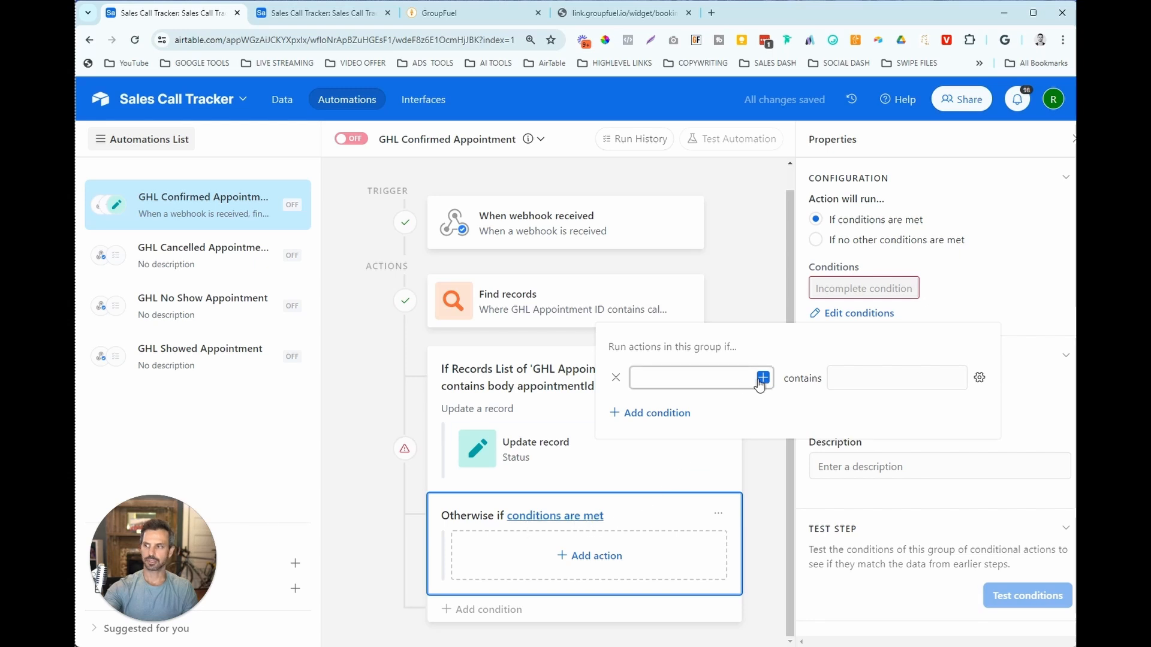
{"action": "left_click", "coordinate": [1072, 414]}
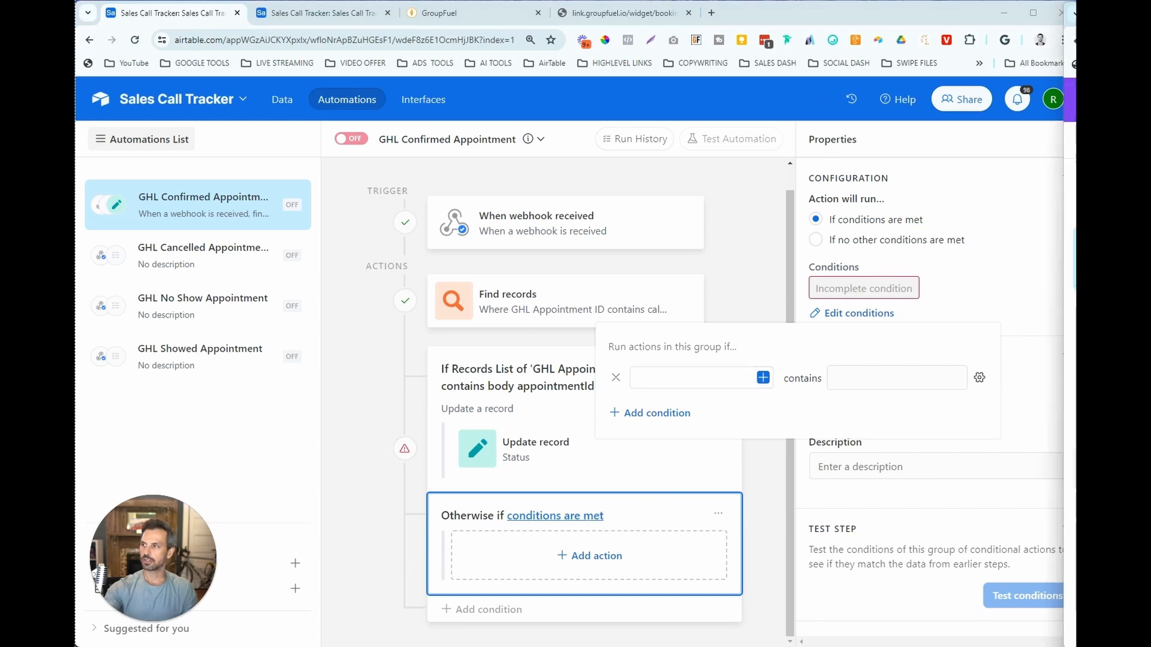
{"action": "left_click", "coordinate": [763, 378]}
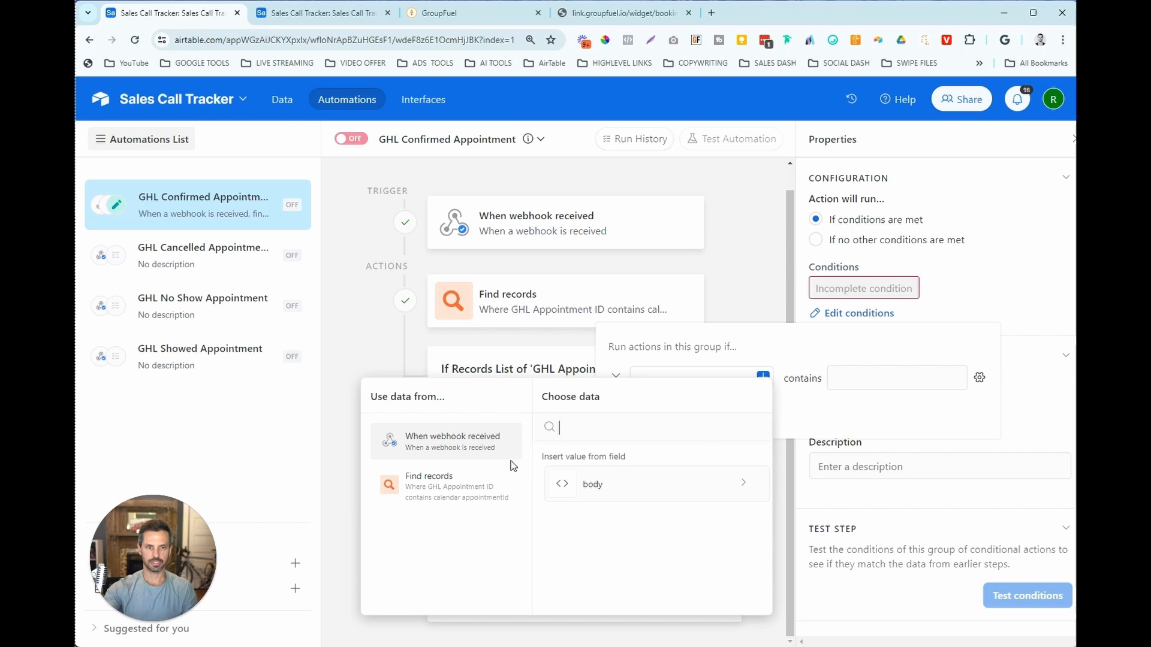
{"action": "left_click", "coordinate": [431, 489]}
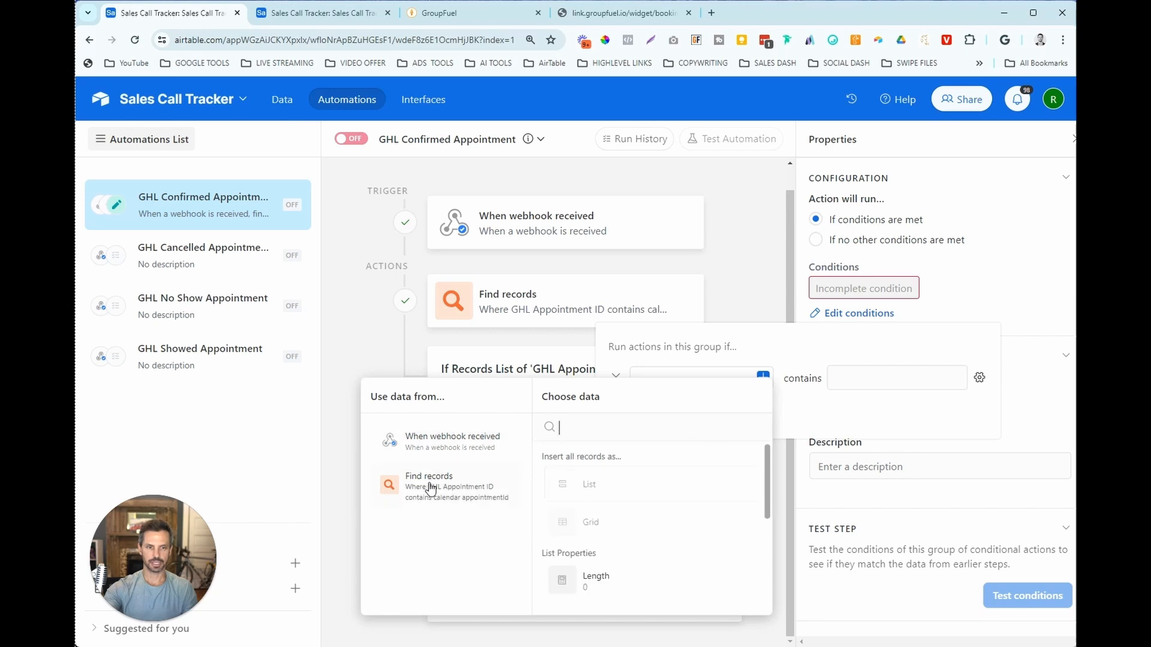
{"action": "scroll", "coordinate": [710, 487], "scroll_direction": "down", "scroll_amount": 5}
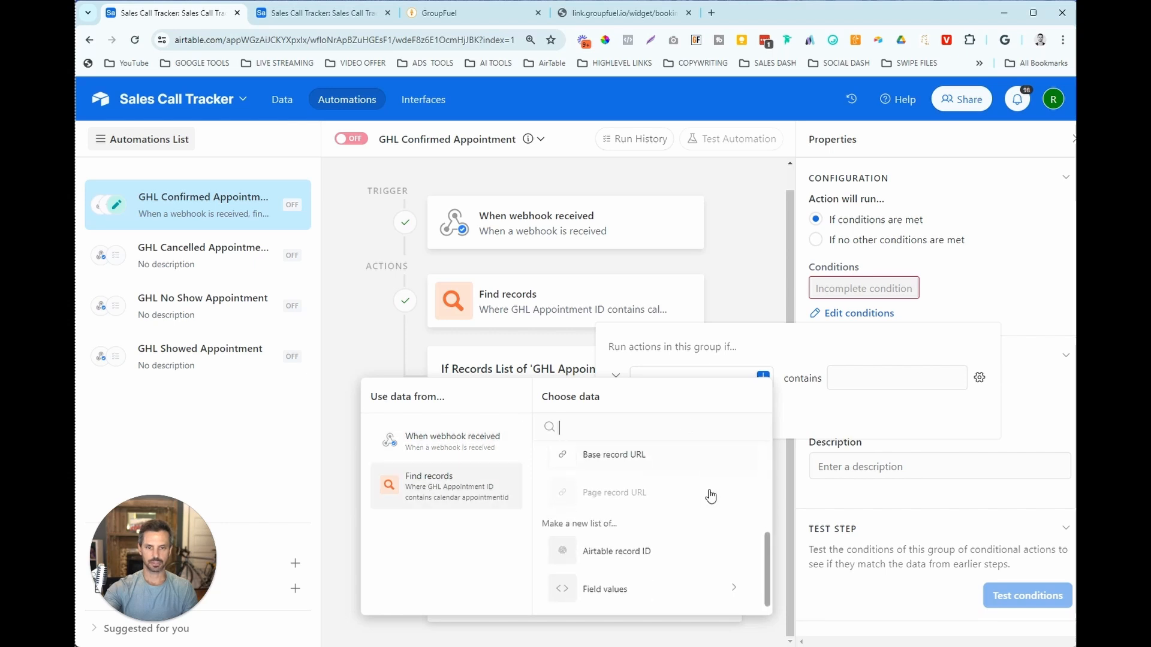
{"action": "left_click", "coordinate": [617, 588]}
{"action": "scroll", "coordinate": [719, 539], "scroll_direction": "down", "scroll_amount": 5}
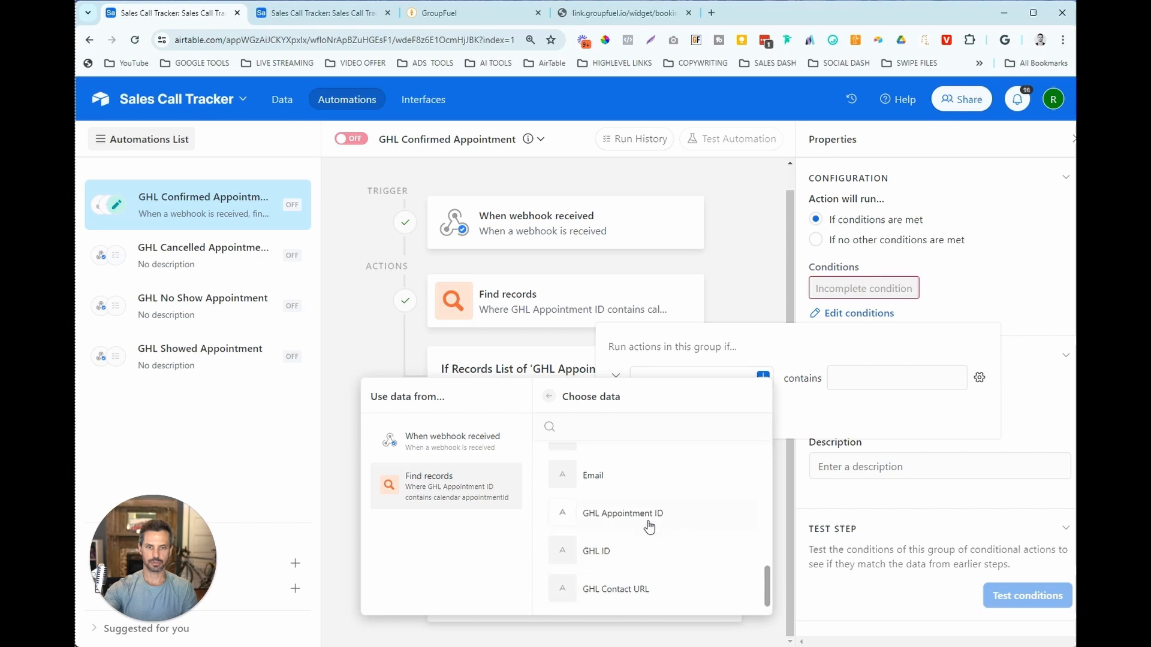
{"action": "left_click", "coordinate": [645, 516]}
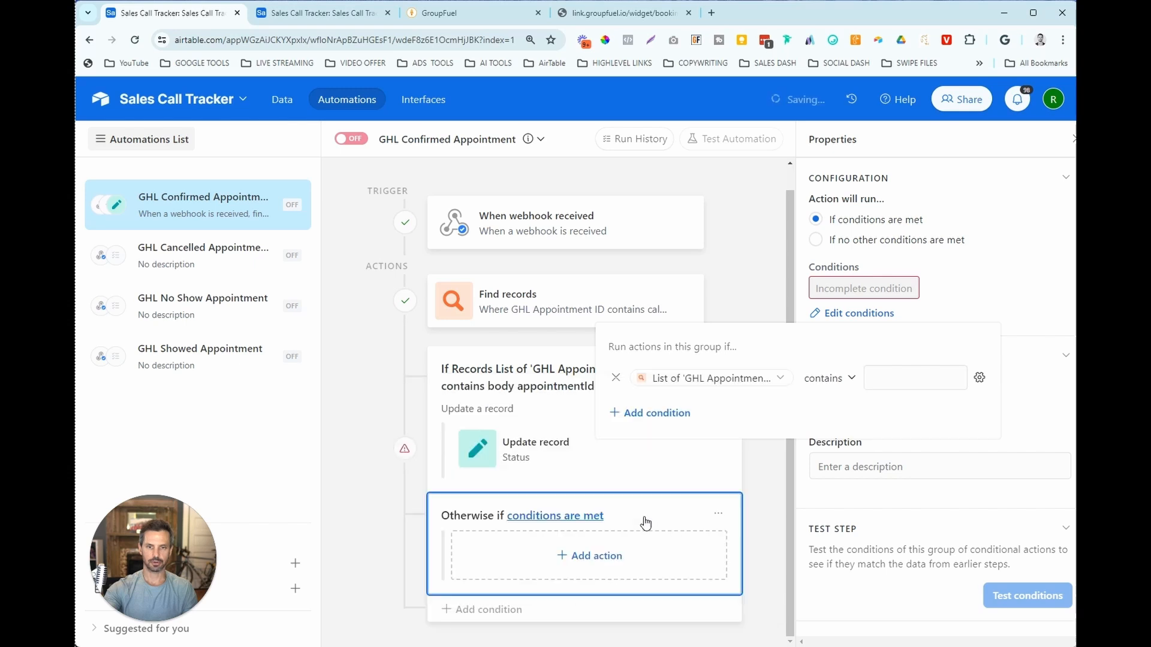
Set the Otherwise if condition to "is empty" and return to that group's configuration
{"action": "left_click", "coordinate": [850, 378]}
{"action": "left_click", "coordinate": [863, 501]}
{"action": "left_click", "coordinate": [679, 478]}
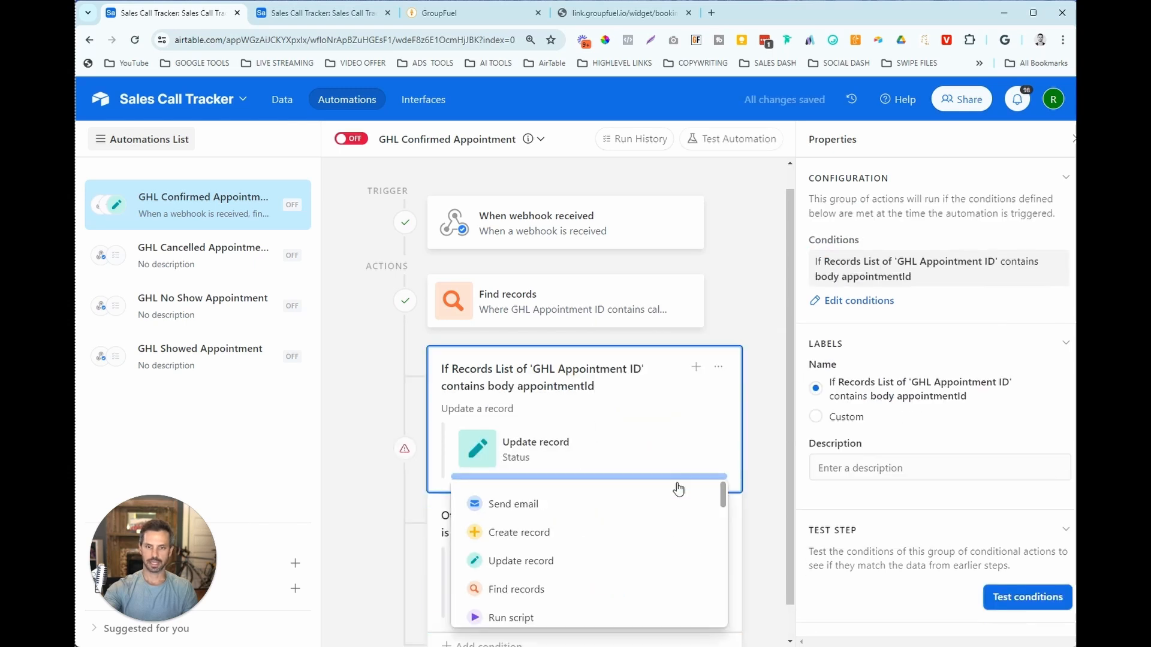
{"action": "left_click", "coordinate": [451, 537]}
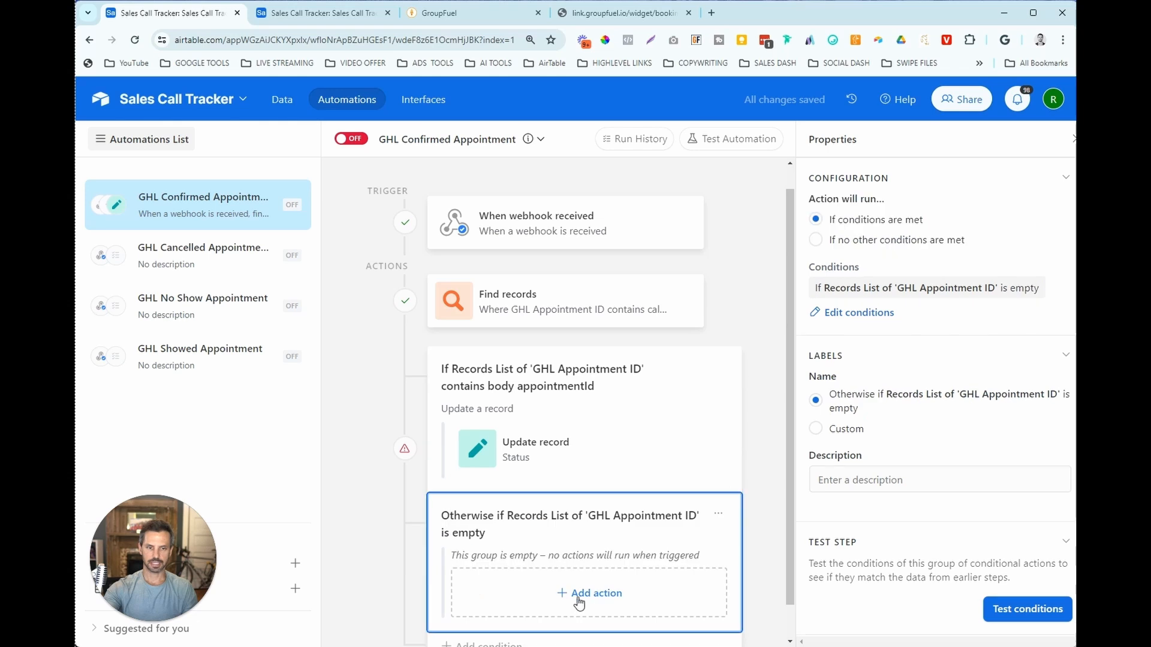
Add a Create record action to the Otherwise if group, creating records in the Sales Call Tracking table
{"action": "left_click", "coordinate": [586, 594]}
{"action": "scroll", "coordinate": [575, 406], "scroll_direction": "down", "scroll_amount": 1}
{"action": "scroll", "coordinate": [575, 336], "scroll_direction": "up", "scroll_amount": 1}
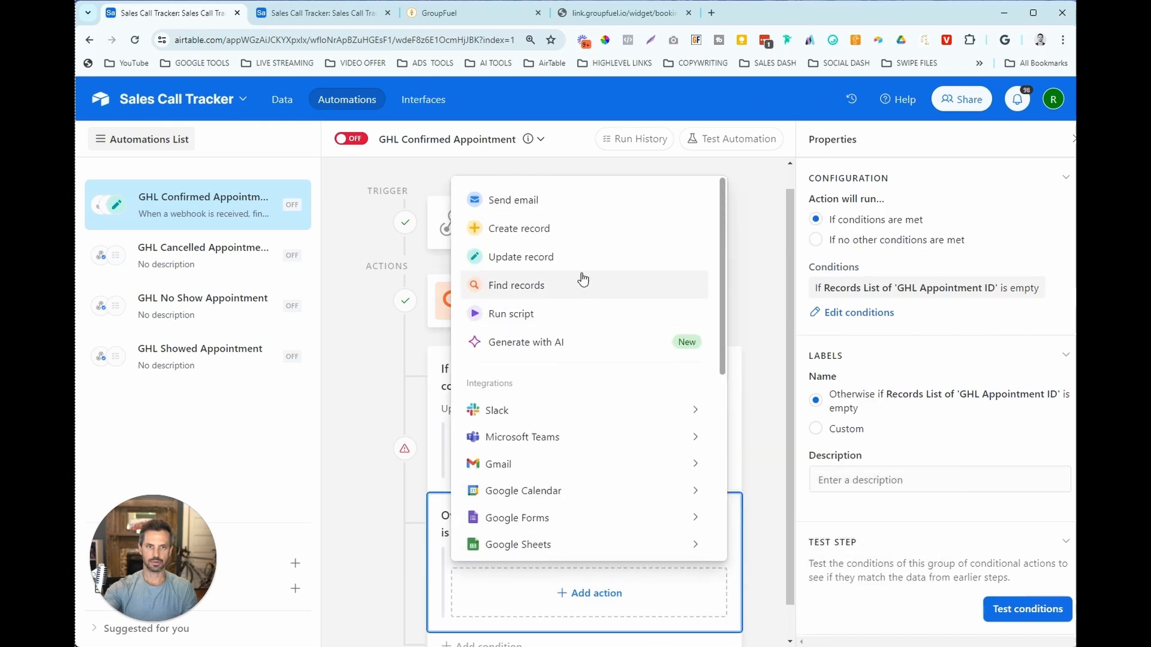
{"action": "left_click", "coordinate": [558, 235]}
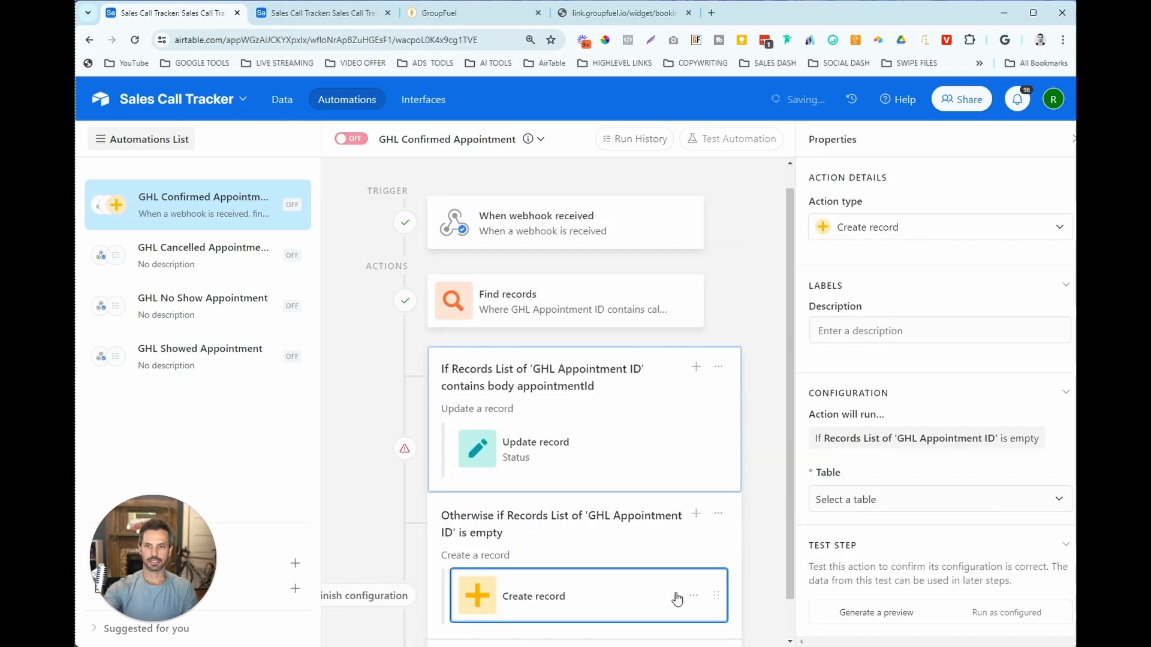
{"action": "scroll", "coordinate": [881, 472], "scroll_direction": "down", "scroll_amount": 1}
{"action": "left_click", "coordinate": [893, 427]}
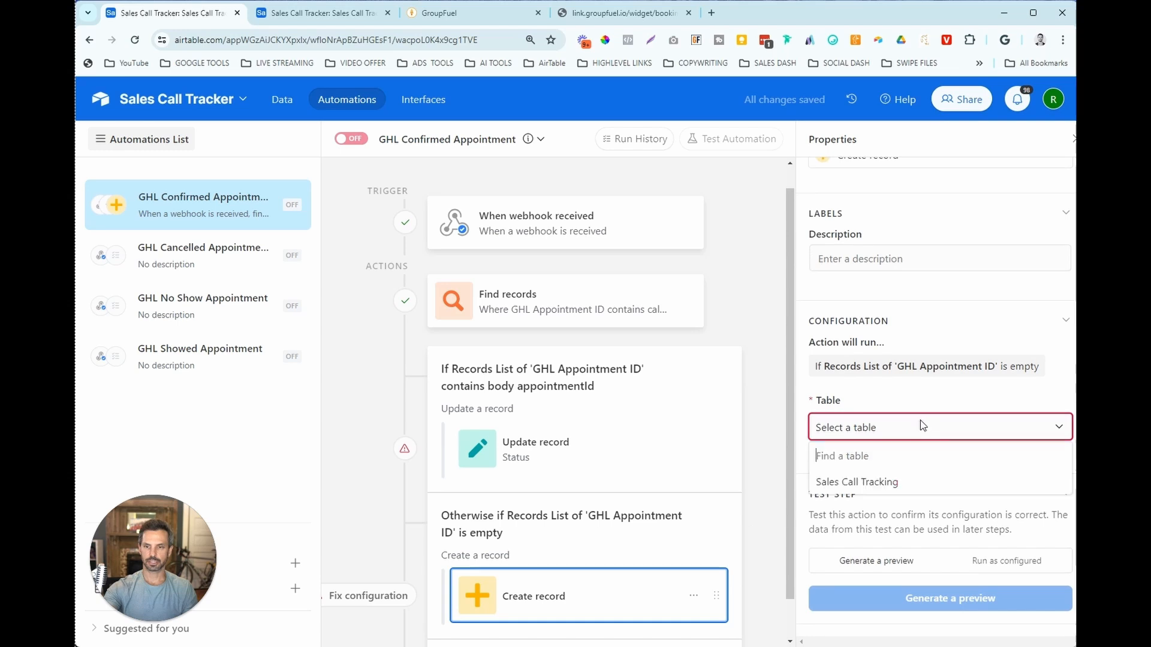
{"action": "left_click", "coordinate": [882, 481]}
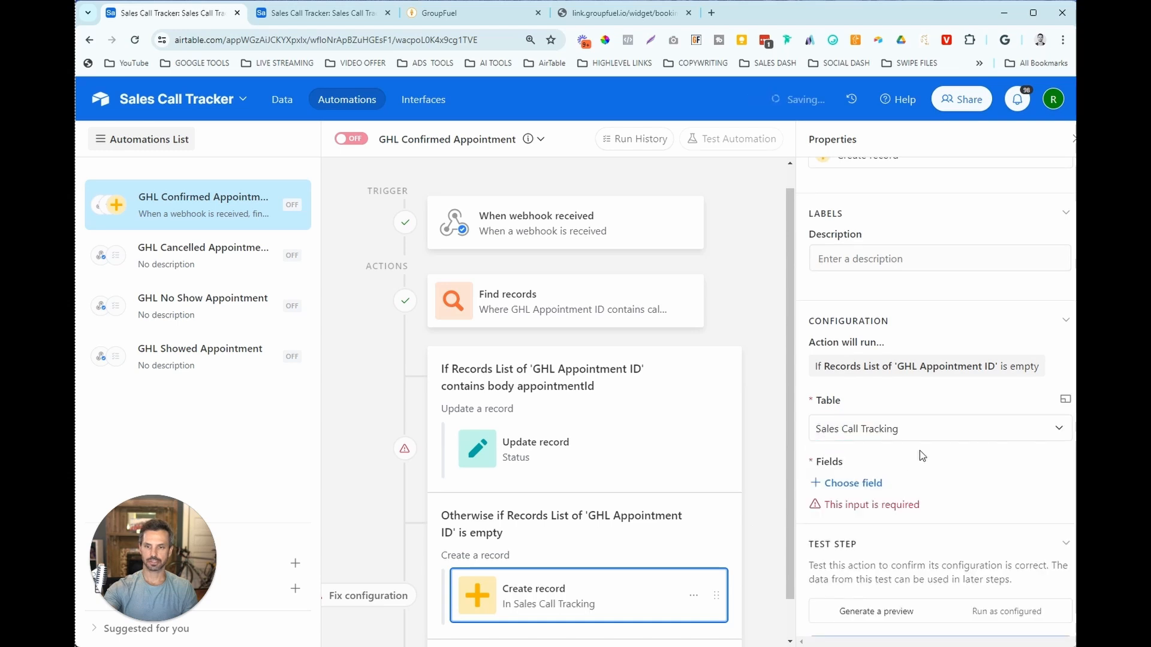
Add the Name field to the Create record action and fill it with full_name from the webhook body
{"action": "scroll", "coordinate": [920, 450], "scroll_direction": "down", "scroll_amount": 1}
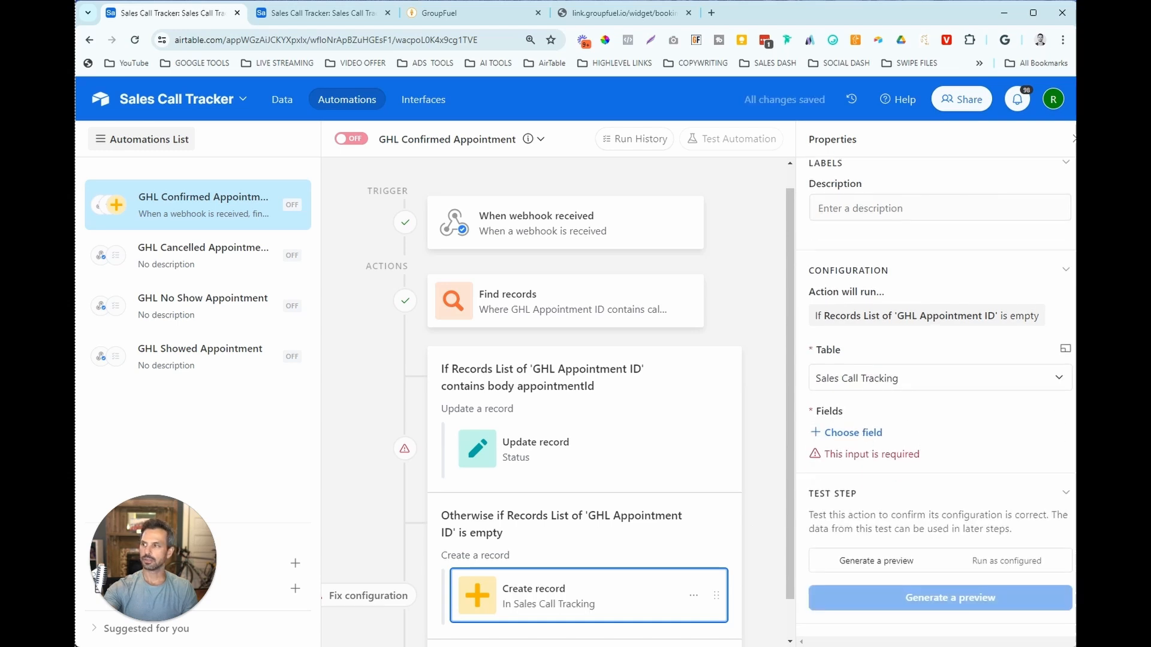
{"action": "left_click", "coordinate": [874, 442]}
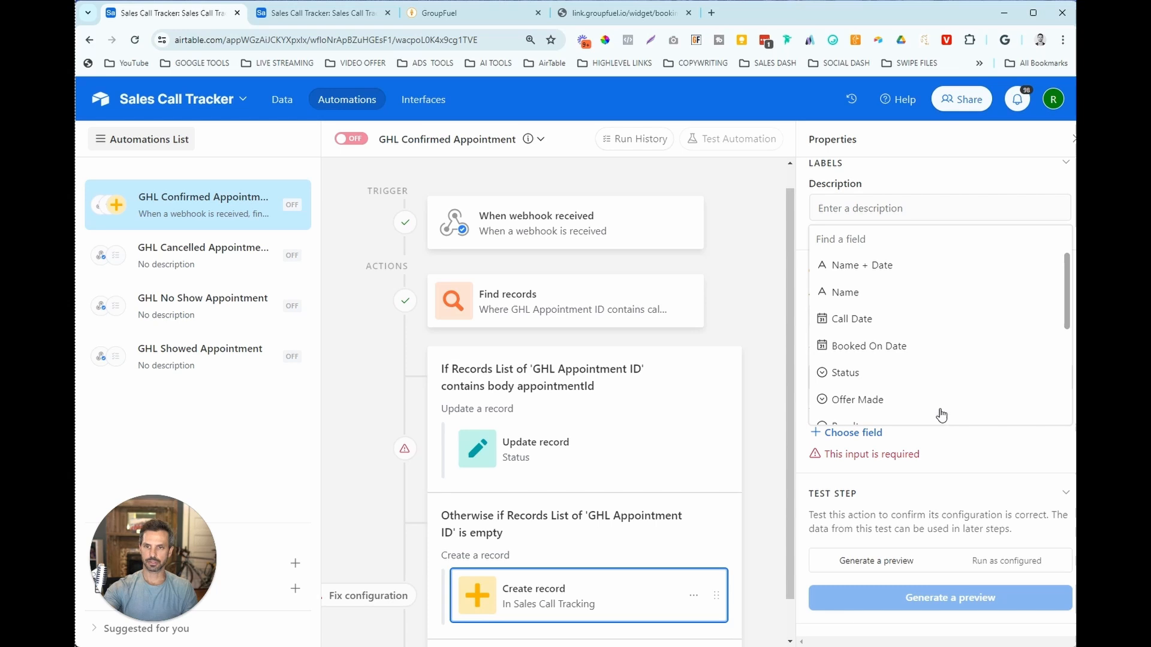
{"action": "left_click", "coordinate": [919, 292]}
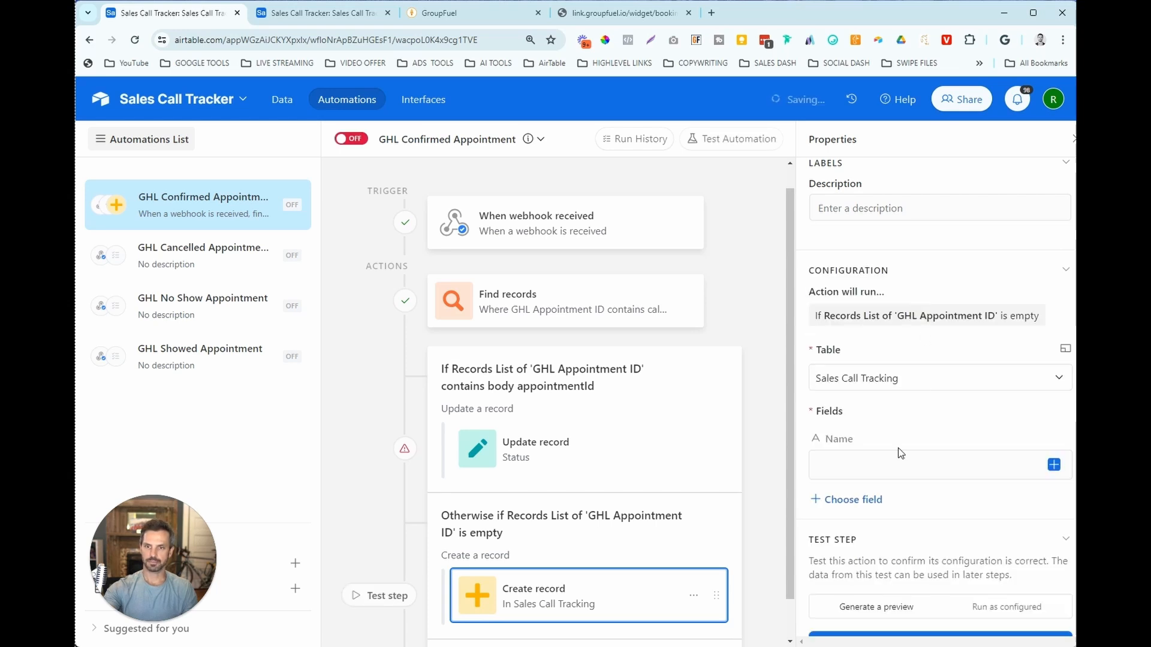
{"action": "left_click", "coordinate": [1055, 419]}
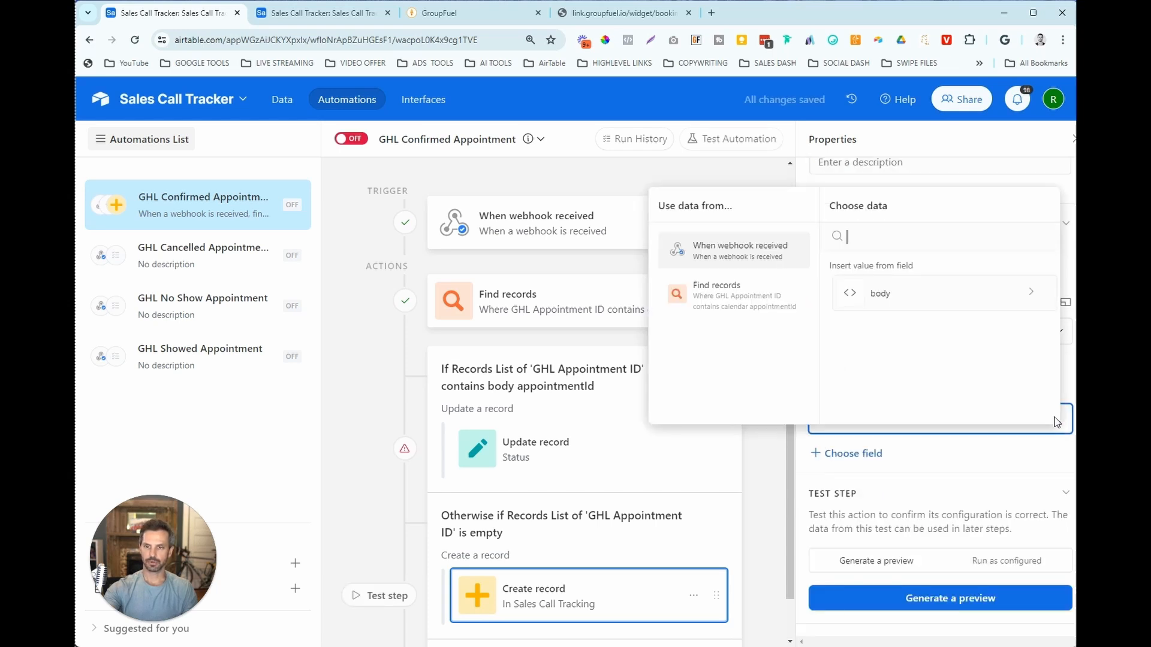
{"action": "left_click", "coordinate": [911, 300]}
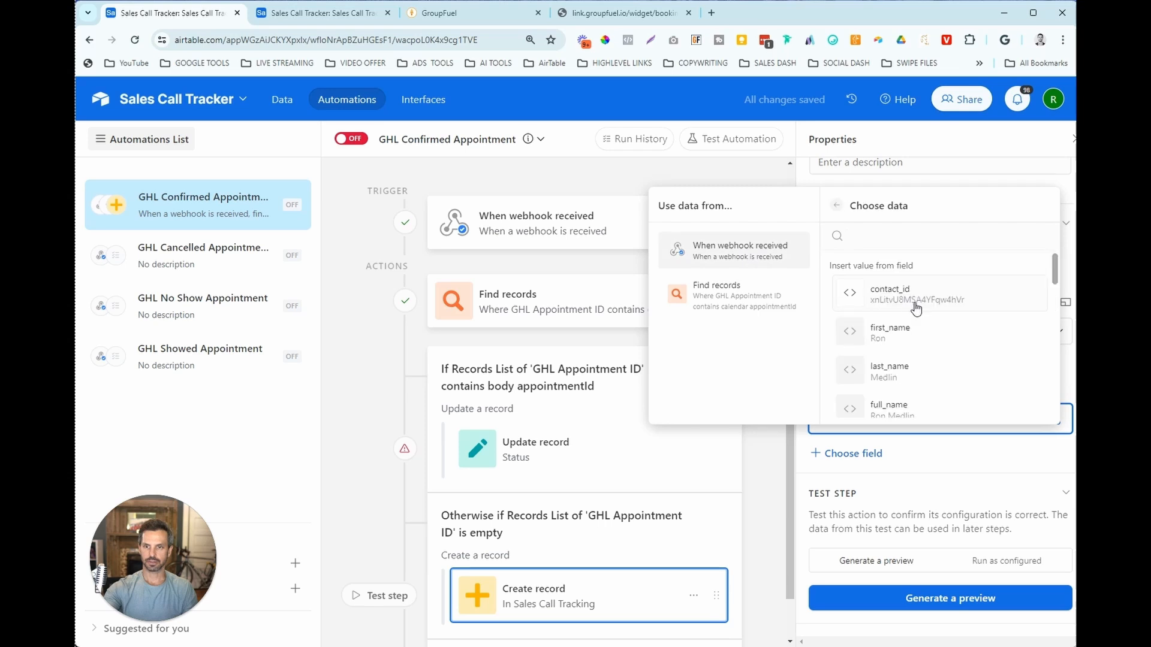
{"action": "left_click", "coordinate": [924, 414]}
Add the Call Date field to the Create record action and configure it as Dynamic
{"action": "left_click", "coordinate": [853, 453]}
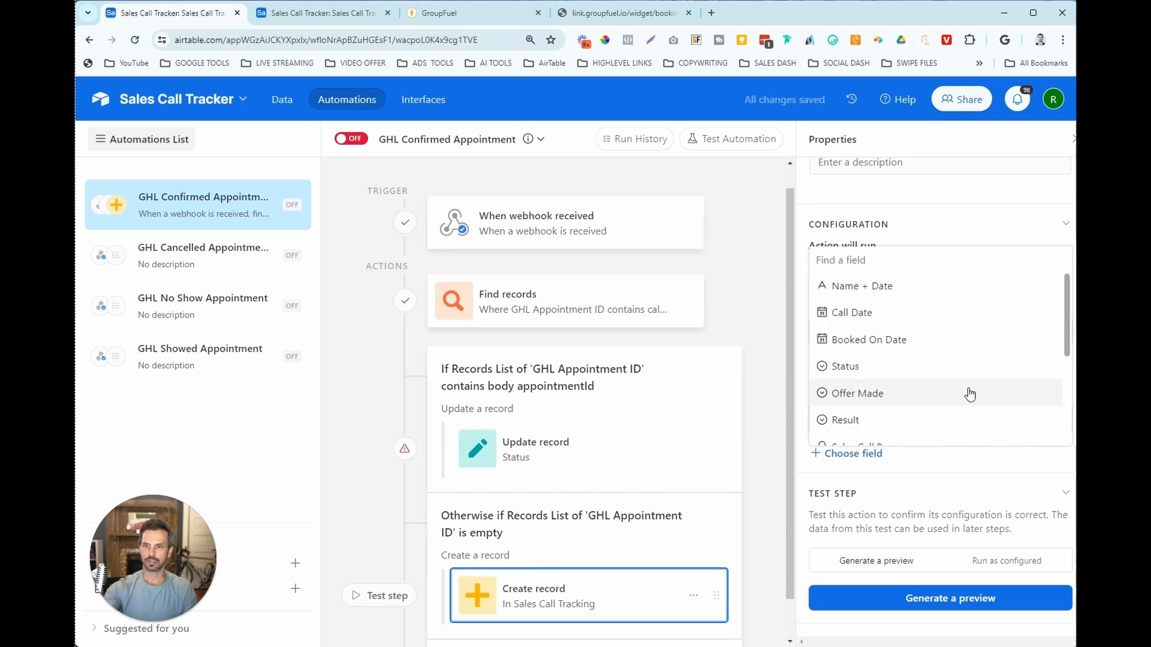
{"action": "left_click", "coordinate": [872, 315]}
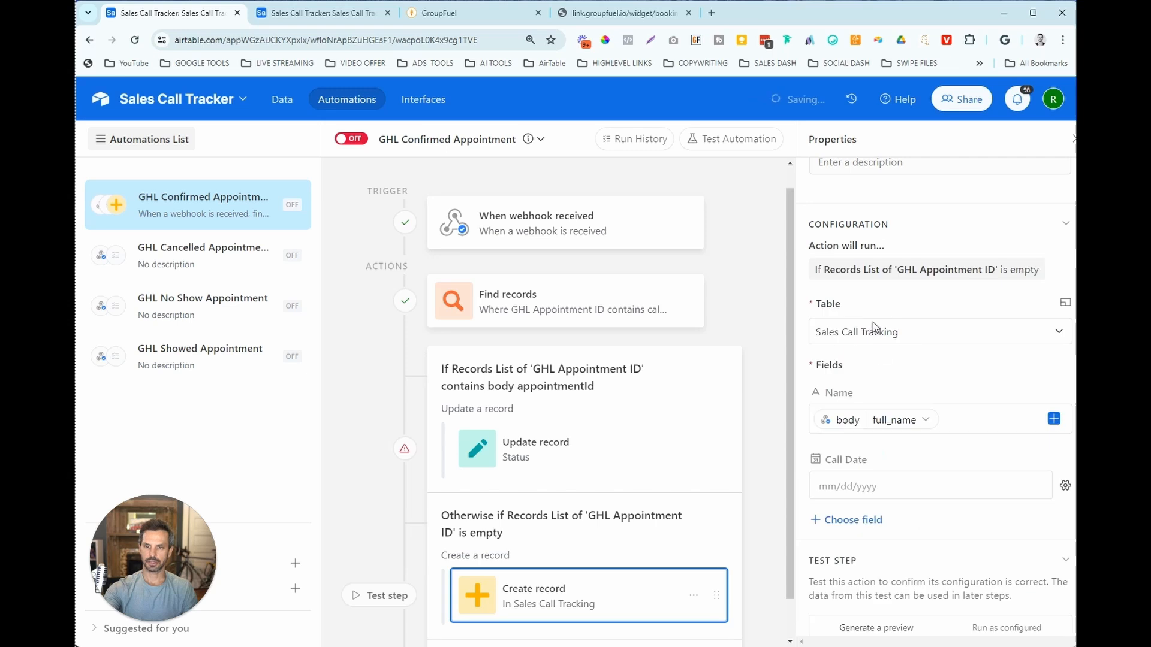
{"action": "left_click", "coordinate": [1065, 486]}
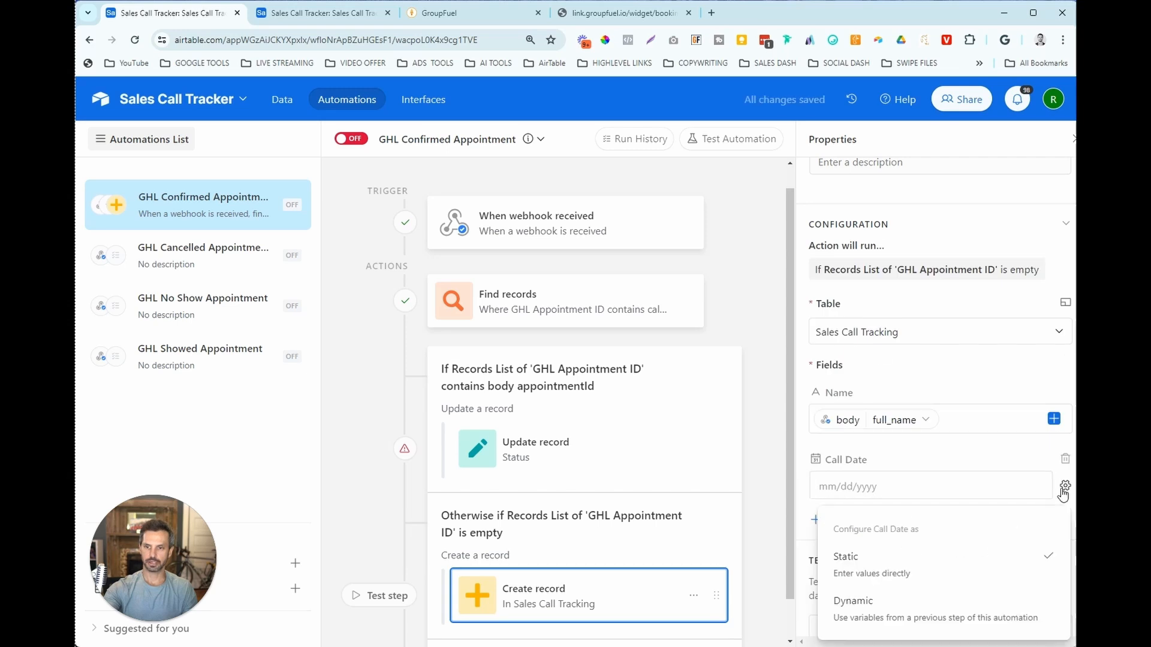
{"action": "left_click", "coordinate": [921, 601]}
Fill Call Date with the calendar startTime value from the webhook body
{"action": "left_click", "coordinate": [1035, 483]}
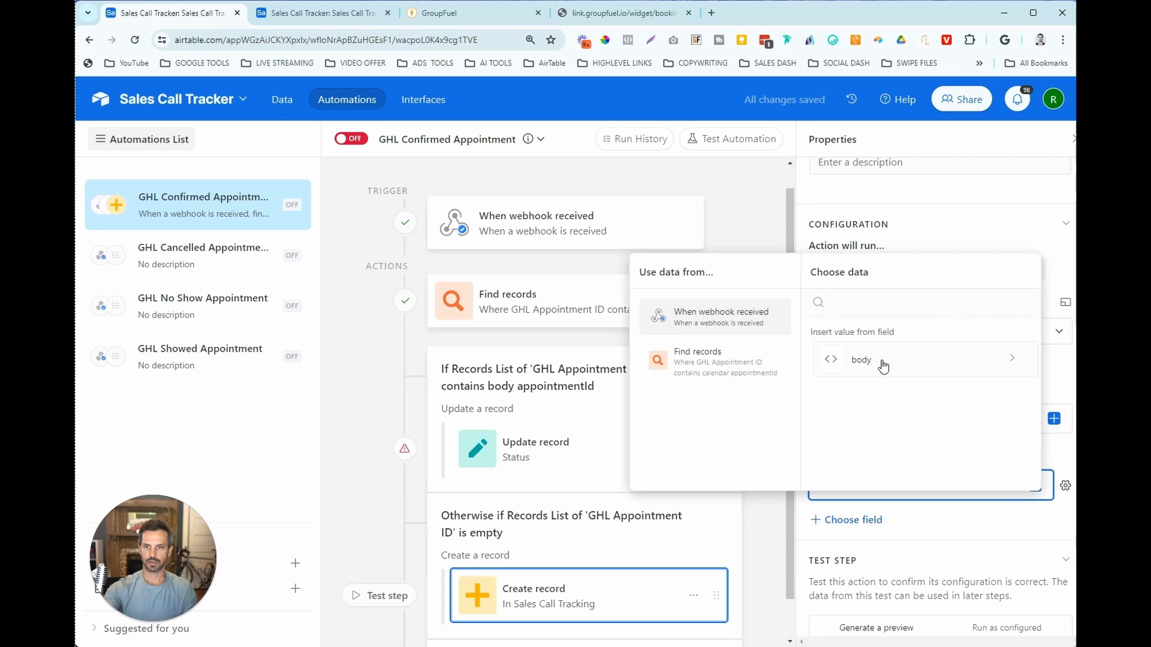
{"action": "left_click", "coordinate": [883, 366]}
{"action": "scroll", "coordinate": [1034, 359], "scroll_direction": "down", "scroll_amount": 3}
{"action": "scroll", "coordinate": [969, 434], "scroll_direction": "up", "scroll_amount": 3}
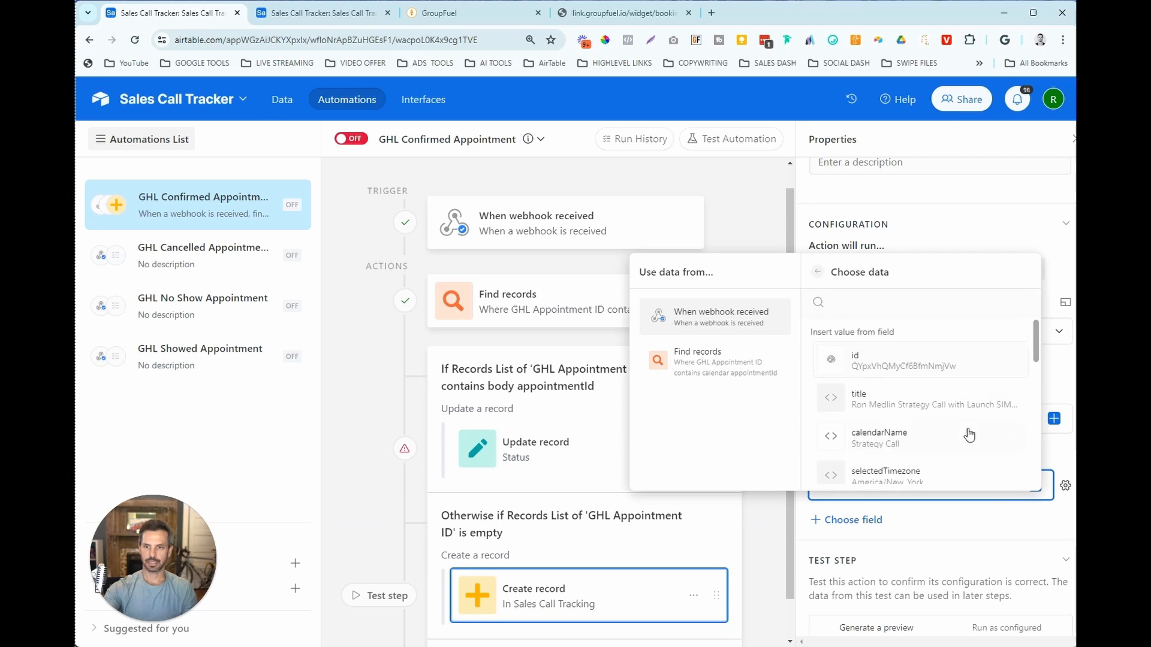
{"action": "scroll", "coordinate": [965, 384], "scroll_direction": "down", "scroll_amount": 2}
{"action": "scroll", "coordinate": [966, 378], "scroll_direction": "down", "scroll_amount": 2}
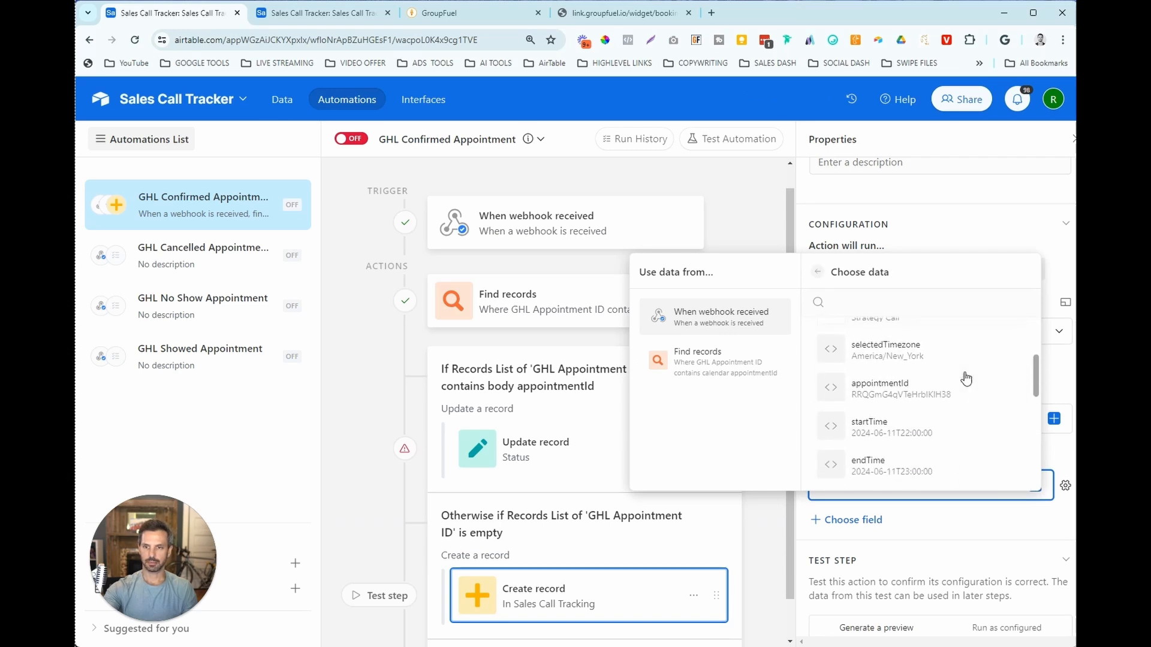
{"action": "scroll", "coordinate": [965, 378], "scroll_direction": "down", "scroll_amount": 2}
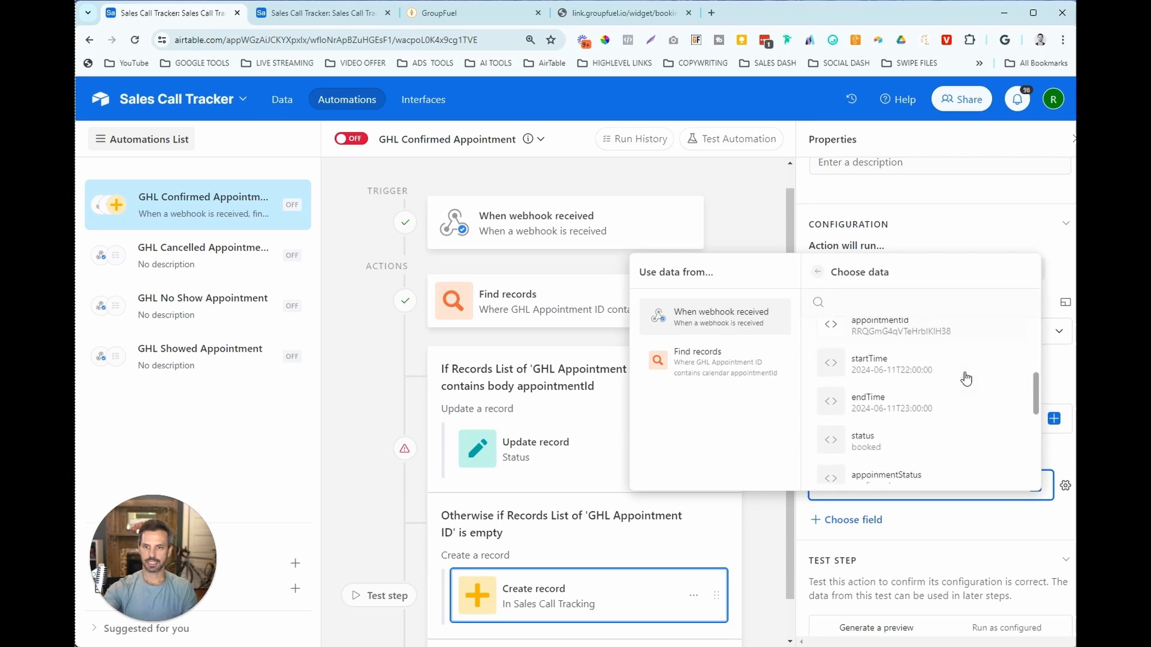
{"action": "left_click", "coordinate": [876, 371]}
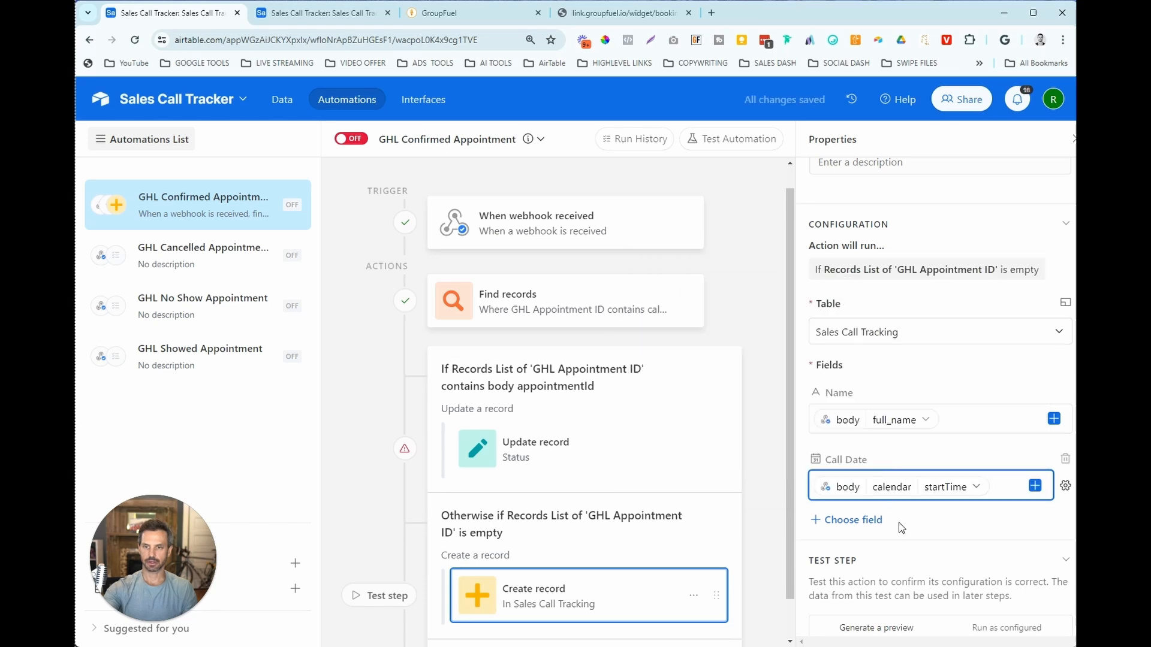
Add the Booked On Date field to the Create record action and configure it as Dynamic
{"action": "left_click", "coordinate": [863, 520]}
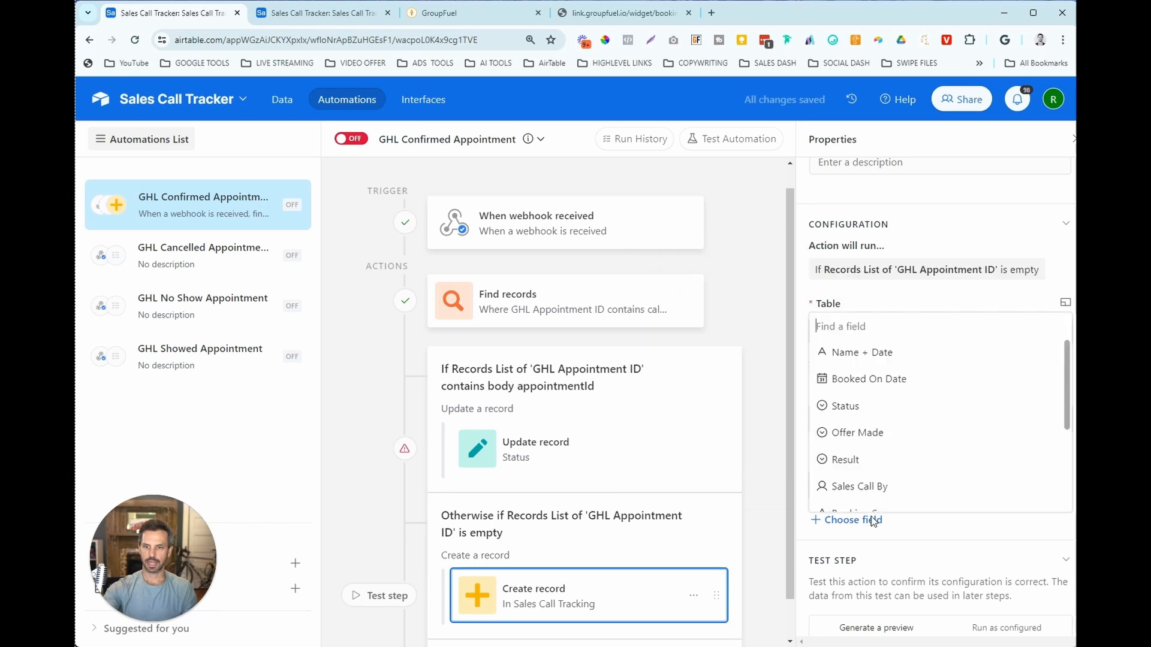
{"action": "left_click", "coordinate": [872, 383]}
{"action": "scroll", "coordinate": [995, 500], "scroll_direction": "down", "scroll_amount": 1}
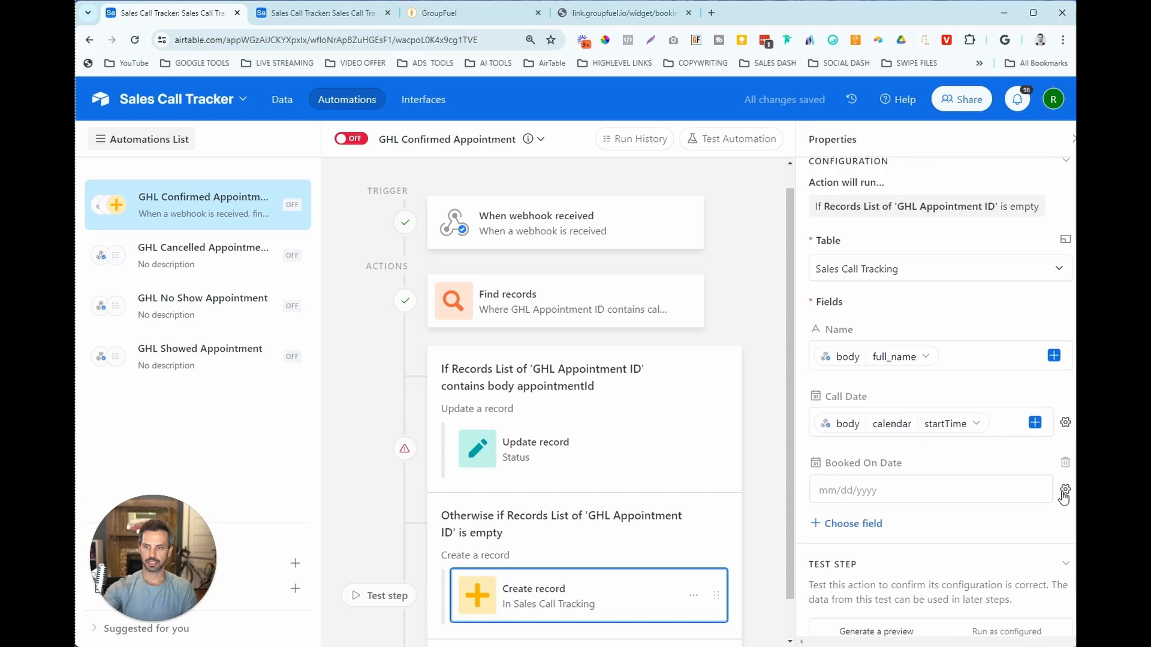
{"action": "left_click", "coordinate": [1065, 493]}
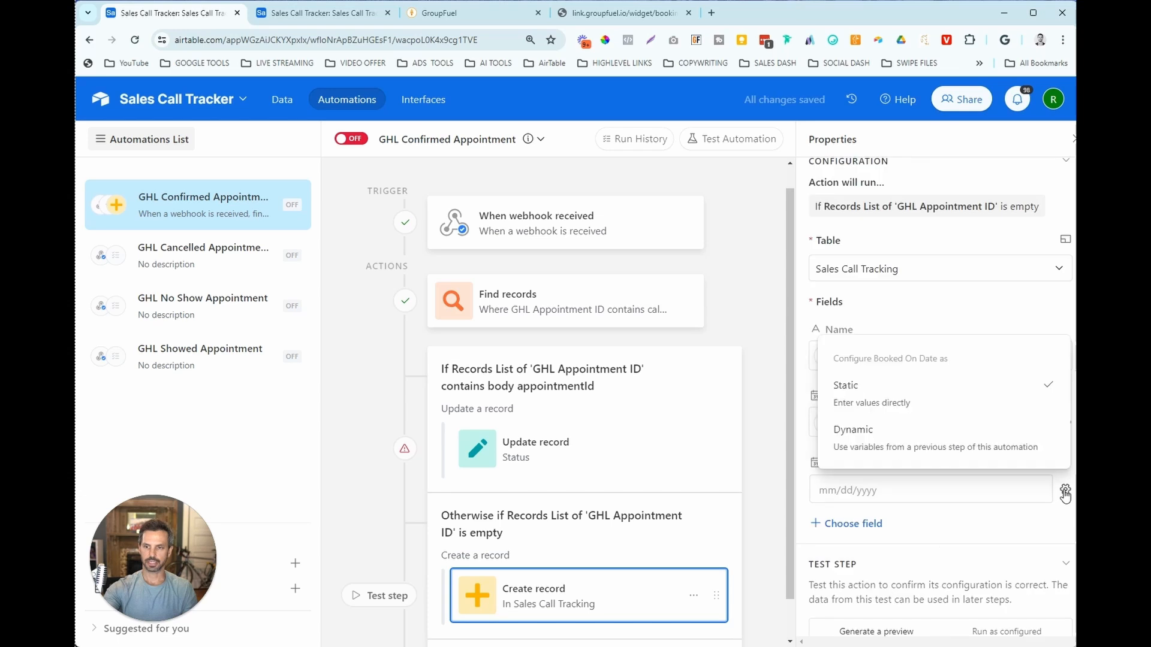
{"action": "left_click", "coordinate": [921, 449]}
Fill Booked On Date with the Booked On Date value from customData in the webhook body
{"action": "left_click", "coordinate": [1037, 493]}
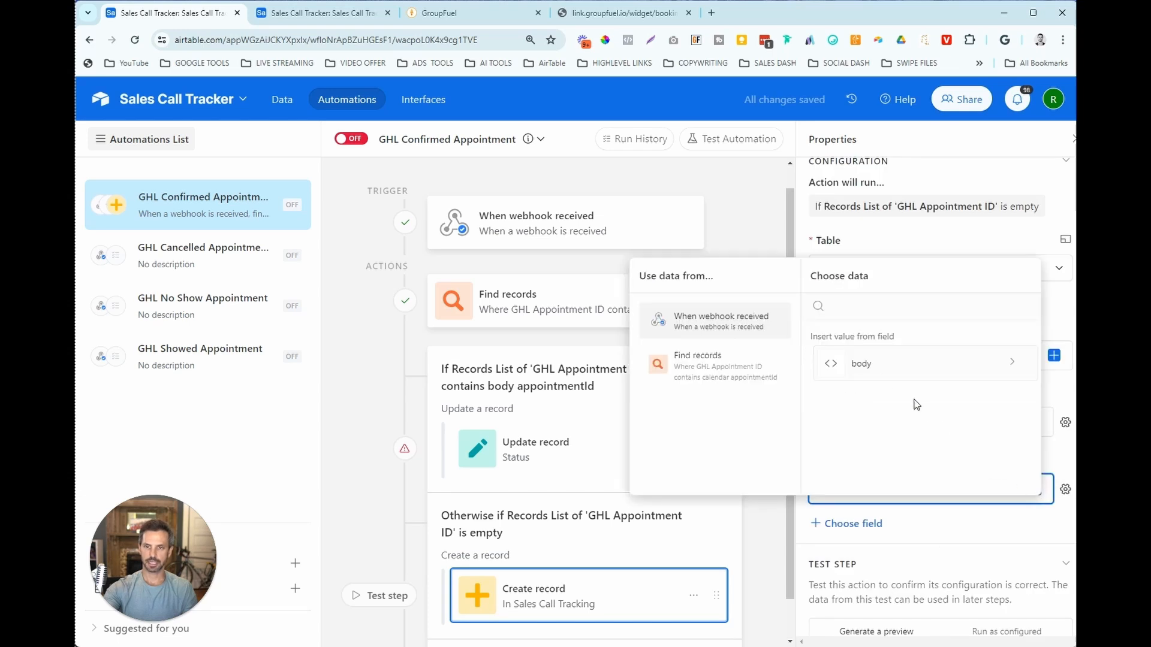
{"action": "left_click", "coordinate": [872, 361]}
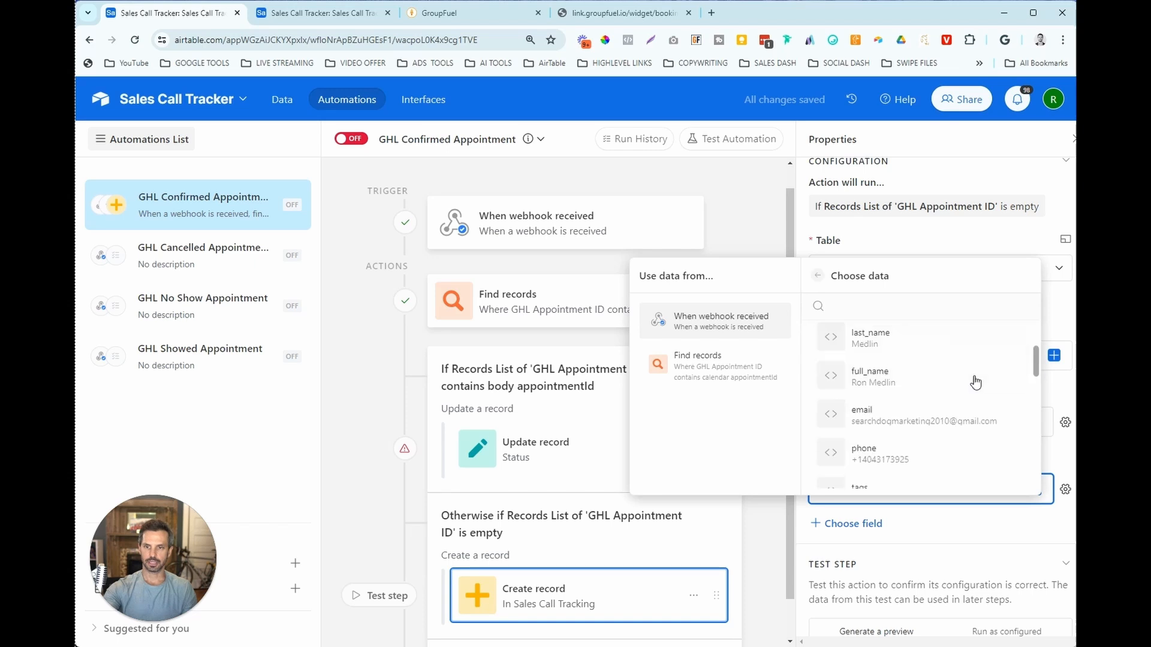
{"action": "scroll", "coordinate": [974, 383], "scroll_direction": "down", "scroll_amount": 6}
{"action": "scroll", "coordinate": [975, 384], "scroll_direction": "down", "scroll_amount": 10}
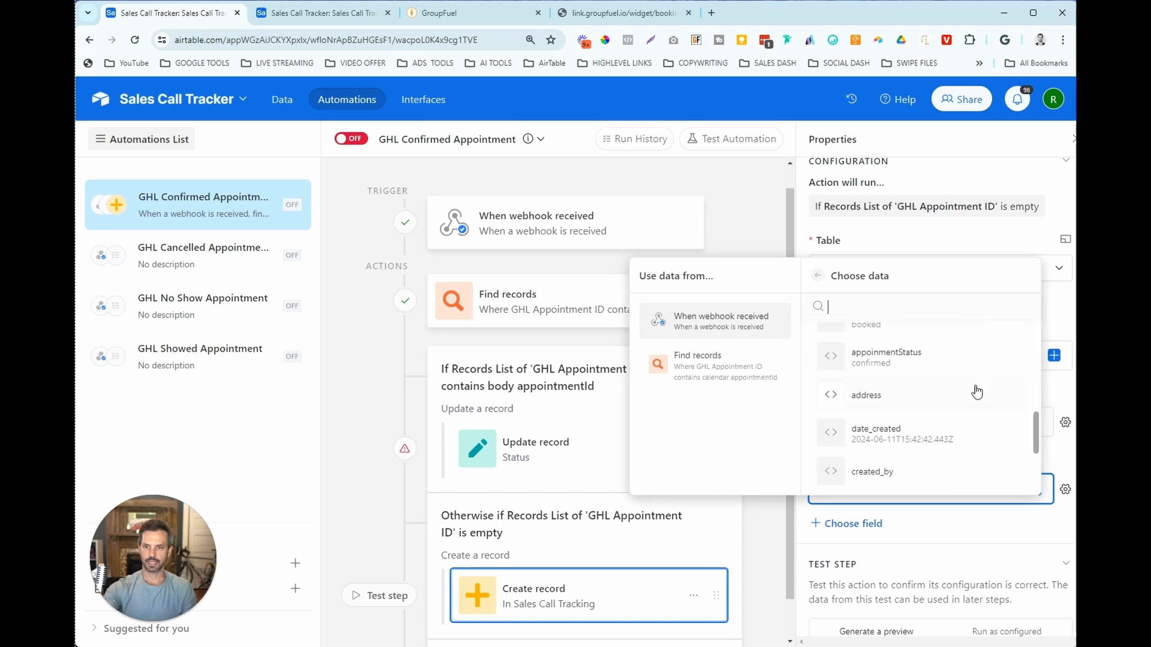
{"action": "scroll", "coordinate": [977, 392], "scroll_direction": "down", "scroll_amount": 4}
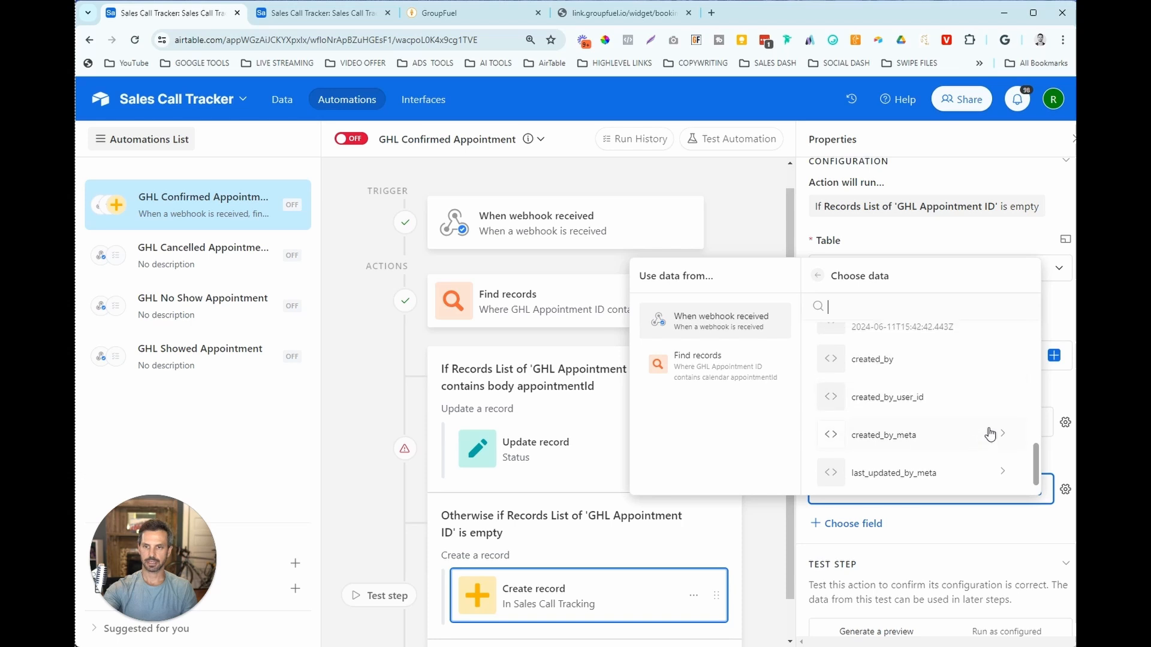
{"action": "scroll", "coordinate": [991, 429], "scroll_direction": "up", "scroll_amount": 15}
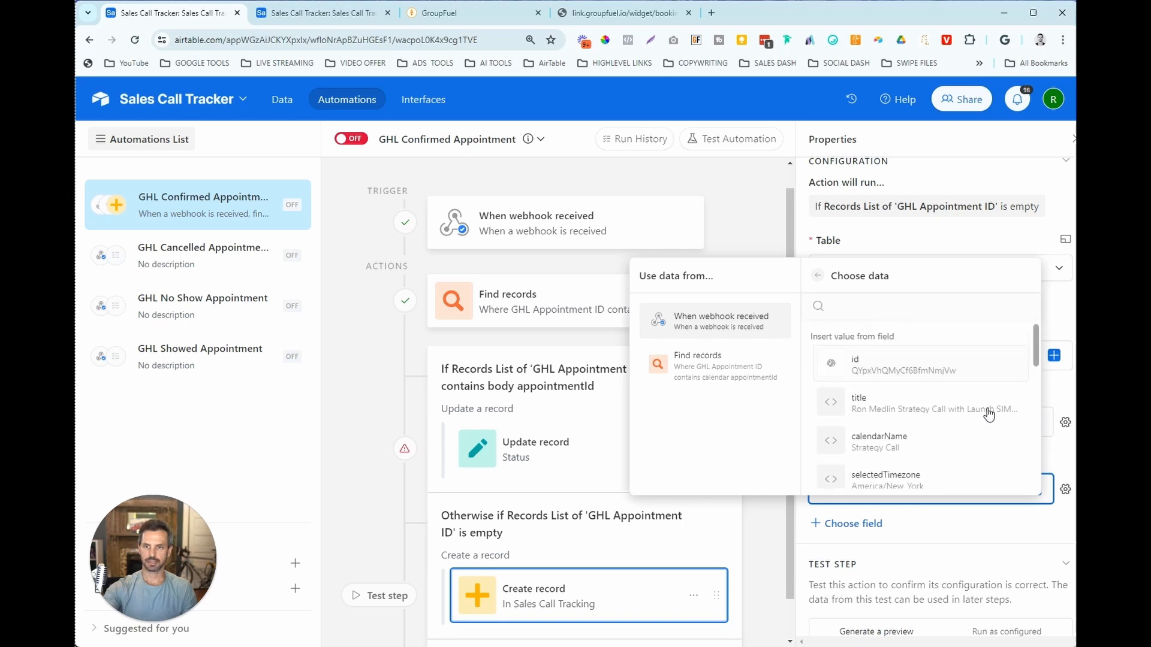
{"action": "left_click", "coordinate": [818, 276]}
{"action": "scroll", "coordinate": [962, 377], "scroll_direction": "down", "scroll_amount": 10}
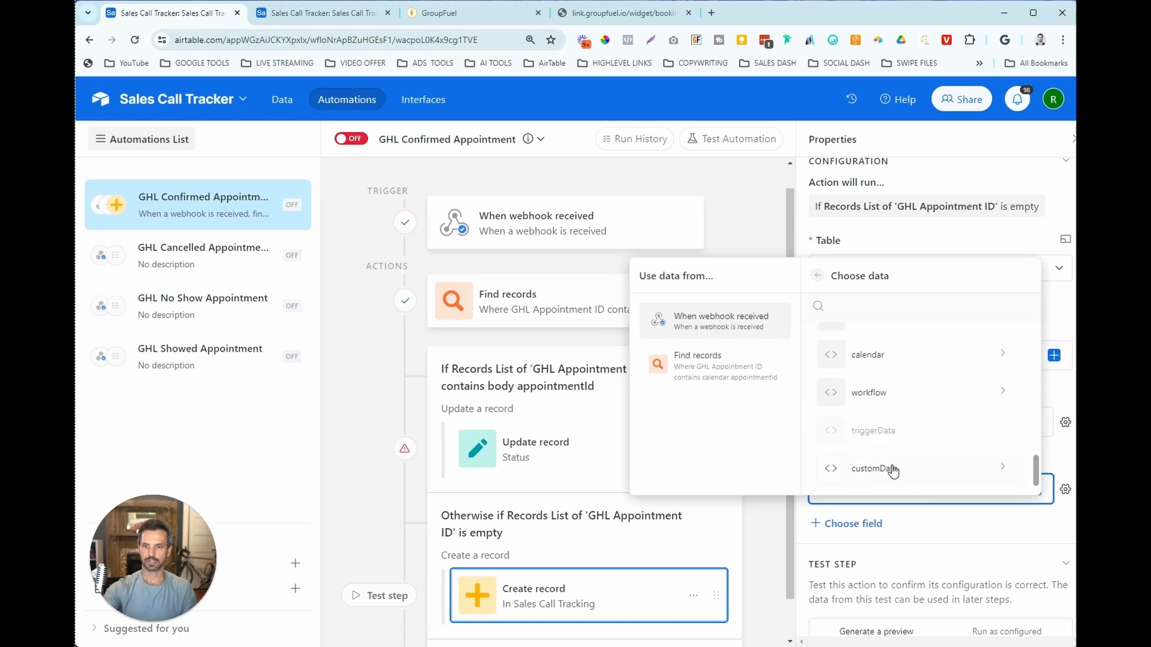
{"action": "left_click", "coordinate": [874, 472]}
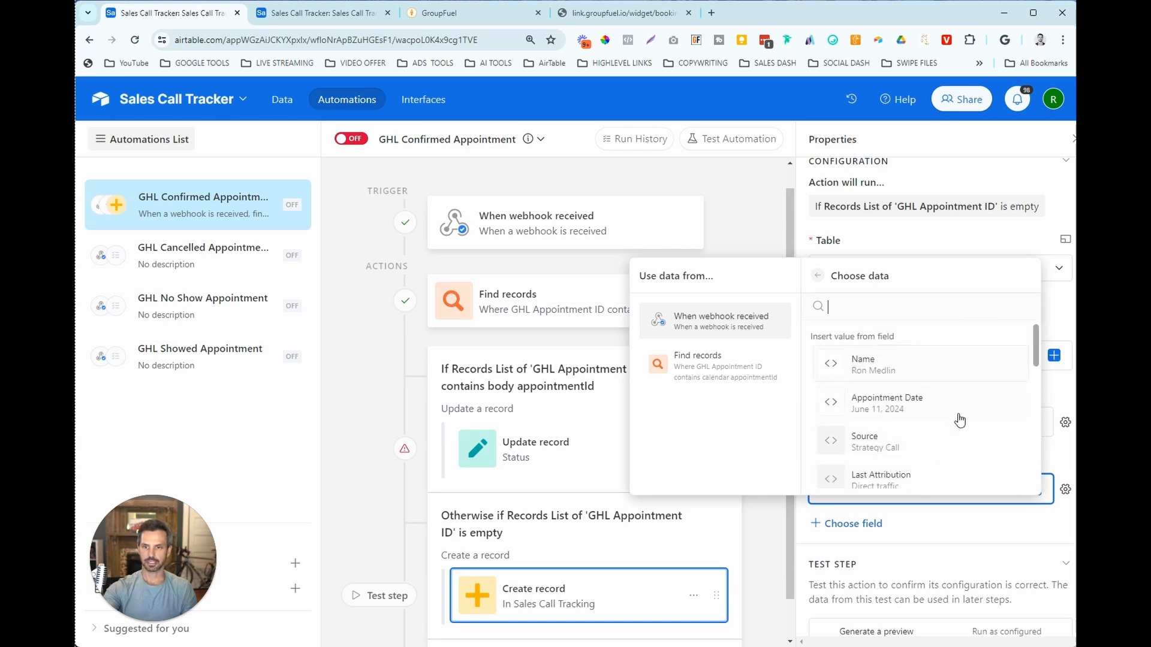
{"action": "scroll", "coordinate": [949, 402], "scroll_direction": "down", "scroll_amount": 4}
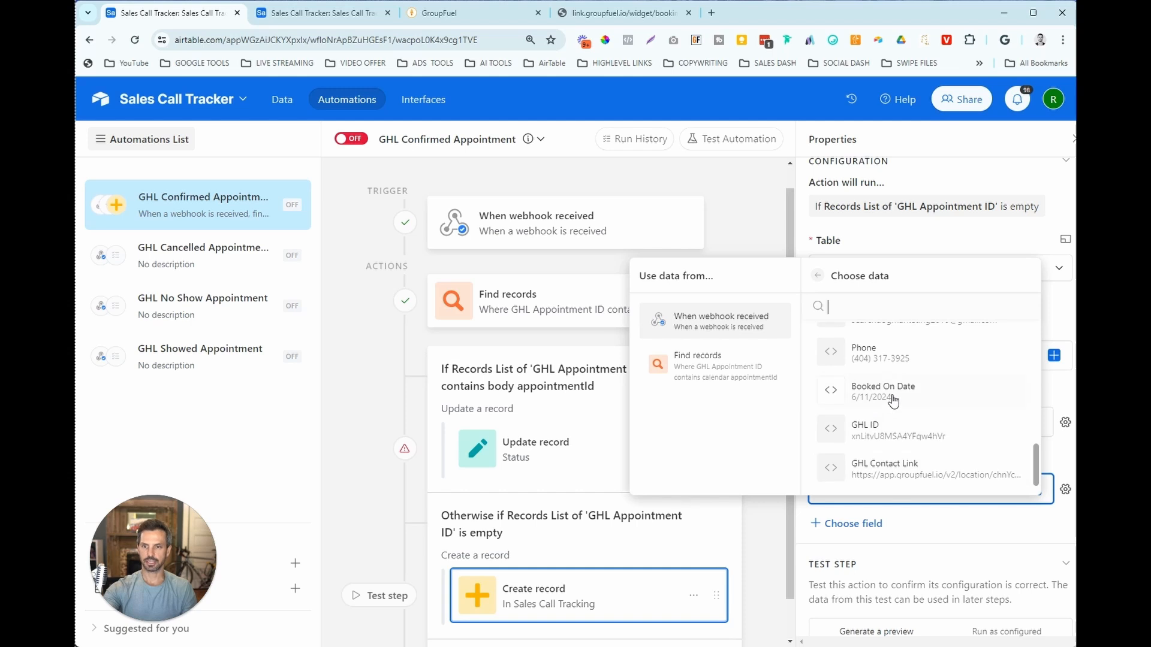
{"action": "left_click", "coordinate": [892, 395]}
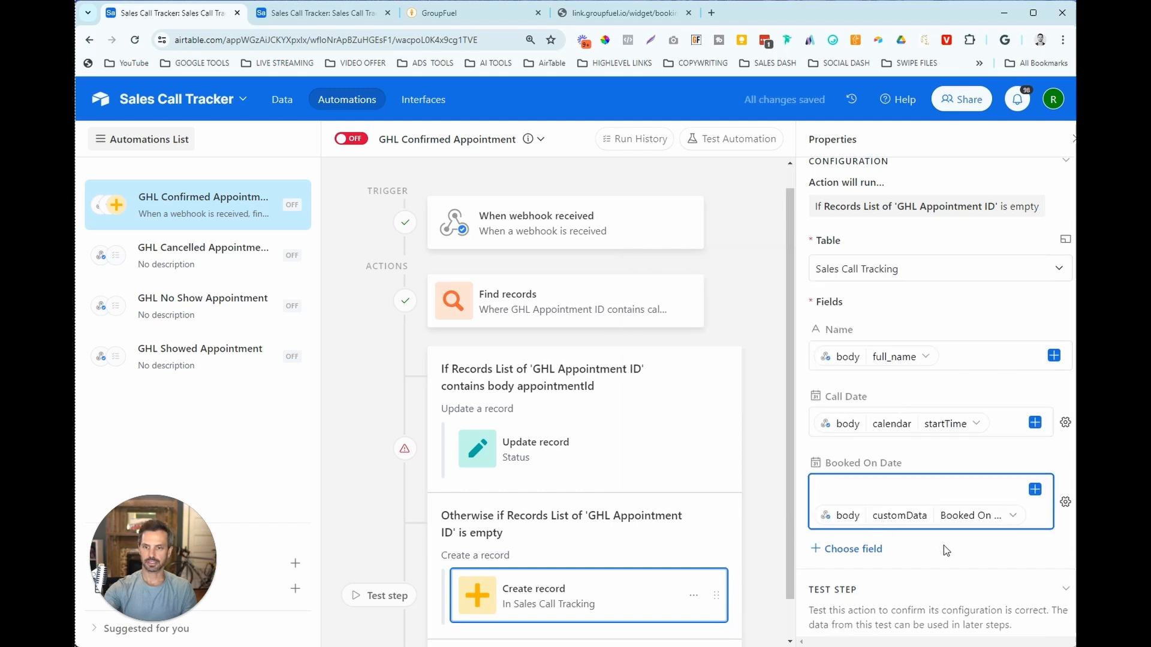
Add the Status field to the Create record action and open its list of options
{"action": "scroll", "coordinate": [926, 533], "scroll_direction": "down", "scroll_amount": 1}
{"action": "left_click", "coordinate": [862, 484]}
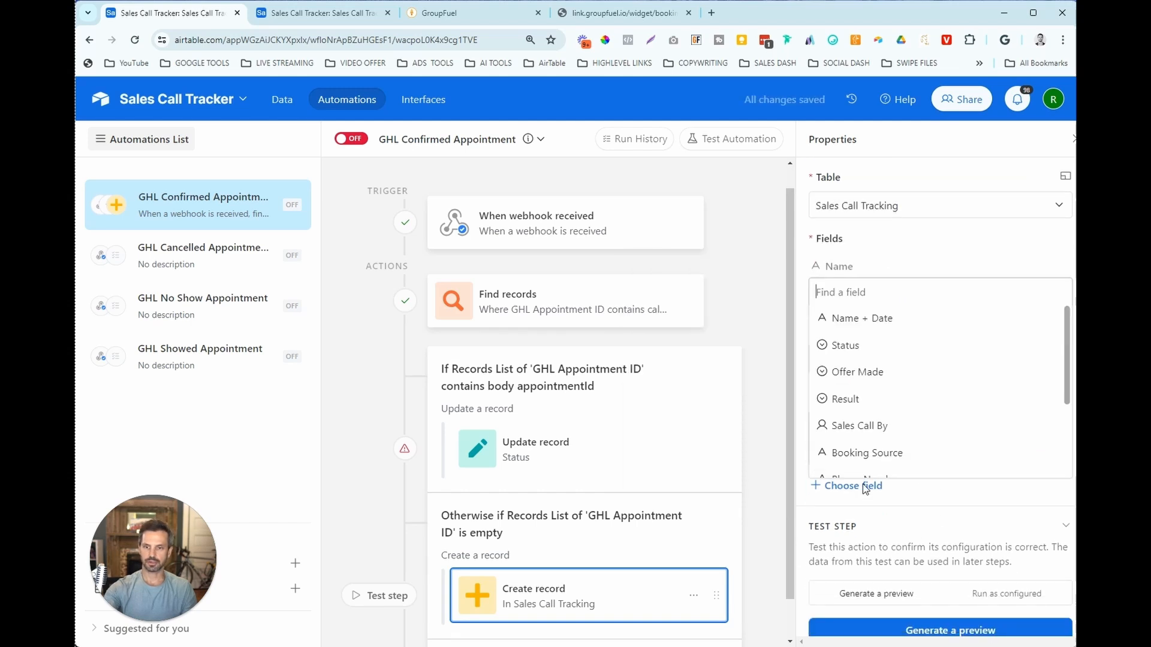
{"action": "left_click", "coordinate": [937, 358]}
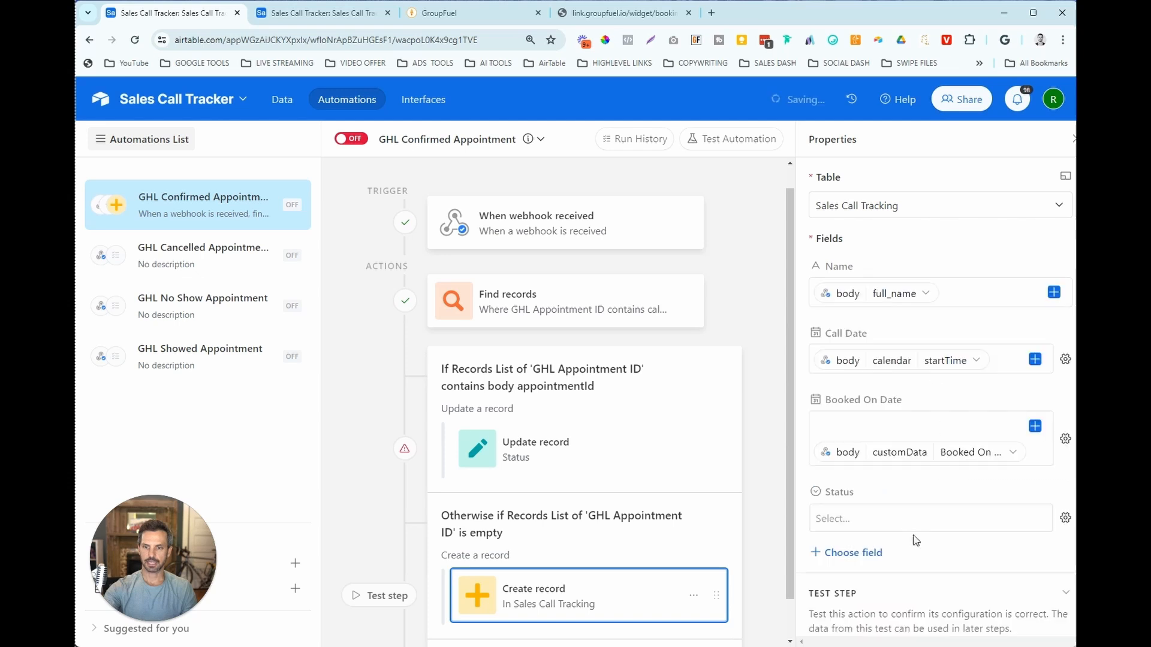
{"action": "left_click", "coordinate": [913, 516]}
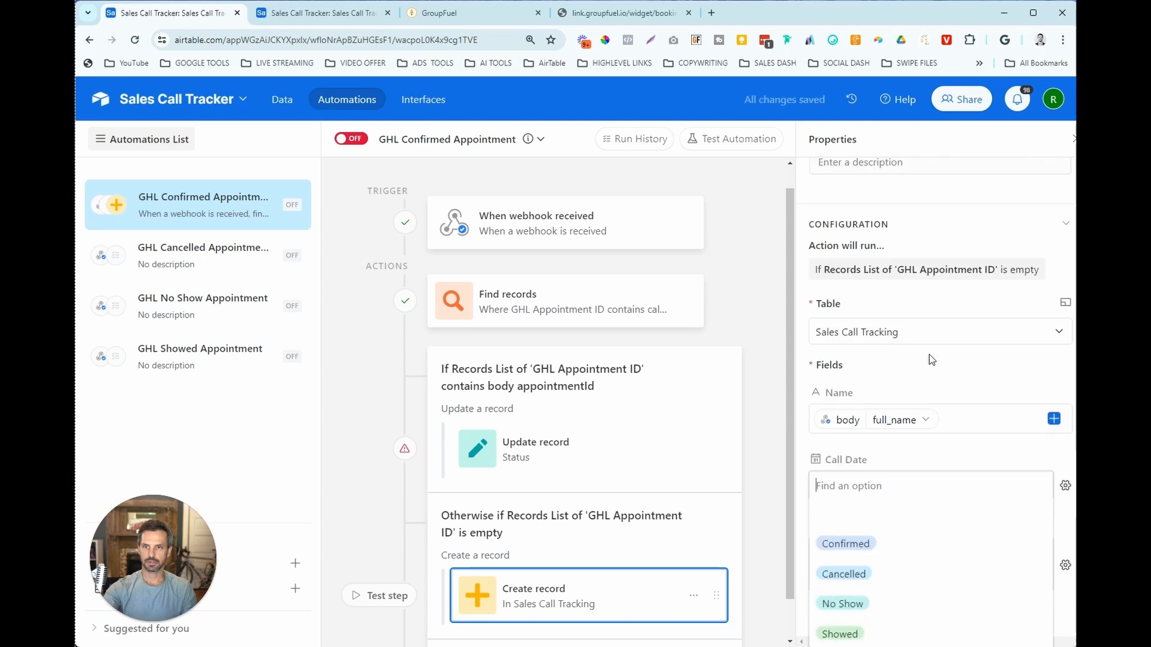
Set the new record's Status to Confirmed and add the Sales Call By field to the Create record action
{"action": "left_click", "coordinate": [887, 542]}
{"action": "left_click", "coordinate": [864, 495]}
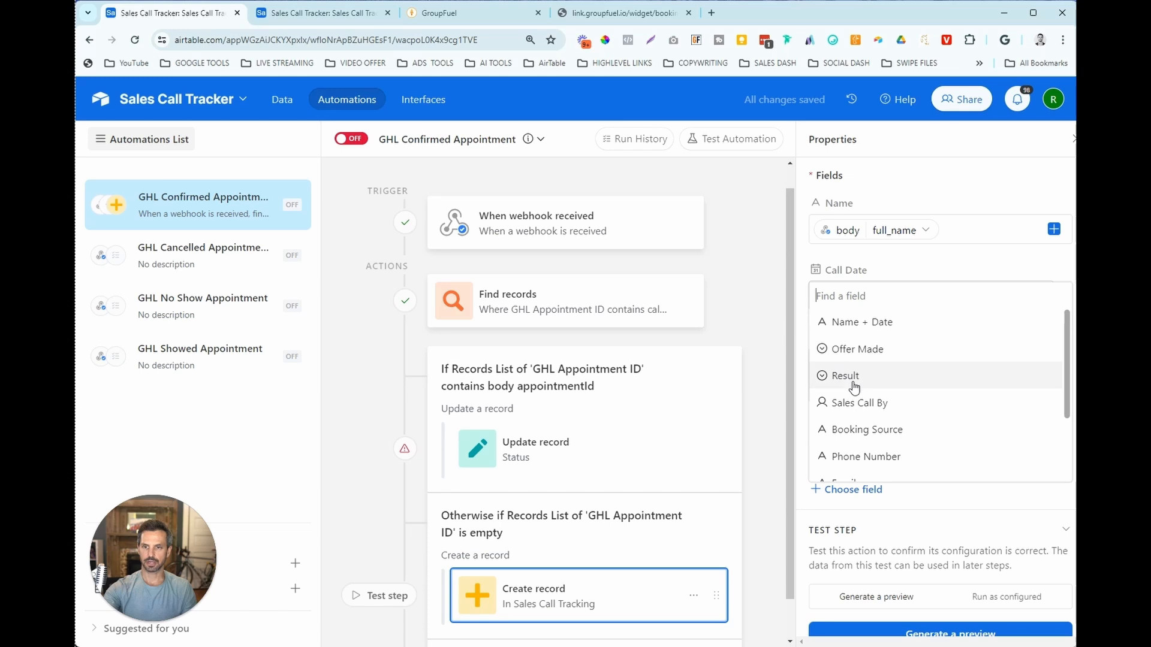
{"action": "left_click", "coordinate": [886, 413]}
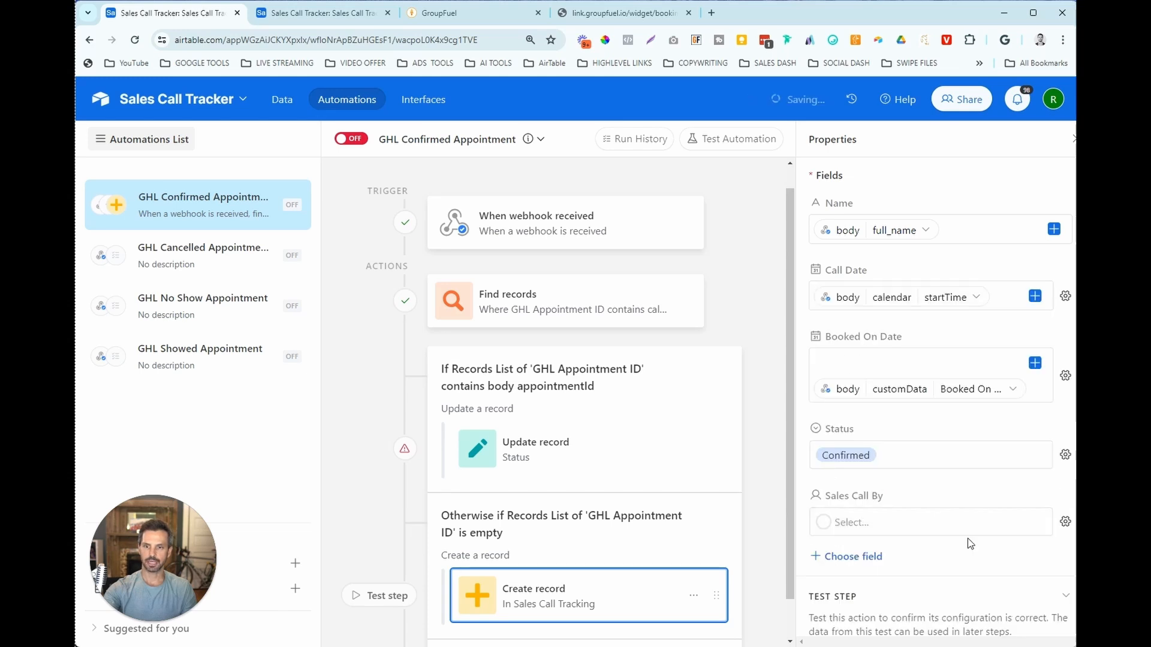
Configure Sales Call By as dynamic and fill it with User Assigned from the webhook body's customData
{"action": "left_click", "coordinate": [1020, 429]}
{"action": "left_click", "coordinate": [1065, 418]}
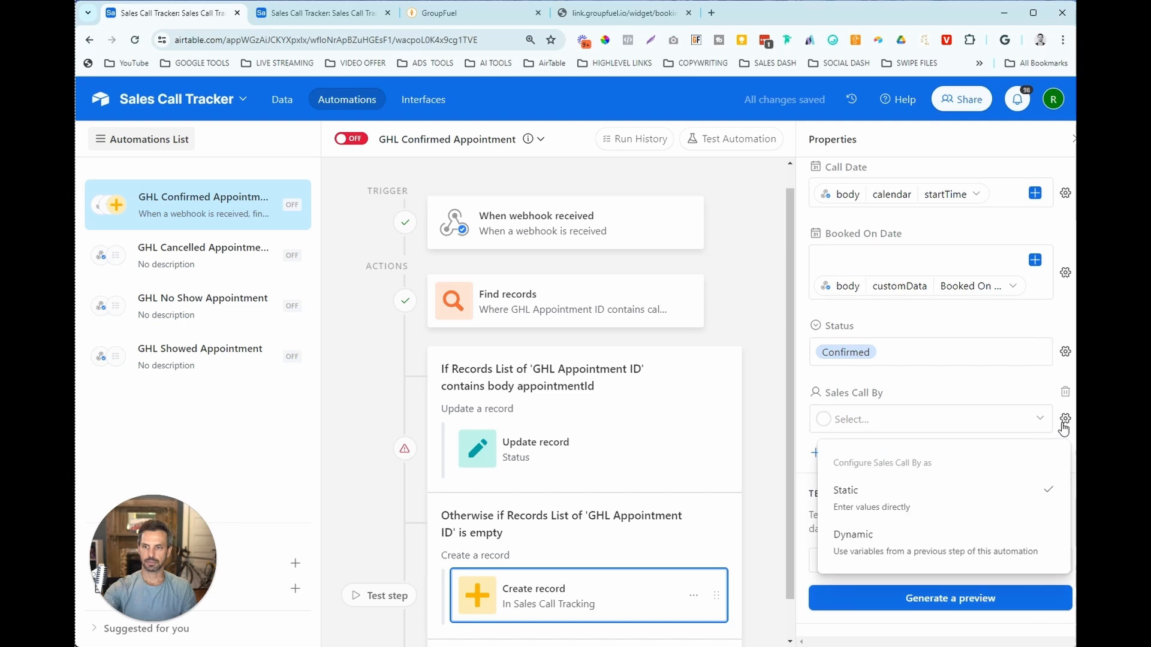
{"action": "left_click", "coordinate": [926, 539]}
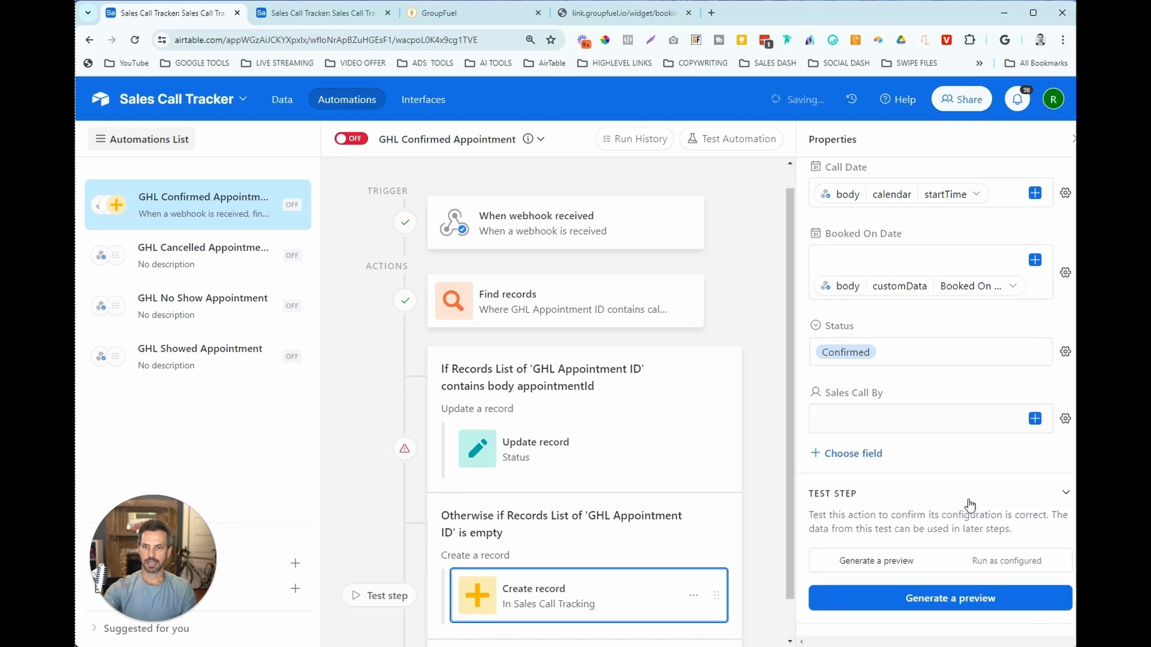
{"action": "left_click", "coordinate": [1035, 419]}
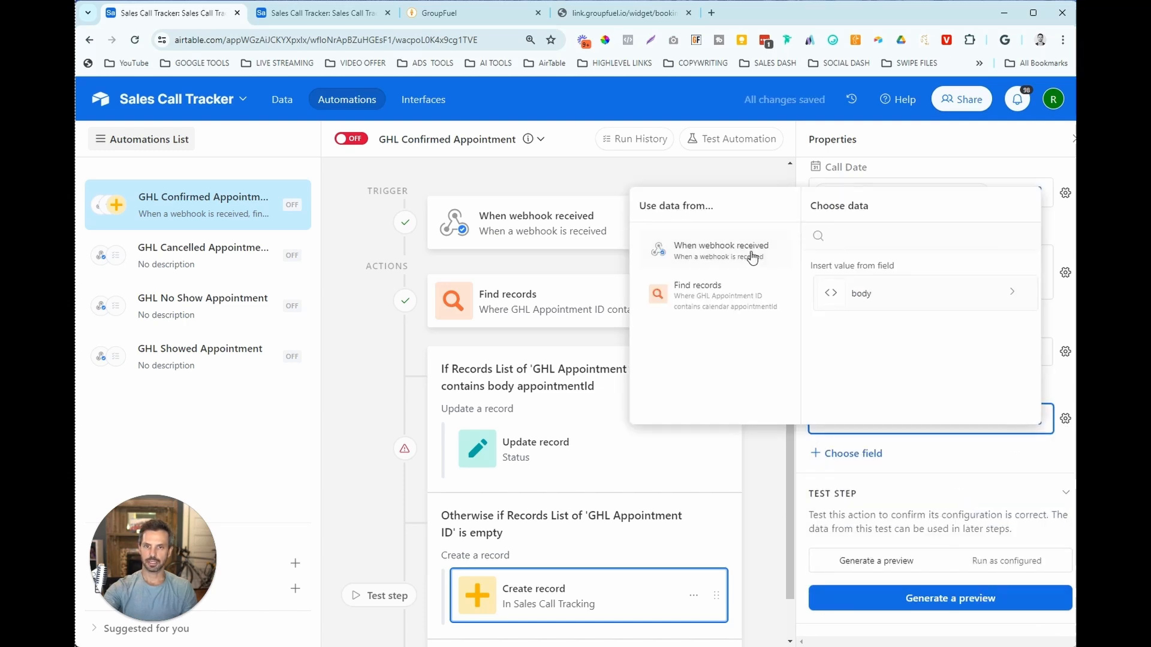
{"action": "left_click", "coordinate": [896, 294]}
{"action": "scroll", "coordinate": [984, 293], "scroll_direction": "down", "scroll_amount": 10}
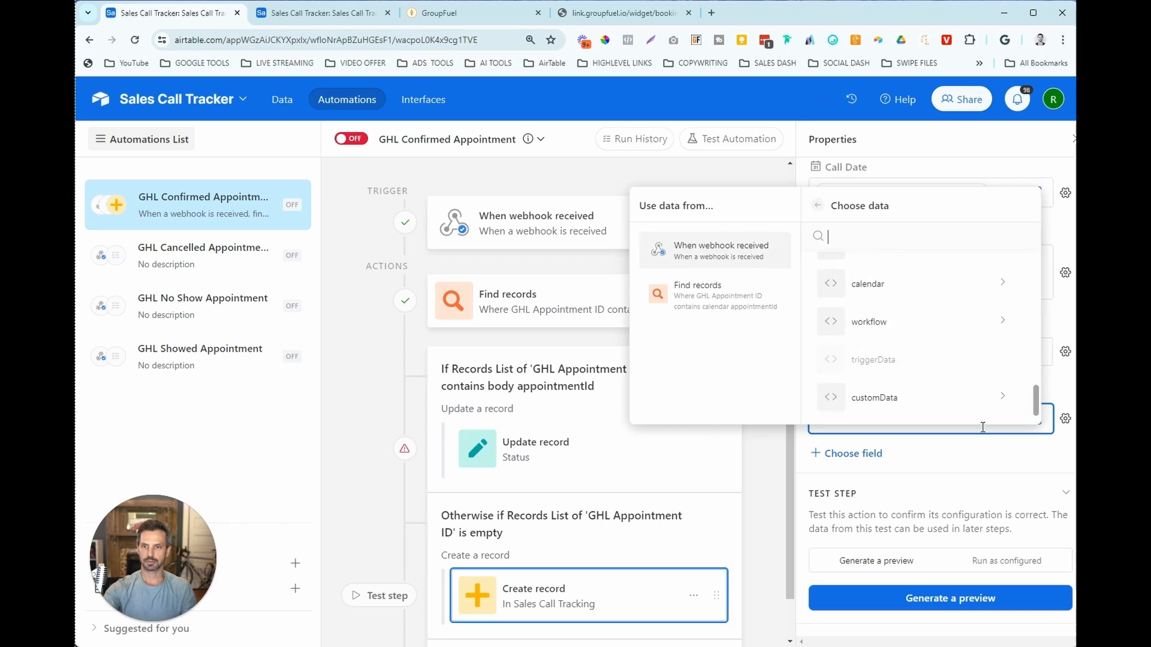
{"action": "scroll", "coordinate": [929, 412], "scroll_direction": "up", "scroll_amount": 10}
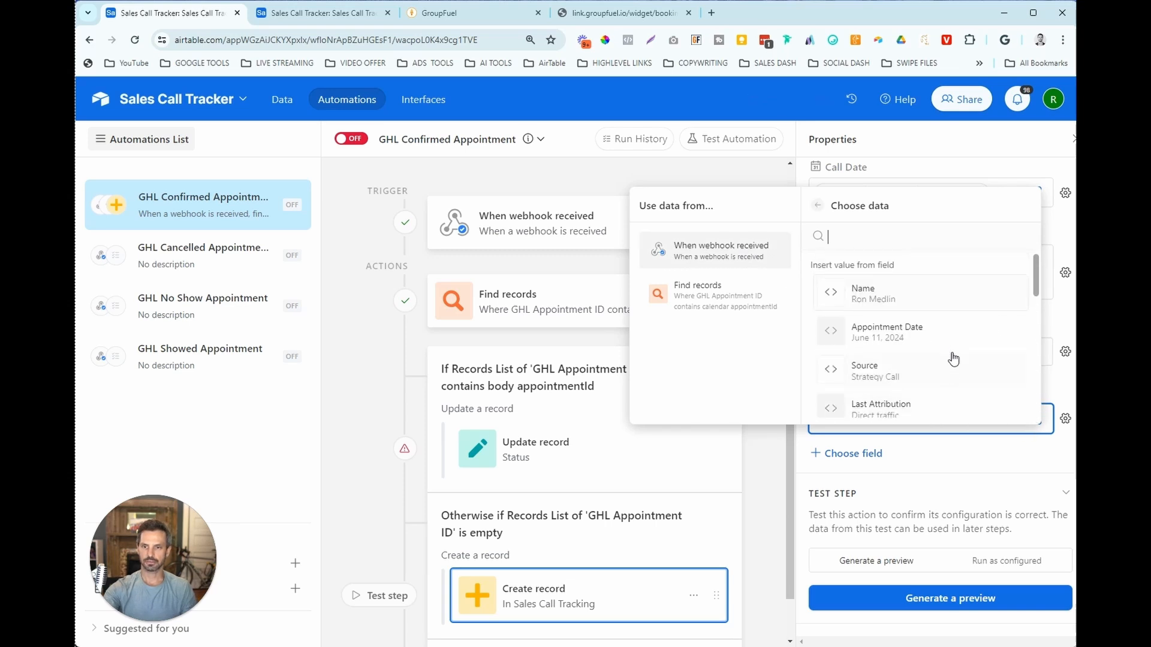
{"action": "scroll", "coordinate": [1033, 276], "scroll_direction": "down", "scroll_amount": 5}
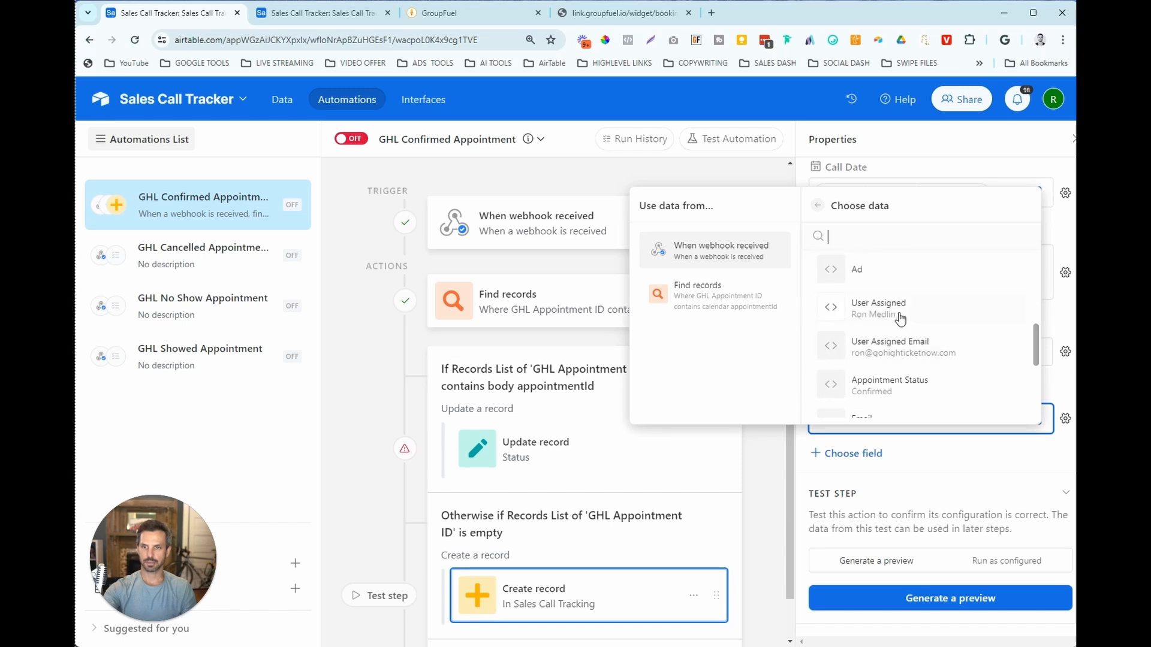
{"action": "left_click", "coordinate": [900, 319]}
Add the Booking Source field to the Create record action and map it to Source from the webhook body's customData
{"action": "left_click", "coordinate": [863, 478]}
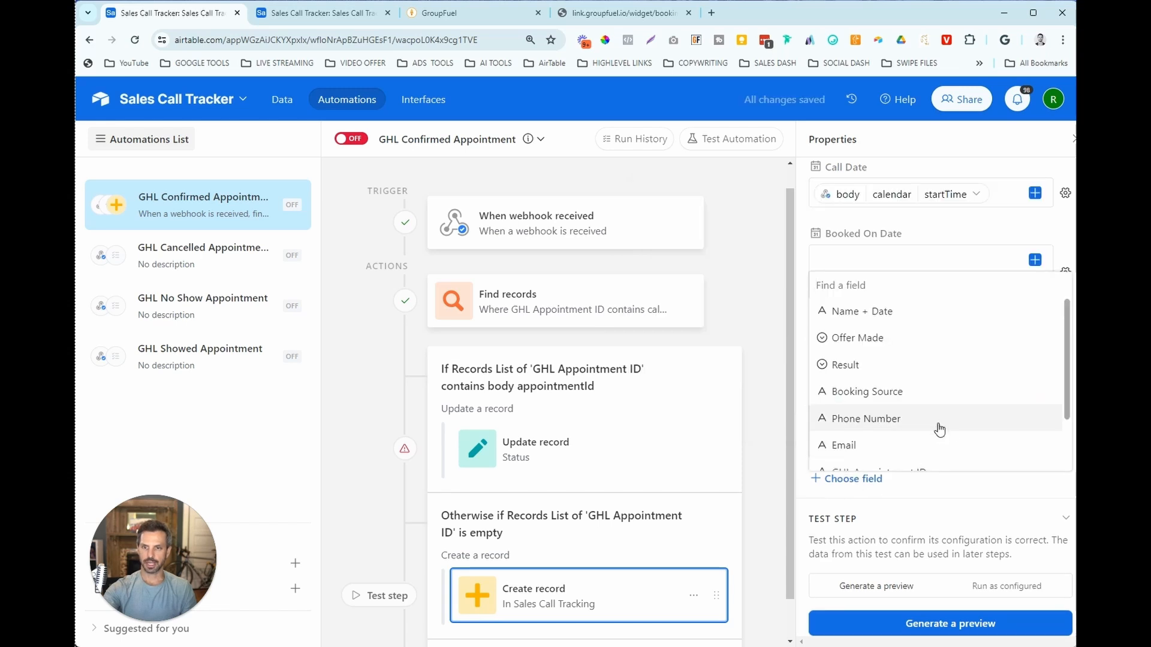
{"action": "left_click", "coordinate": [899, 392]}
{"action": "left_click", "coordinate": [1053, 514]}
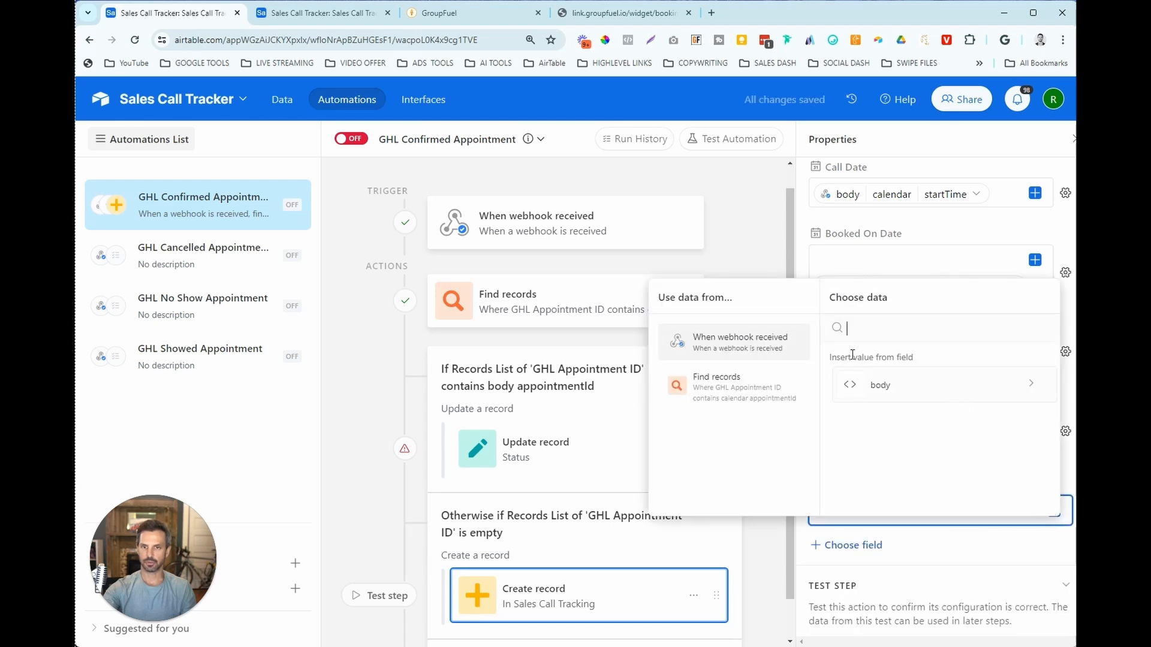
{"action": "left_click", "coordinate": [972, 396]}
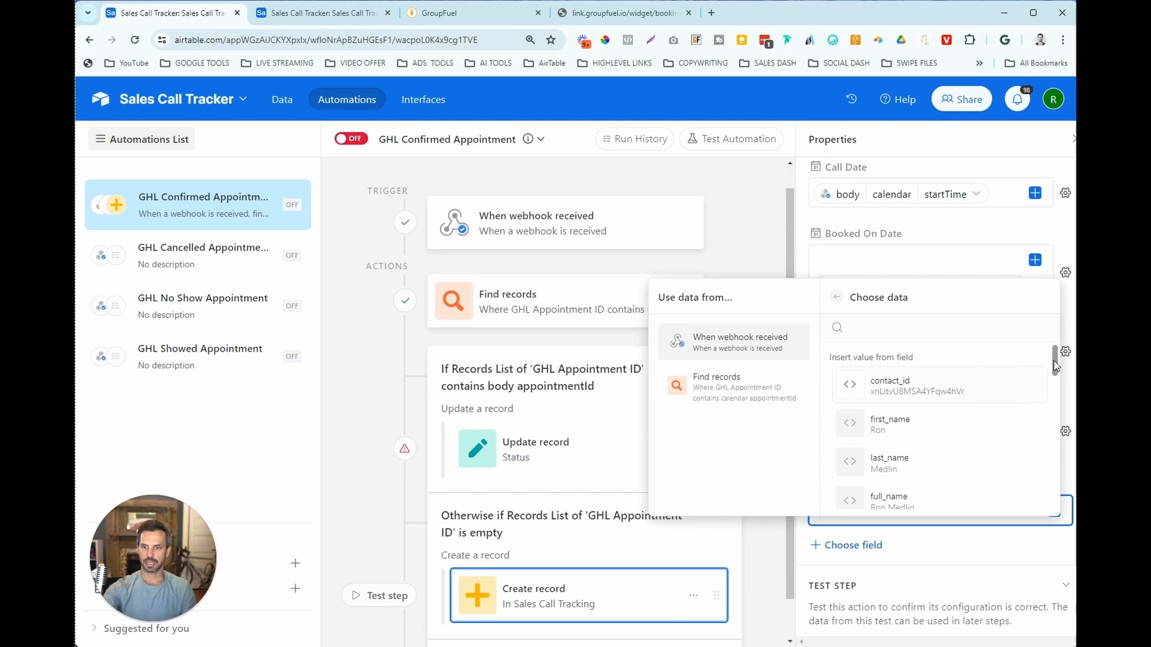
{"action": "left_click_drag", "start_coordinate": [1055, 365], "coordinate": [950, 511]}
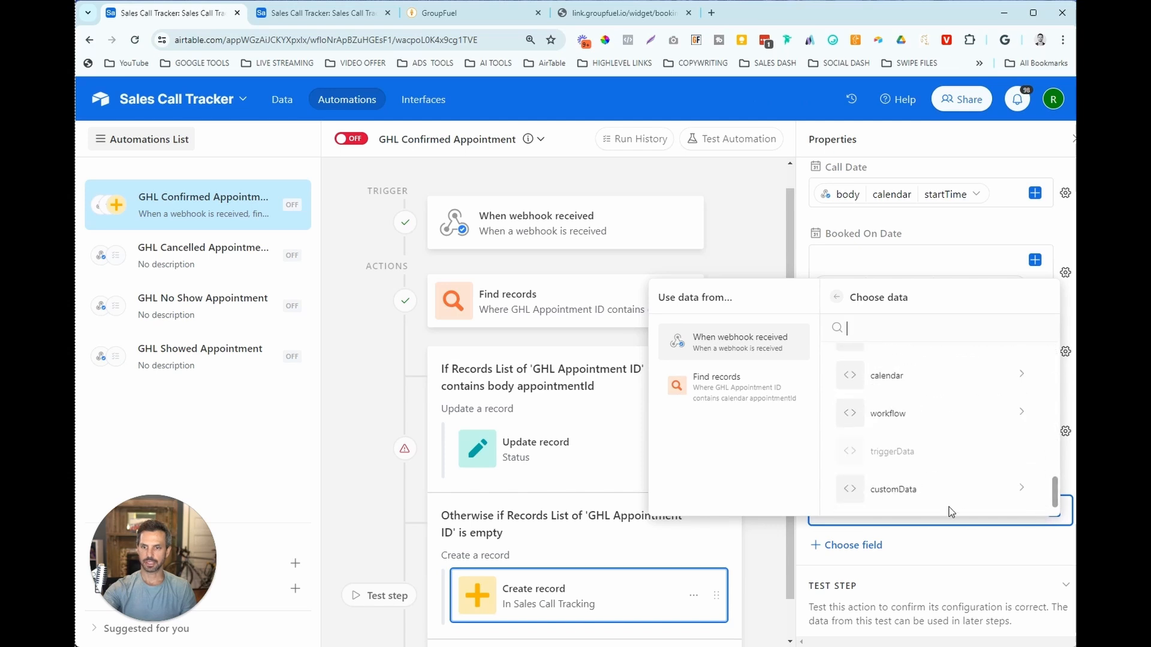
{"action": "left_click", "coordinate": [938, 496]}
{"action": "scroll", "coordinate": [976, 468], "scroll_direction": "up", "scroll_amount": 5}
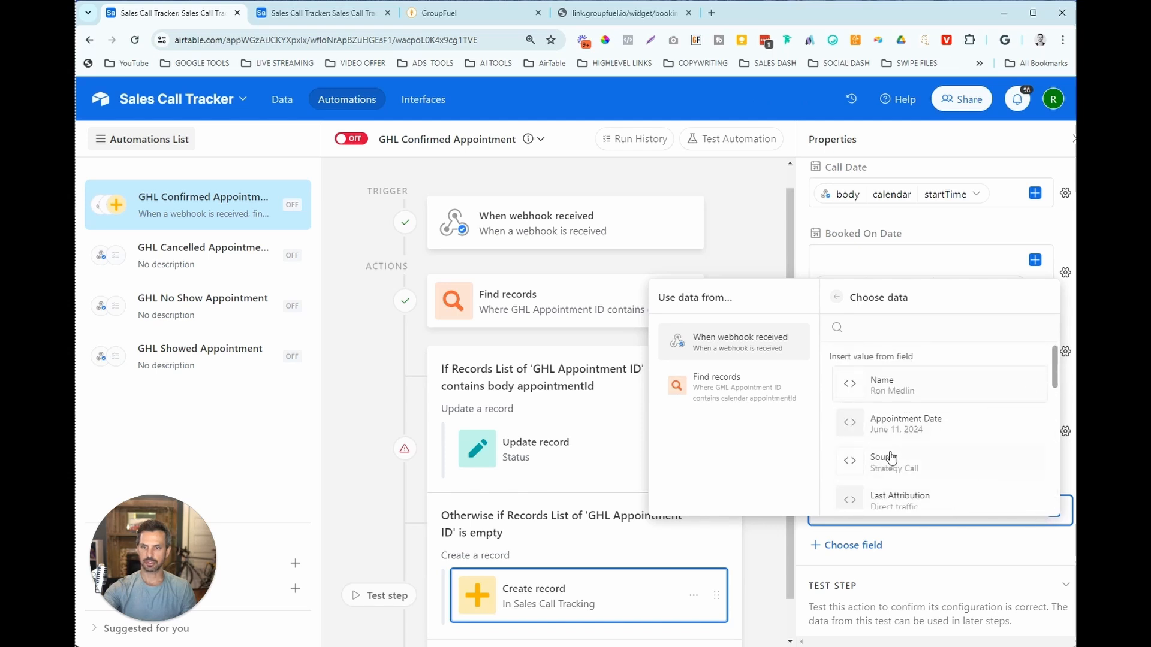
{"action": "left_click", "coordinate": [929, 493]}
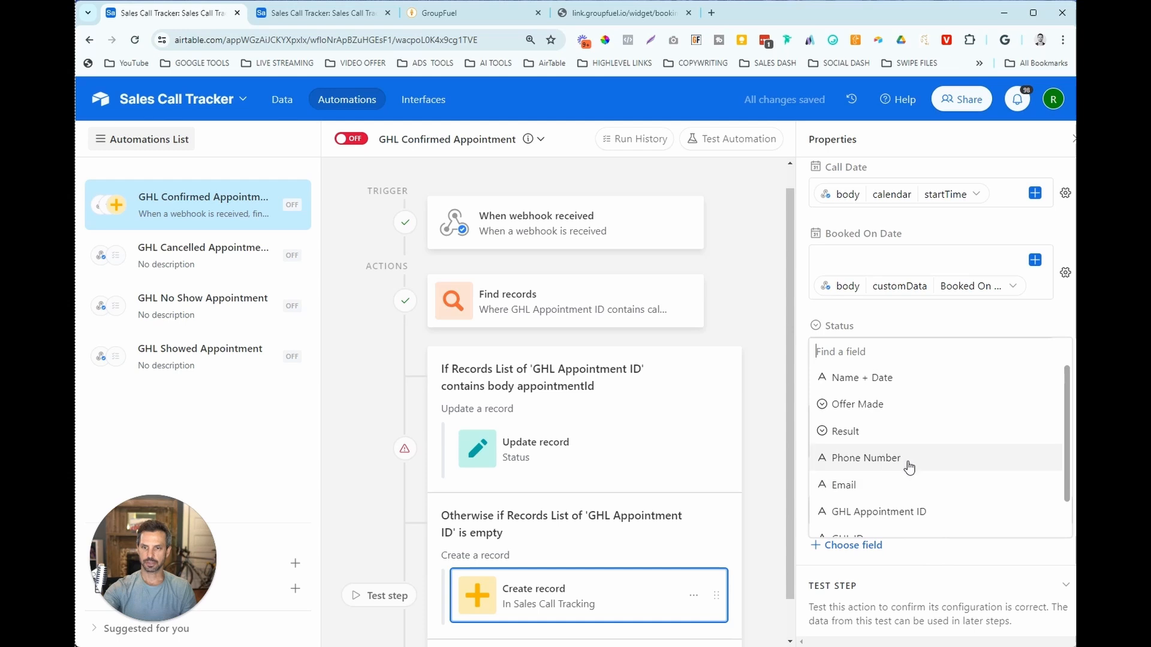
Add the Phone Number field to the Create record action and map it to phone from the webhook body
{"action": "left_click", "coordinate": [897, 459]}
{"action": "scroll", "coordinate": [1010, 534], "scroll_direction": "down", "scroll_amount": 1}
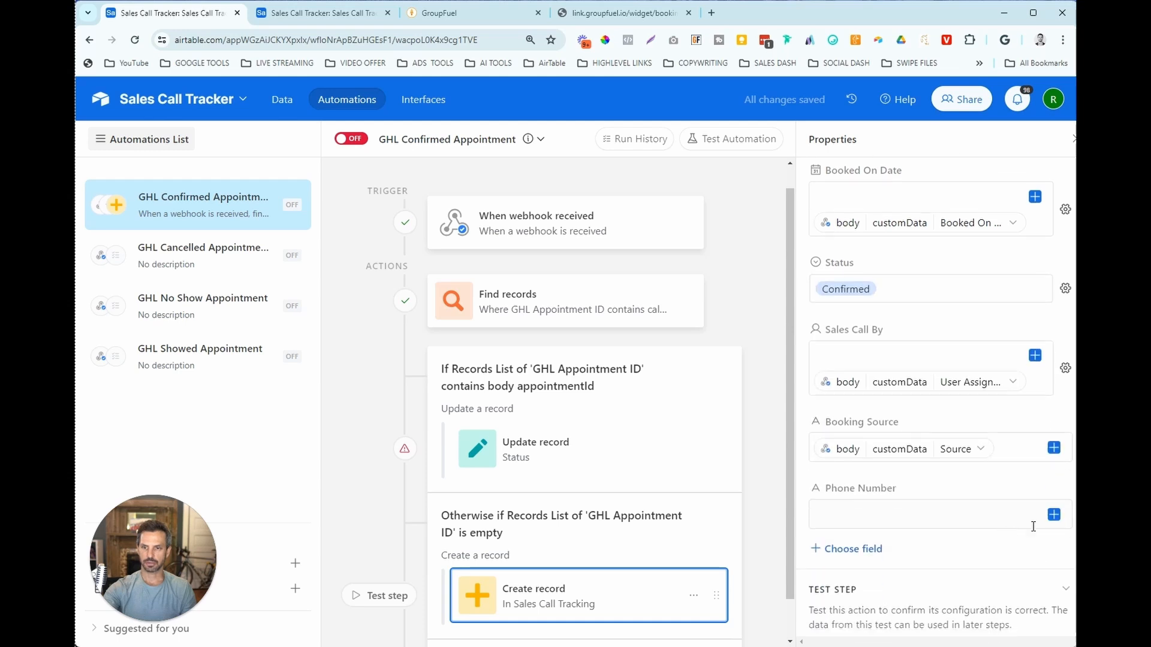
{"action": "left_click", "coordinate": [1055, 521]}
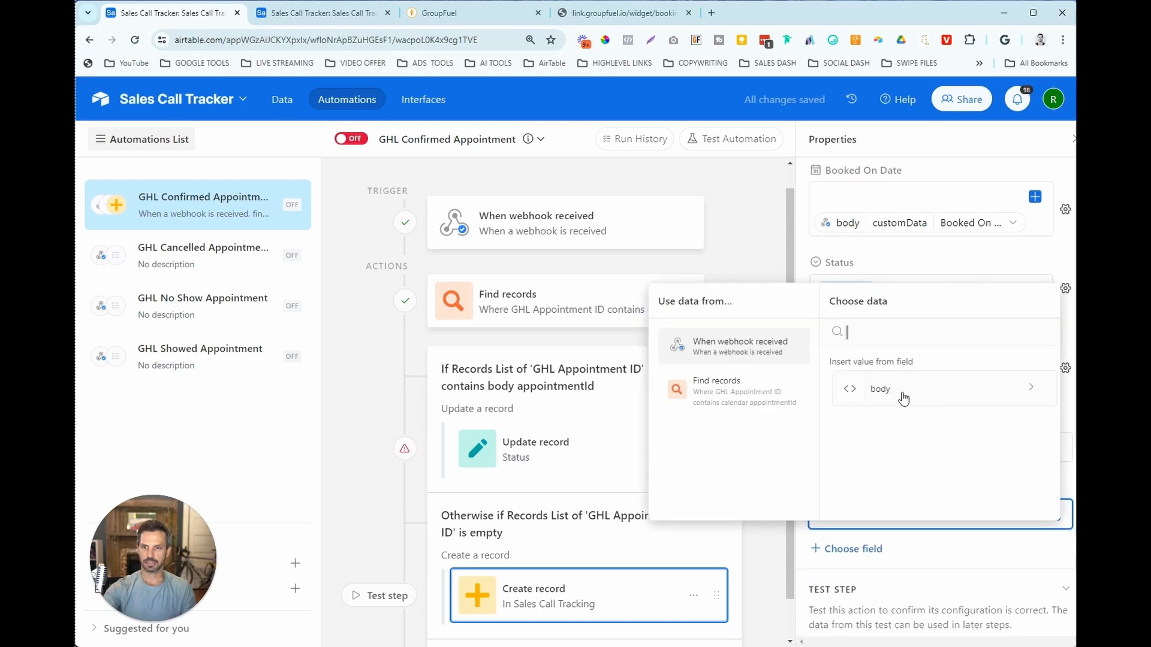
{"action": "left_click", "coordinate": [948, 392]}
{"action": "scroll", "coordinate": [953, 420], "scroll_direction": "down", "scroll_amount": 5}
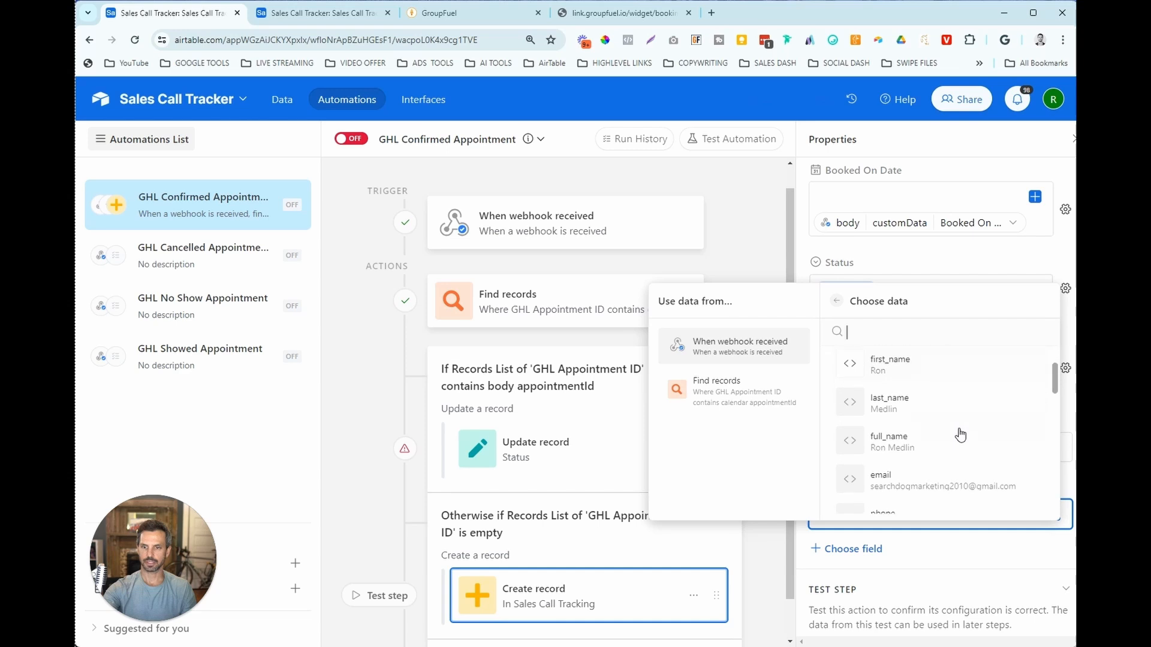
{"action": "left_click", "coordinate": [935, 456]}
Add the Email field to the Create record action and map it to email from the webhook body
{"action": "scroll", "coordinate": [929, 539], "scroll_direction": "down", "scroll_amount": 1}
{"action": "left_click", "coordinate": [922, 494]}
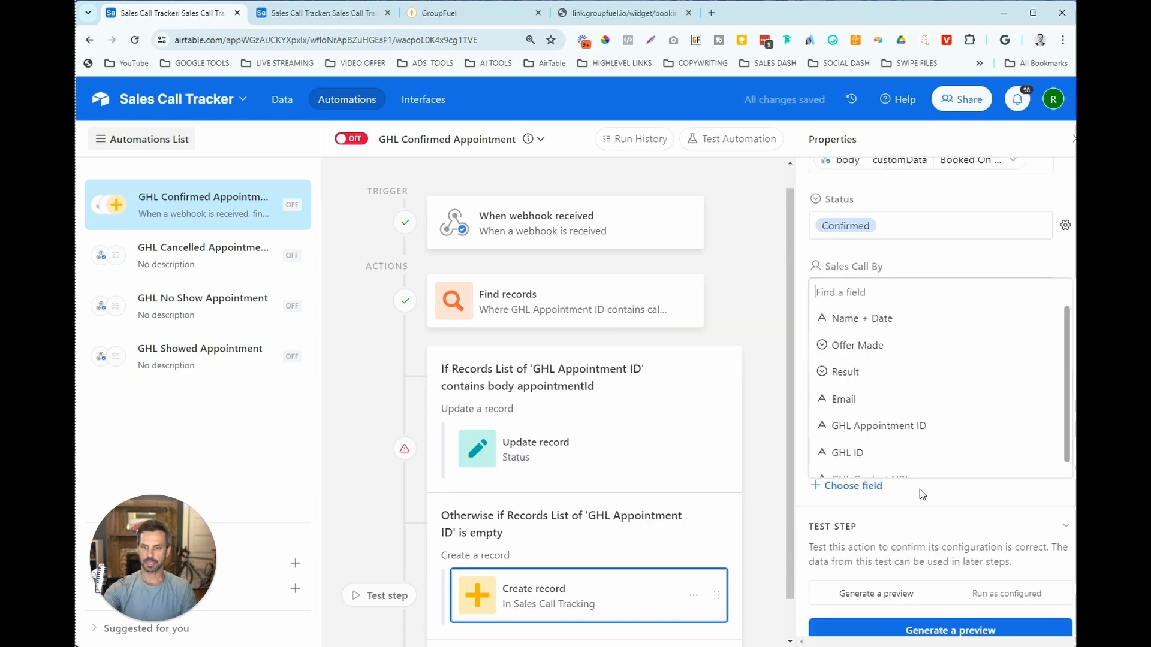
{"action": "left_click", "coordinate": [863, 400]}
{"action": "left_click", "coordinate": [1047, 517]}
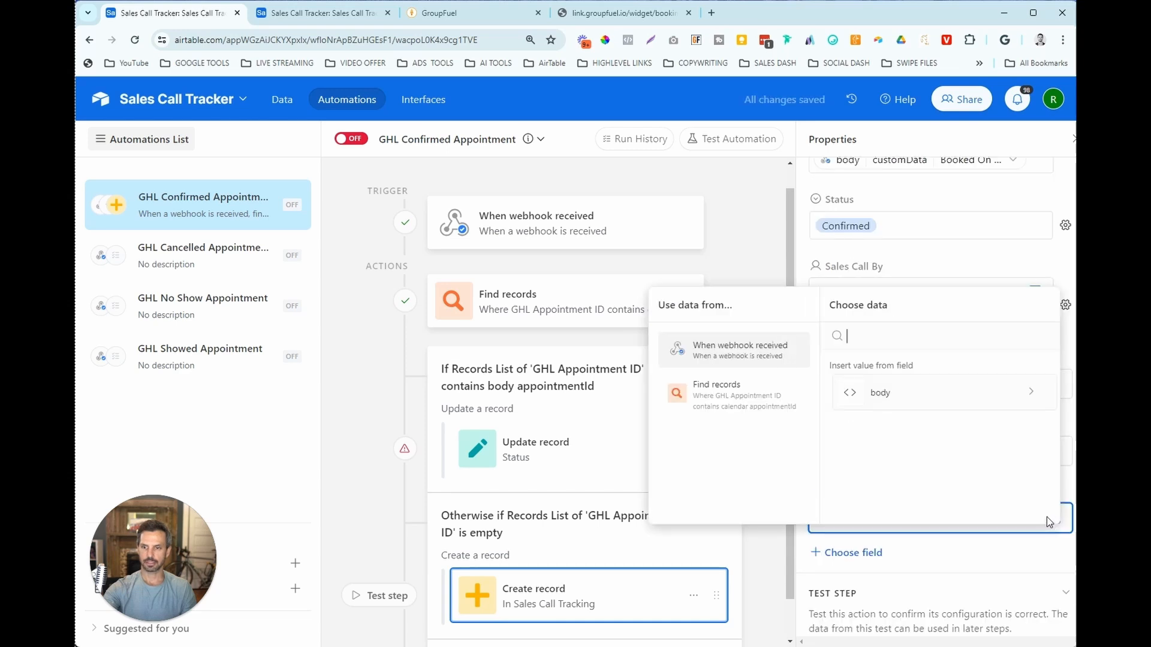
{"action": "left_click", "coordinate": [943, 395]}
{"action": "scroll", "coordinate": [945, 443], "scroll_direction": "down", "scroll_amount": 3}
{"action": "left_click", "coordinate": [917, 422]}
Add the GHL Appointment ID field to the Create record action and map it to appointmentId from the webhook body's calendar data
{"action": "scroll", "coordinate": [928, 552], "scroll_direction": "down", "scroll_amount": 1}
{"action": "left_click", "coordinate": [937, 497]}
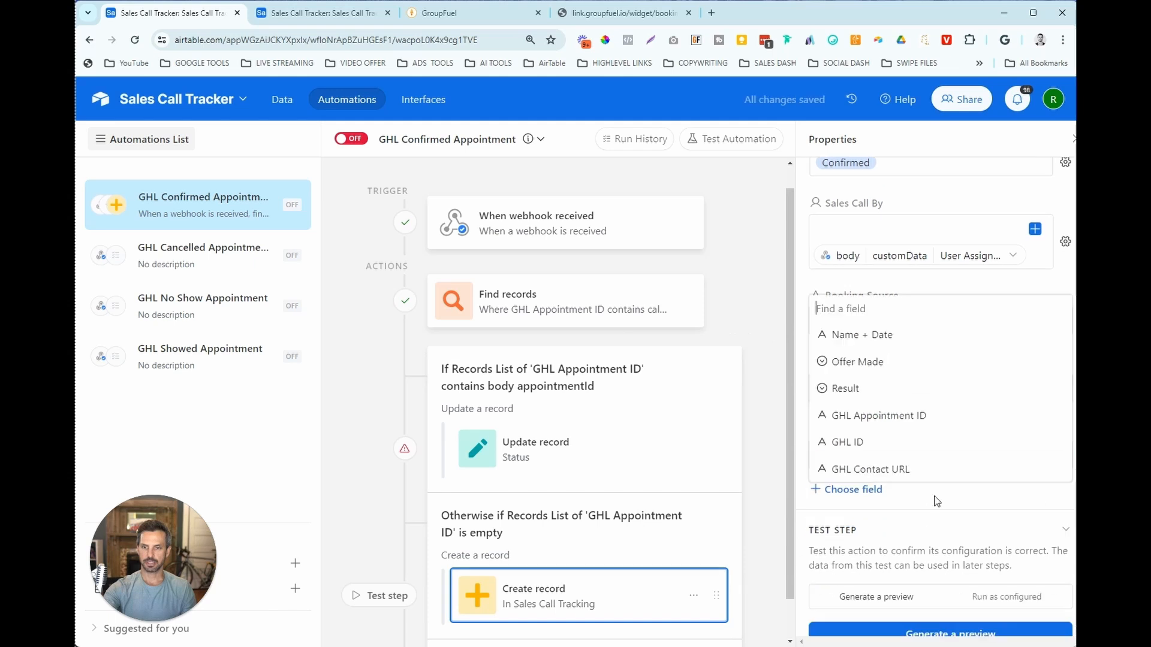
{"action": "left_click", "coordinate": [881, 420]}
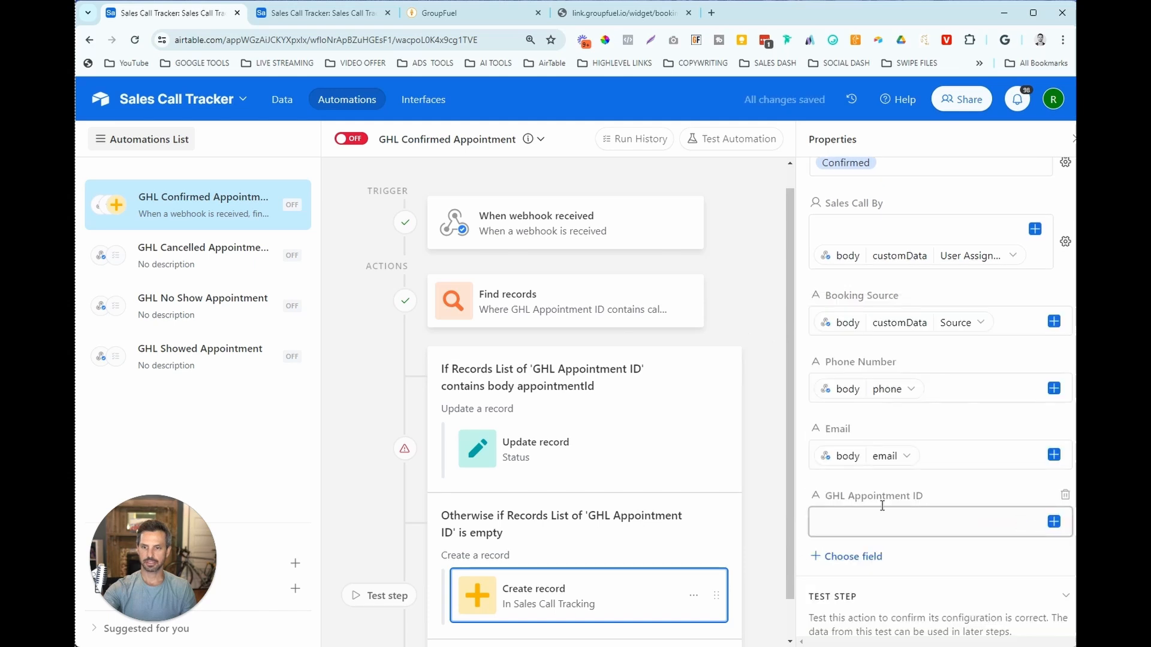
{"action": "left_click", "coordinate": [1053, 523]}
{"action": "left_click", "coordinate": [926, 400]}
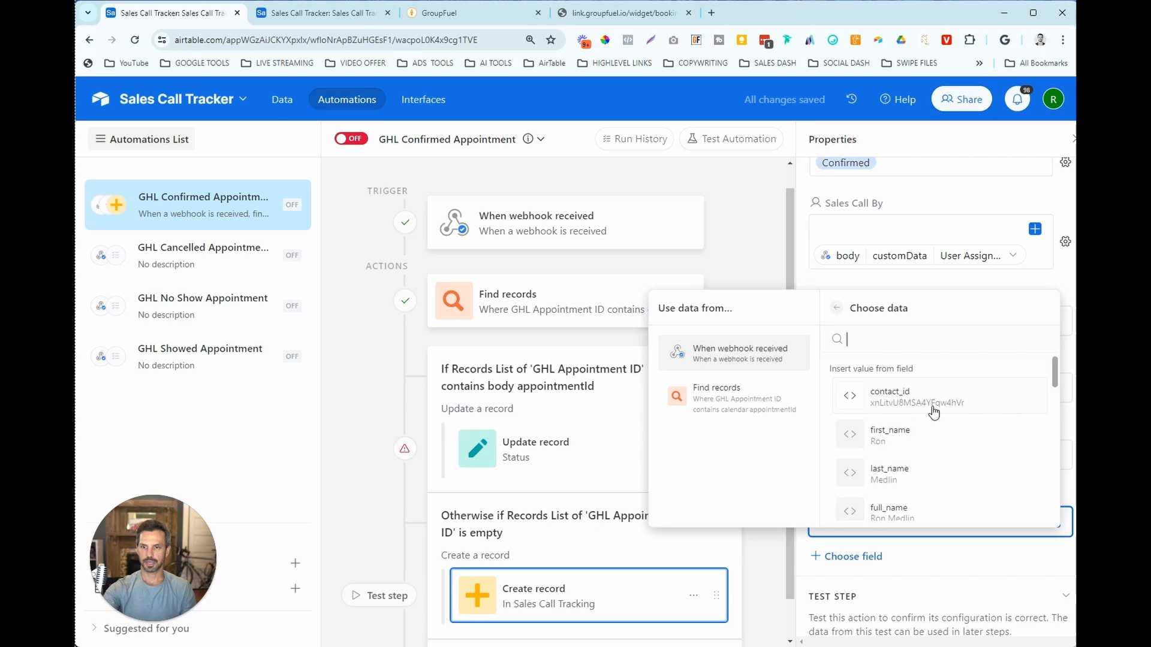
{"action": "scroll", "coordinate": [971, 465], "scroll_direction": "down", "scroll_amount": 5}
{"action": "scroll", "coordinate": [974, 468], "scroll_direction": "down", "scroll_amount": 5}
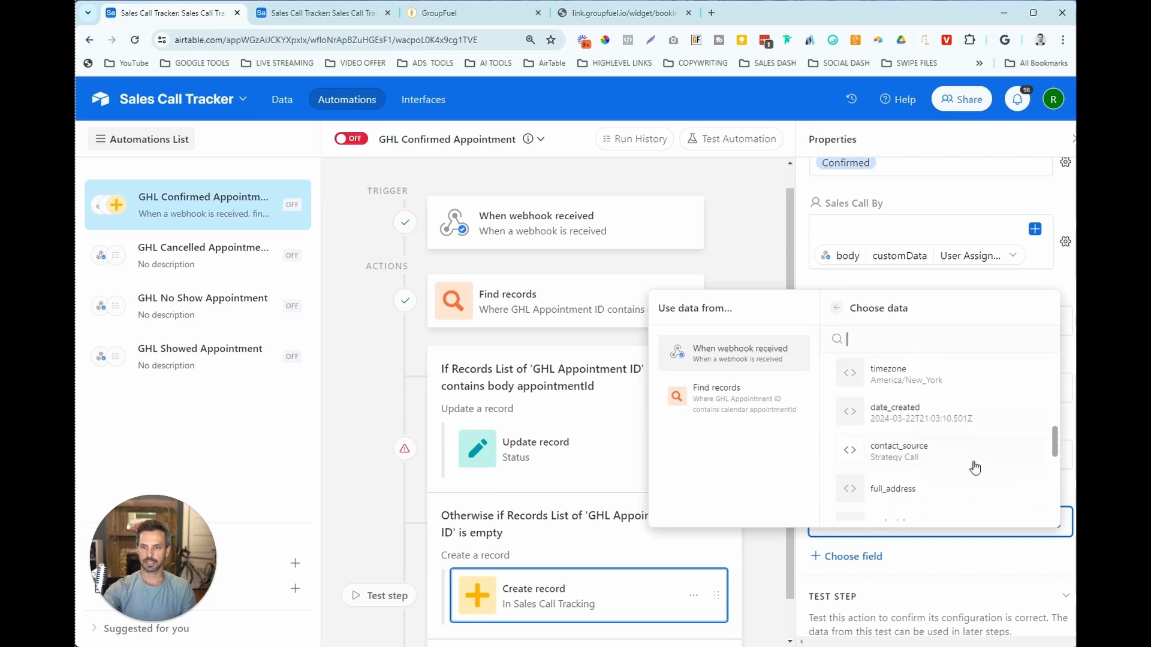
{"action": "left_click", "coordinate": [929, 507]}
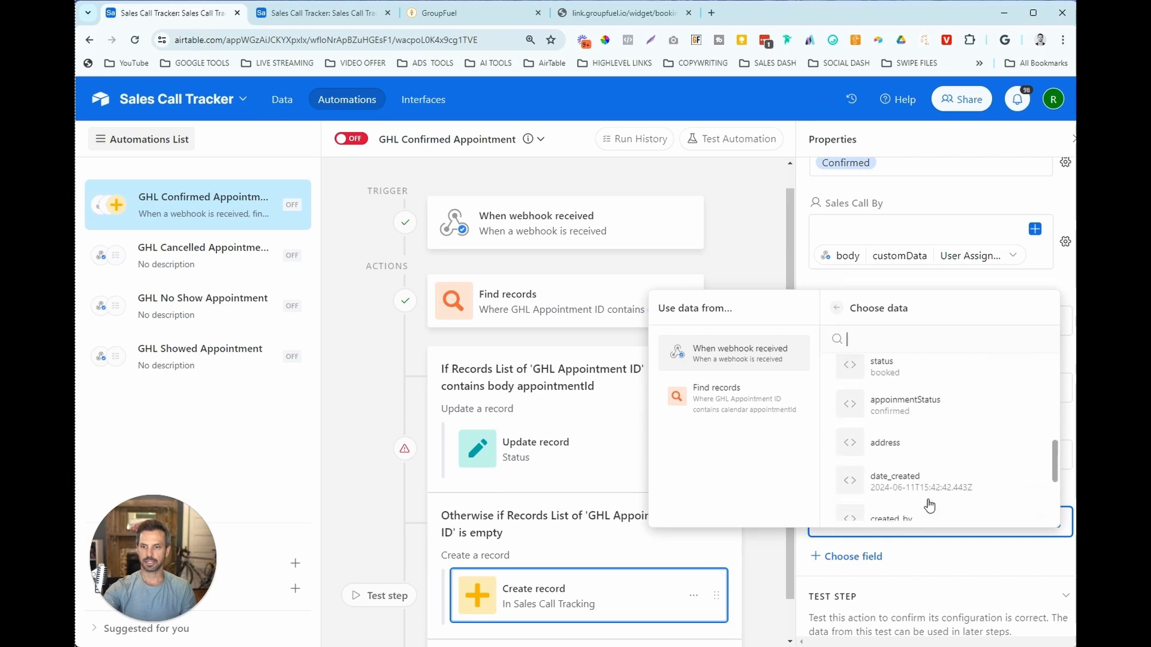
{"action": "scroll", "coordinate": [959, 456], "scroll_direction": "up", "scroll_amount": 3}
{"action": "scroll", "coordinate": [995, 396], "scroll_direction": "down", "scroll_amount": 2}
{"action": "scroll", "coordinate": [989, 408], "scroll_direction": "up", "scroll_amount": 2}
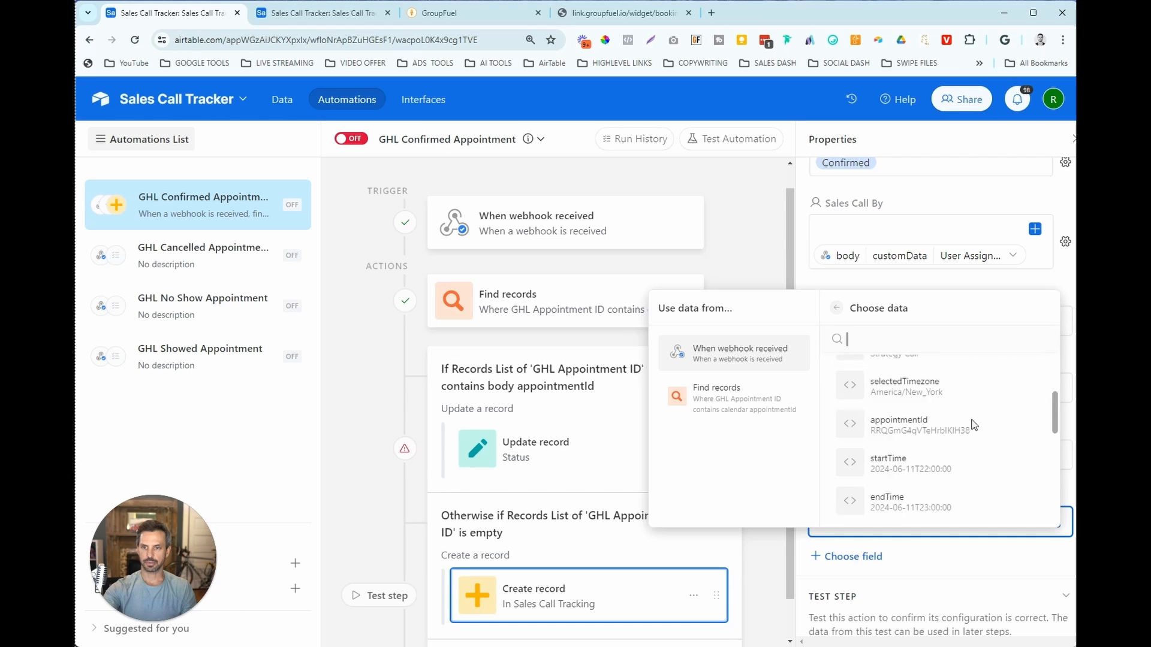
{"action": "left_click", "coordinate": [935, 434]}
Add the GHL ID field to the Create record action and map it to contact_id from the webhook body
{"action": "left_click", "coordinate": [973, 549]}
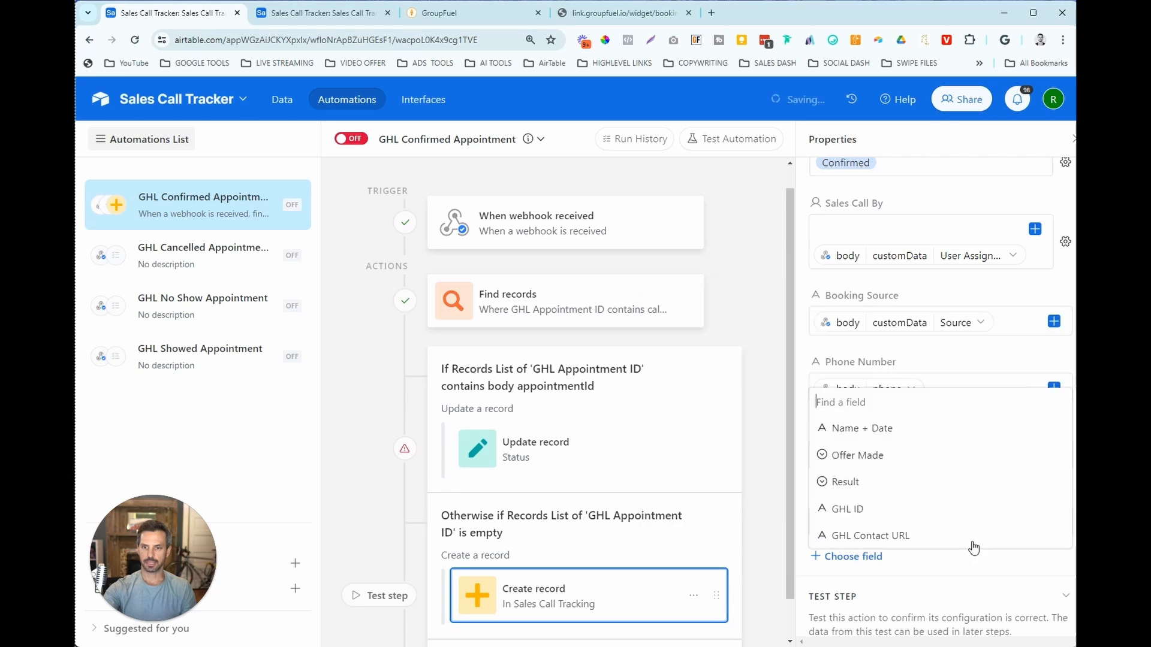
{"action": "left_click", "coordinate": [847, 509]}
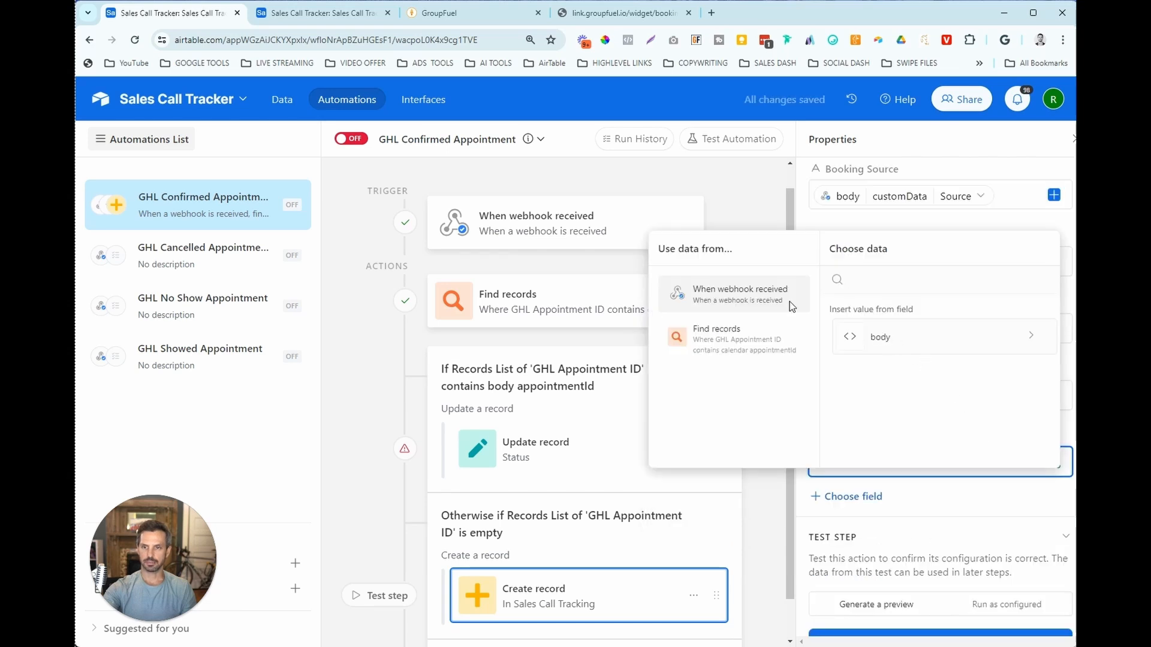
{"action": "left_click", "coordinate": [947, 337]}
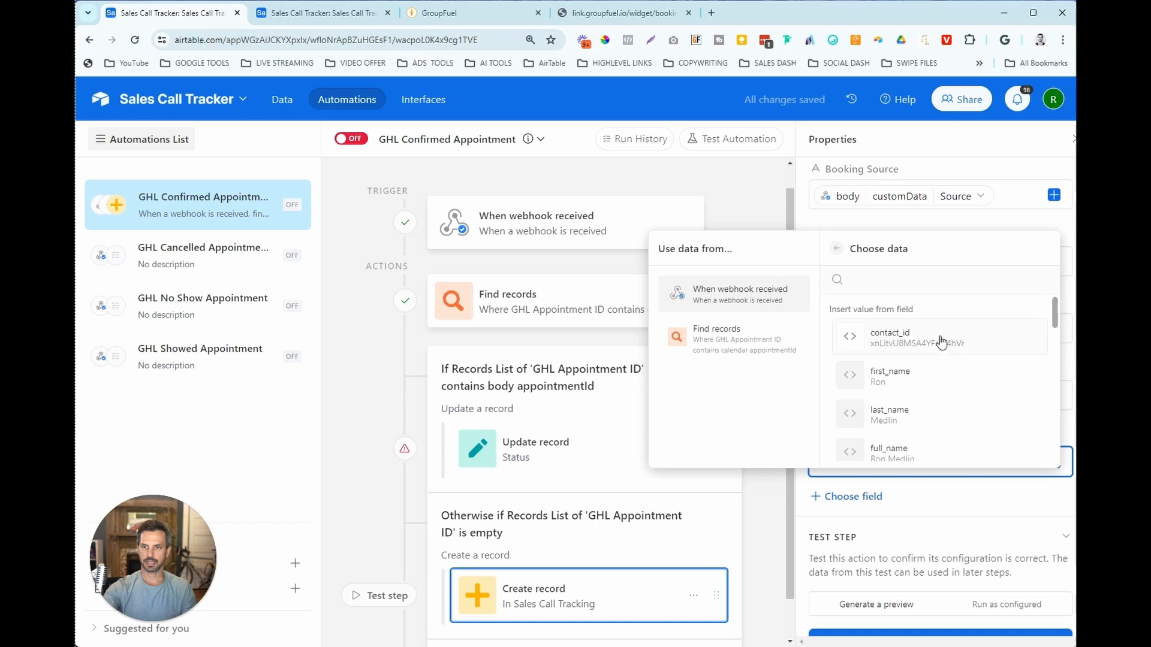
{"action": "left_click", "coordinate": [943, 352]}
Add the GHL Contact URL field to the Create record action and map it to GHL Contact Link from the webhook body's customData
{"action": "left_click", "coordinate": [919, 498]}
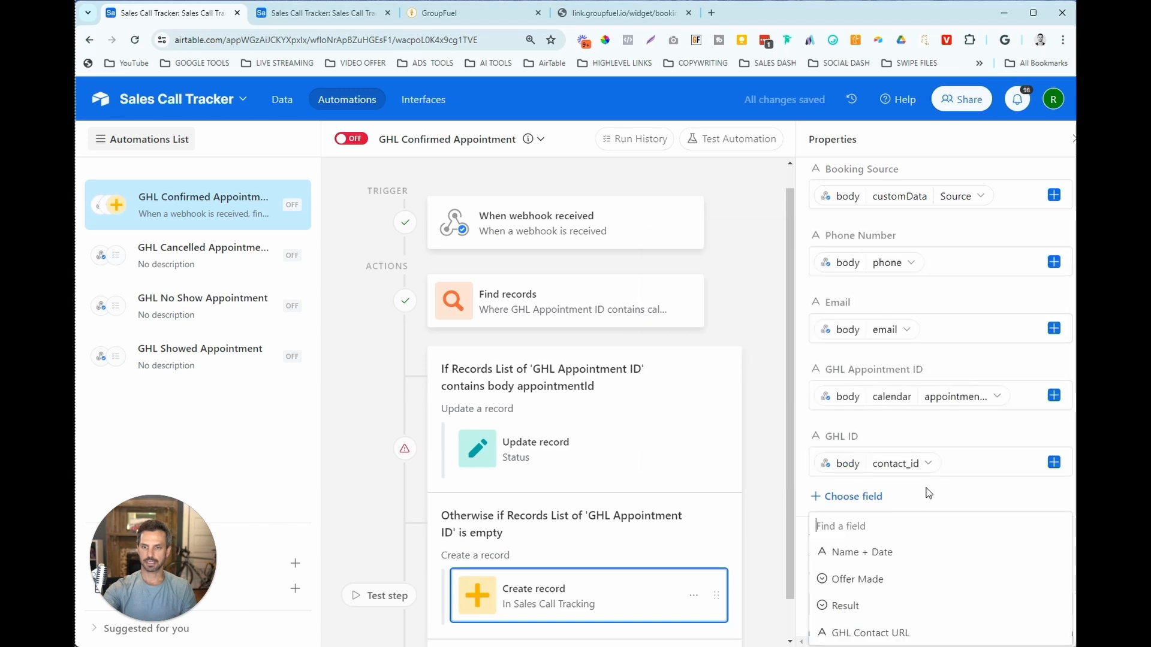
{"action": "left_click", "coordinate": [900, 590]}
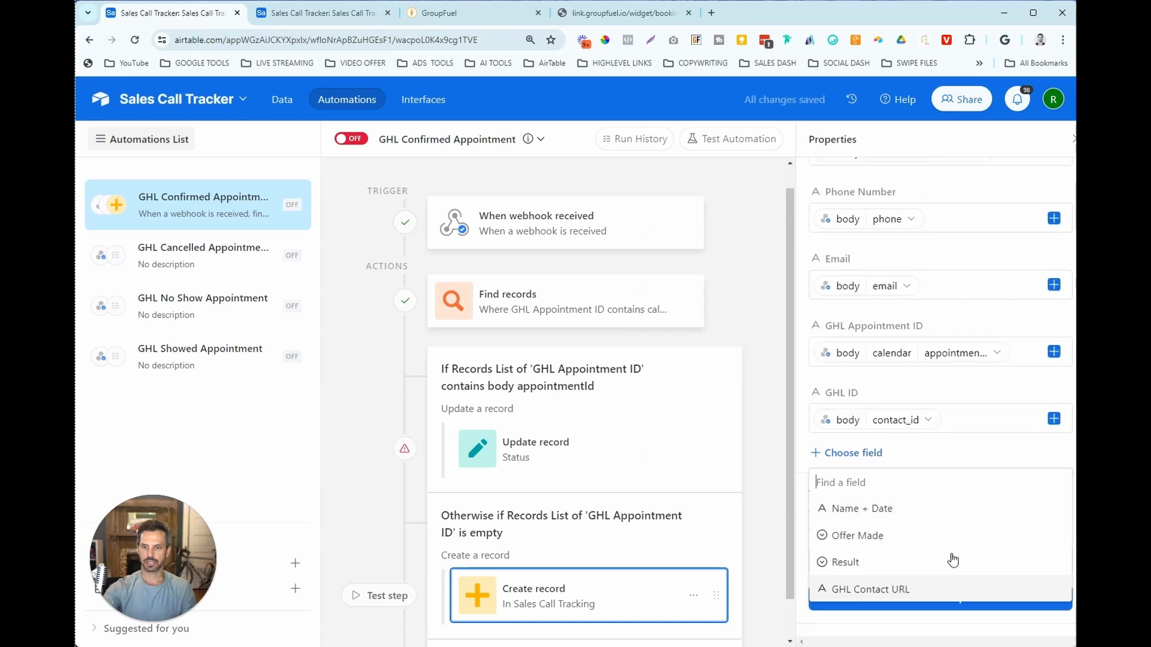
{"action": "left_click", "coordinate": [1054, 487]}
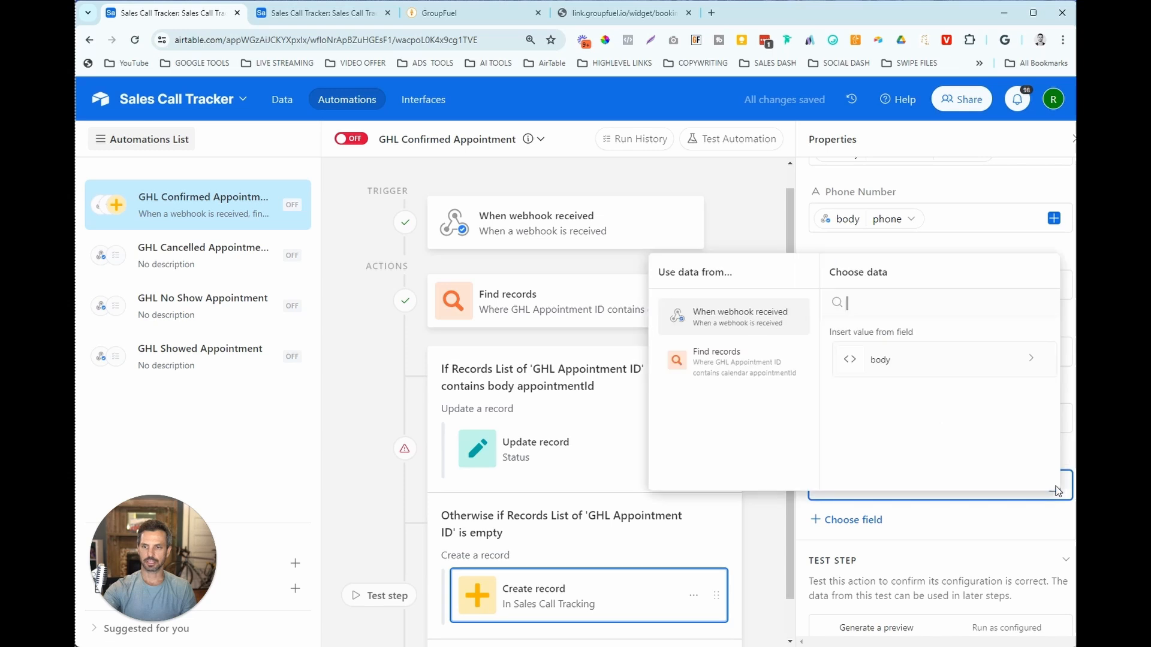
{"action": "left_click", "coordinate": [939, 372]}
{"action": "left_click_drag", "start_coordinate": [1054, 336], "coordinate": [1059, 498]}
{"action": "left_click", "coordinate": [964, 473]}
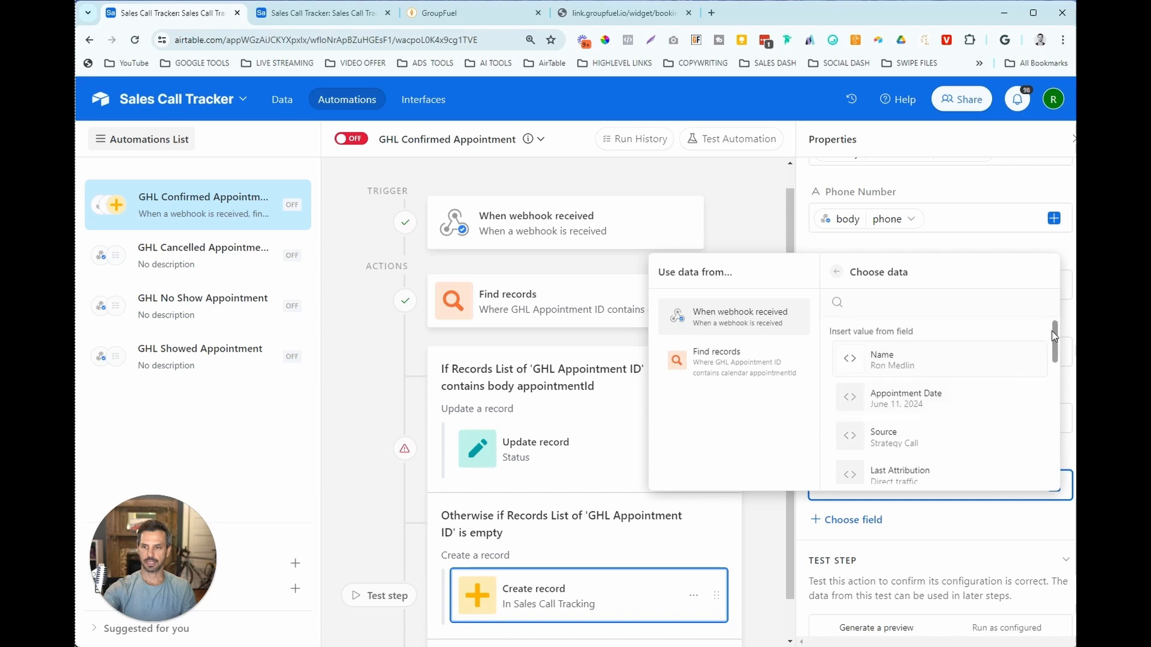
{"action": "scroll", "coordinate": [1048, 413], "scroll_direction": "down", "scroll_amount": 3}
{"action": "left_click_drag", "start_coordinate": [1049, 414], "coordinate": [1050, 462]}
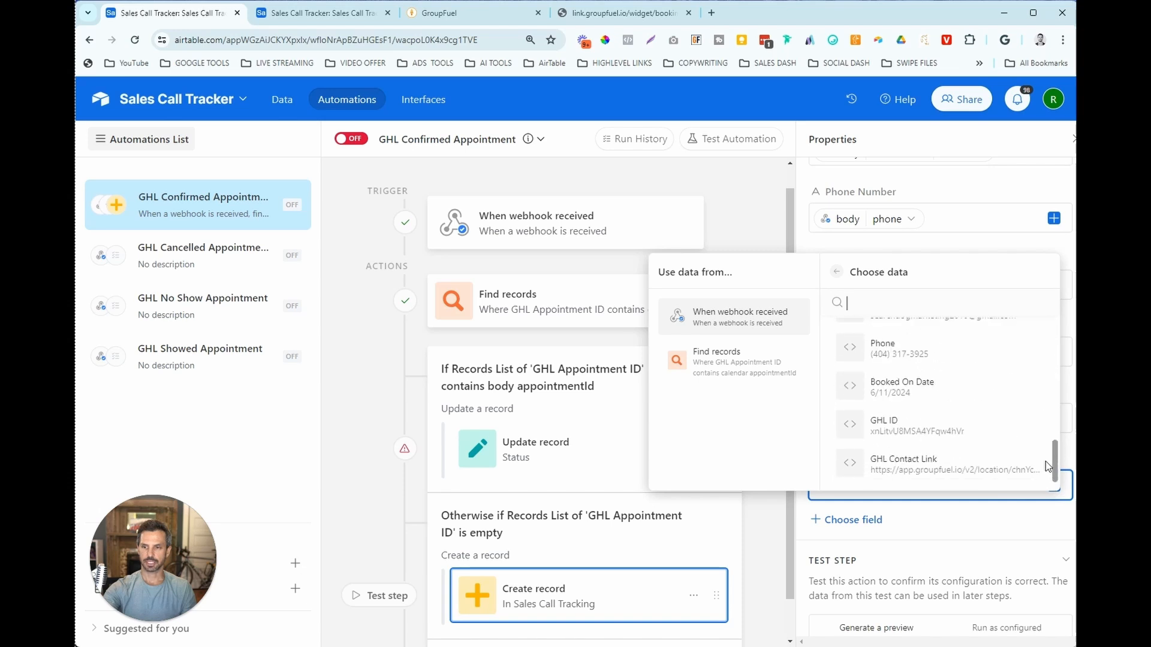
{"action": "left_click", "coordinate": [895, 466]}
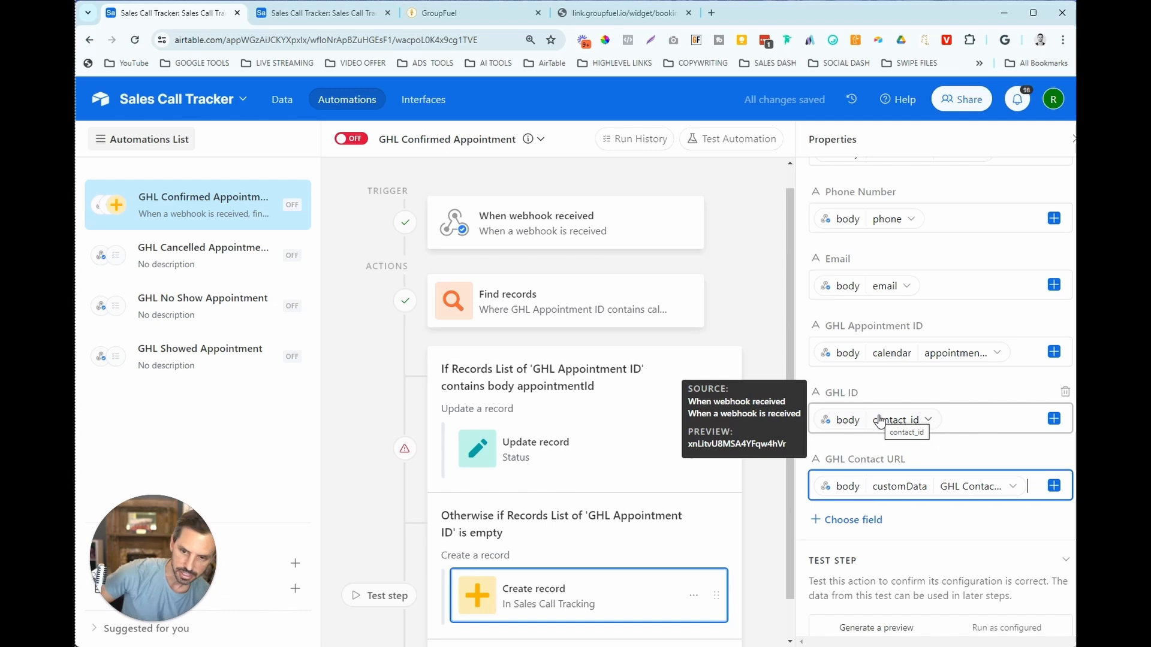
{"action": "scroll", "coordinate": [904, 362], "scroll_direction": "down", "scroll_amount": 1}
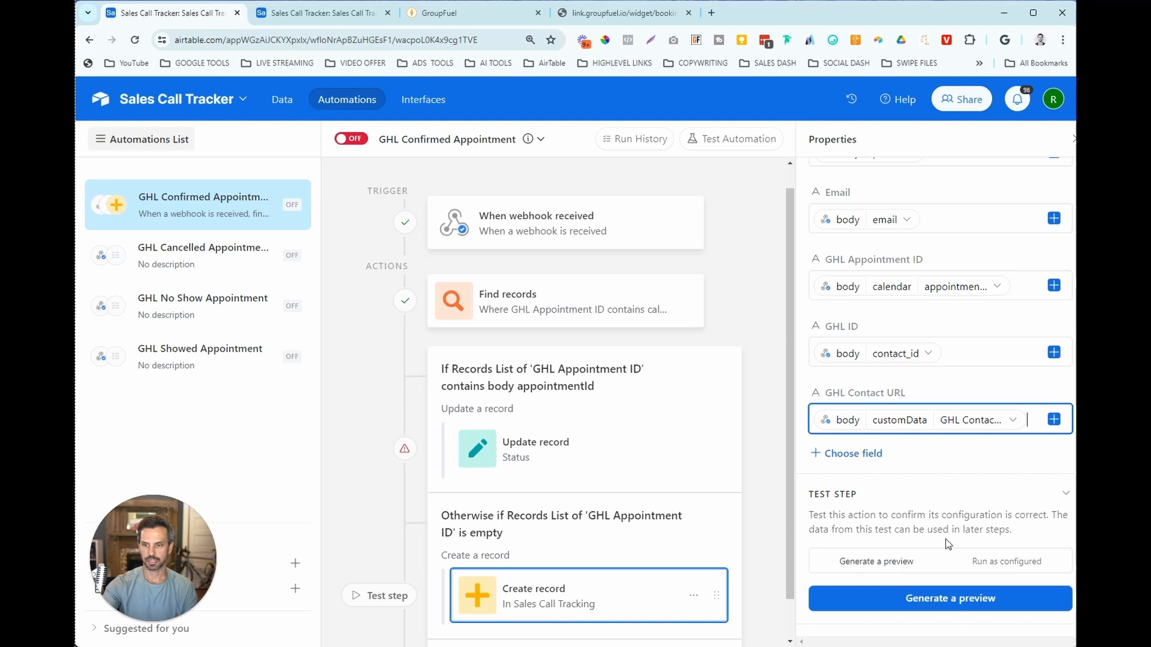
Run the Create record test as configured, close its result and turn on the GHL Confirmed Appointment automation
{"action": "left_click", "coordinate": [977, 561]}
{"action": "left_click", "coordinate": [941, 601]}
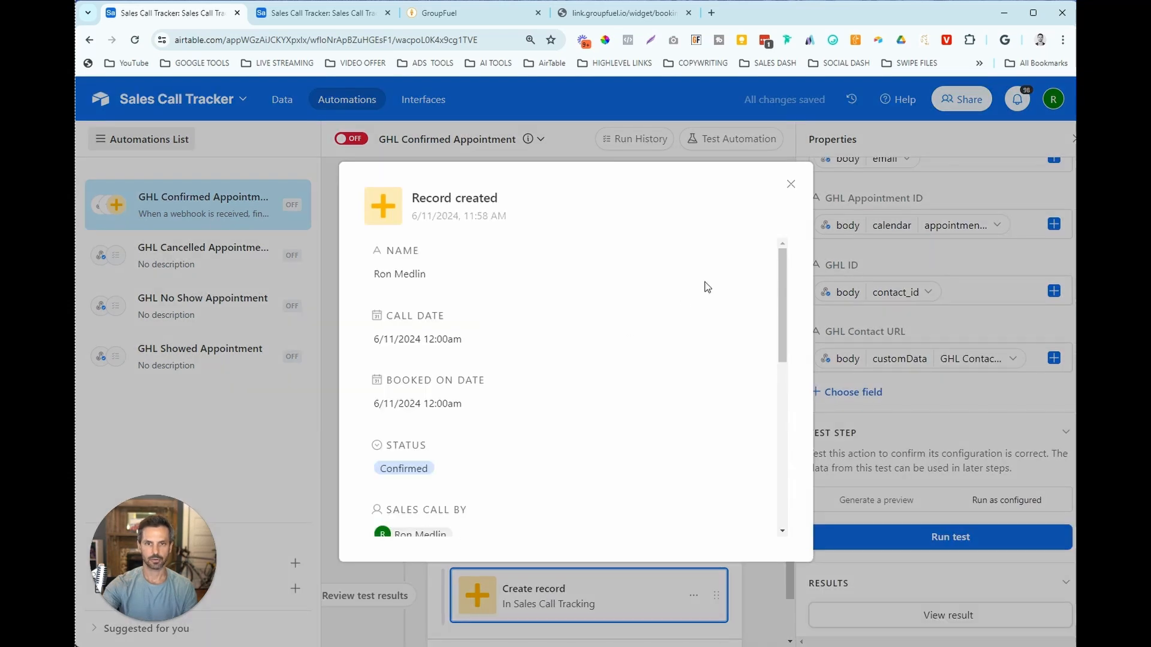
{"action": "left_click", "coordinate": [791, 186]}
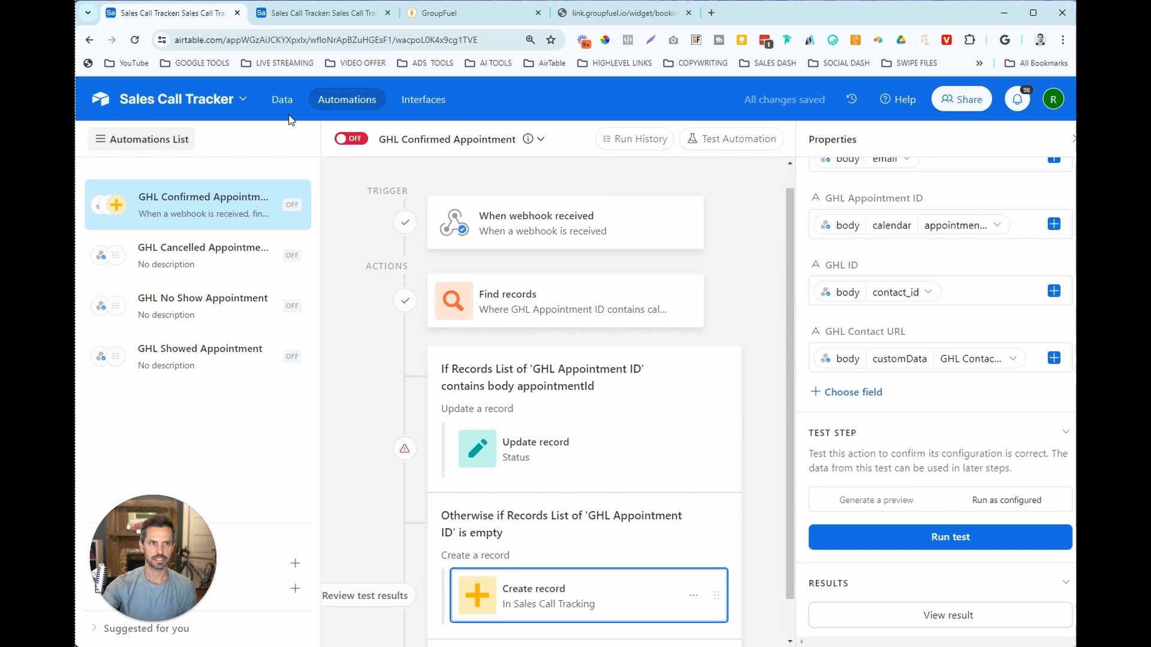
{"action": "left_click", "coordinate": [358, 139]}
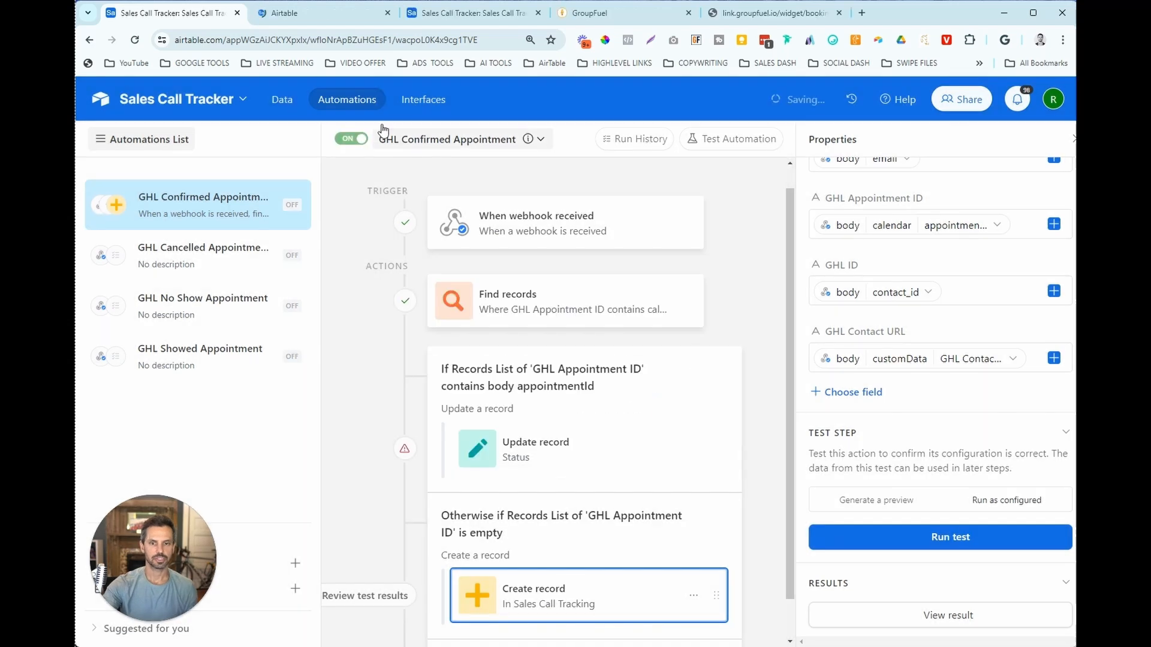
Delete the three empty records from the Sales Call Tracking table in the data view
{"action": "left_click", "coordinate": [312, 18]}
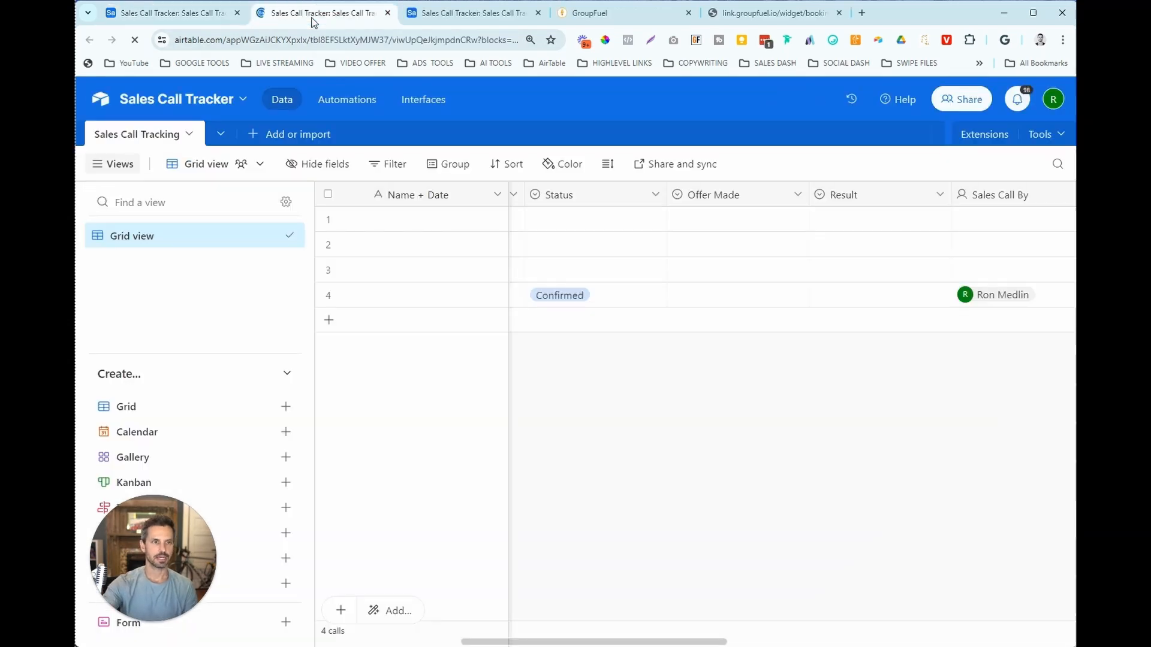
{"action": "left_click", "coordinate": [328, 243]}
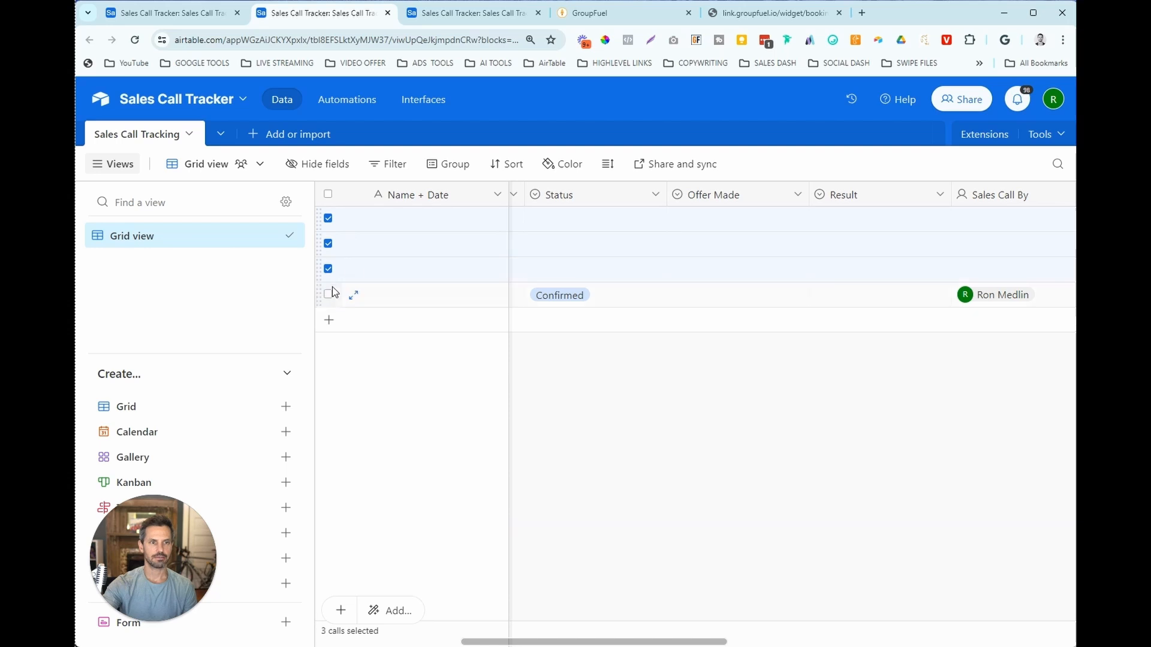
{"action": "right_click", "coordinate": [336, 271]}
{"action": "left_click", "coordinate": [395, 329]}
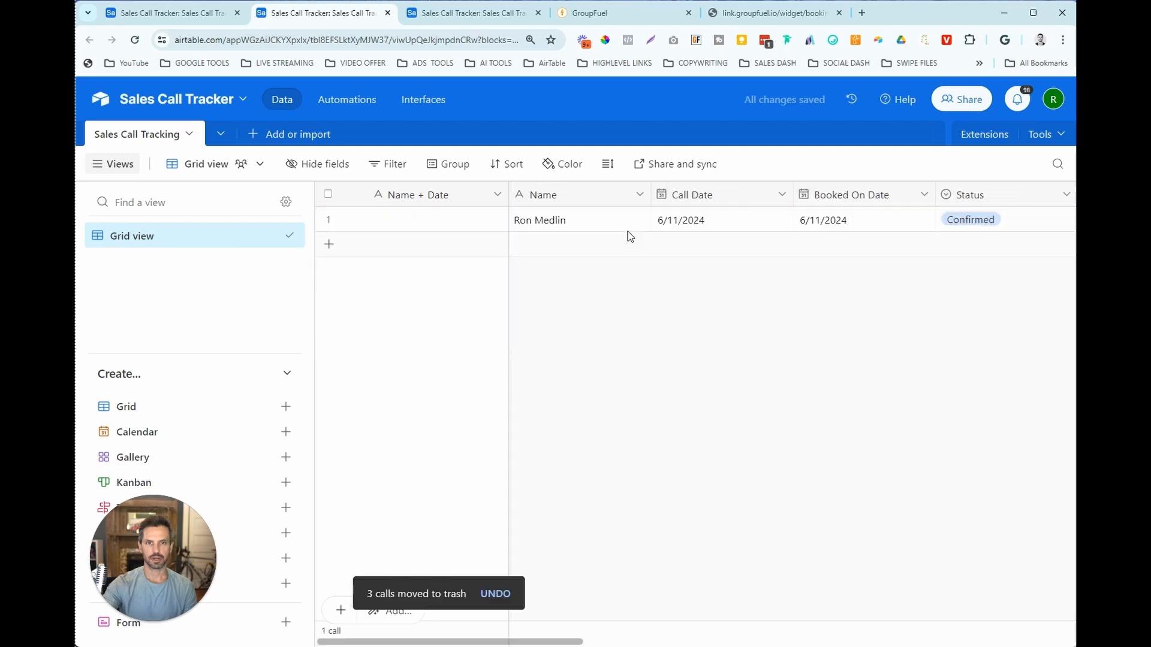
Review the created record's values across all Sales Call Tracking fields, from Name through GHL Contact URL
{"action": "left_click_drag", "start_coordinate": [561, 640], "coordinate": [710, 619]}
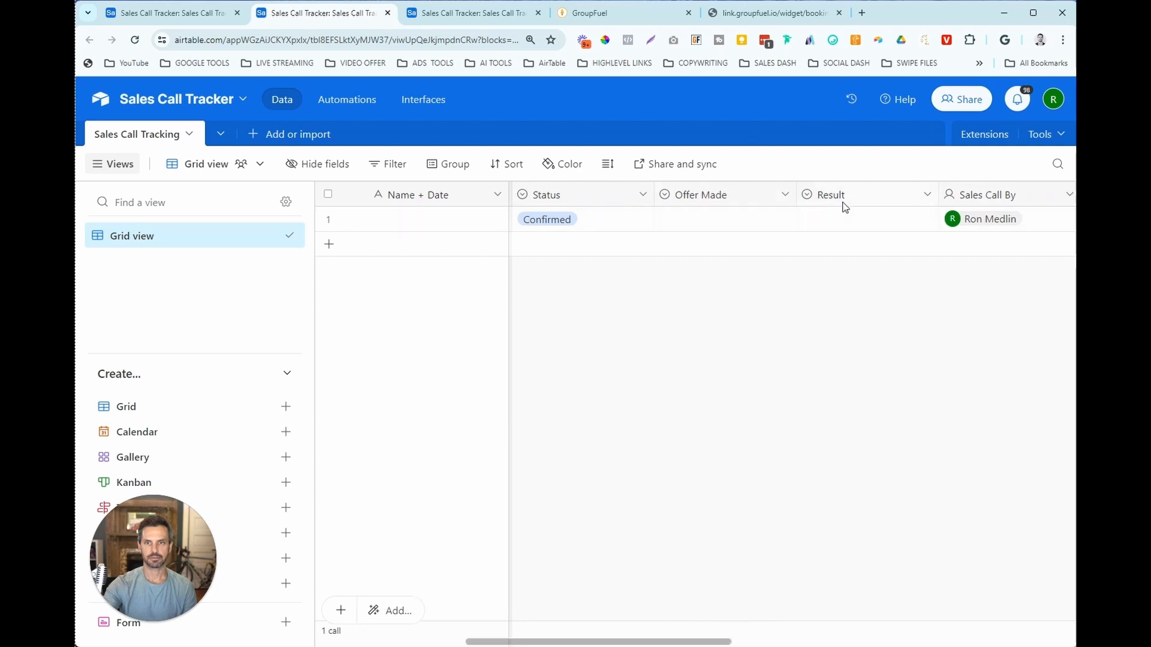
{"action": "scroll", "coordinate": [787, 644], "scroll_direction": "right", "scroll_amount": 3}
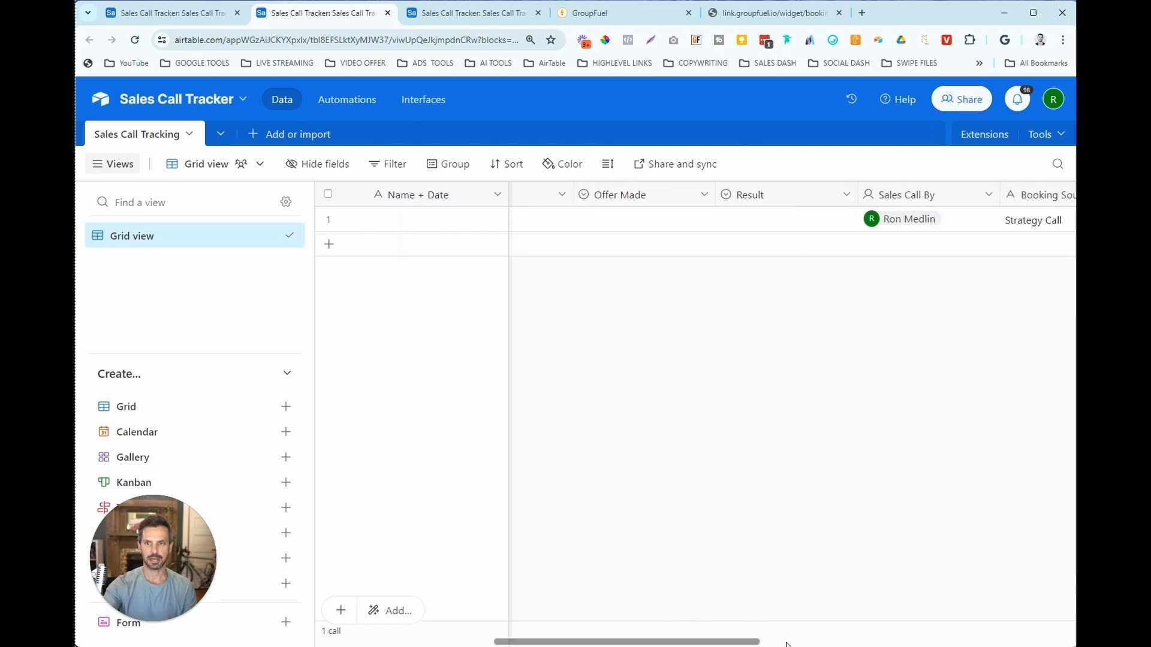
{"action": "scroll", "coordinate": [787, 645], "scroll_direction": "right", "scroll_amount": 10}
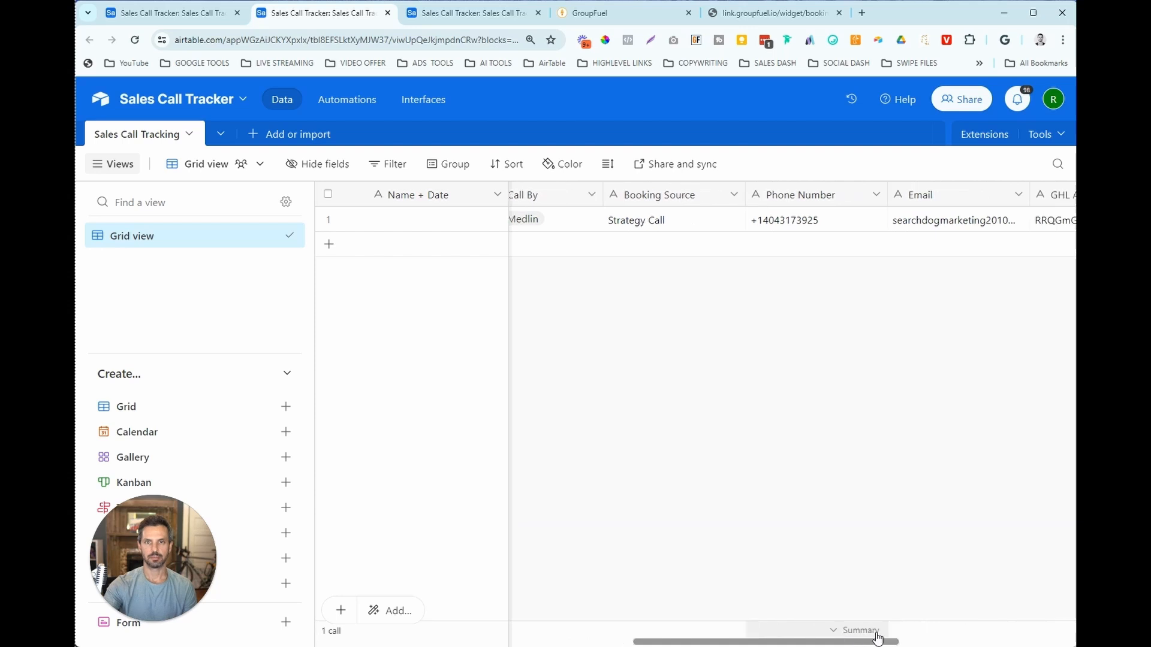
{"action": "left_click_drag", "start_coordinate": [875, 635], "coordinate": [1054, 633]}
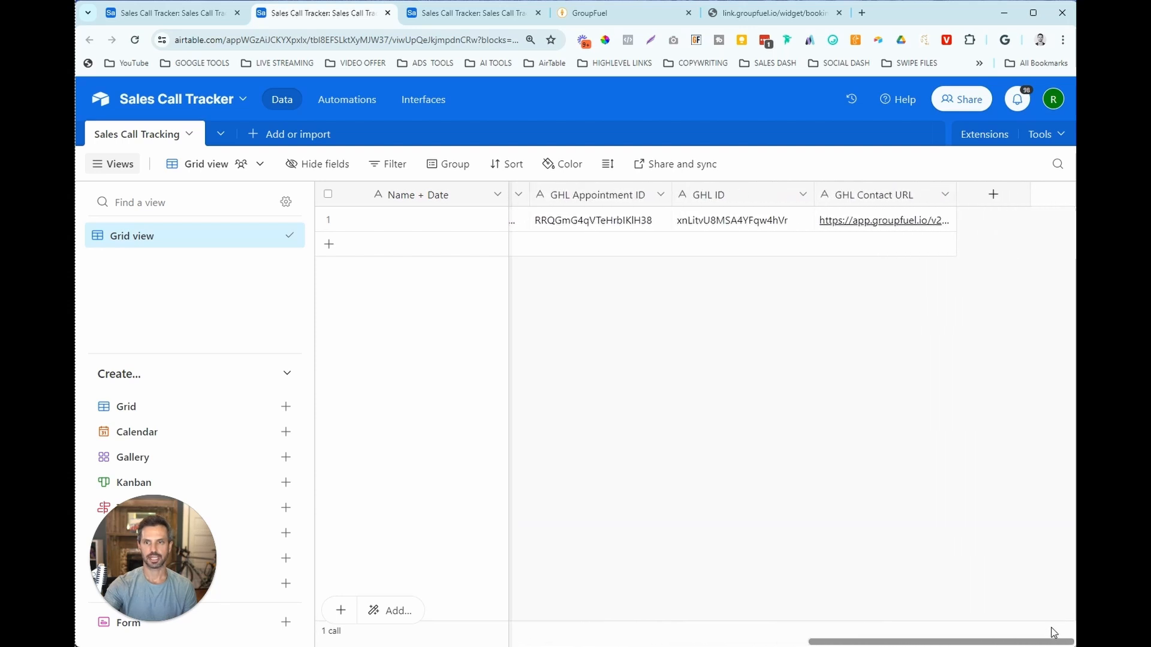
{"action": "scroll", "coordinate": [1053, 629], "scroll_direction": "left", "scroll_amount": 15}
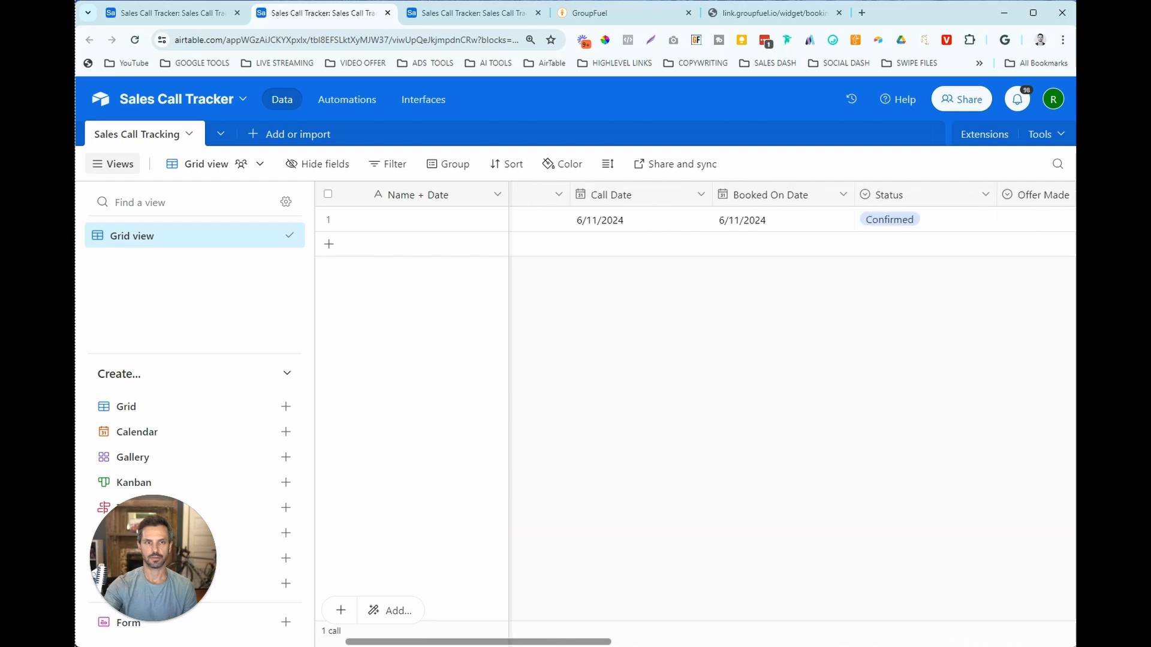
{"action": "scroll", "coordinate": [455, 264], "scroll_direction": "left", "scroll_amount": 3}
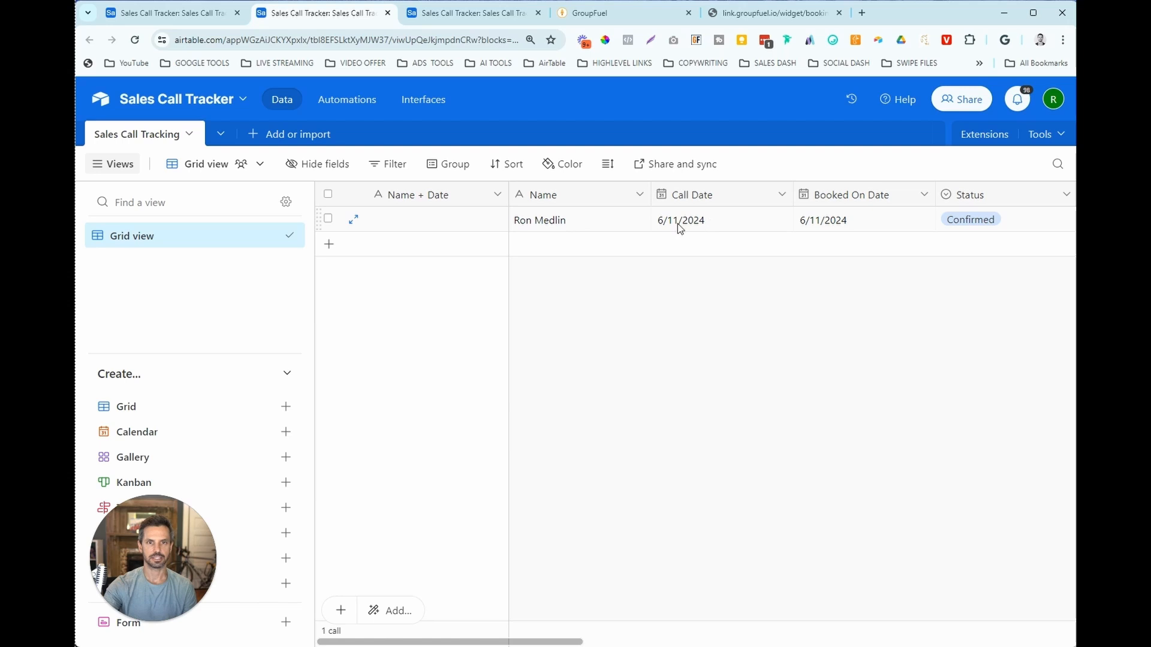
Edit the Name + Date primary field and change its type to Formula
{"action": "left_click", "coordinate": [496, 196]}
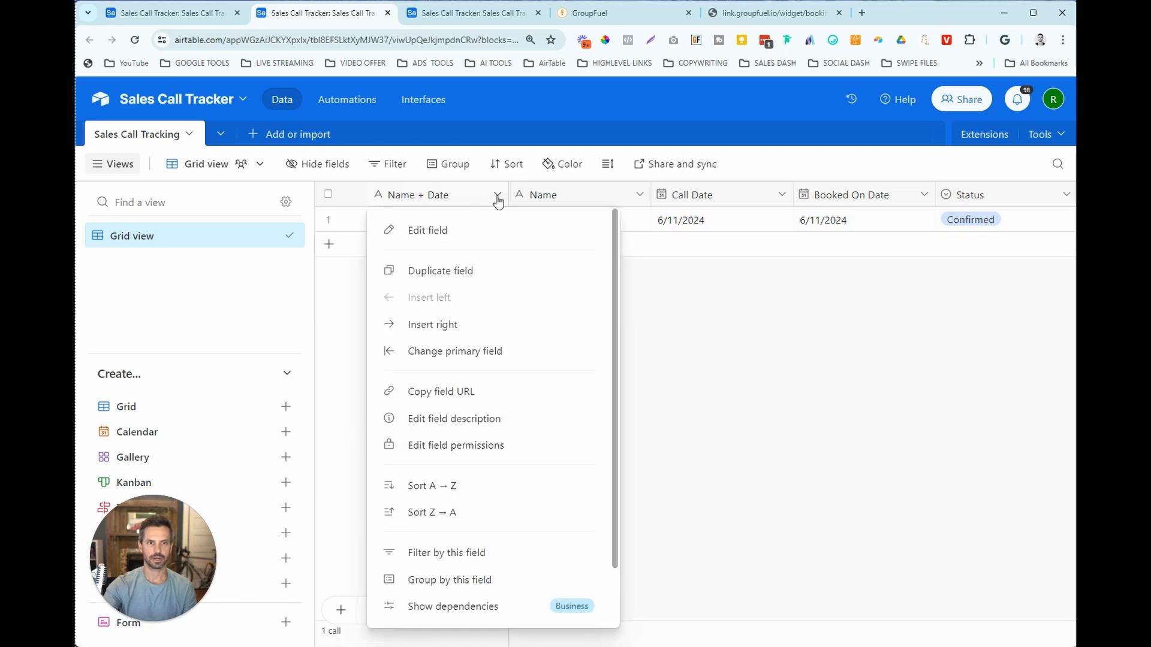
{"action": "left_click", "coordinate": [441, 233]}
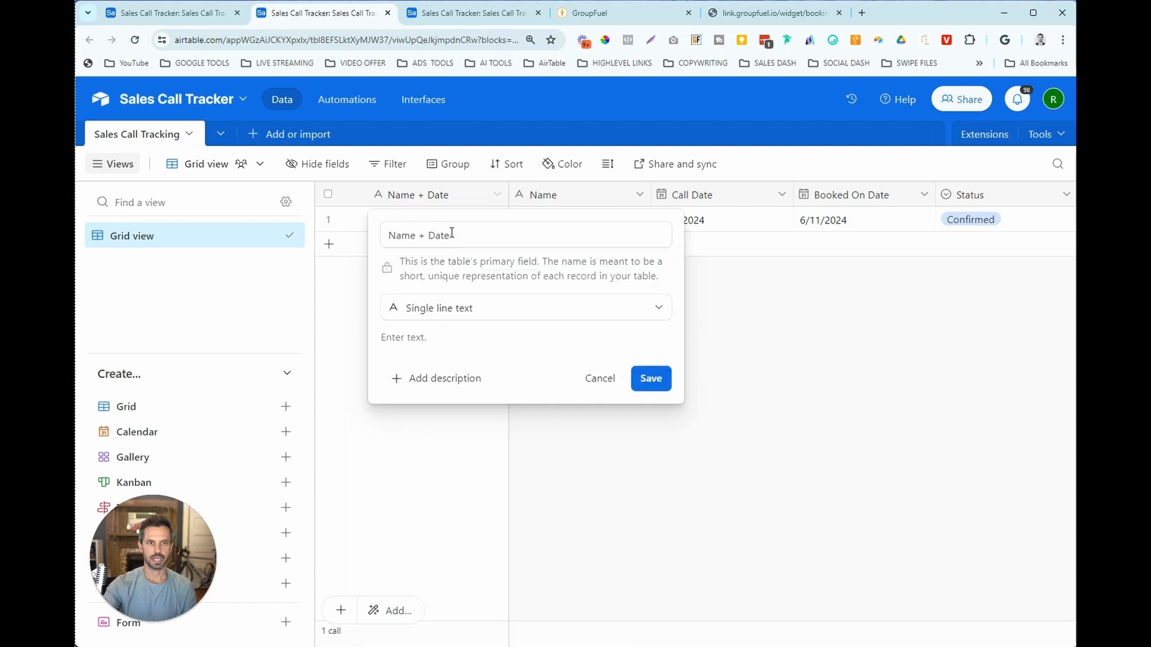
{"action": "left_click", "coordinate": [491, 318]}
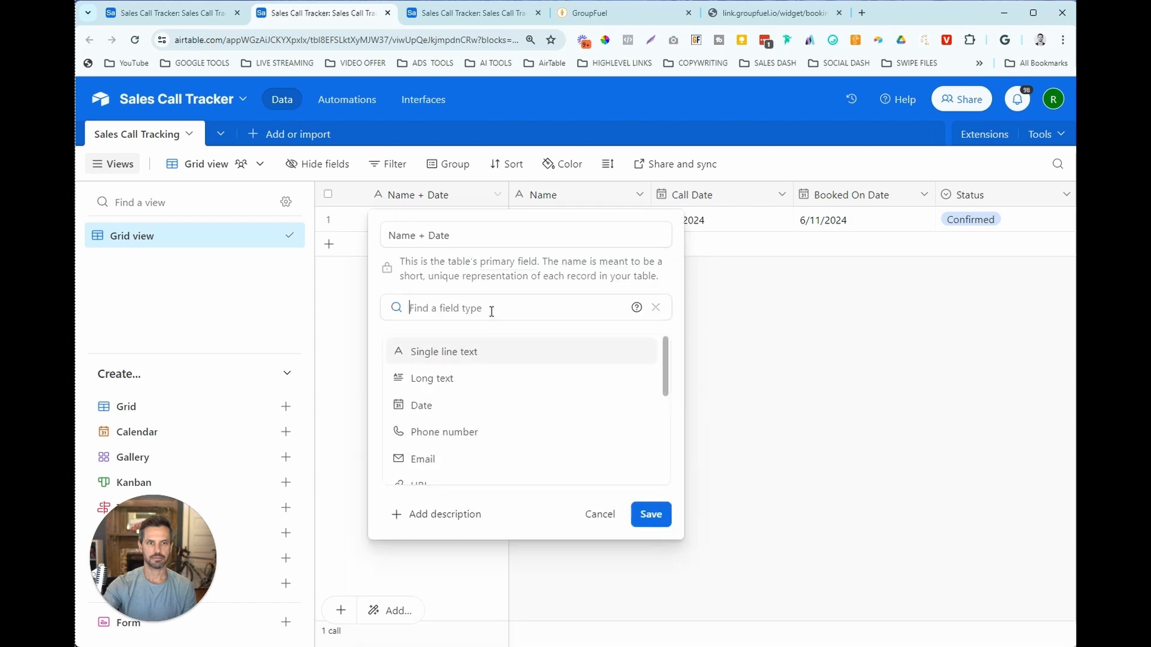
{"action": "scroll", "coordinate": [496, 426], "scroll_direction": "down", "scroll_amount": 3}
{"action": "left_click", "coordinate": [497, 423]}
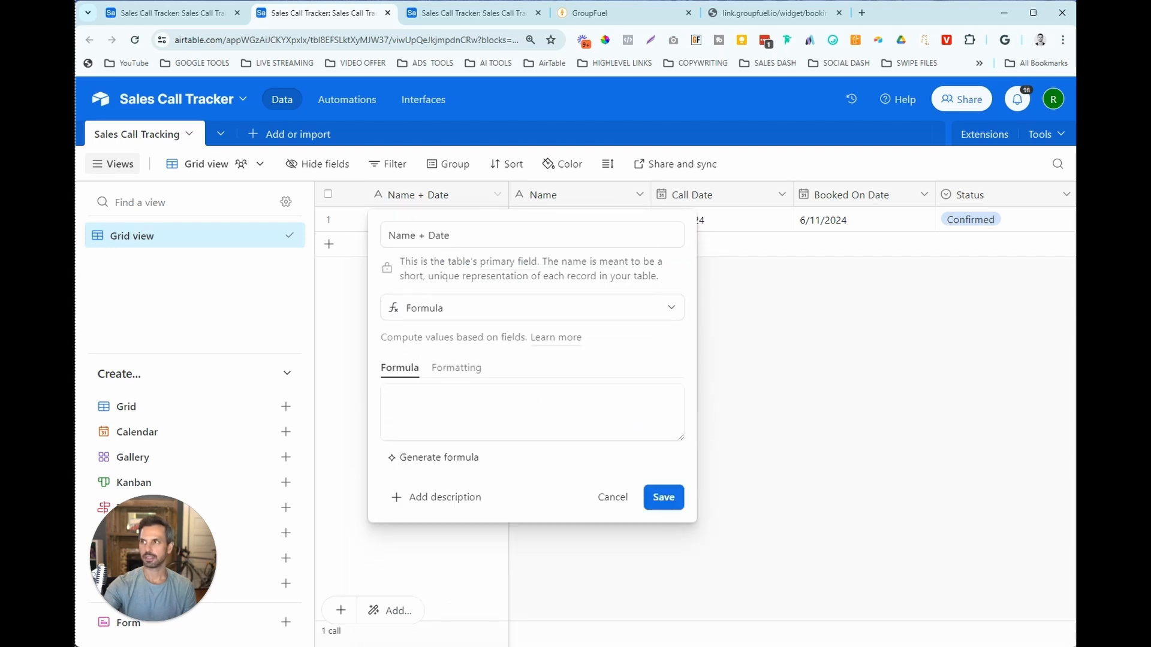
Enter the Name + Date formula ({😊 Name} & " " & DATETIME_FORMAT({☎ Call Date}, "M/DD/YYYY")&"") and try to save the field
{"action": "key", "text": "alt+Tab"}
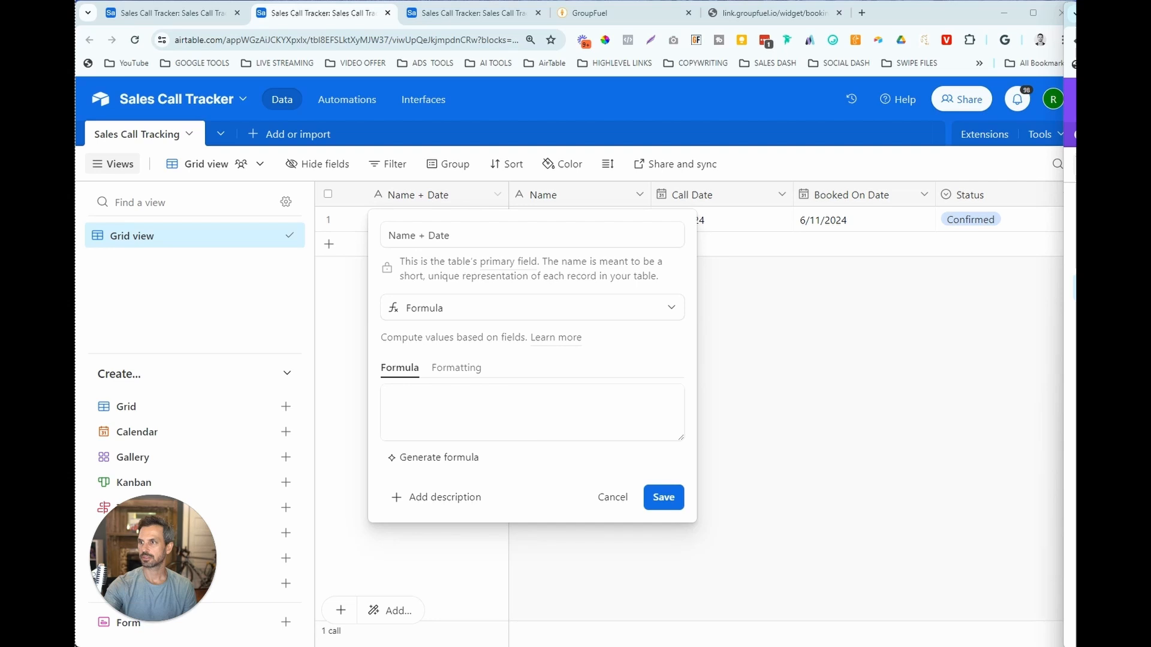
{"action": "key", "text": "alt+Tab"}
{"action": "left_click", "coordinate": [480, 405]}
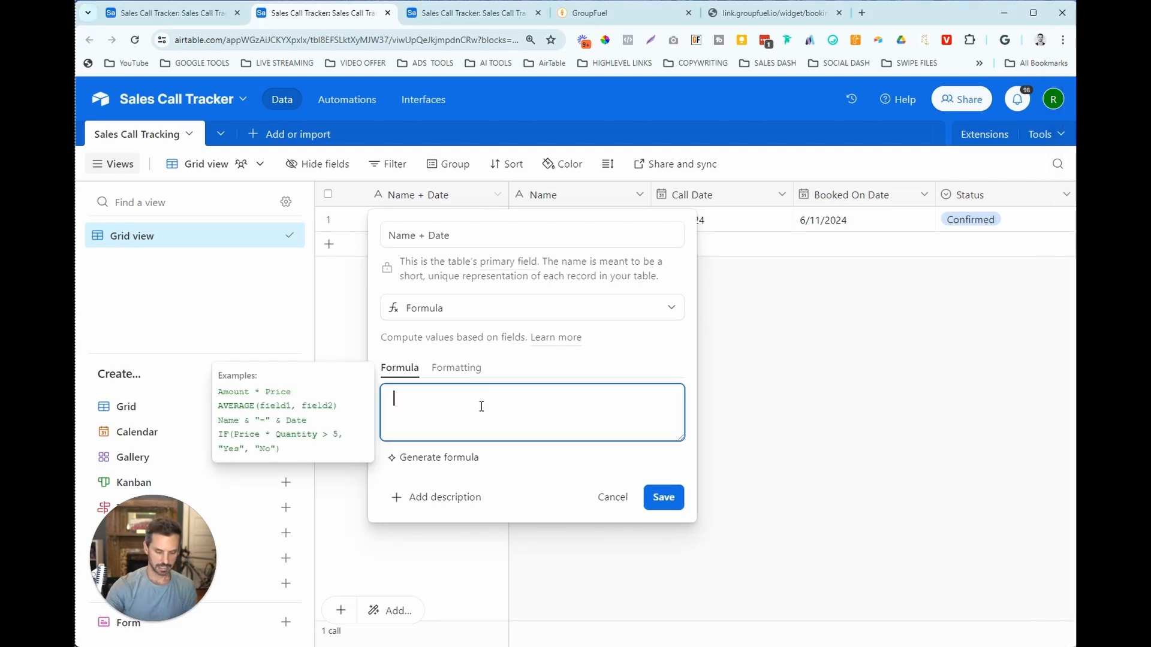
{"action": "type", "text": "({😊 Name} & \" \"  & DATETIME_FORMAT({☎ Call Date}, \"M/DD/YYYY\")&\"\")"}
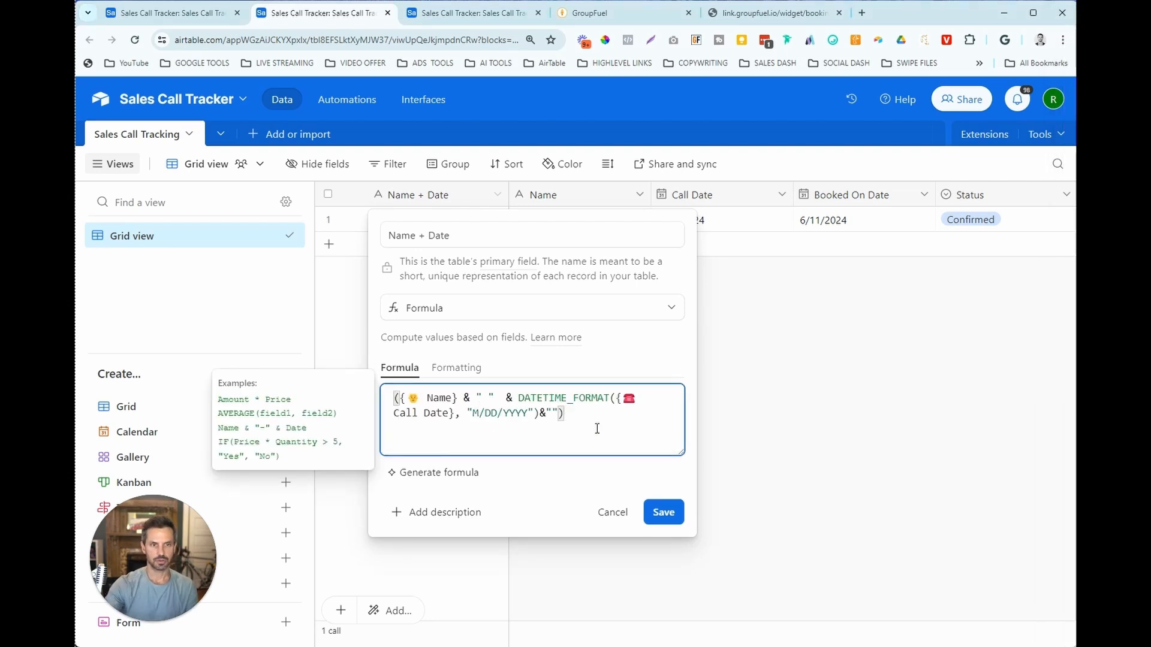
{"action": "left_click", "coordinate": [663, 512]}
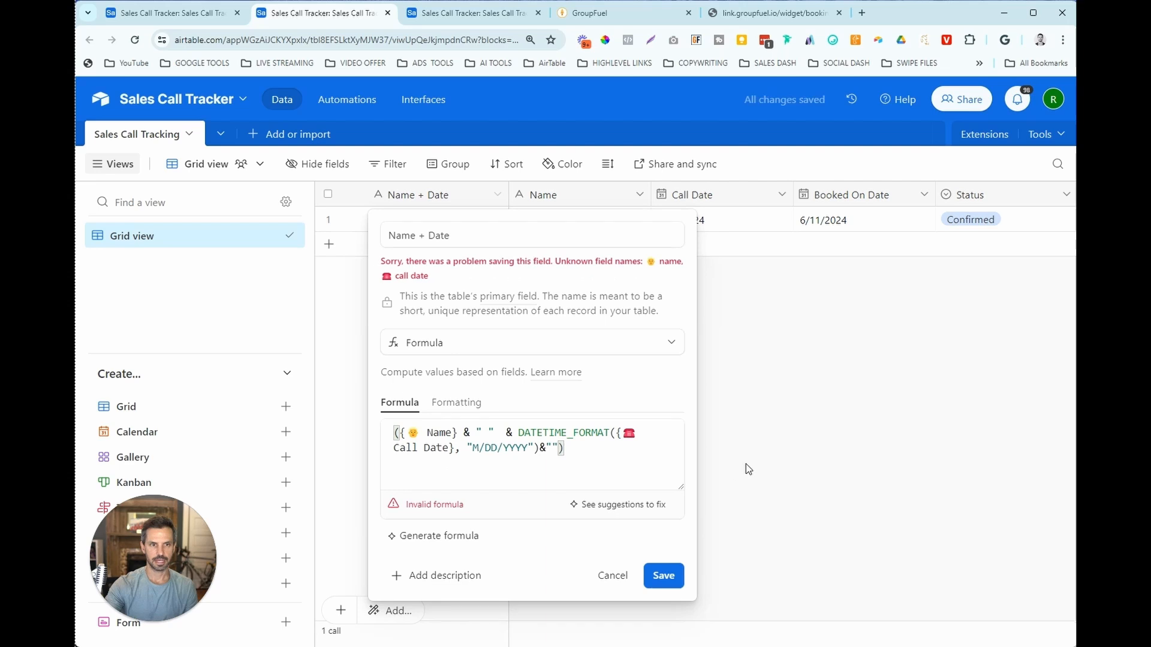
Remove the emojis before Name and Call Date in the formula and save the Name + Date field
{"action": "double_click", "coordinate": [415, 433]}
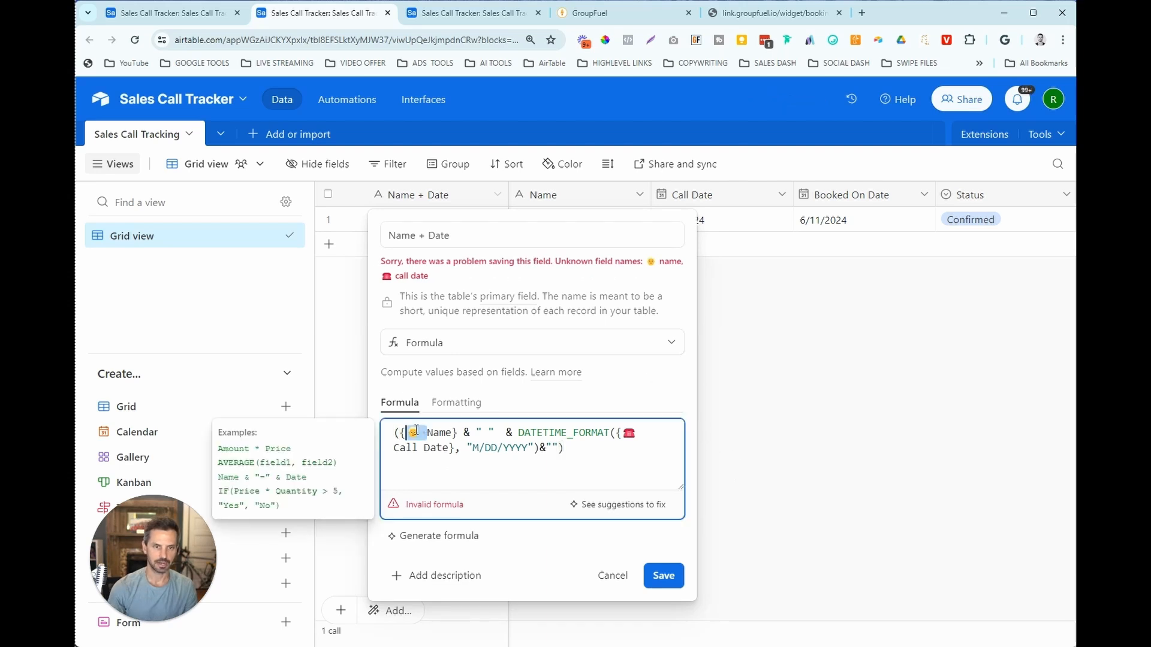
{"action": "key", "text": "BackSpace"}
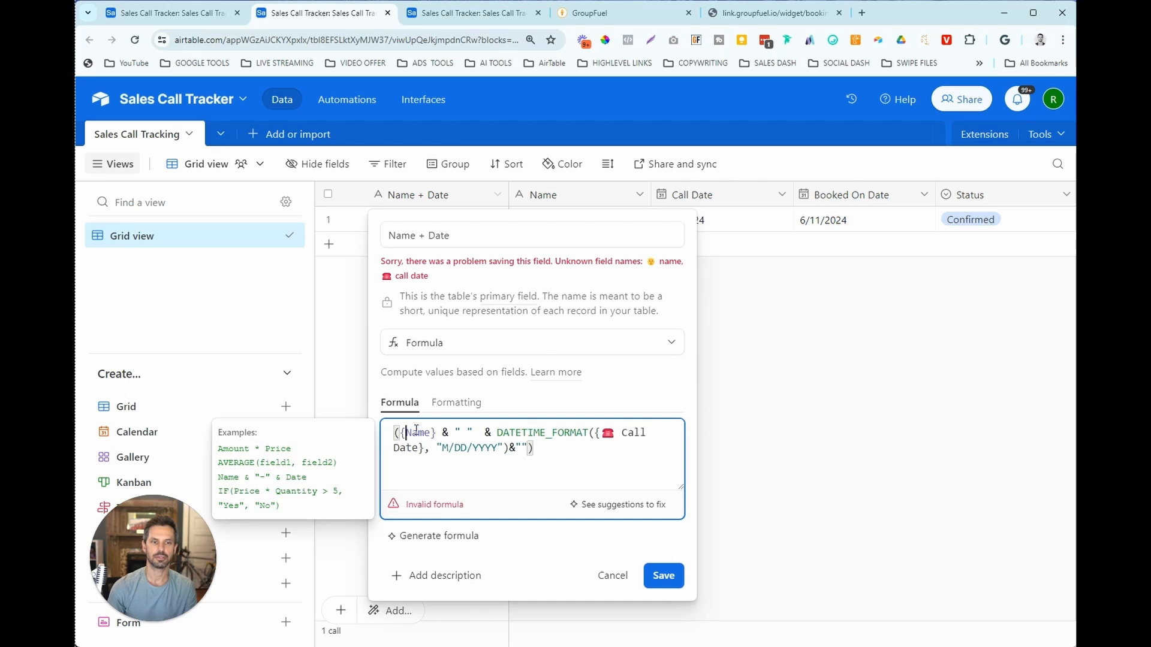
{"action": "double_click", "coordinate": [607, 432]}
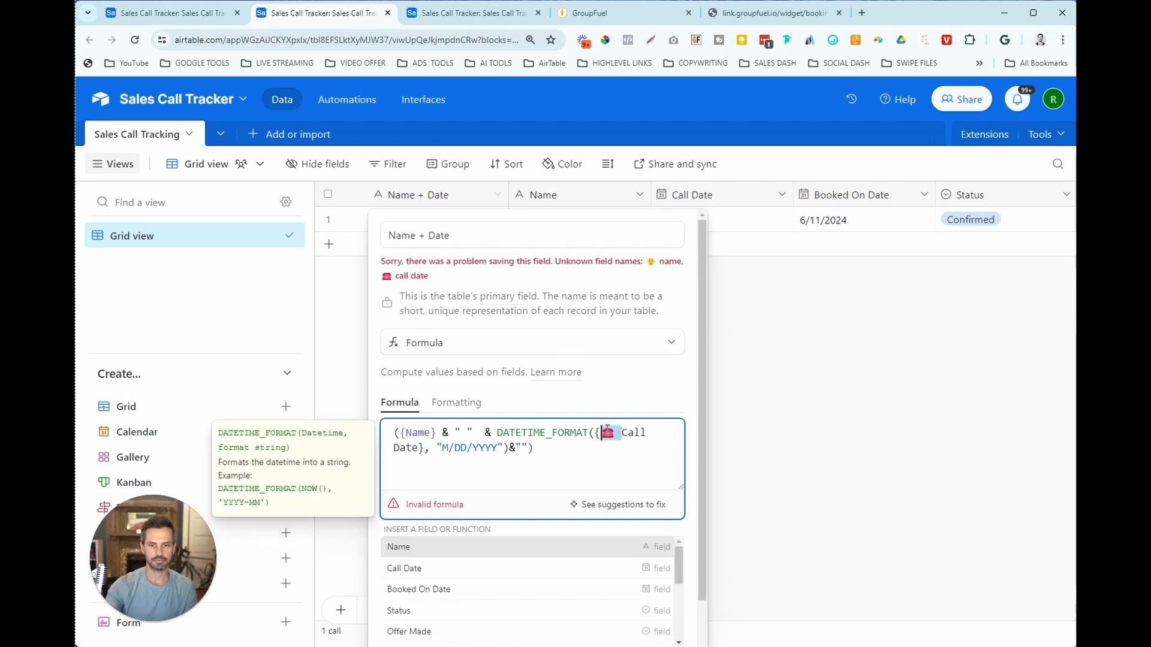
{"action": "key", "text": "BackSpace"}
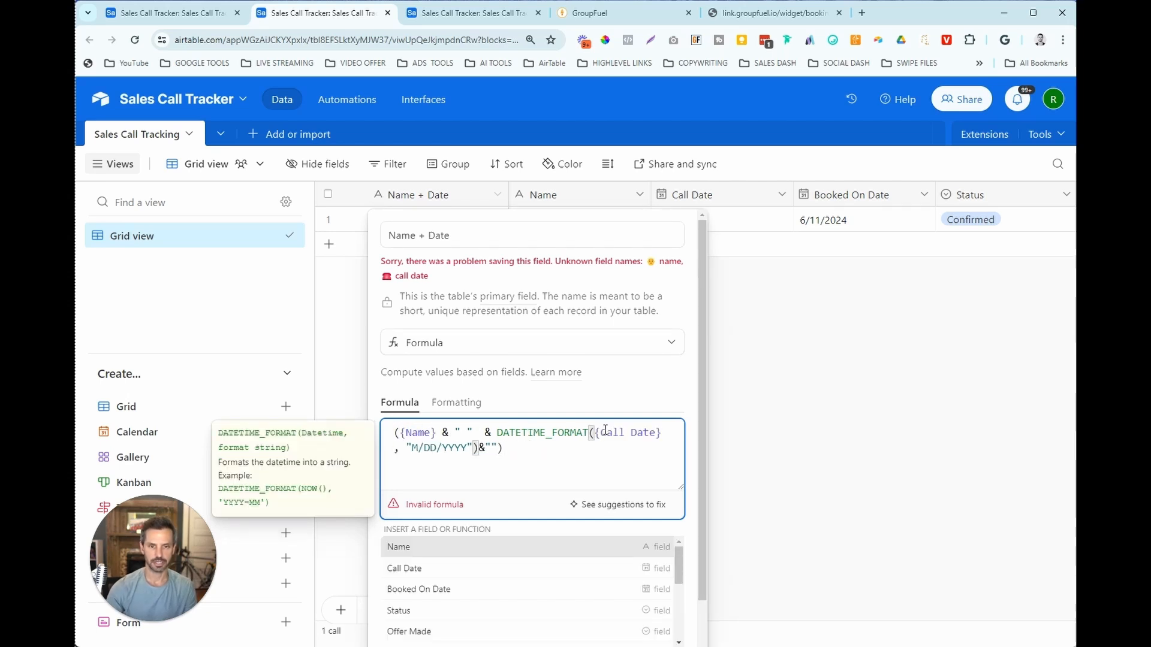
{"action": "scroll", "coordinate": [616, 406], "scroll_direction": "down", "scroll_amount": 1}
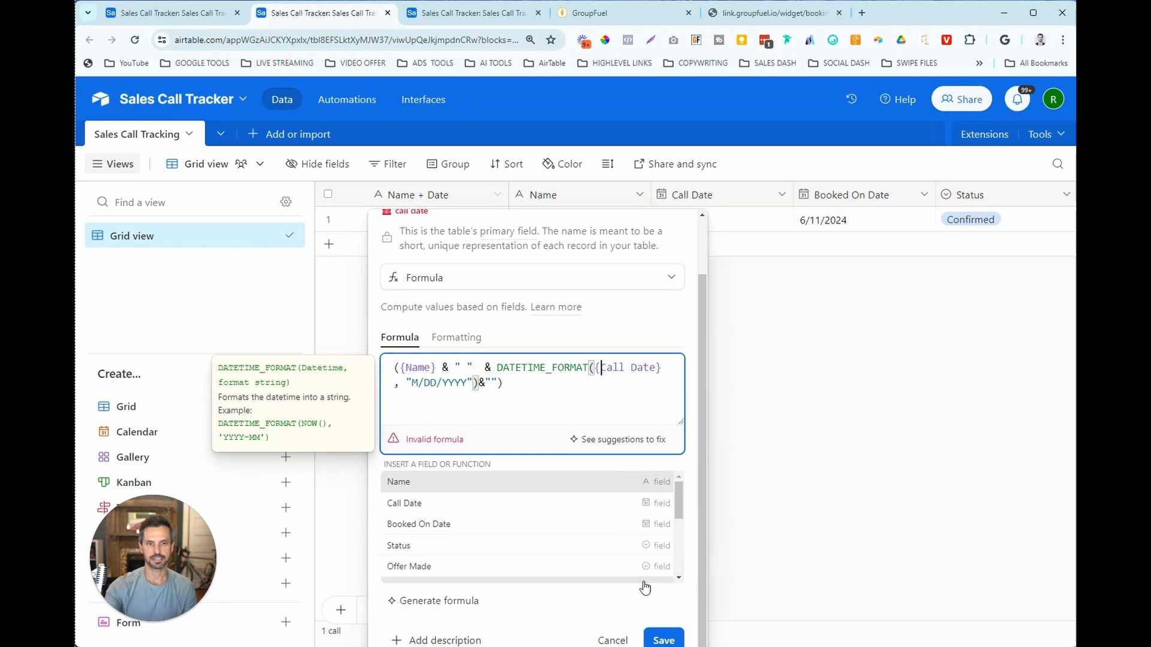
{"action": "left_click", "coordinate": [664, 641]}
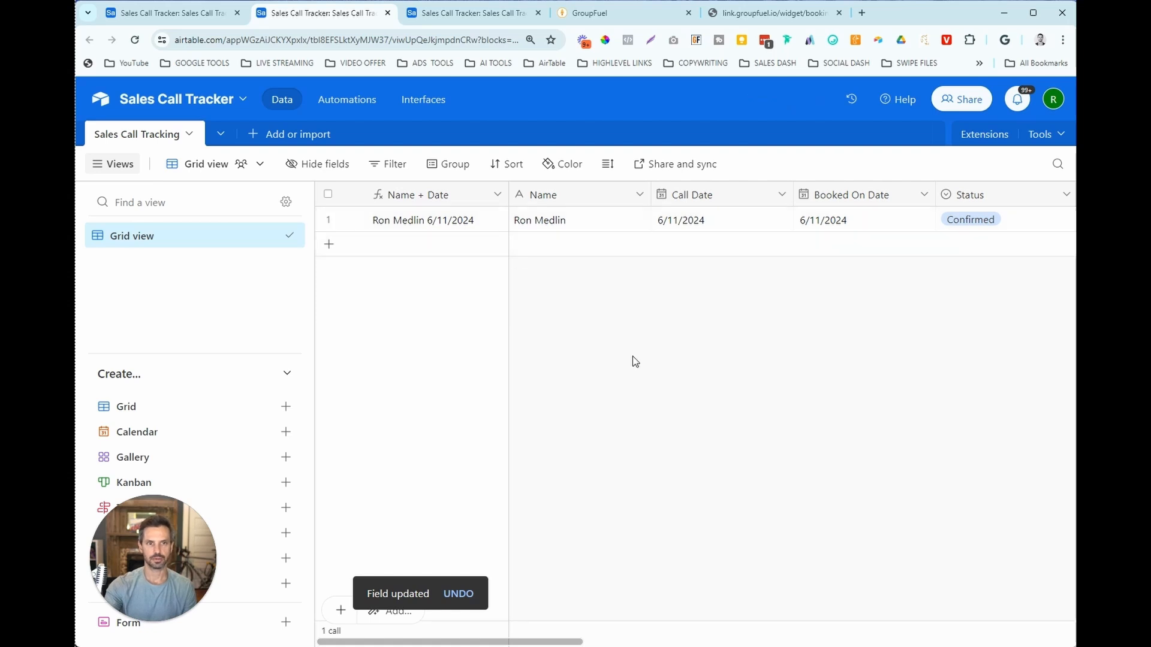
Open the GHL Cancelled Appointment automation and add a Find records action after its webhook trigger
{"action": "left_click", "coordinate": [199, 13]}
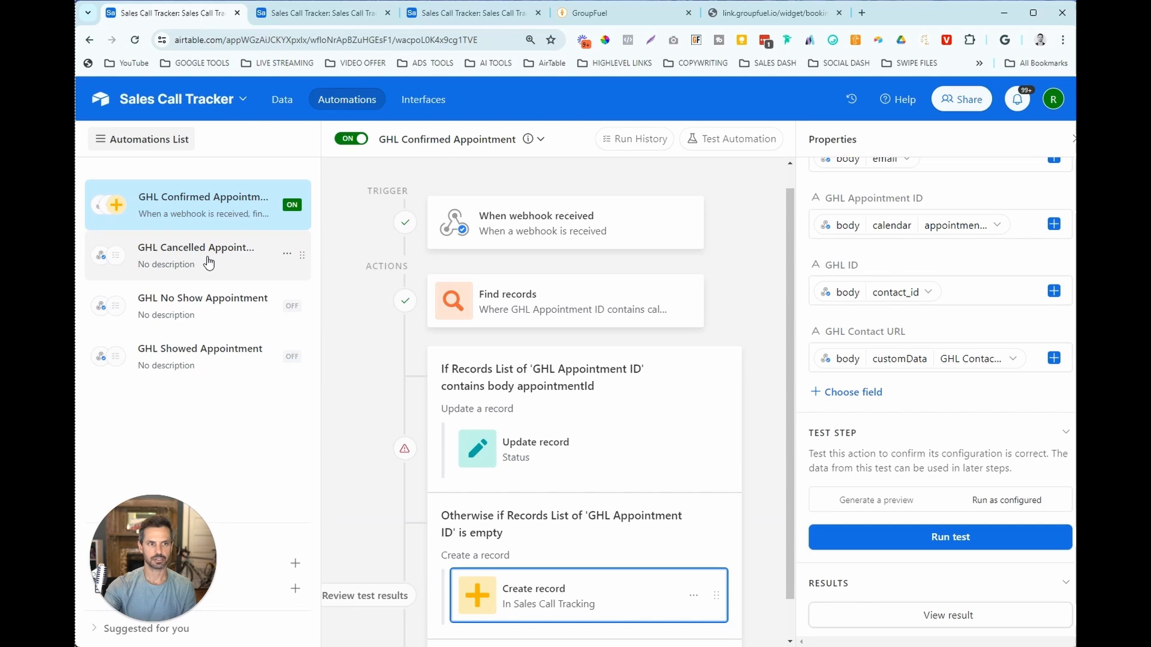
{"action": "left_click", "coordinate": [133, 273]}
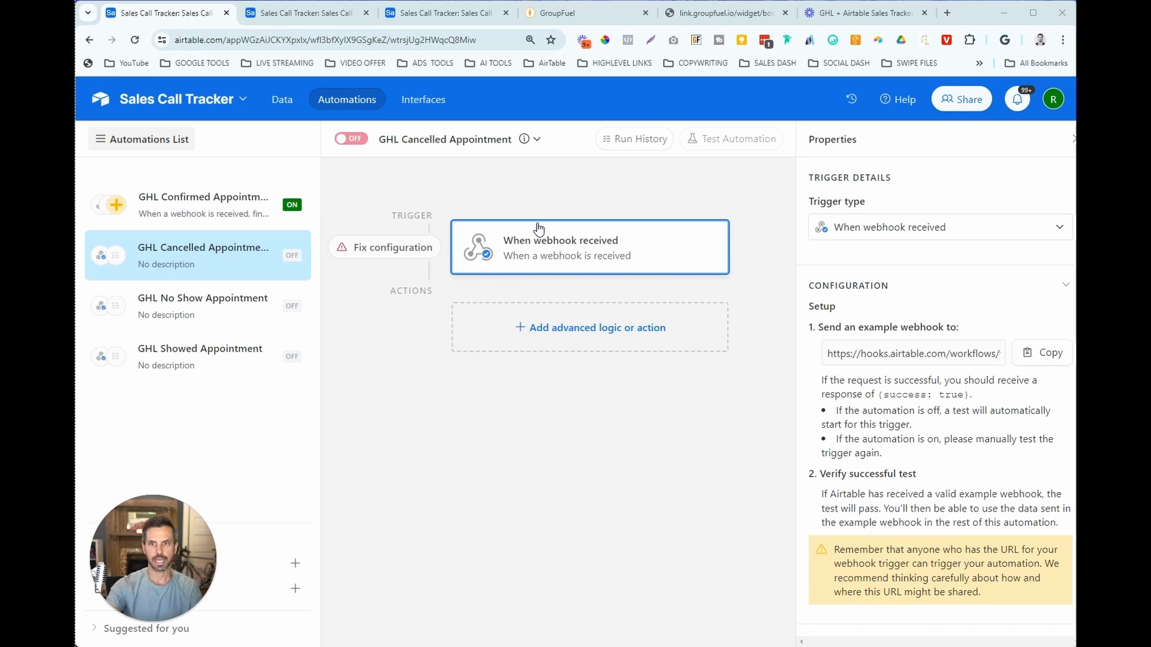
{"action": "left_click", "coordinate": [550, 334]}
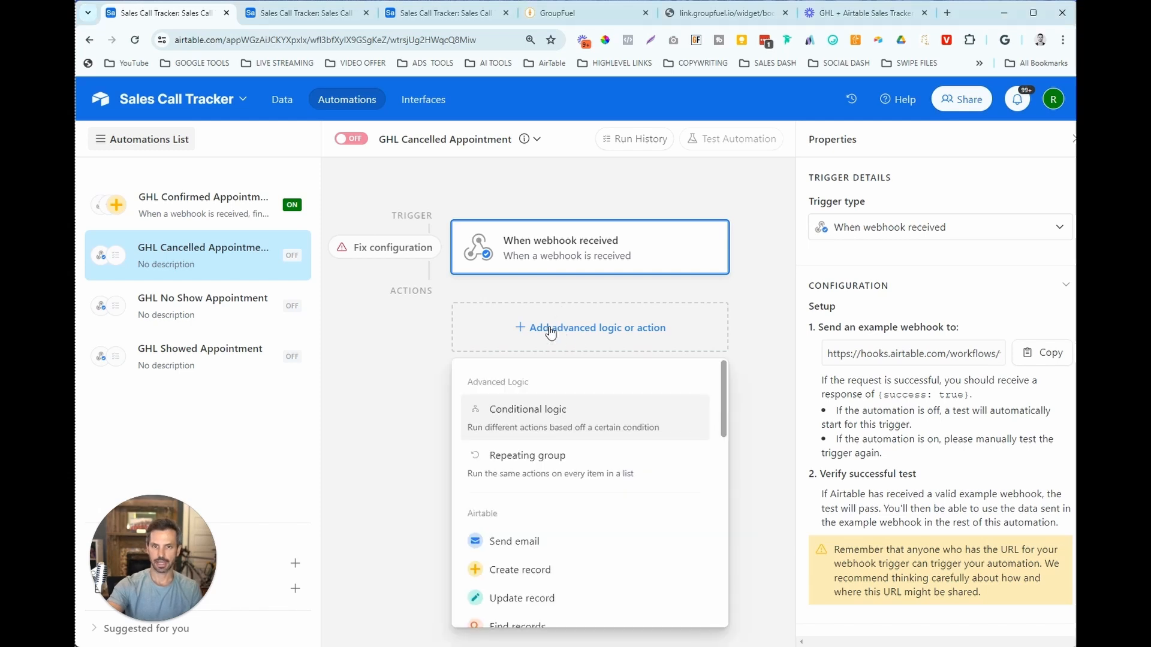
{"action": "scroll", "coordinate": [563, 386], "scroll_direction": "down", "scroll_amount": 1}
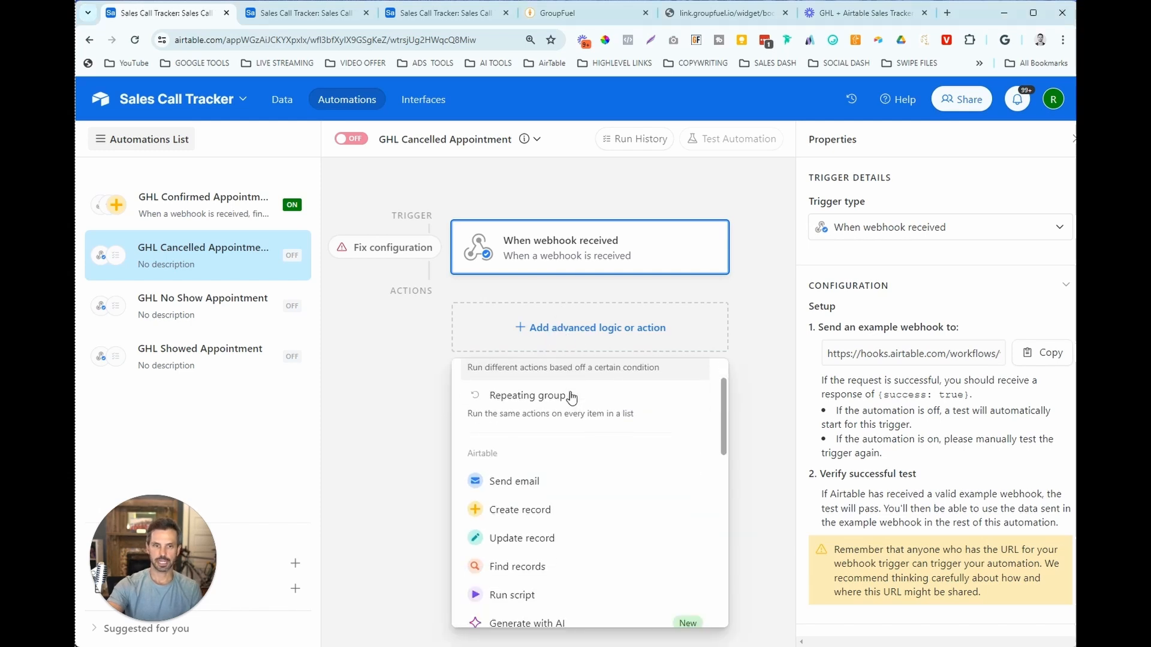
{"action": "left_click", "coordinate": [517, 563]}
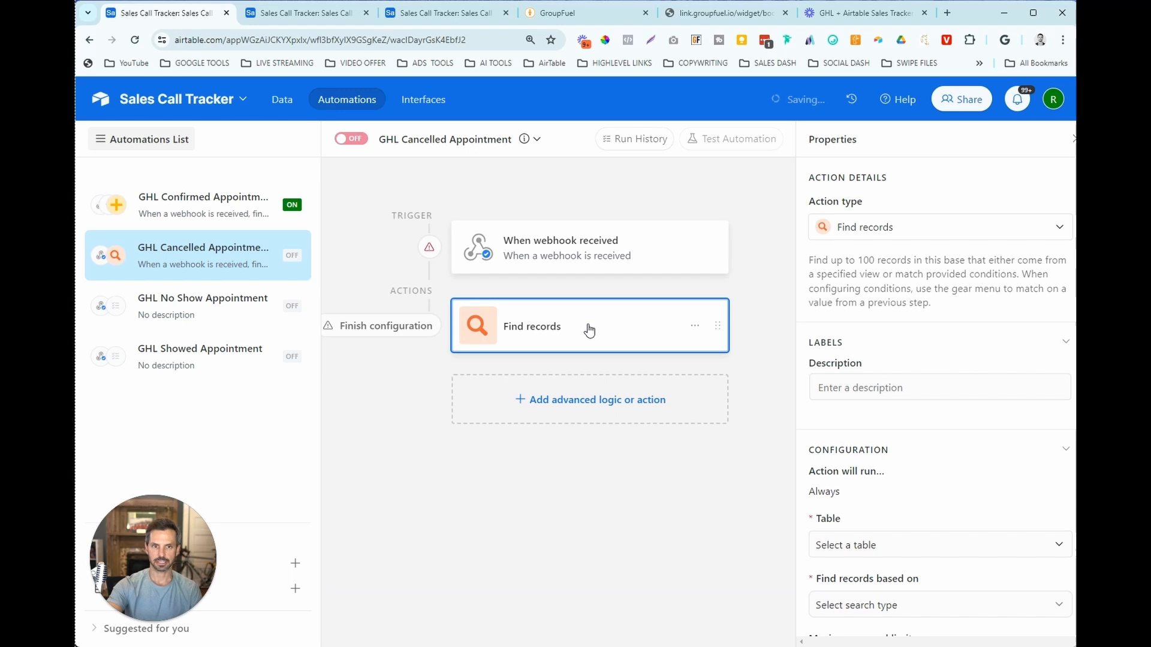
Set the Find records action to search the Sales Call Tracking table based on Condition
{"action": "scroll", "coordinate": [915, 357], "scroll_direction": "down", "scroll_amount": 2}
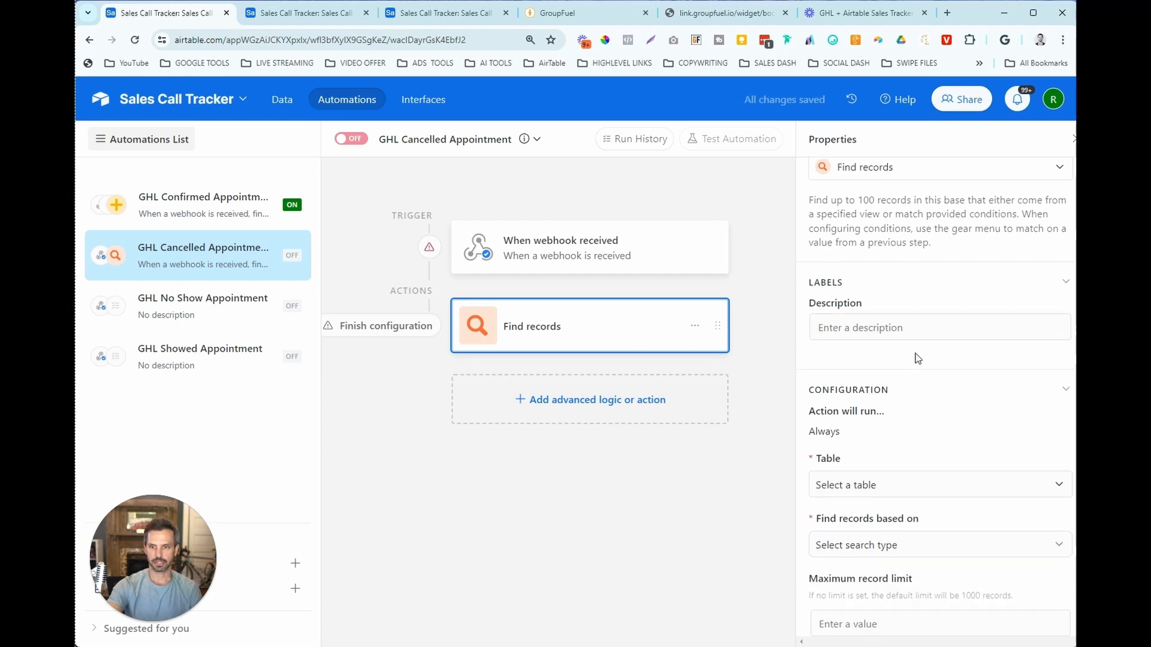
{"action": "left_click", "coordinate": [897, 424]}
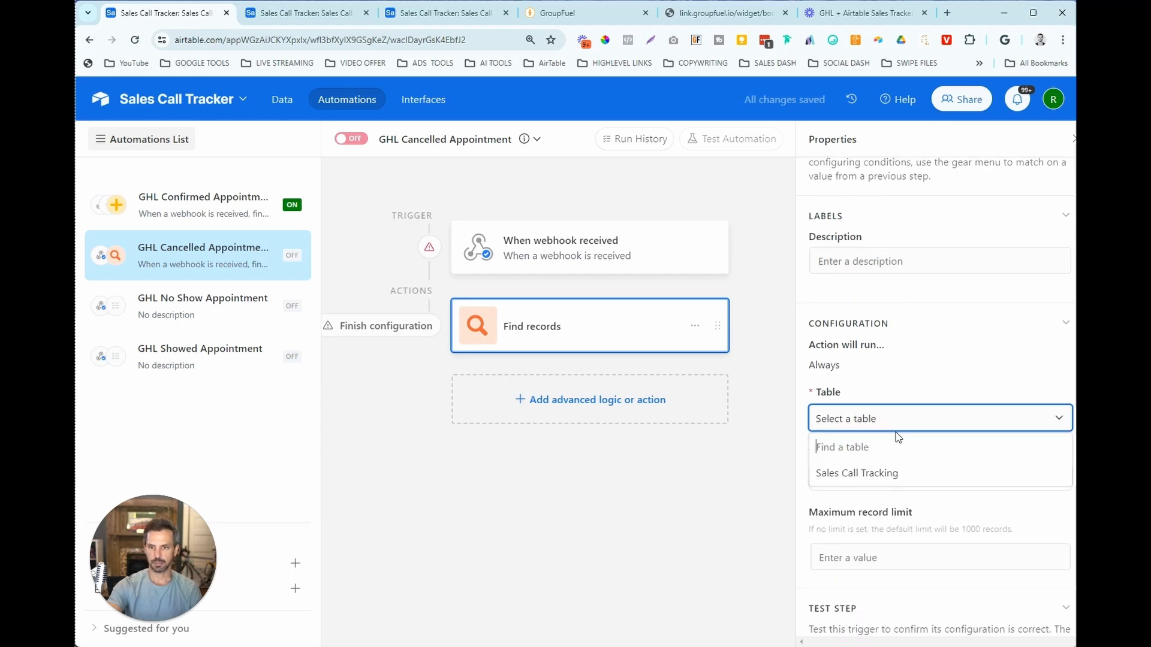
{"action": "left_click", "coordinate": [869, 473]}
{"action": "scroll", "coordinate": [874, 473], "scroll_direction": "down", "scroll_amount": 2}
{"action": "left_click", "coordinate": [885, 398]}
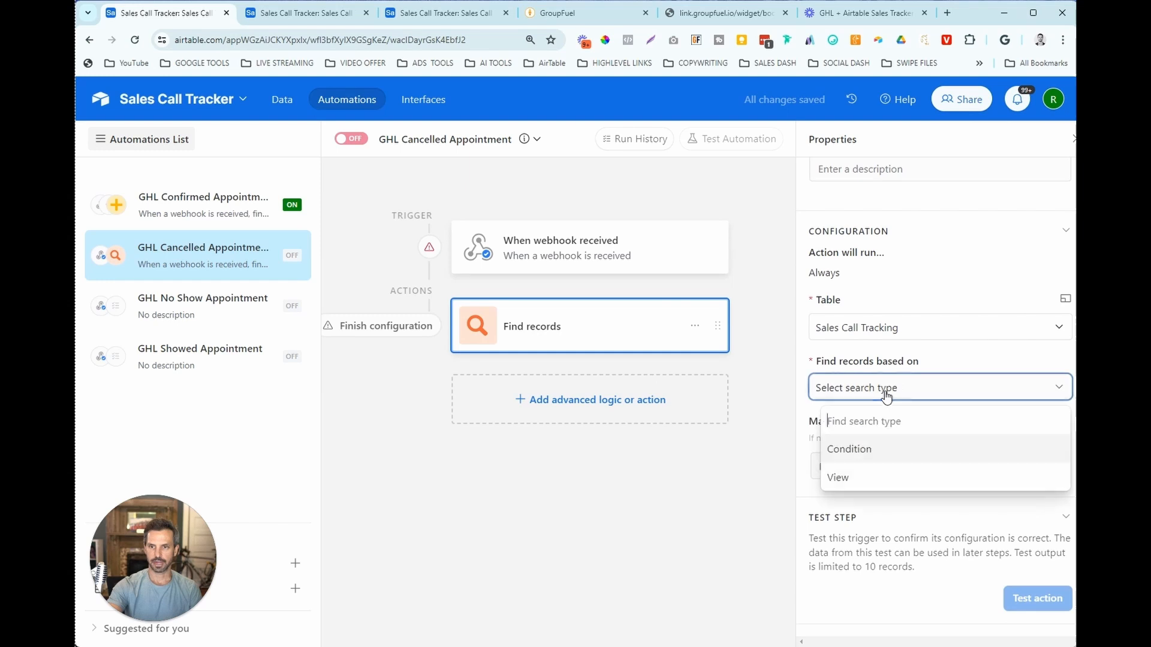
{"action": "left_click", "coordinate": [866, 454]}
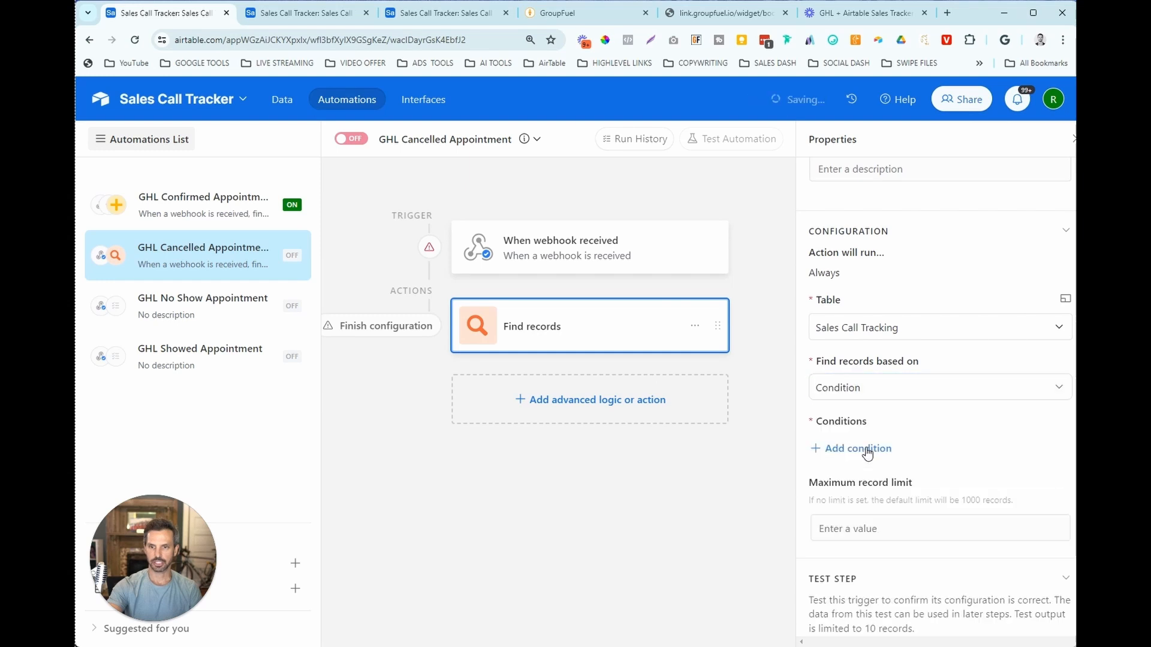
Add a condition on the GHL Appointment ID field to the Find records action
{"action": "left_click", "coordinate": [868, 450]}
{"action": "left_click", "coordinate": [892, 451]}
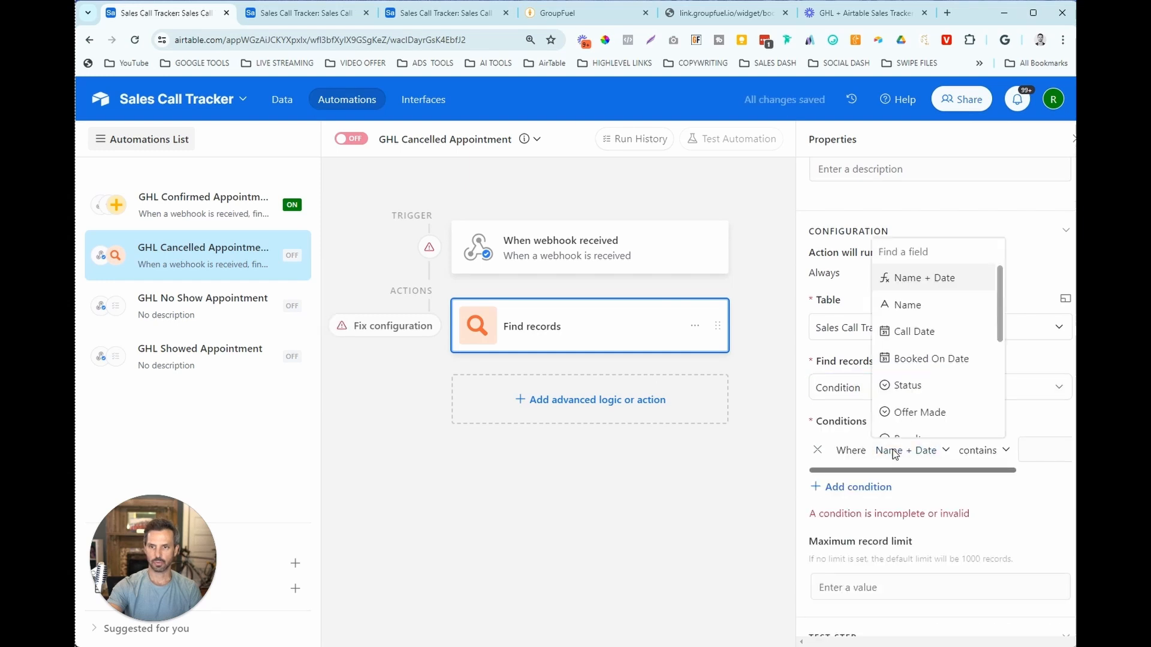
{"action": "scroll", "coordinate": [935, 363], "scroll_direction": "down", "scroll_amount": 5}
{"action": "left_click", "coordinate": [929, 370]}
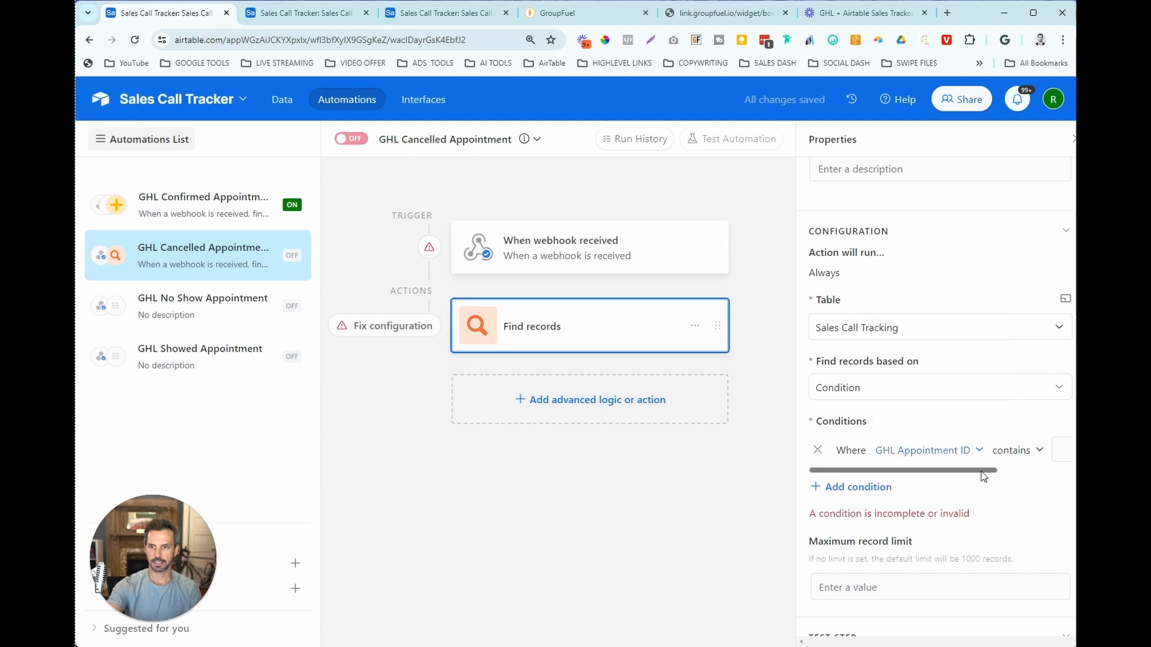
Try to make the GHL Appointment ID condition dynamic and fill its value with data from the webhook trigger
{"action": "left_click_drag", "start_coordinate": [983, 471], "coordinate": [1061, 472]}
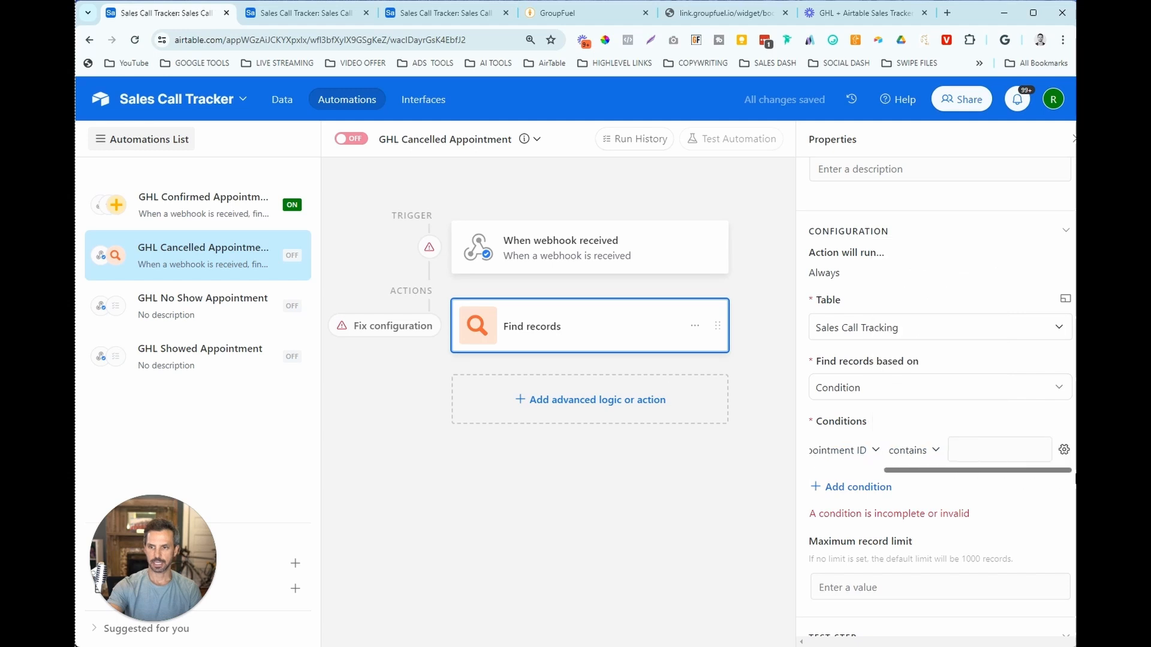
{"action": "left_click", "coordinate": [1065, 451]}
{"action": "left_click", "coordinate": [953, 544]}
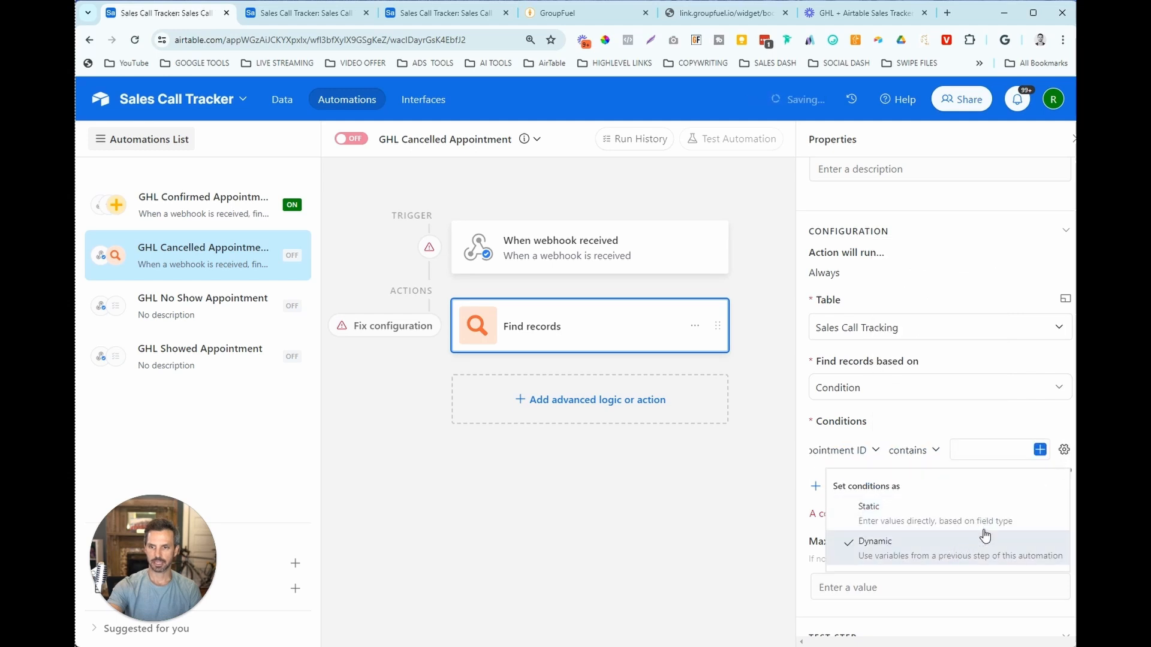
{"action": "left_click", "coordinate": [1040, 450]}
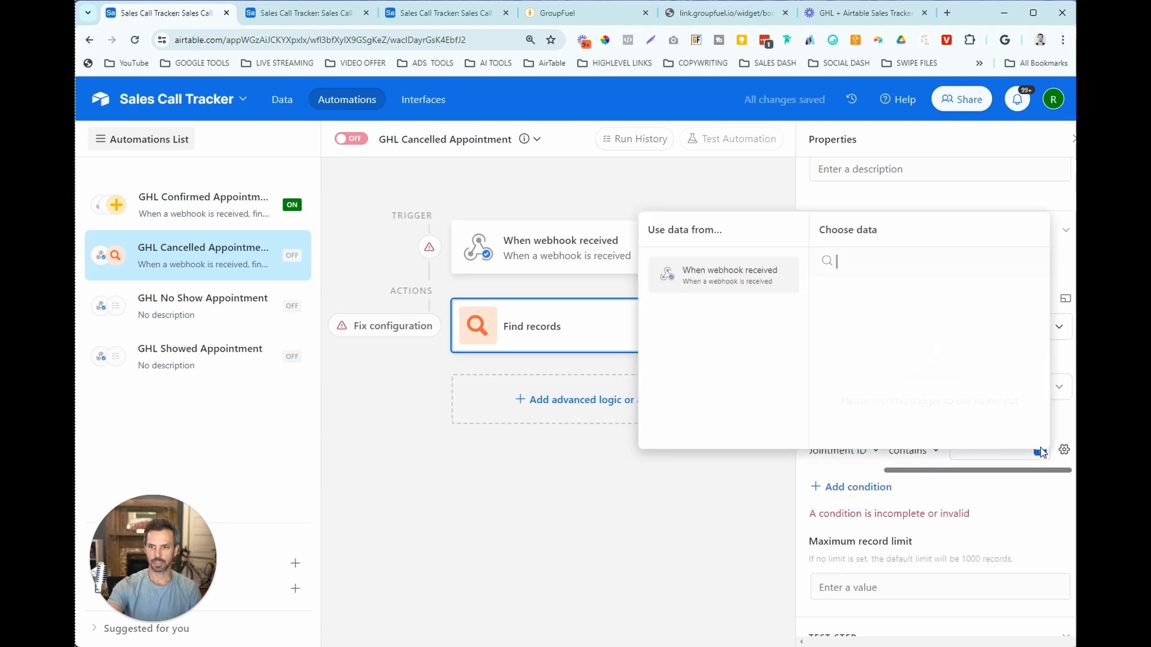
{"action": "left_click", "coordinate": [718, 282]}
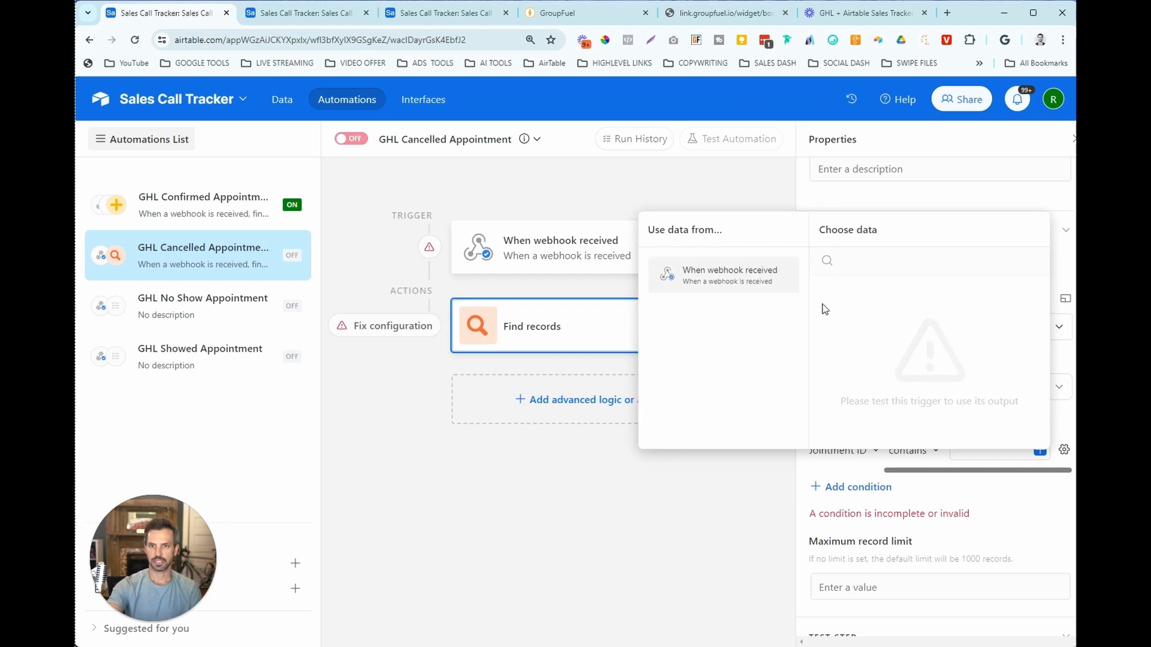
{"action": "left_click", "coordinate": [593, 200]}
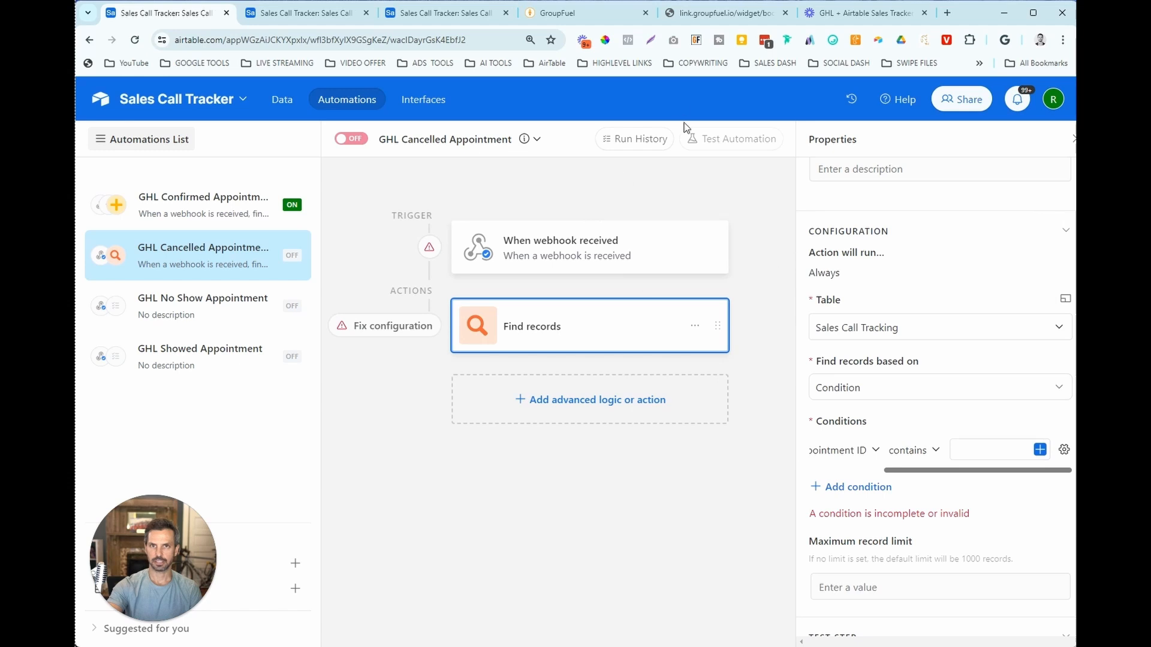
Switch to GroupFuel and set the status of the Jun 11, 2024 Strategy Call appointment to Cancelled
{"action": "left_click", "coordinate": [585, 15]}
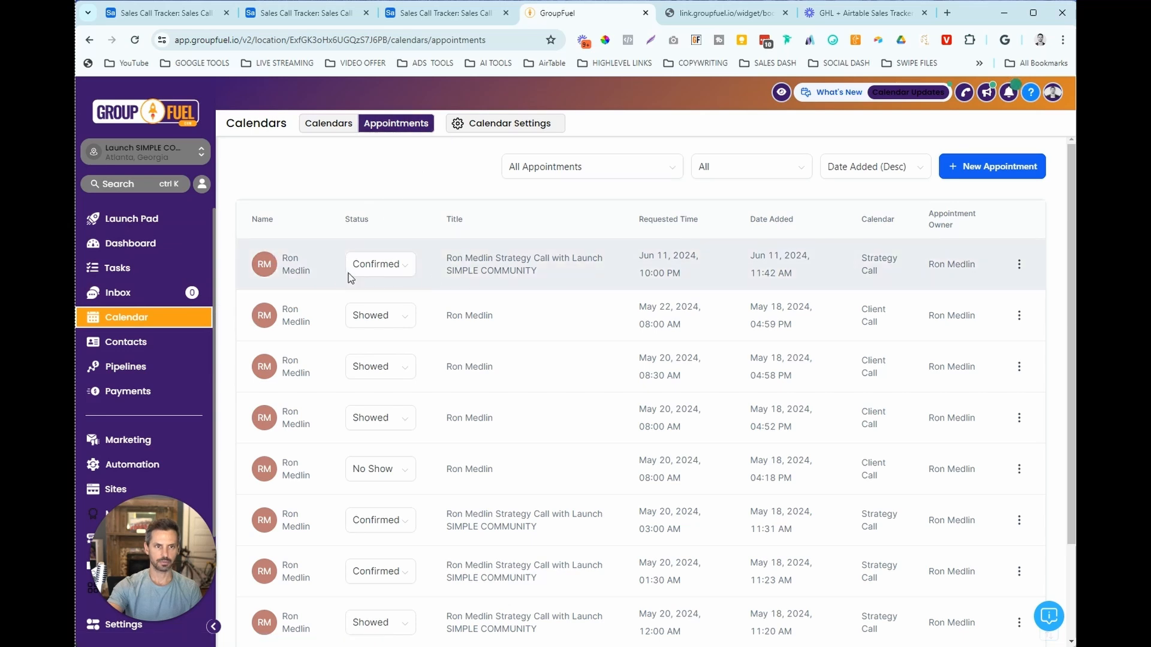
{"action": "left_click", "coordinate": [410, 270]}
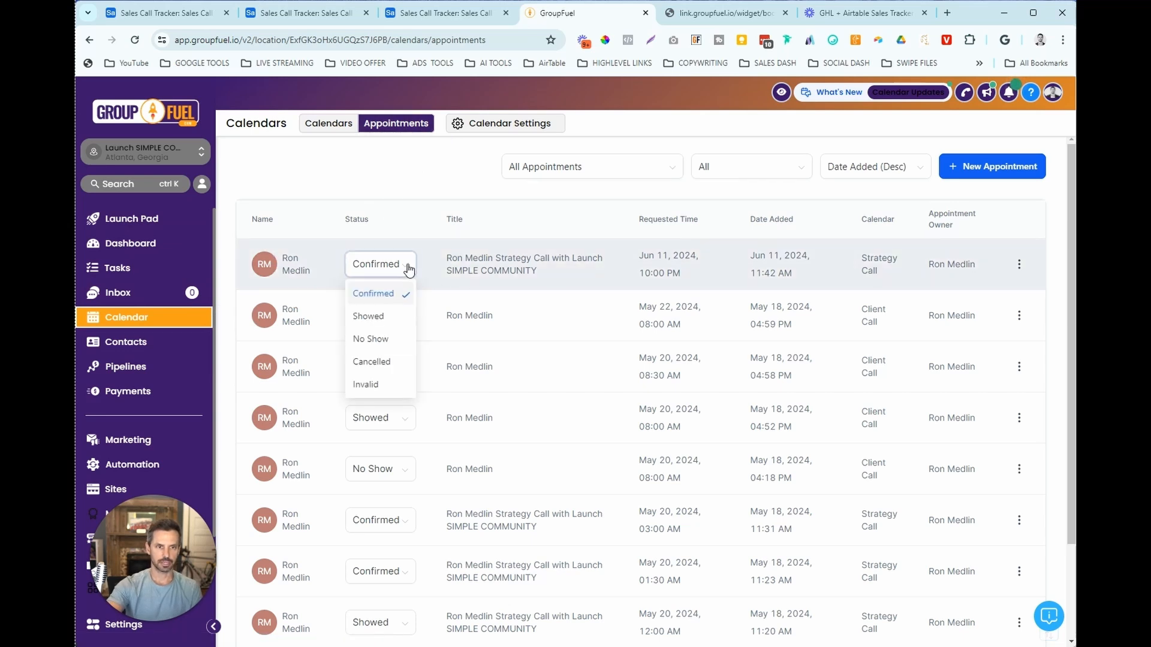
{"action": "left_click", "coordinate": [385, 363]}
{"action": "key", "text": "Return"}
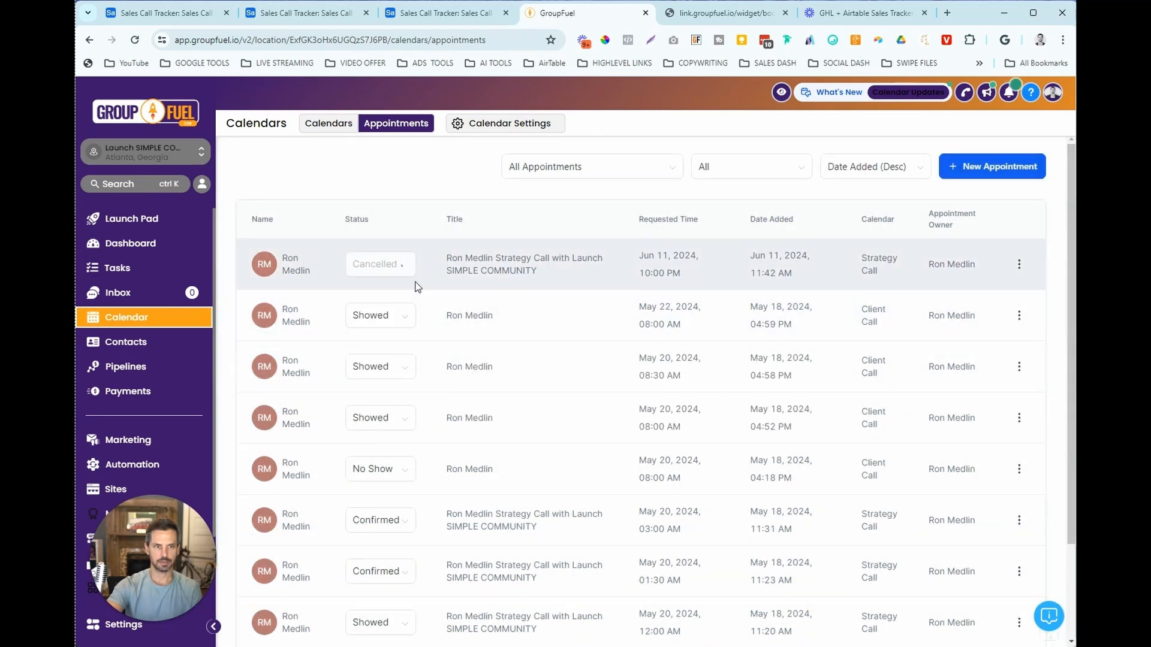
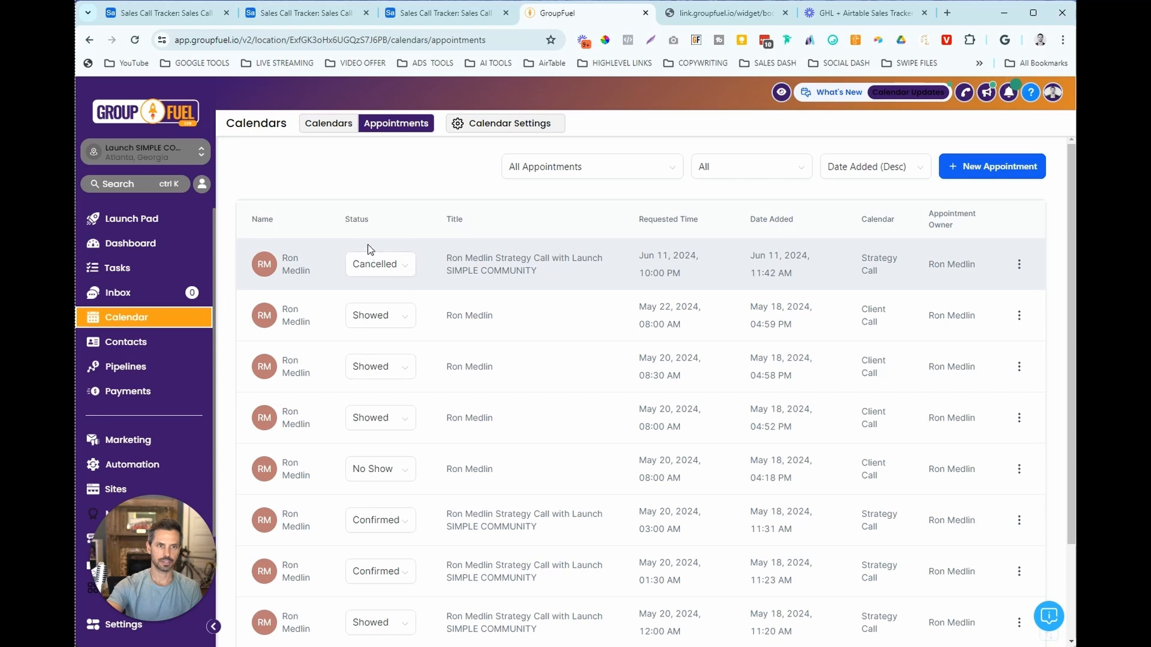
Return to Airtable and test the webhook trigger of GHL Cancelled Appointment until it picks up the cancelled appointment's data
{"action": "left_click", "coordinate": [198, 18]}
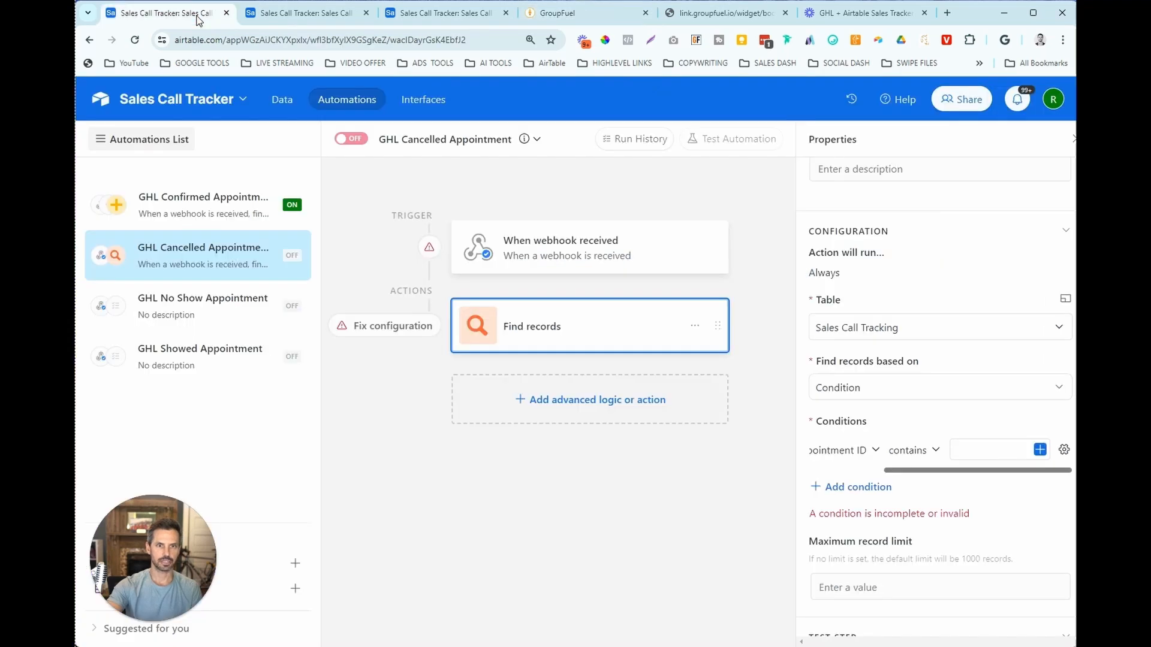
{"action": "left_click", "coordinate": [562, 251]}
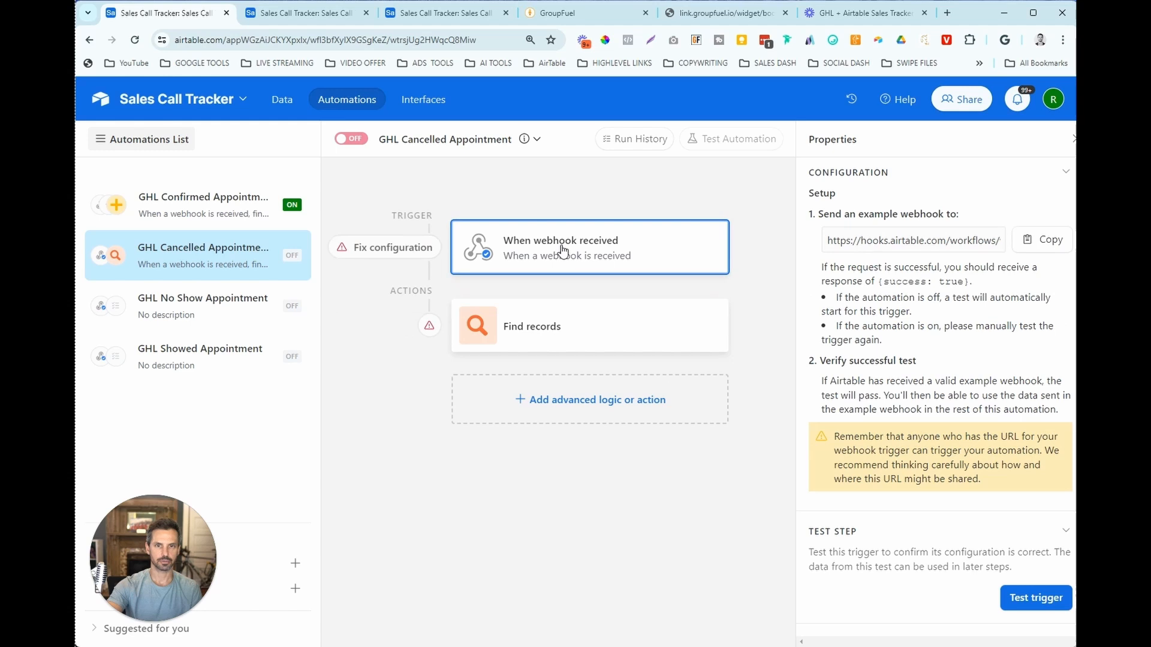
{"action": "left_click", "coordinate": [1017, 604]}
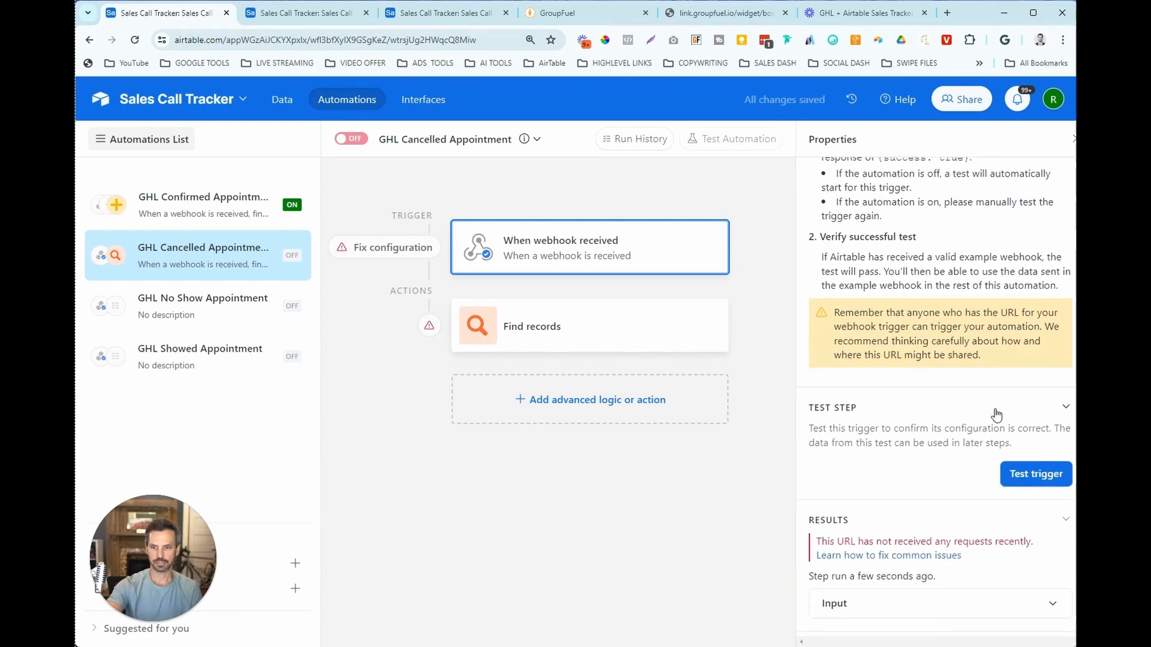
{"action": "left_click", "coordinate": [1023, 480]}
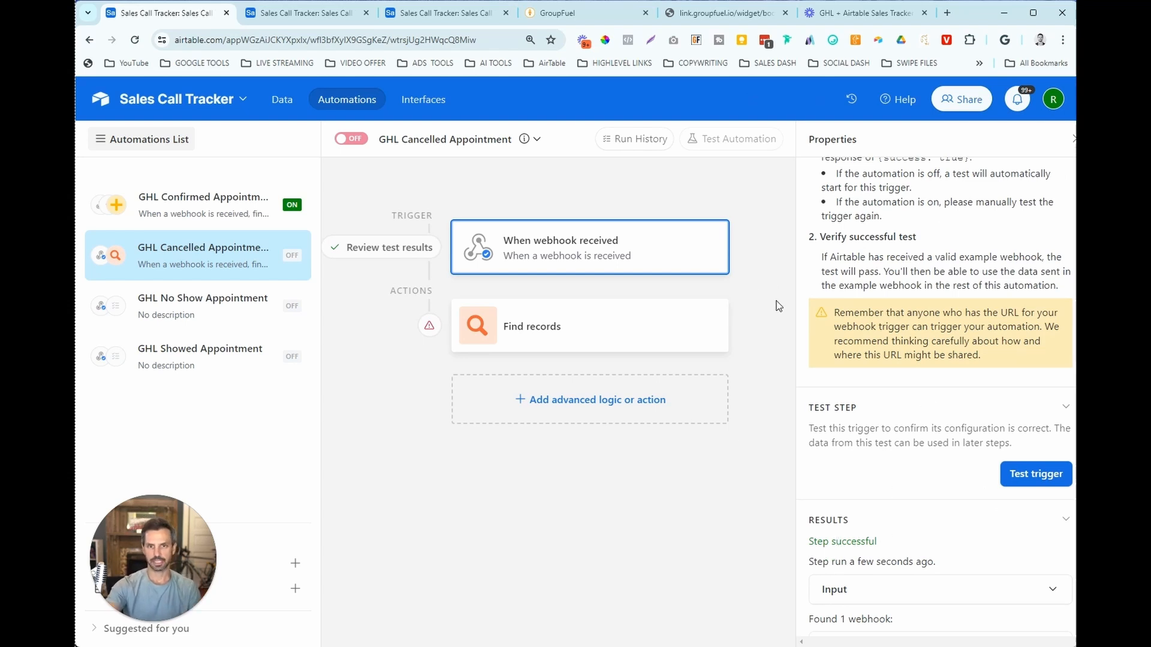
Set the GHL Appointment ID condition of the Find records action to Dynamic
{"action": "left_click", "coordinate": [618, 327]}
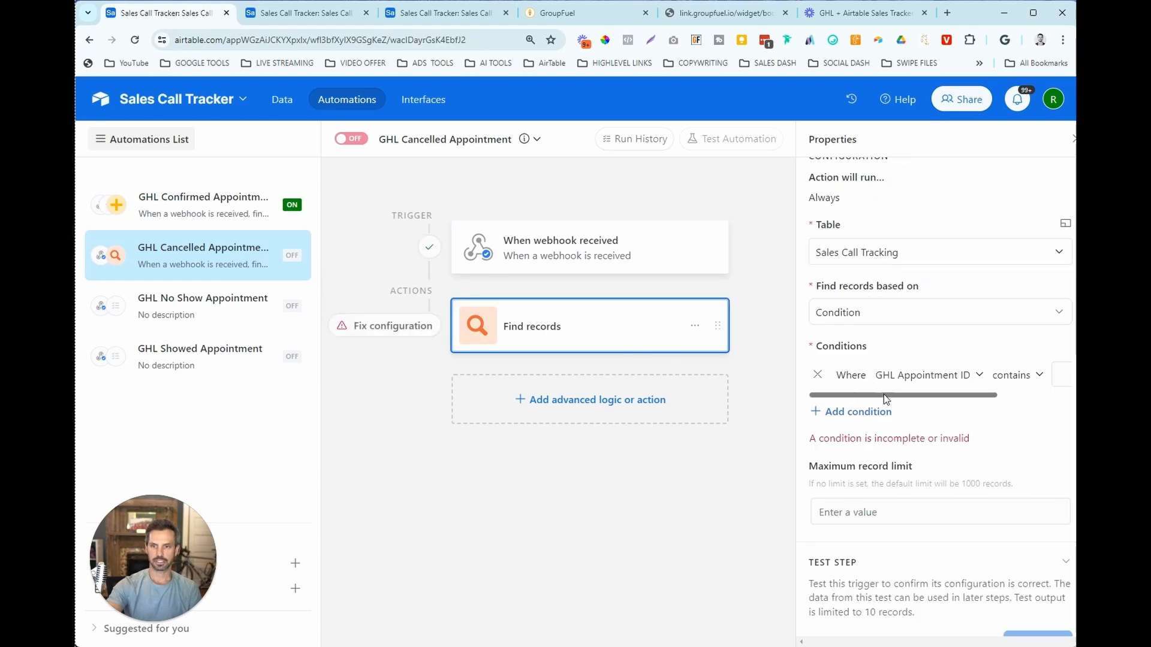
{"action": "left_click_drag", "start_coordinate": [889, 396], "coordinate": [834, 397]}
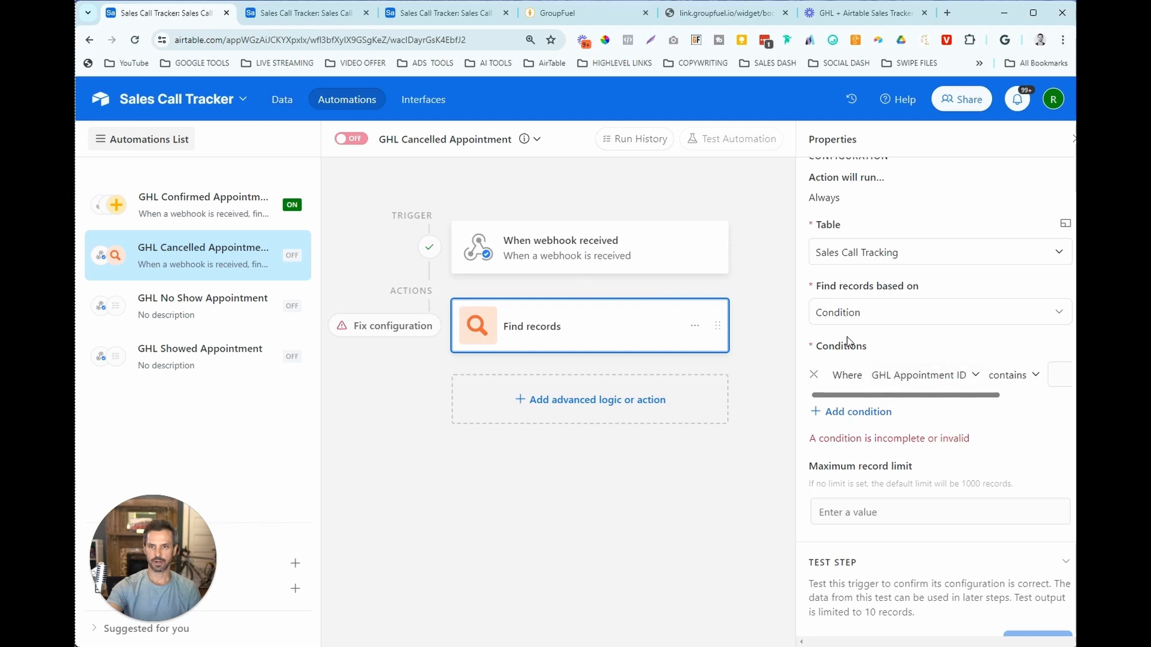
{"action": "left_click_drag", "start_coordinate": [962, 395], "coordinate": [1062, 401]}
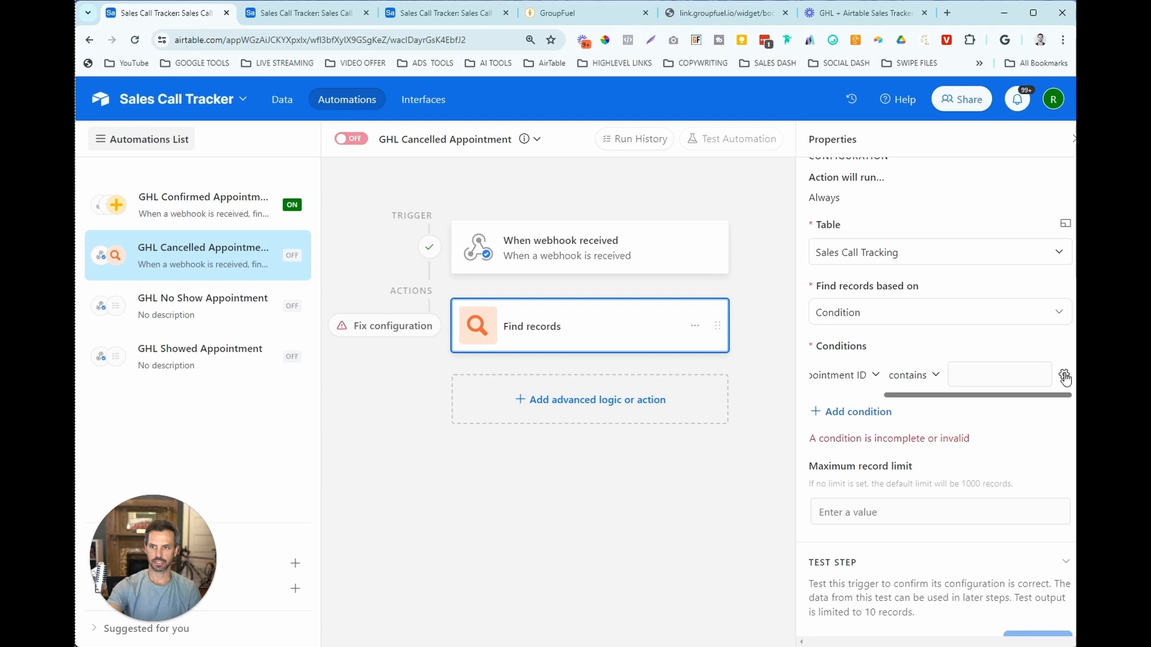
{"action": "left_click", "coordinate": [1064, 375]}
{"action": "left_click", "coordinate": [918, 474]}
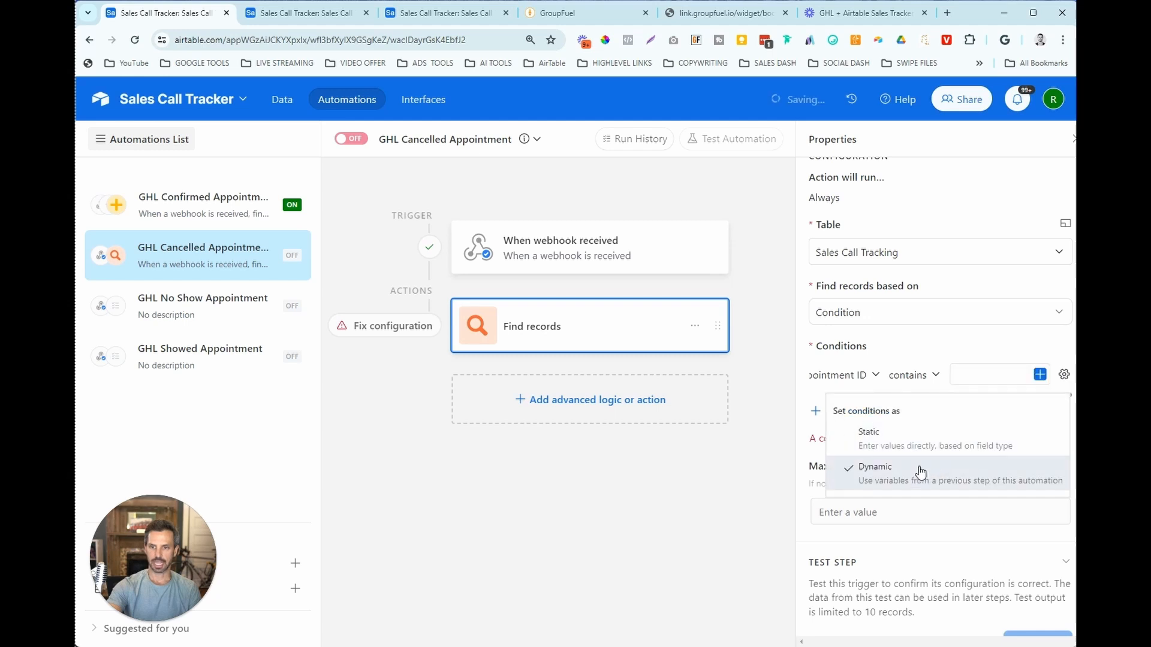
Insert the calendar's appointmentId from the webhook body as the value of the GHL Appointment ID condition
{"action": "left_click", "coordinate": [1038, 376]}
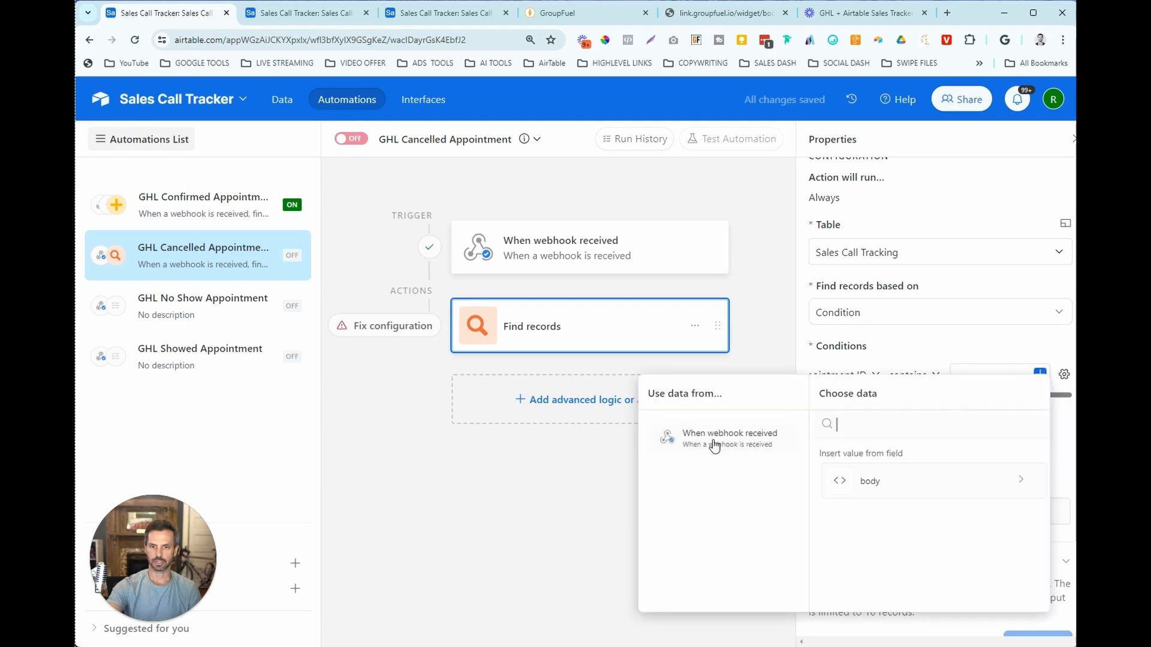
{"action": "left_click", "coordinate": [778, 452]}
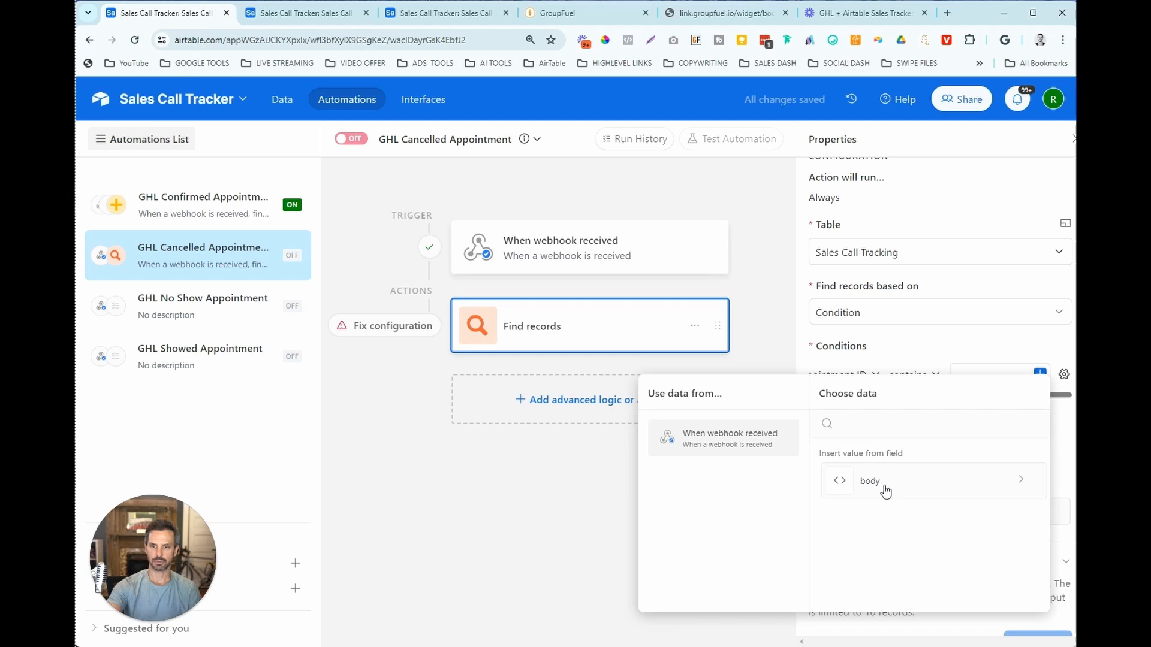
{"action": "left_click", "coordinate": [885, 491]}
{"action": "scroll", "coordinate": [965, 476], "scroll_direction": "down", "scroll_amount": 5}
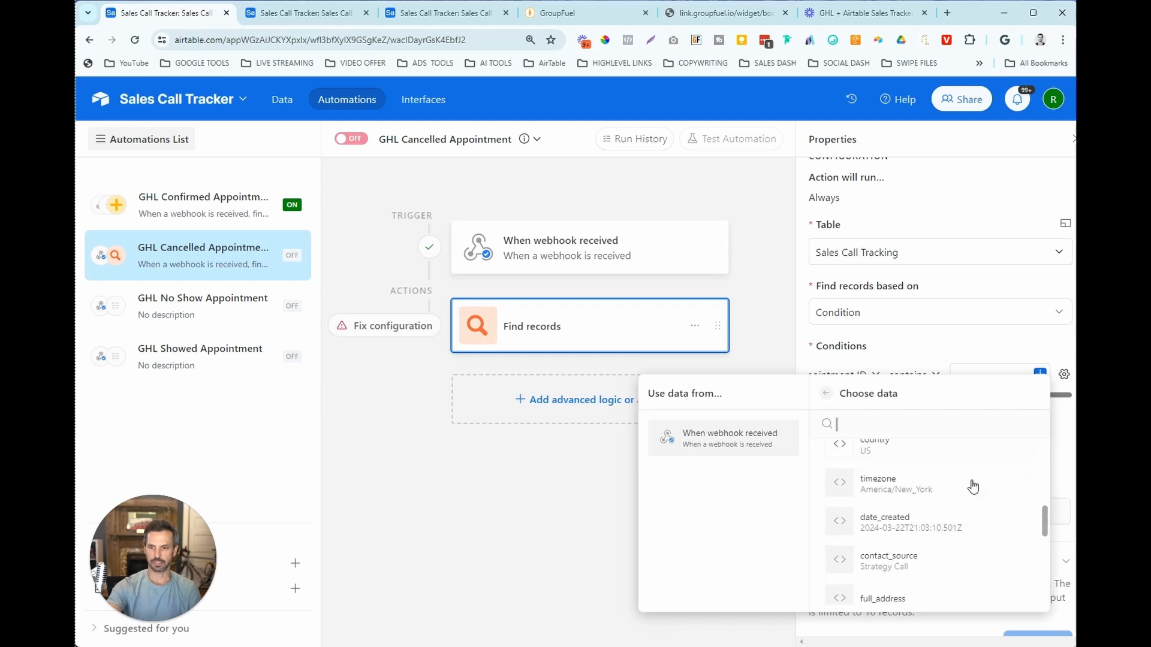
{"action": "scroll", "coordinate": [974, 484], "scroll_direction": "down", "scroll_amount": 2}
{"action": "scroll", "coordinate": [944, 529], "scroll_direction": "up", "scroll_amount": 10}
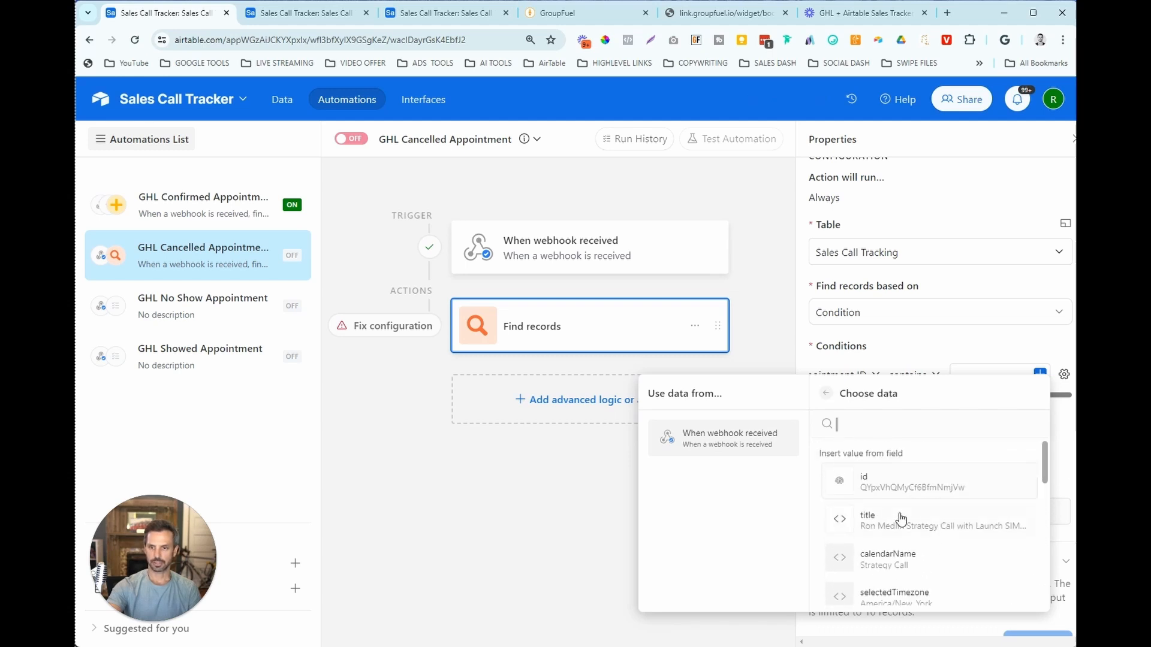
{"action": "scroll", "coordinate": [939, 525], "scroll_direction": "down", "scroll_amount": 1}
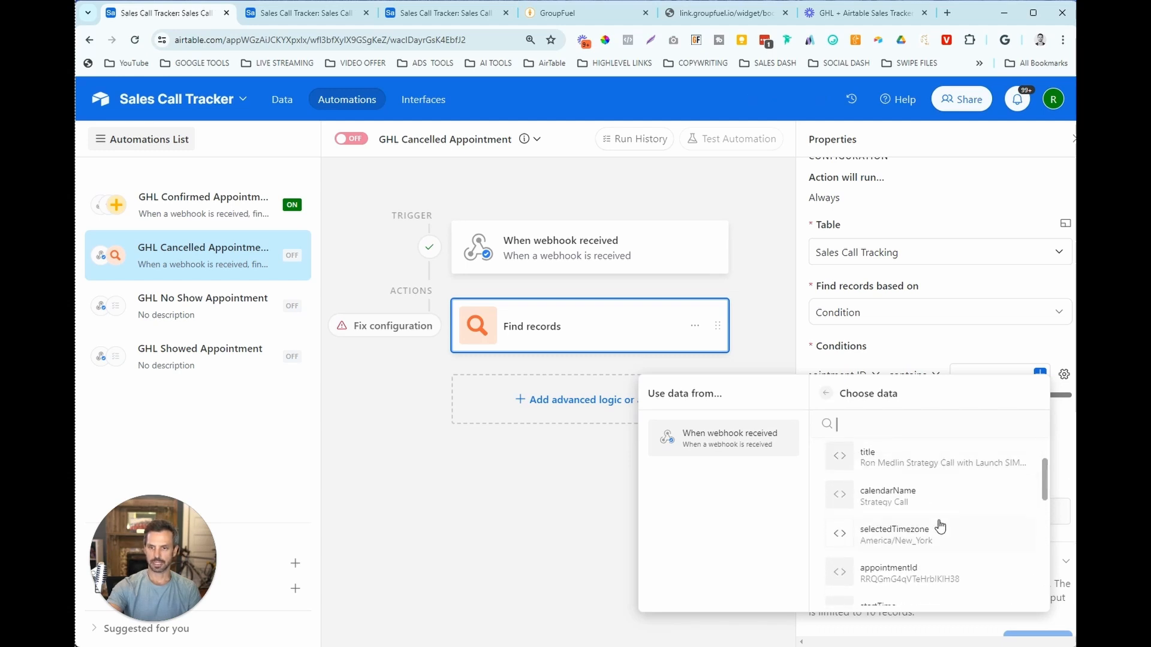
{"action": "left_click", "coordinate": [928, 560]}
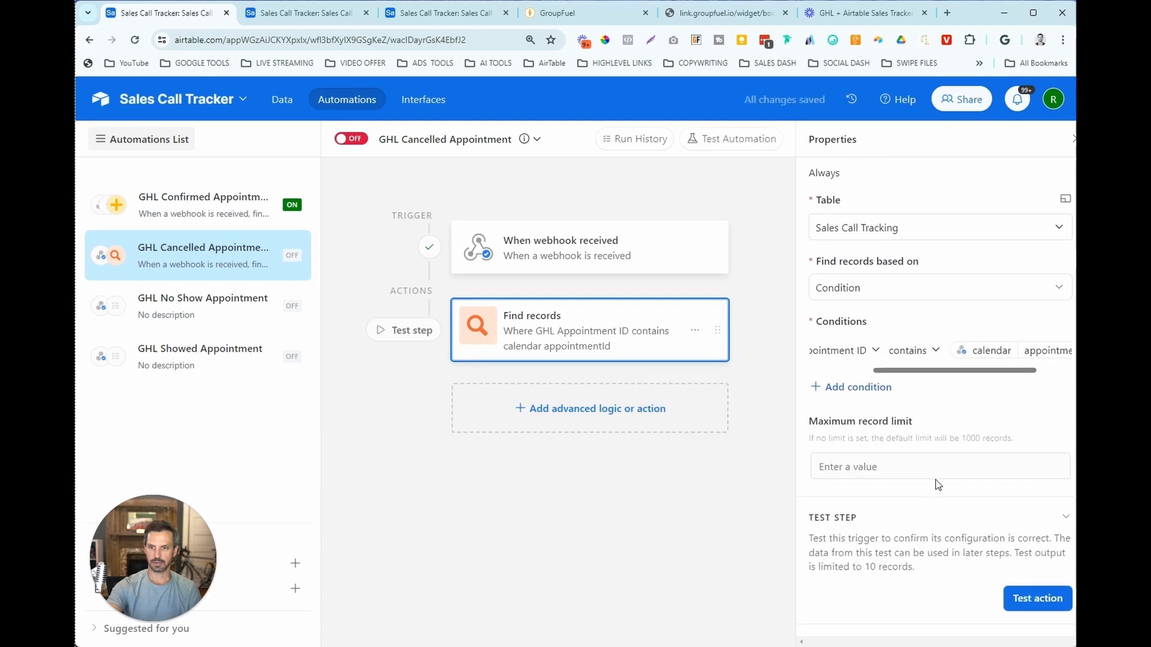
Test the Find records action and review the found record through to its GHL fields
{"action": "left_click", "coordinate": [1038, 601]}
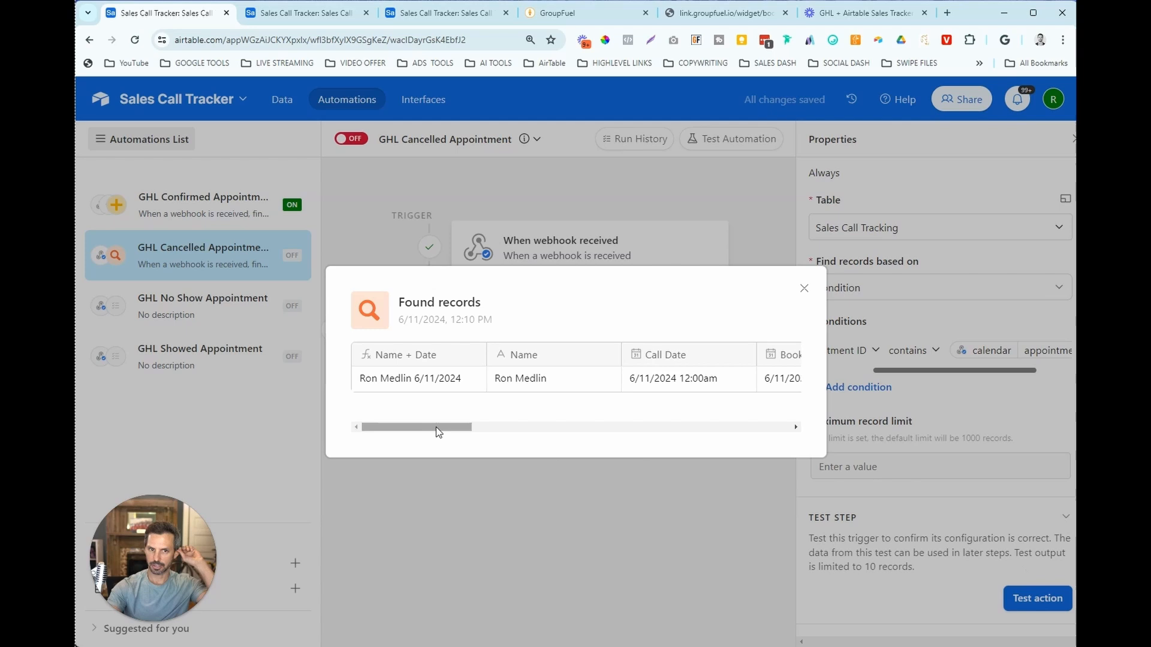
{"action": "left_click_drag", "start_coordinate": [436, 427], "coordinate": [754, 435]}
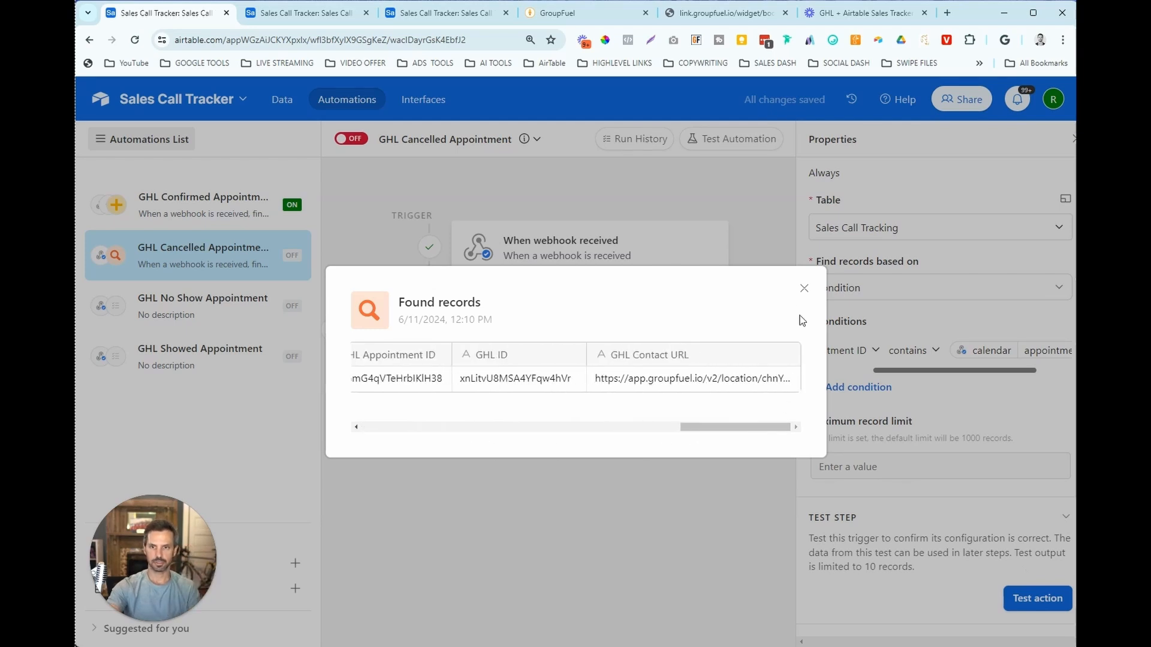
{"action": "left_click", "coordinate": [804, 289]}
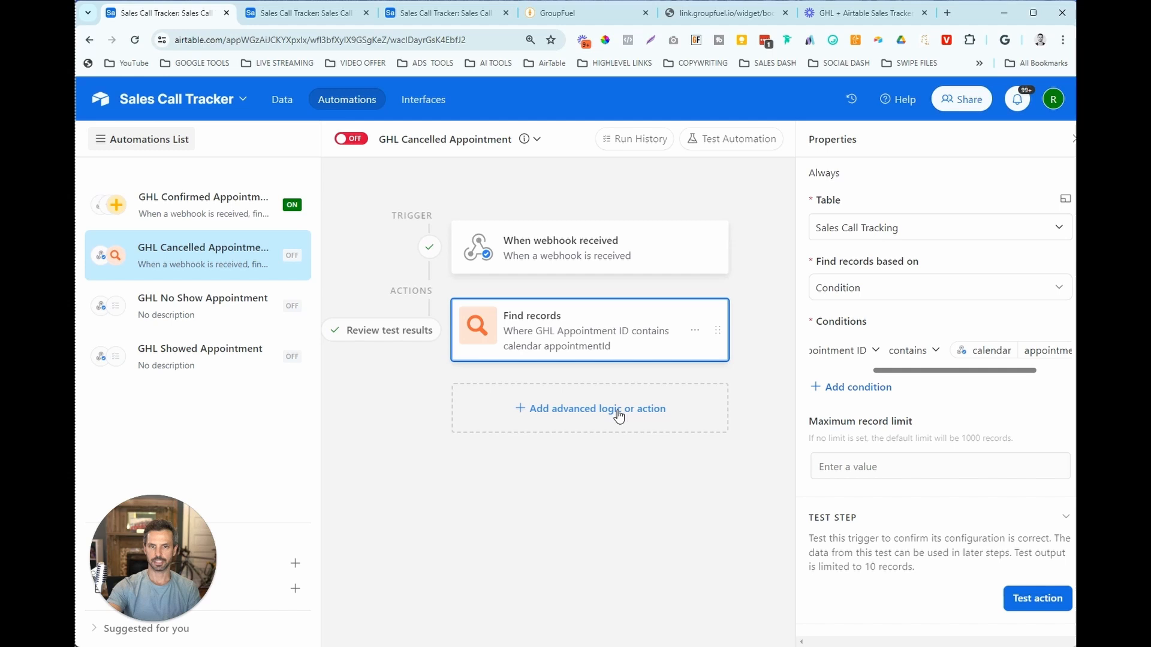
Add an Update record action after Find records and set its table to Sales Call Tracking
{"action": "left_click", "coordinate": [547, 413]}
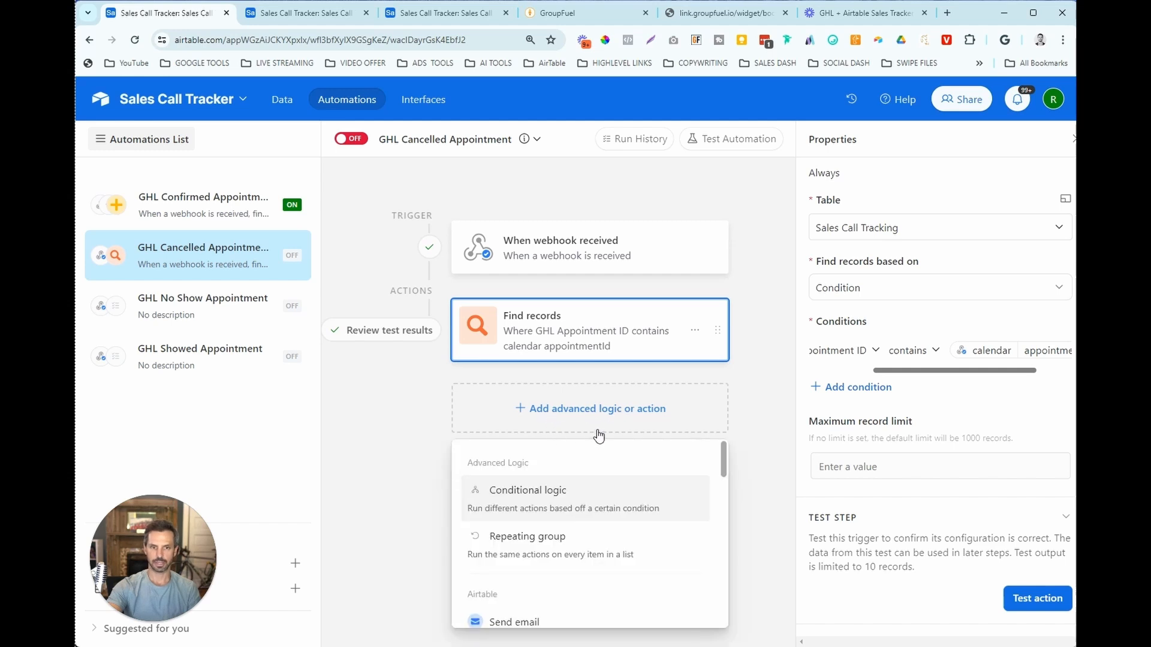
{"action": "scroll", "coordinate": [688, 470], "scroll_direction": "down", "scroll_amount": 5}
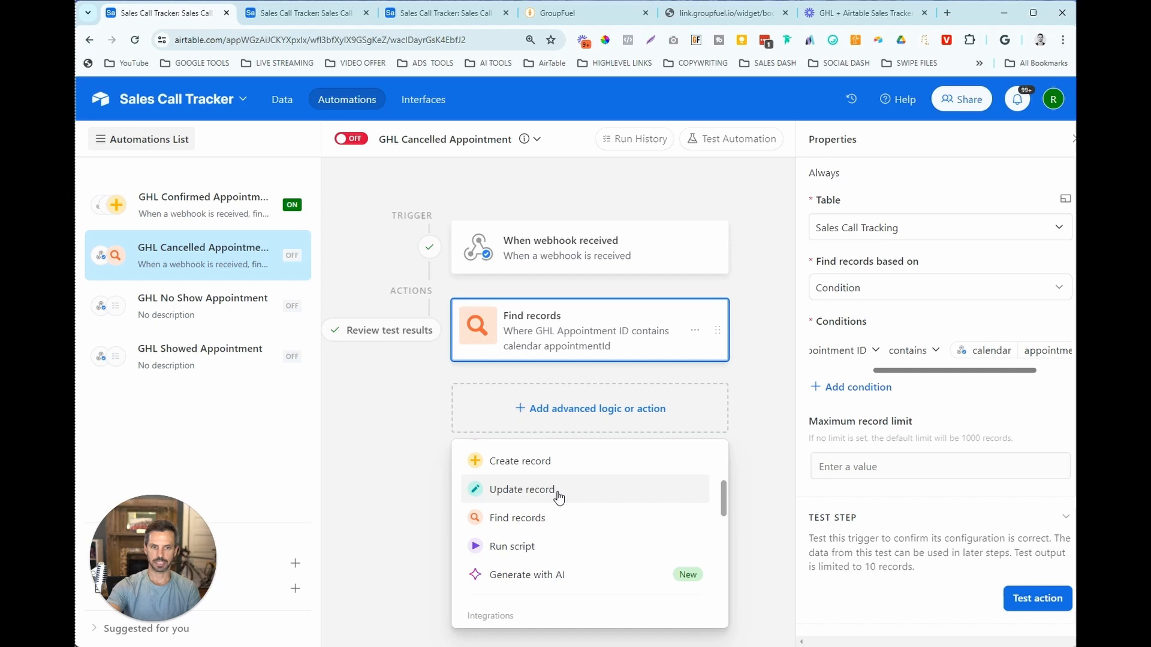
{"action": "left_click", "coordinate": [558, 497]}
{"action": "left_click", "coordinate": [881, 358]}
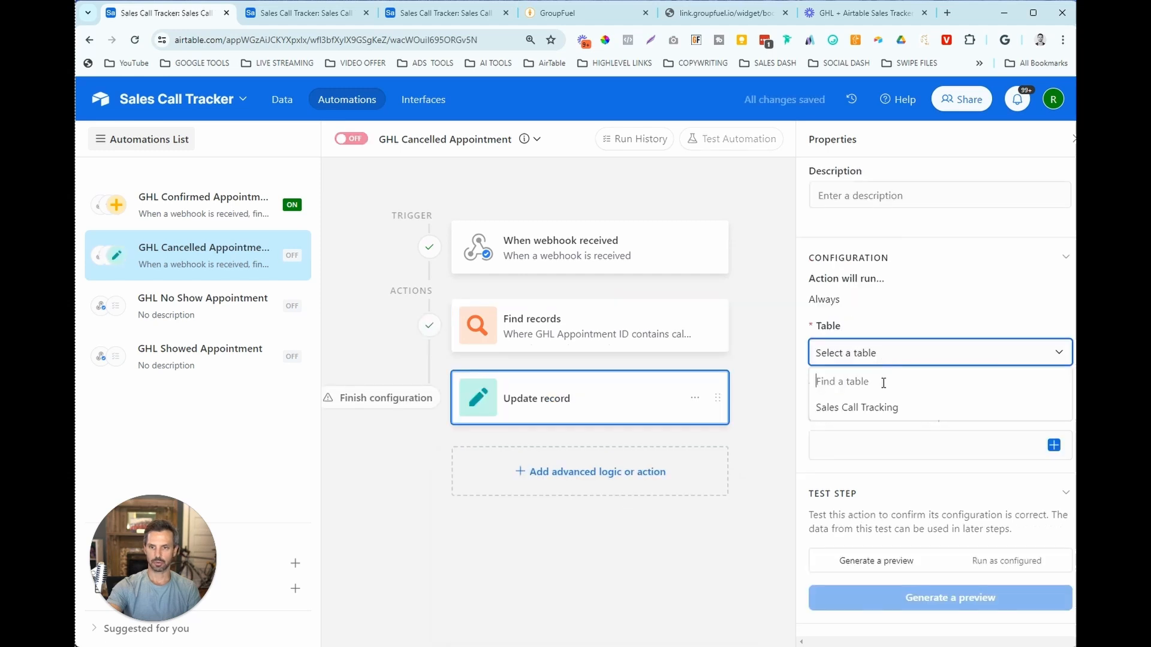
{"action": "left_click", "coordinate": [877, 407]}
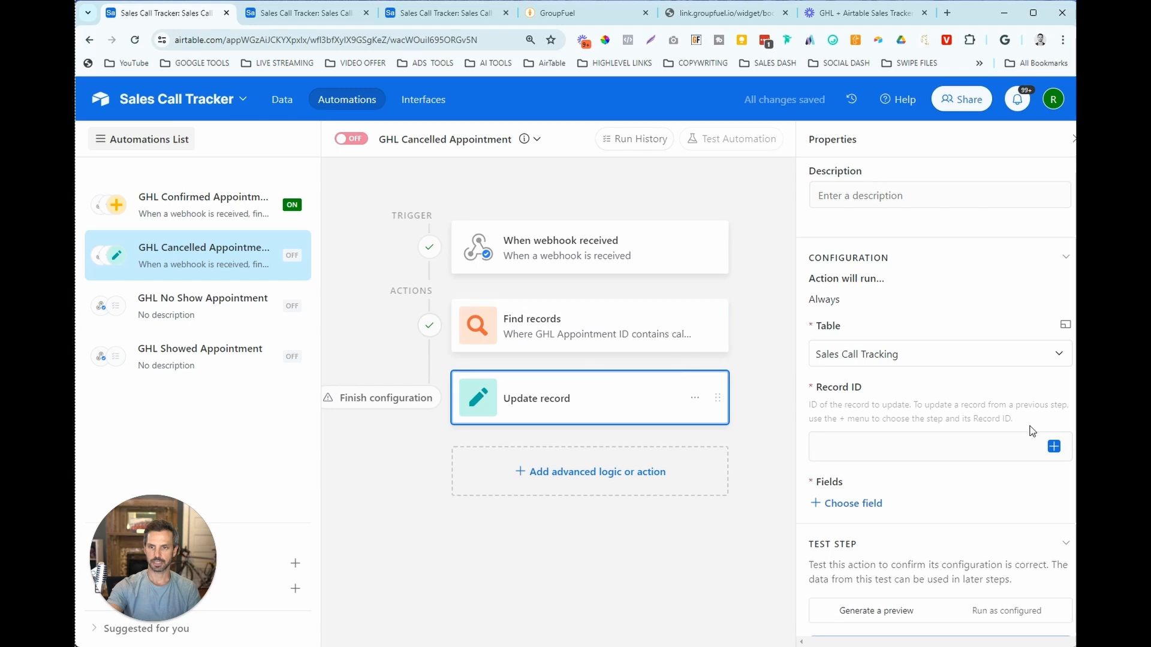
Set the Record ID of the Update record action to the Airtable record ID list from Find records
{"action": "left_click", "coordinate": [1054, 450]}
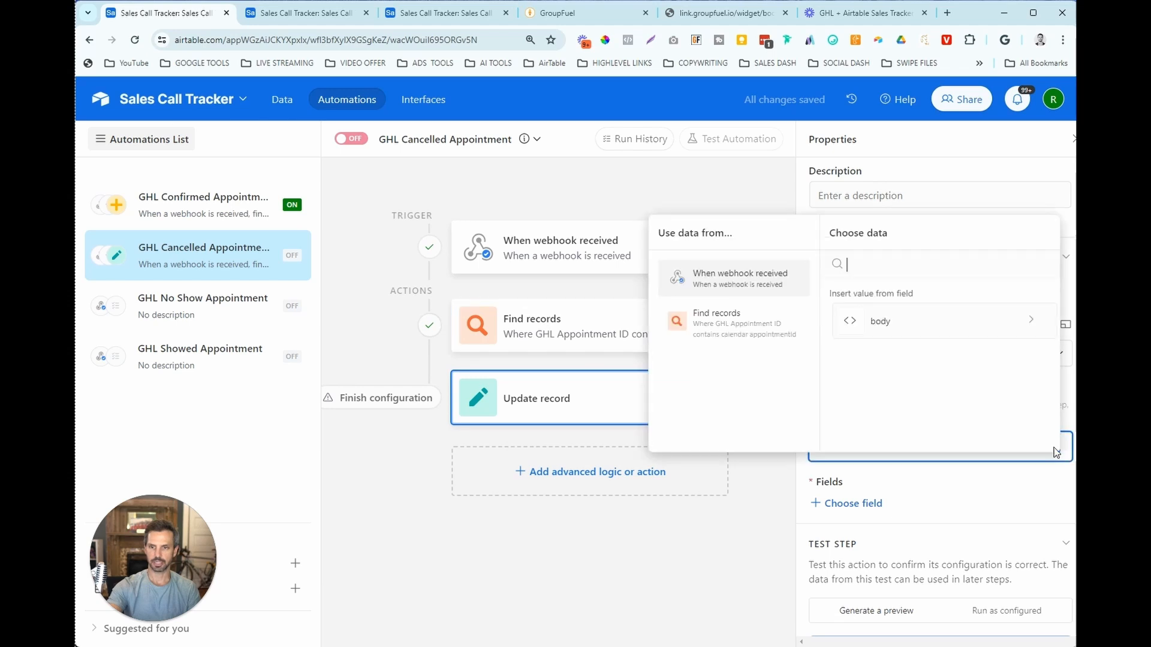
{"action": "left_click", "coordinate": [753, 334]}
{"action": "scroll", "coordinate": [1007, 360], "scroll_direction": "down", "scroll_amount": 3}
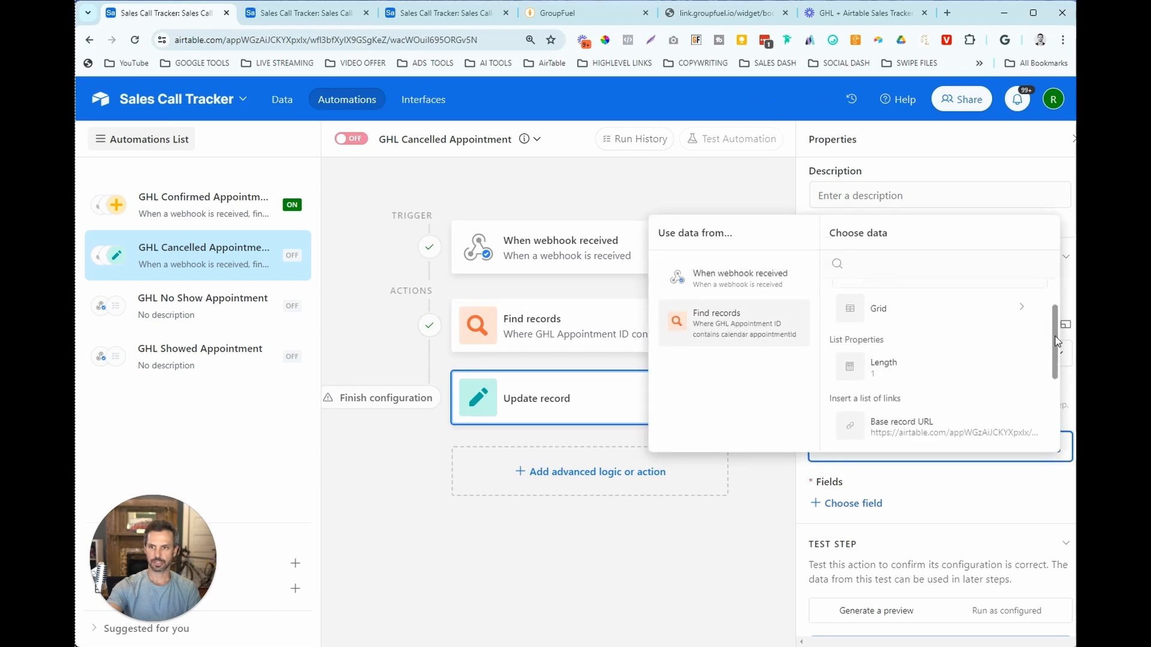
{"action": "left_click", "coordinate": [943, 386]}
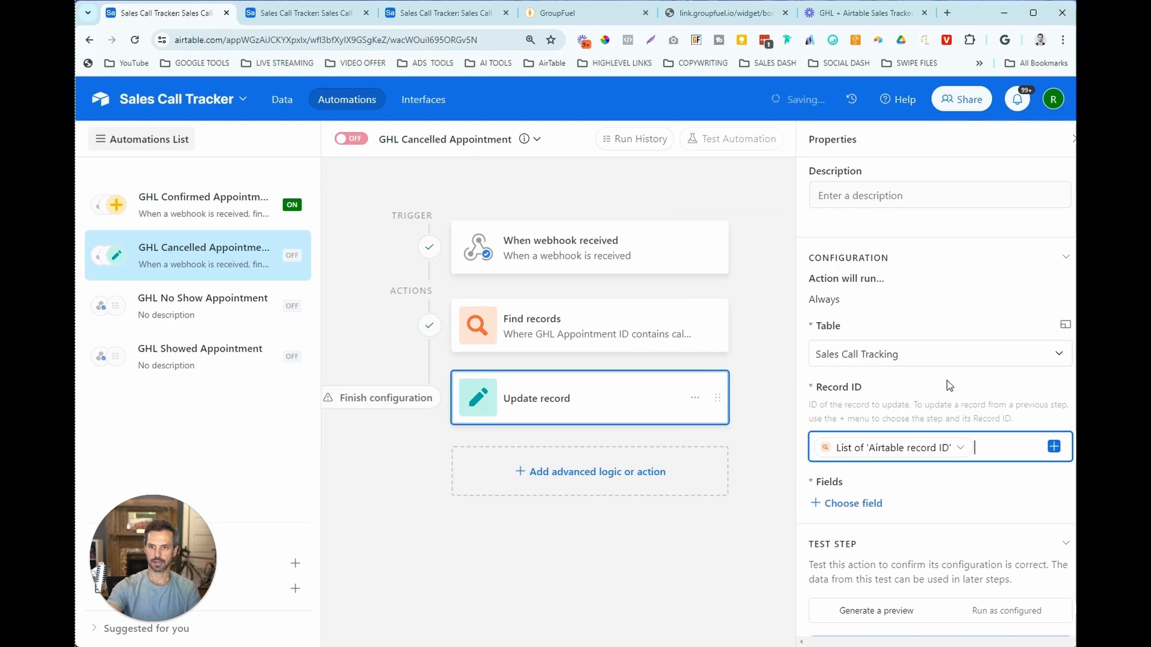
Add the Status field to the Update record action and set its value to Cancelled
{"action": "left_click", "coordinate": [865, 505]}
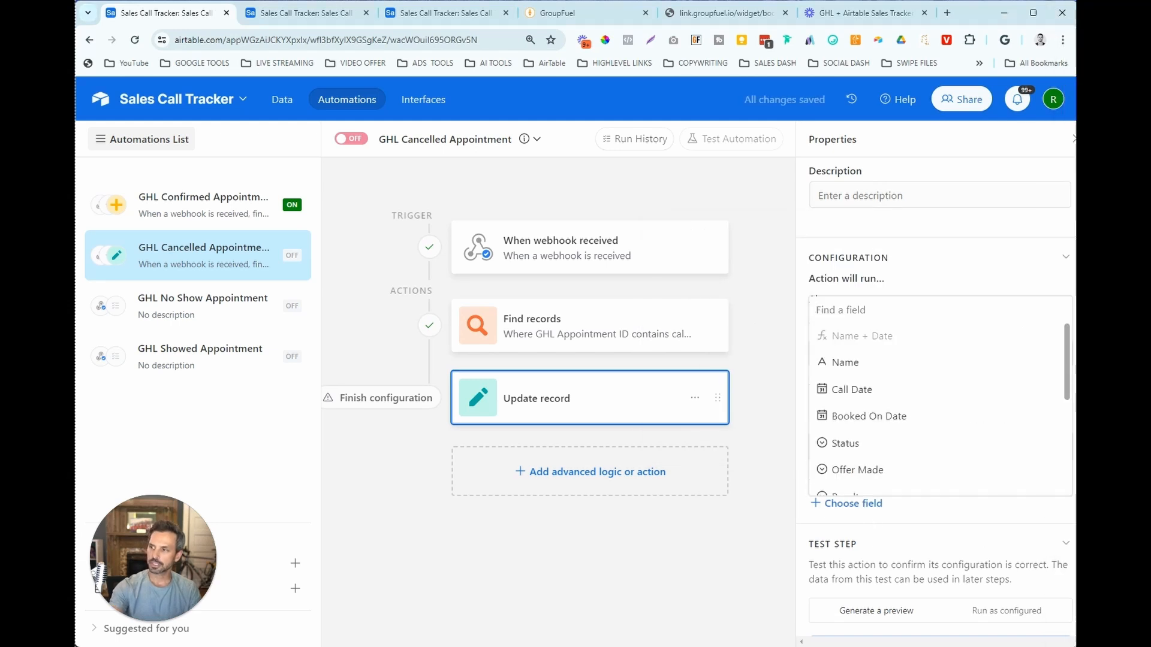
{"action": "left_click", "coordinate": [938, 443]}
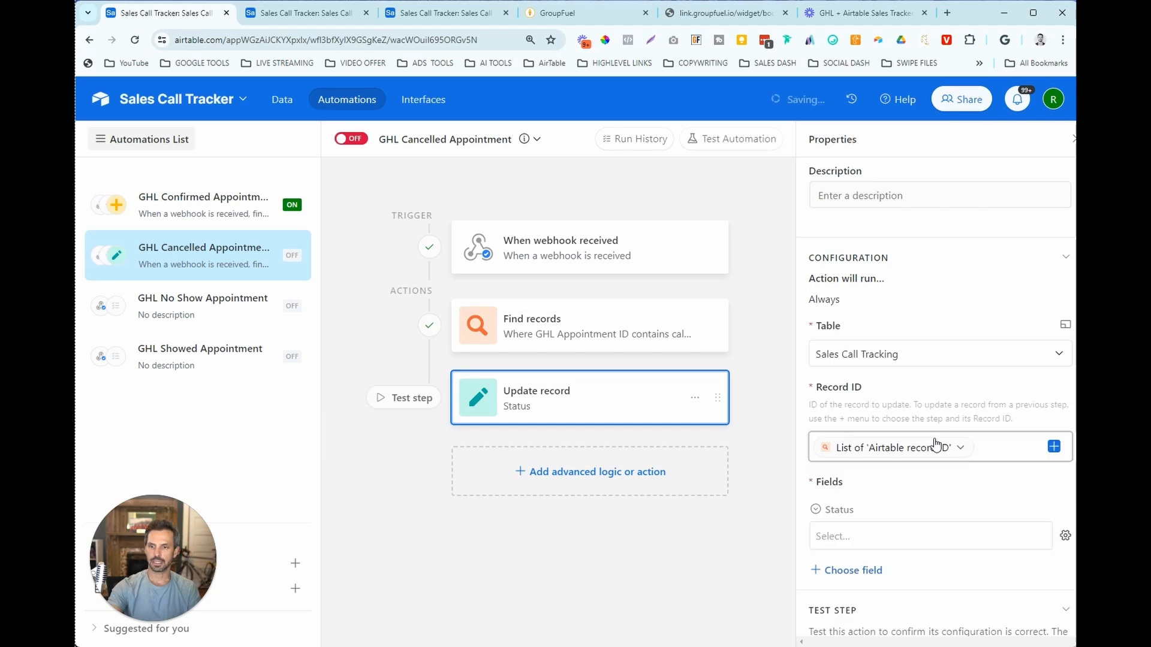
{"action": "left_click", "coordinate": [1010, 470]}
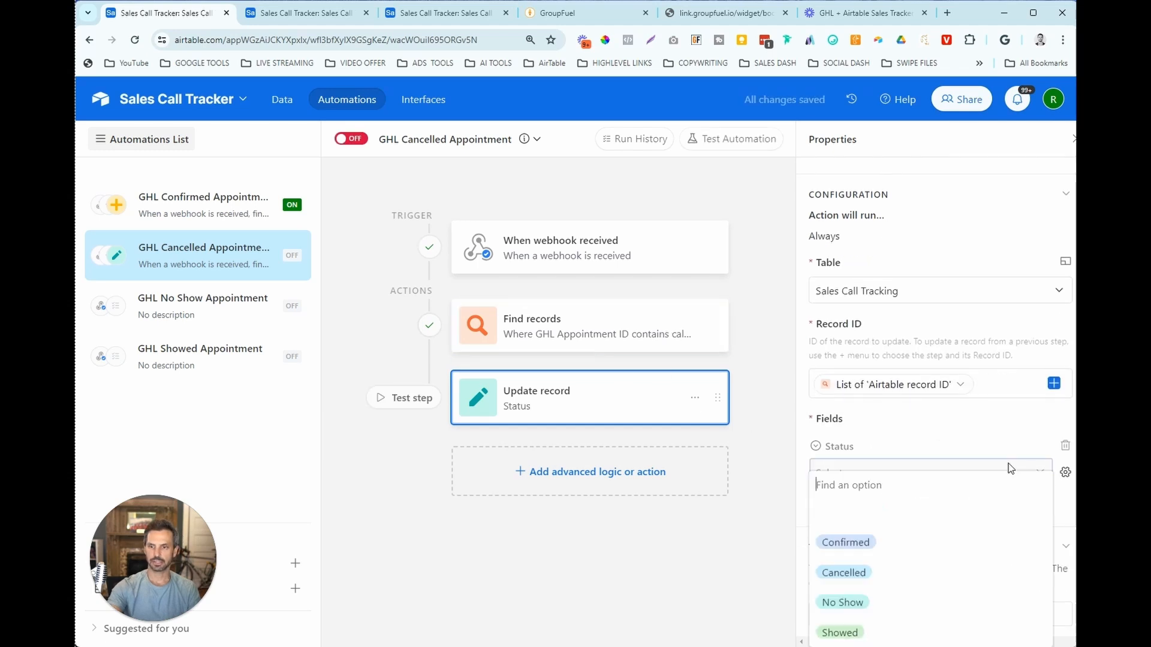
{"action": "left_click", "coordinate": [858, 570]}
{"action": "scroll", "coordinate": [885, 428], "scroll_direction": "down", "scroll_amount": 1}
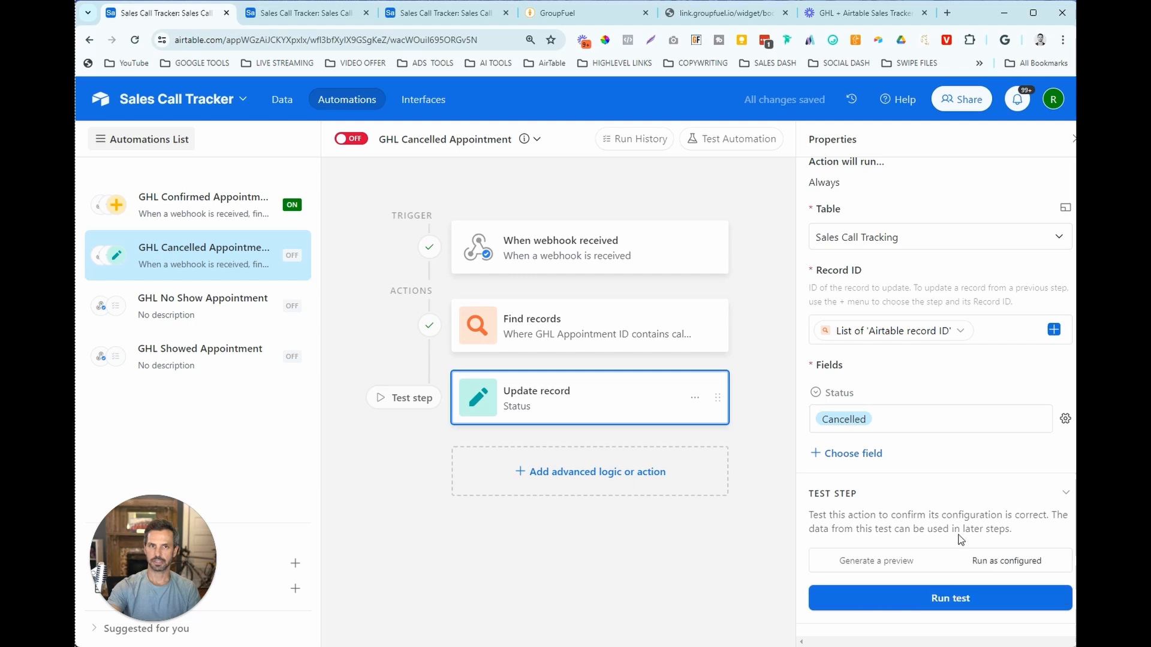
Test the Update record action as configured and compare the call's Status in the Sales Call Tracking grid before and after
{"action": "left_click", "coordinate": [325, 13]}
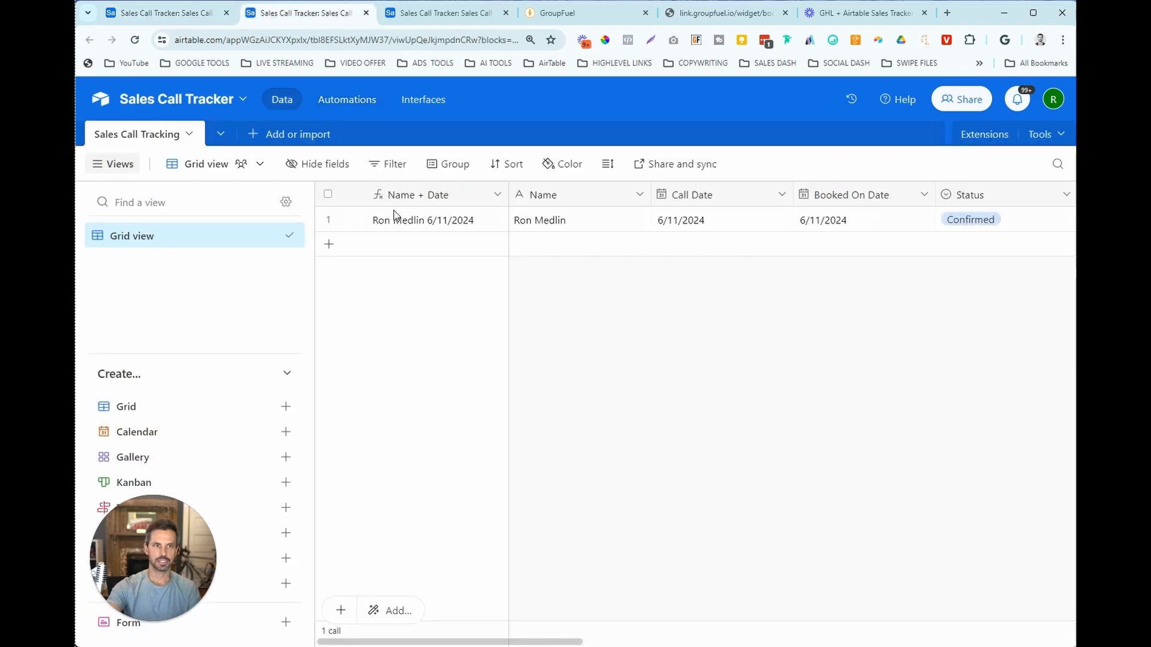
{"action": "left_click_drag", "start_coordinate": [562, 642], "coordinate": [595, 642]}
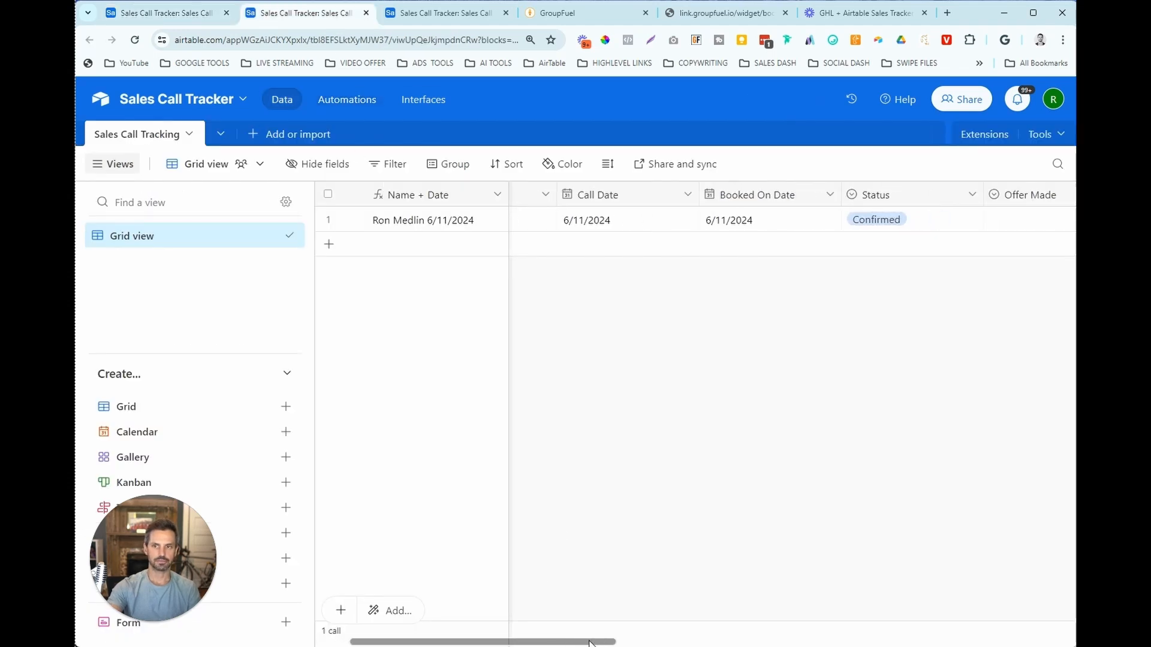
{"action": "left_click", "coordinate": [192, 12]}
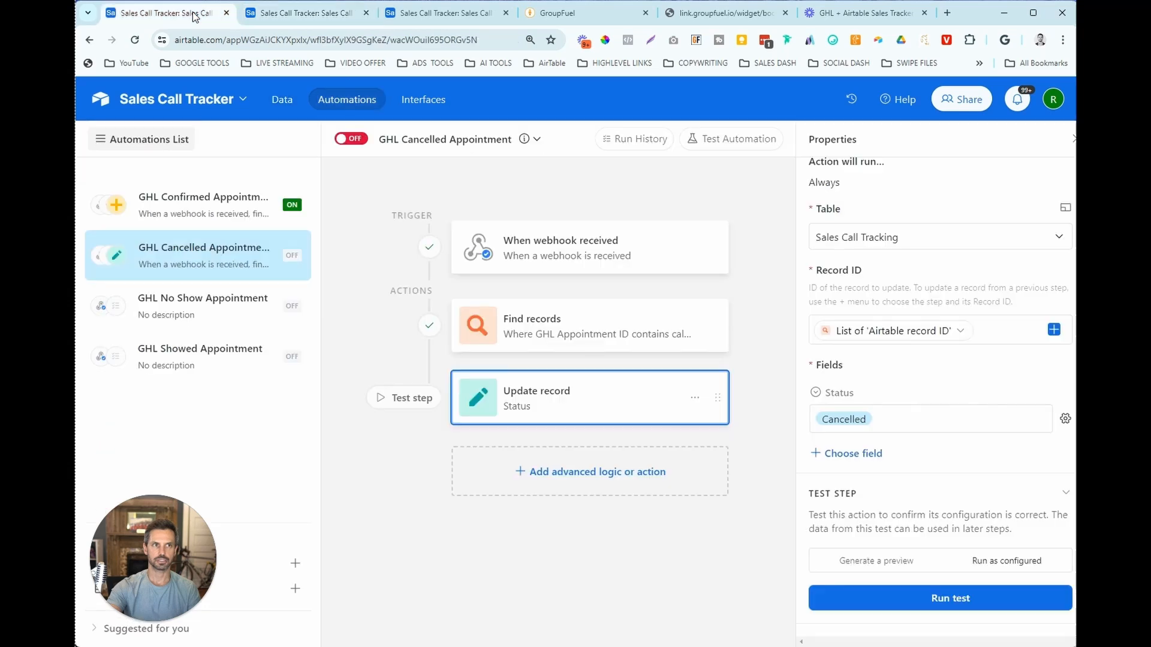
{"action": "left_click", "coordinate": [939, 600]}
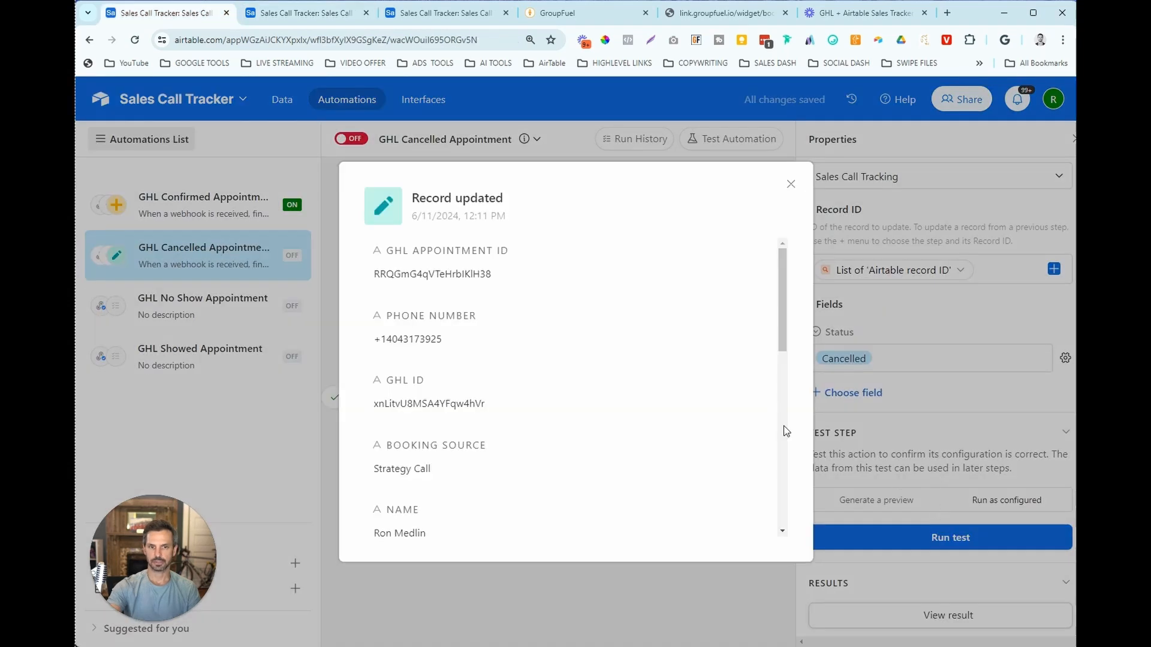
{"action": "left_click", "coordinate": [347, 23]}
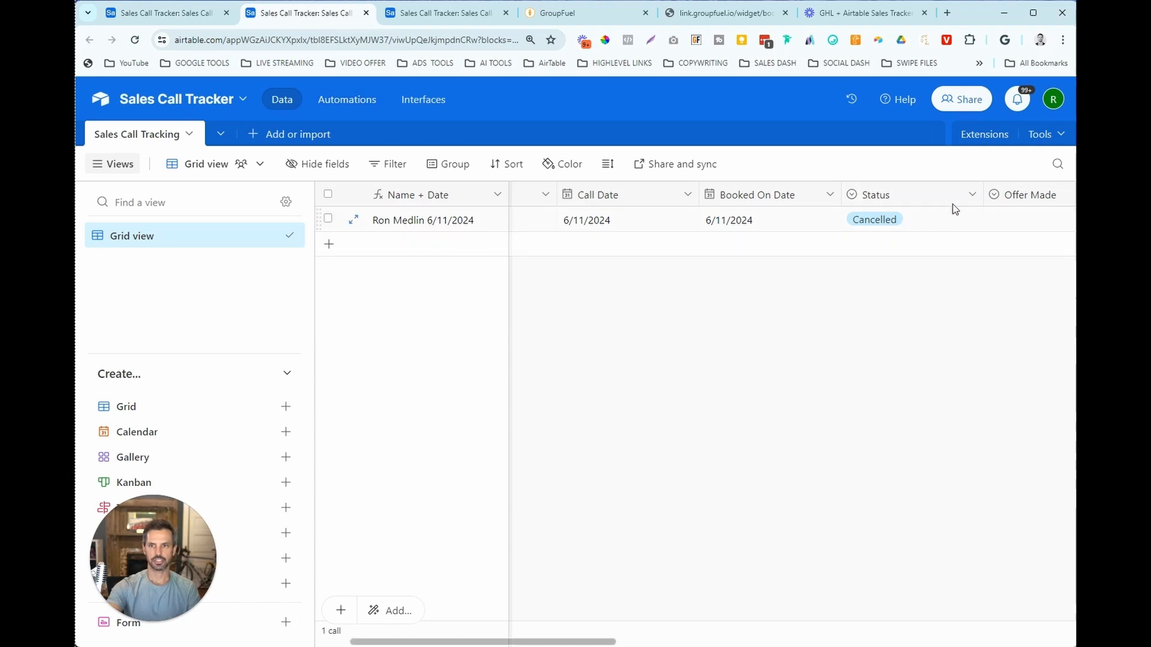
Recolor the Status field's options, making Cancelled pink and No Show yellow, and save the field
{"action": "left_click", "coordinate": [972, 197]}
{"action": "left_click", "coordinate": [773, 228]}
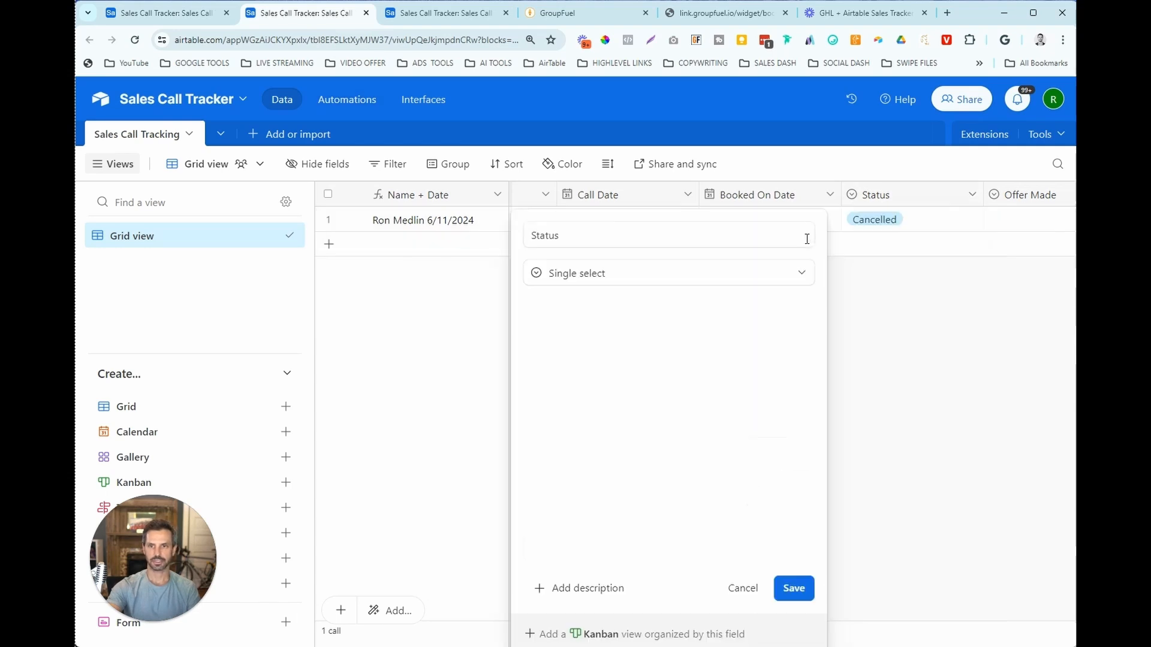
{"action": "double_click", "coordinate": [580, 413]}
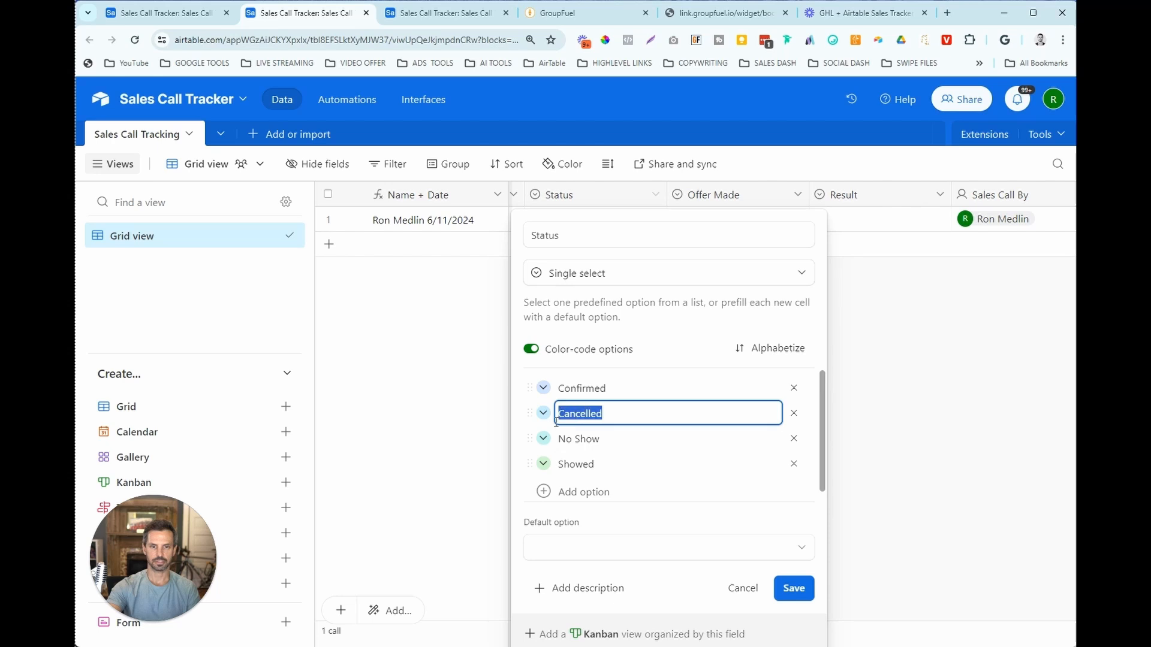
{"action": "left_click", "coordinate": [543, 413]}
{"action": "left_click", "coordinate": [787, 478]}
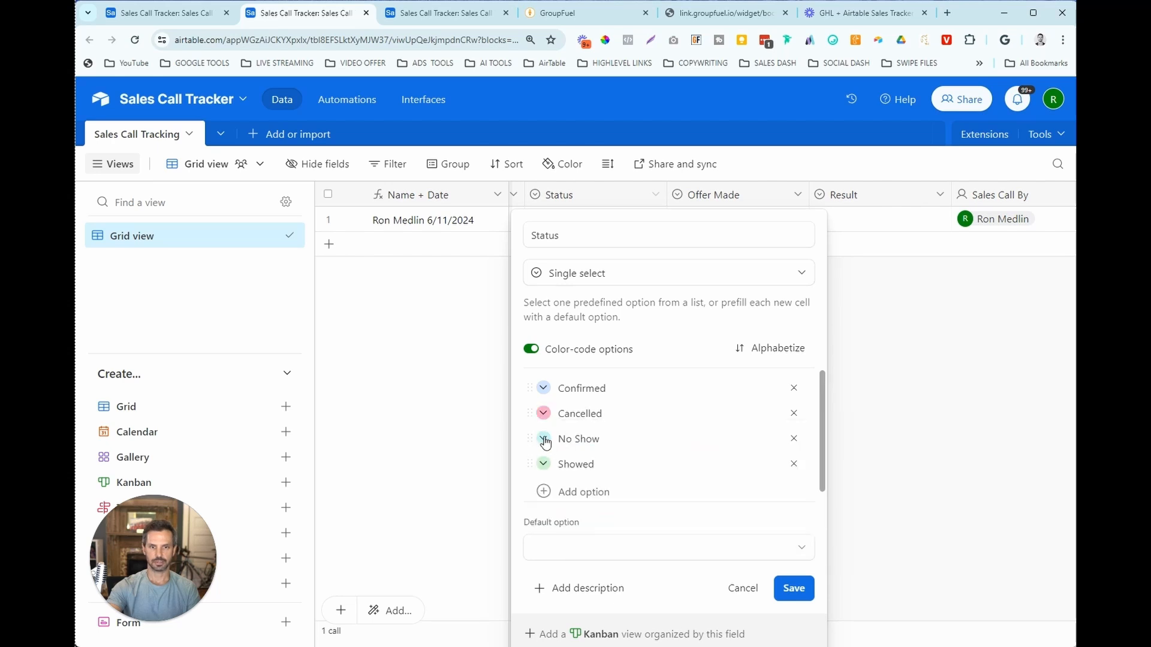
{"action": "left_click", "coordinate": [543, 438]}
{"action": "left_click", "coordinate": [749, 491]}
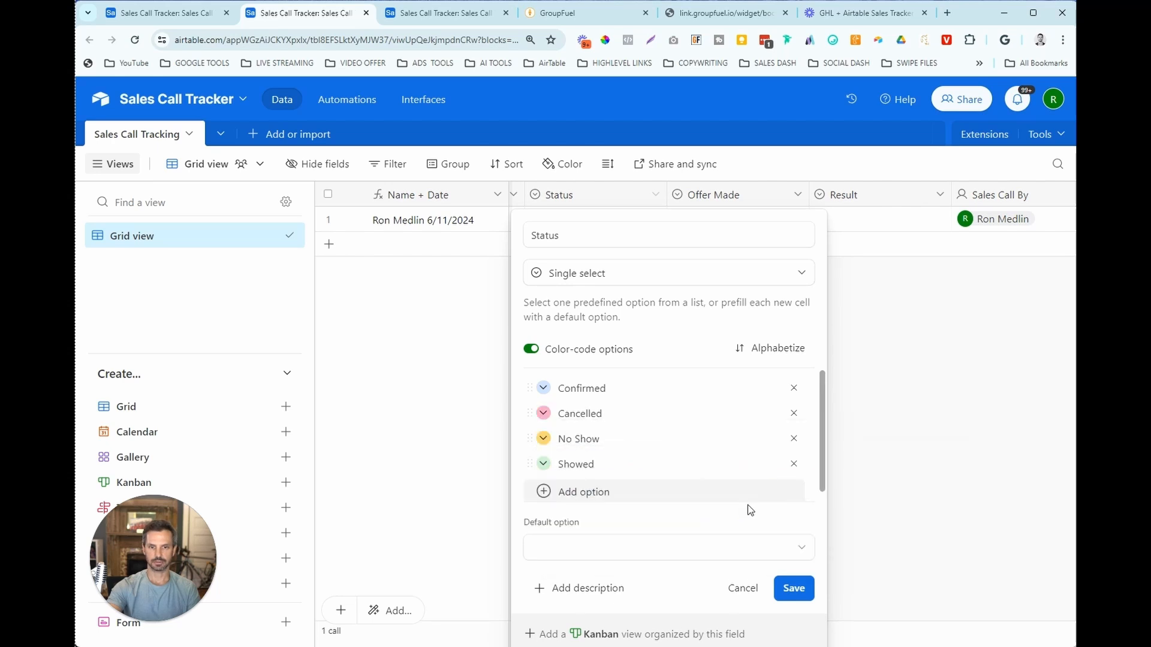
{"action": "left_click", "coordinate": [794, 588]}
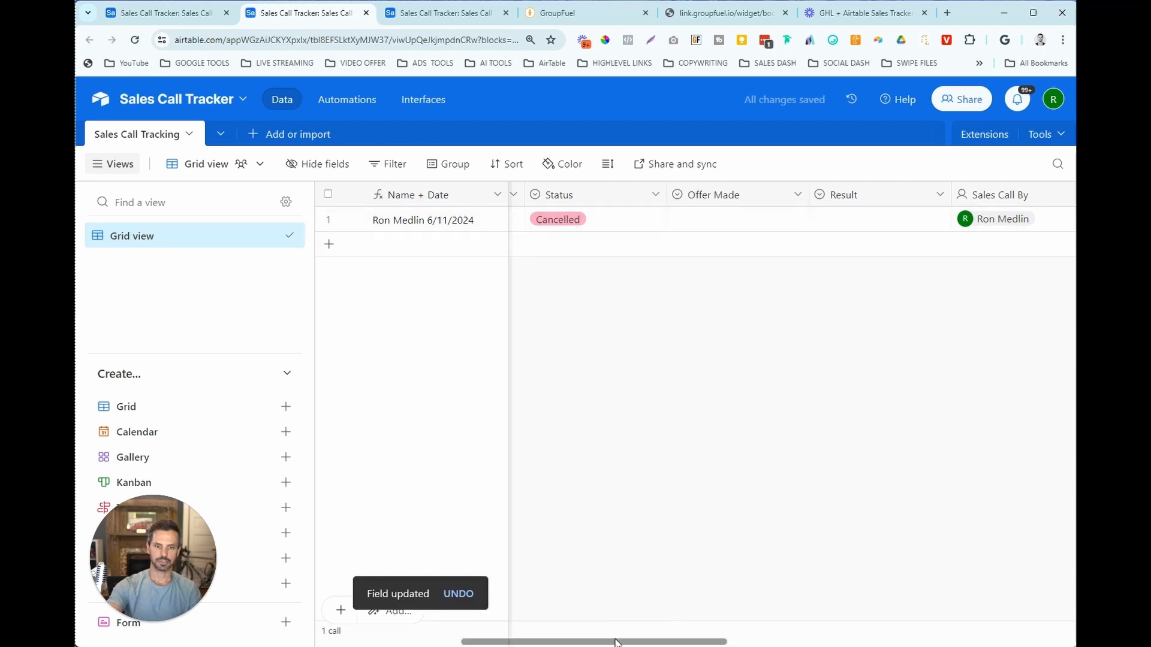
{"action": "scroll", "coordinate": [624, 545], "scroll_direction": "left", "scroll_amount": 5}
Return to the GHL Cancelled Appointment automation, dismiss the test result and turn the automation on
{"action": "left_click", "coordinate": [207, 14]}
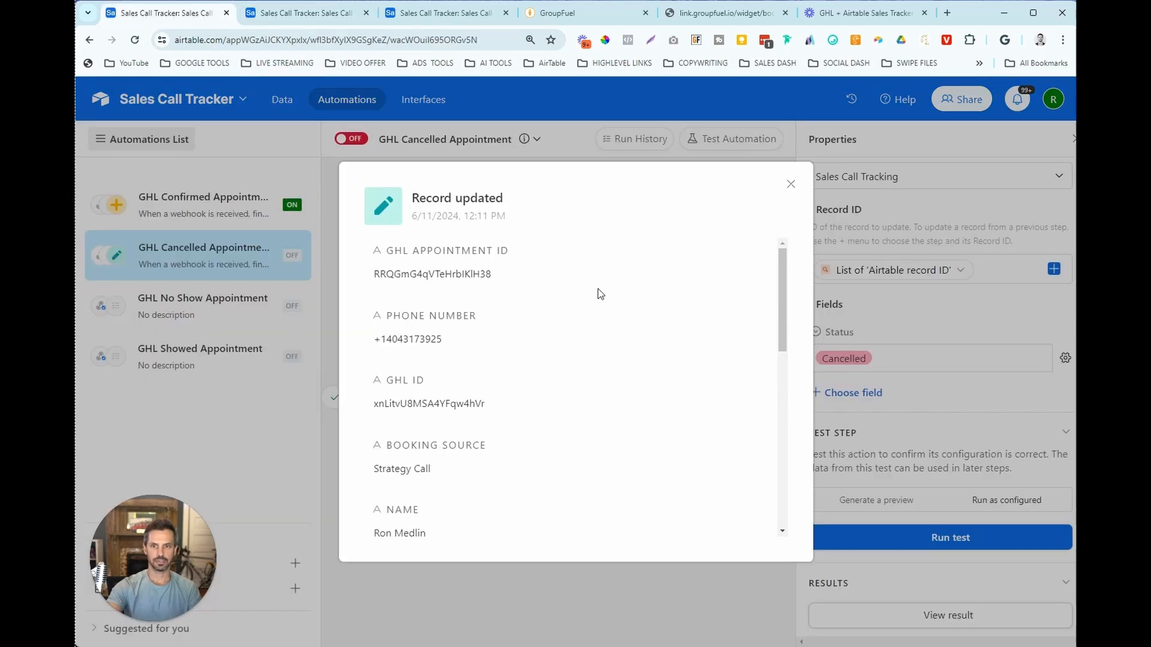
{"action": "left_click", "coordinate": [790, 184]}
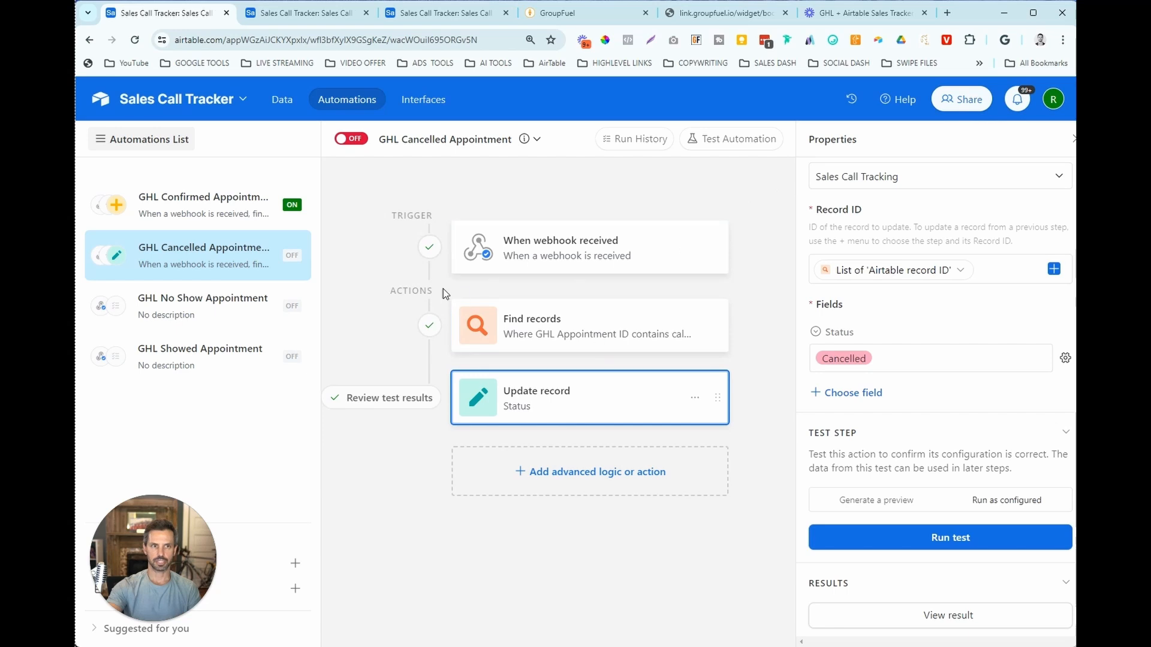
{"action": "left_click", "coordinate": [357, 139]}
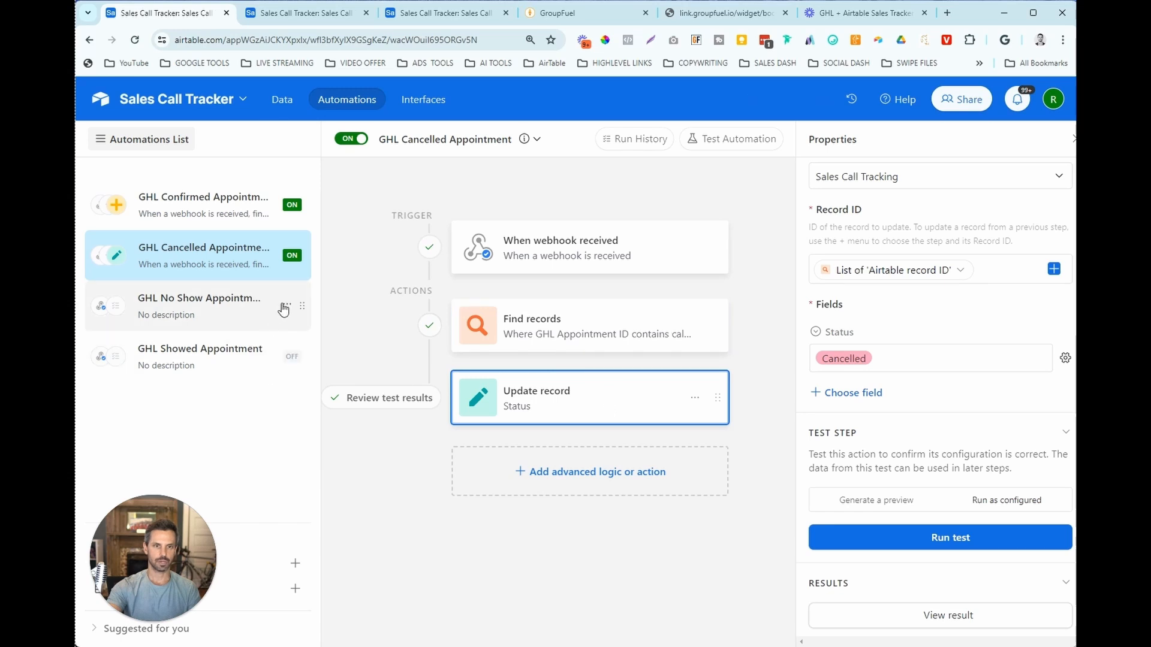
Copy the webhook URL of GHL No Show Appointment and duplicate the GHL Cancelled Appointment automation
{"action": "left_click", "coordinate": [221, 309]}
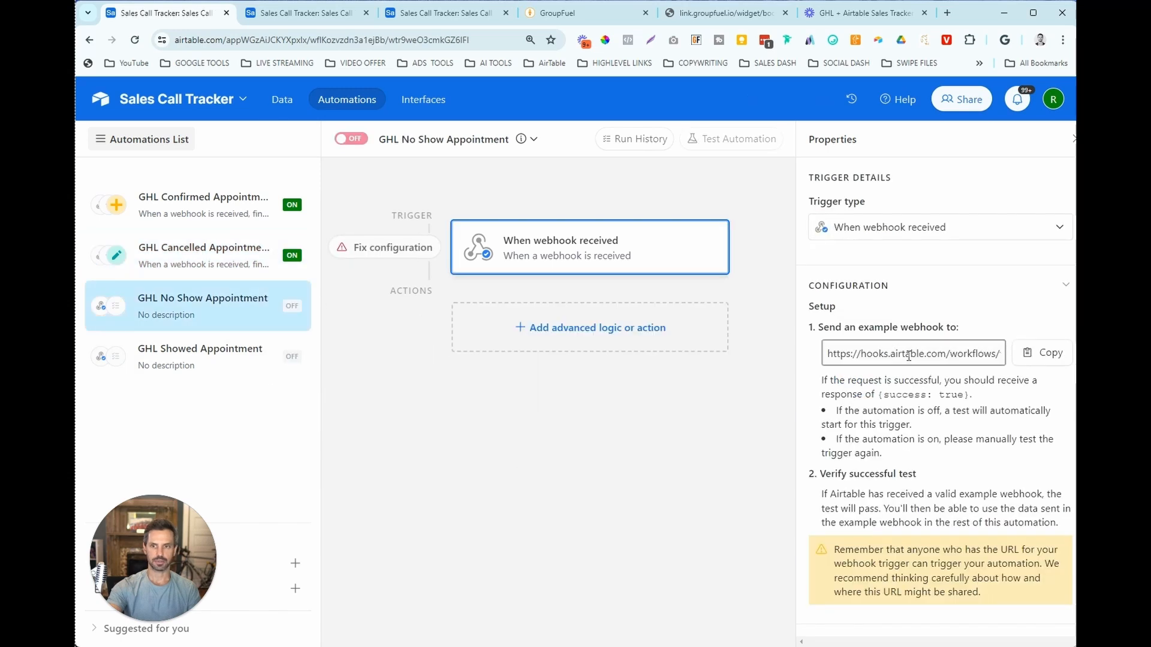
{"action": "left_click", "coordinate": [1042, 357]}
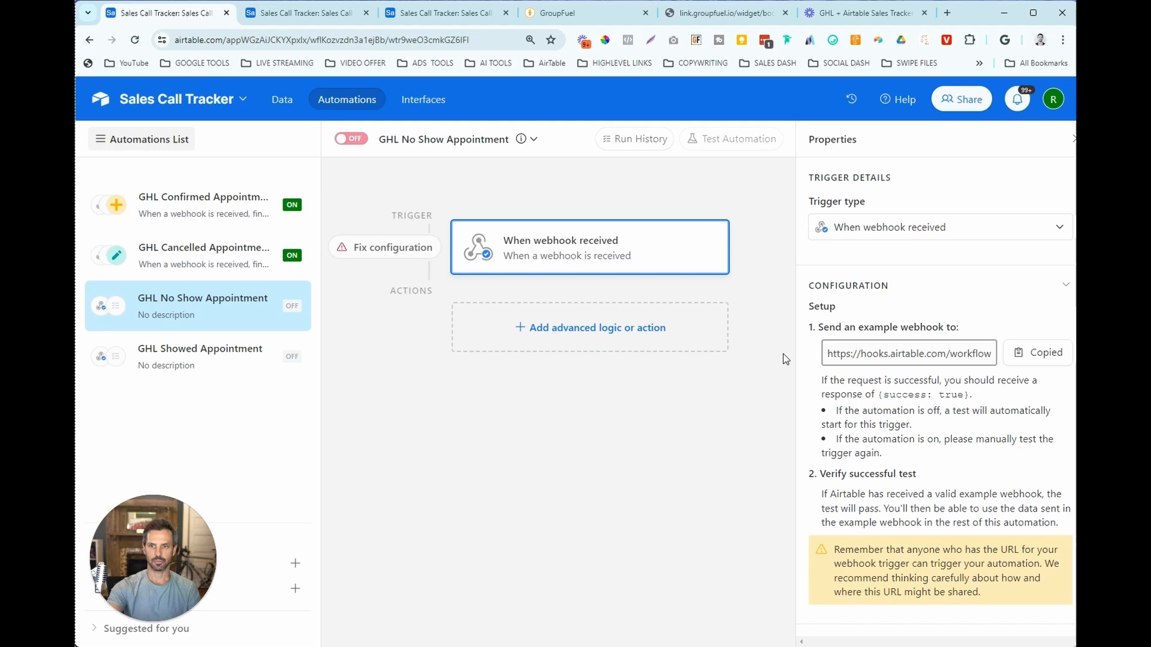
{"action": "left_click", "coordinate": [288, 257]}
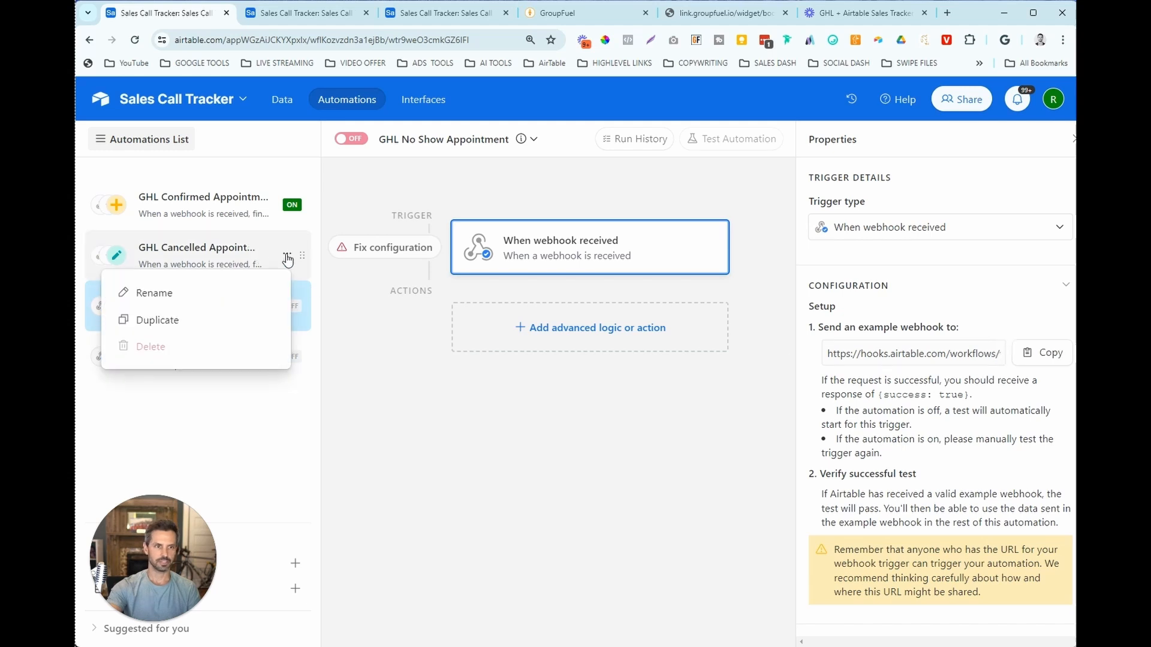
{"action": "left_click", "coordinate": [239, 324]}
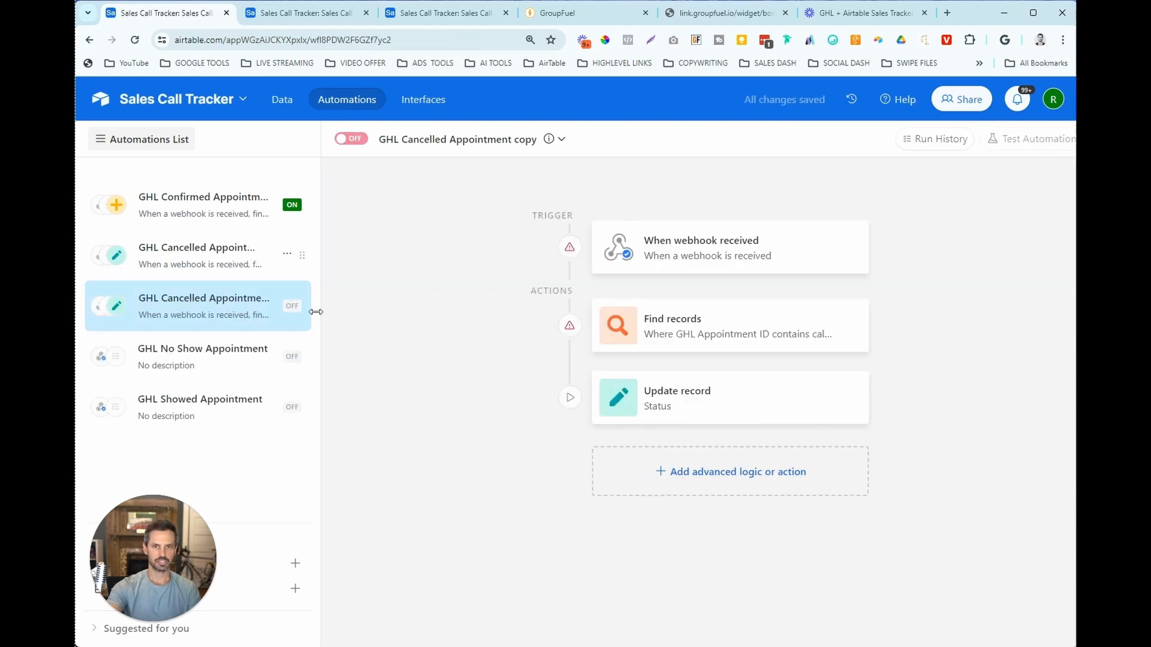
Rename the duplicated automation as GHL no show2 Appointment
{"action": "left_click", "coordinate": [527, 147]}
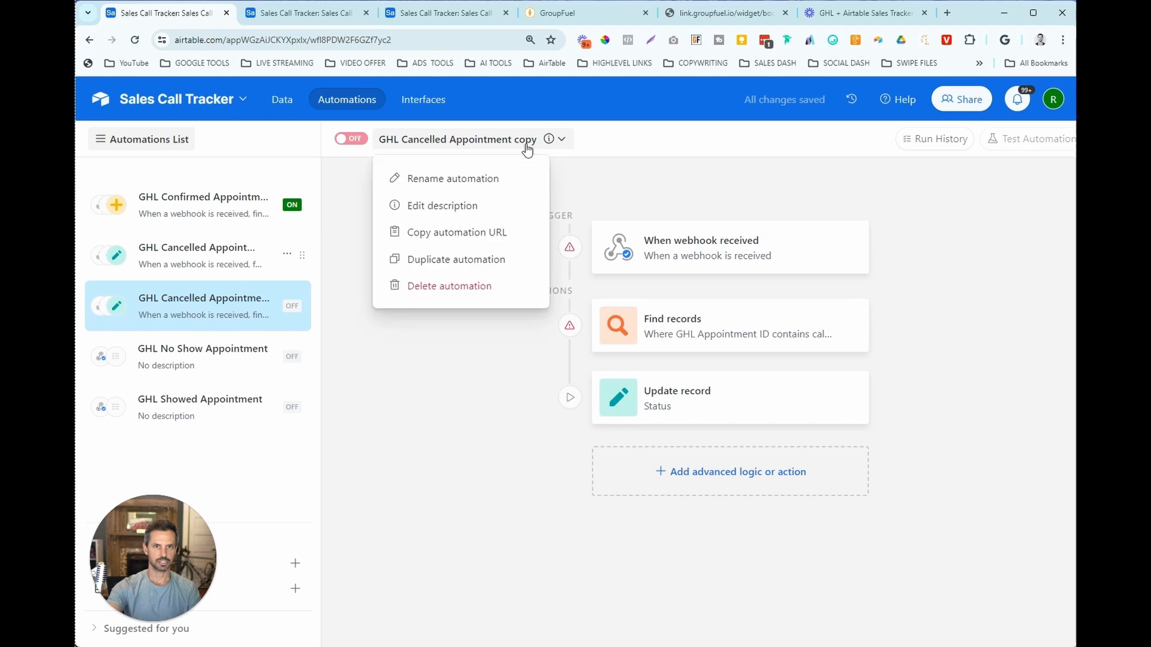
{"action": "double_click", "coordinate": [415, 139]}
{"action": "type", "text": "no show"}
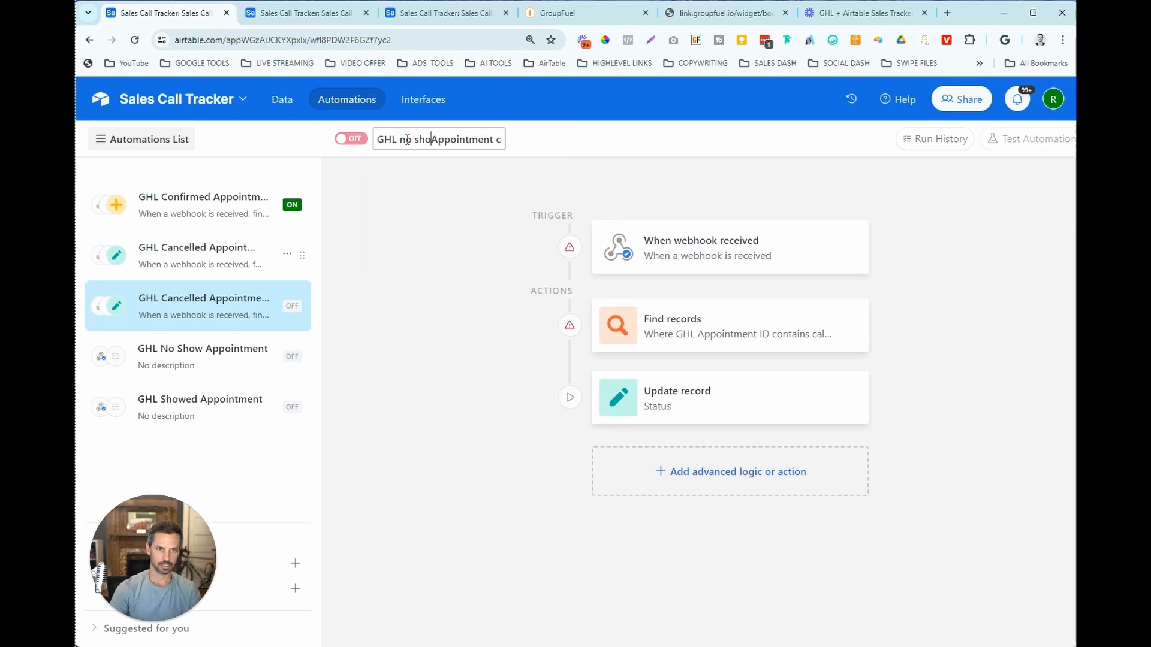
{"action": "left_click_drag", "start_coordinate": [438, 139], "coordinate": [510, 149]}
{"action": "left_click", "coordinate": [490, 140]}
{"action": "key", "text": "BackSpace"}
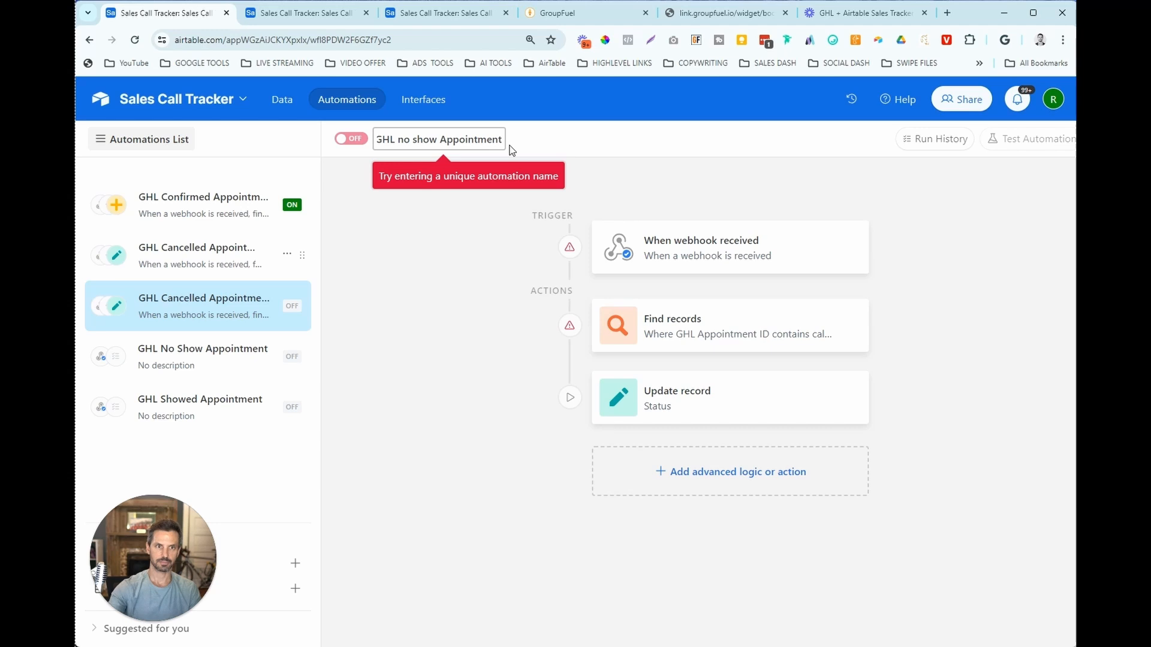
{"action": "left_click", "coordinate": [438, 139]}
{"action": "type", "text": "2"}
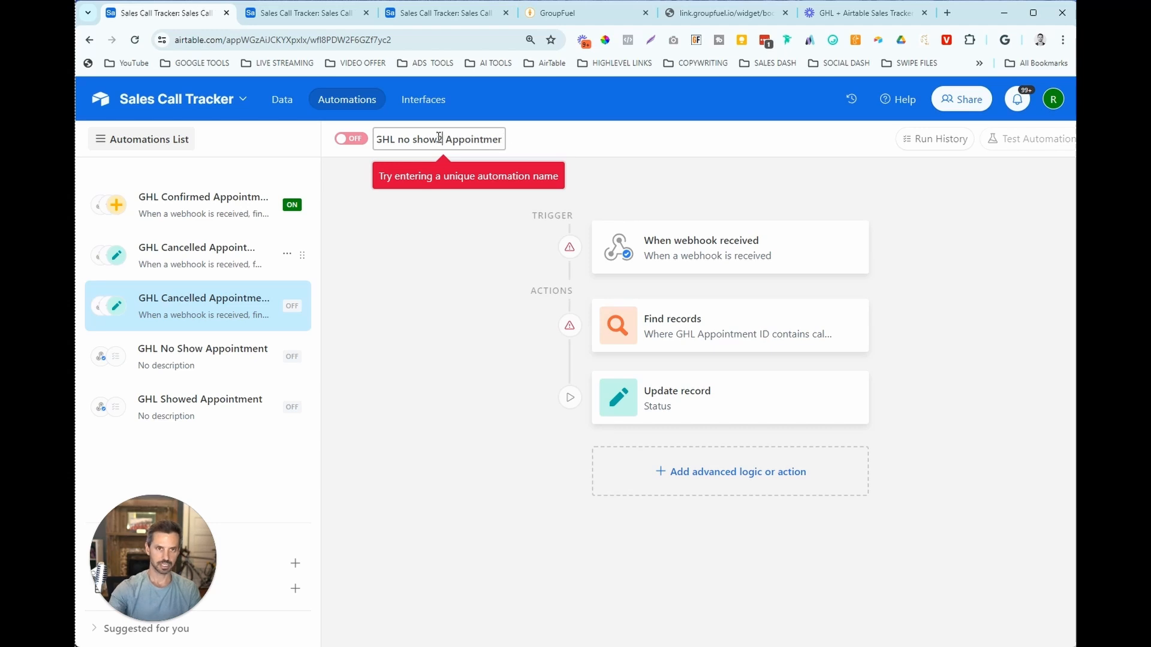
{"action": "left_click", "coordinate": [455, 233]}
Check the webhook URL in the GHL no show2 Appointment trigger and delete that automation
{"action": "left_click", "coordinate": [712, 235]}
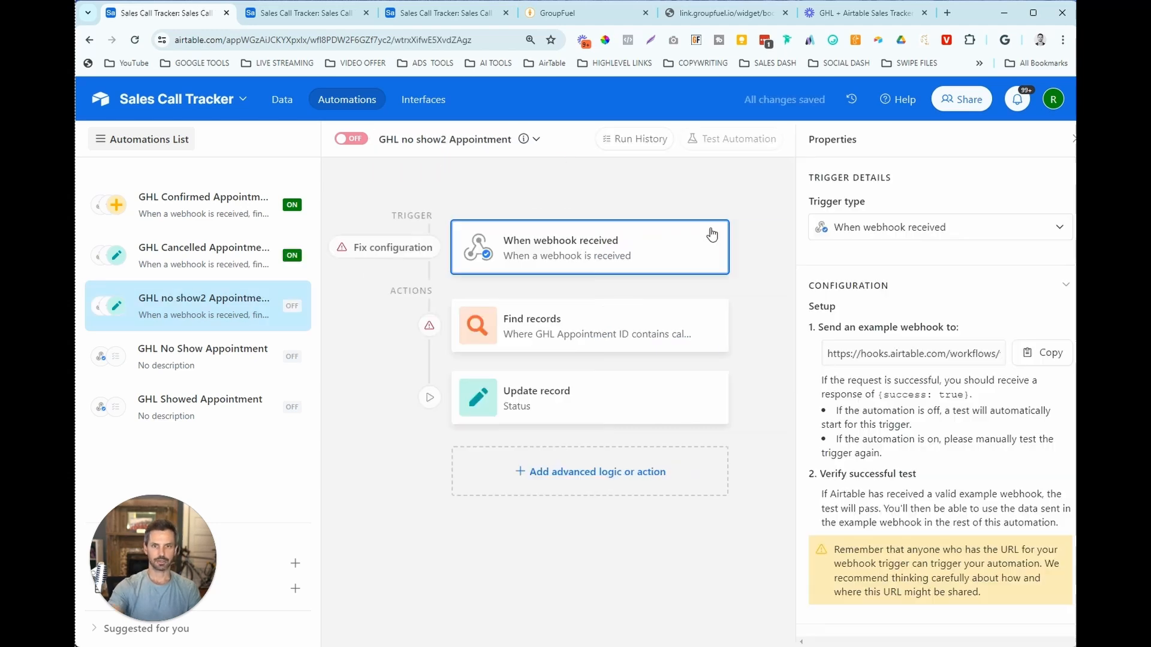
{"action": "left_click", "coordinate": [861, 358]}
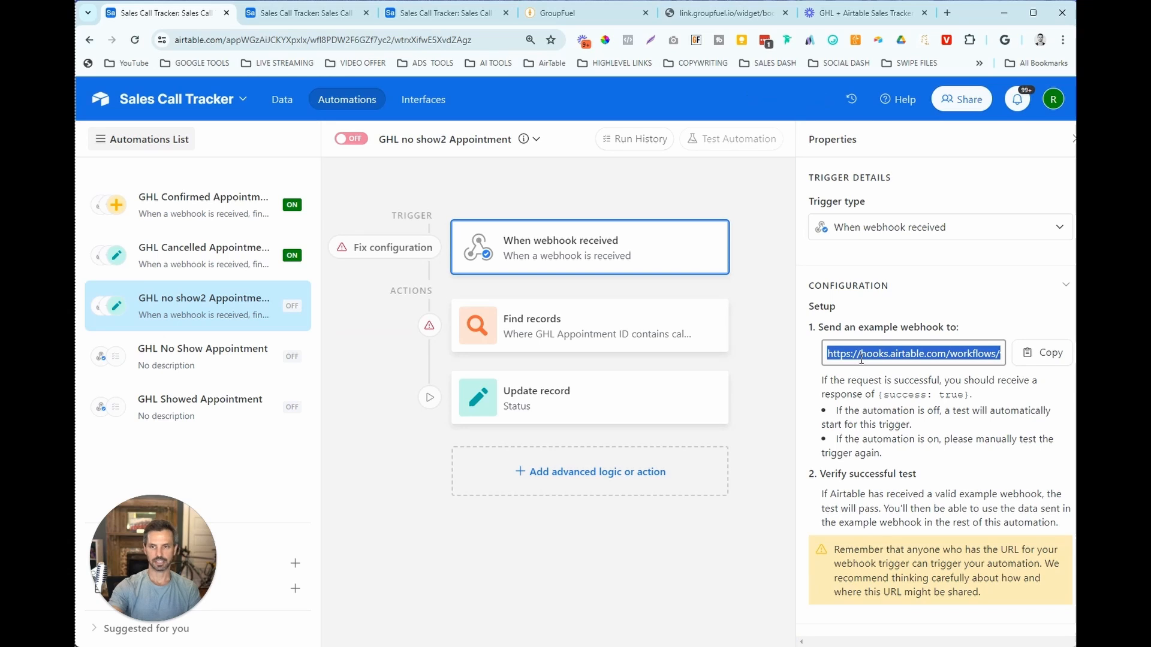
{"action": "left_click", "coordinate": [287, 304]}
{"action": "left_click", "coordinate": [221, 401]}
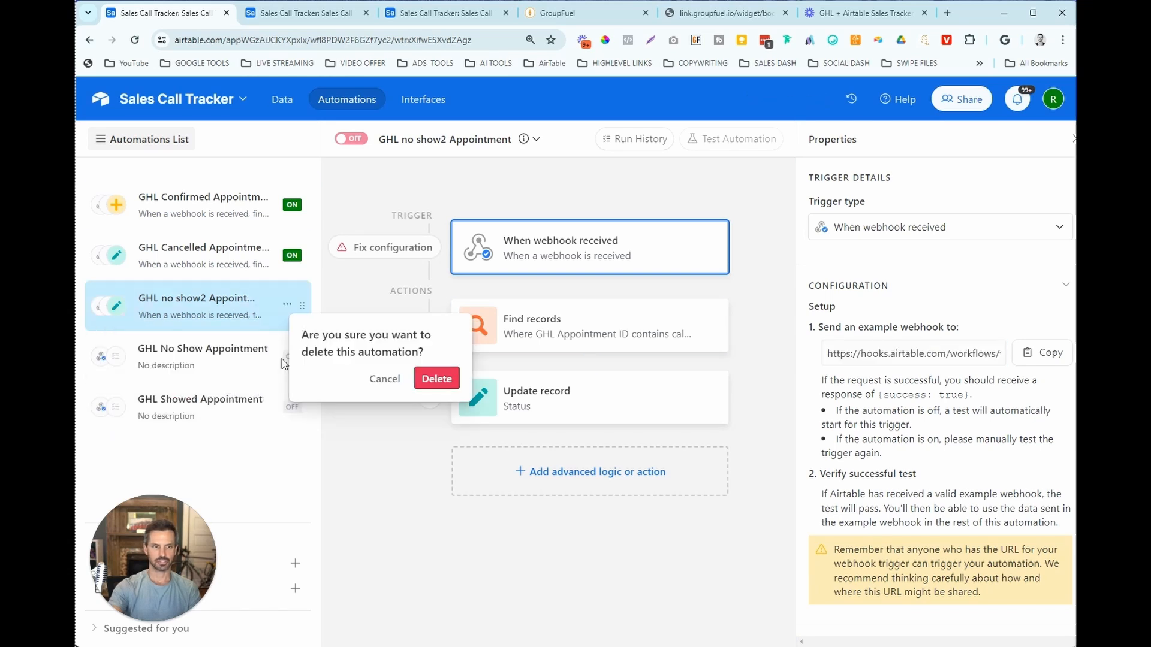
{"action": "left_click", "coordinate": [439, 378]}
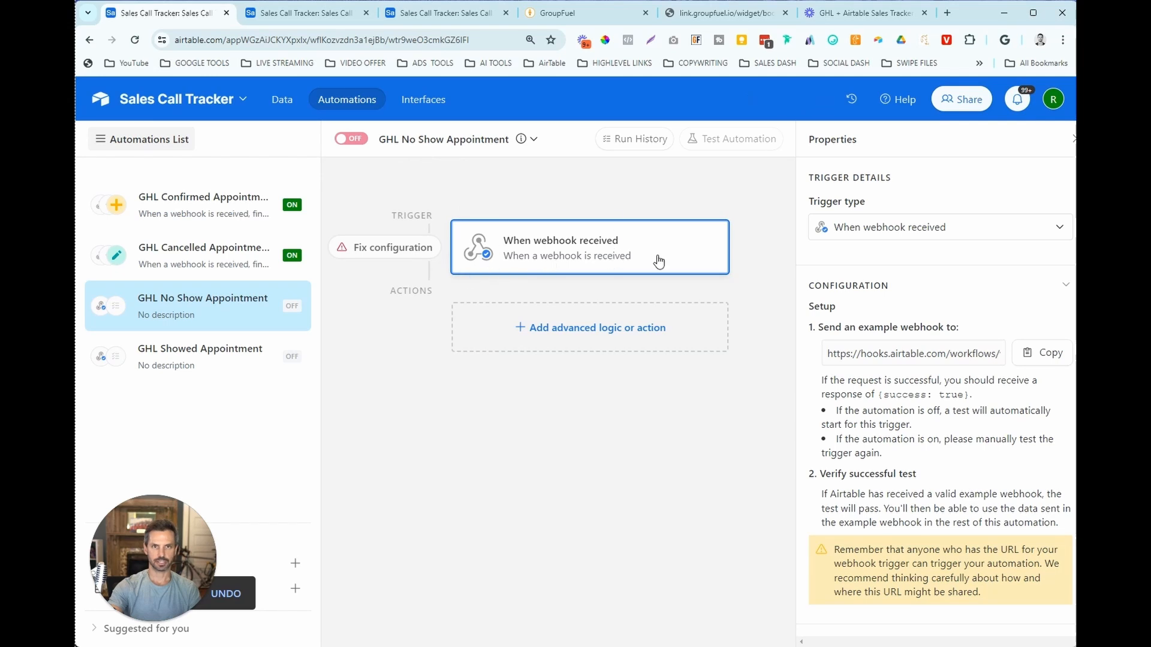
Switch to GroupFuel and set the status of the Jun 11, 2024 Strategy Call appointment to No Show
{"action": "left_click", "coordinate": [603, 20]}
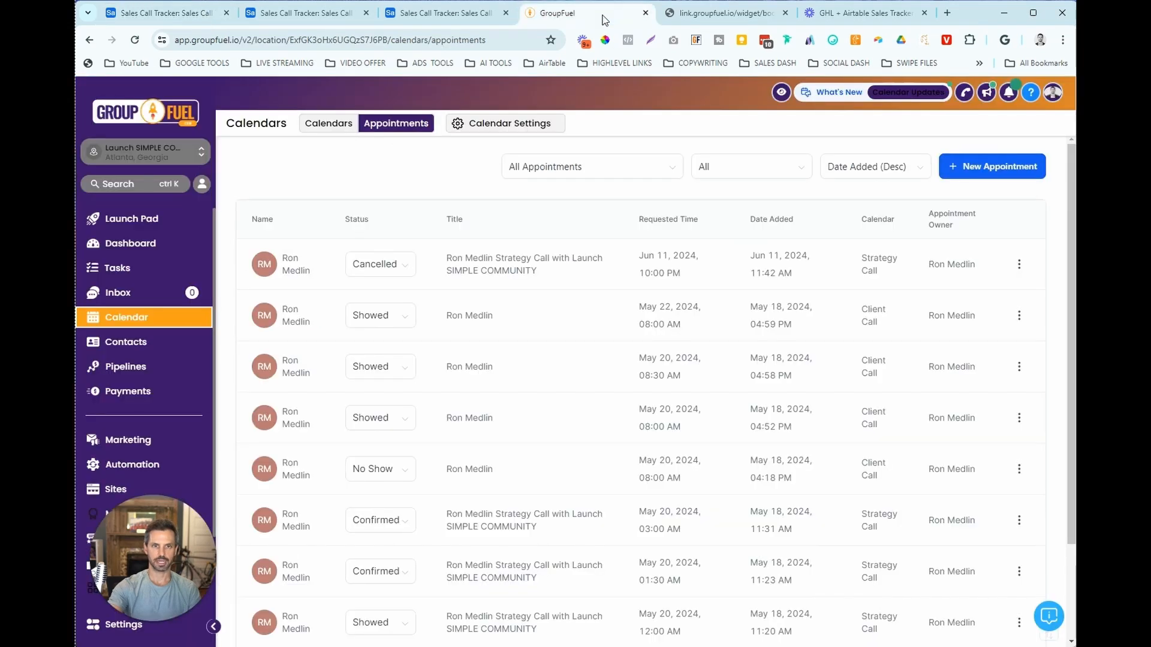
{"action": "left_click", "coordinate": [399, 266]}
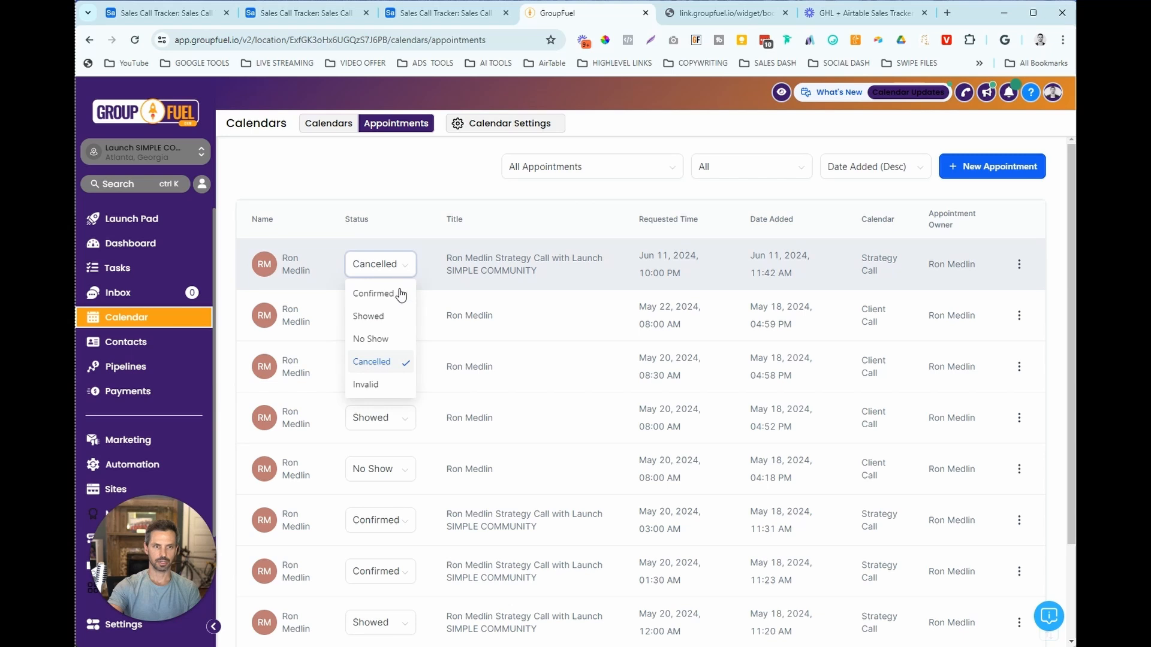
{"action": "left_click", "coordinate": [385, 341]}
{"action": "key", "text": "Return"}
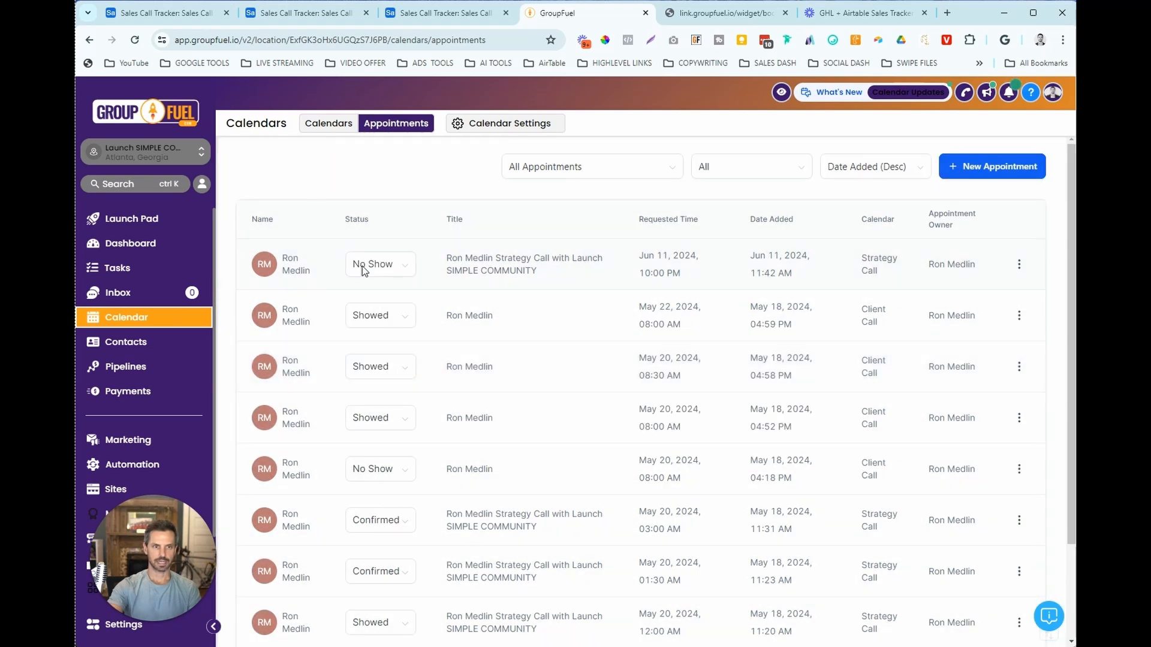
Switch back to Airtable and test the webhook trigger of the GHL No Show Appointment automation
{"action": "left_click", "coordinate": [187, 23]}
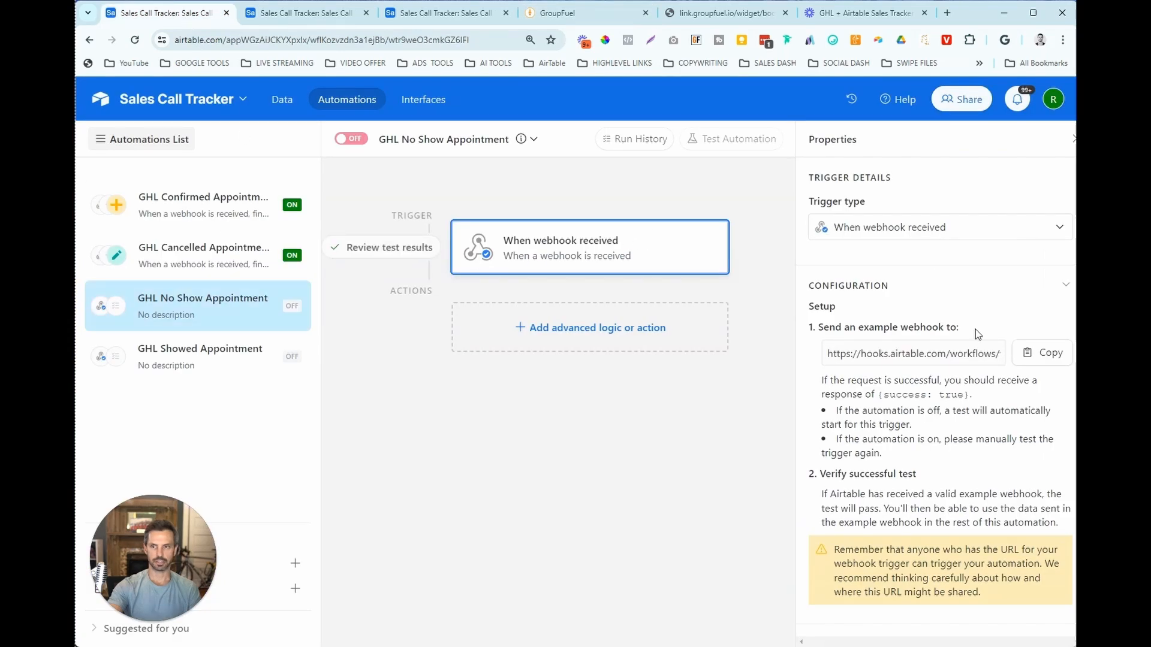
{"action": "scroll", "coordinate": [977, 330], "scroll_direction": "down", "scroll_amount": 5}
{"action": "left_click", "coordinate": [1026, 523]}
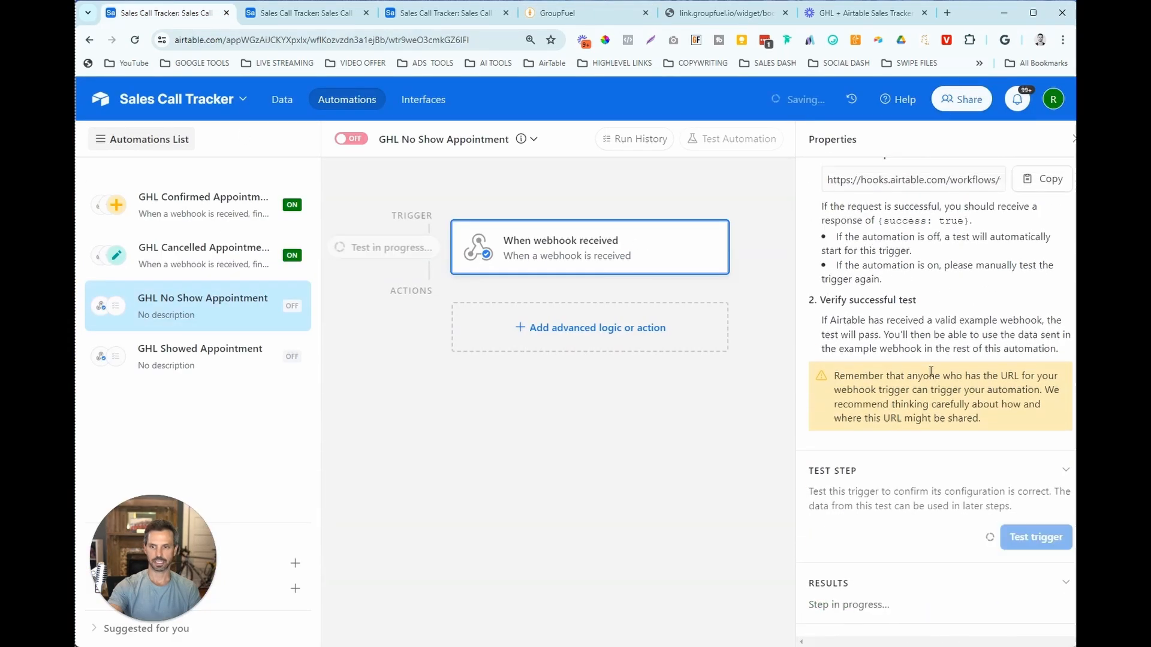
{"action": "scroll", "coordinate": [863, 563], "scroll_direction": "down", "scroll_amount": 1}
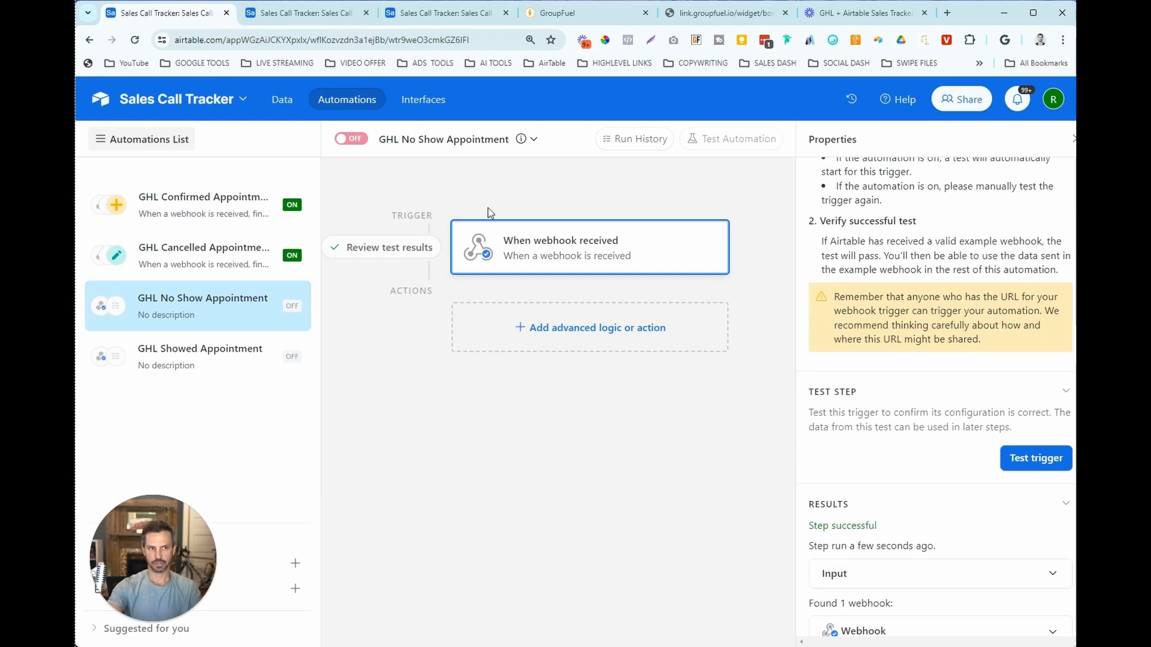
Add a Find records action that searches the Sales Call Tracking table based on a condition
{"action": "left_click", "coordinate": [586, 336]}
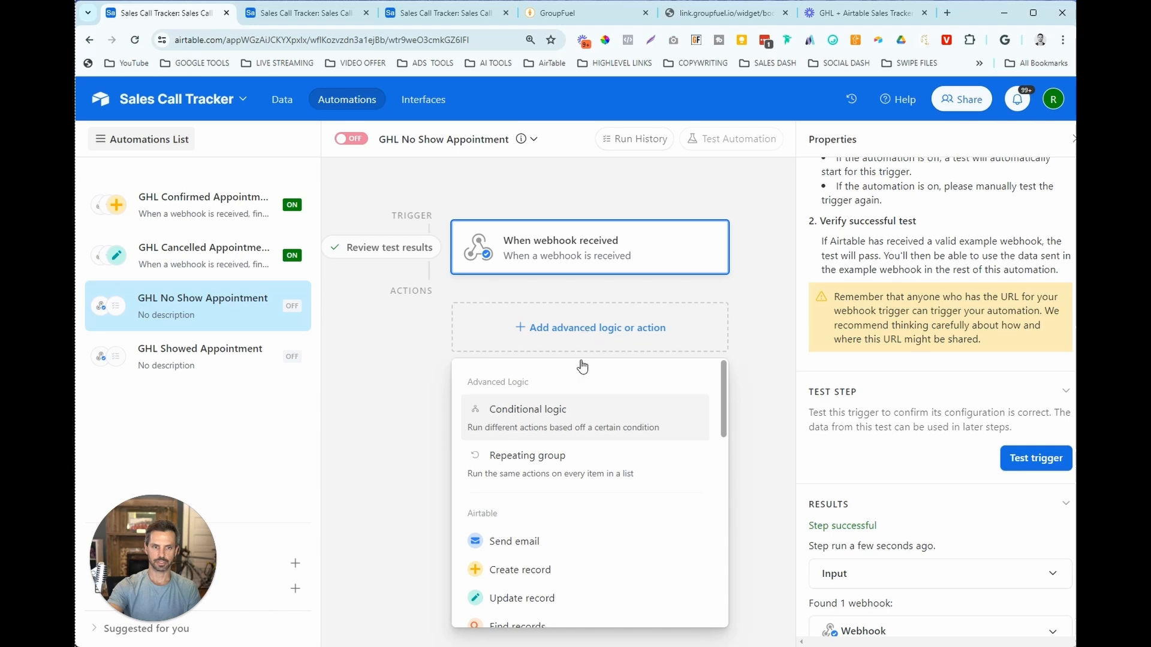
{"action": "scroll", "coordinate": [539, 540], "scroll_direction": "down", "scroll_amount": 2}
{"action": "left_click", "coordinate": [548, 559]}
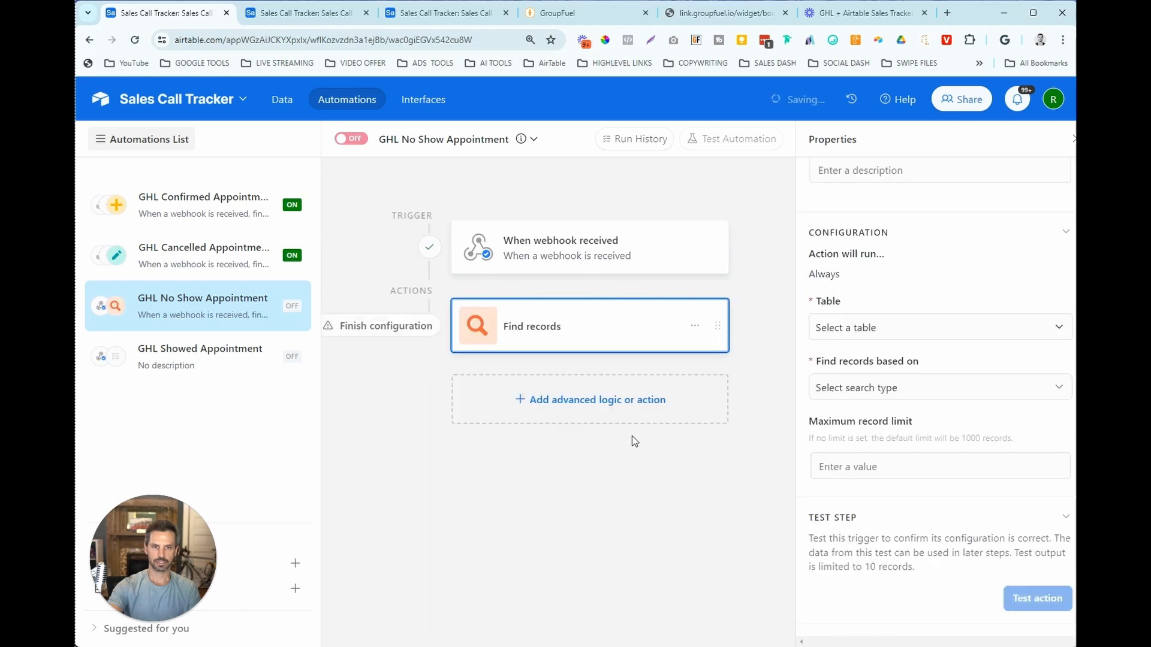
{"action": "left_click", "coordinate": [878, 338]}
{"action": "left_click", "coordinate": [862, 384]}
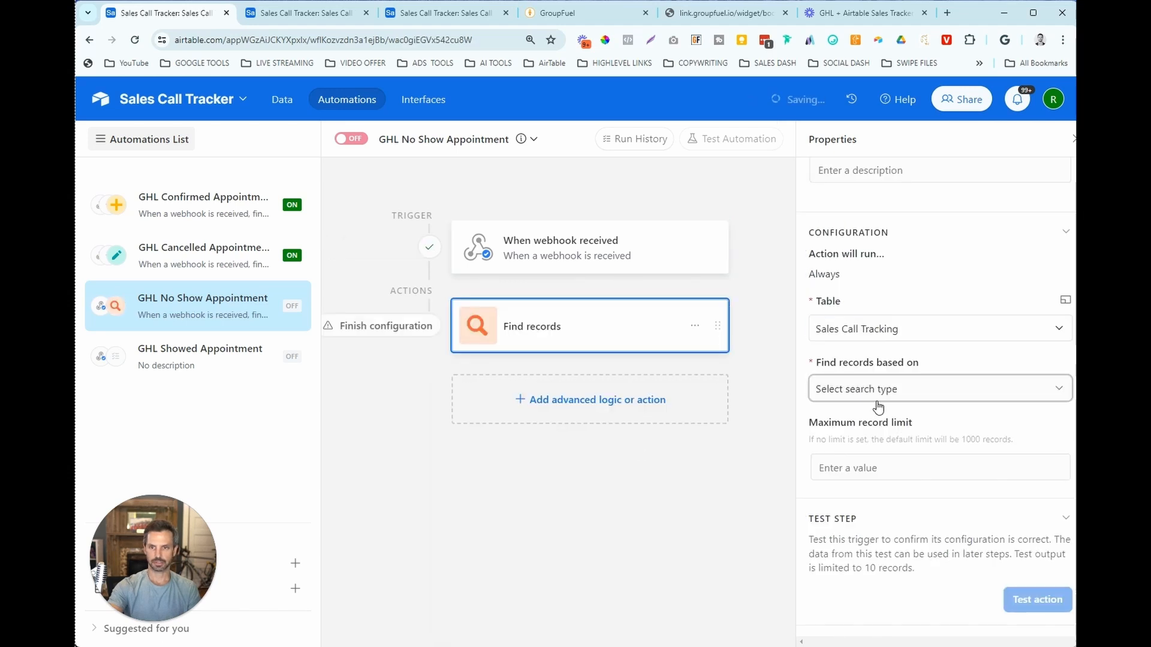
{"action": "left_click", "coordinate": [882, 397]}
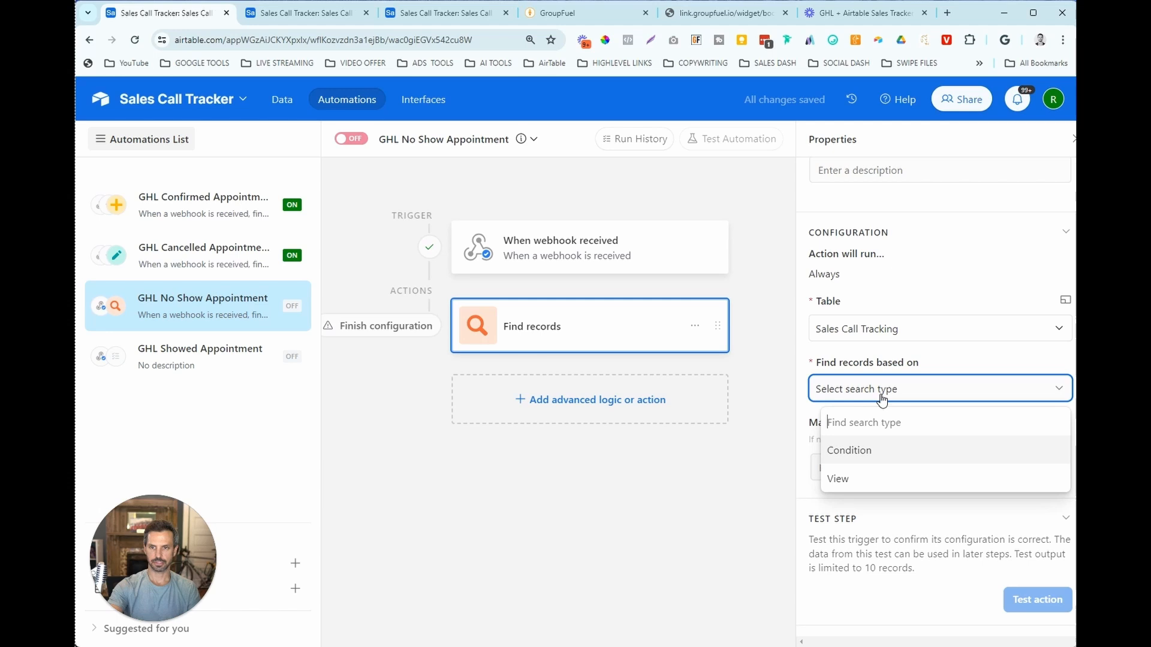
{"action": "left_click", "coordinate": [863, 451]}
Add a search condition on the GHL Appointment ID field using the contains operator
{"action": "left_click", "coordinate": [854, 451]}
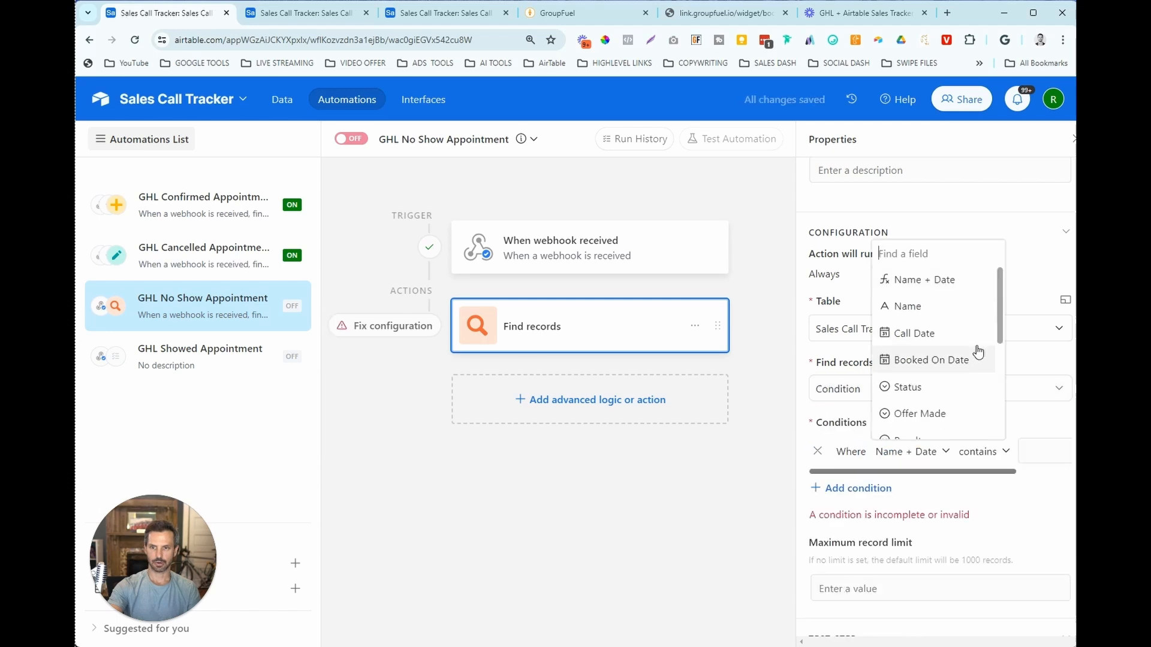
{"action": "scroll", "coordinate": [978, 353], "scroll_direction": "down", "scroll_amount": 3}
{"action": "left_click", "coordinate": [959, 413]}
{"action": "left_click_drag", "start_coordinate": [971, 471], "coordinate": [1064, 484]}
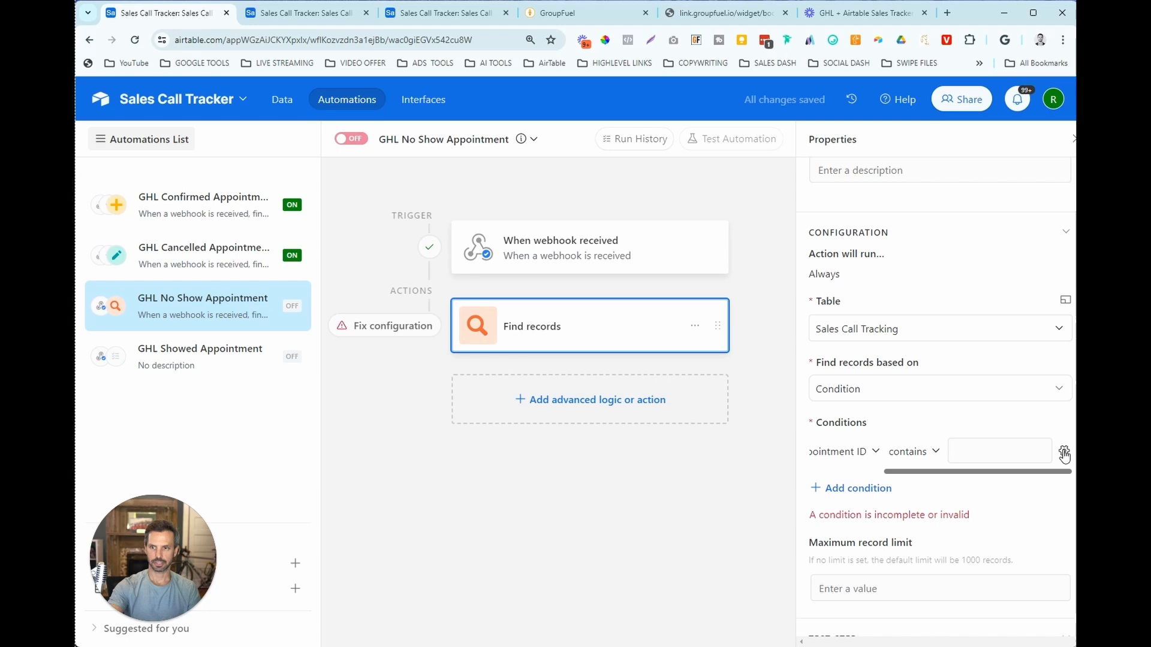
Make the condition's value dynamic and fill it with the calendar appointmentId from the webhook body
{"action": "left_click", "coordinate": [1064, 452]}
{"action": "left_click", "coordinate": [907, 561]}
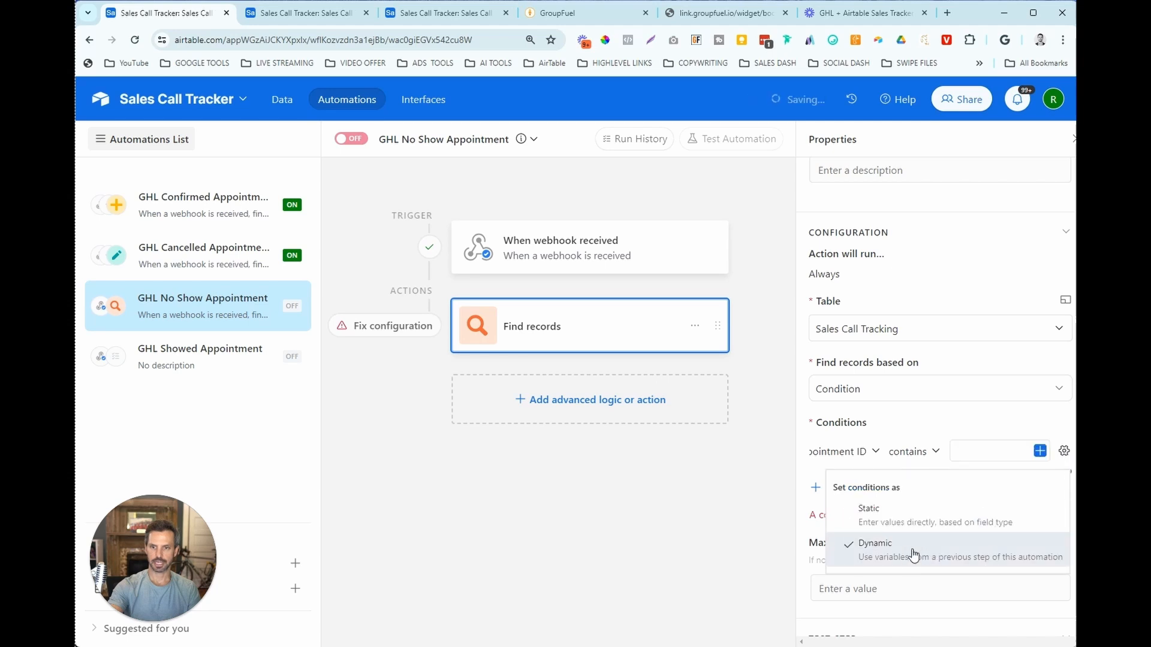
{"action": "left_click", "coordinate": [1039, 452]}
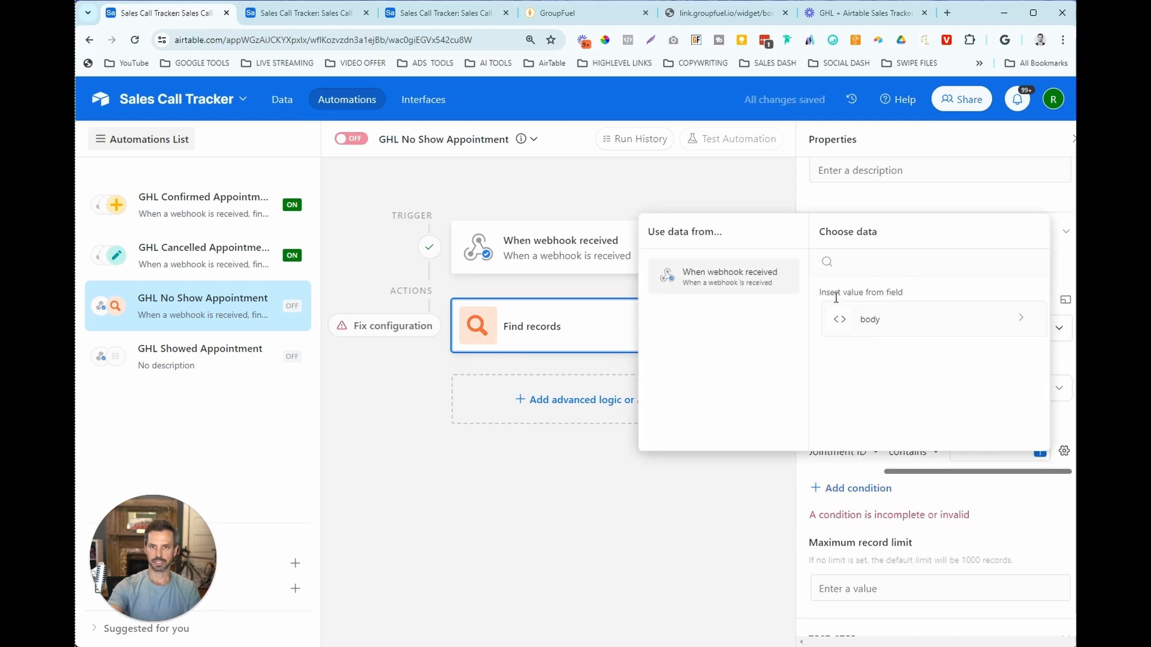
{"action": "left_click", "coordinate": [929, 324]}
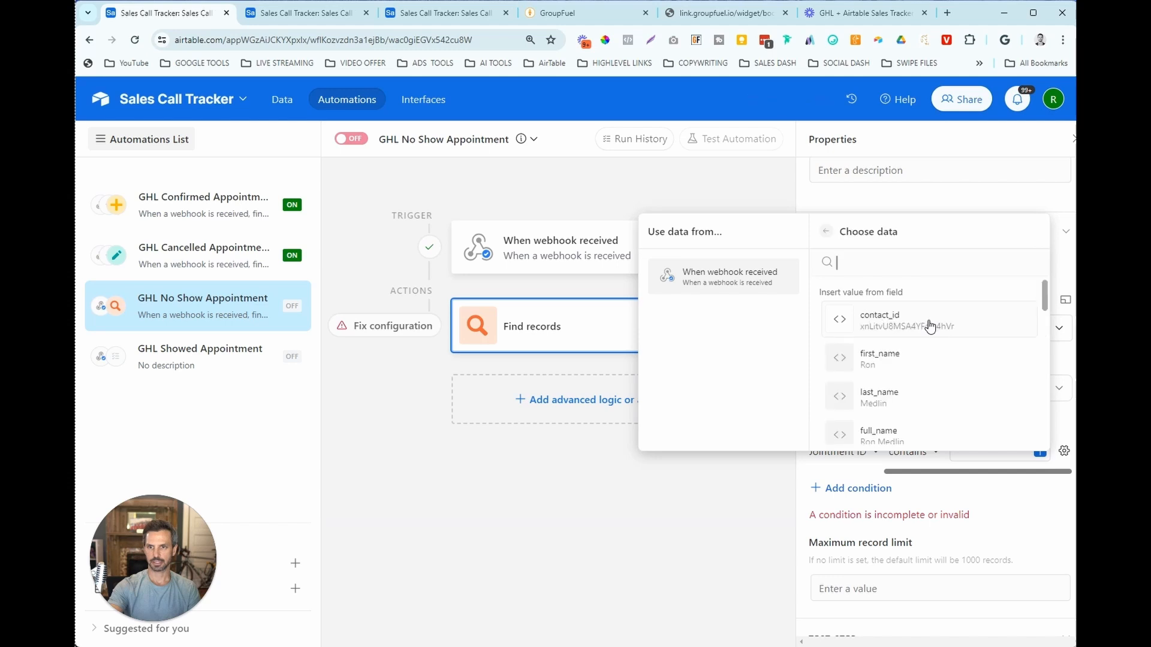
{"action": "left_click_drag", "start_coordinate": [1037, 297], "coordinate": [1011, 408]}
{"action": "left_click", "coordinate": [1011, 408]}
{"action": "scroll", "coordinate": [987, 347], "scroll_direction": "down", "scroll_amount": 3}
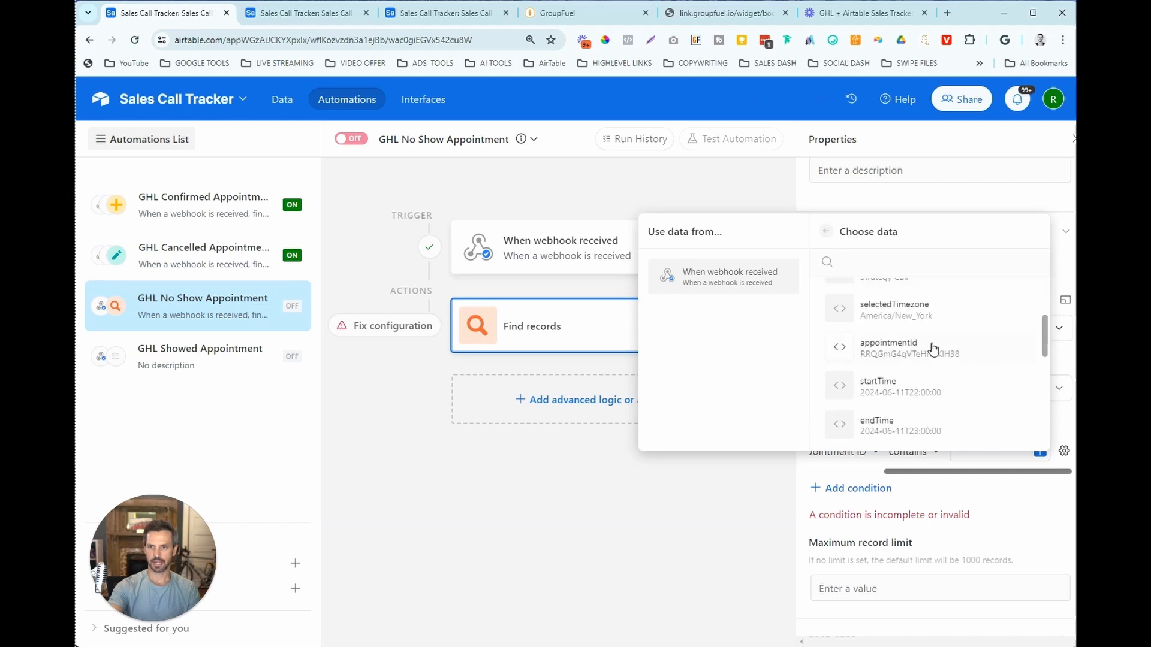
{"action": "left_click", "coordinate": [932, 344]}
Test the Find records action, then close its results
{"action": "scroll", "coordinate": [935, 414], "scroll_direction": "down", "scroll_amount": 2}
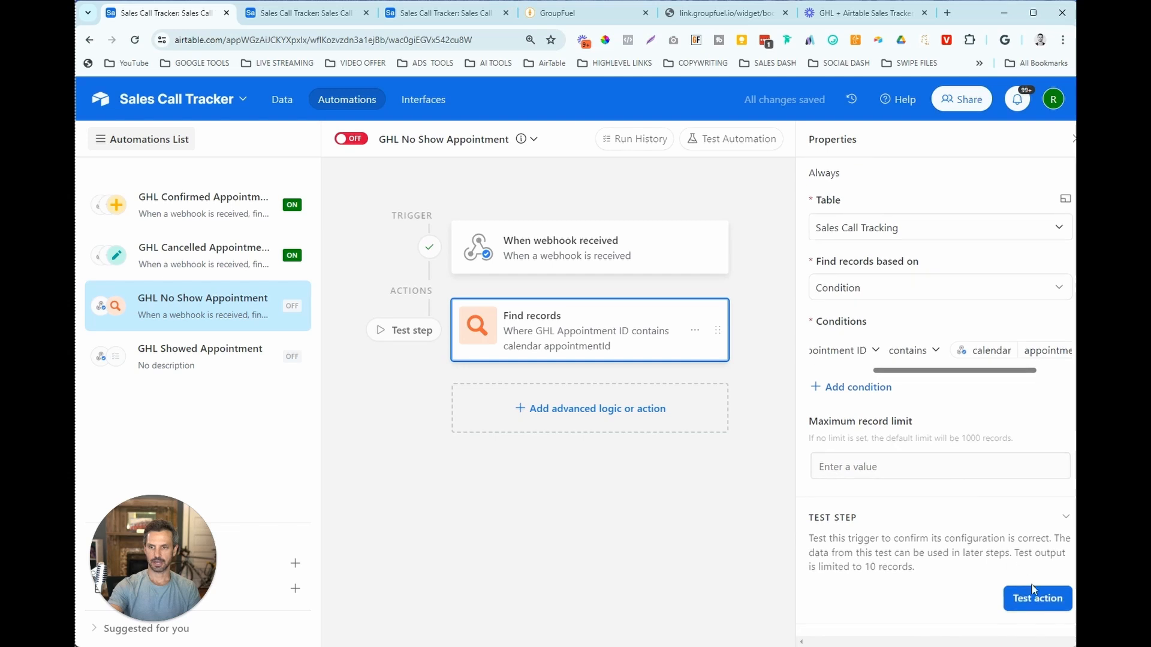
{"action": "left_click", "coordinate": [1037, 599]}
{"action": "scroll", "coordinate": [933, 398], "scroll_direction": "down", "scroll_amount": 1}
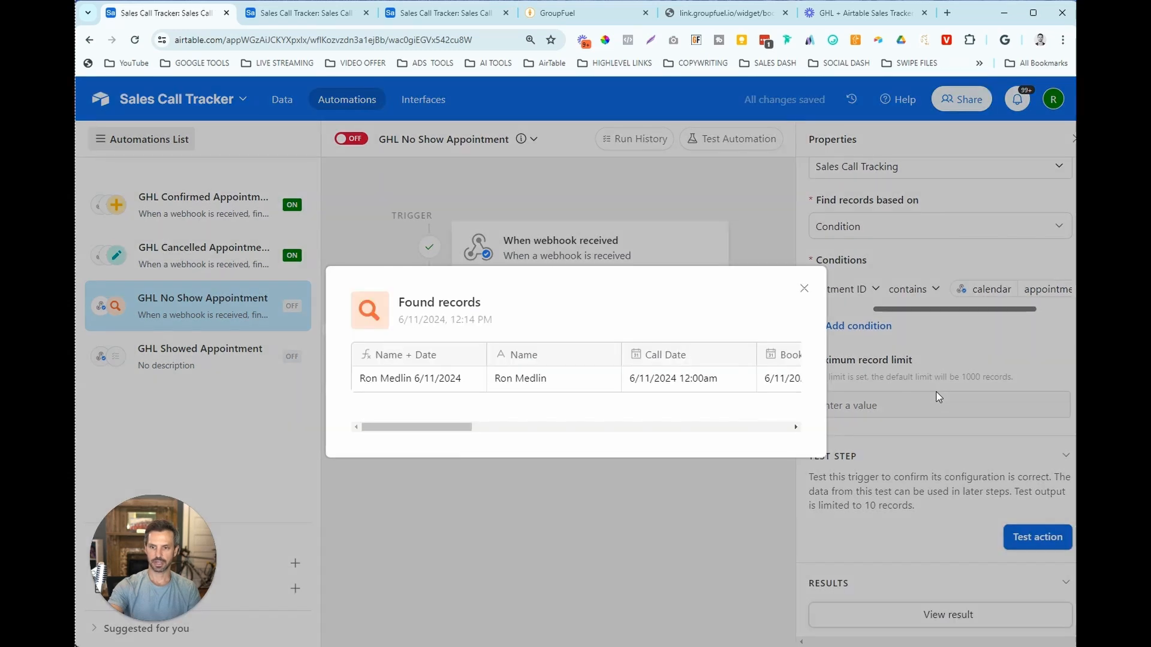
{"action": "left_click", "coordinate": [804, 288]}
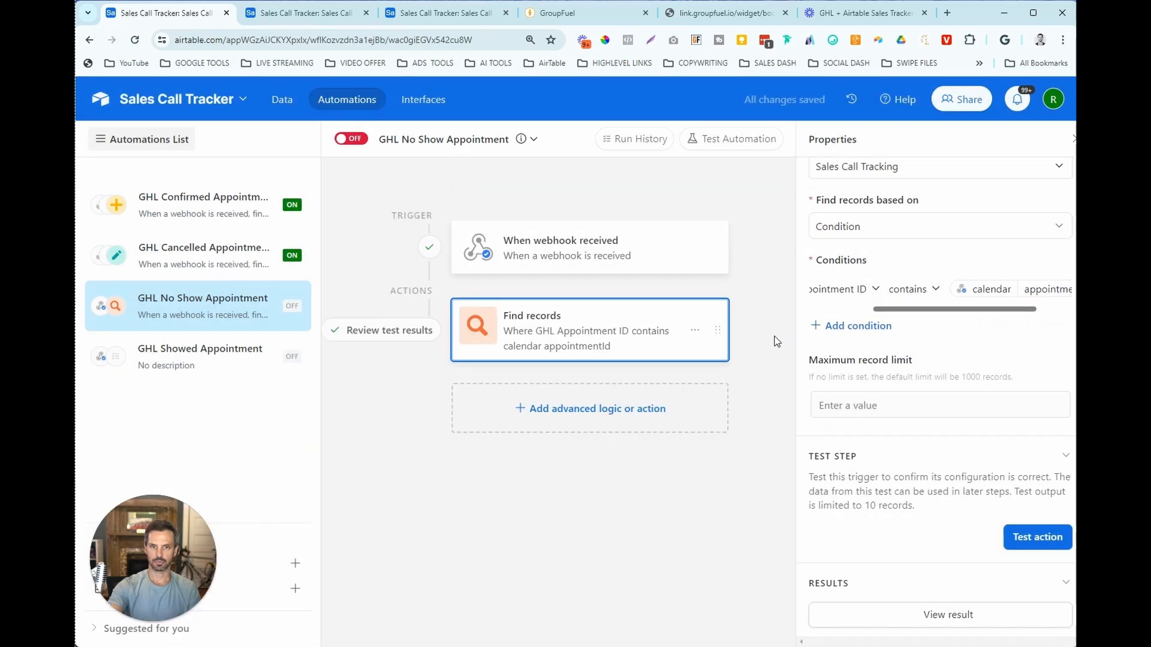
Add an Update record action after Find records and set its table to Sales Call Tracking
{"action": "left_click", "coordinate": [563, 414]}
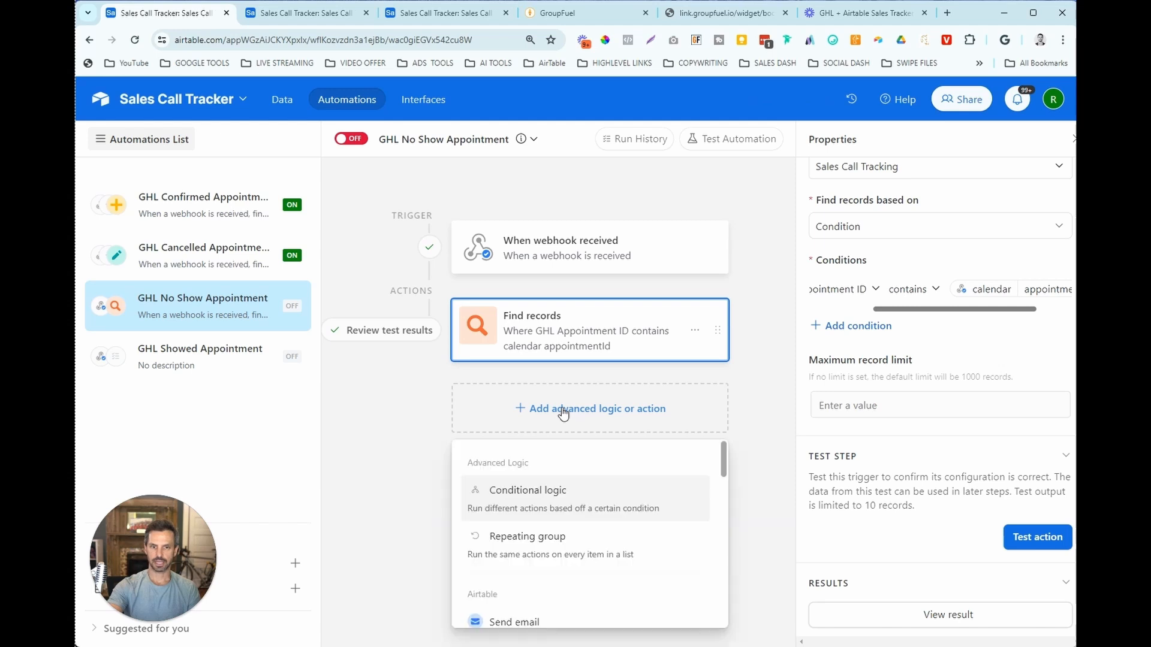
{"action": "scroll", "coordinate": [561, 479], "scroll_direction": "down", "scroll_amount": 2}
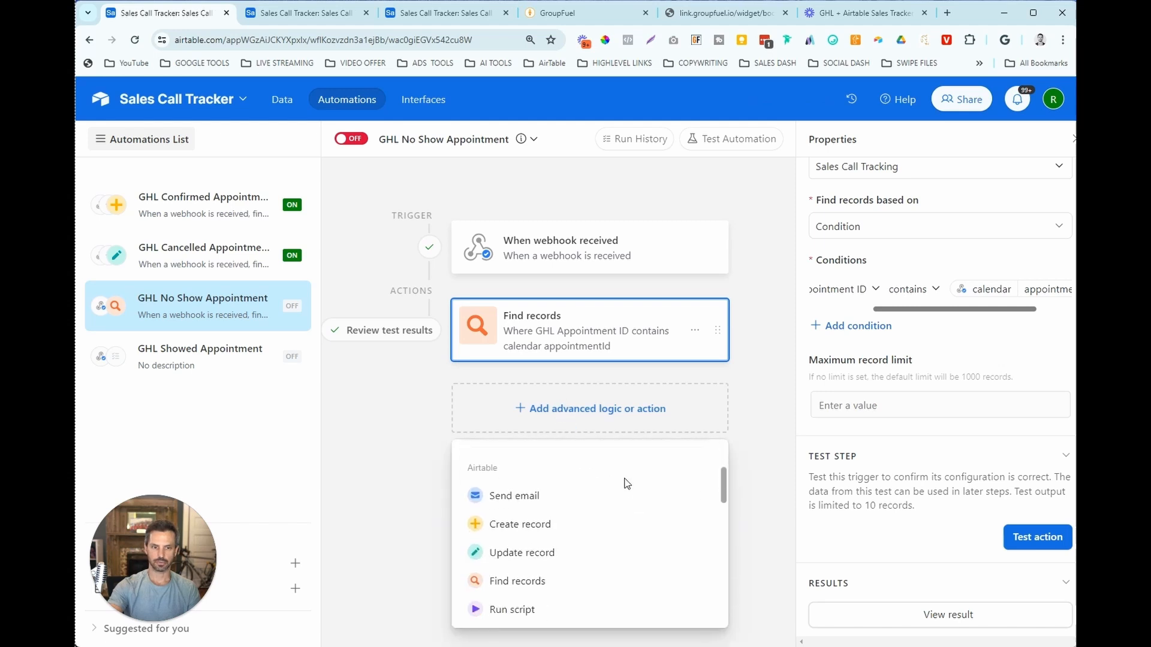
{"action": "left_click", "coordinate": [555, 550]}
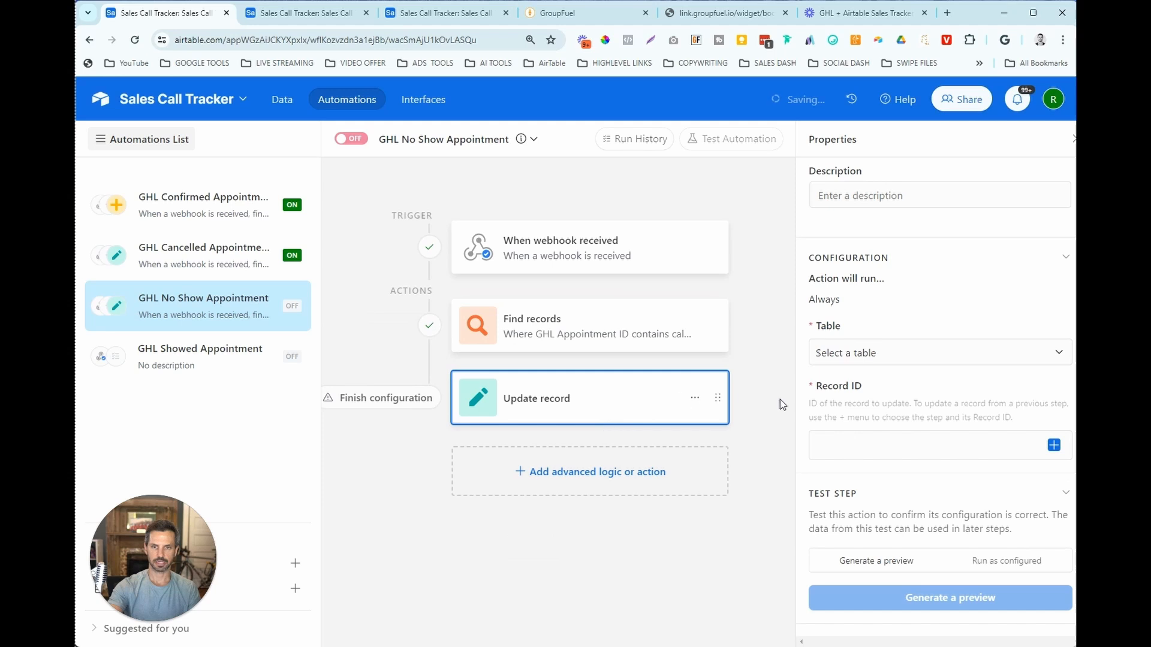
{"action": "left_click", "coordinate": [875, 353]}
{"action": "left_click", "coordinate": [869, 405]}
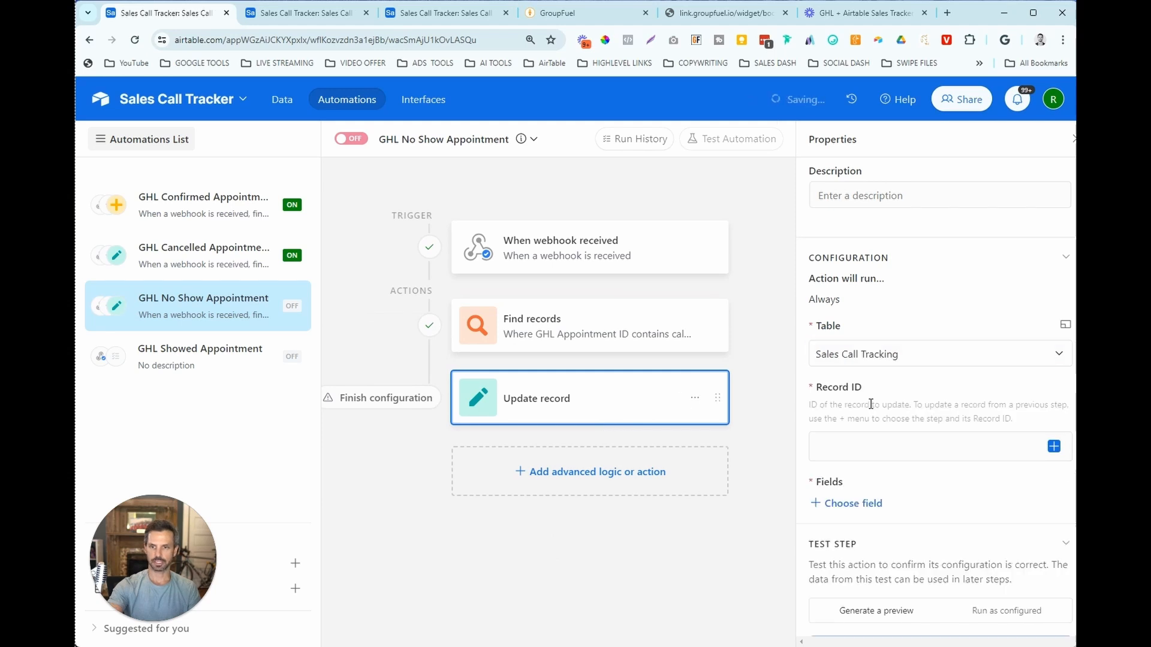
Set the record ID to update to the Airtable record ID list from the Find records step
{"action": "left_click", "coordinate": [1054, 447]}
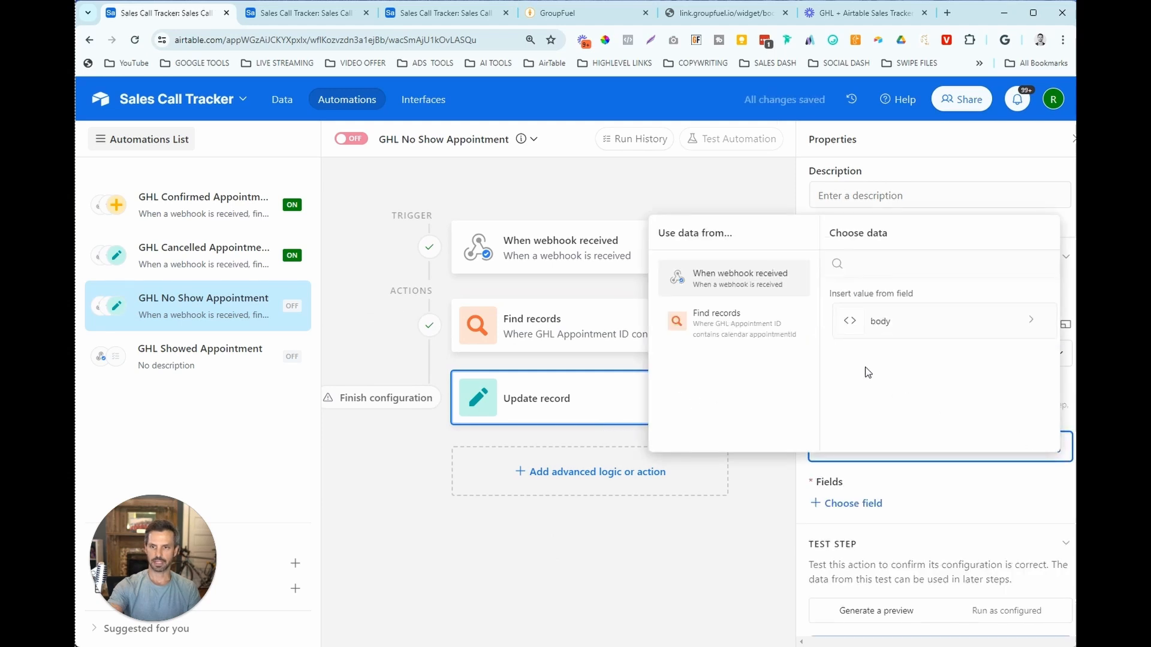
{"action": "left_click", "coordinate": [707, 334]}
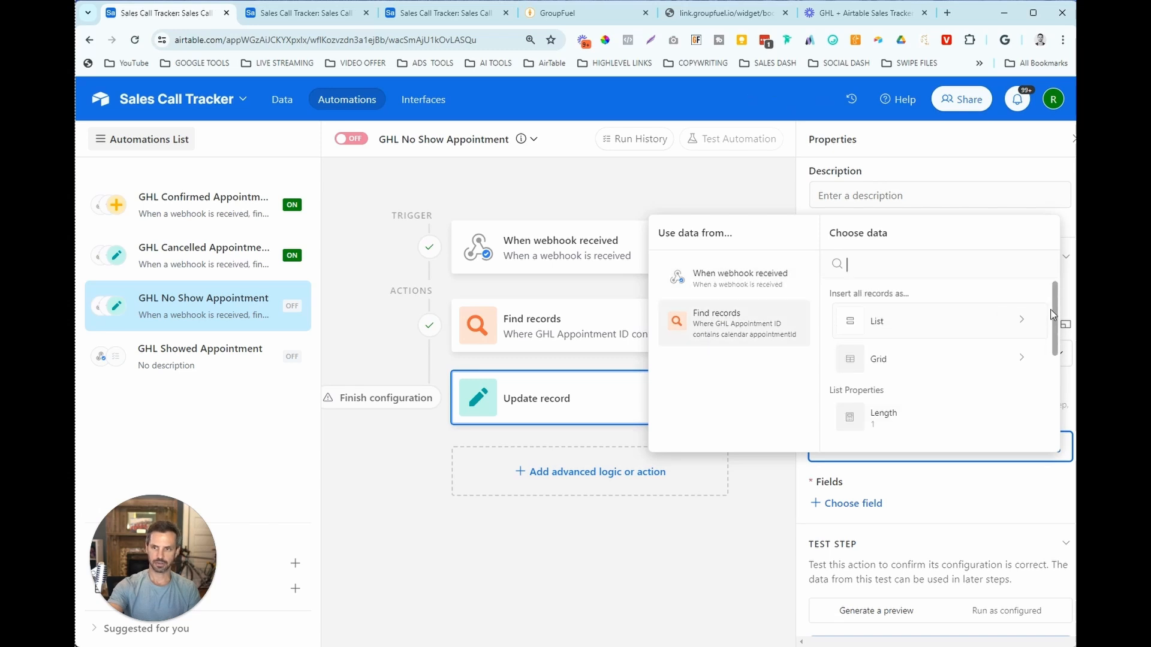
{"action": "left_click_drag", "start_coordinate": [1053, 318], "coordinate": [1047, 426]}
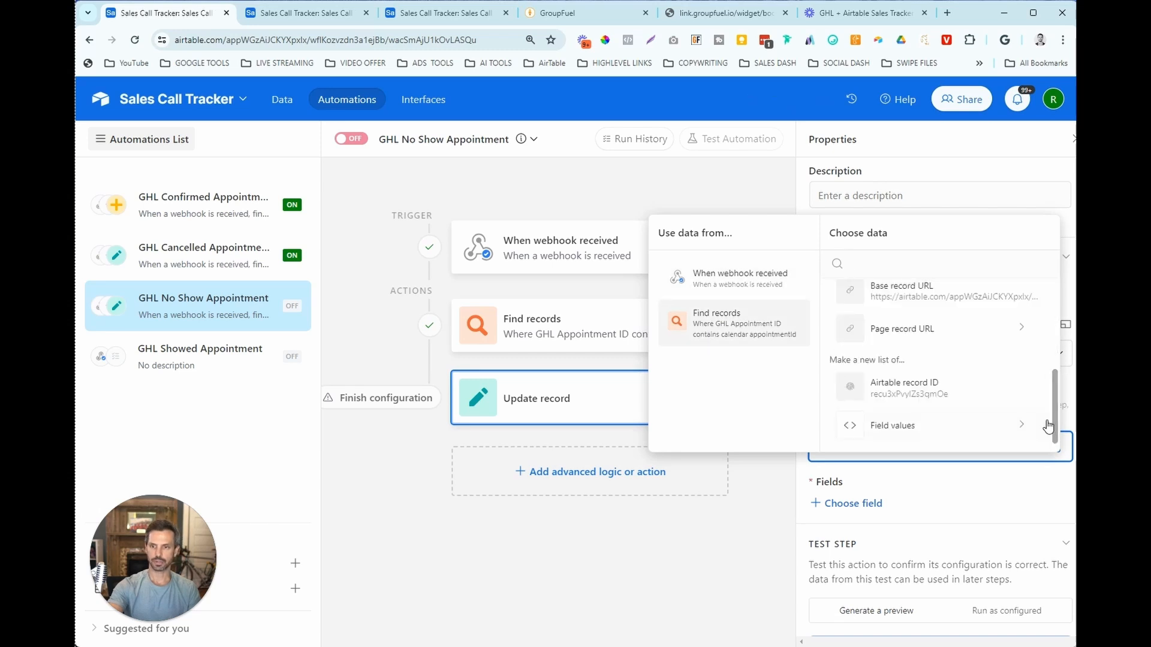
{"action": "left_click", "coordinate": [926, 391]}
Add the Status field to the Update record action and set it to No Show
{"action": "left_click", "coordinate": [850, 504]}
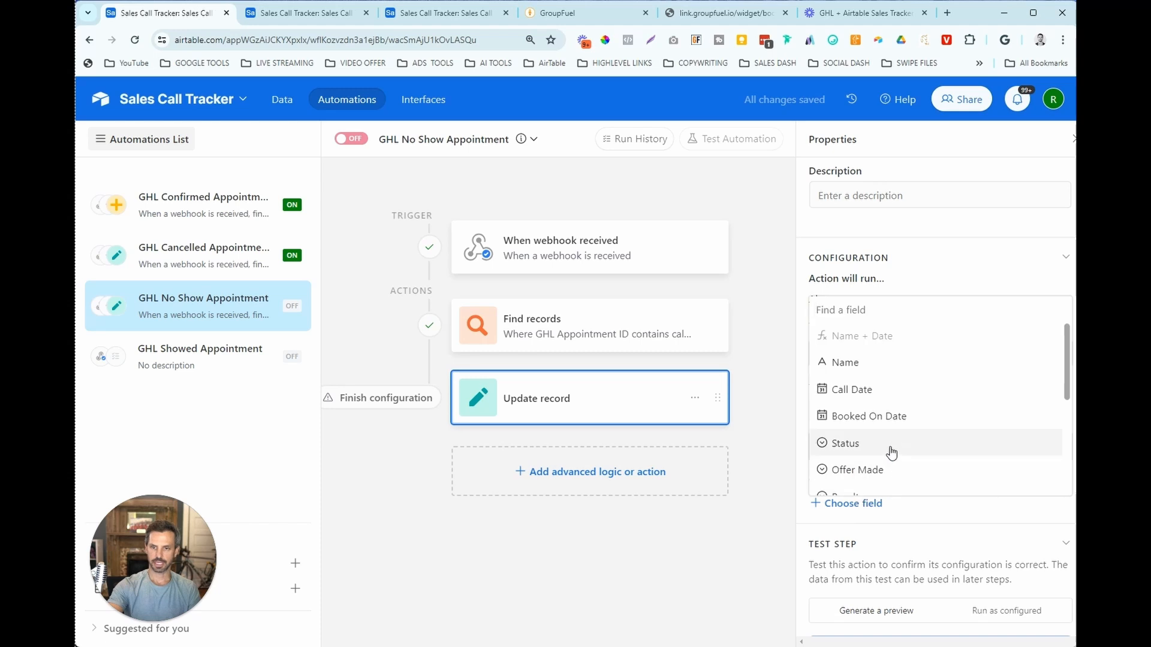
{"action": "left_click", "coordinate": [891, 453]}
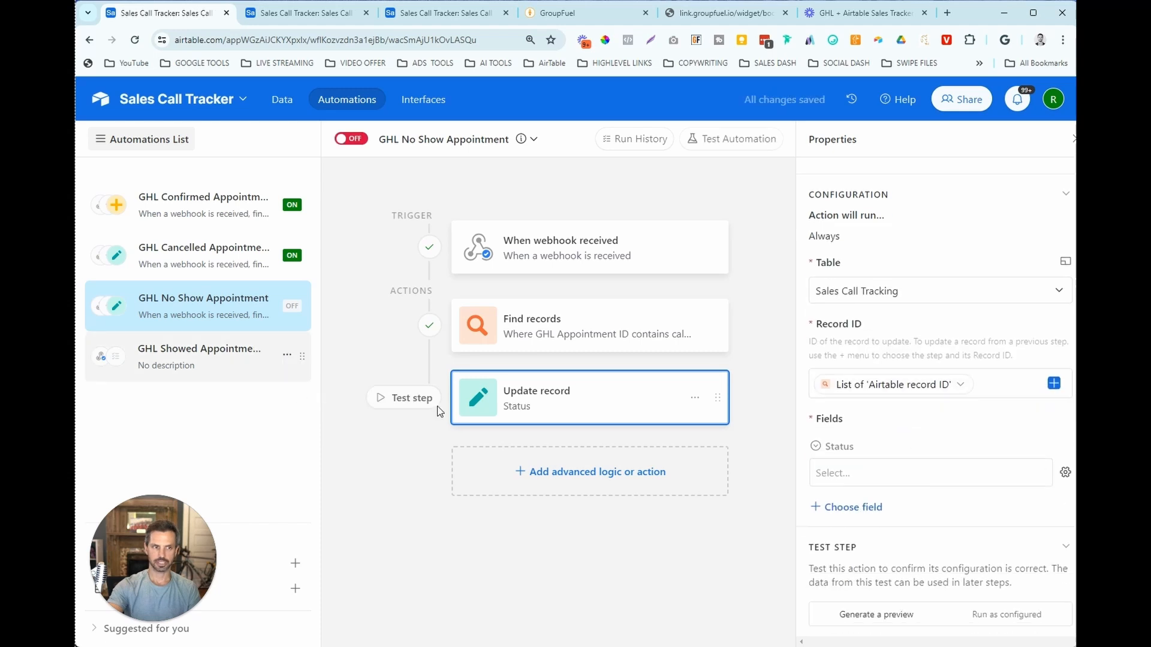
{"action": "left_click", "coordinate": [987, 474]}
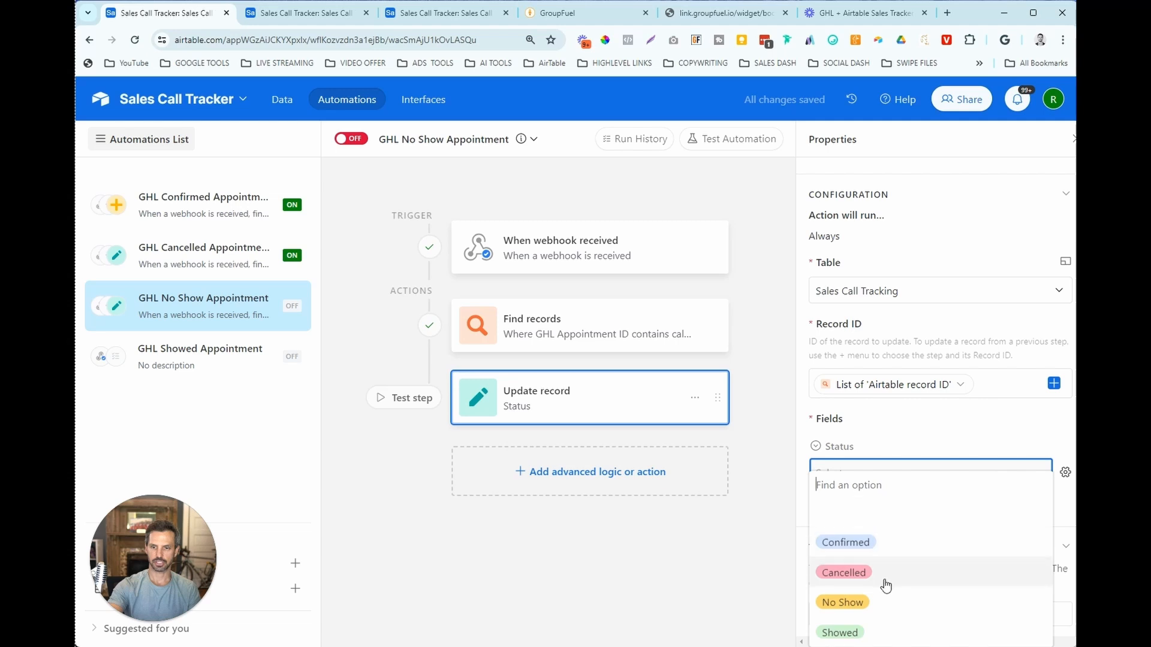
{"action": "left_click", "coordinate": [869, 602]}
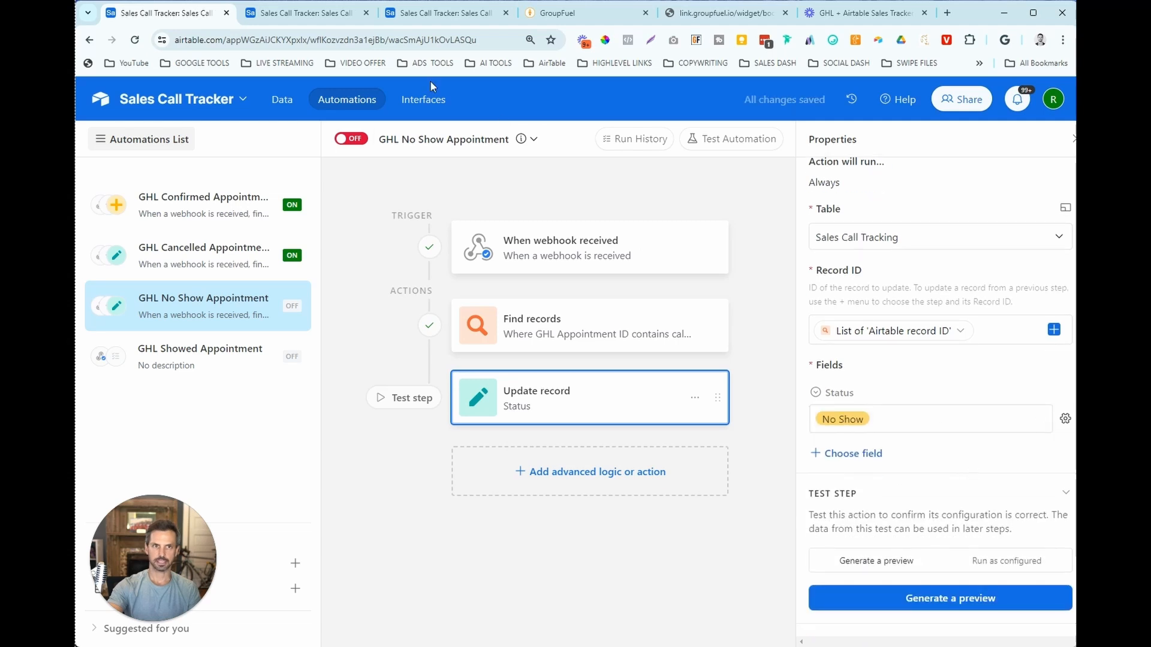
Test the Update record action as configured and check the record's status in the Sales Call Tracking grid before and after
{"action": "left_click", "coordinate": [308, 12]}
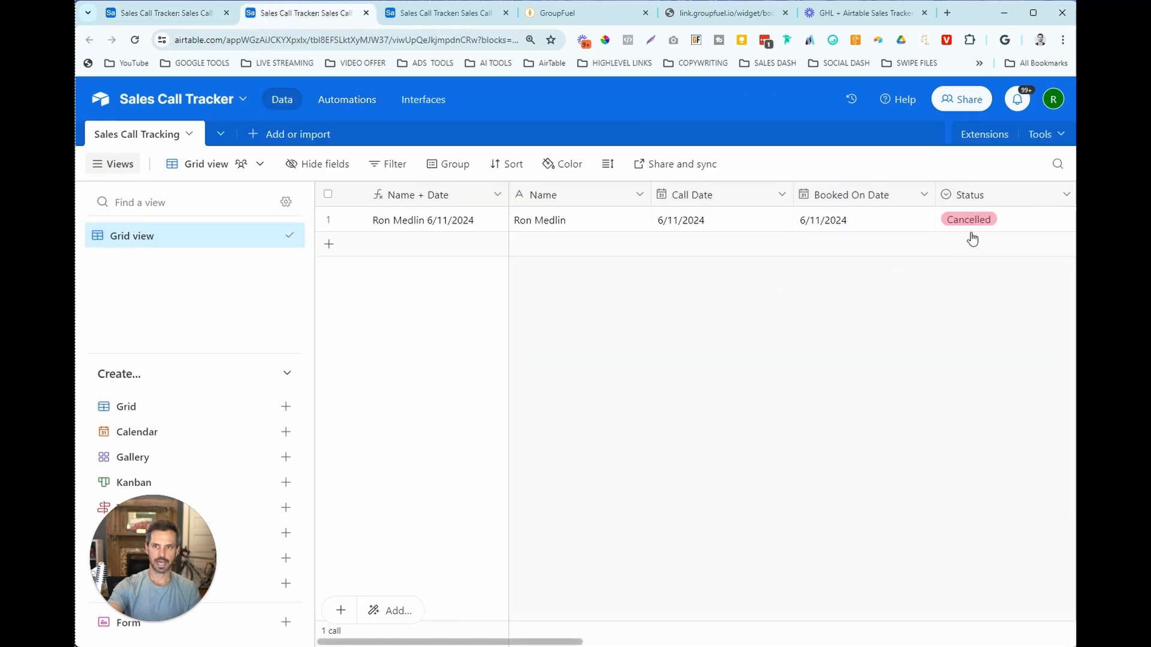
{"action": "left_click", "coordinate": [171, 12]}
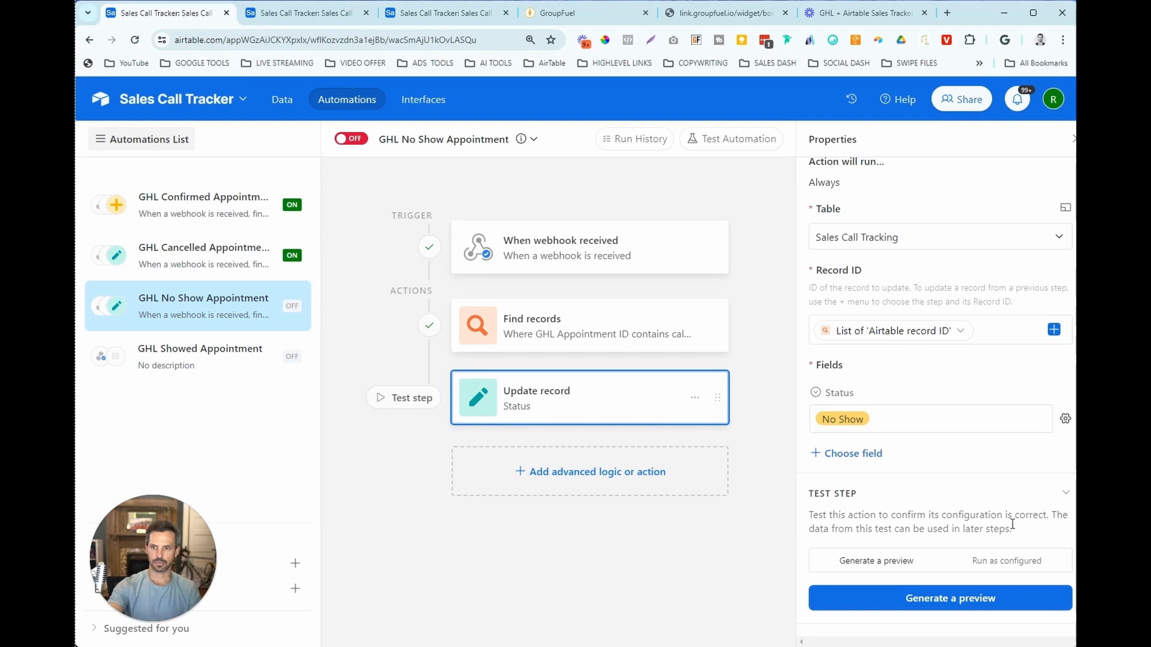
{"action": "left_click", "coordinate": [994, 567]}
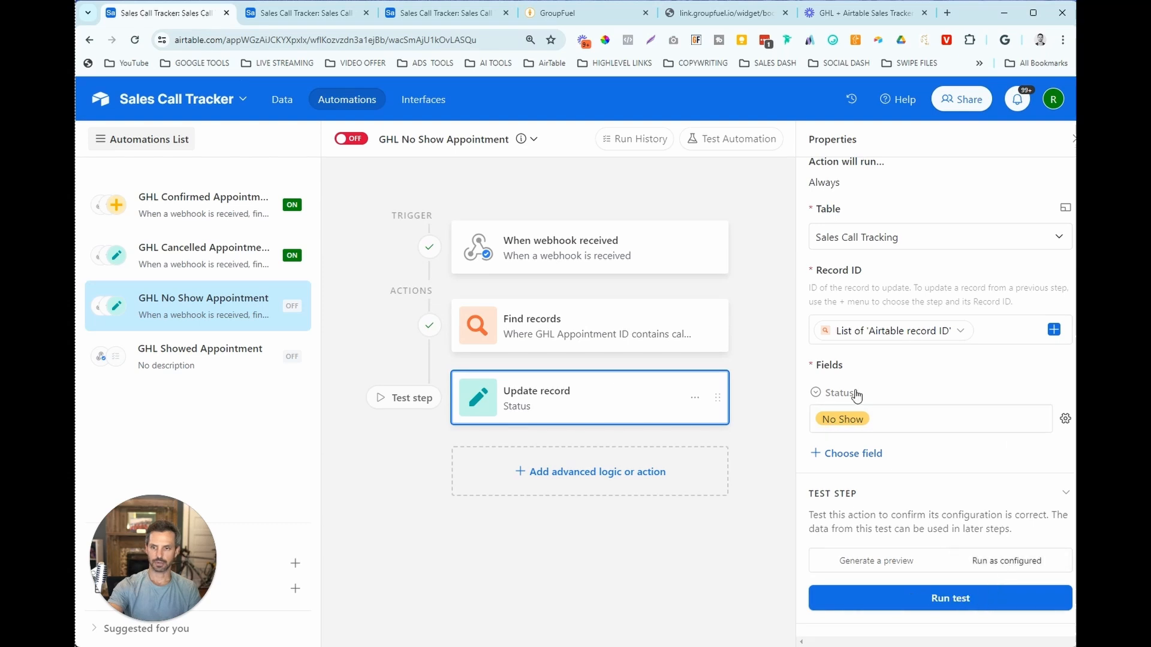
{"action": "left_click", "coordinate": [312, 13]}
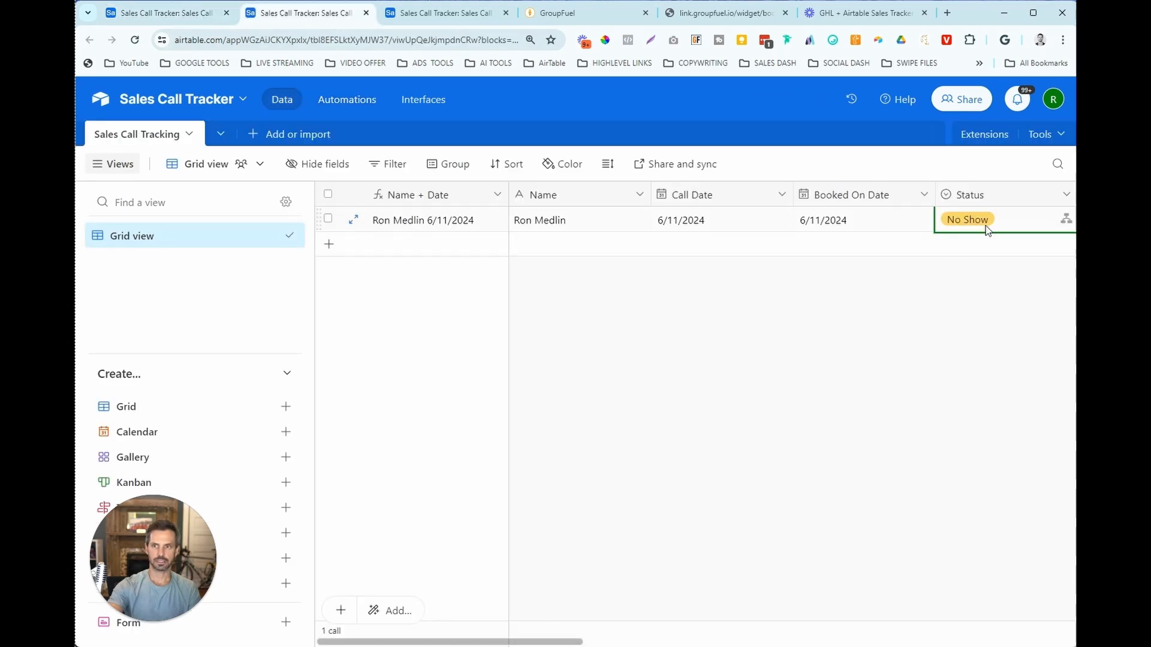
{"action": "left_click", "coordinate": [171, 12]}
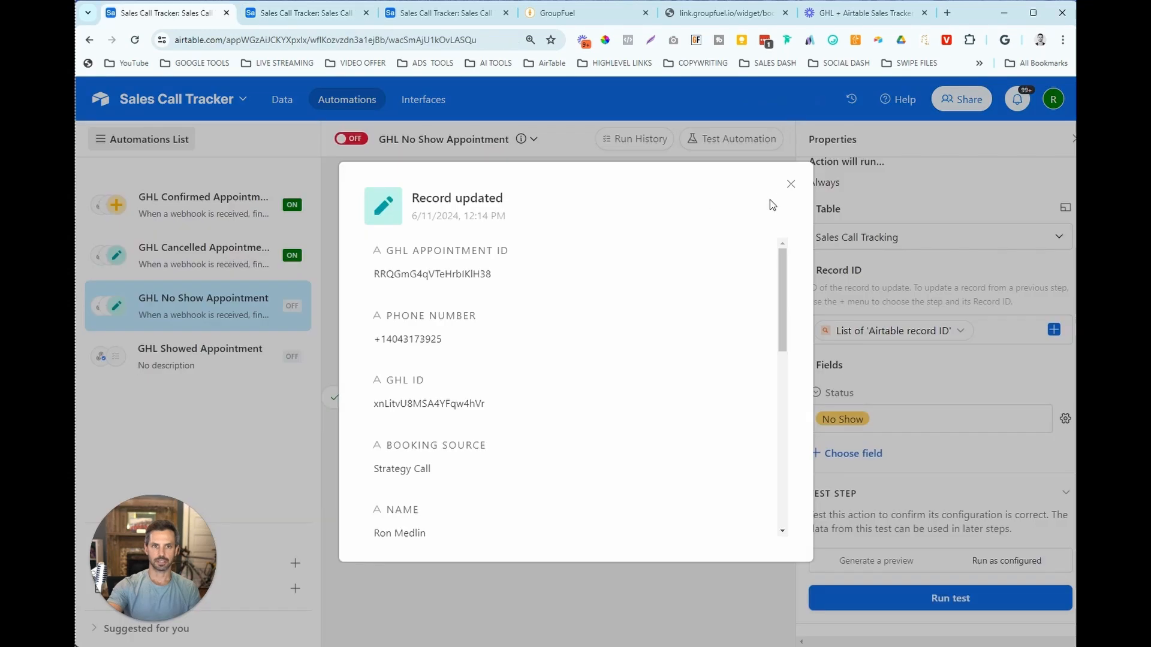
{"action": "left_click", "coordinate": [786, 187]}
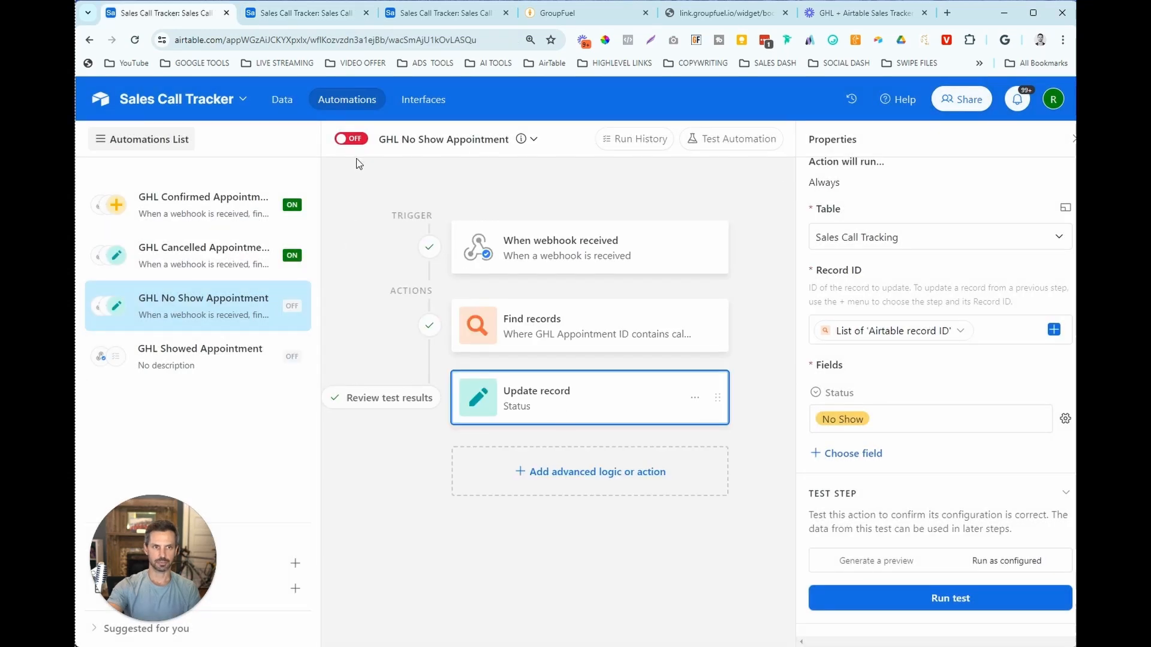
Turn on the GHL No Show Appointment automation and open the GHL Showed Appointment automation
{"action": "left_click", "coordinate": [353, 140]}
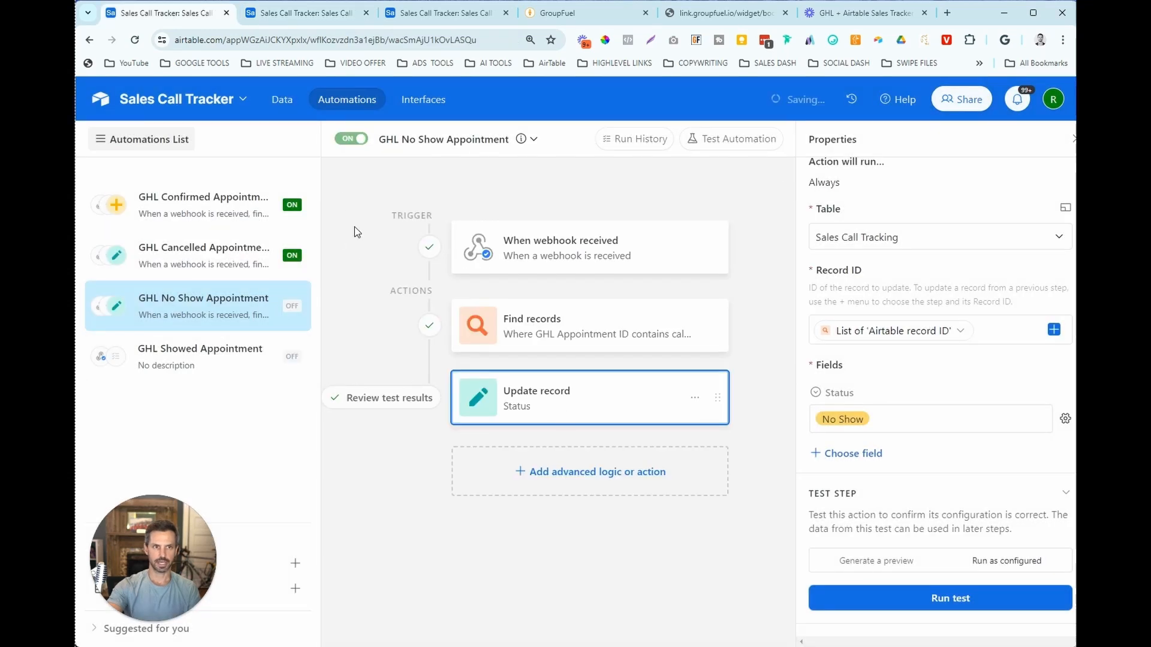
{"action": "left_click", "coordinate": [213, 360]}
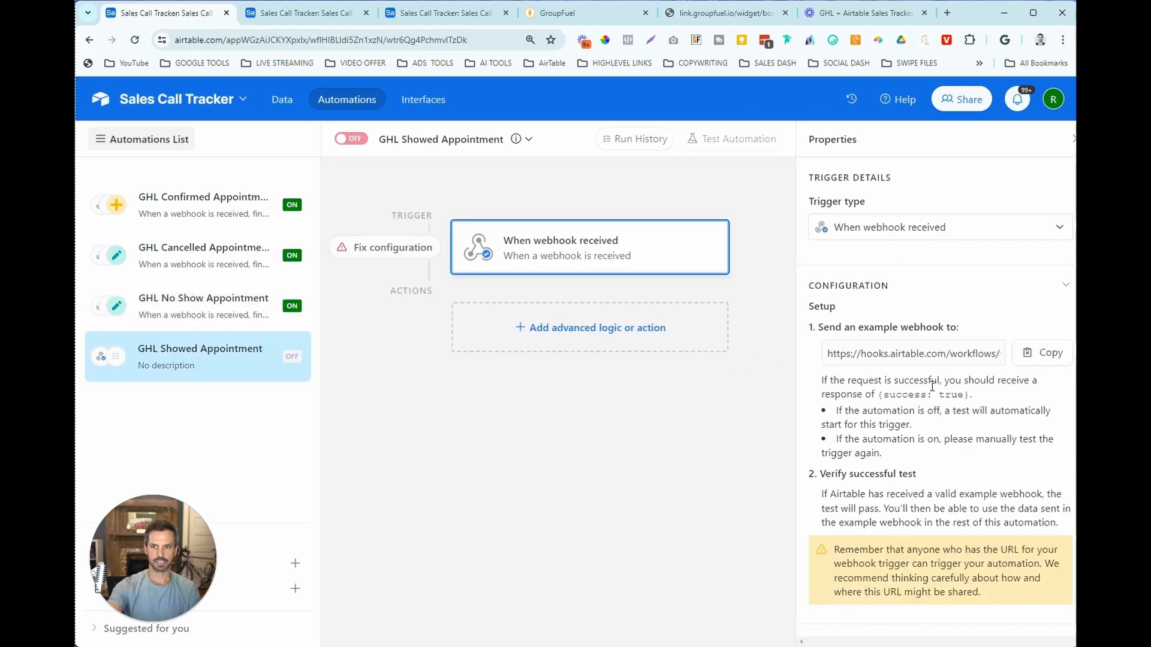
Switch to GroupFuel and set the status of the Jun 11, 2024 Strategy Call appointment to Showed
{"action": "left_click", "coordinate": [590, 14]}
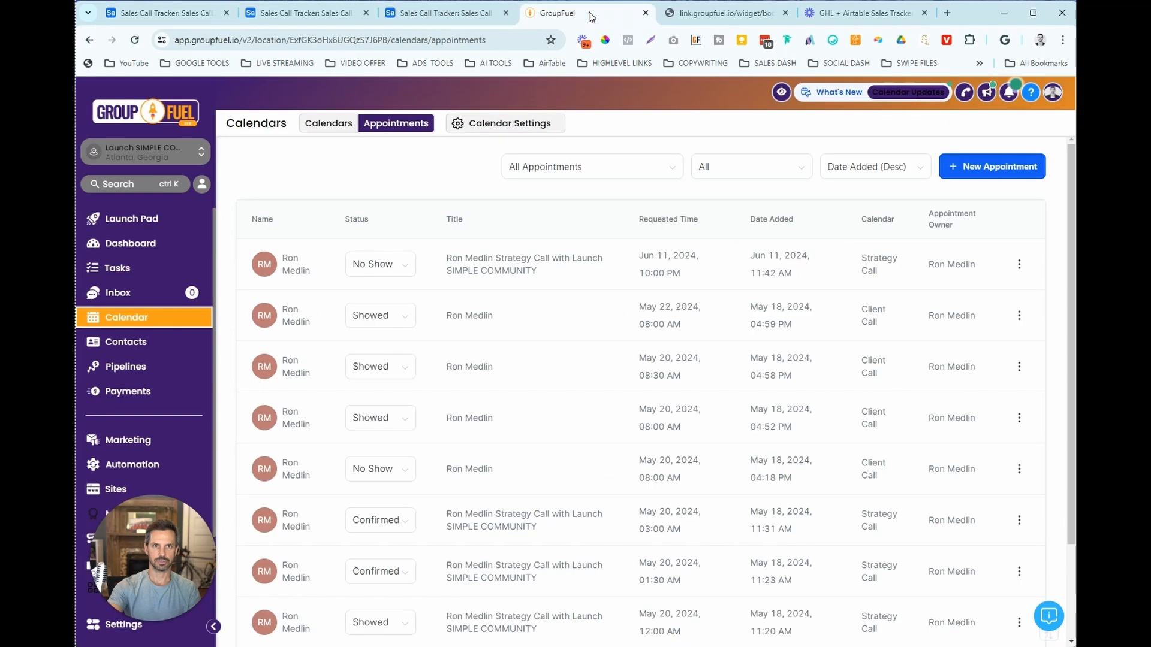
{"action": "left_click", "coordinate": [403, 265]}
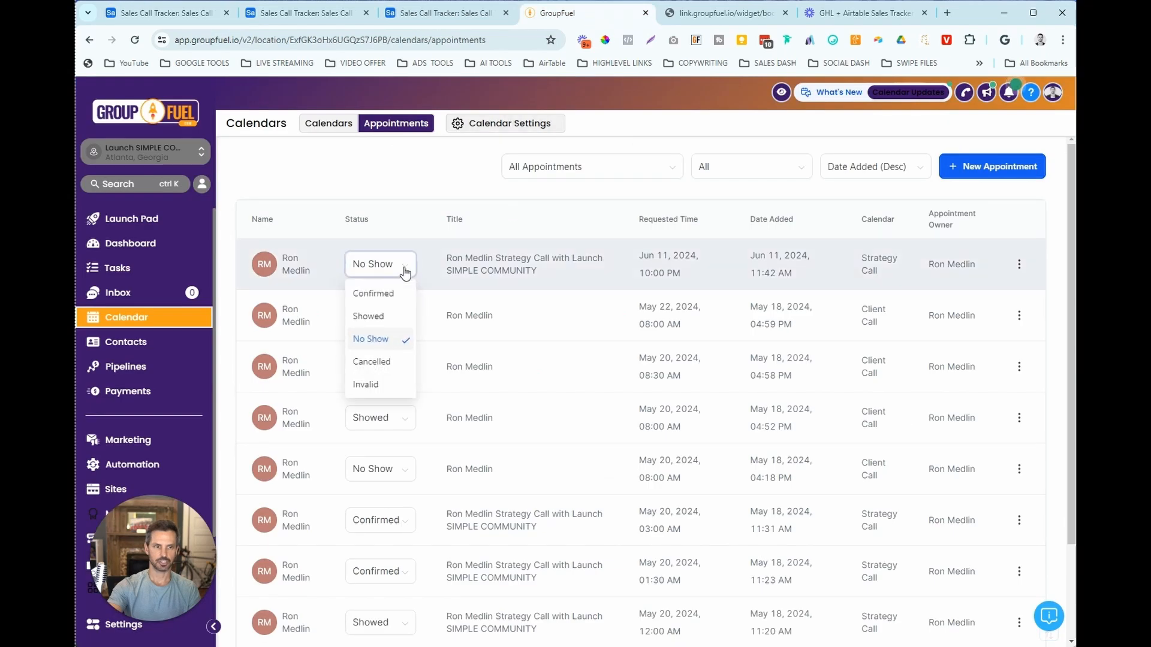
{"action": "left_click", "coordinate": [383, 316]}
{"action": "left_click", "coordinate": [777, 428]}
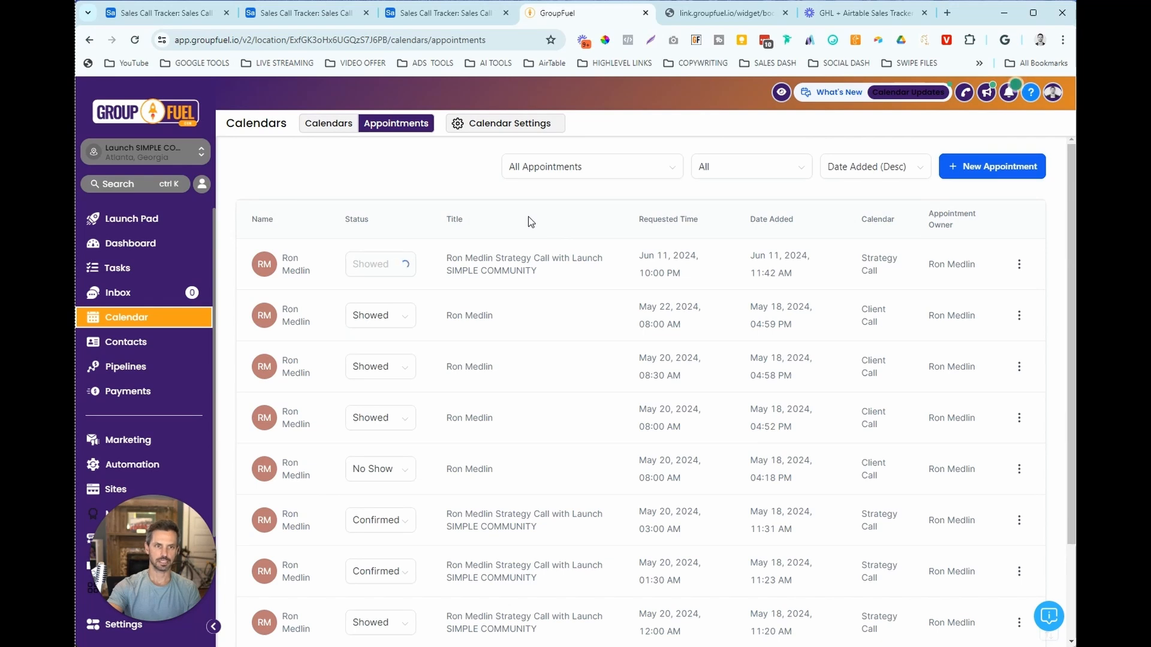
Return to the GHL Showed Appointment automation in Airtable and test its webhook trigger
{"action": "left_click", "coordinate": [190, 17]}
{"action": "scroll", "coordinate": [943, 432], "scroll_direction": "down", "scroll_amount": 2}
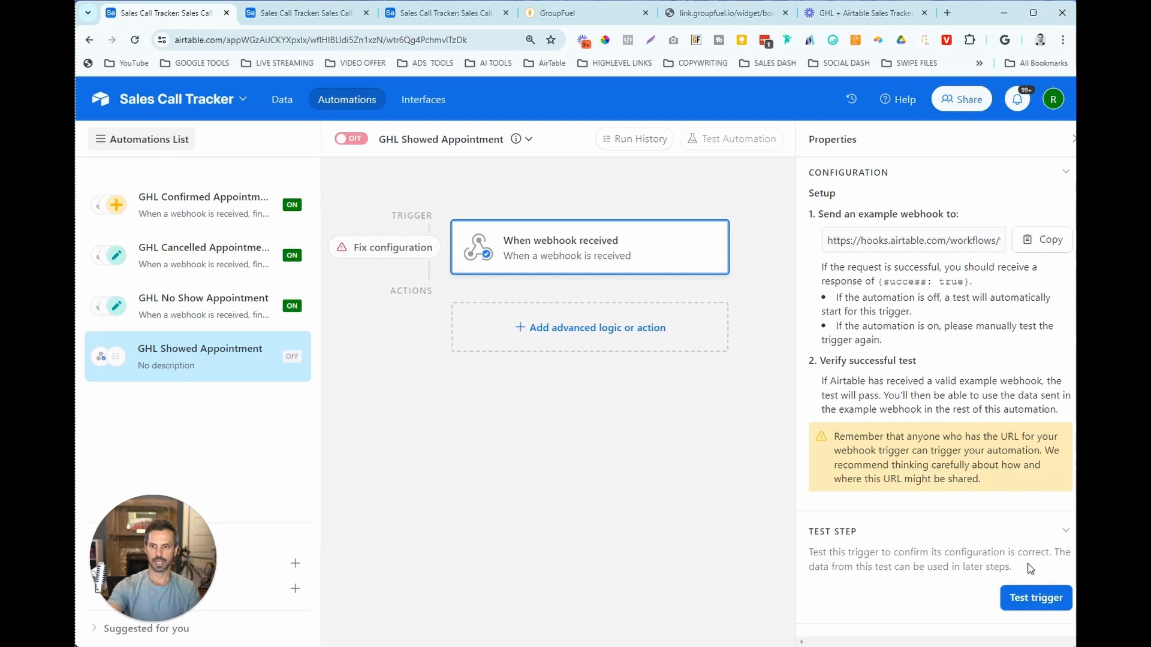
{"action": "left_click", "coordinate": [1027, 590]}
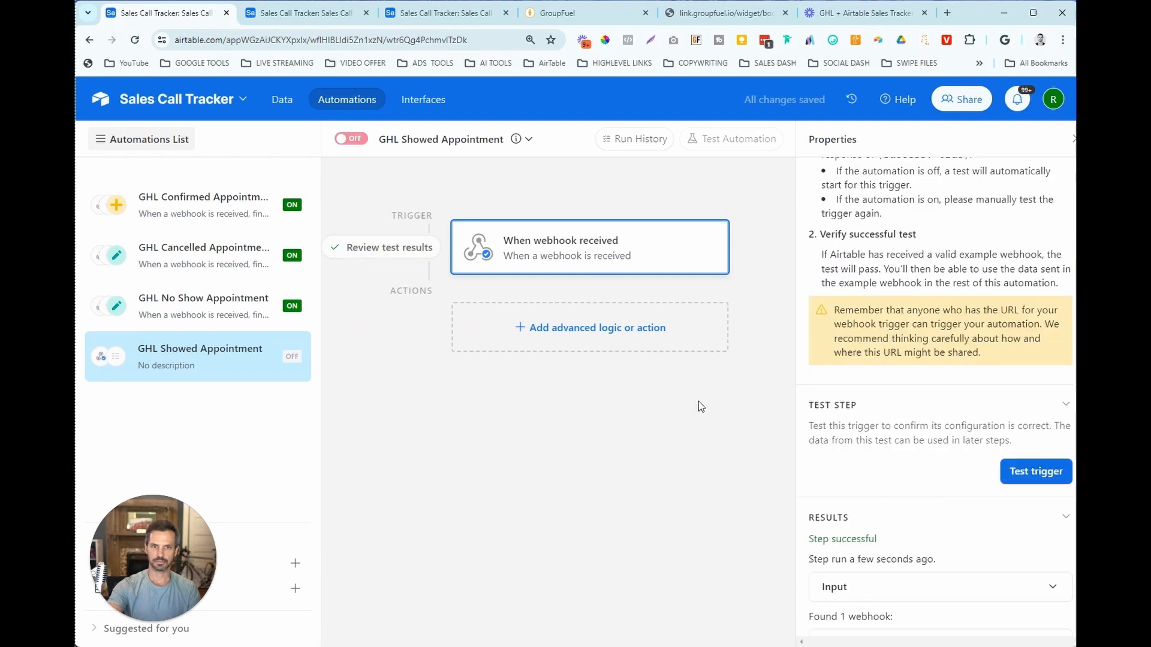
Add a Find records action on the Sales Call Tracking table that searches based on a condition
{"action": "left_click", "coordinate": [592, 328]}
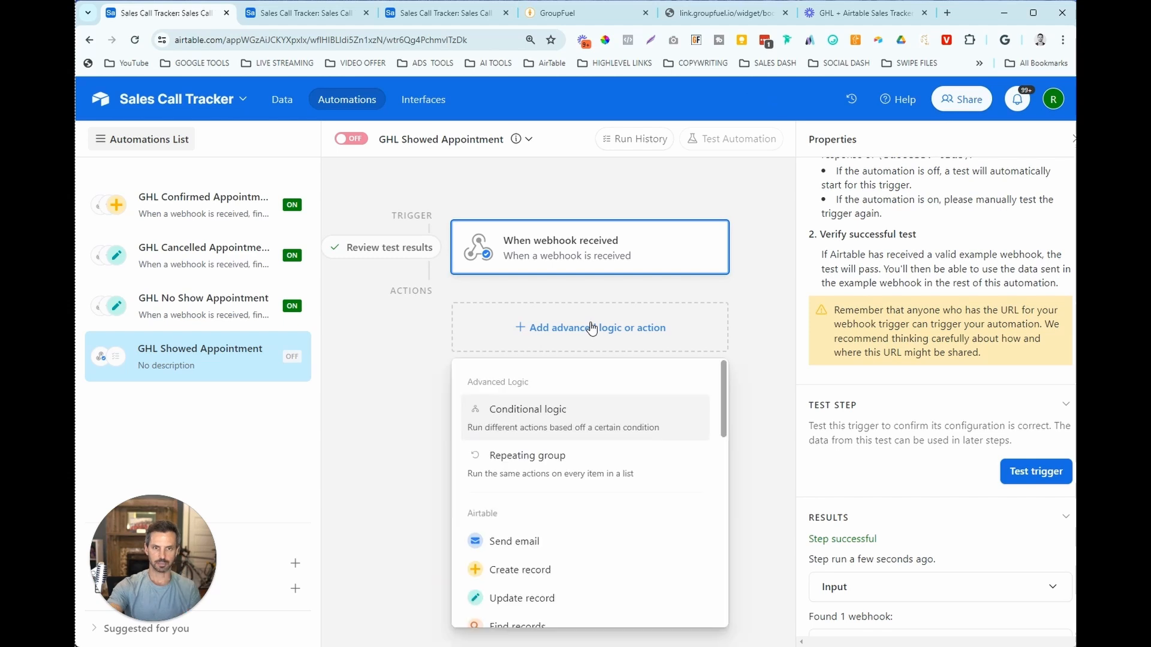
{"action": "scroll", "coordinate": [617, 483], "scroll_direction": "down", "scroll_amount": 1}
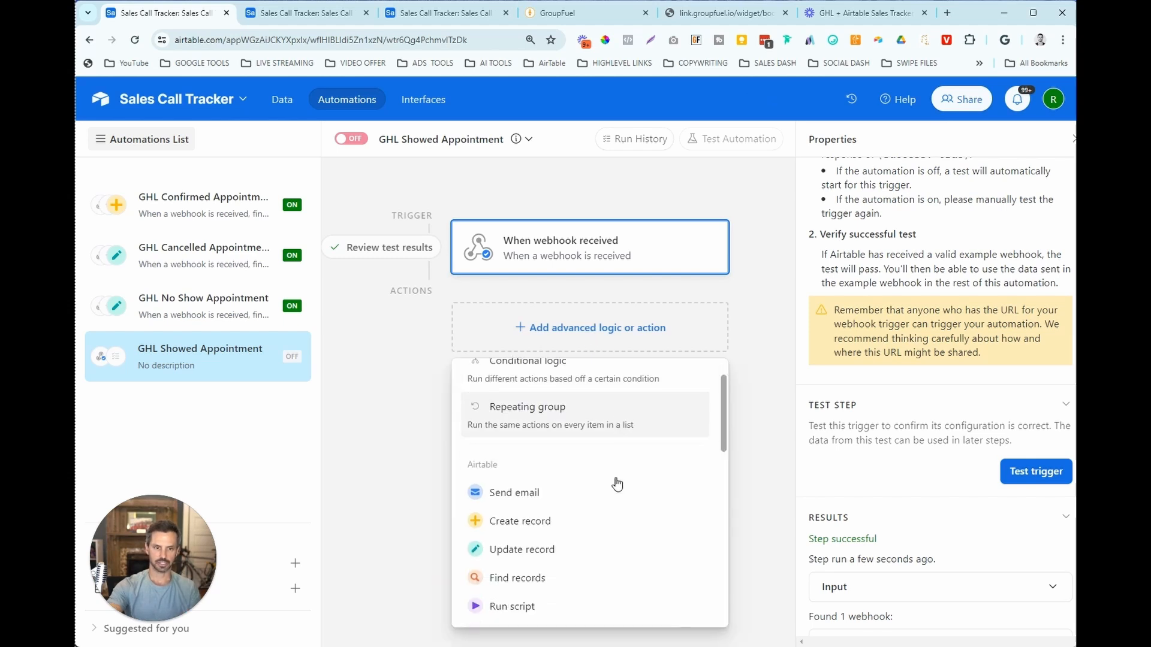
{"action": "left_click", "coordinate": [585, 545]}
{"action": "left_click", "coordinate": [864, 328]}
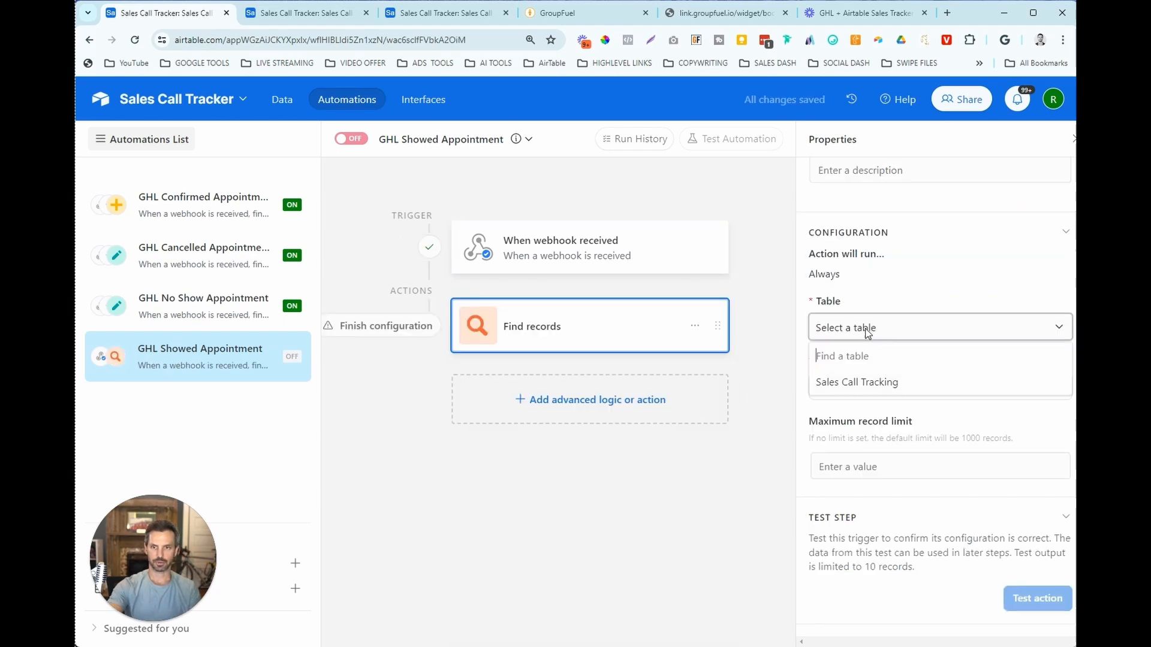
{"action": "left_click", "coordinate": [861, 390]}
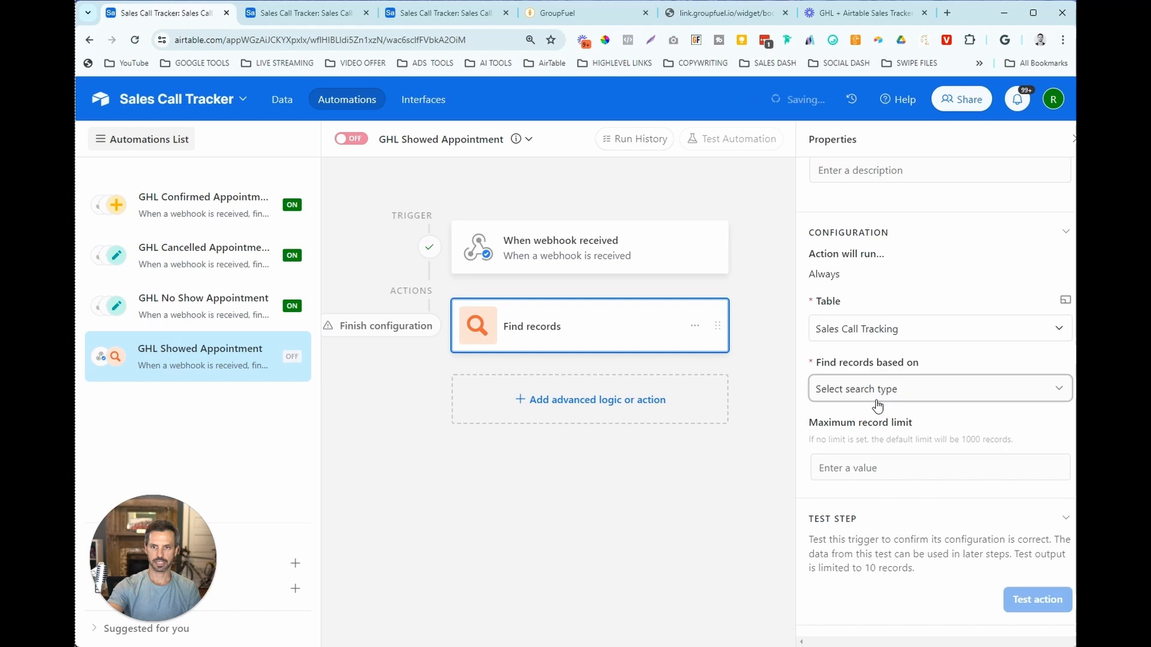
{"action": "left_click", "coordinate": [880, 389]}
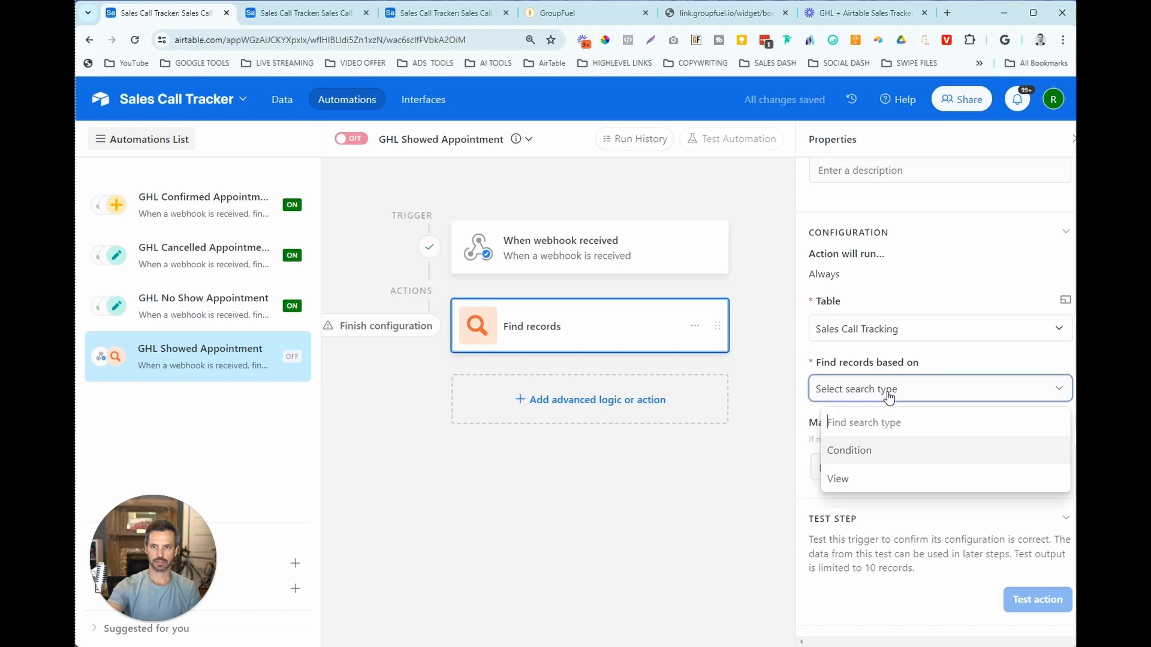
{"action": "left_click", "coordinate": [863, 454]}
Add a search condition on the GHL Appointment ID field with the contains operator and make its value dynamic
{"action": "left_click", "coordinate": [848, 451]}
{"action": "left_click", "coordinate": [901, 452]}
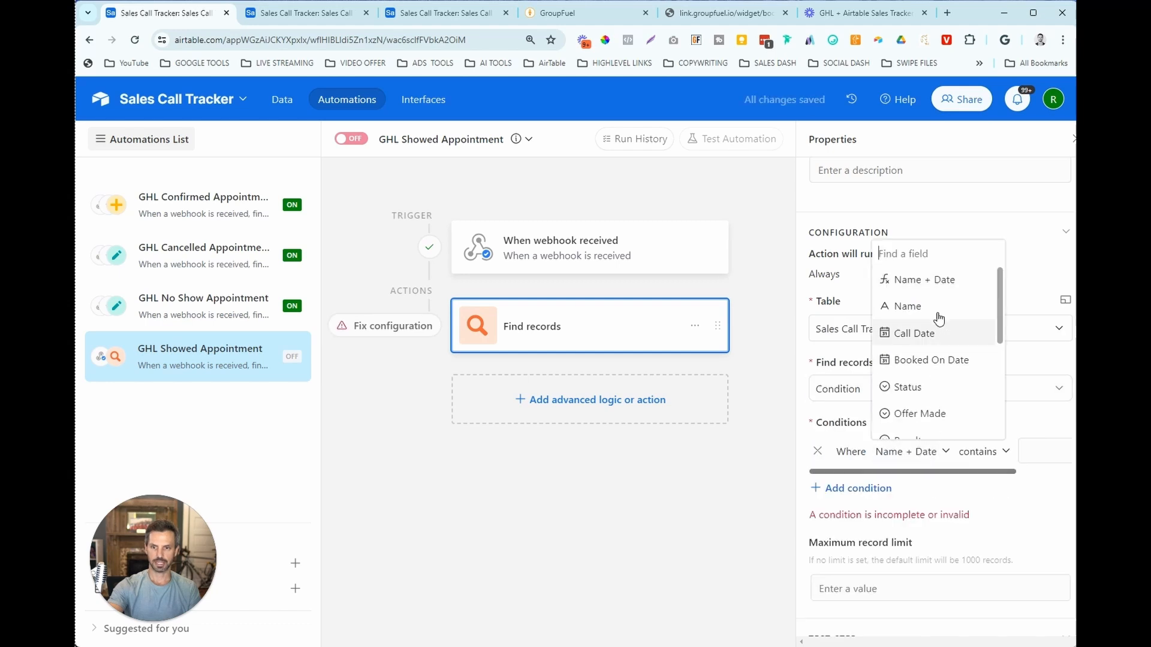
{"action": "type", "text": "app"}
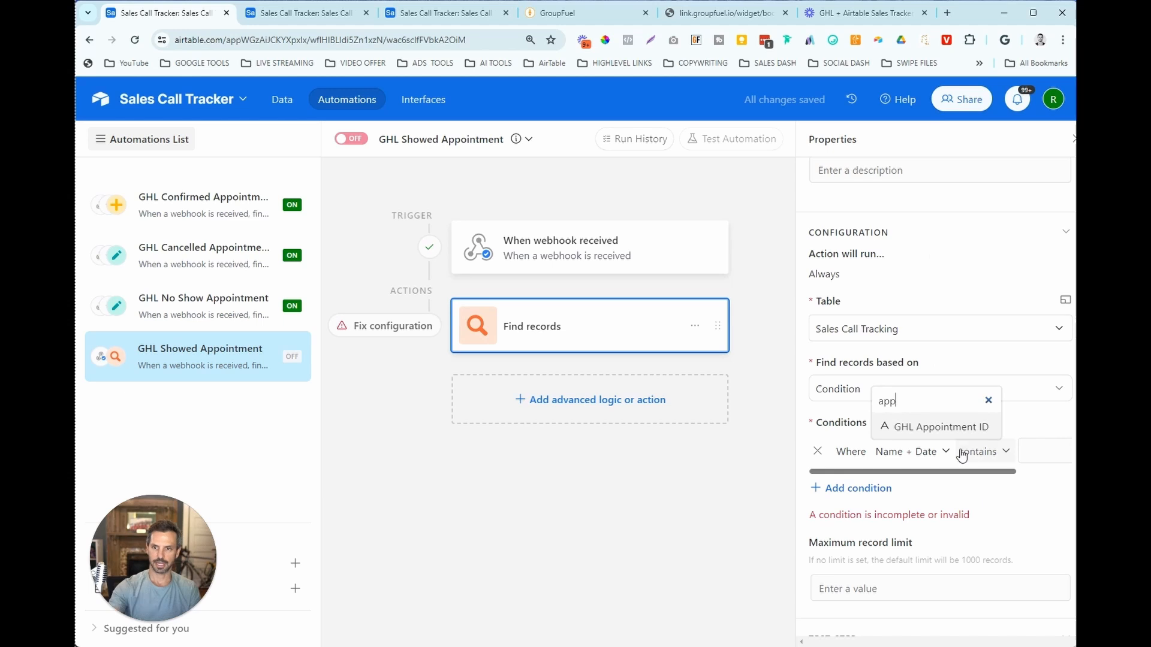
{"action": "left_click", "coordinate": [947, 427]}
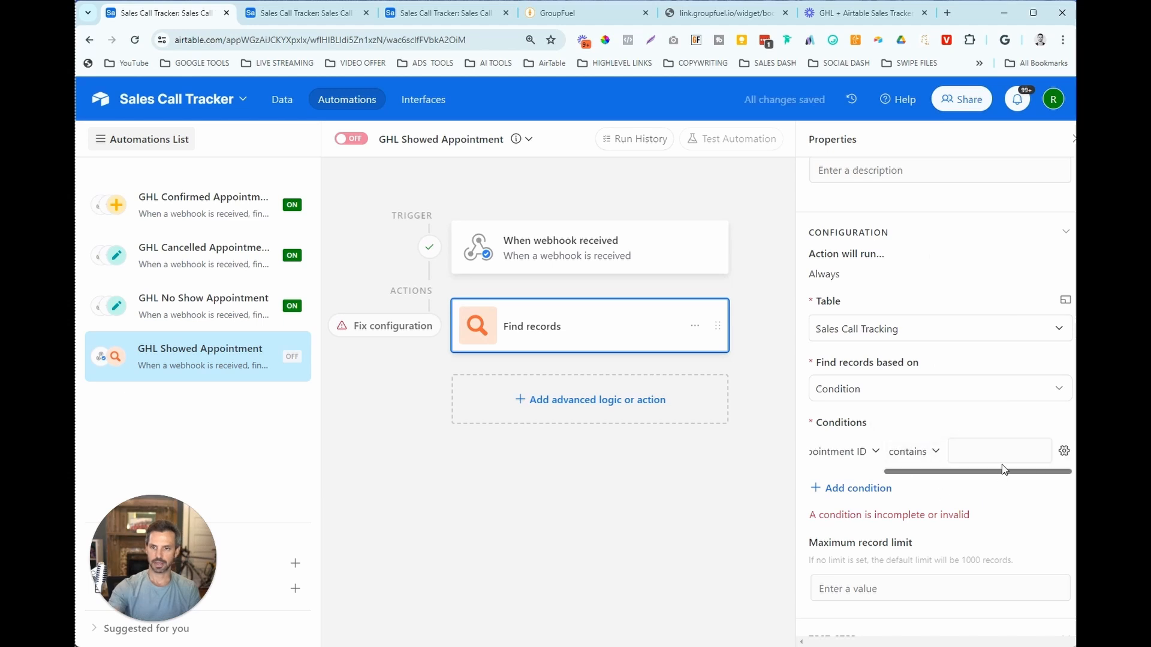
{"action": "left_click", "coordinate": [1065, 452]}
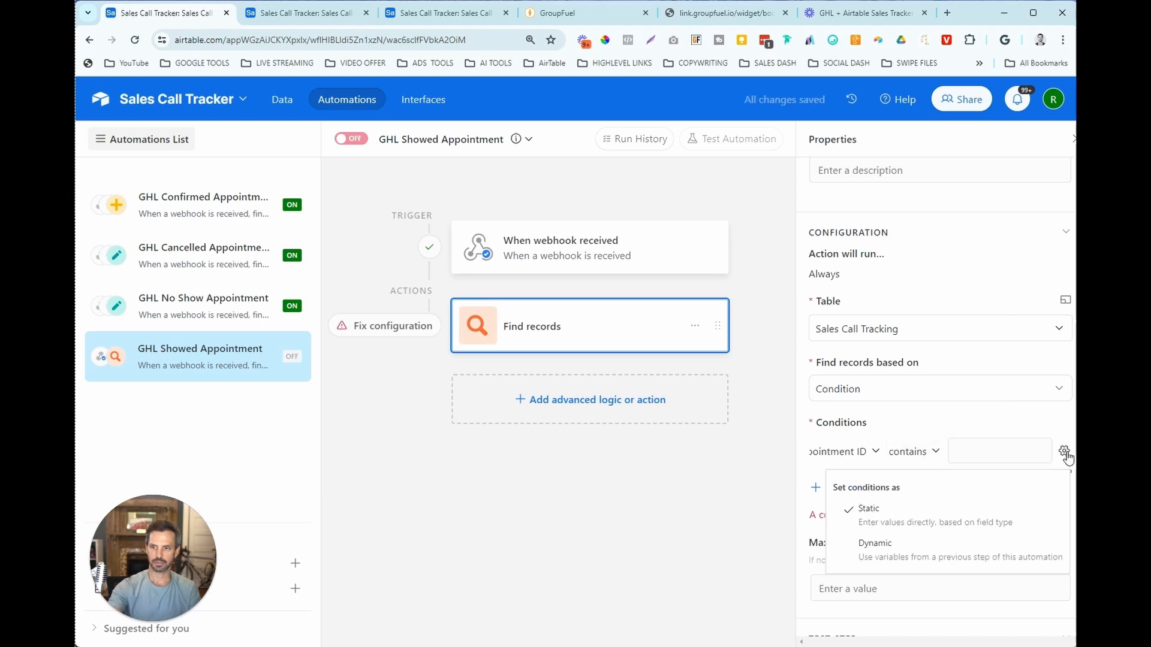
{"action": "left_click", "coordinate": [947, 559]}
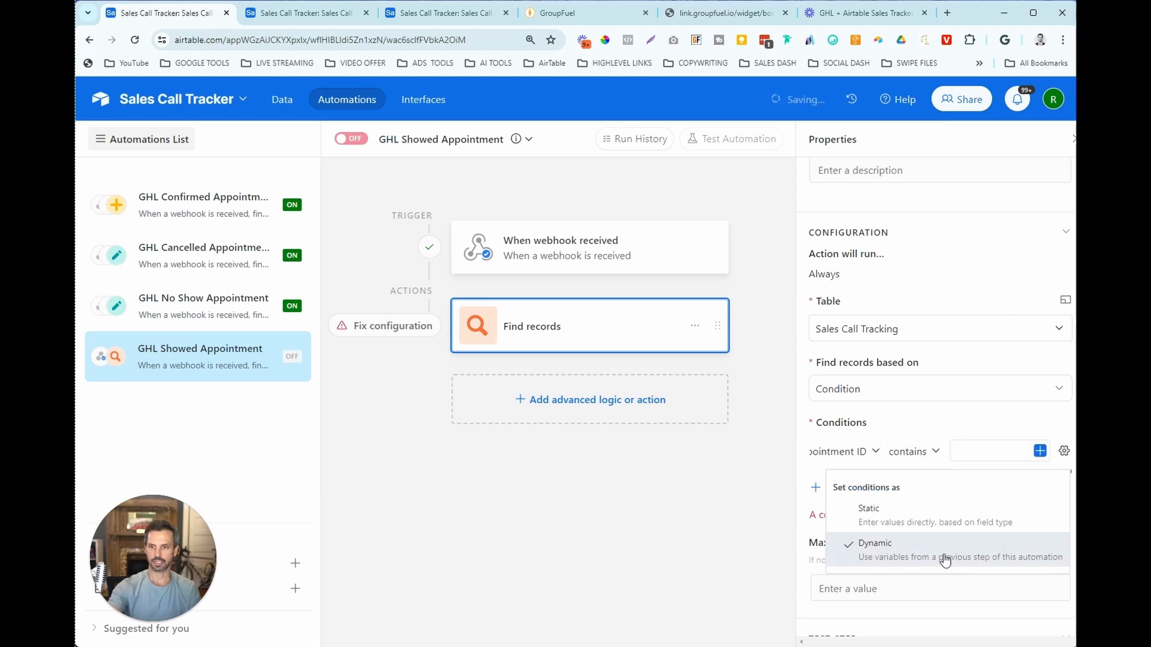
Set the condition's value to the webhook calendar's appointmentId and test the Find records action
{"action": "left_click", "coordinate": [1040, 451]}
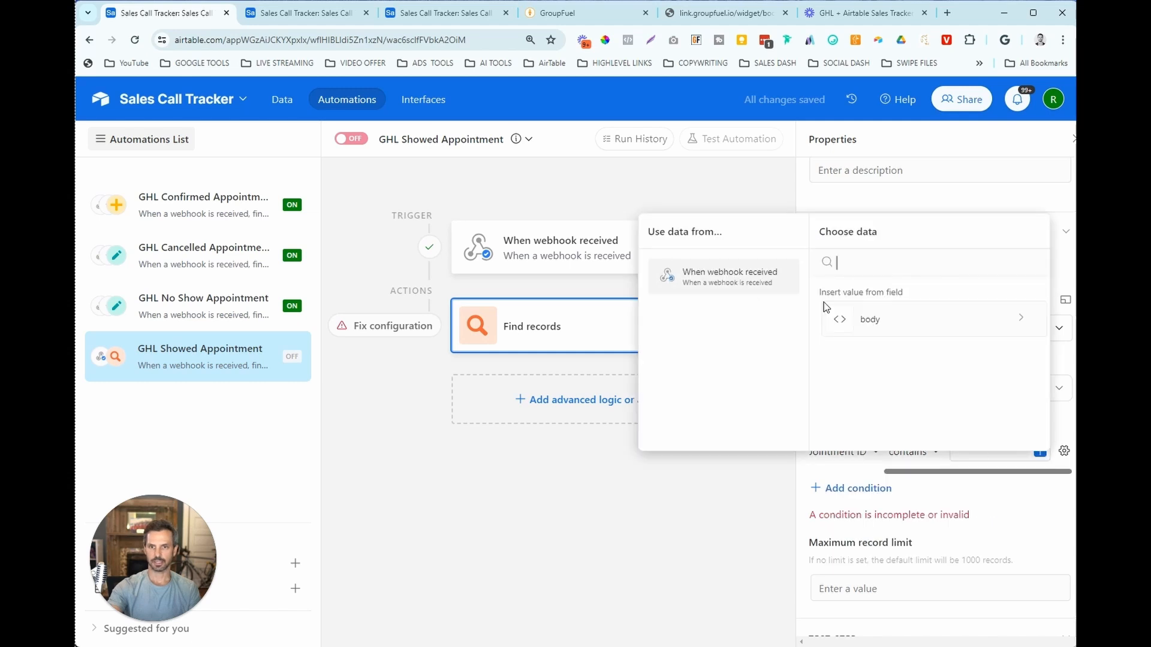
{"action": "left_click", "coordinate": [976, 323]}
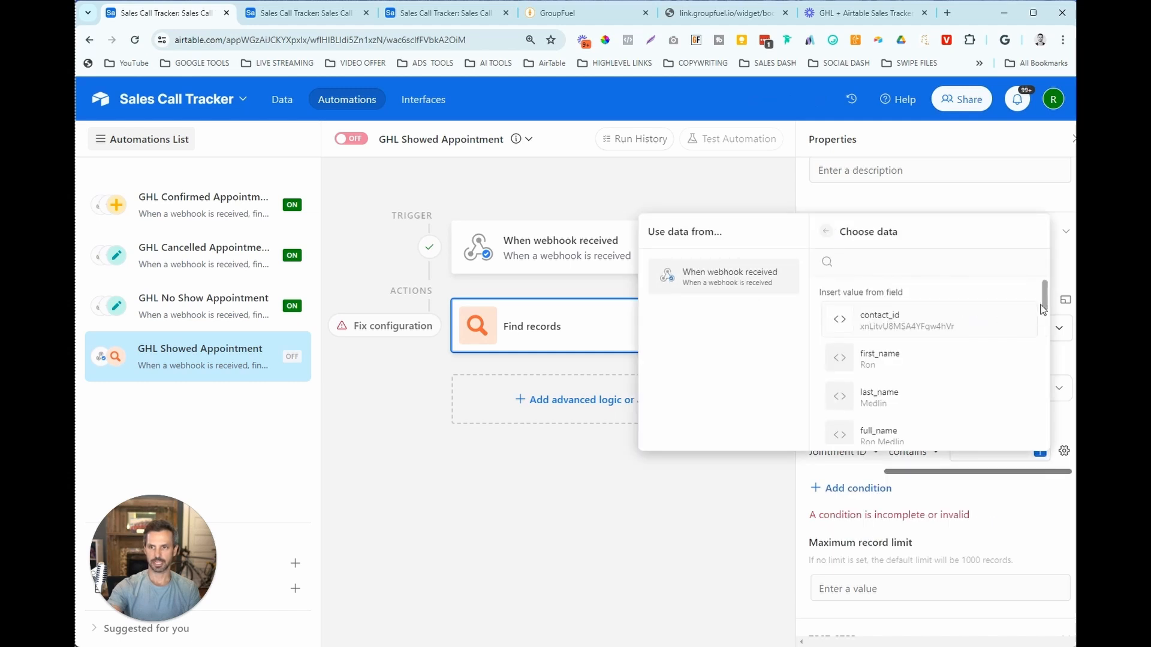
{"action": "left_click_drag", "start_coordinate": [1045, 304], "coordinate": [1049, 329]}
{"action": "scroll", "coordinate": [1046, 384], "scroll_direction": "down", "scroll_amount": 5}
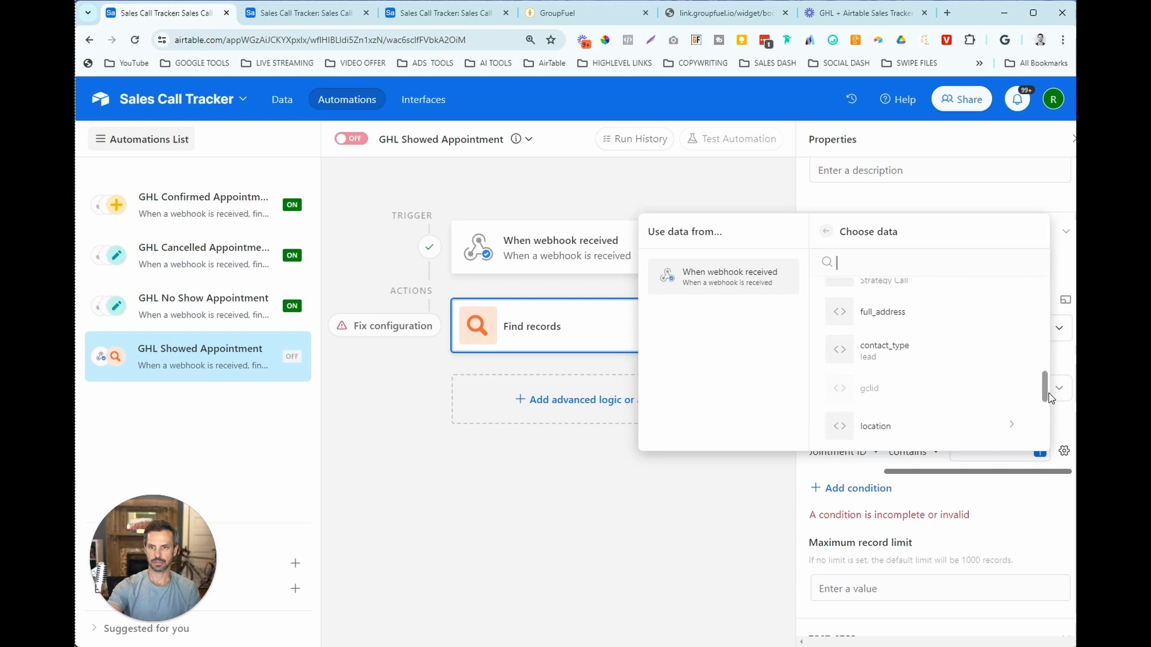
{"action": "scroll", "coordinate": [939, 378], "scroll_direction": "up", "scroll_amount": 8}
{"action": "scroll", "coordinate": [941, 374], "scroll_direction": "down", "scroll_amount": 2}
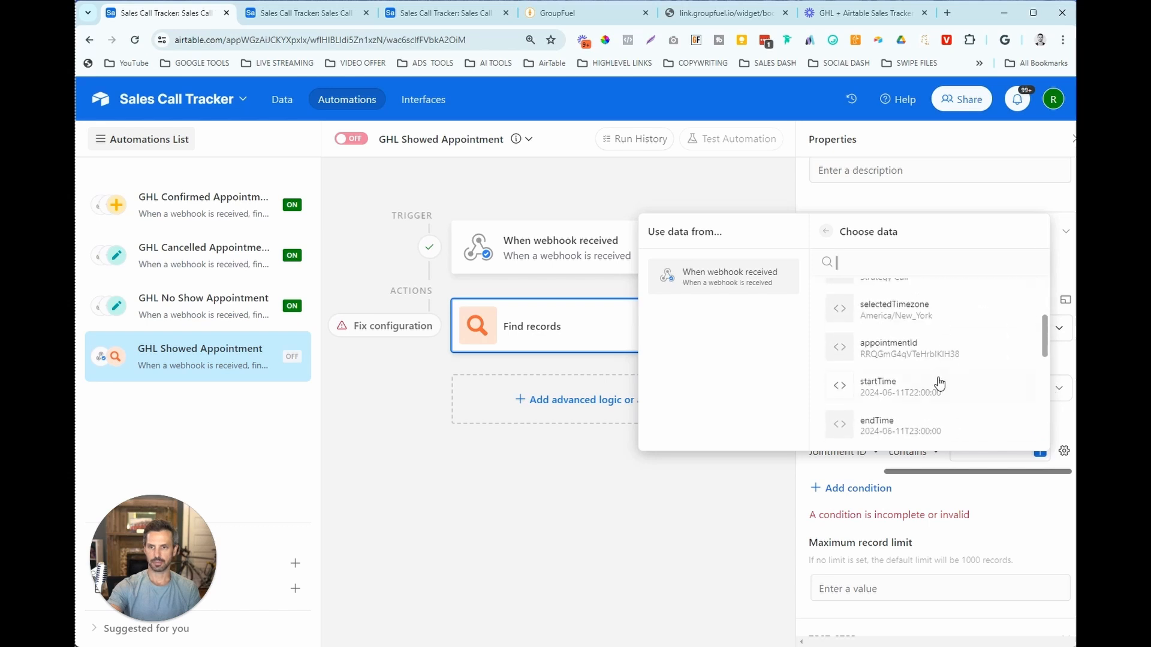
{"action": "left_click", "coordinate": [929, 351]}
{"action": "left_click", "coordinate": [1026, 600]}
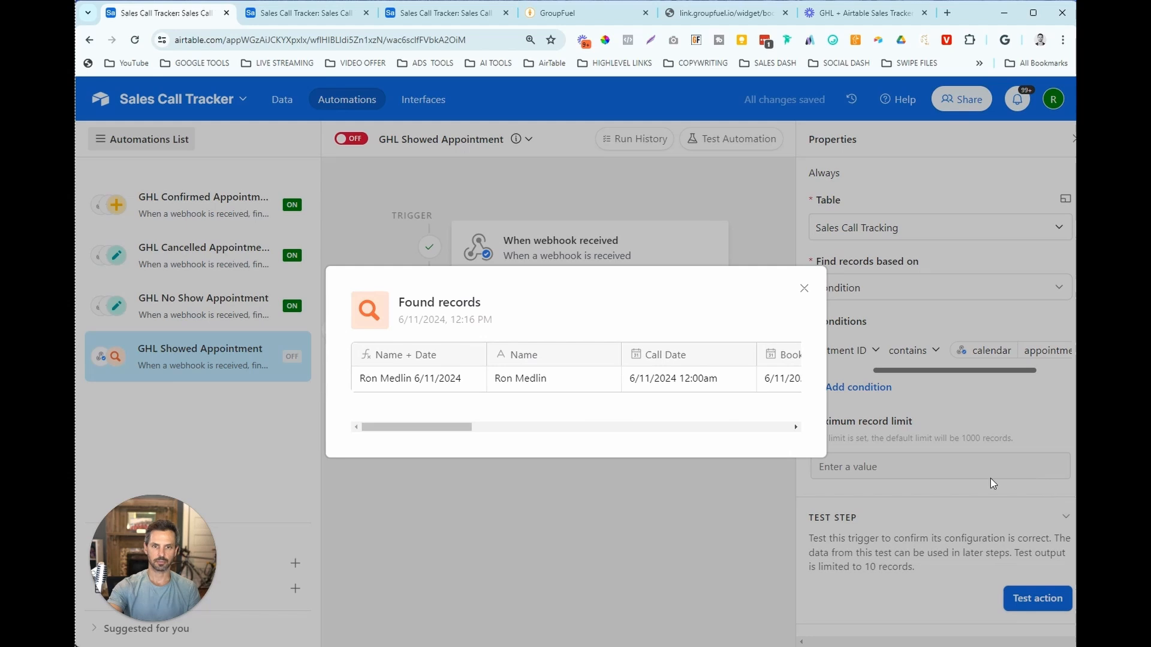
{"action": "left_click", "coordinate": [803, 288]}
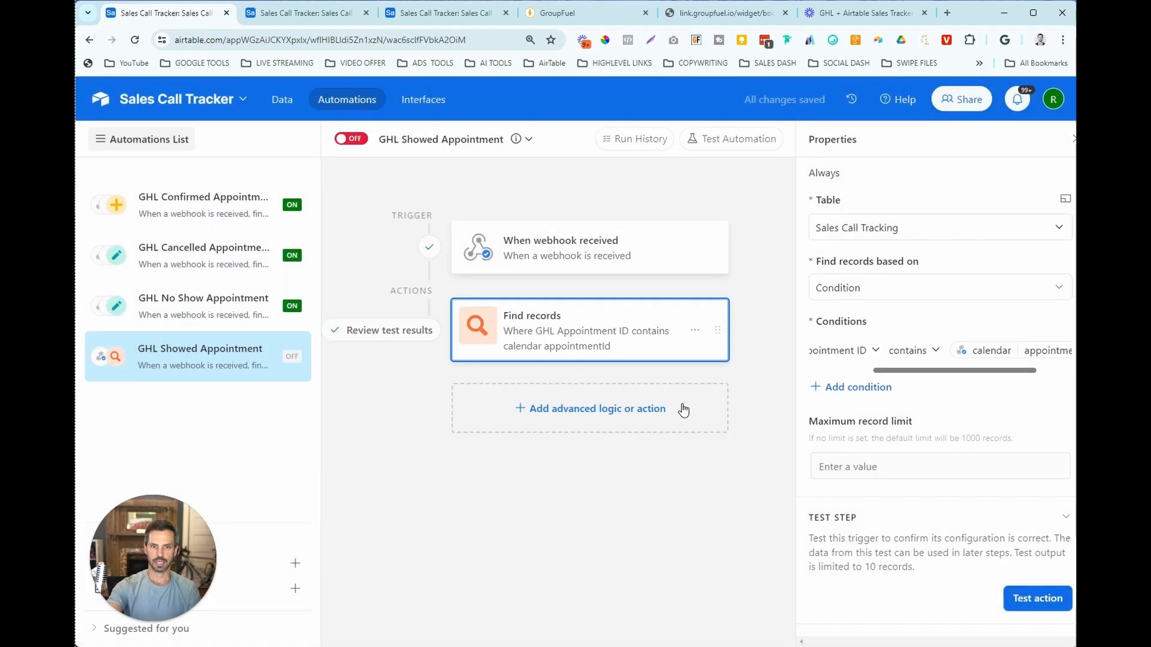
Add an Update record action after Find records and set its table to Sales Call Tracking
{"action": "left_click", "coordinate": [592, 413]}
{"action": "scroll", "coordinate": [606, 502], "scroll_direction": "down", "scroll_amount": 3}
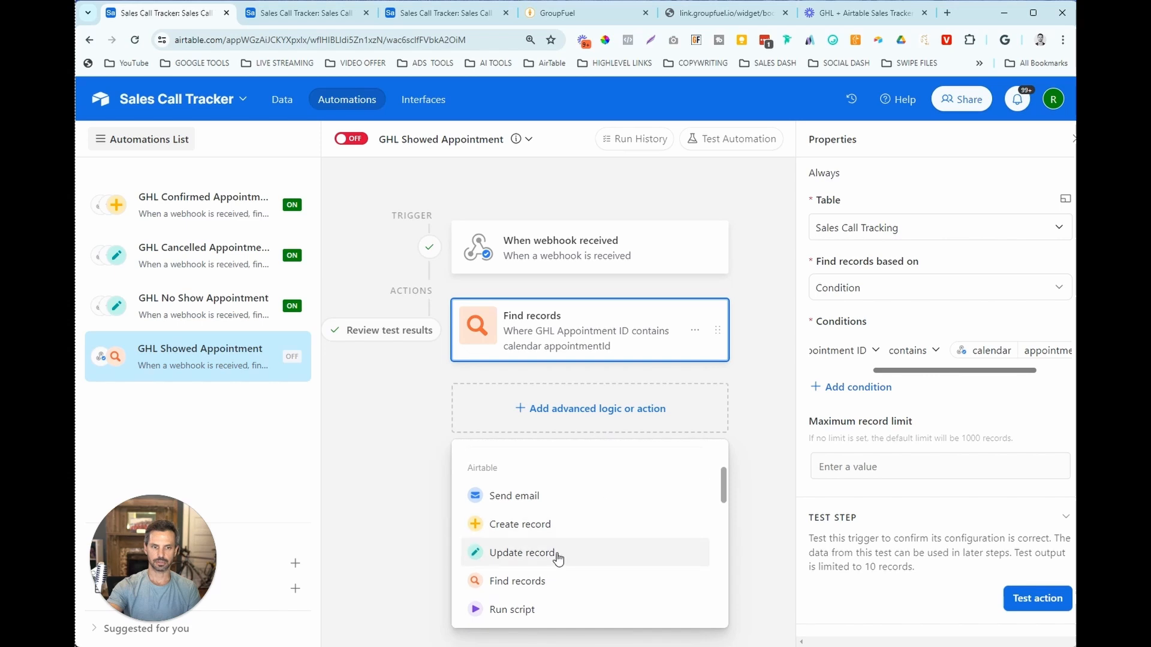
{"action": "left_click", "coordinate": [560, 548]}
{"action": "left_click", "coordinate": [890, 357]}
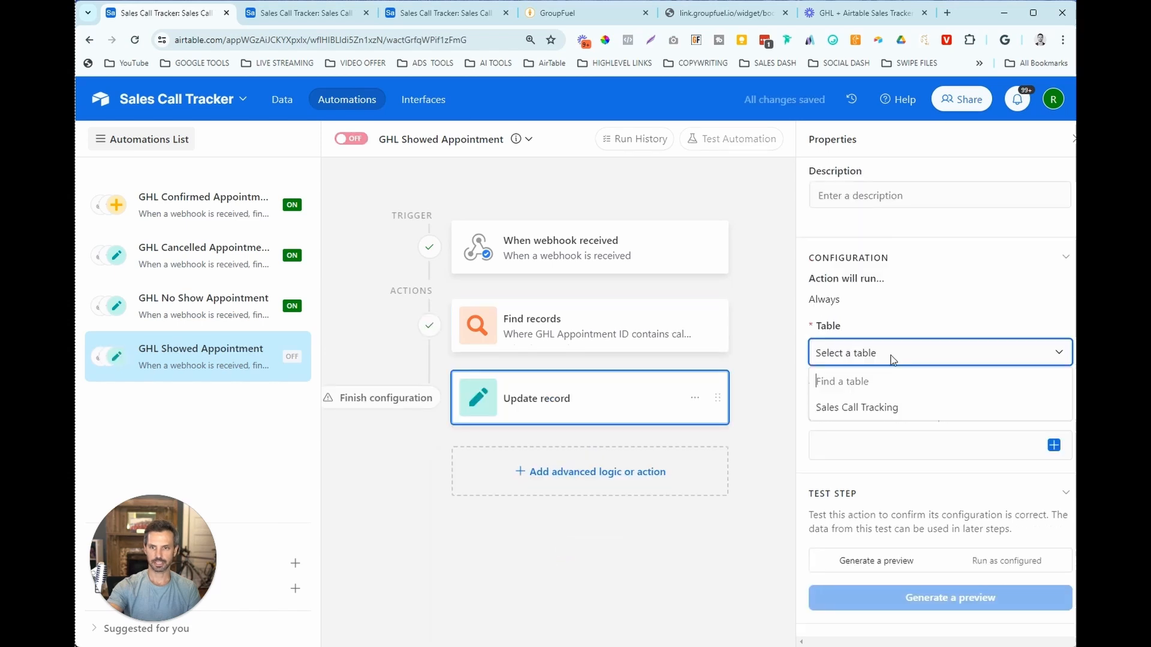
{"action": "left_click", "coordinate": [868, 413]}
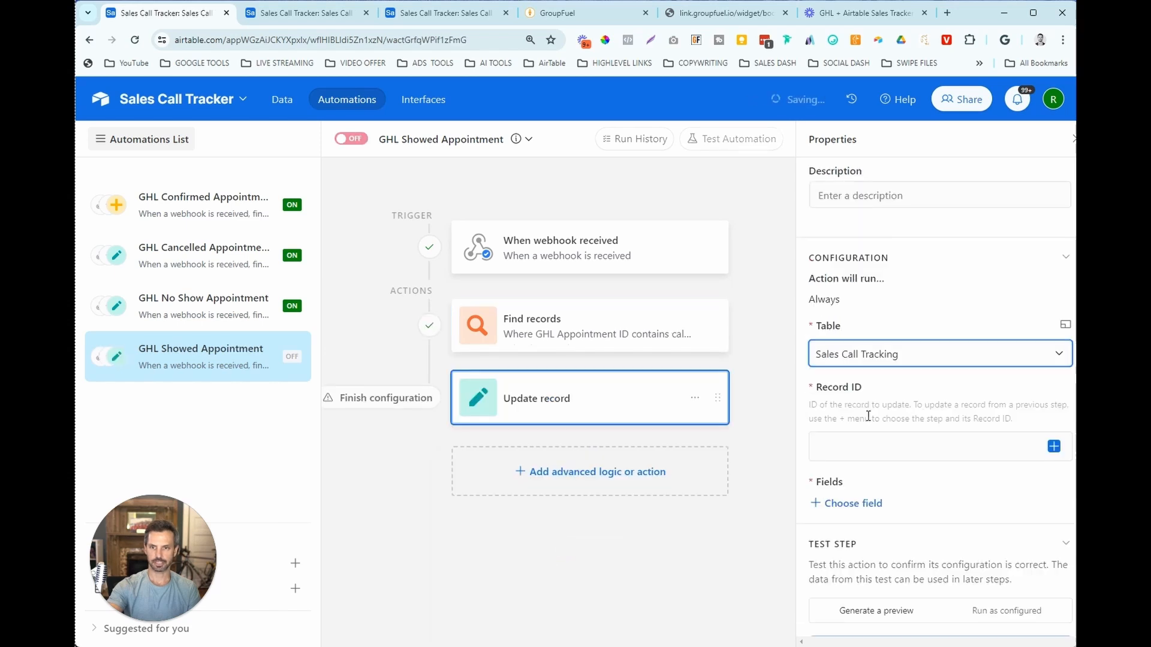
Set the update action's Record ID to the list of Airtable record IDs from the Find records step
{"action": "left_click", "coordinate": [1054, 447]}
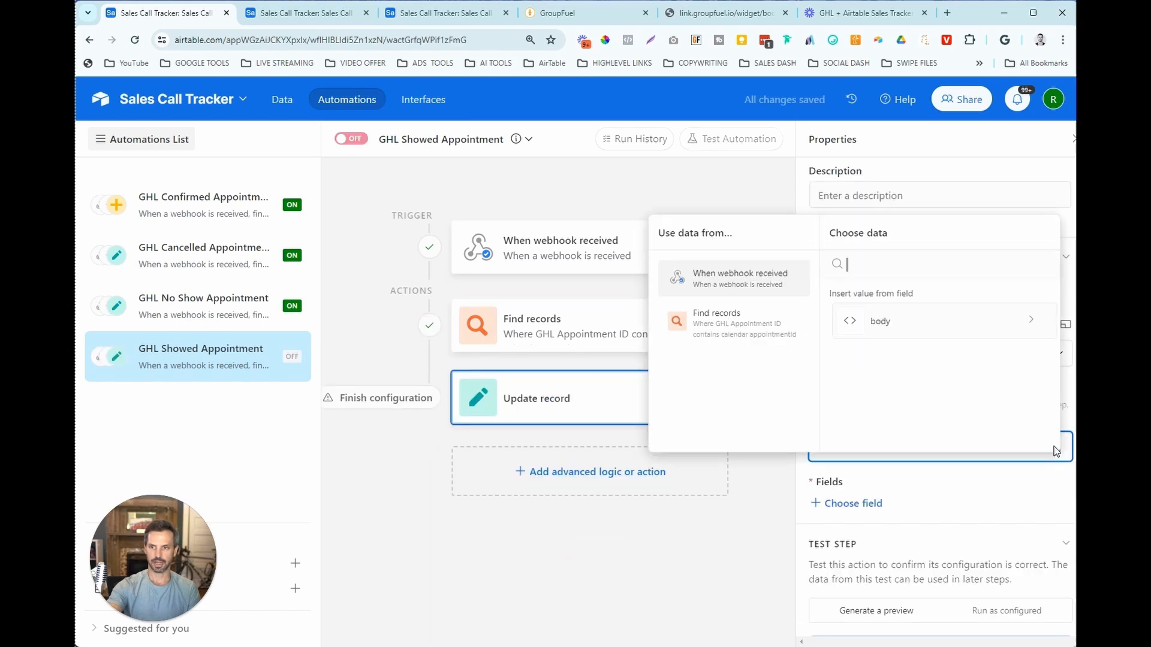
{"action": "left_click", "coordinate": [727, 336]}
{"action": "scroll", "coordinate": [977, 389], "scroll_direction": "down", "scroll_amount": 5}
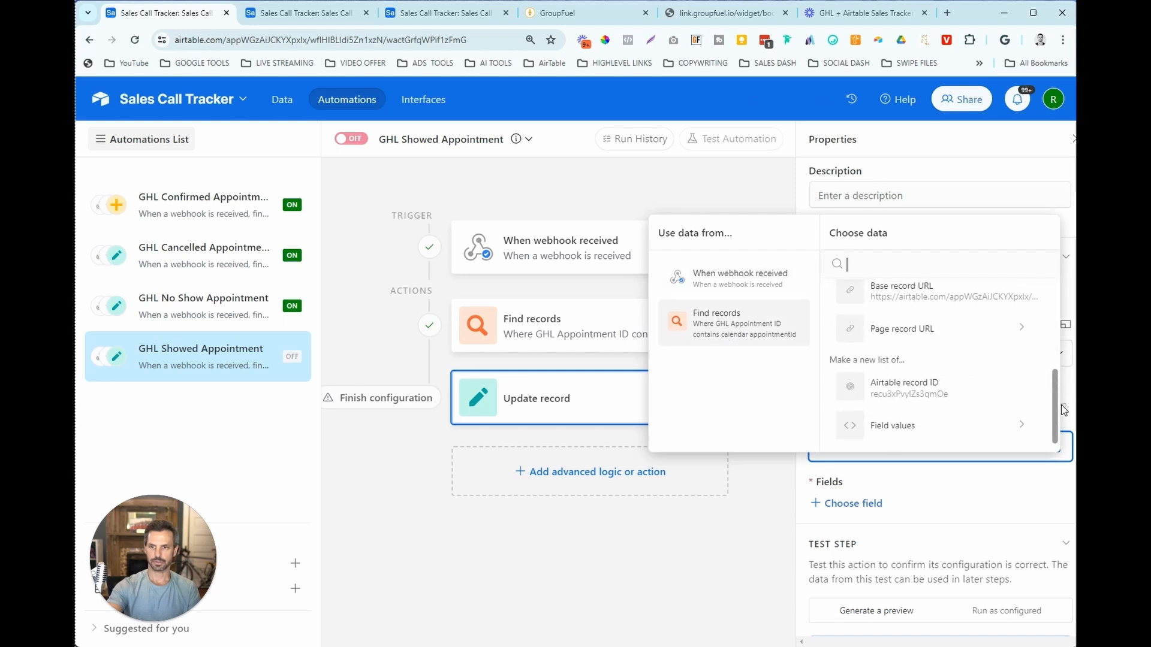
{"action": "left_click", "coordinate": [982, 437]}
{"action": "left_click", "coordinate": [742, 325]}
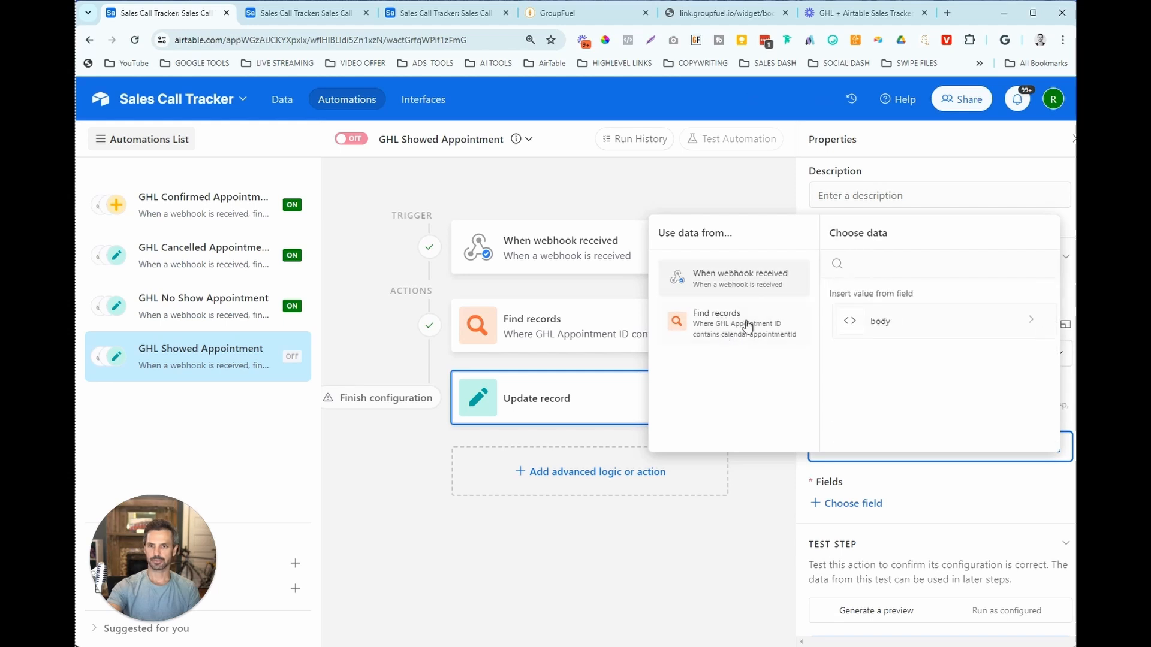
{"action": "scroll", "coordinate": [1019, 359], "scroll_direction": "down", "scroll_amount": 3}
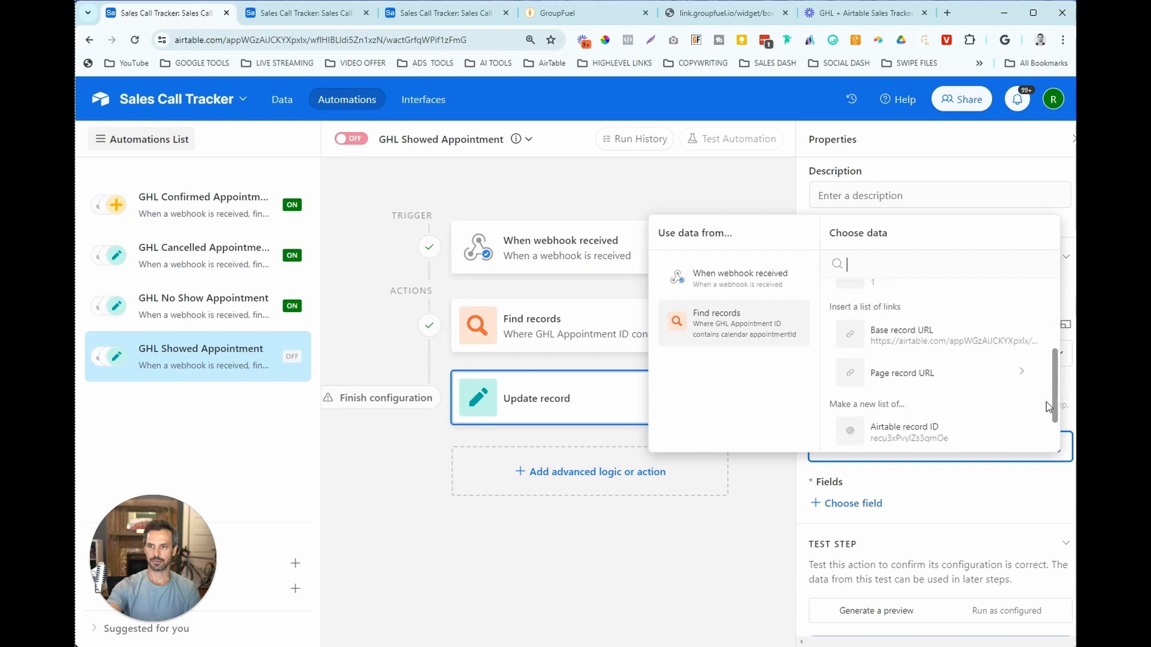
{"action": "left_click", "coordinate": [935, 389]}
Add the Status field to the Update record action and set it to Showed
{"action": "left_click", "coordinate": [868, 505]}
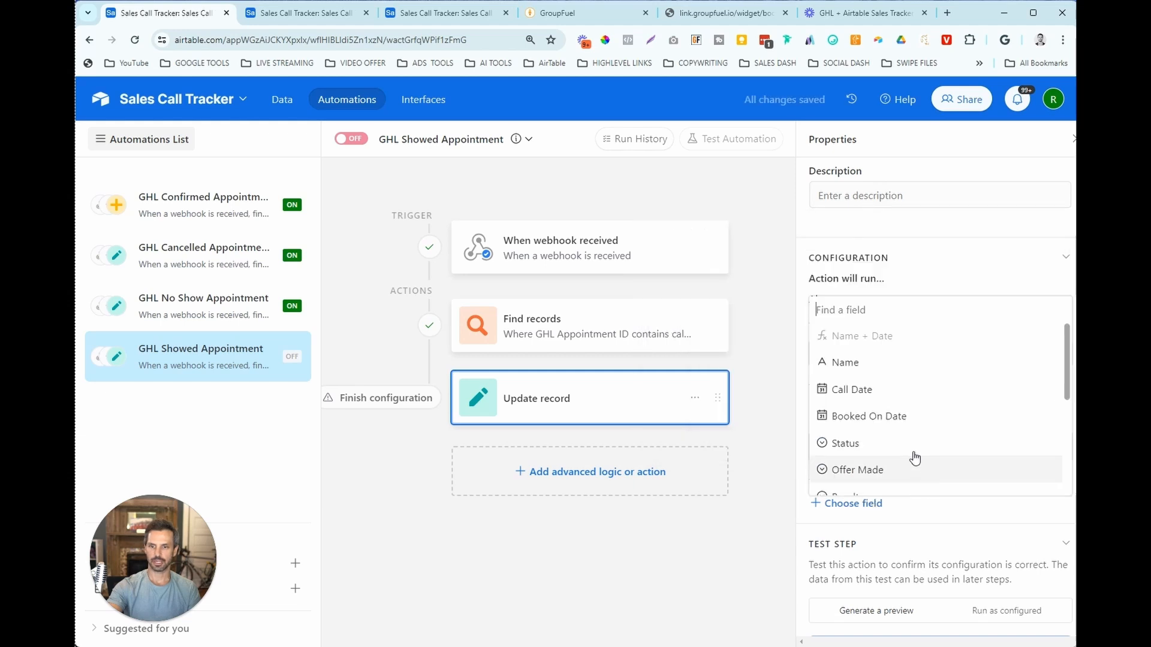
{"action": "left_click", "coordinate": [883, 443]}
{"action": "scroll", "coordinate": [953, 467], "scroll_direction": "down", "scroll_amount": 1}
{"action": "left_click", "coordinate": [917, 477]}
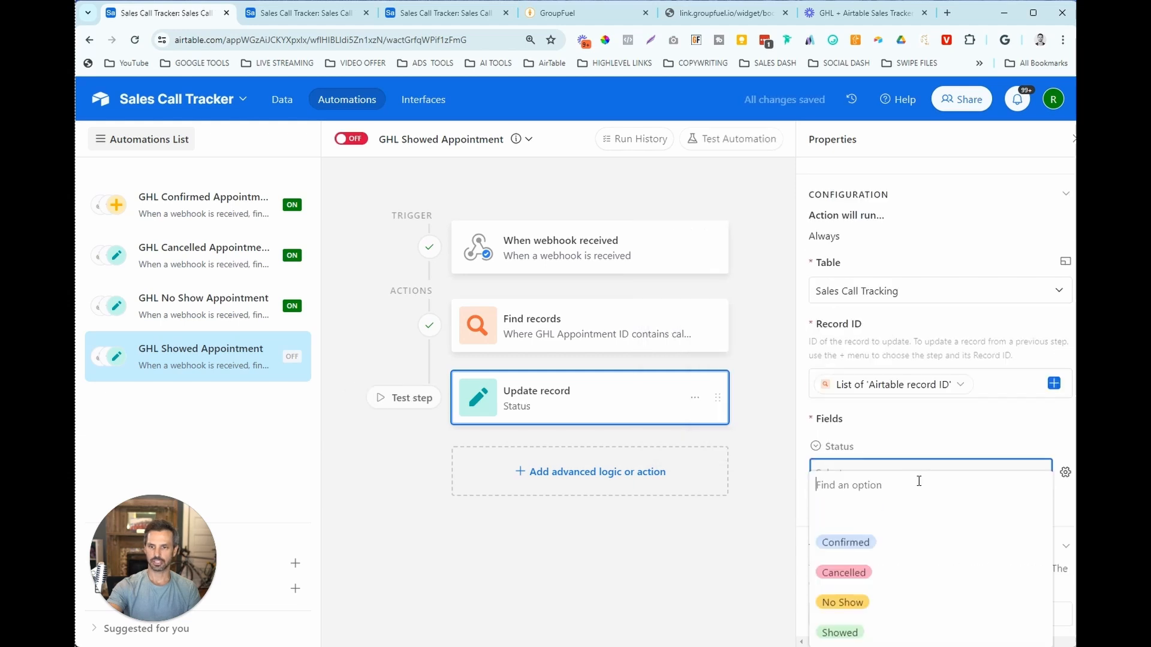
{"action": "left_click", "coordinate": [852, 632]}
Run the Update record test as configured, checking the record's status in the Sales Call Tracking grid before and after
{"action": "scroll", "coordinate": [935, 527], "scroll_direction": "down", "scroll_amount": 1}
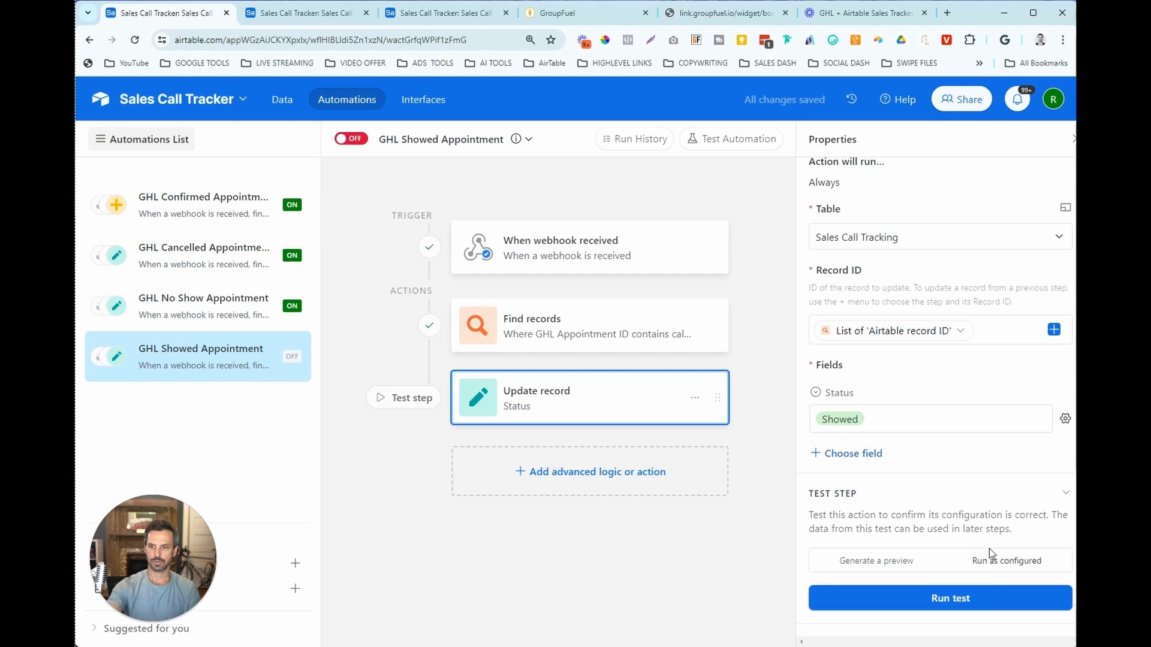
{"action": "left_click", "coordinate": [318, 13]}
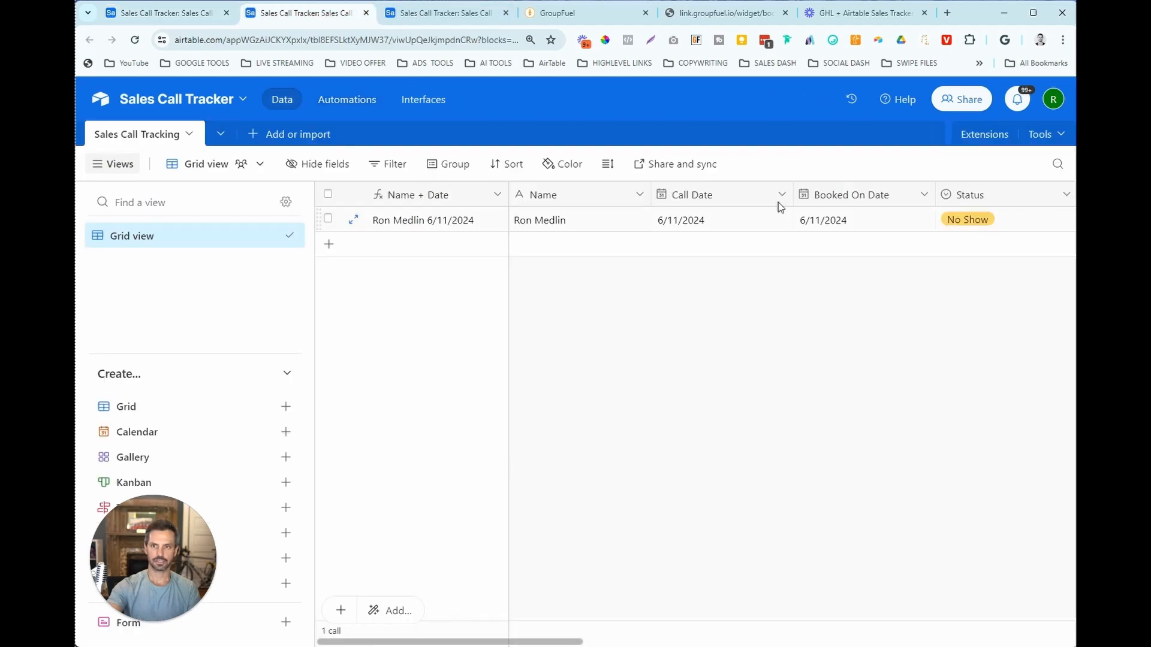
{"action": "left_click", "coordinate": [162, 13]}
{"action": "left_click", "coordinate": [905, 596]}
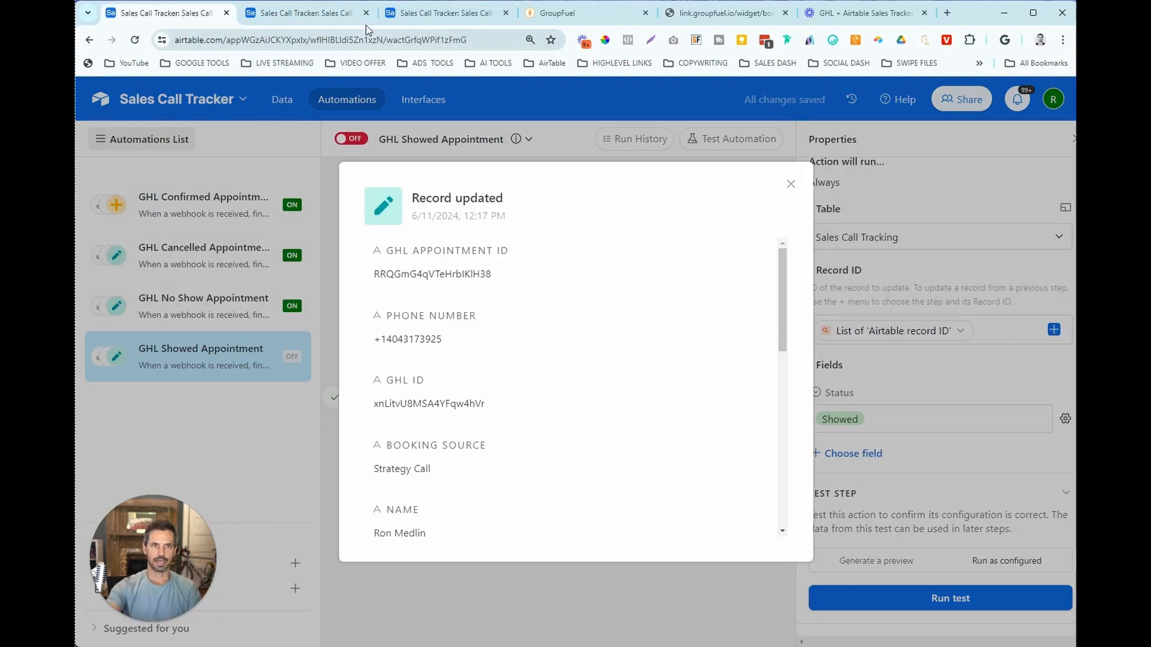
{"action": "left_click", "coordinate": [318, 14]}
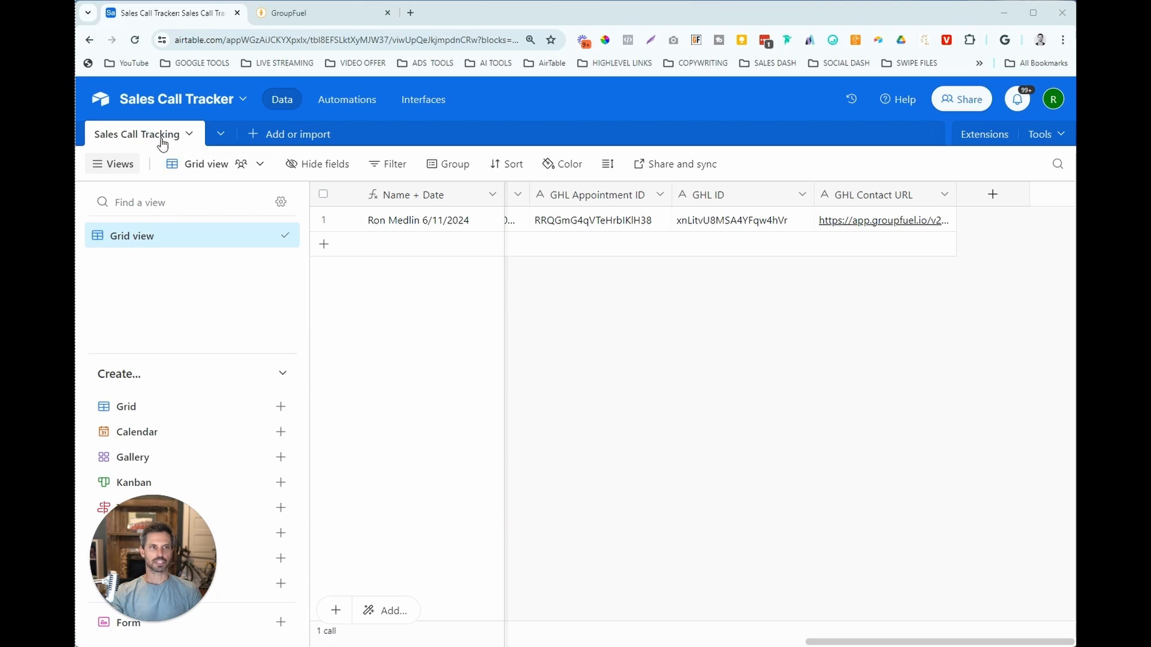
Create a Currency field named New Revenue after GHL Contact URL in the Sales Call Tracking table
{"action": "left_click", "coordinate": [993, 195]}
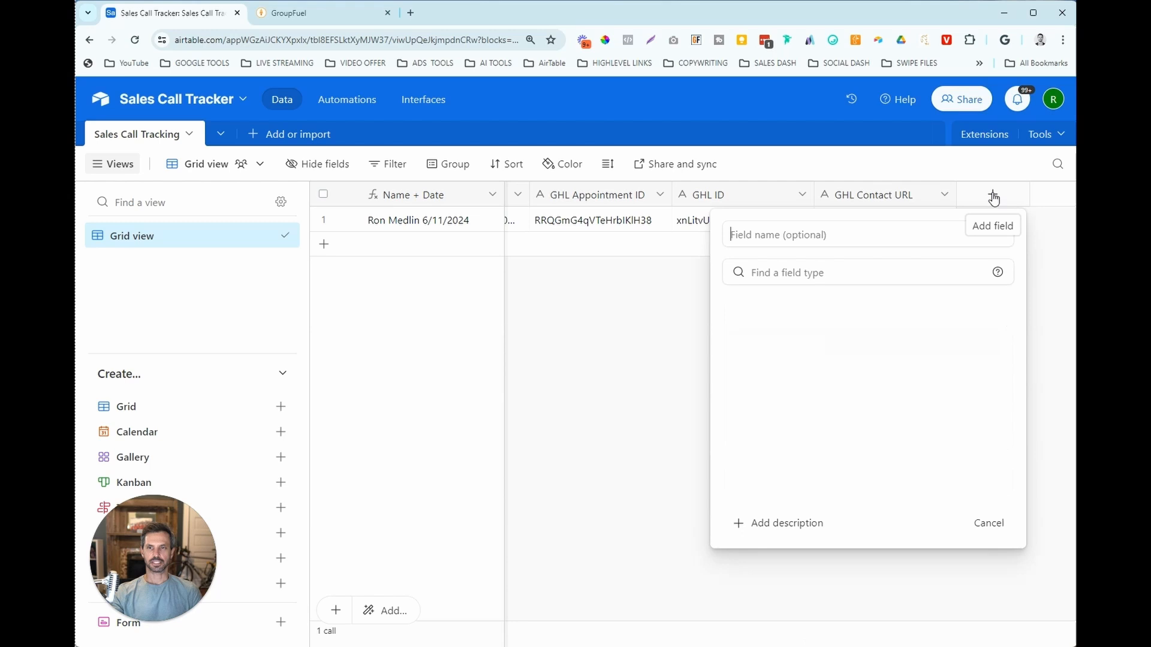
{"action": "left_click", "coordinate": [830, 265]}
{"action": "type", "text": "cur"}
{"action": "key", "text": "Return"}
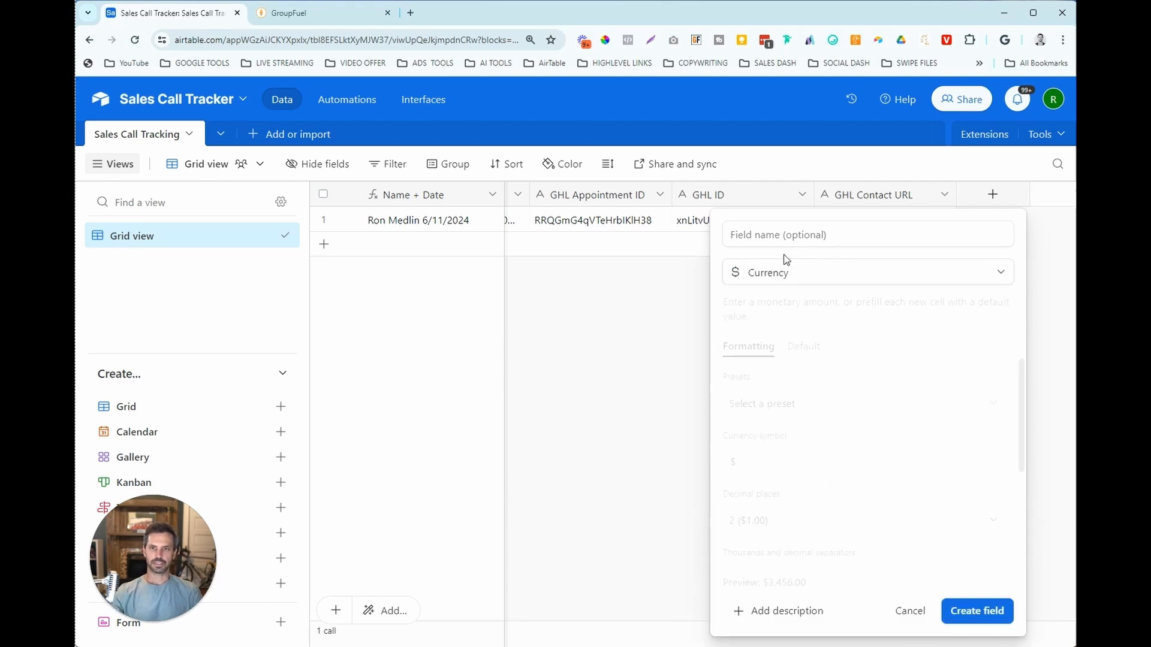
{"action": "left_click", "coordinate": [781, 237]}
{"action": "type", "text": "New"}
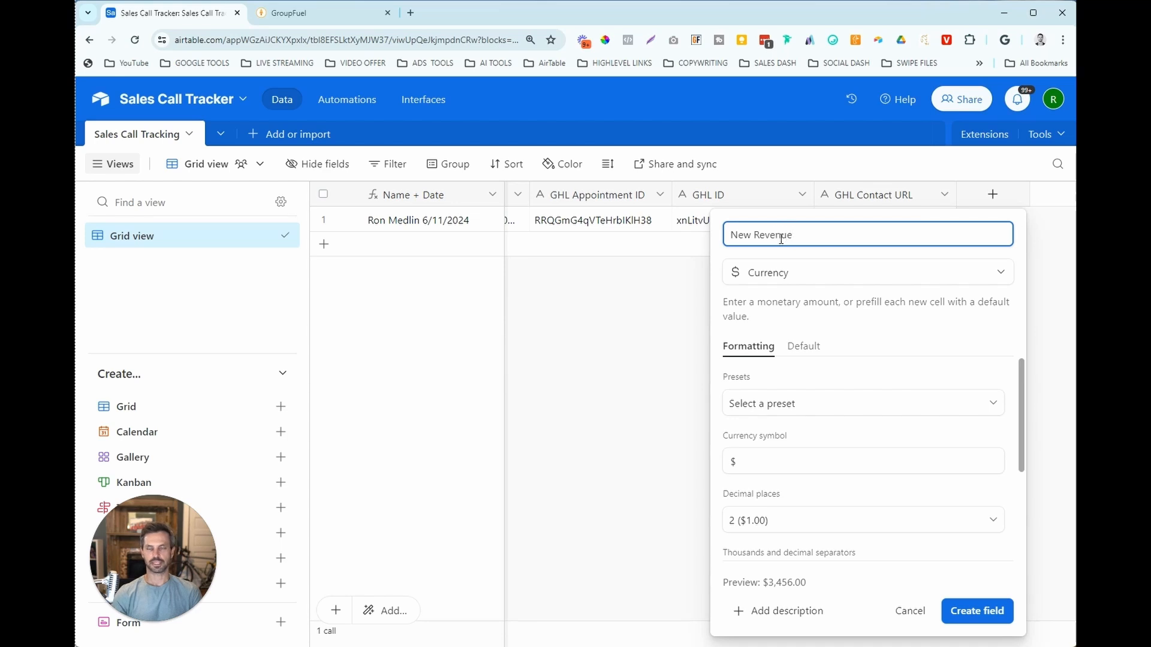
{"action": "type", "text": " Revenue"}
{"action": "left_click", "coordinate": [983, 611]}
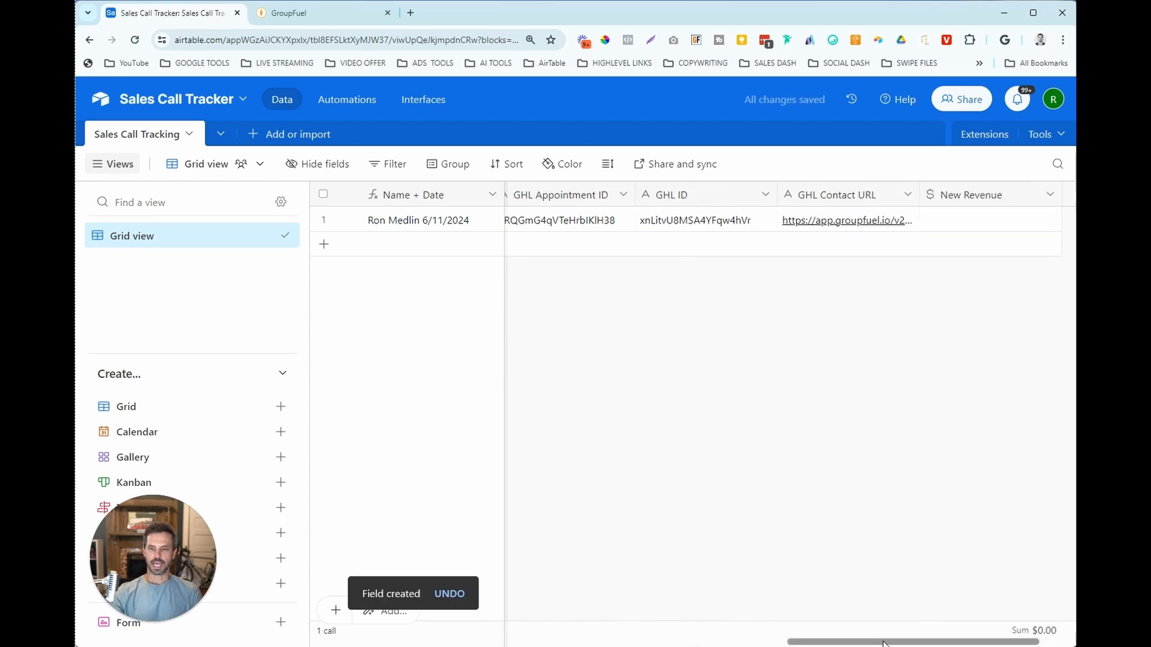
Create a Currency field named Cash Collected after New Revenue in the Sales Call Tracking table
{"action": "left_click", "coordinate": [993, 198]}
{"action": "left_click", "coordinate": [861, 275]}
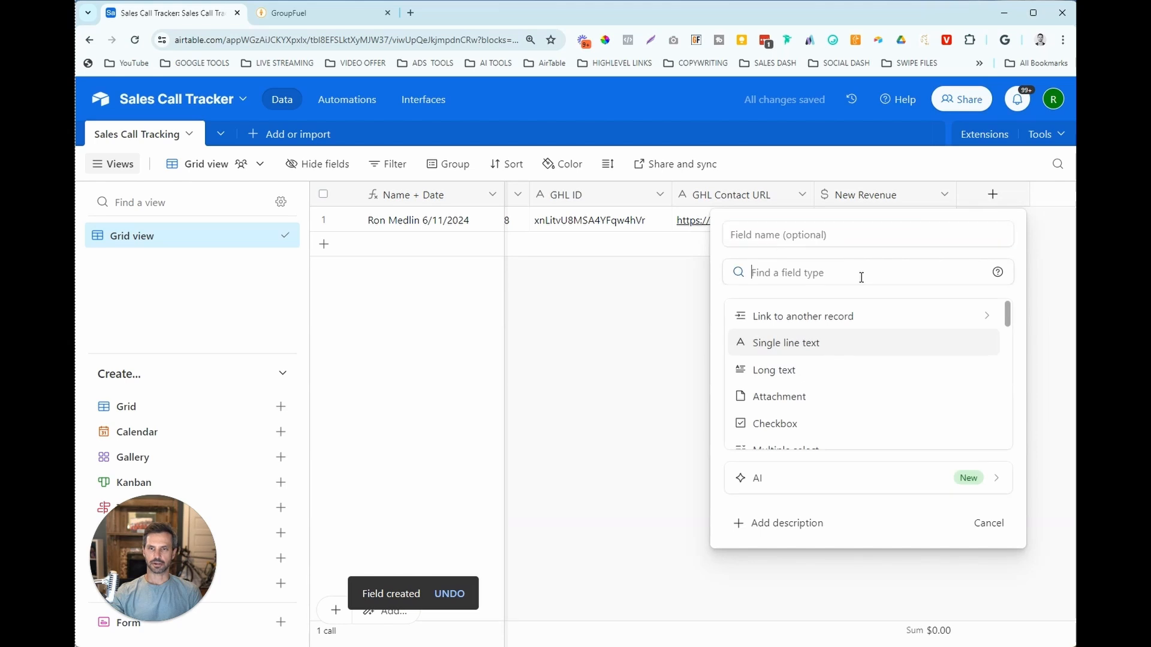
{"action": "type", "text": "cu"}
{"action": "left_click", "coordinate": [824, 317]}
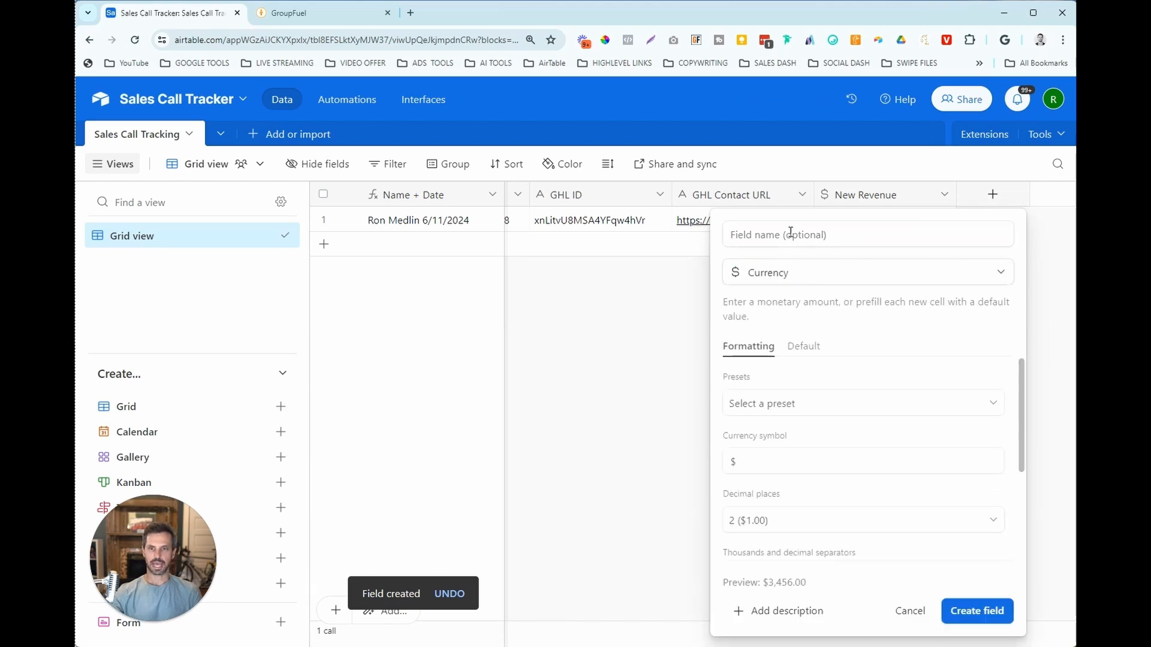
{"action": "left_click", "coordinate": [792, 233]}
{"action": "type", "text": "Cas"}
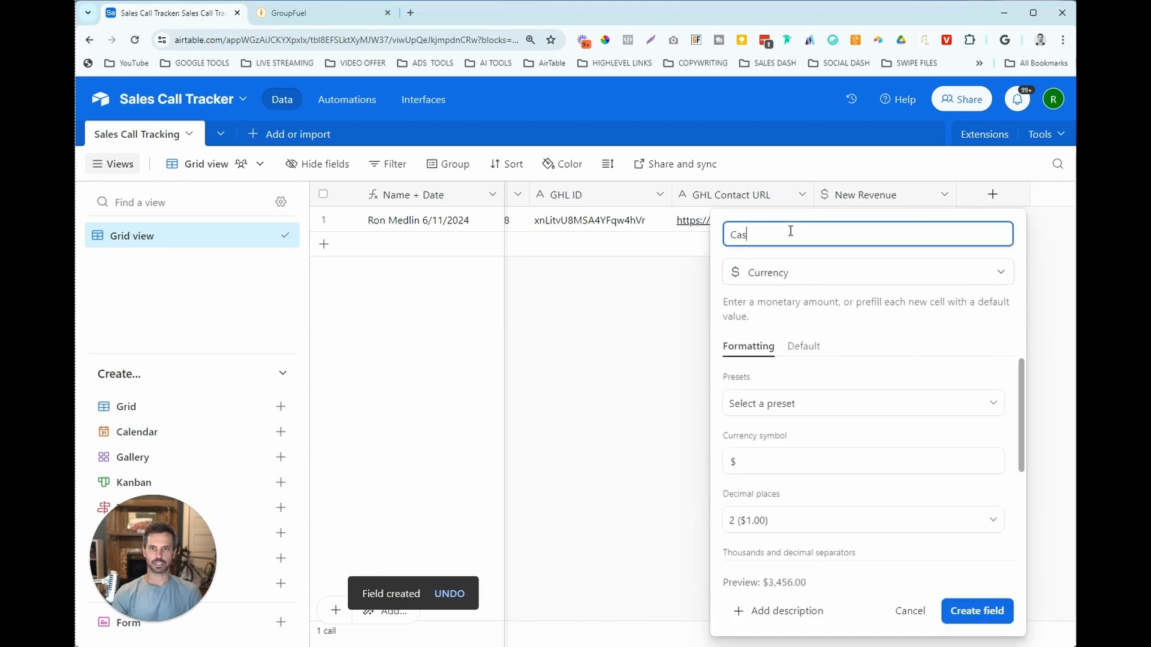
{"action": "type", "text": "h "}
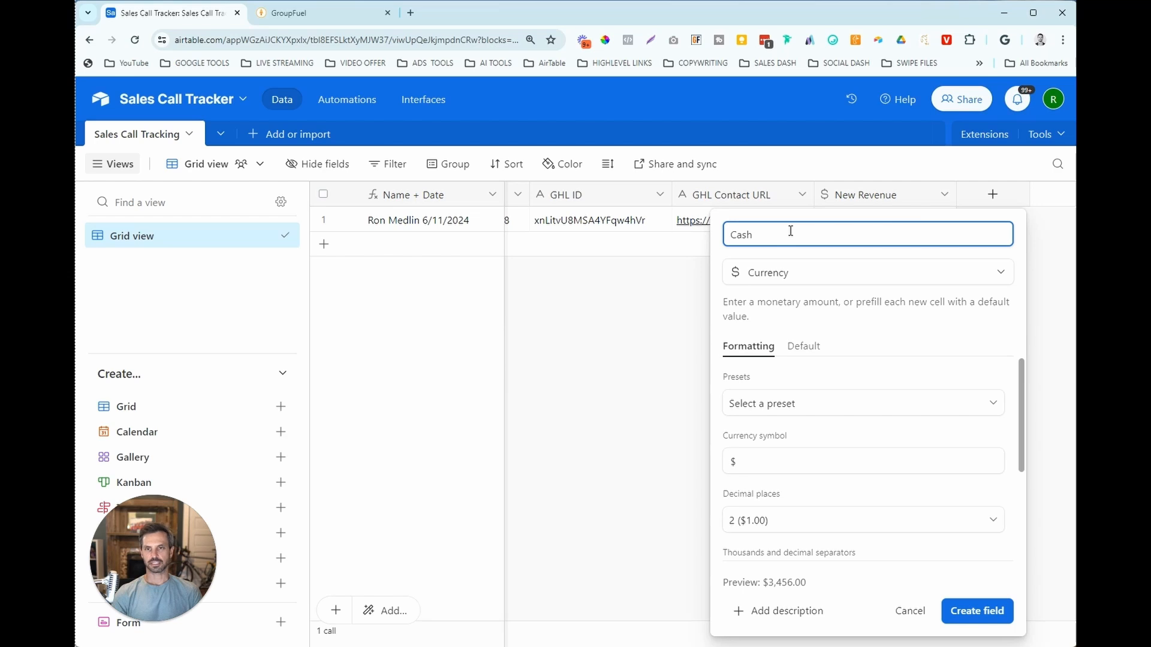
{"action": "type", "text": "Collect"}
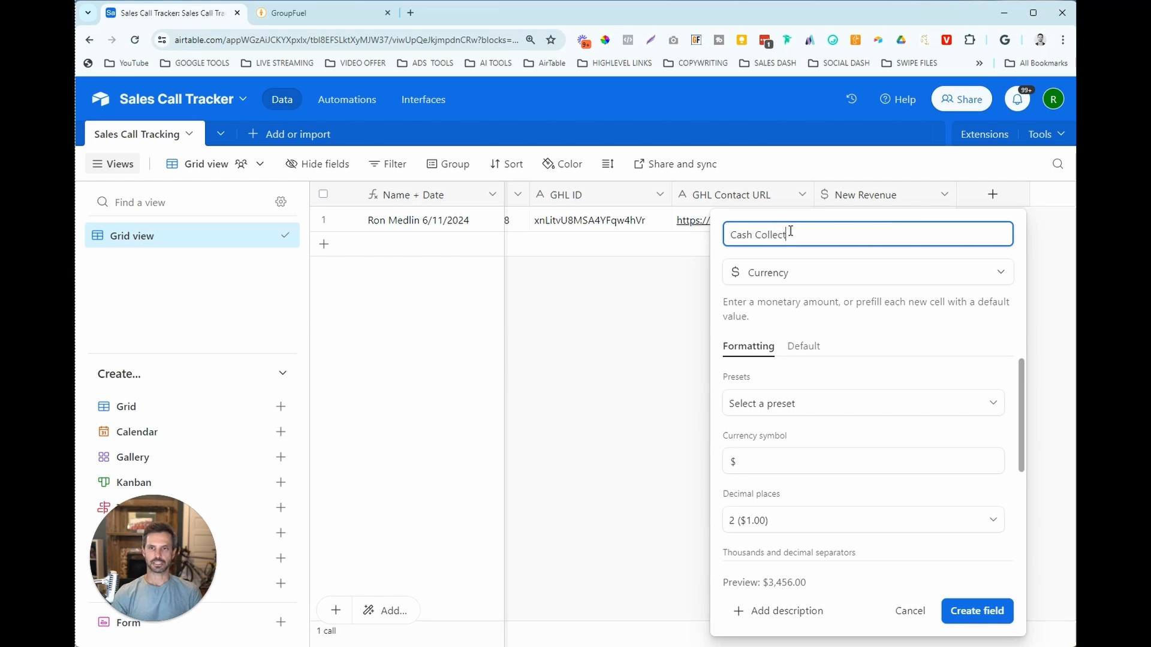
{"action": "type", "text": "ed"}
{"action": "key", "text": "Return"}
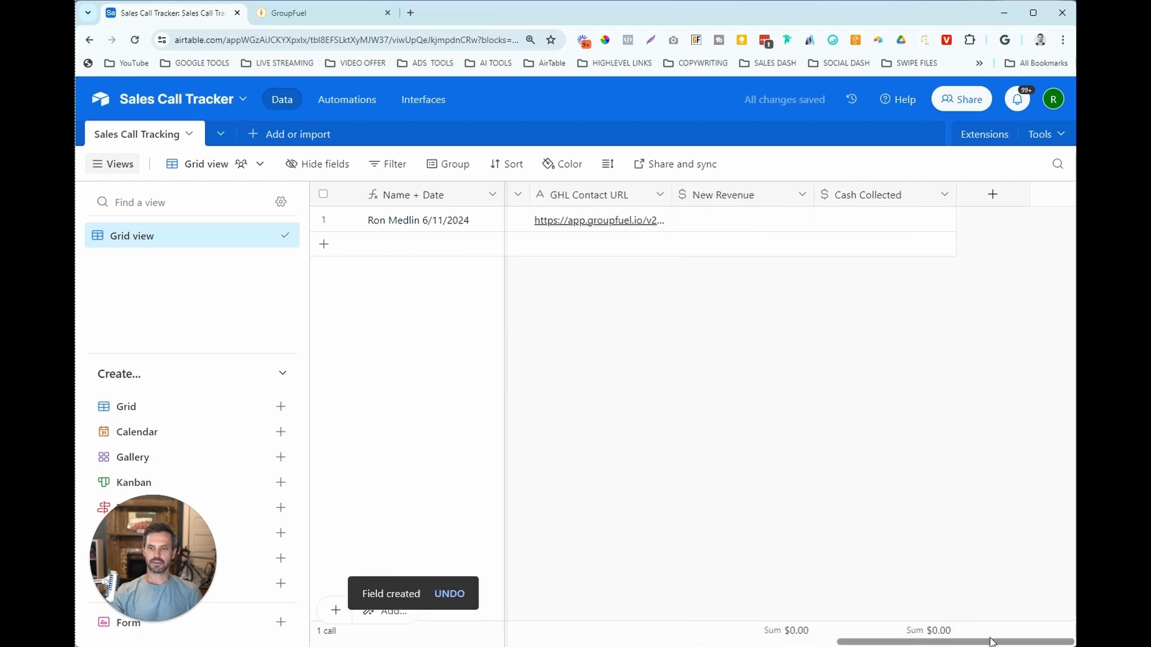
Start a new Formula field named Month + Year after Cash Collected in the Sales Call Tracking table
{"action": "left_click", "coordinate": [979, 198]}
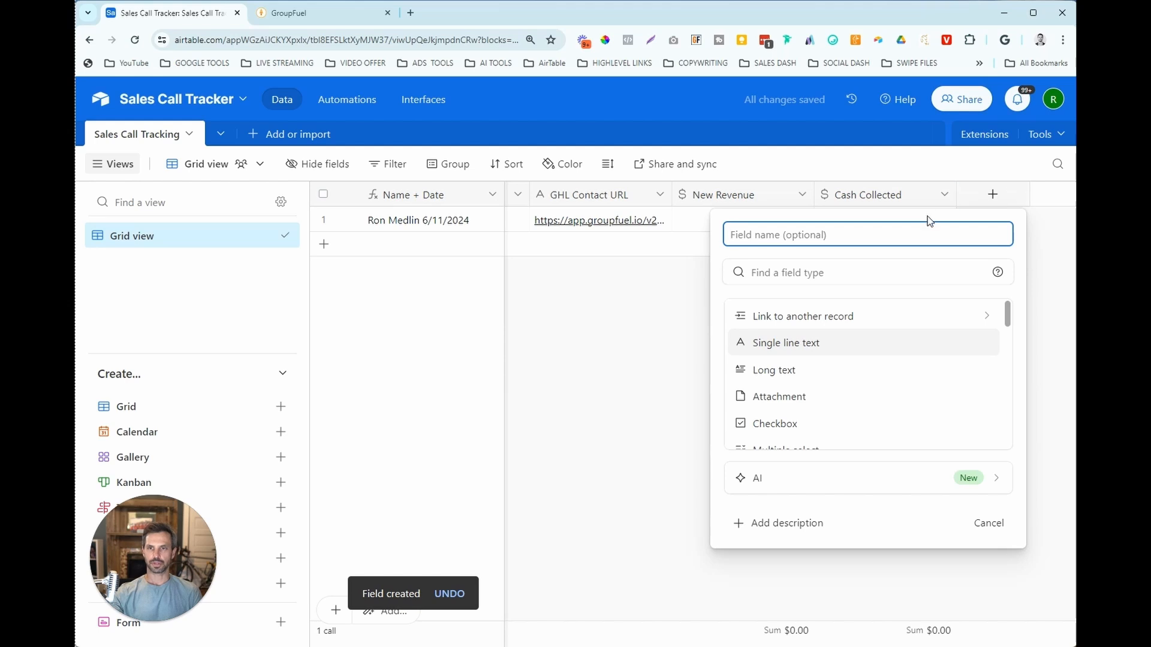
{"action": "scroll", "coordinate": [870, 353], "scroll_direction": "down", "scroll_amount": 1}
{"action": "scroll", "coordinate": [870, 365], "scroll_direction": "down", "scroll_amount": 2}
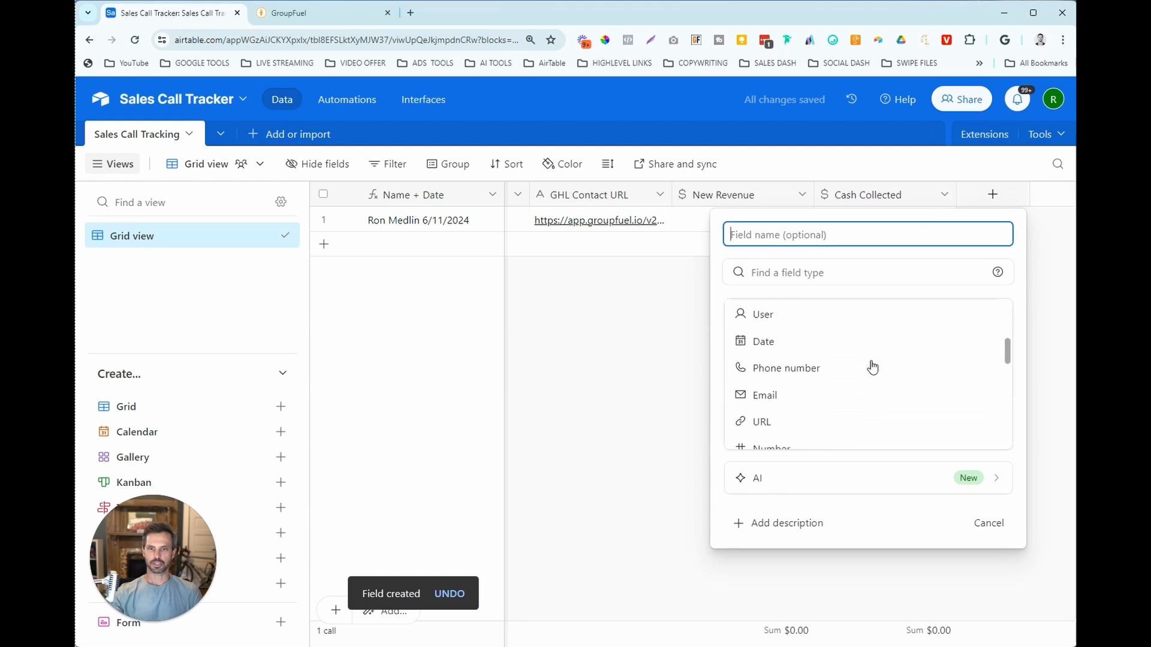
{"action": "scroll", "coordinate": [832, 390], "scroll_direction": "down", "scroll_amount": 2}
{"action": "scroll", "coordinate": [828, 399], "scroll_direction": "down", "scroll_amount": 2}
{"action": "left_click", "coordinate": [827, 398]}
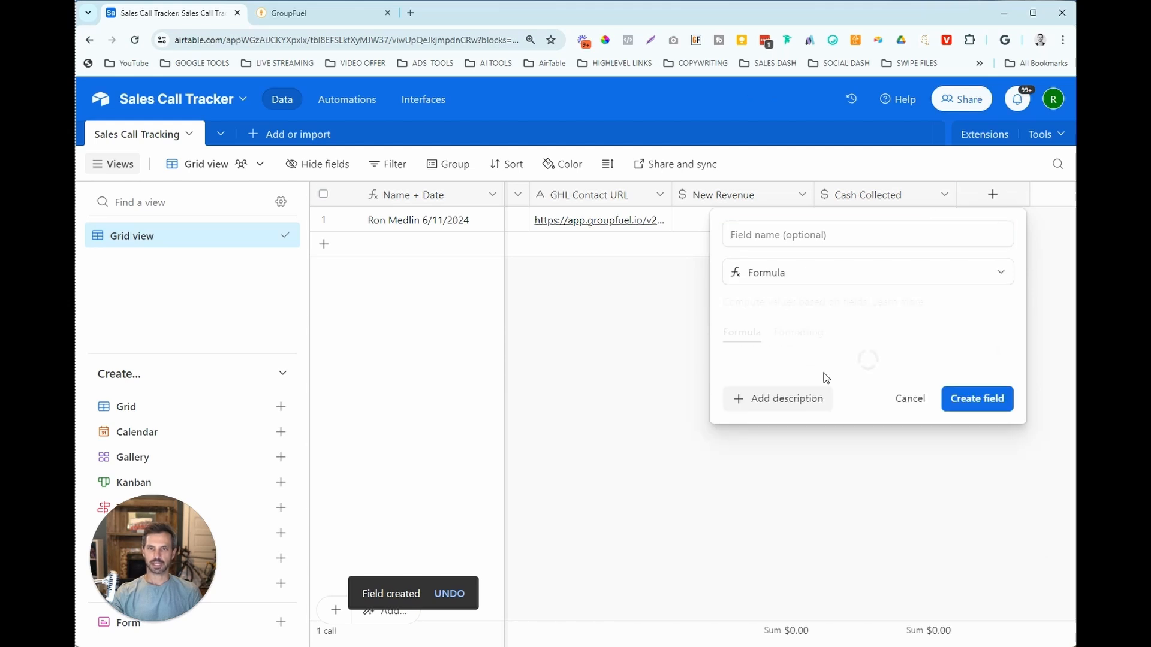
{"action": "left_click", "coordinate": [807, 234]}
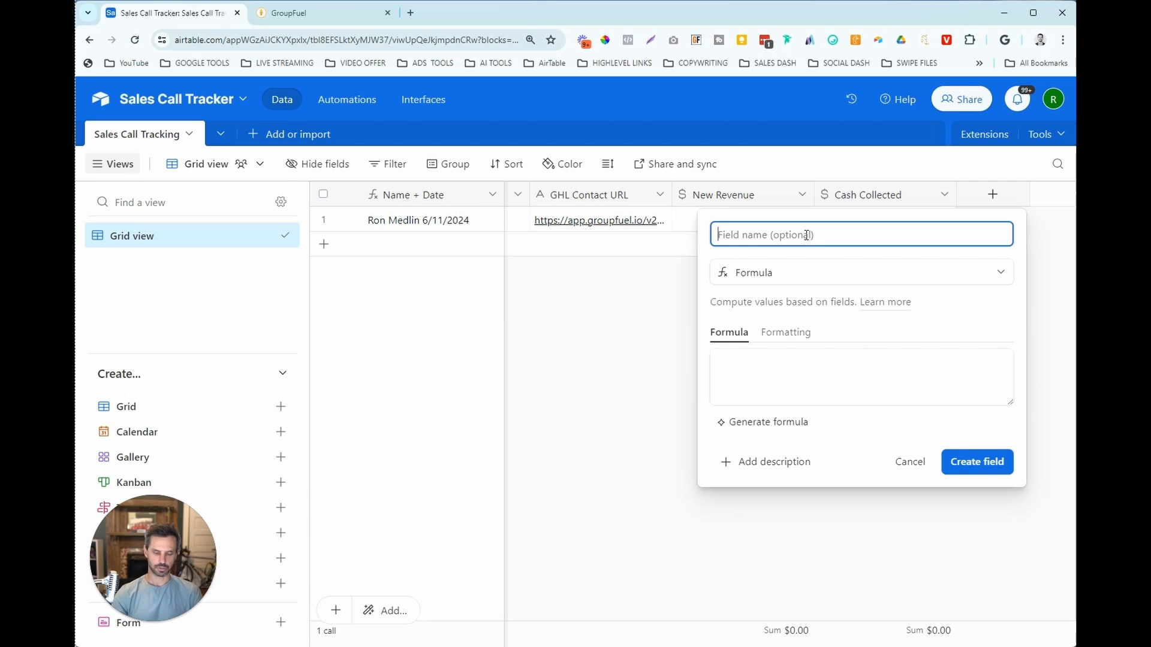
{"action": "type", "text": "Month + Year"}
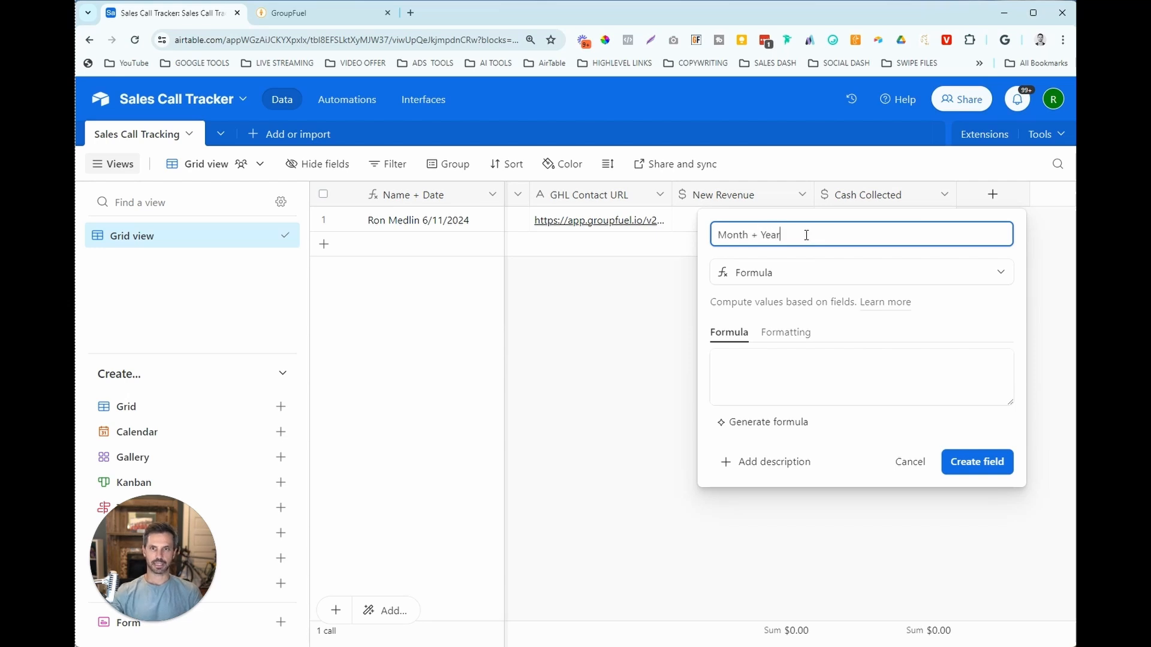
Enter the formula DATETIME_FORMAT({Call Date}, 'MMMM YYYY'), check its preview result, and create the Month + Year field
{"action": "left_click", "coordinate": [772, 376]}
{"action": "type", "text": "DATETIME_FORMAT({Call Date}, 'MMMM YYYY')"}
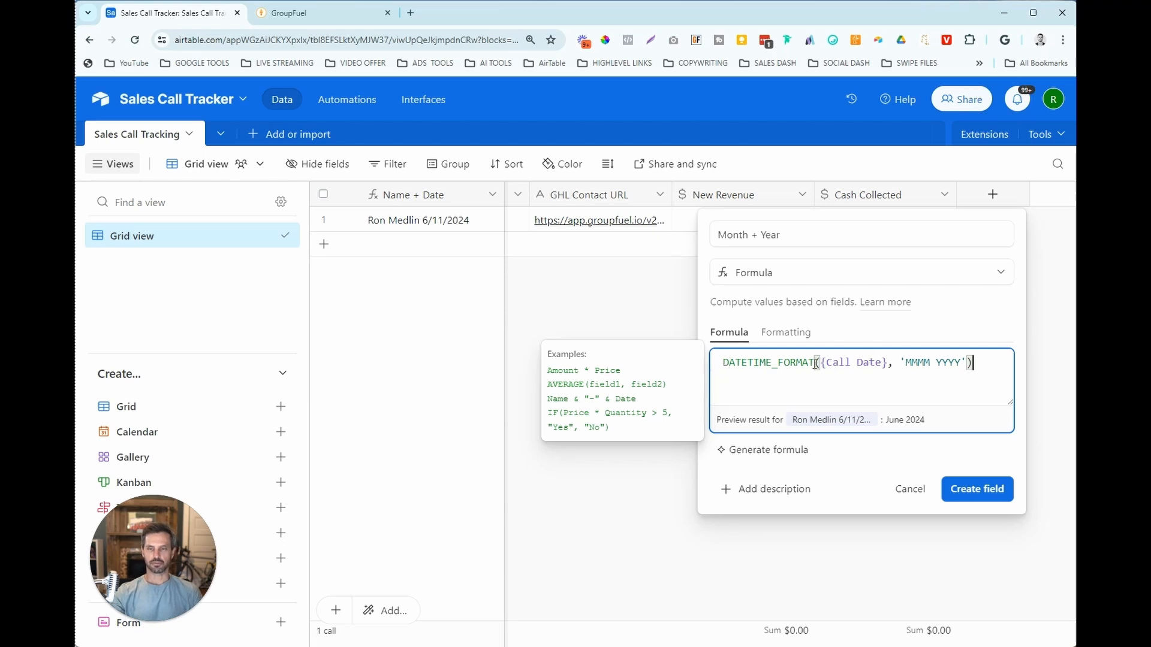
{"action": "left_click_drag", "start_coordinate": [822, 362], "coordinate": [889, 361]}
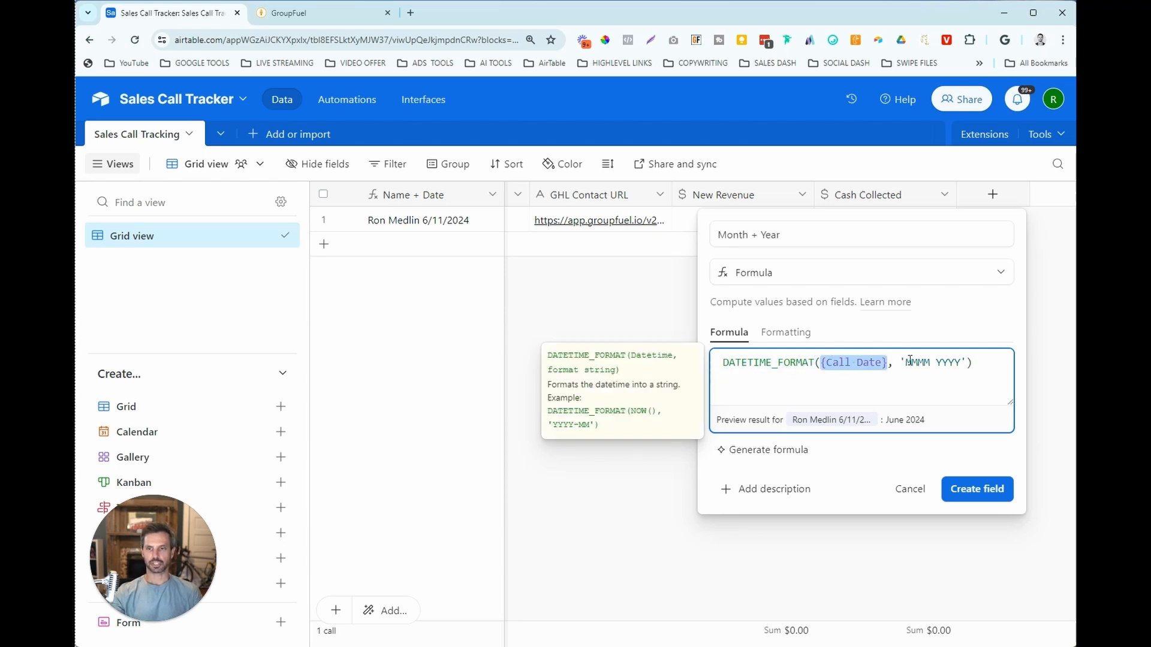
{"action": "left_click", "coordinate": [910, 360]}
{"action": "left_click_drag", "start_coordinate": [952, 423], "coordinate": [887, 420]}
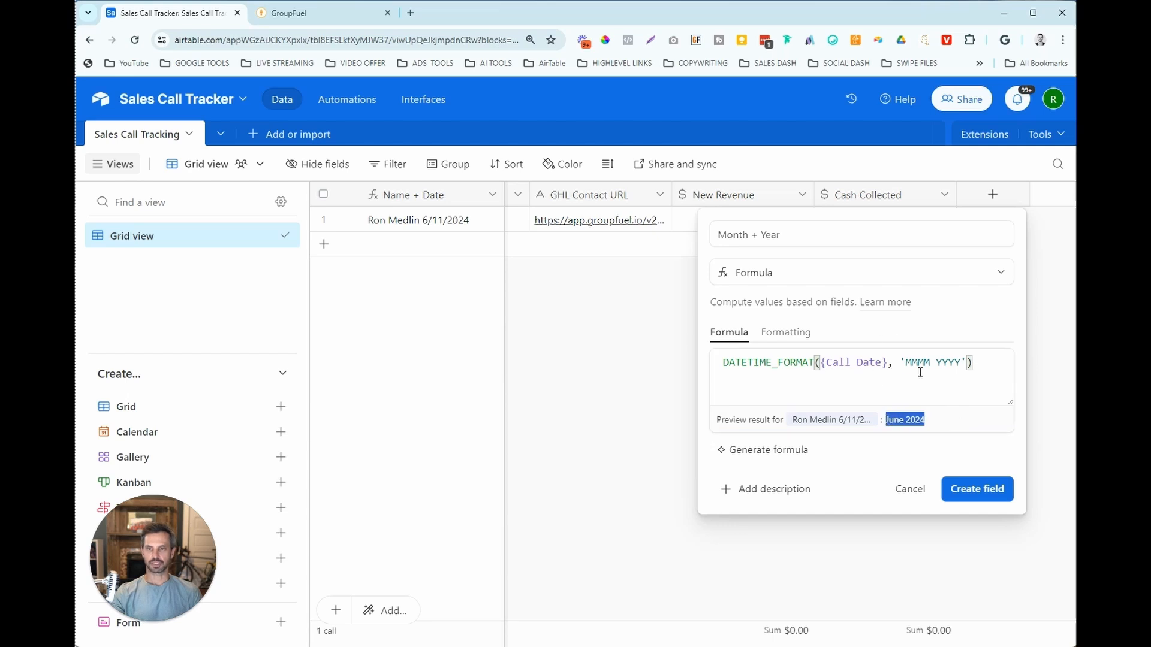
{"action": "left_click", "coordinate": [979, 489]}
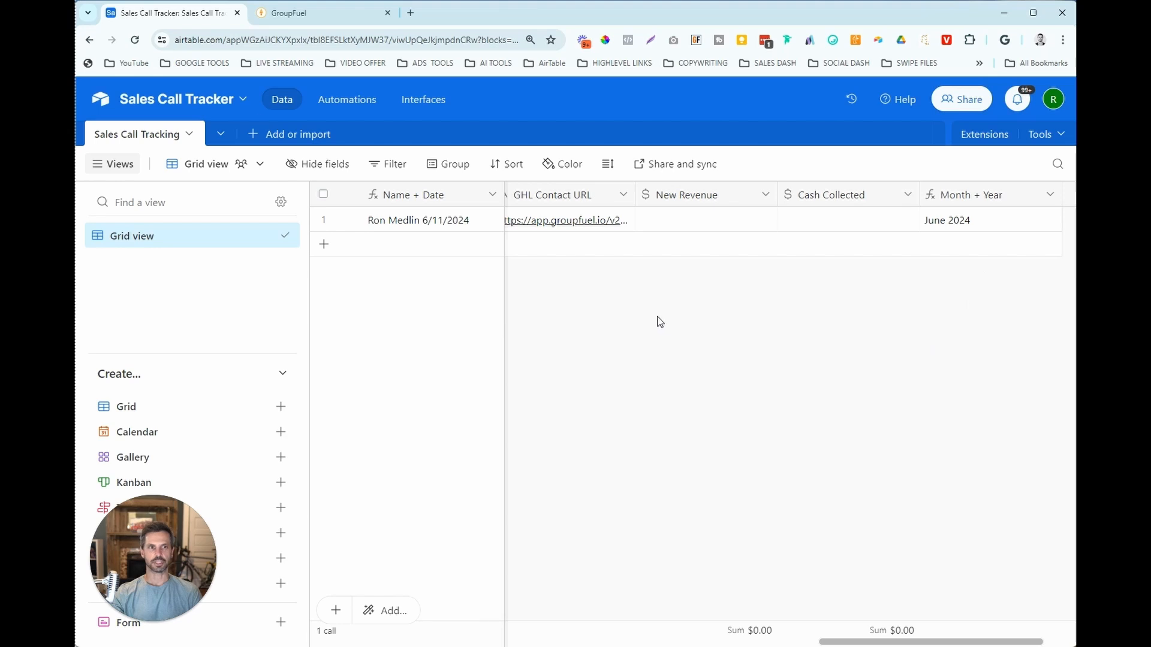
Add a blank table to the base and name it Sales Analytics
{"action": "left_click", "coordinate": [275, 136]}
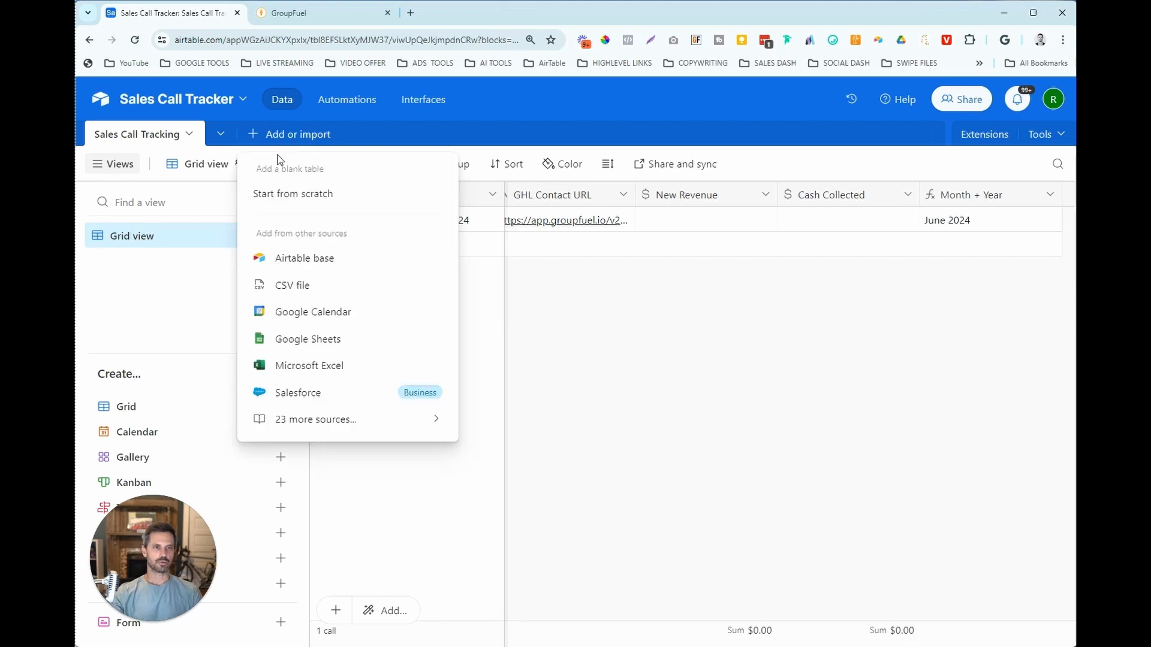
{"action": "left_click", "coordinate": [298, 200]}
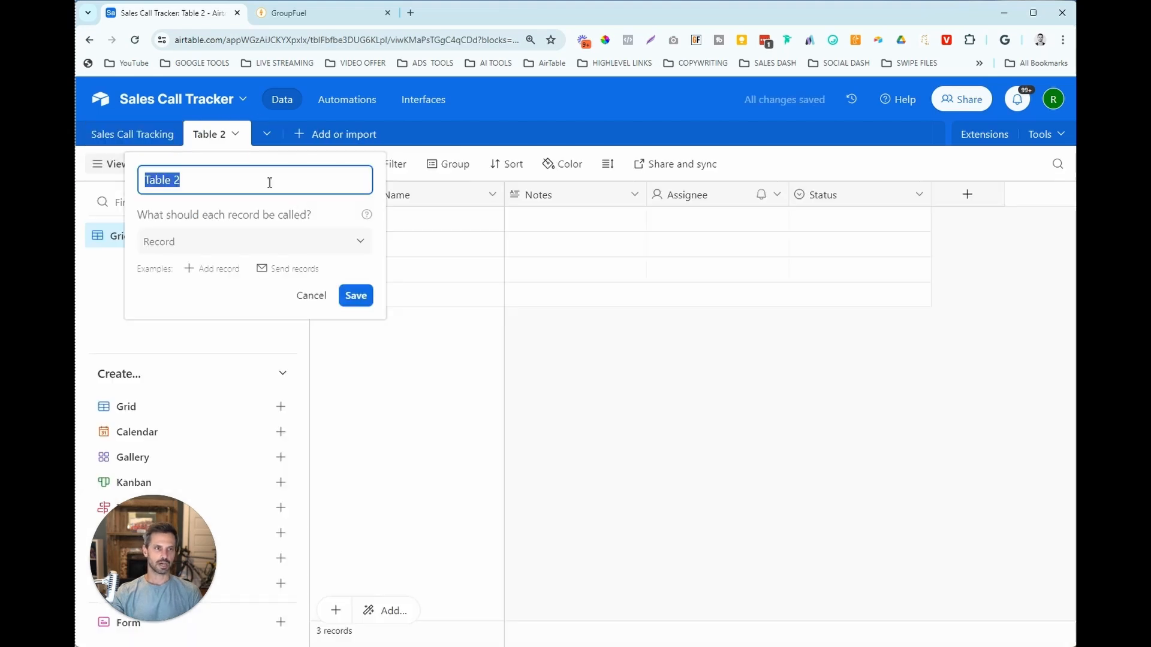
{"action": "type", "text": "Sales Anlay"}
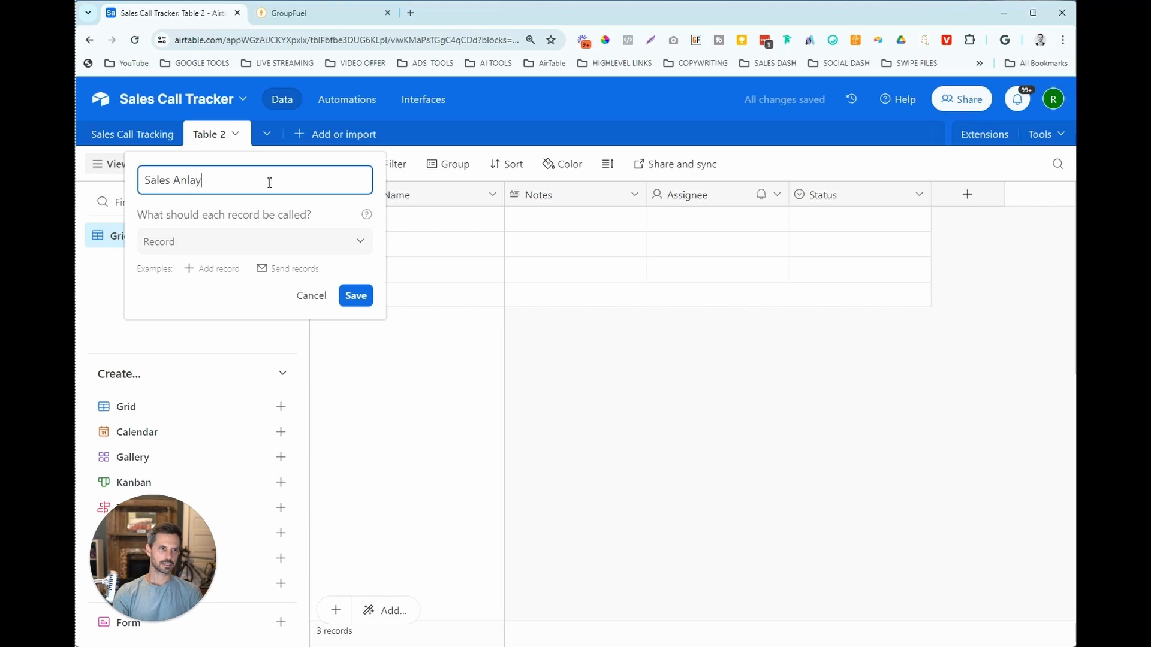
{"action": "key", "text": "BackSpace"}
{"action": "key", "text": "BackSpace"}
{"action": "key", "text": "BackSpace"}
{"action": "type", "text": "alytics"}
{"action": "left_click", "coordinate": [355, 296]}
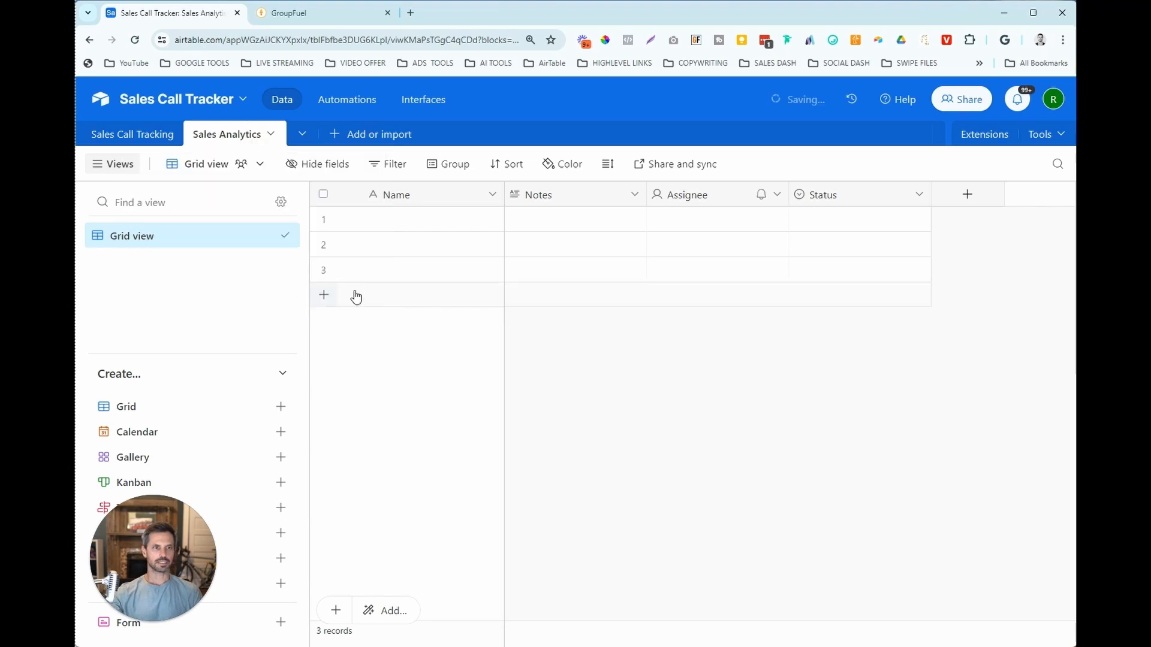
Delete the default Notes, Assignee and Status fields from the Sales Analytics table
{"action": "left_click", "coordinate": [919, 195]}
{"action": "scroll", "coordinate": [888, 455], "scroll_direction": "down", "scroll_amount": 2}
{"action": "left_click", "coordinate": [884, 606]}
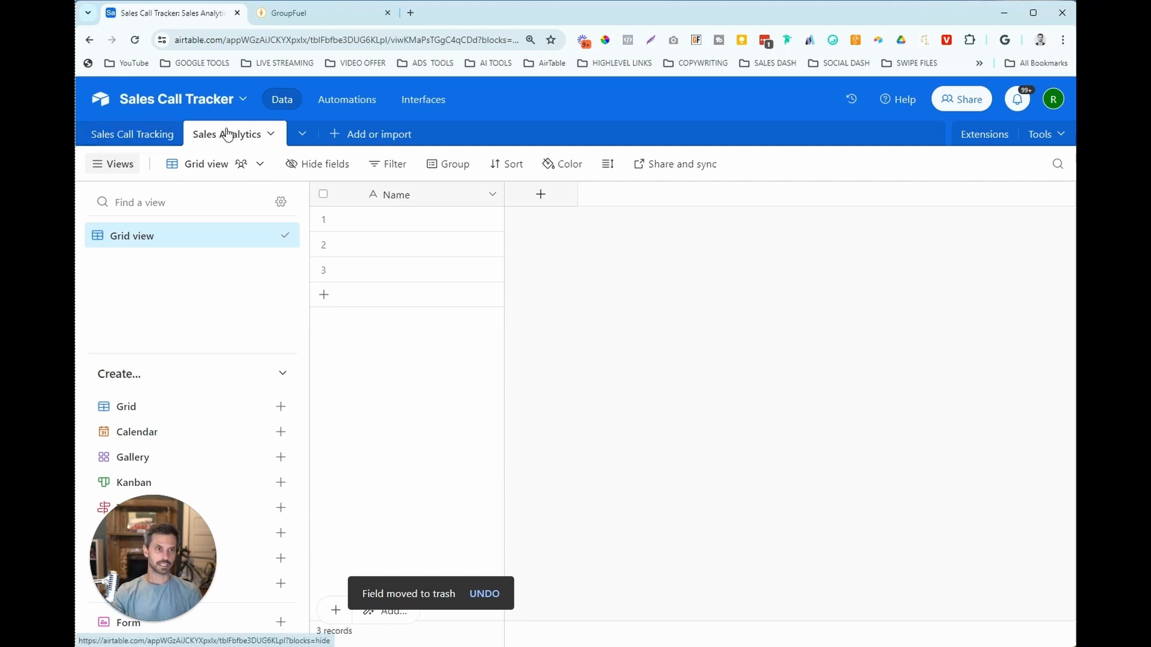
Add a field named Link To Sales Call Tracking linking to the Sales Call Tracking table, without lookup fields, and hide it in the grid
{"action": "left_click", "coordinate": [541, 197]}
{"action": "left_click", "coordinate": [589, 317]}
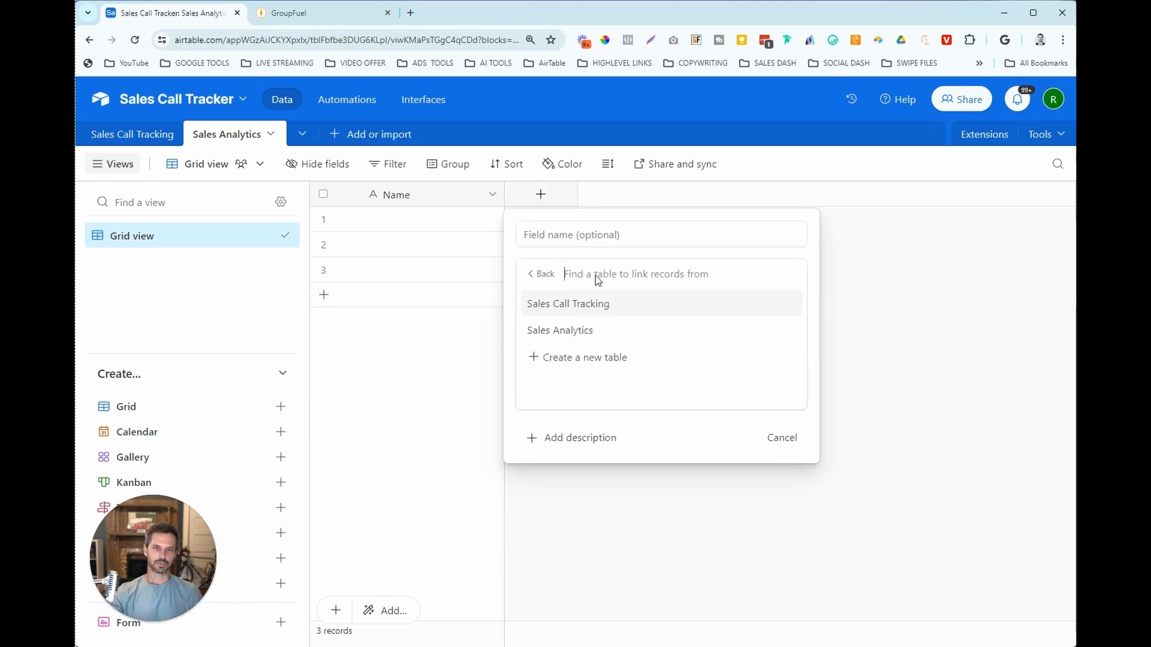
{"action": "left_click", "coordinate": [602, 305]}
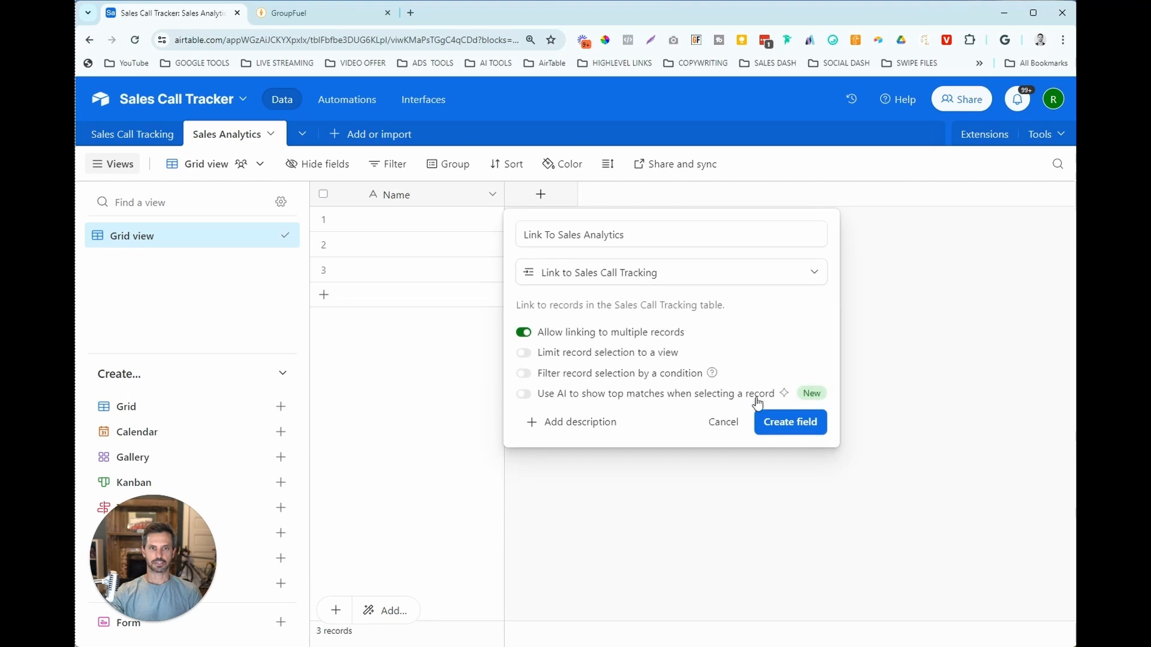
{"action": "left_click_drag", "start_coordinate": [624, 235], "coordinate": [560, 227]}
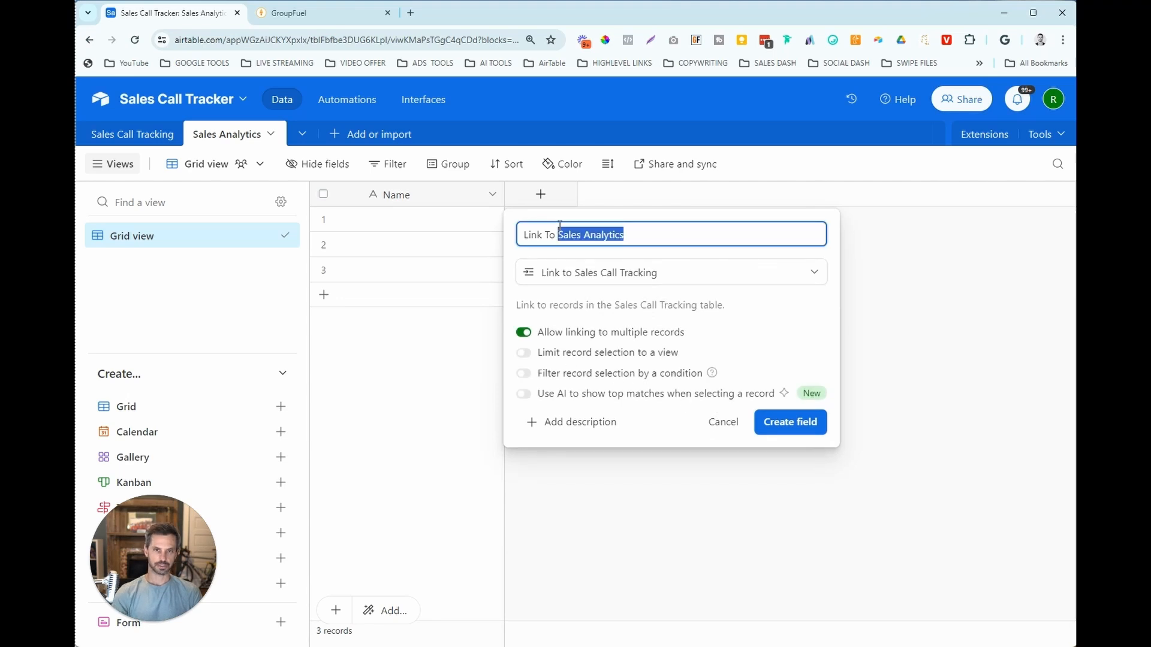
{"action": "left_click", "coordinate": [789, 422]}
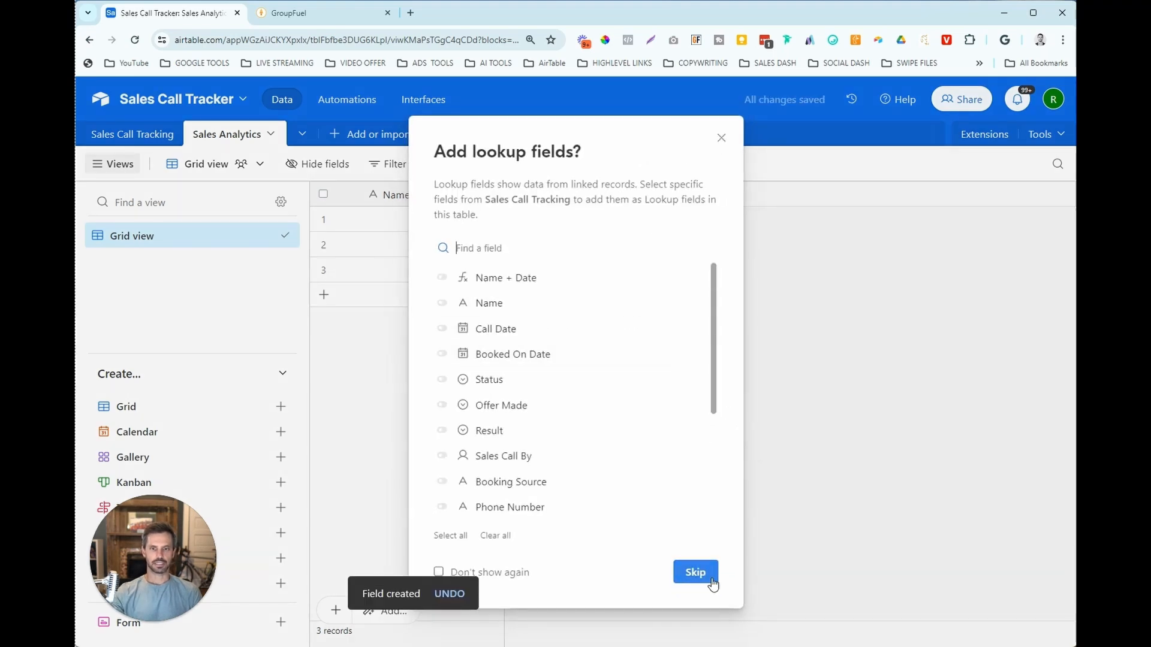
{"action": "left_click", "coordinate": [695, 572]}
{"action": "left_click", "coordinate": [637, 199]}
{"action": "left_click", "coordinate": [543, 357]}
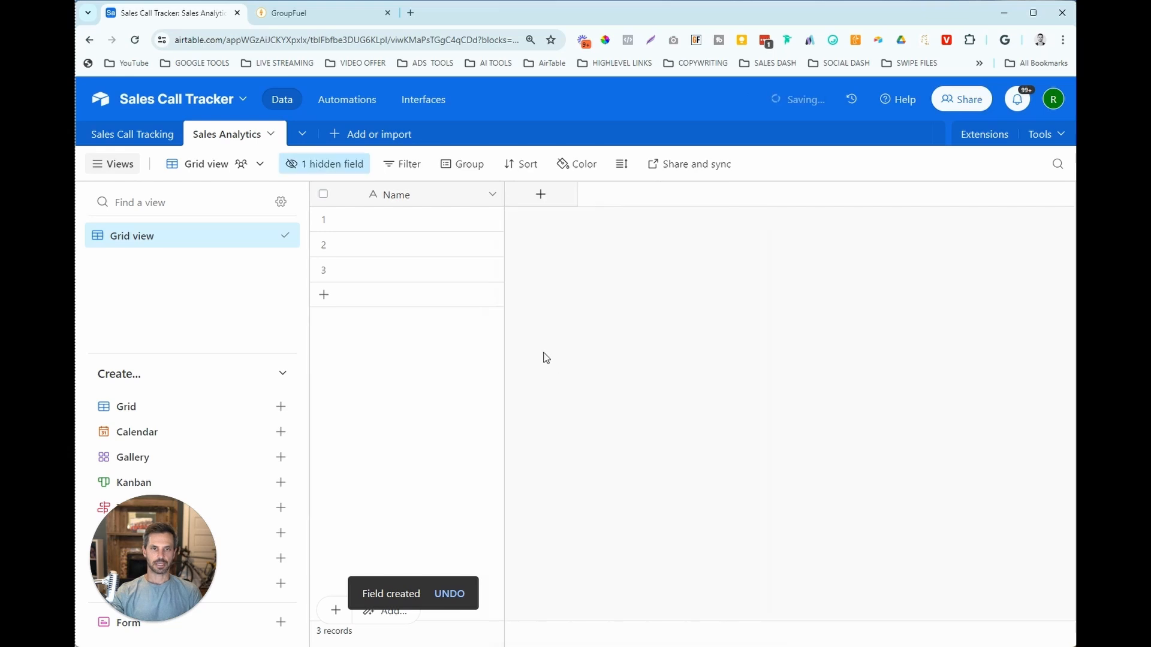
Rename the primary Name field of the Sales Analytics table to Month + Year
{"action": "left_click", "coordinate": [490, 198]}
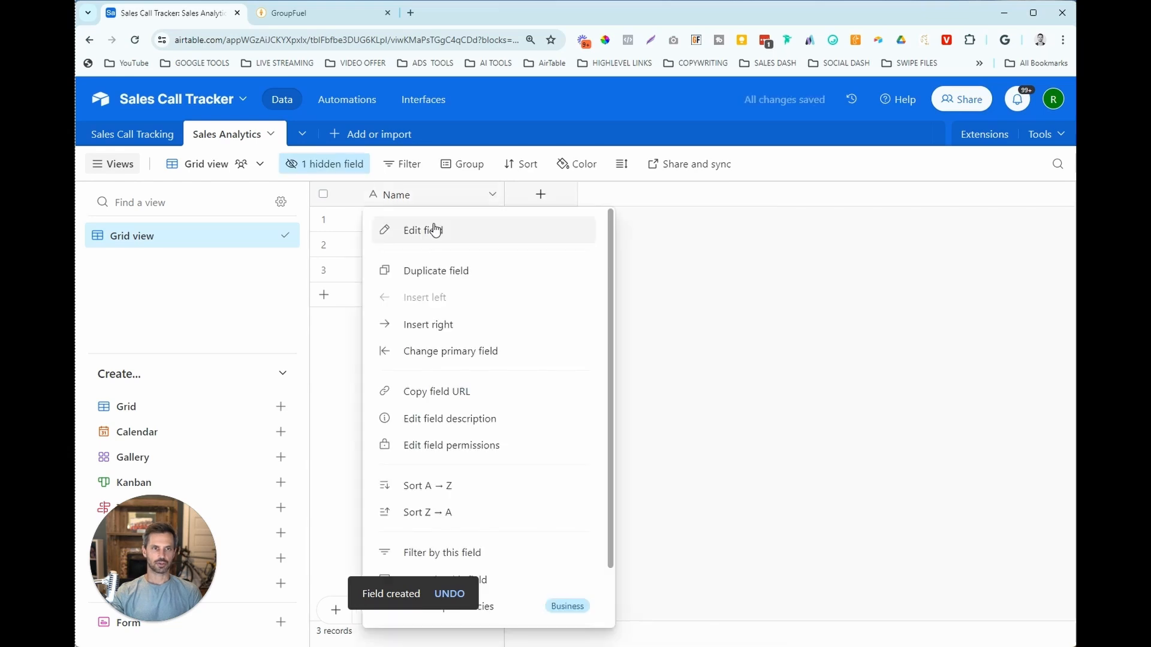
{"action": "left_click", "coordinate": [429, 238]}
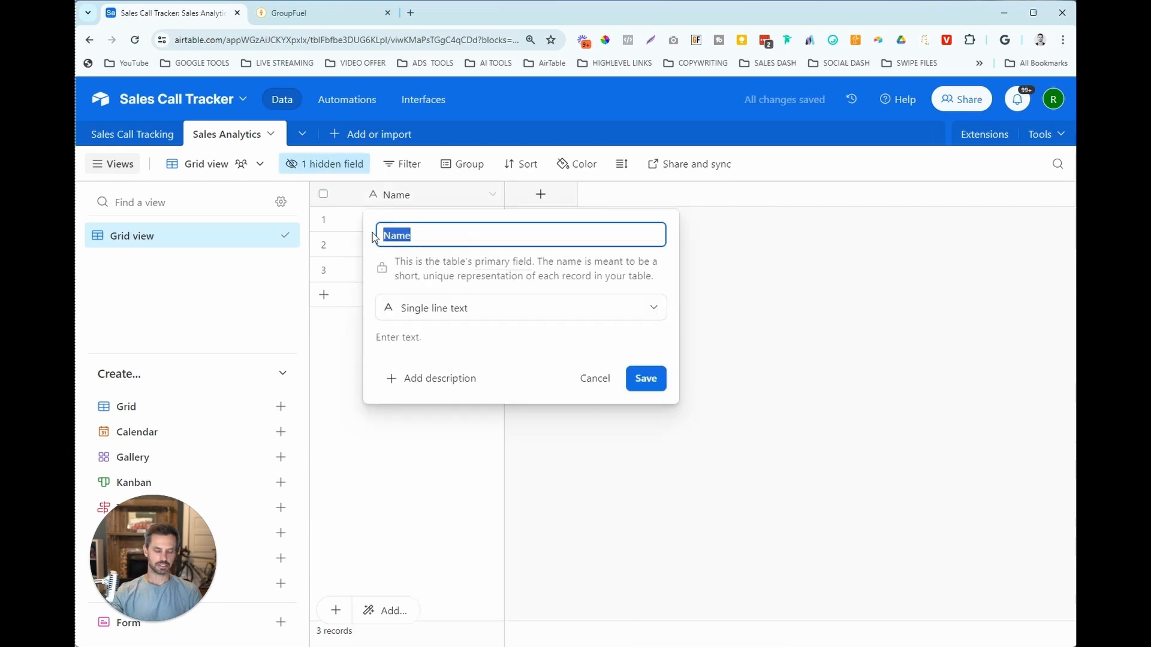
{"action": "type", "text": "Month + Year"}
{"action": "key", "text": "Return"}
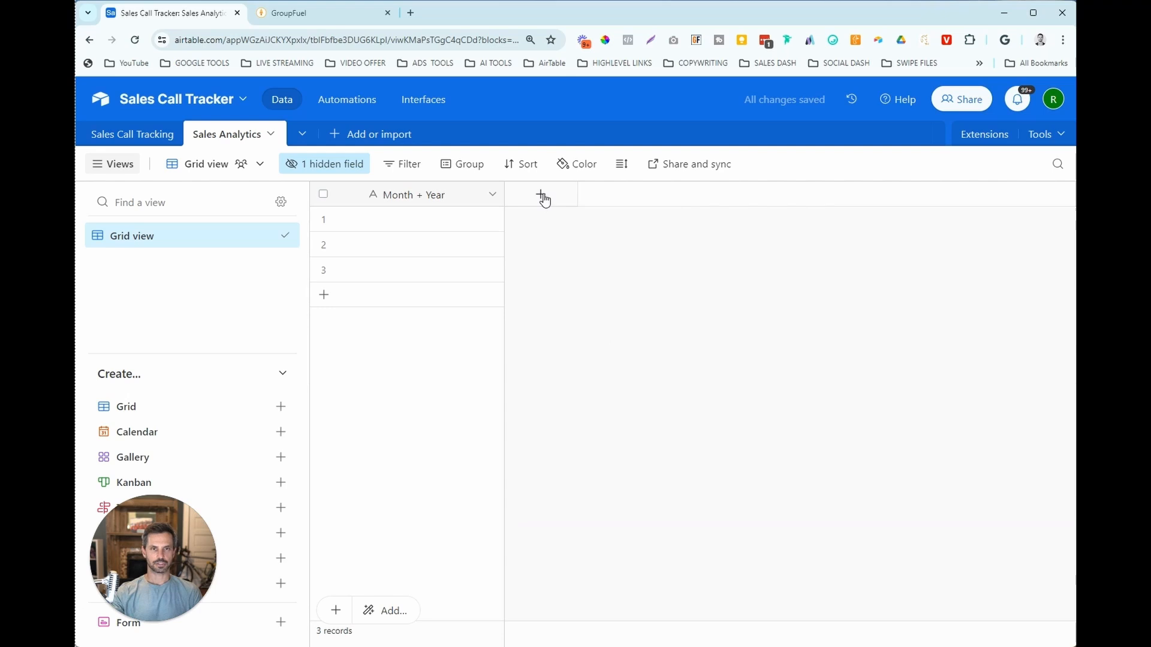
Create a Count field named Calls Booked that counts linked Sales Call Tracking records where Status is not empty
{"action": "left_click", "coordinate": [543, 198]}
{"action": "left_click", "coordinate": [569, 267]}
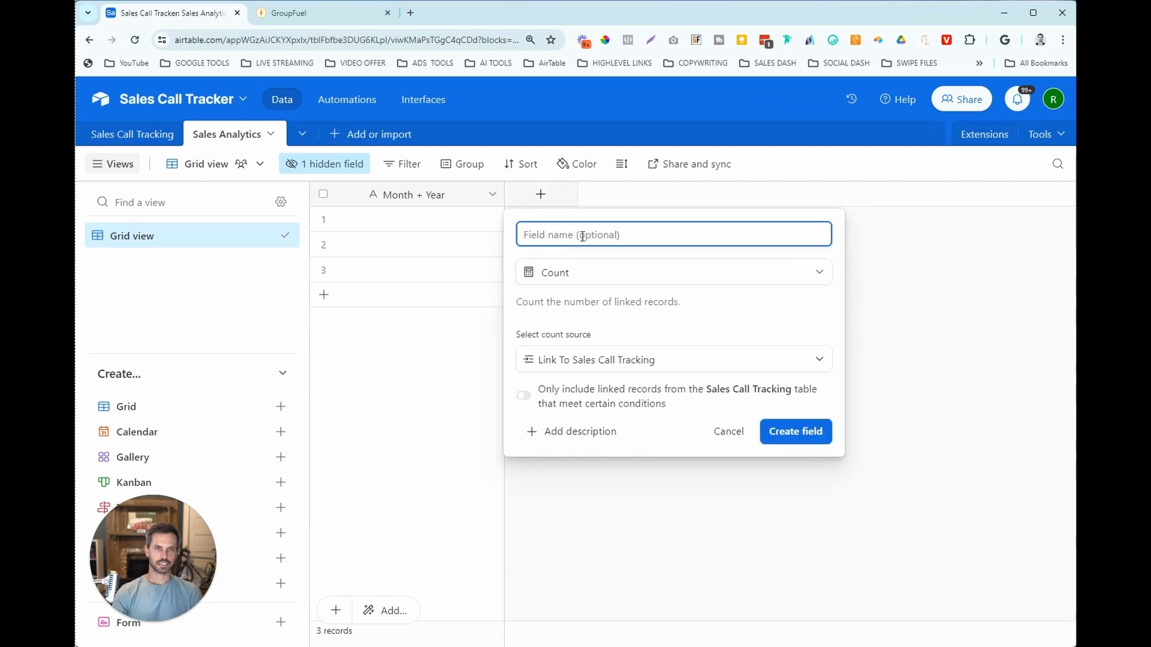
{"action": "type", "text": "Calls Booked"}
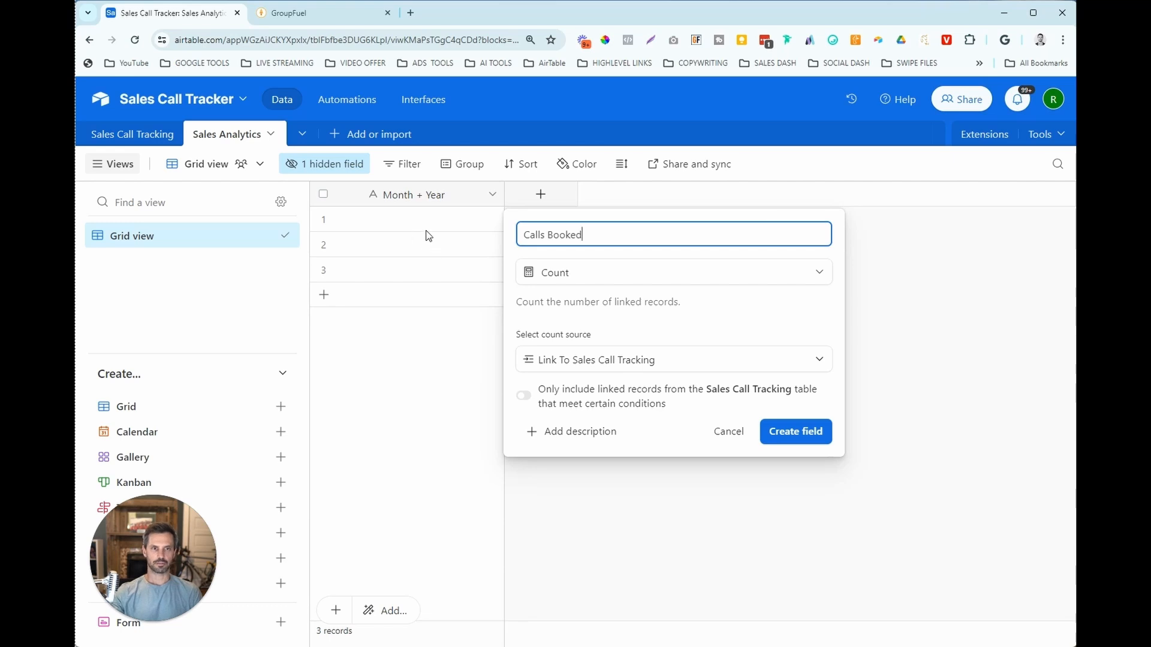
{"action": "left_click", "coordinate": [523, 395]}
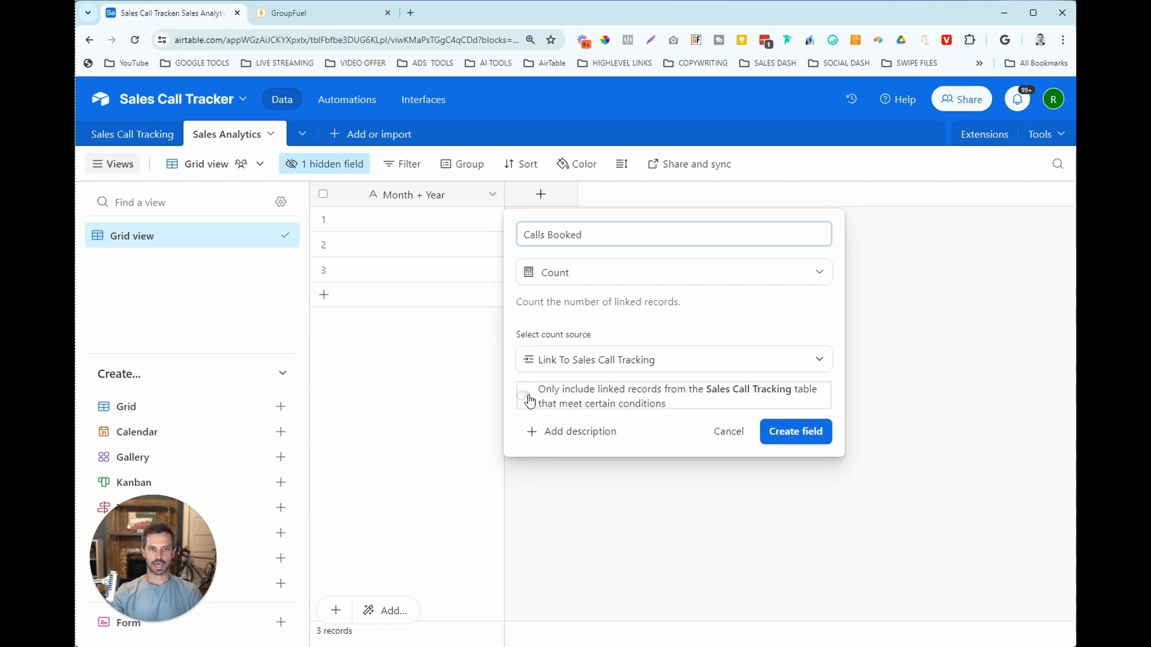
{"action": "left_click", "coordinate": [663, 420]}
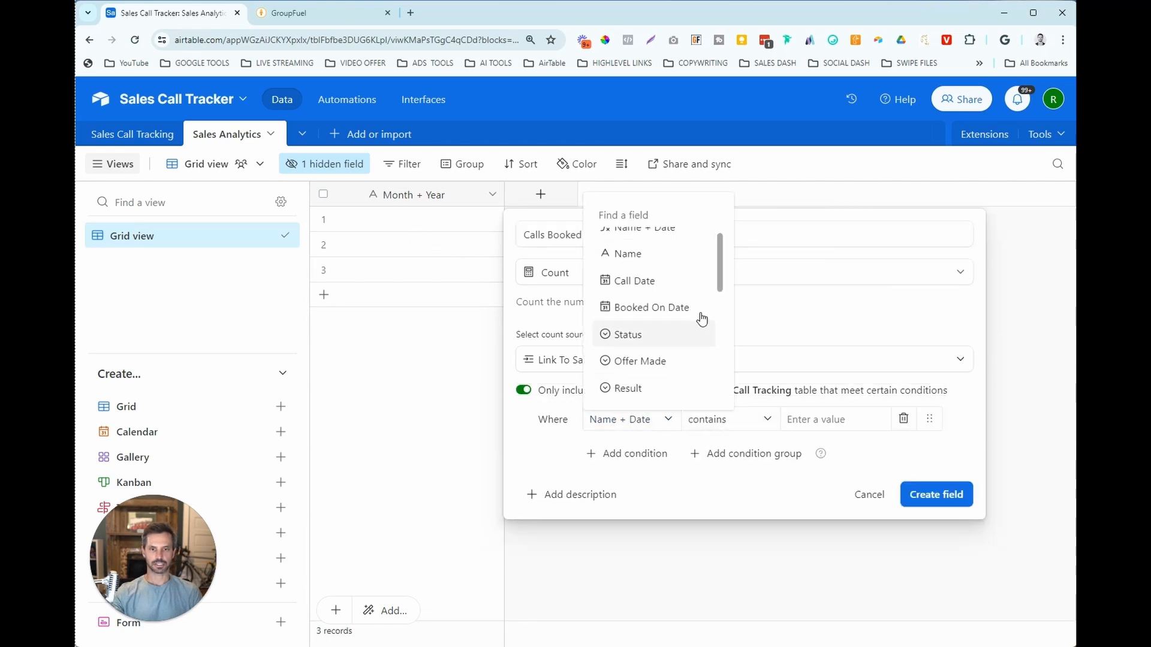
{"action": "left_click", "coordinate": [696, 332]}
{"action": "left_click", "coordinate": [711, 421]}
{"action": "left_click", "coordinate": [679, 617]}
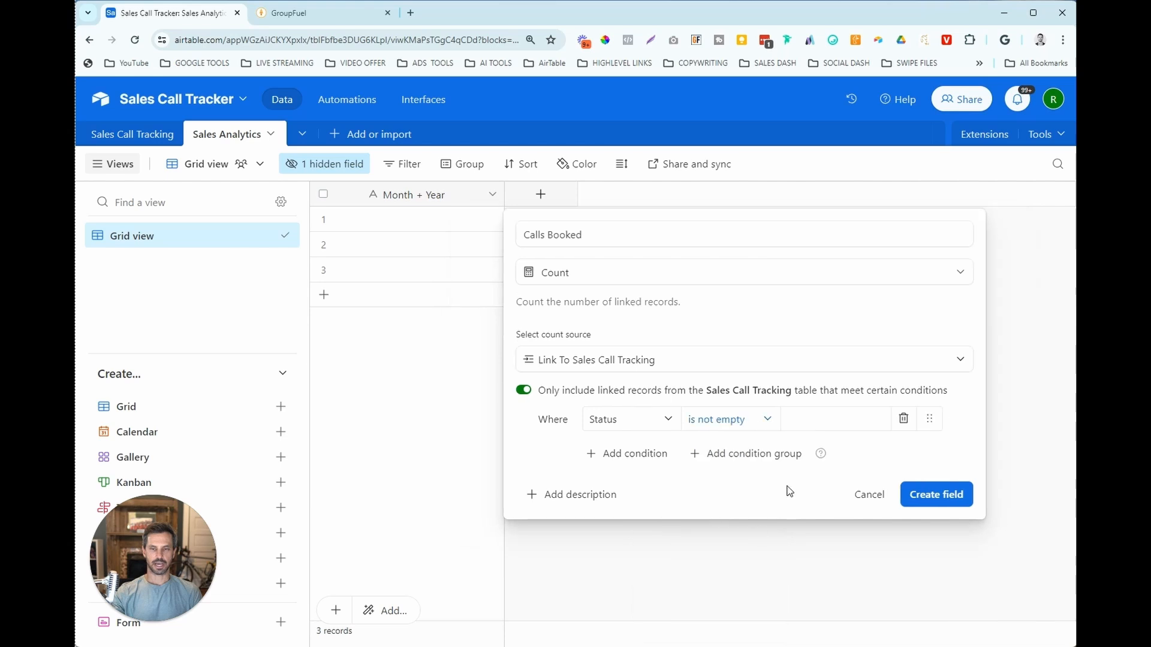
{"action": "left_click", "coordinate": [935, 491]}
Delete the second and third empty records from Sales Analytics and select the remaining record's Month + Year cell
{"action": "left_click", "coordinate": [394, 337]}
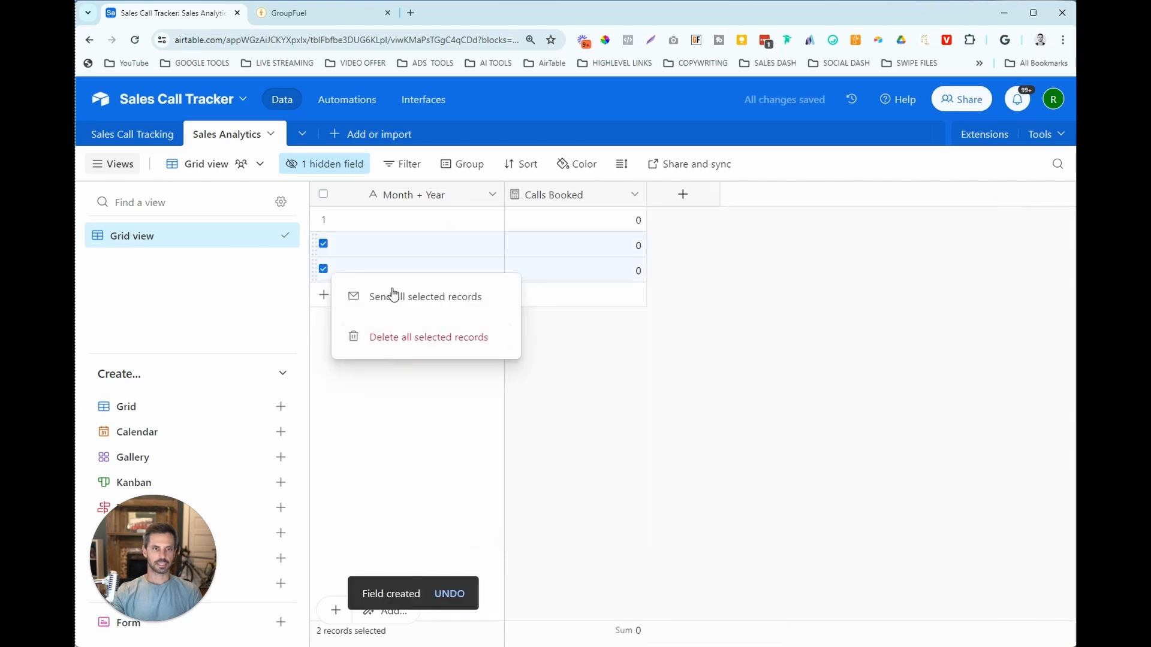
{"action": "left_click", "coordinate": [393, 223]}
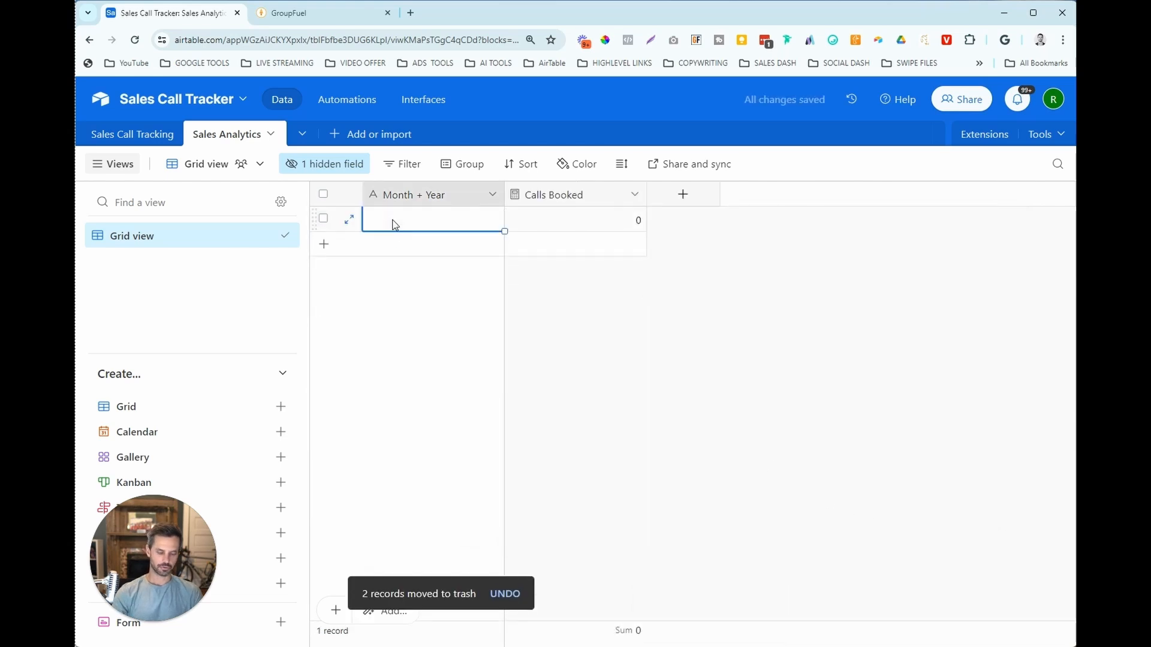
Enter June 2024 as the record's Month + Year and move the Sales Analytics table ahead of Sales Call Tracking
{"action": "type", "text": "June 20"}
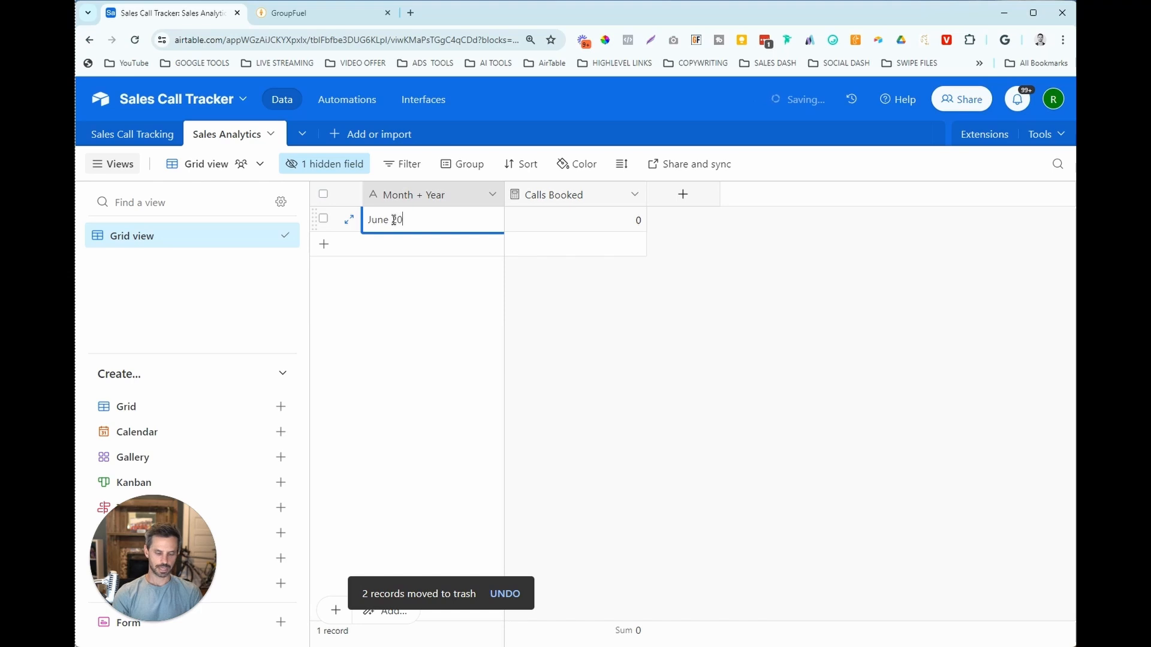
{"action": "type", "text": "24"}
{"action": "key", "text": "Return"}
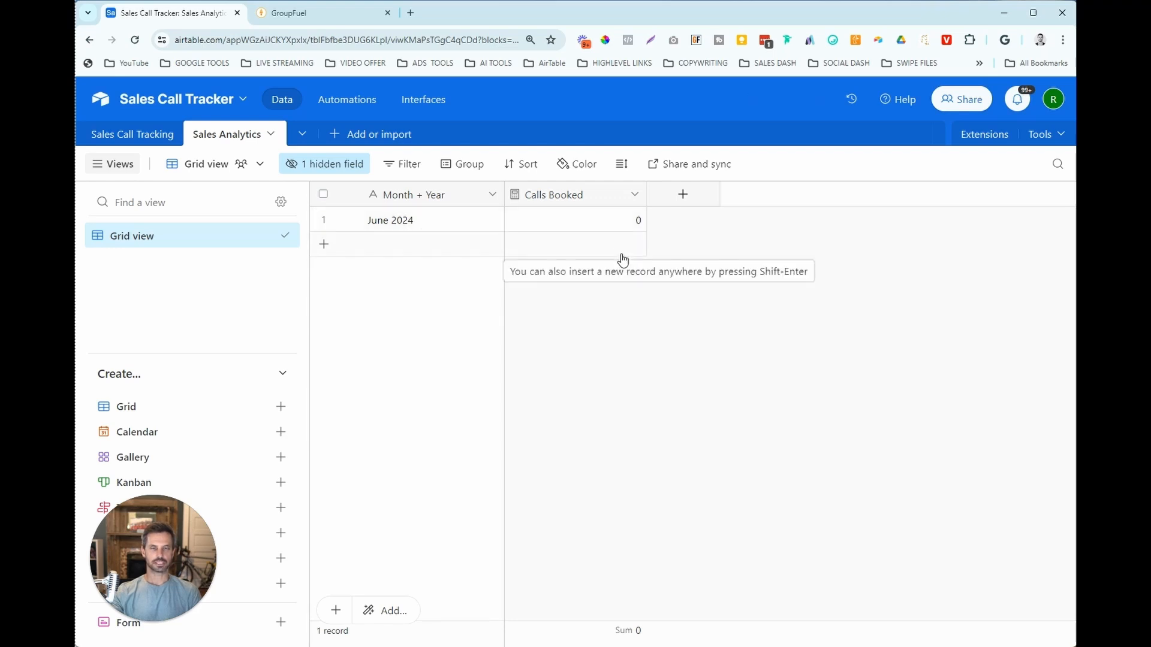
{"action": "left_click_drag", "start_coordinate": [242, 135], "coordinate": [142, 134]}
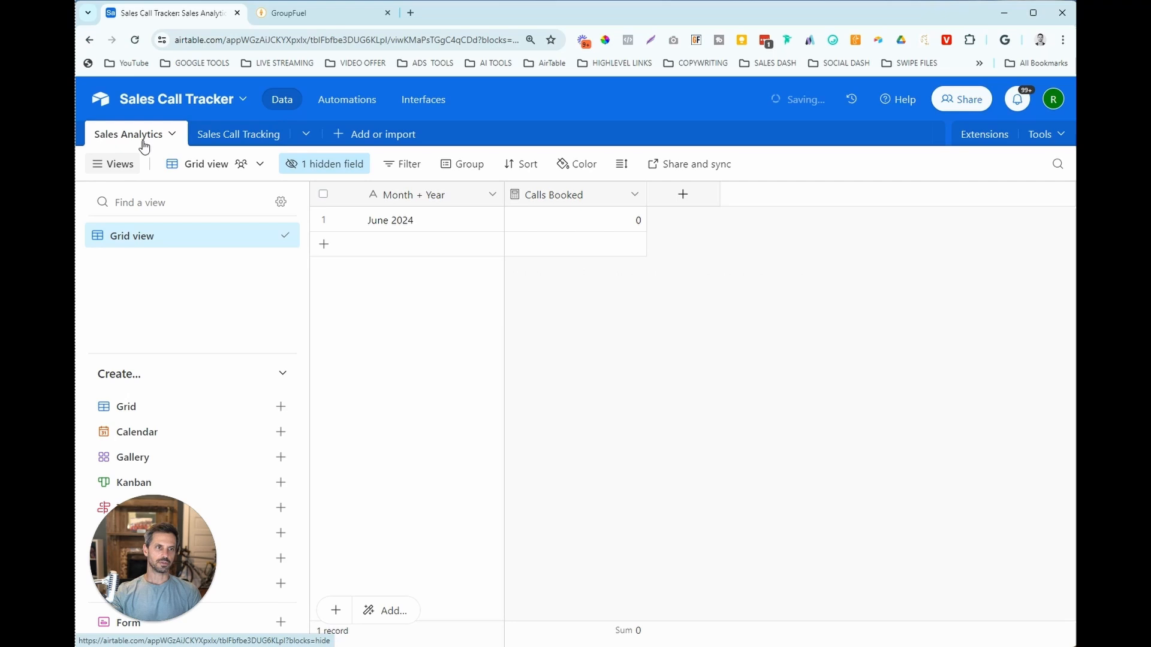
Link the call record to June 2024 in its Sales Analytics field and check Calls Booked in the Sales Analytics table
{"action": "left_click", "coordinate": [246, 139]}
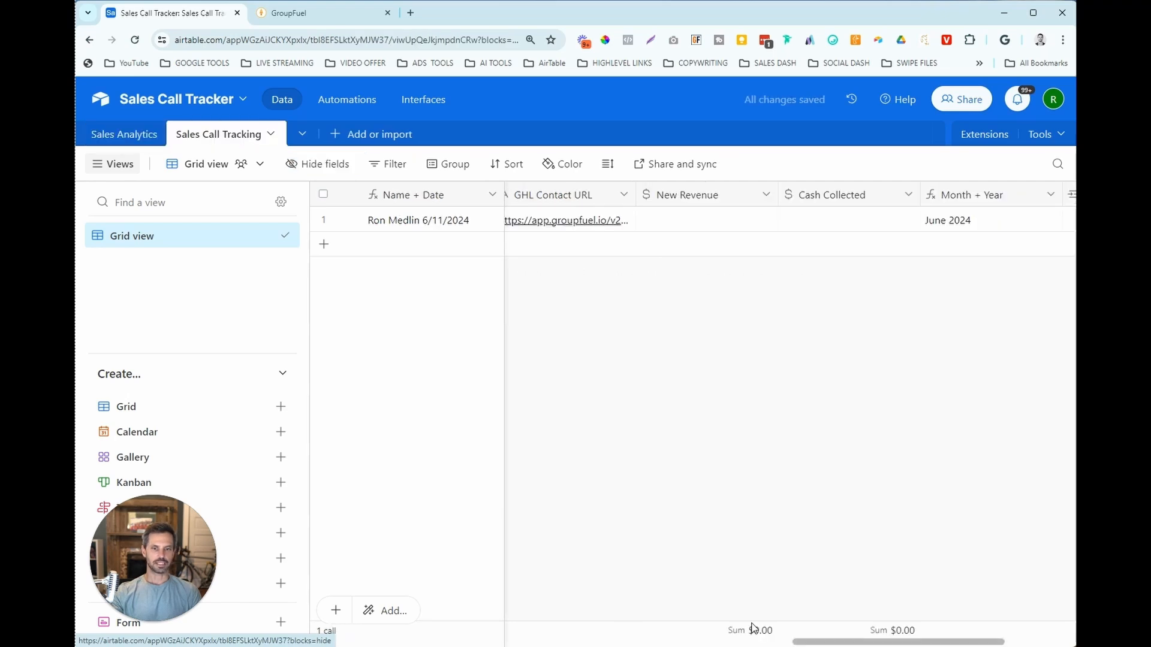
{"action": "left_click_drag", "start_coordinate": [880, 643], "coordinate": [884, 644]}
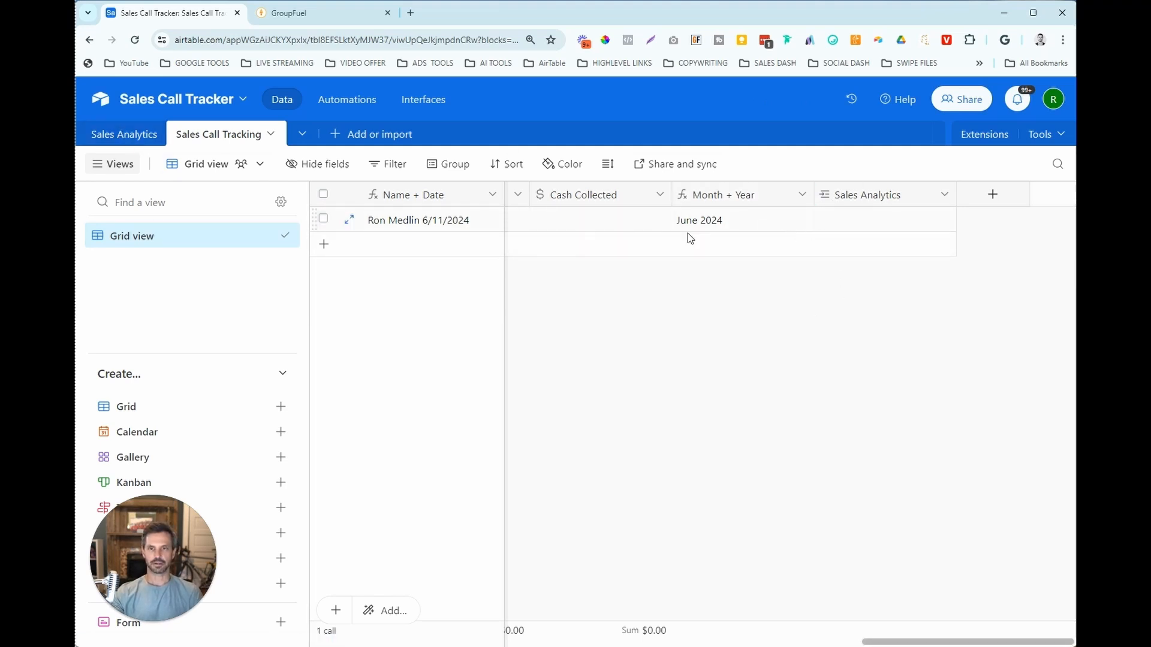
{"action": "left_click", "coordinate": [830, 227]}
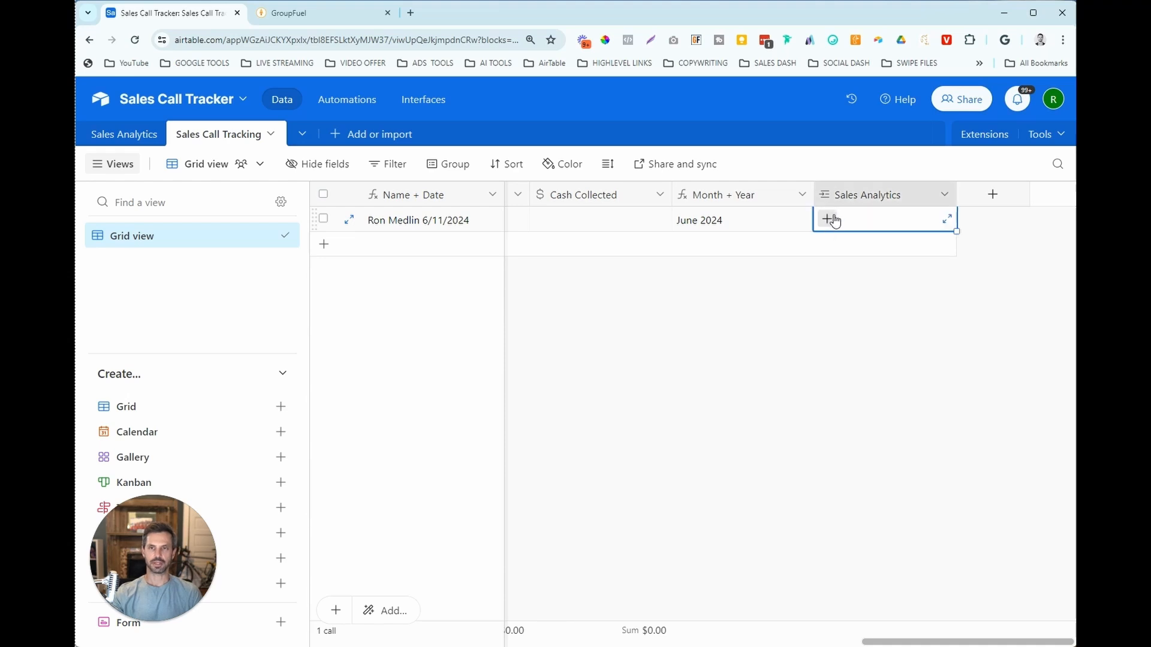
{"action": "left_click", "coordinate": [828, 220]}
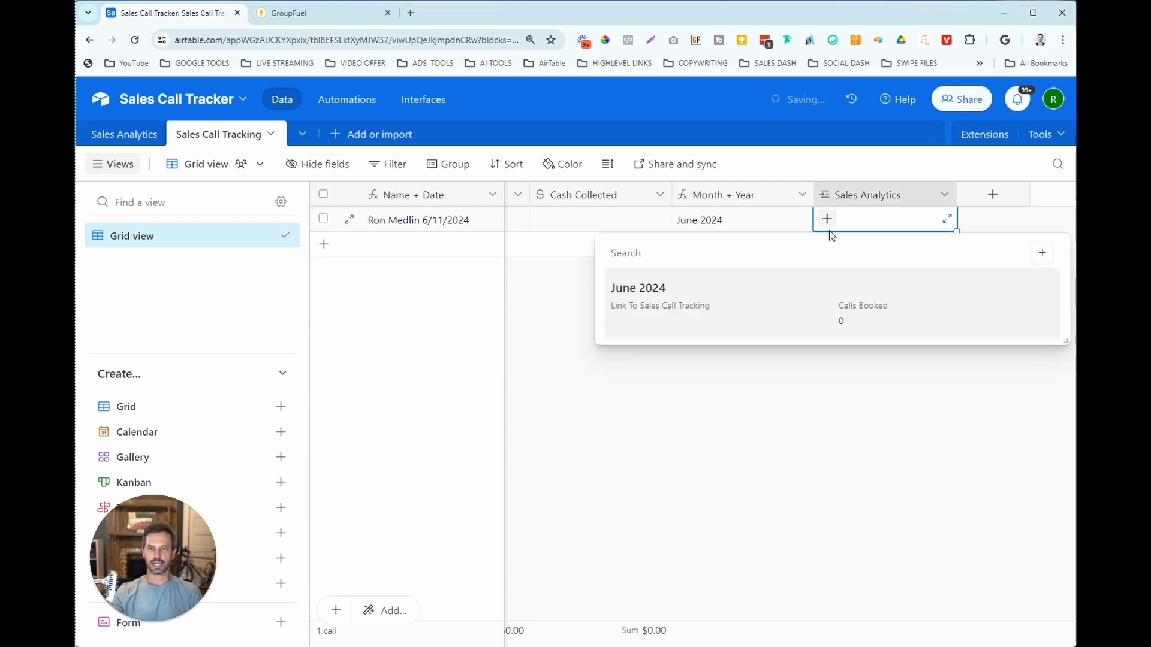
{"action": "left_click", "coordinate": [695, 309]}
{"action": "left_click", "coordinate": [779, 368]}
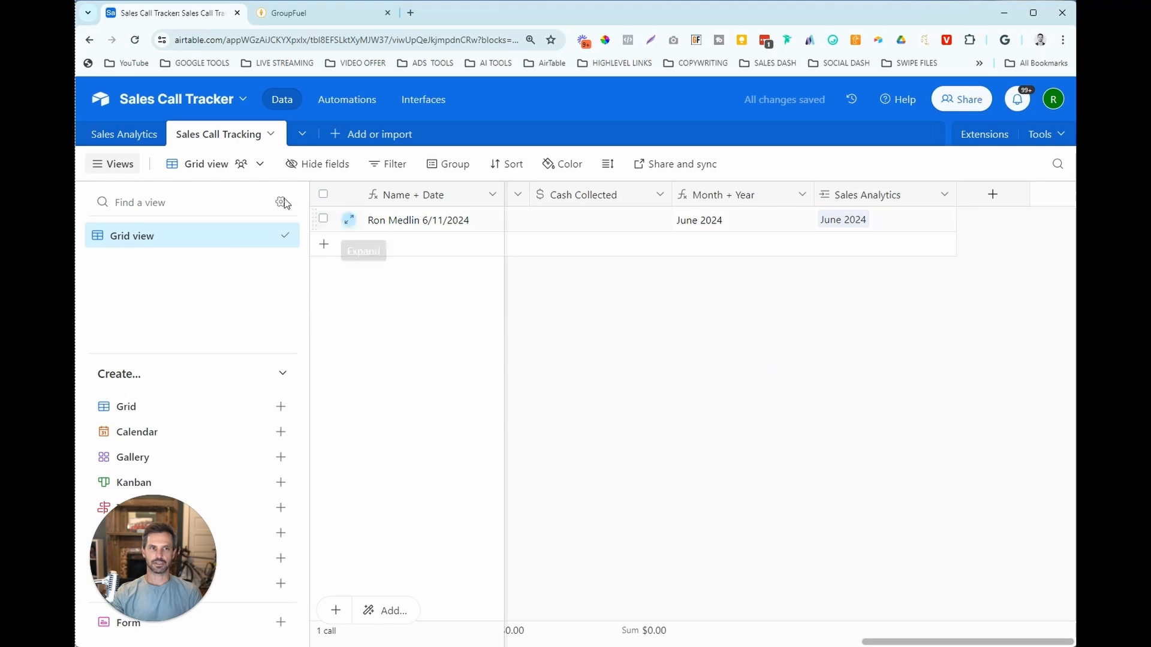
{"action": "left_click", "coordinate": [132, 136]}
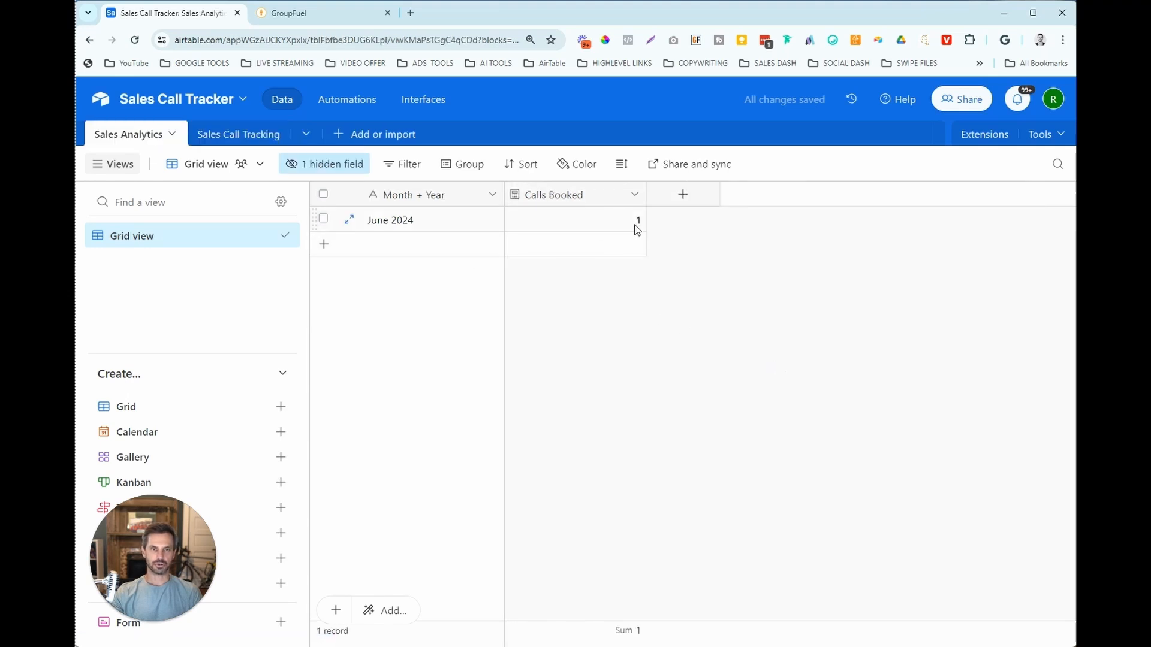
Remove the June 2024 link from the call record's Sales Analytics field and recheck Calls Booked in Sales Analytics
{"action": "left_click", "coordinate": [238, 135]}
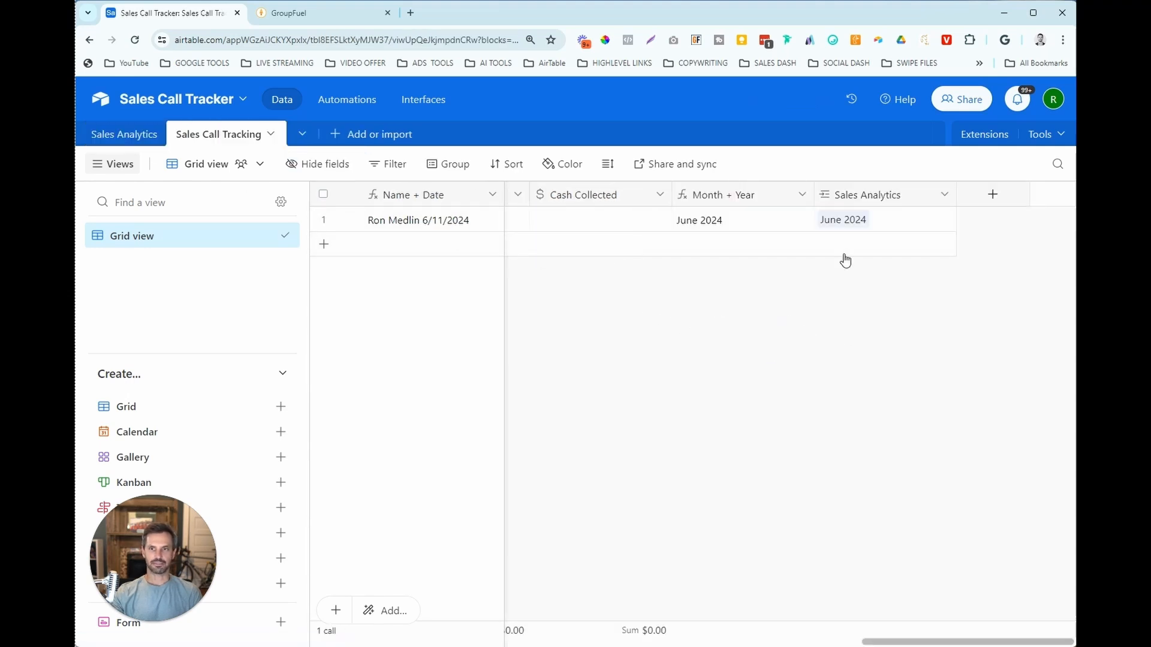
{"action": "left_click", "coordinate": [832, 227]}
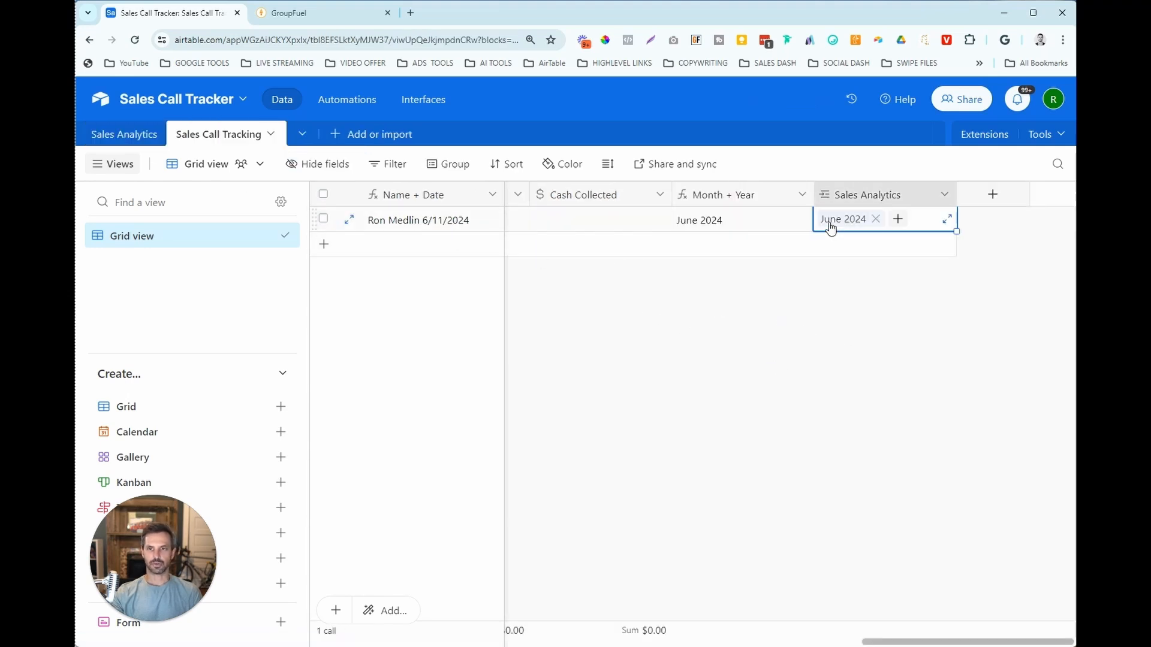
{"action": "left_click", "coordinate": [876, 220]}
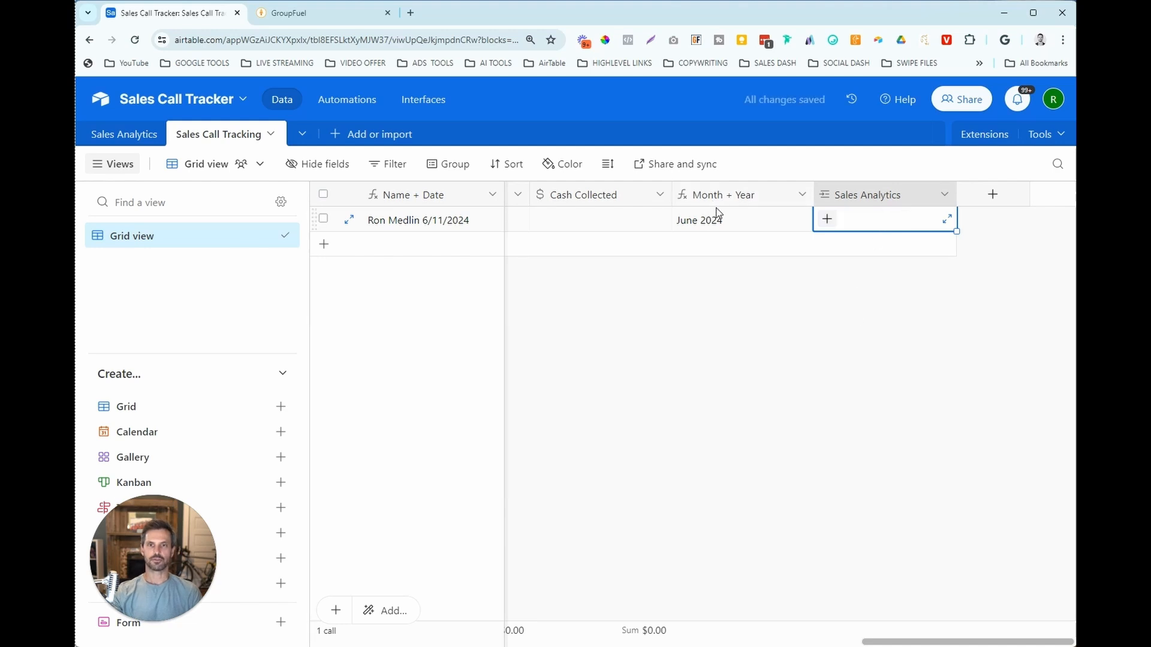
{"action": "left_click", "coordinate": [756, 286]}
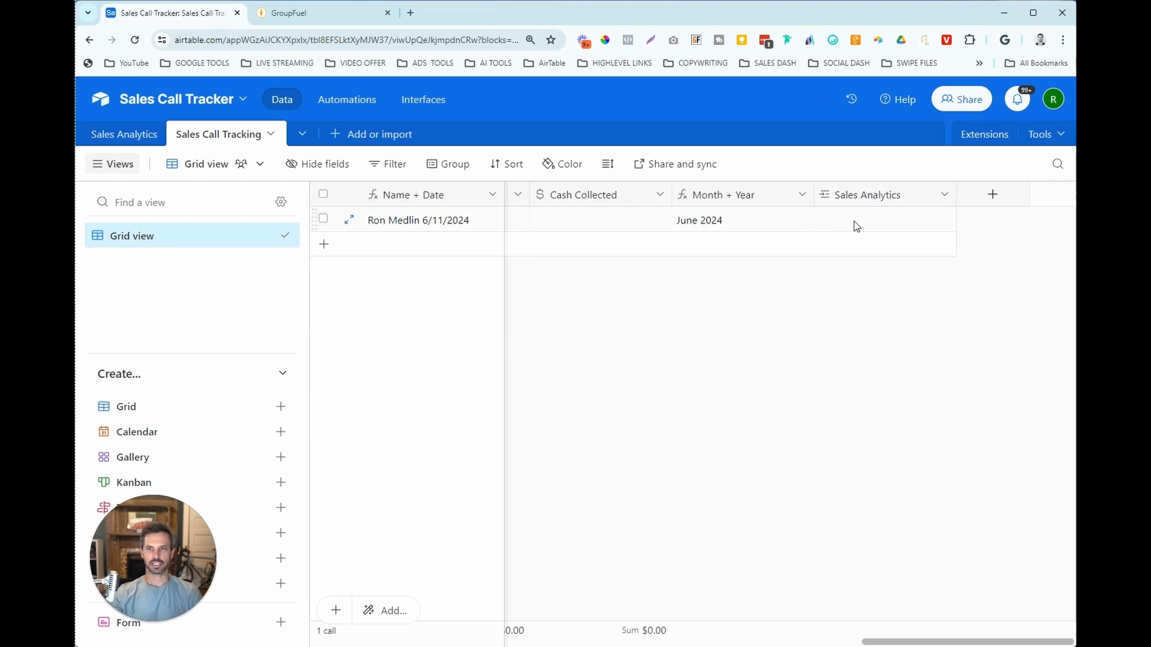
{"action": "left_click", "coordinate": [126, 133]}
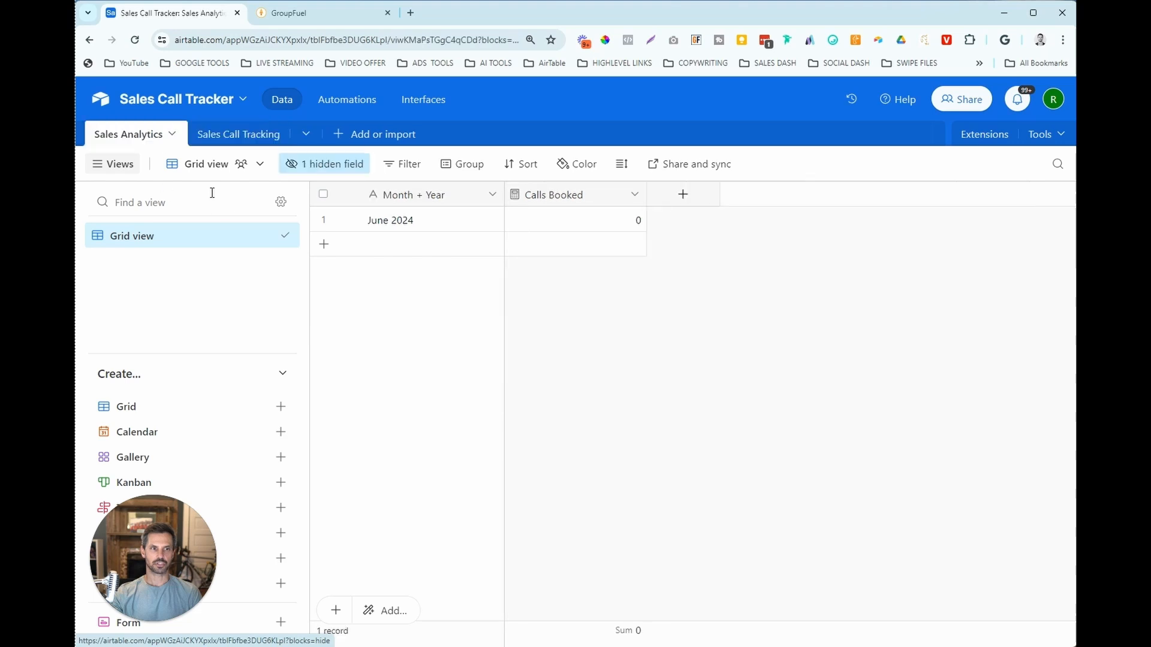
{"action": "left_click", "coordinate": [240, 135]}
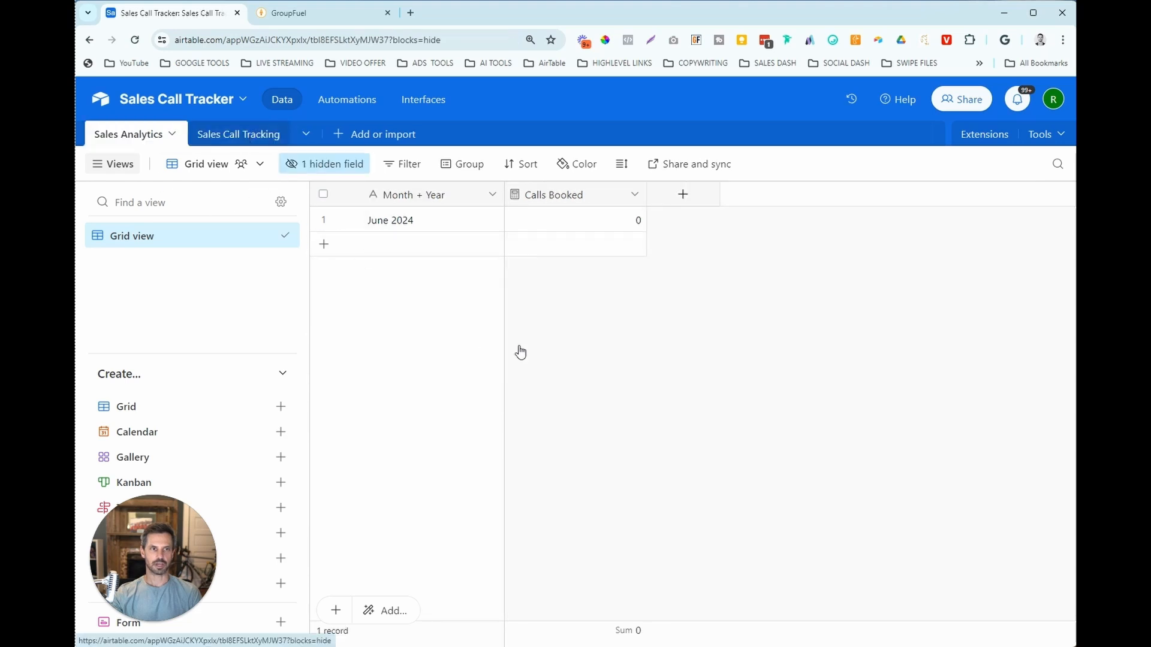
Open the base's automations in a separate browser tab and create an automation with a When record created trigger
{"action": "middle_click", "coordinate": [352, 100]}
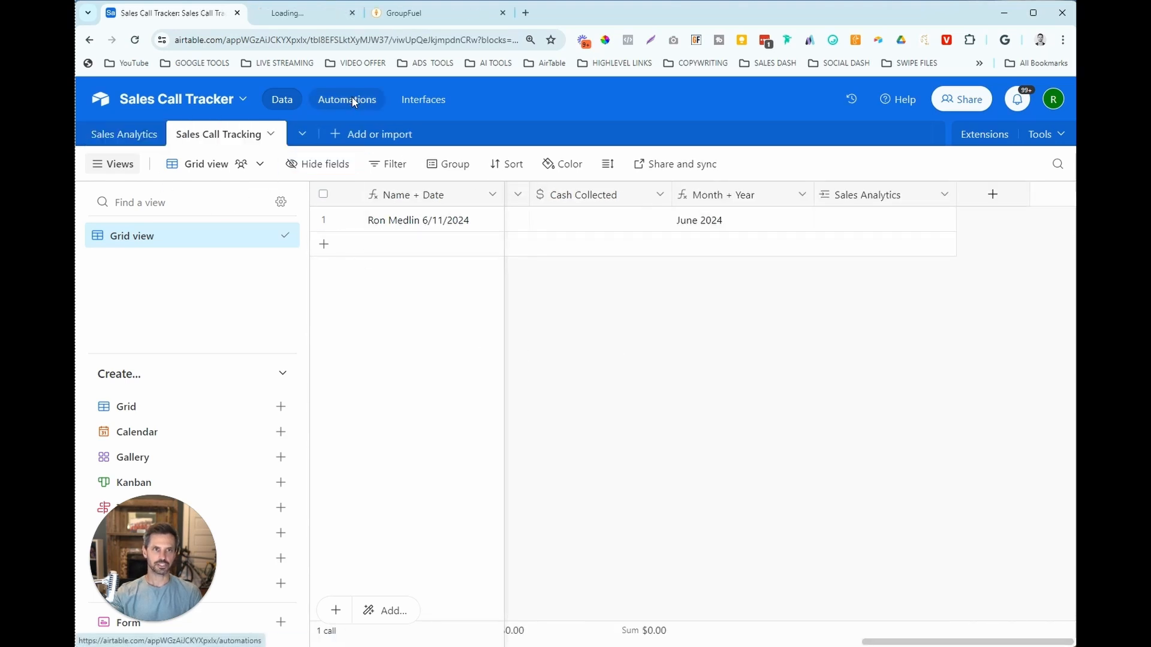
{"action": "key", "text": "ctrl+Tab"}
{"action": "left_click", "coordinate": [299, 561]}
{"action": "left_click", "coordinate": [739, 234]}
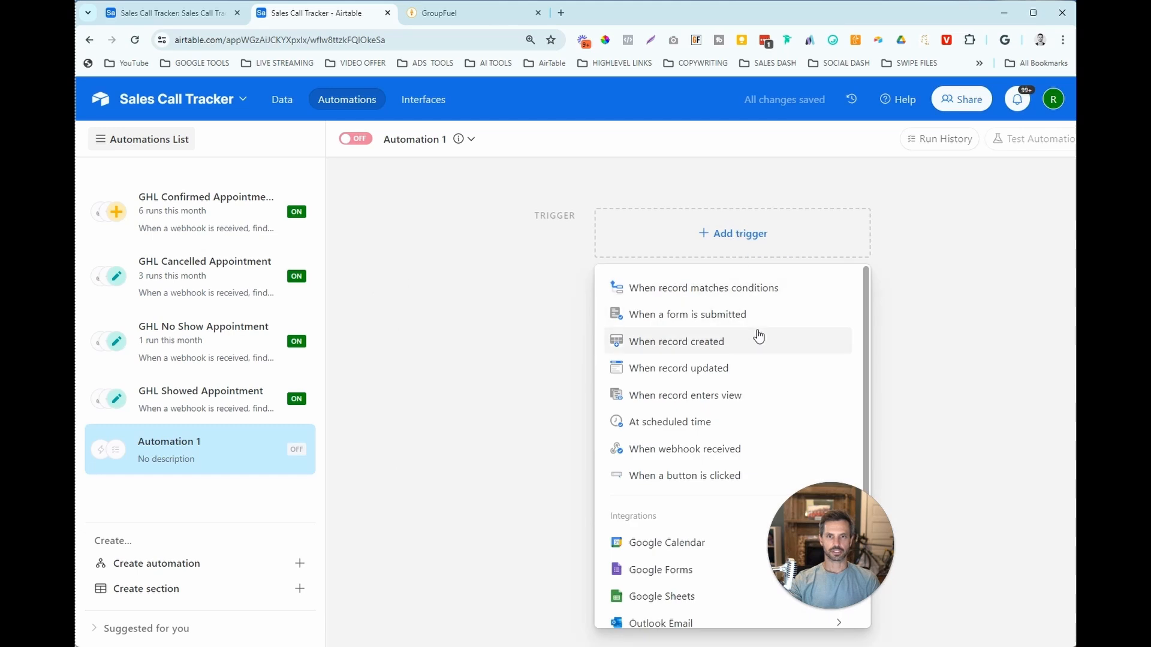
{"action": "left_click", "coordinate": [708, 341]}
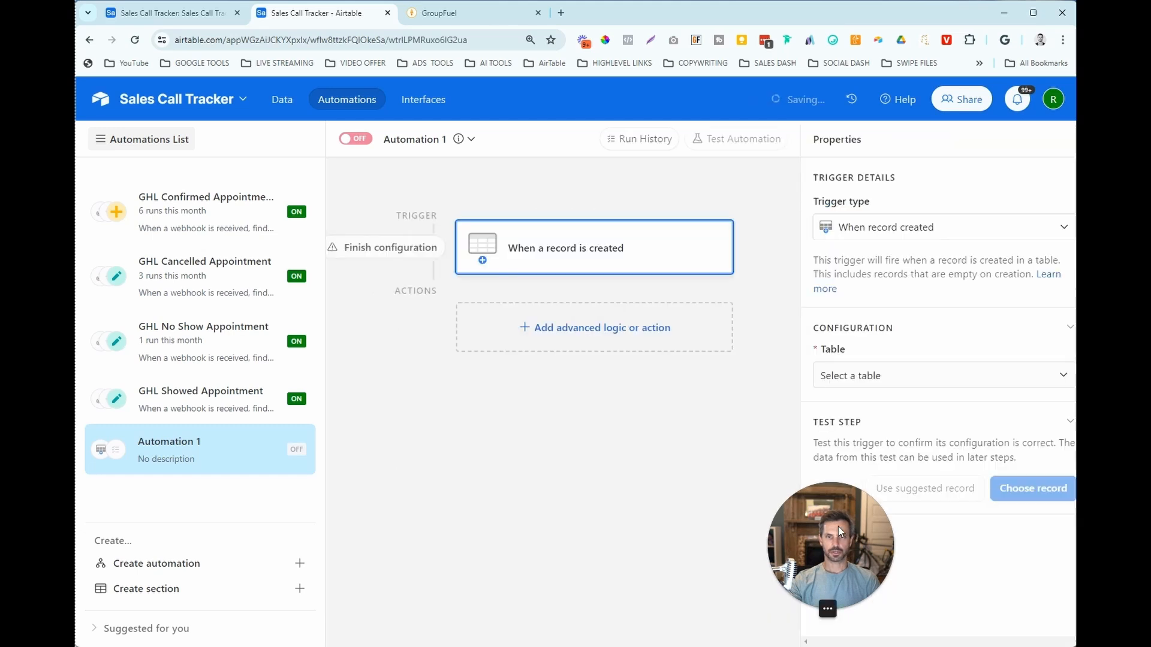
Set the trigger's table to Sales Call Tracking and test the trigger with the existing call record
{"action": "left_click_drag", "start_coordinate": [838, 526], "coordinate": [223, 514]}
{"action": "left_click", "coordinate": [887, 377]}
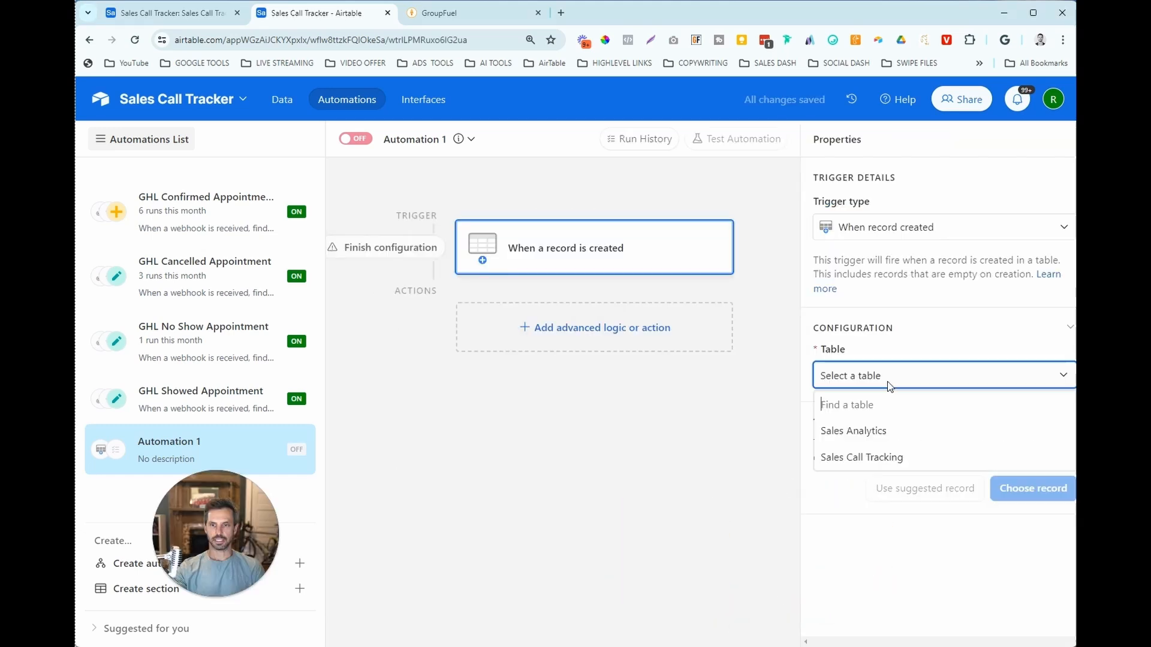
{"action": "left_click", "coordinate": [897, 459]}
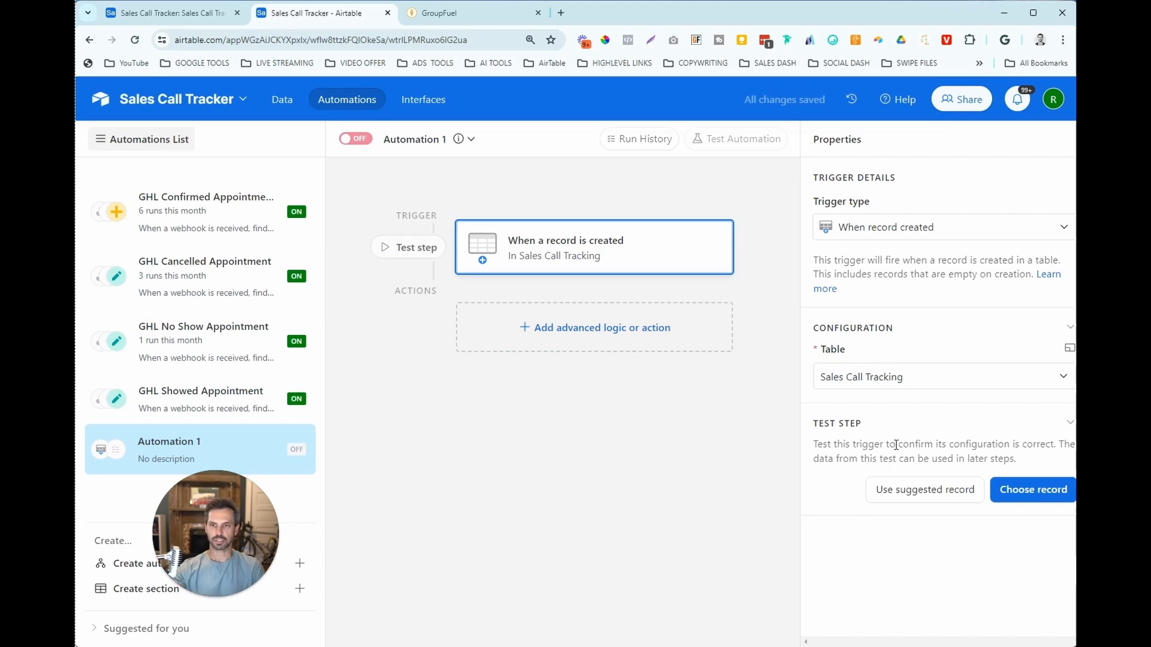
{"action": "left_click", "coordinate": [1021, 491]}
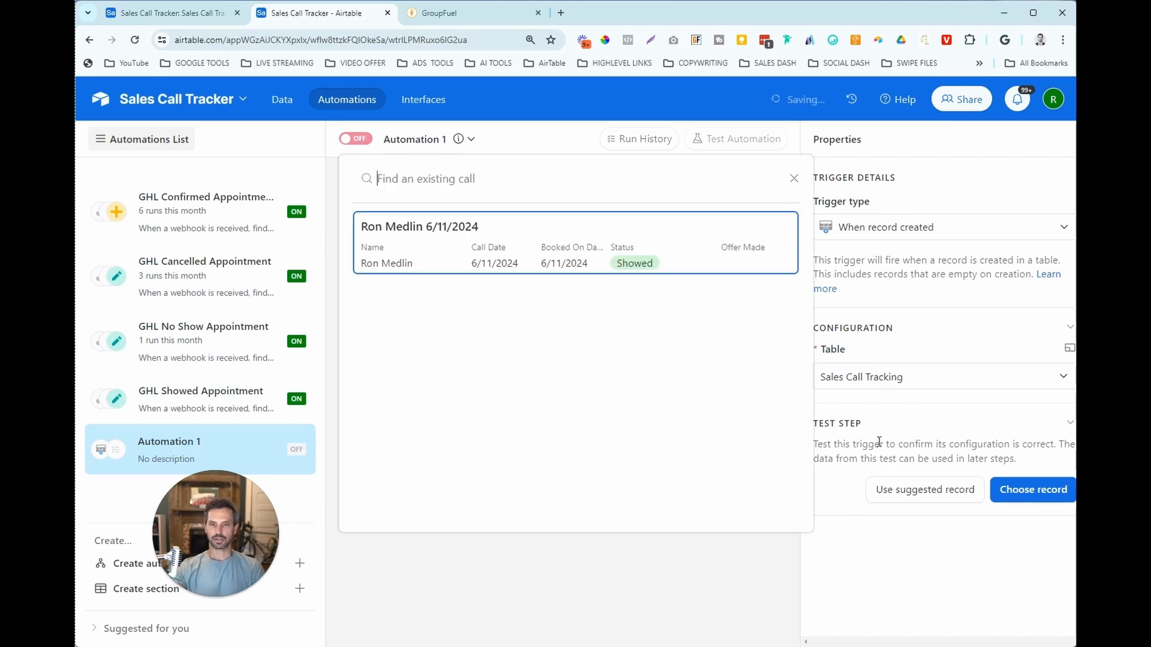
{"action": "left_click", "coordinate": [541, 247]}
Add an Update record action on the Sales Call Tracking table, using the trigger record's Airtable record ID as Record ID
{"action": "left_click", "coordinate": [585, 327]}
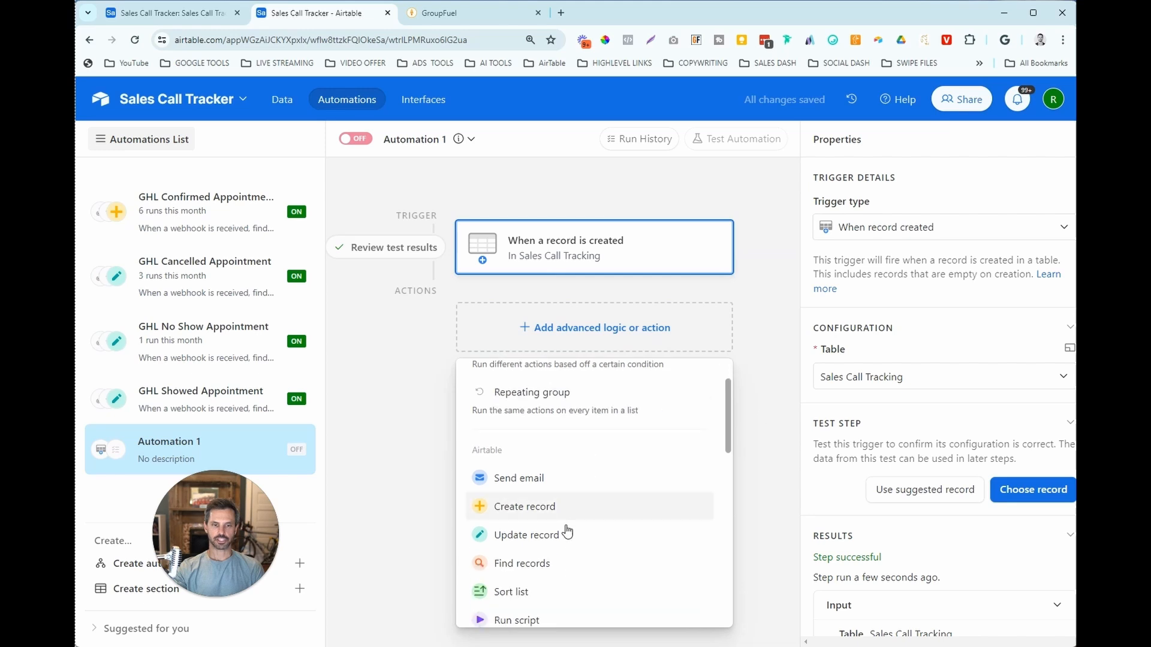
{"action": "left_click", "coordinate": [560, 535]}
{"action": "scroll", "coordinate": [899, 480], "scroll_direction": "down", "scroll_amount": 2}
{"action": "left_click", "coordinate": [896, 404]}
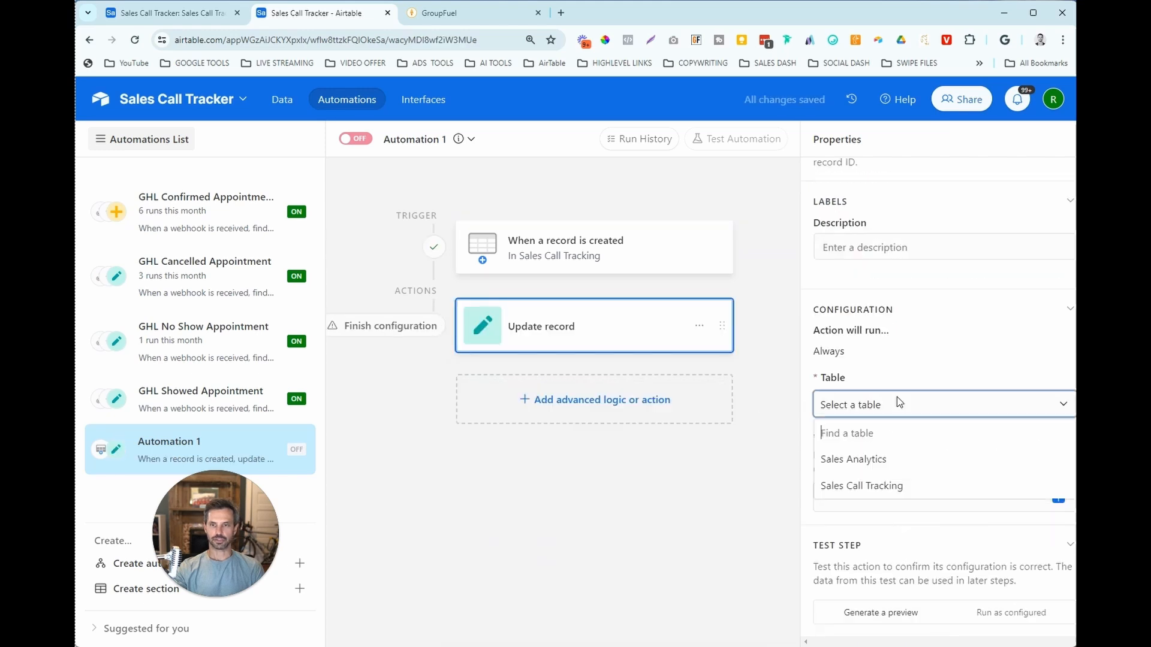
{"action": "left_click", "coordinate": [883, 487]}
{"action": "scroll", "coordinate": [1040, 431], "scroll_direction": "down", "scroll_amount": 2}
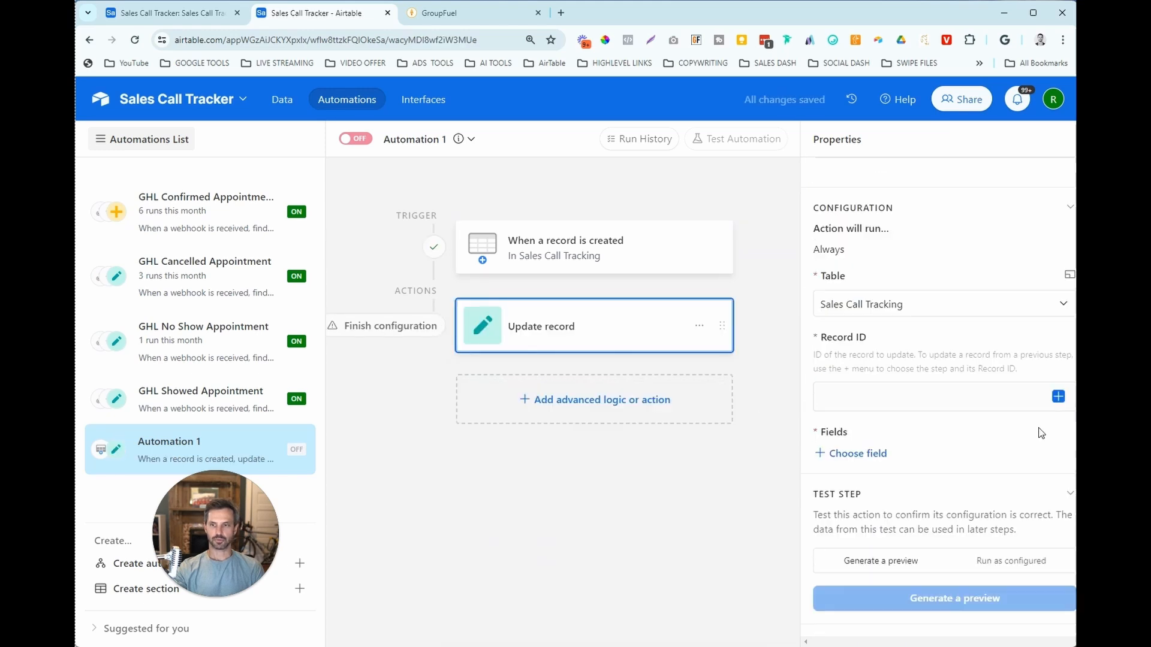
{"action": "left_click", "coordinate": [1059, 396]}
{"action": "scroll", "coordinate": [959, 534], "scroll_direction": "down", "scroll_amount": 1}
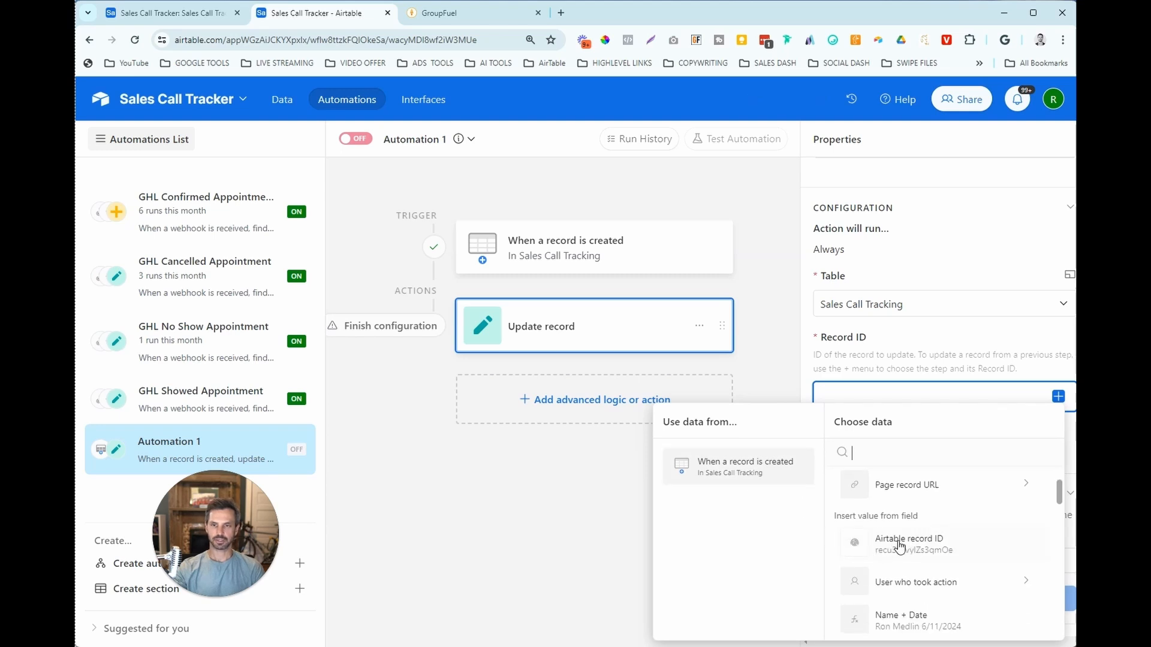
{"action": "left_click", "coordinate": [899, 545]}
Add the Sales Analytics field to the update action and fill it with the trigger record's Month + Year value
{"action": "left_click", "coordinate": [863, 455]}
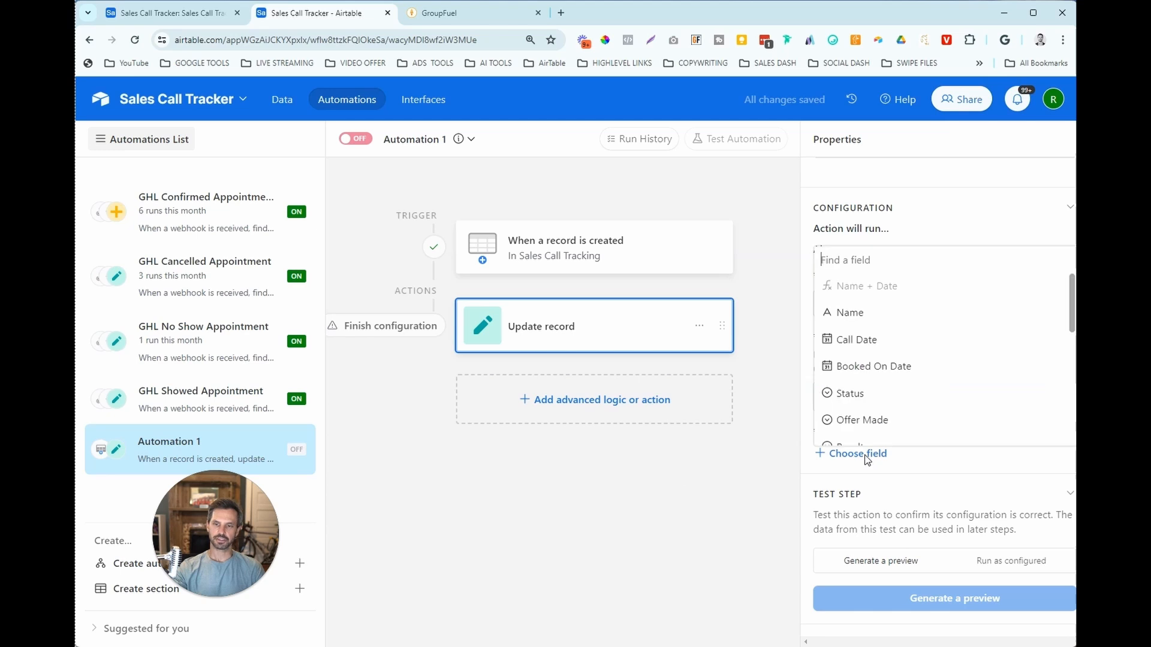
{"action": "scroll", "coordinate": [1011, 345], "scroll_direction": "down", "scroll_amount": 5}
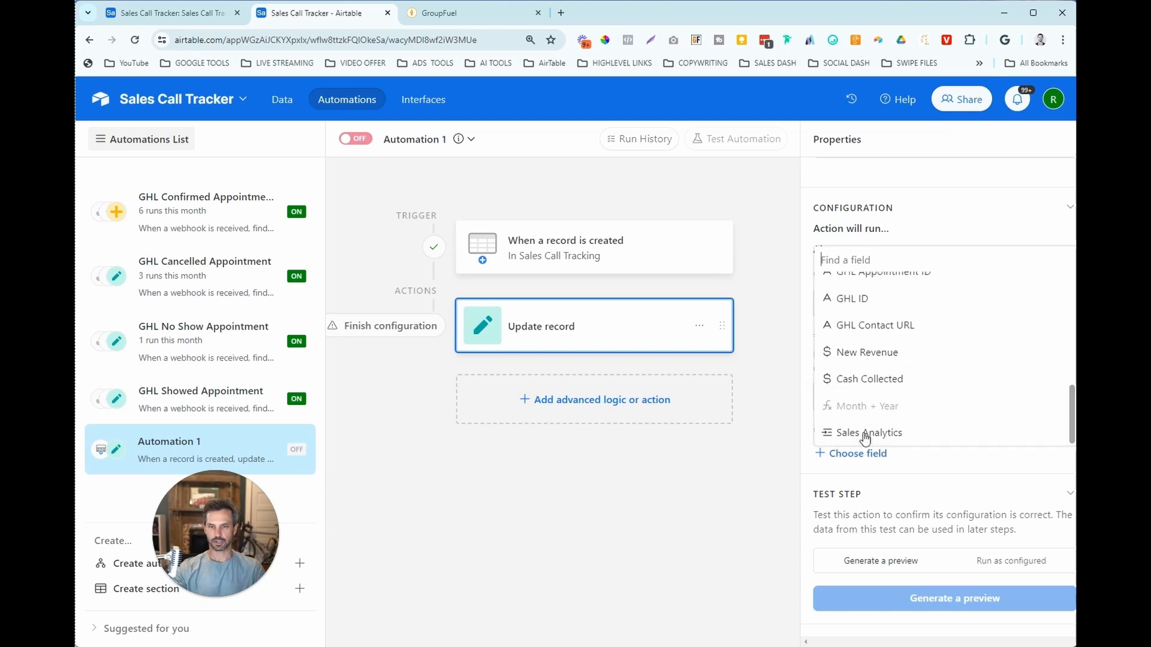
{"action": "left_click", "coordinate": [866, 434]}
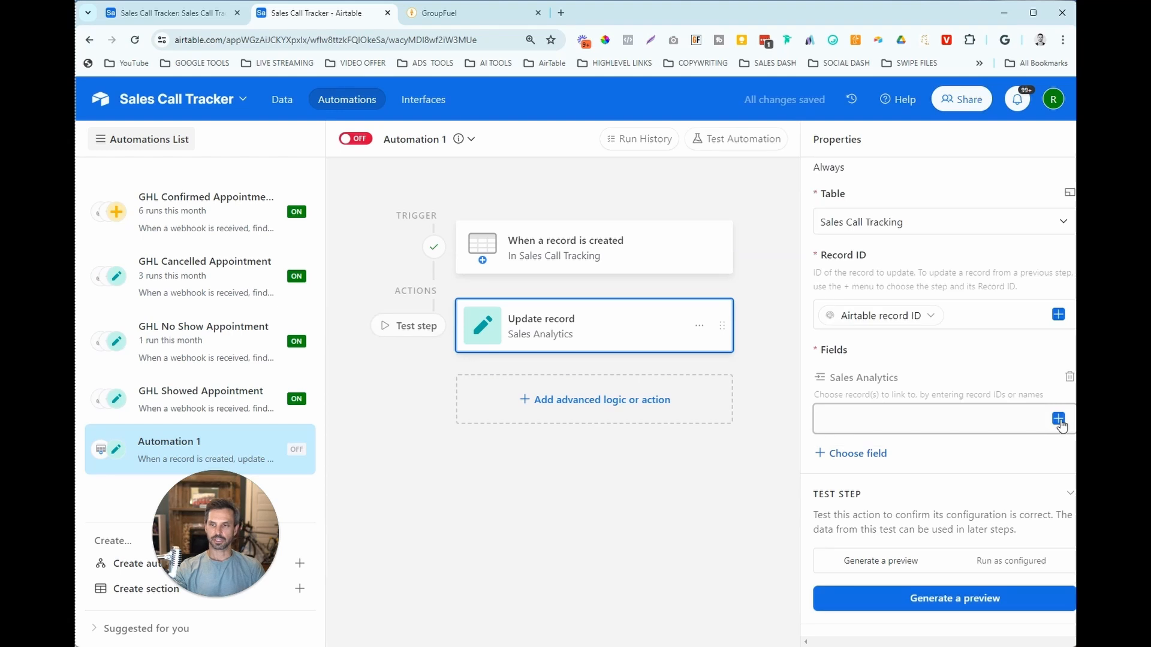
{"action": "left_click", "coordinate": [1060, 419]}
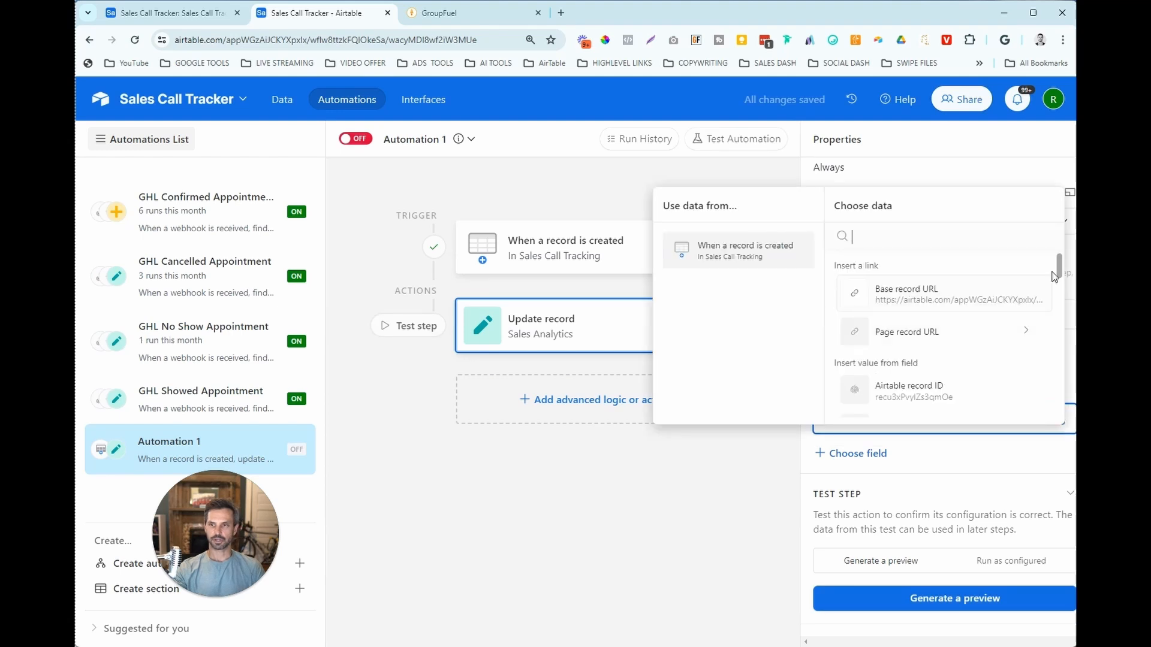
{"action": "left_click_drag", "start_coordinate": [1058, 265], "coordinate": [1059, 404]}
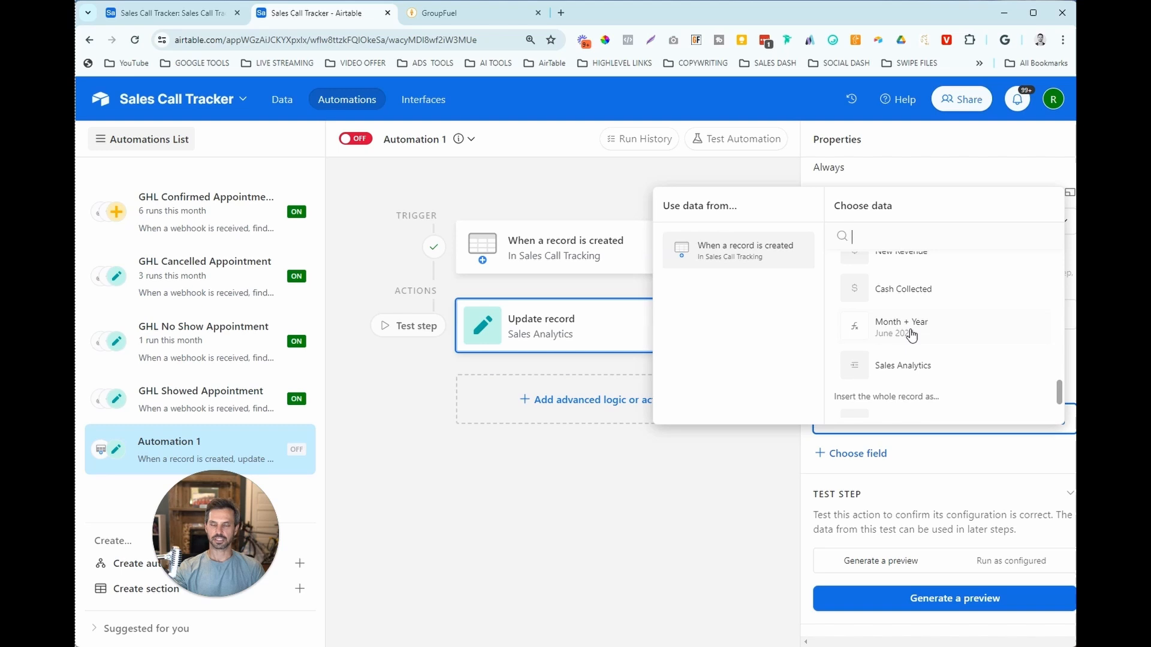
{"action": "left_click", "coordinate": [911, 335]}
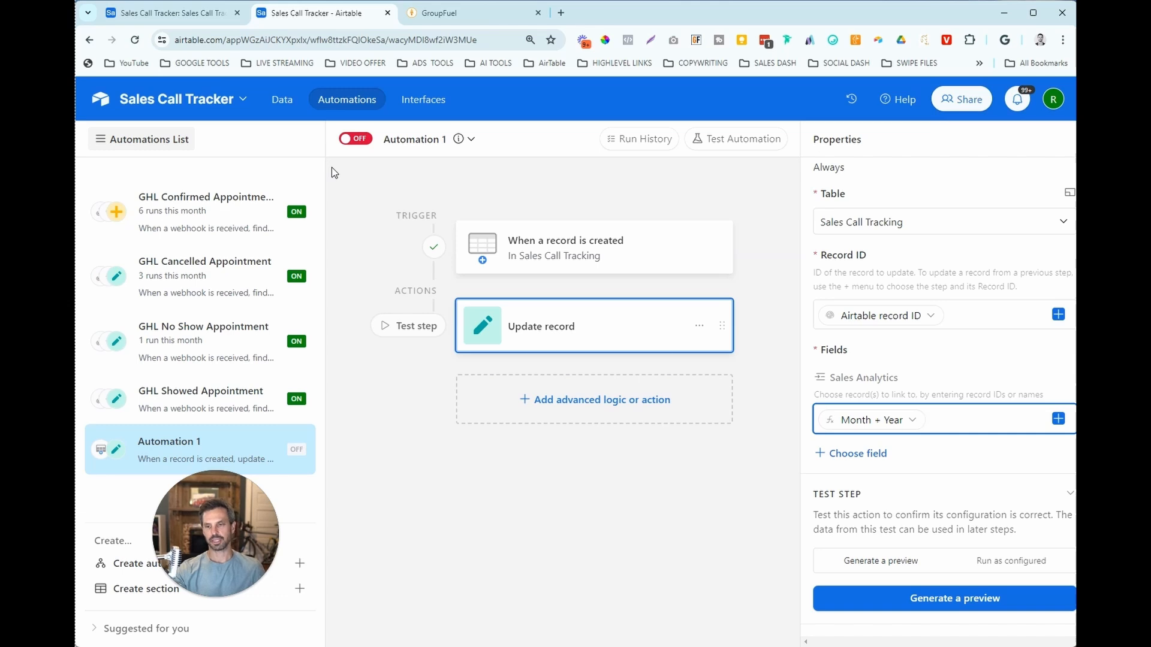
Test the update action with Run as configured and check the call's Sales Analytics field in Sales Call Tracking
{"action": "left_click", "coordinate": [1000, 563]}
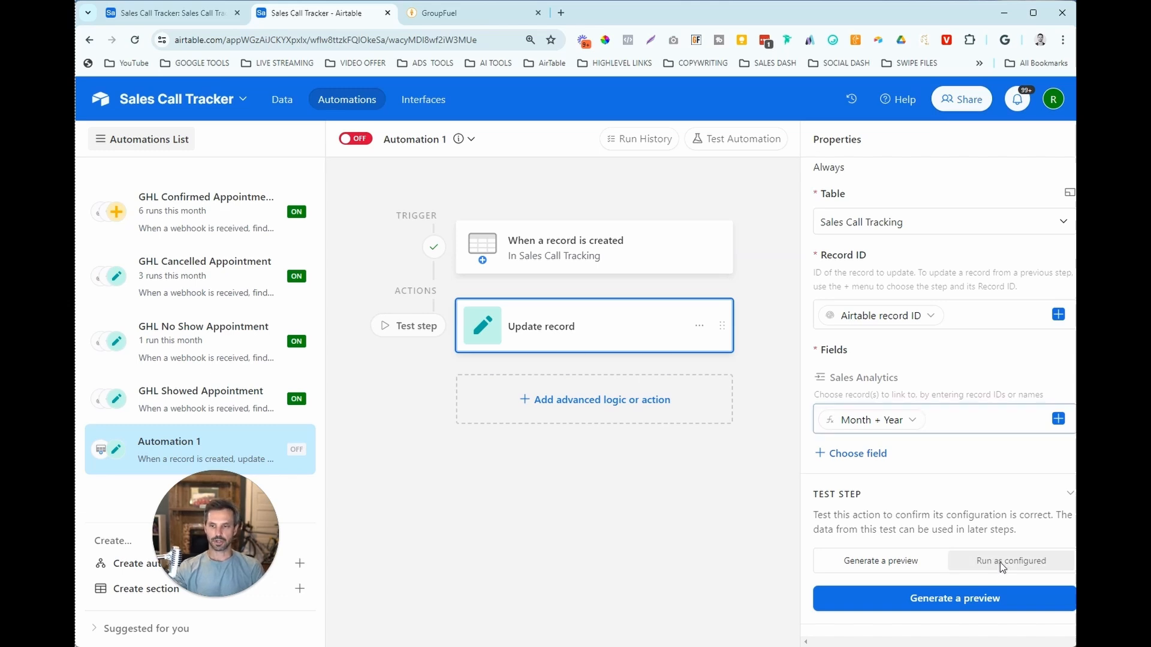
{"action": "key", "text": "ctrl+Page_Up"}
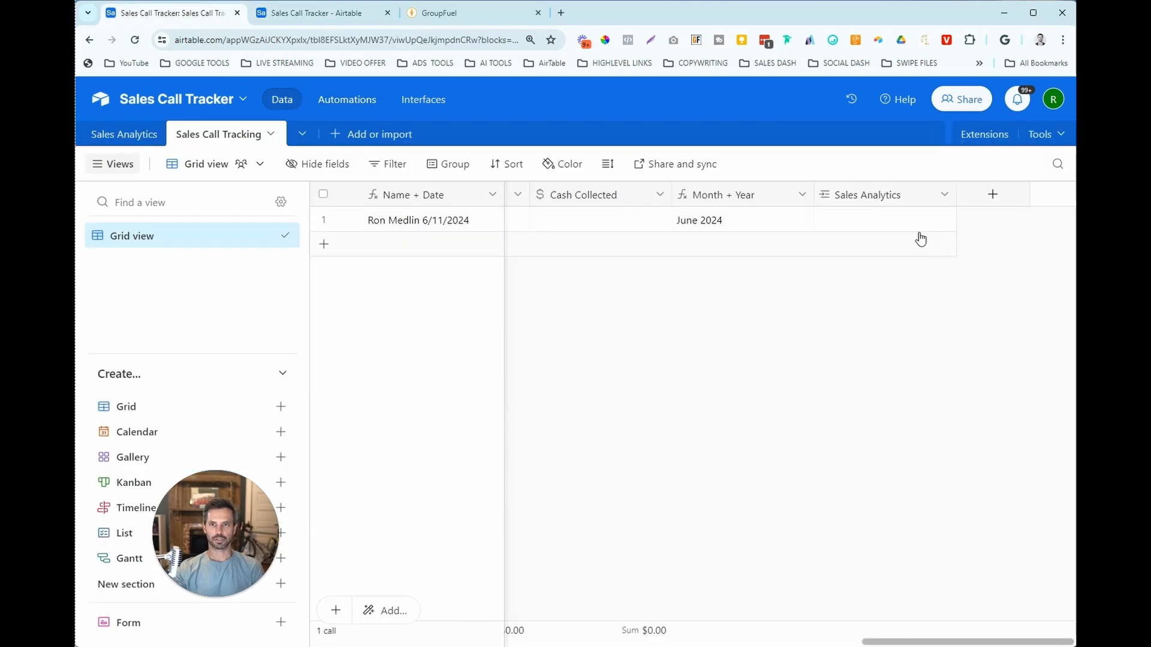
{"action": "key", "text": "ctrl+Page_Down"}
{"action": "left_click", "coordinate": [952, 598]}
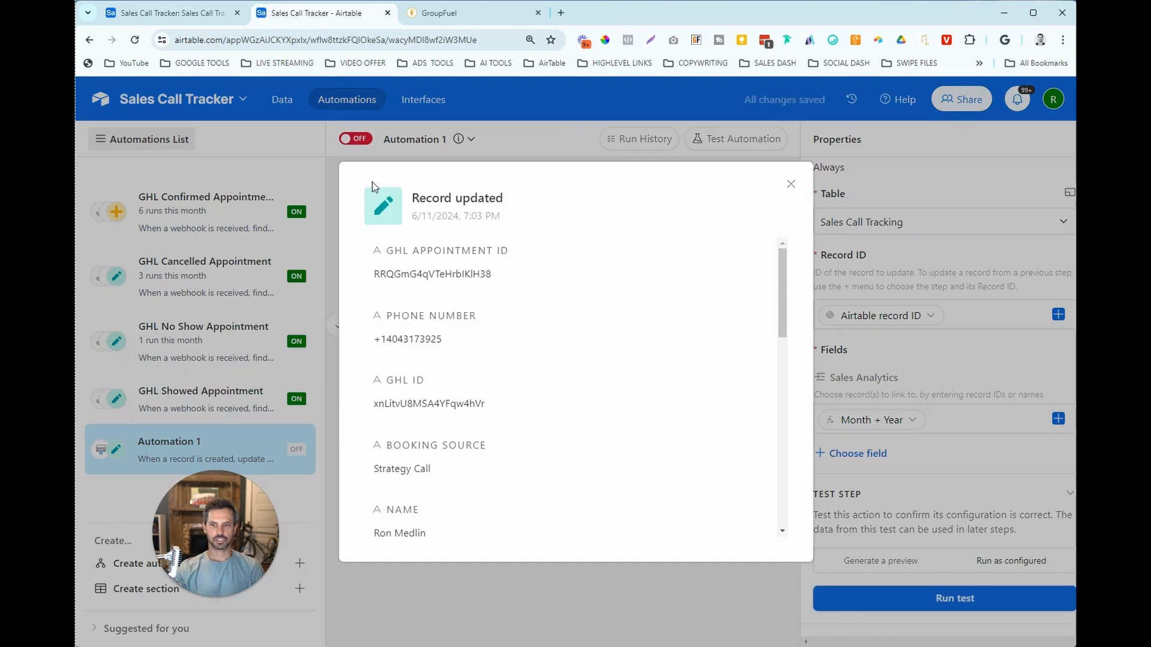
{"action": "key", "text": "Escape"}
{"action": "left_click", "coordinate": [174, 13]}
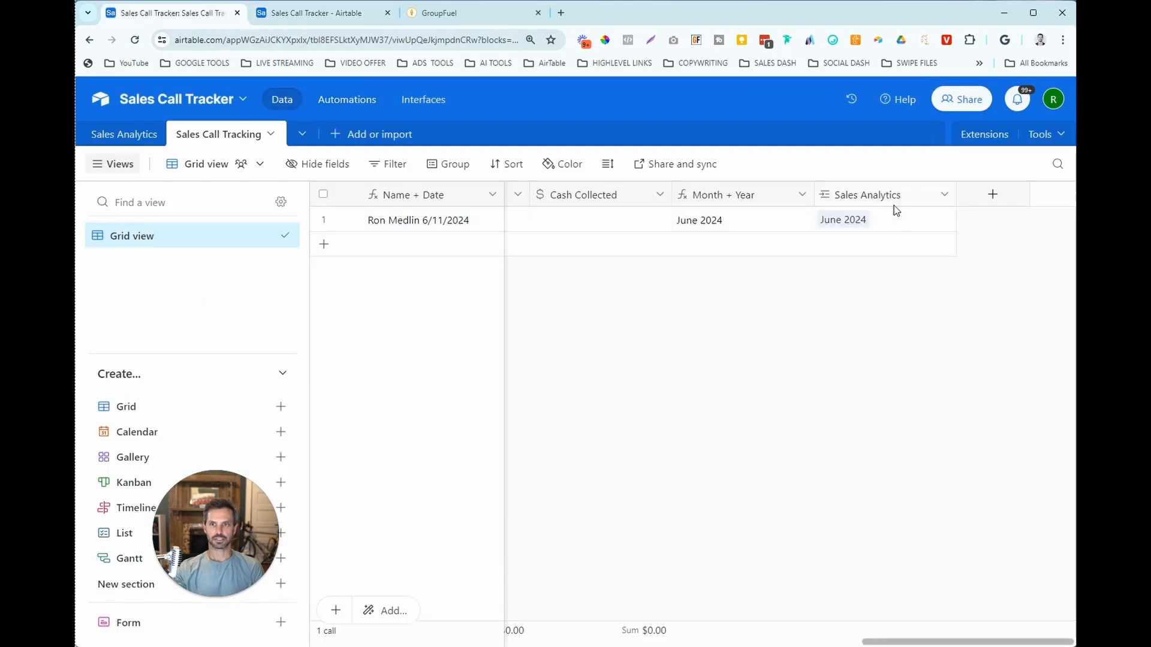
Rename the new record-created automation to Update Sales Analytics Field With Month + Year
{"action": "left_click", "coordinate": [124, 137]}
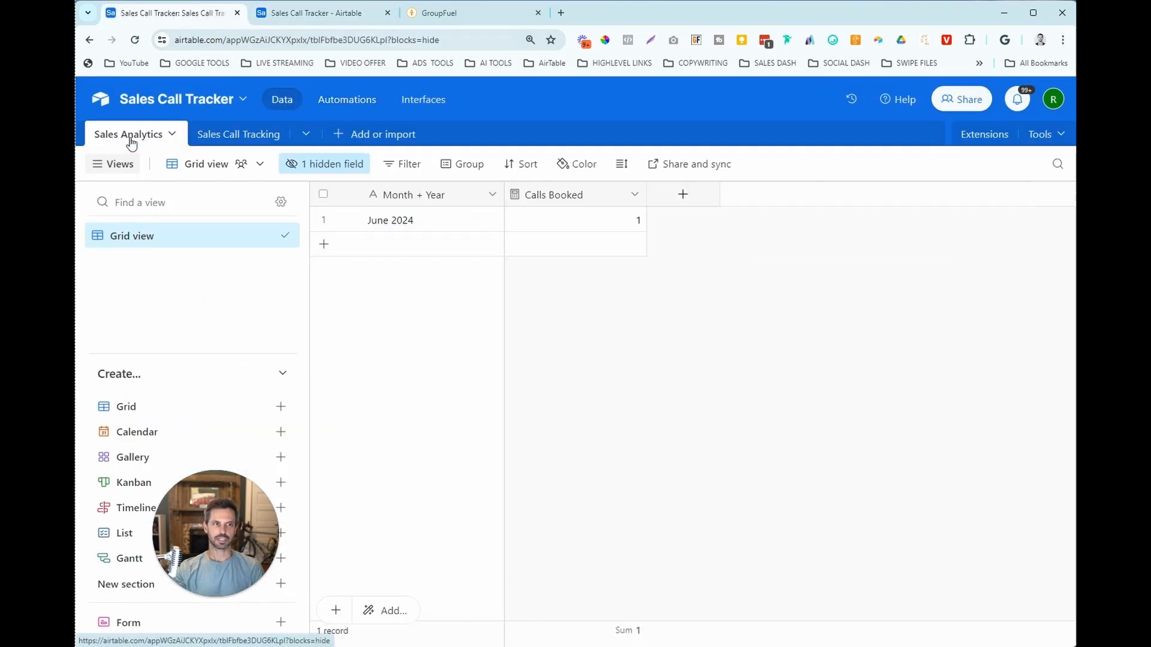
{"action": "left_click", "coordinate": [239, 134]}
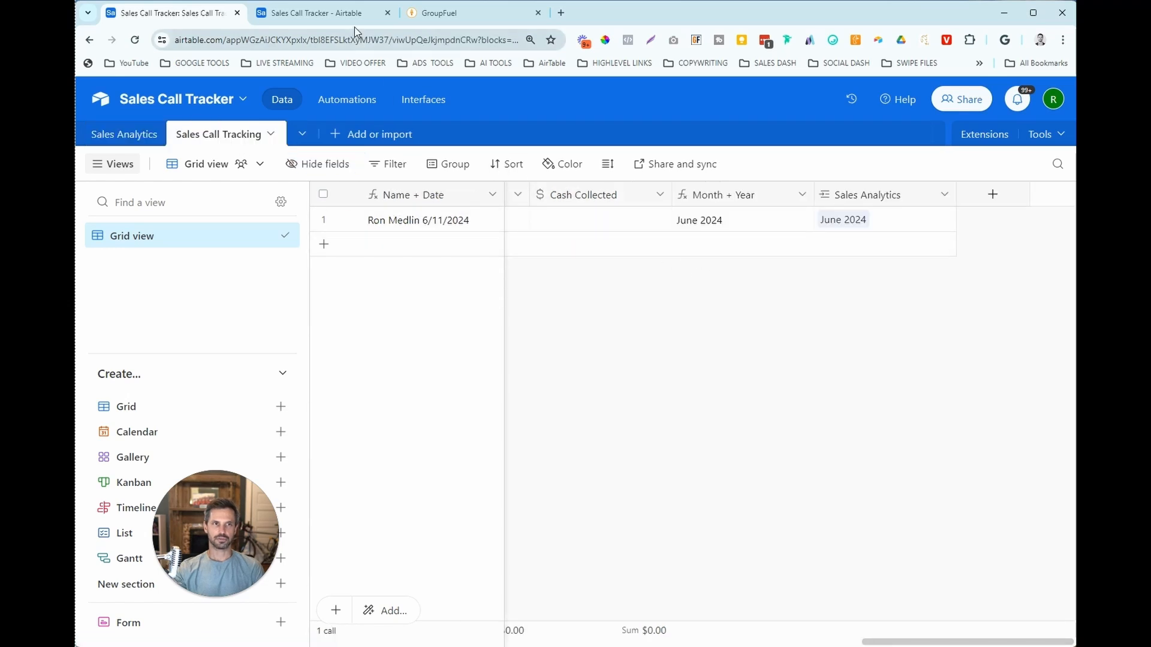
{"action": "left_click", "coordinate": [335, 12]}
{"action": "left_click", "coordinate": [472, 139]}
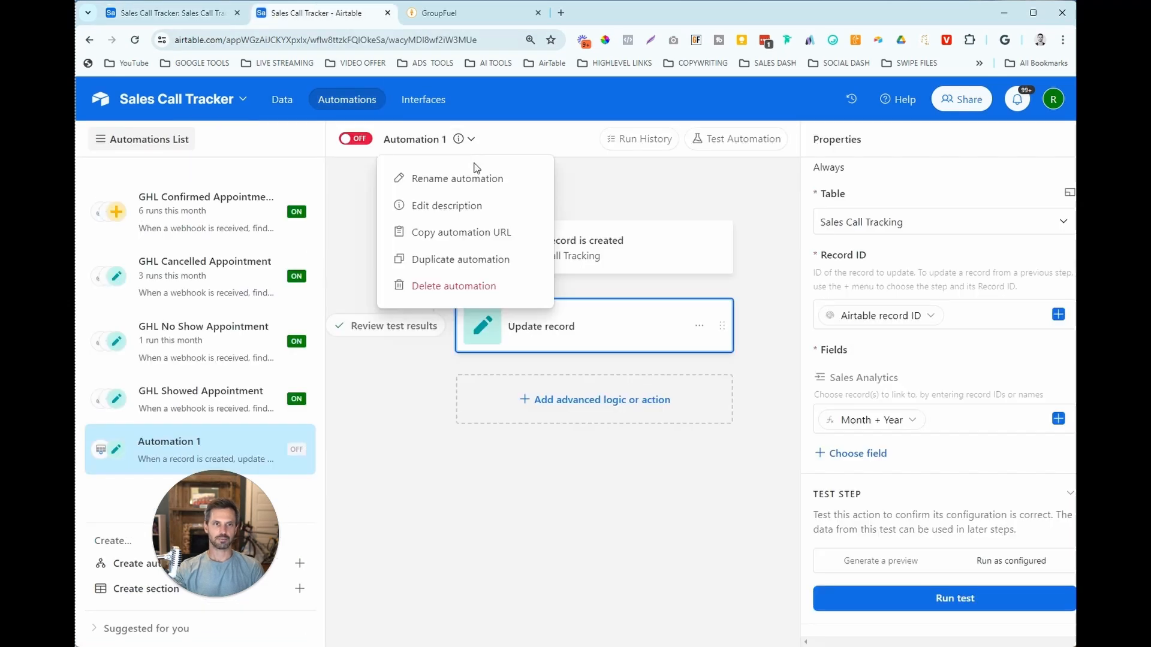
{"action": "left_click", "coordinate": [452, 177]}
{"action": "type", "text": "Update Sales An"}
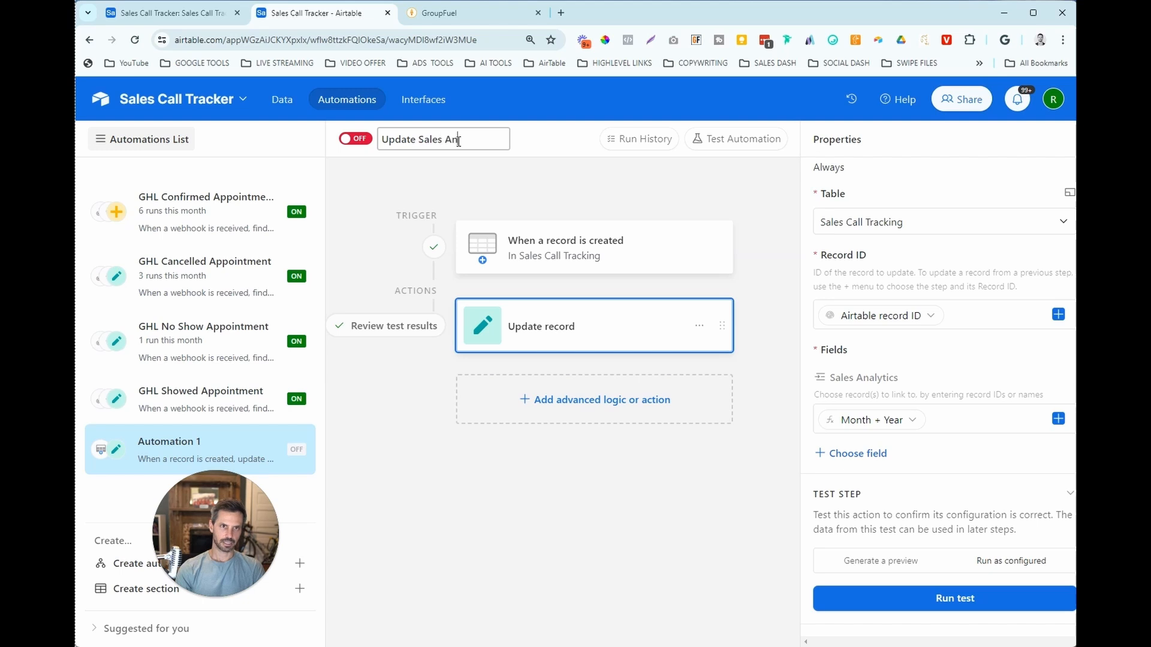
{"action": "type", "text": "alytics Field With Month + Year"}
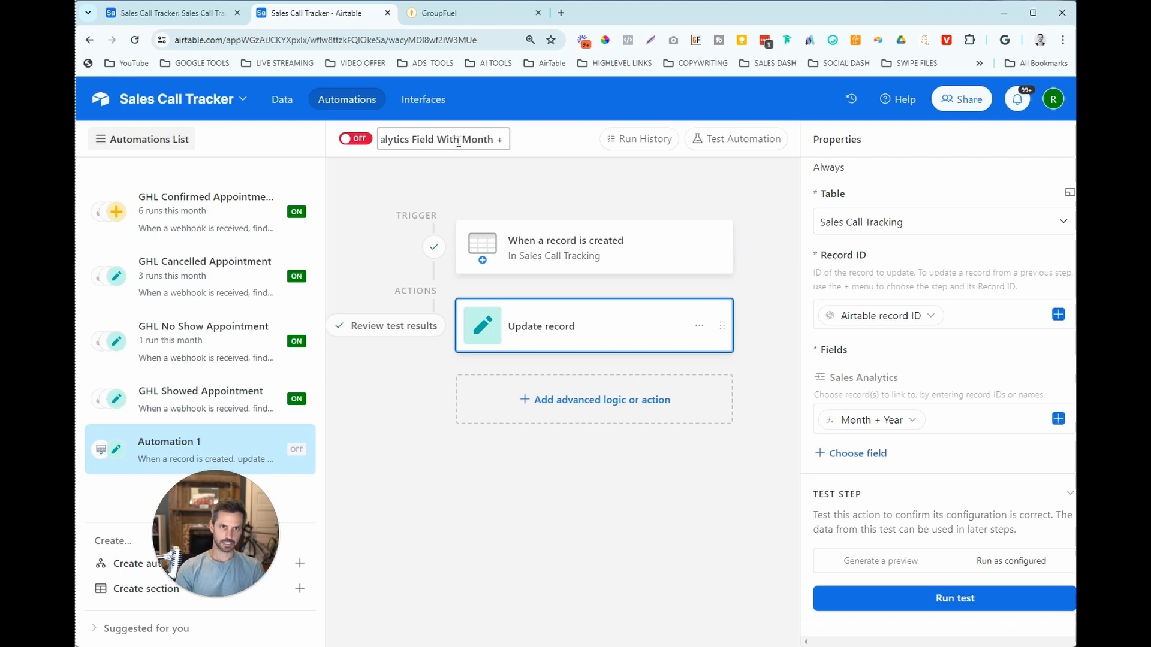
{"action": "key", "text": "Return"}
Switch to GroupFuel and book a confirmed Strategy Call for an existing contact on Jun 11th, 2024, 7:30 pm - 8:30 pm
{"action": "left_click", "coordinate": [172, 13]}
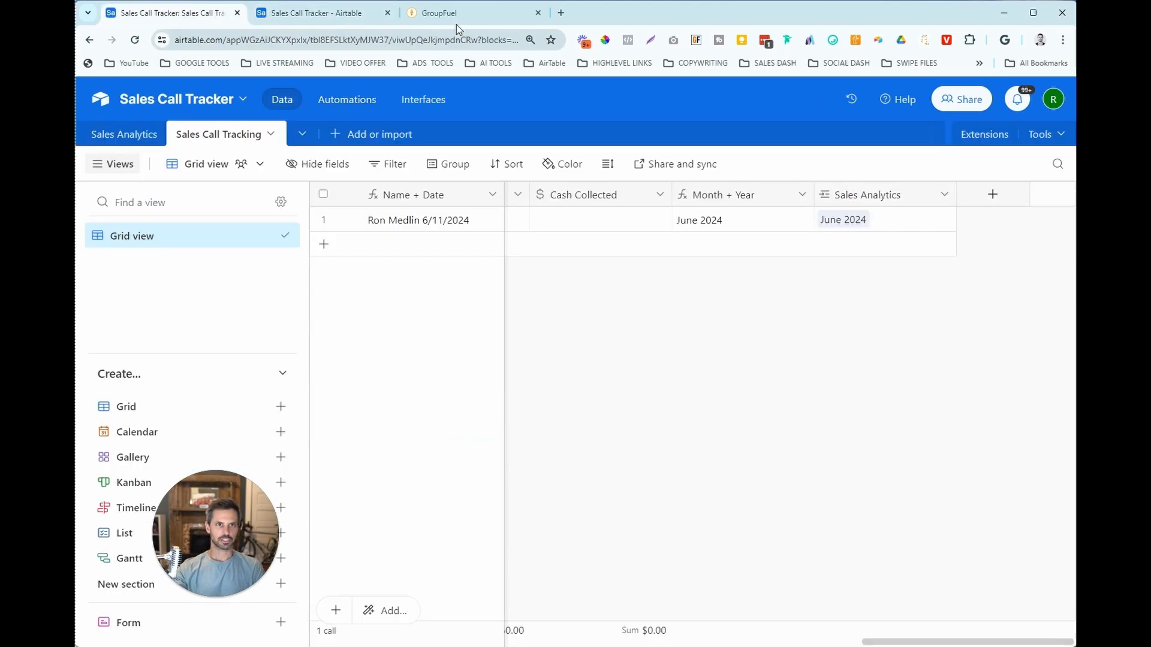
{"action": "left_click", "coordinate": [466, 15]}
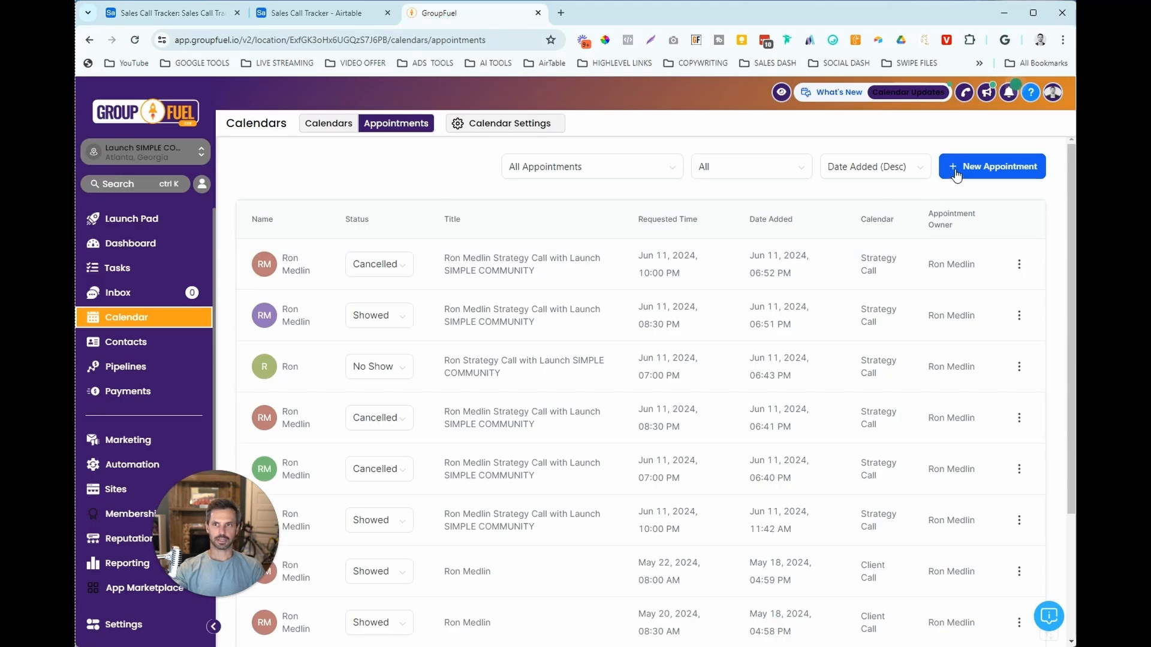
{"action": "left_click", "coordinate": [992, 166]}
{"action": "type", "text": "ron"}
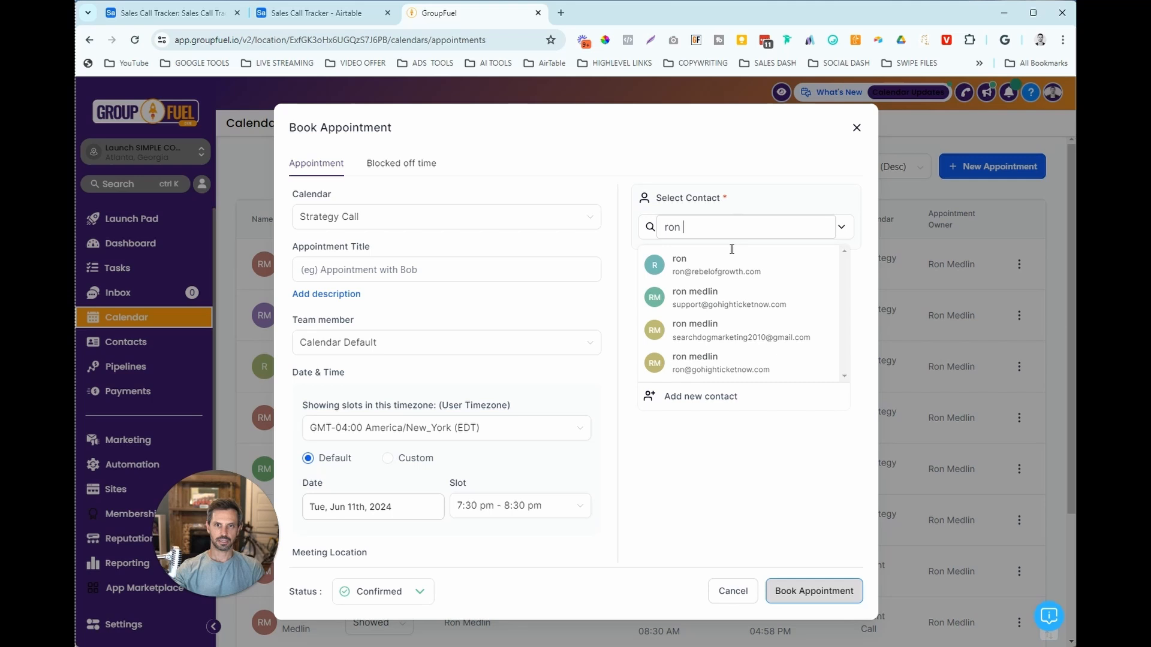
{"action": "left_click", "coordinate": [719, 270]}
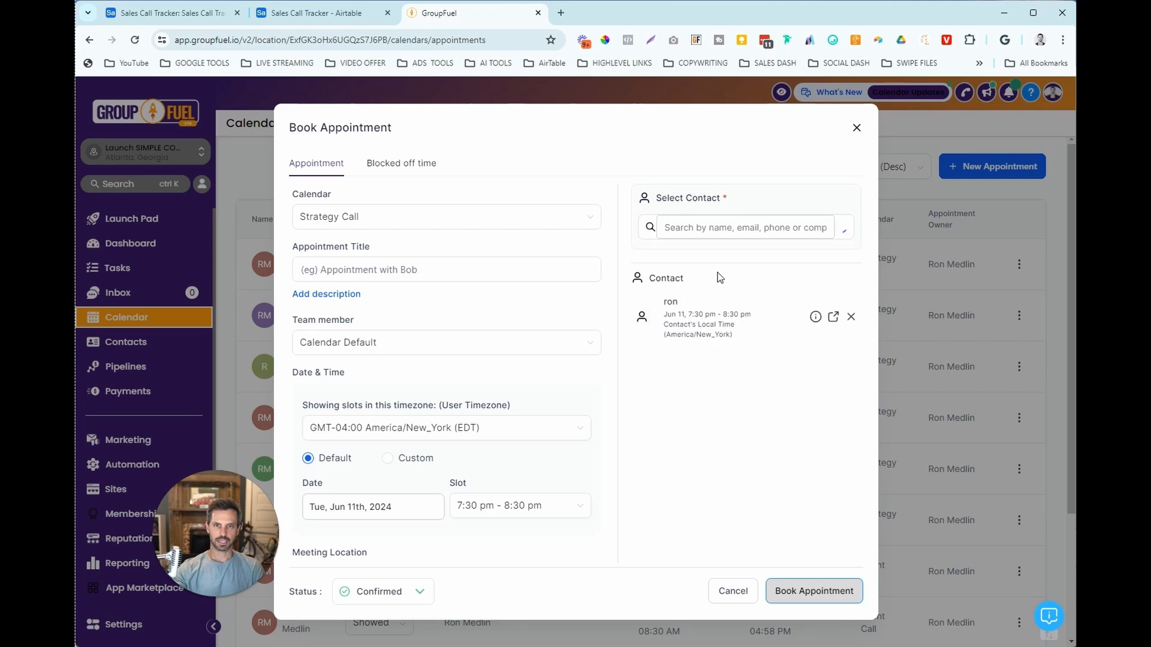
{"action": "left_click", "coordinate": [811, 592]}
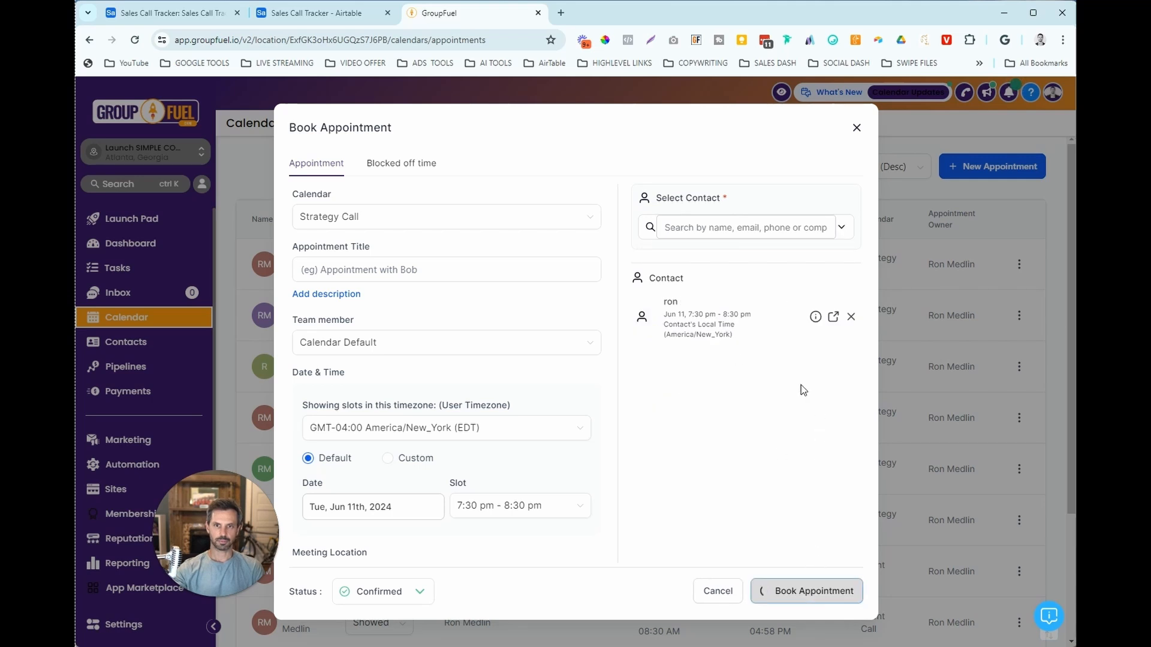
Switch to Airtable and check the new call's Sales Analytics link and the Calls Booked count in Sales Analytics
{"action": "left_click", "coordinate": [211, 18]}
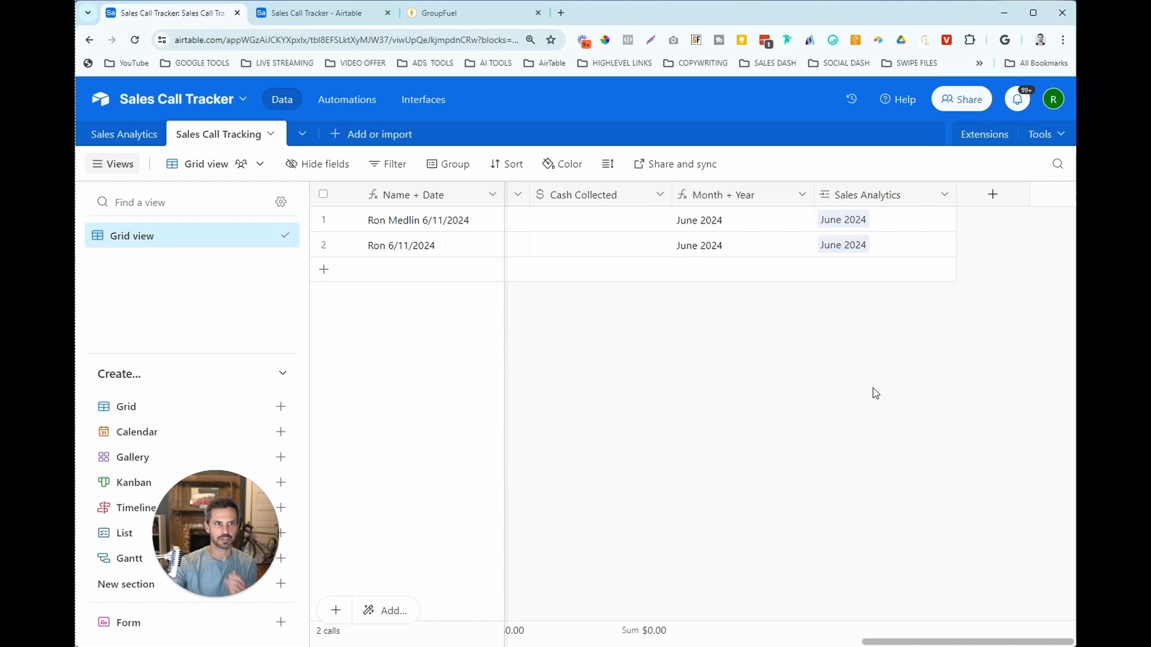
{"action": "left_click", "coordinate": [133, 139]}
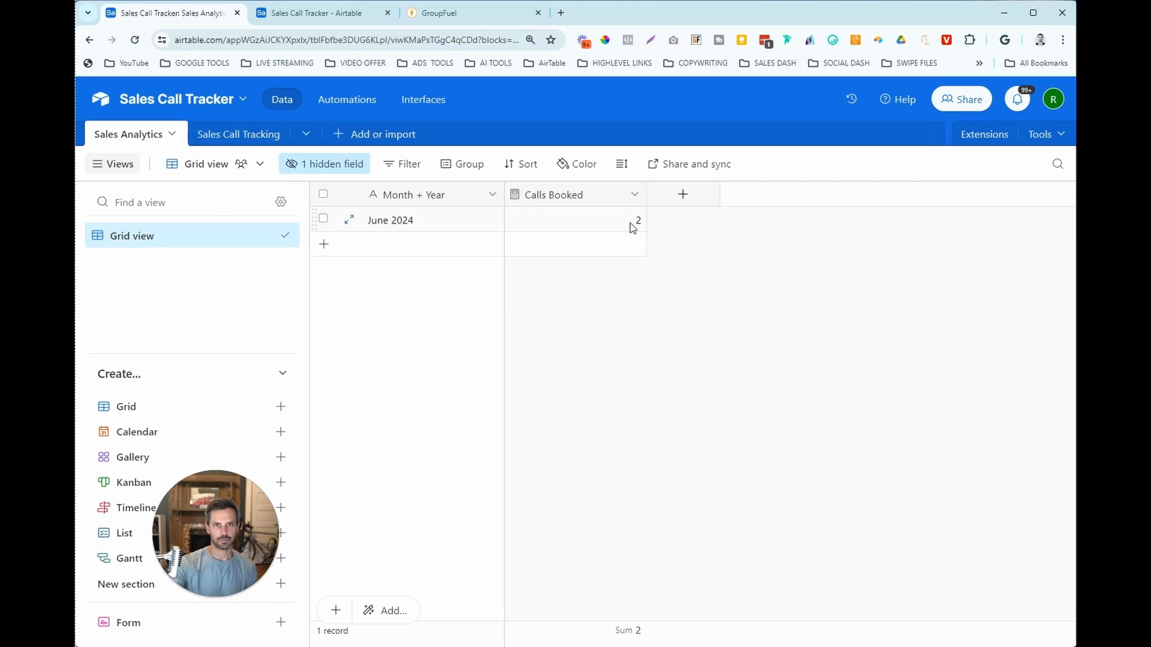
{"action": "left_click", "coordinate": [233, 136]}
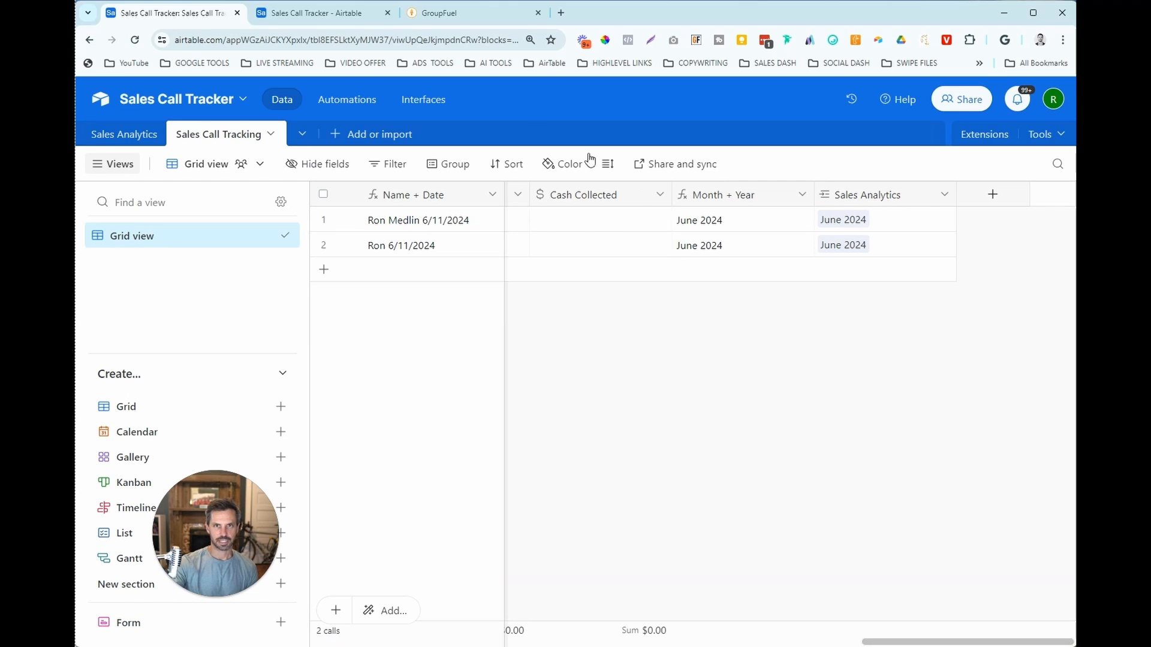
Book another Strategy Call for Jun 11, 2024, 9:00 PM in GroupFuel and check its record in Airtable's Sales Call Tracking
{"action": "left_click", "coordinate": [460, 13]}
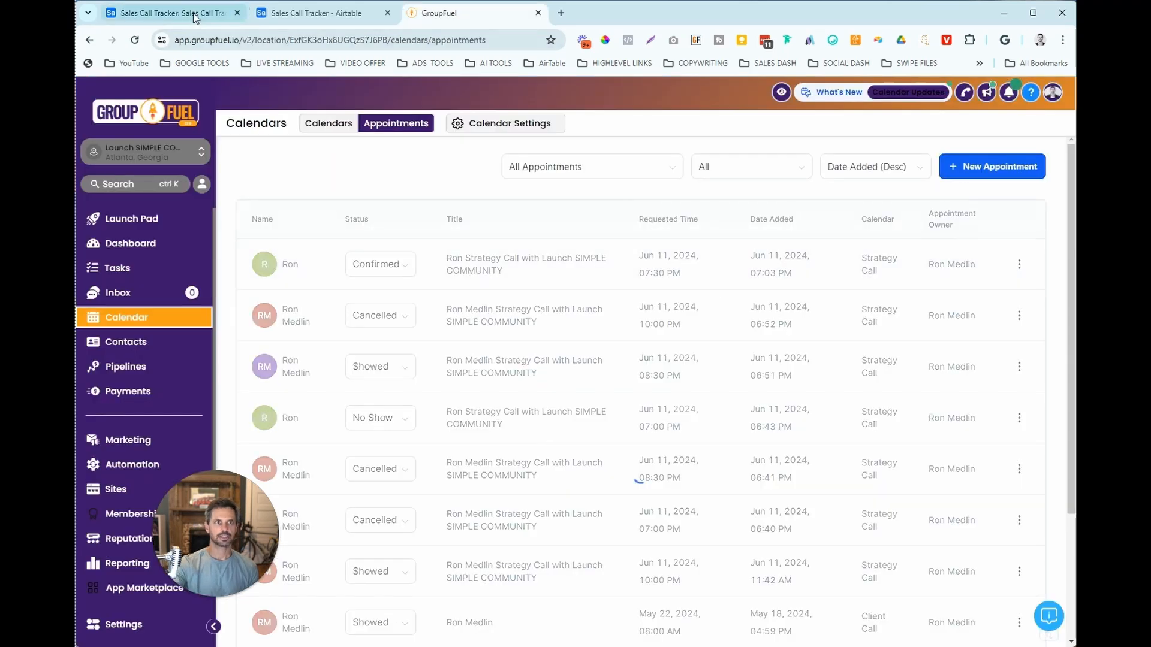
{"action": "left_click", "coordinate": [168, 13]}
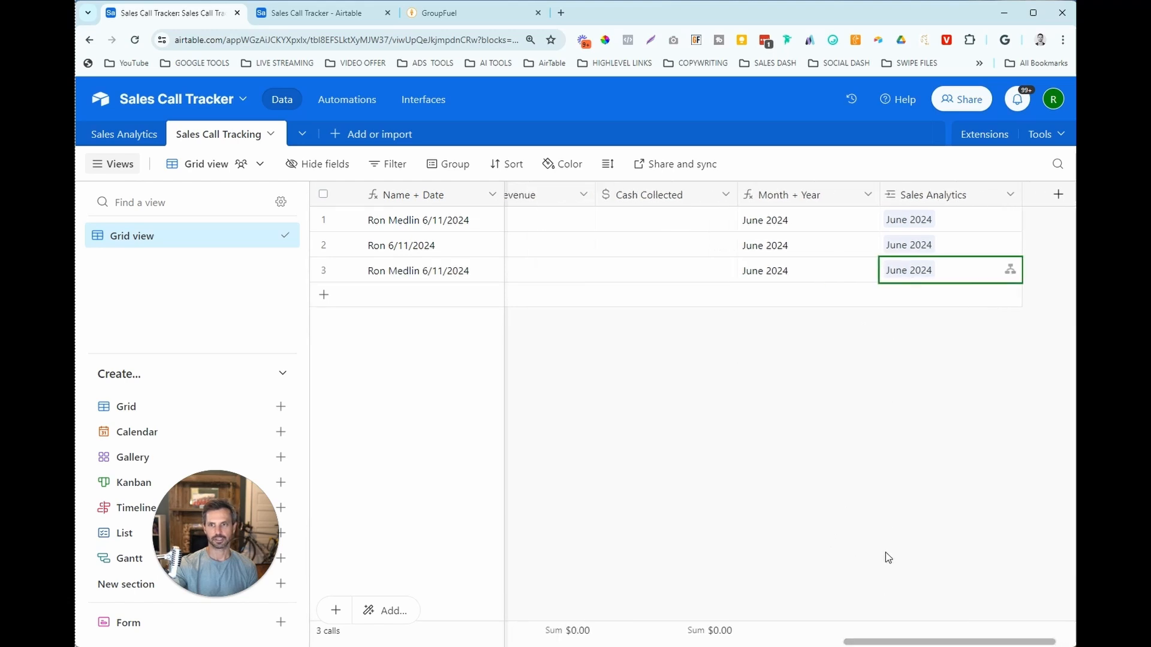
{"action": "left_click_drag", "start_coordinate": [869, 642], "coordinate": [344, 642]}
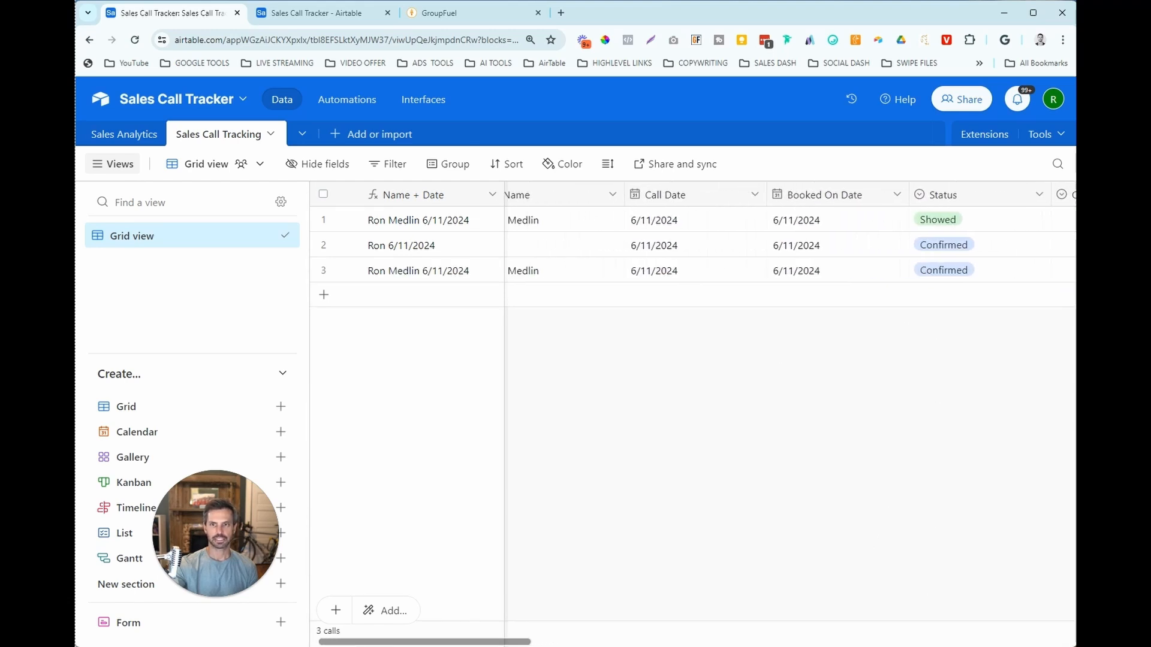
{"action": "scroll", "coordinate": [818, 321], "scroll_direction": "right", "scroll_amount": 3}
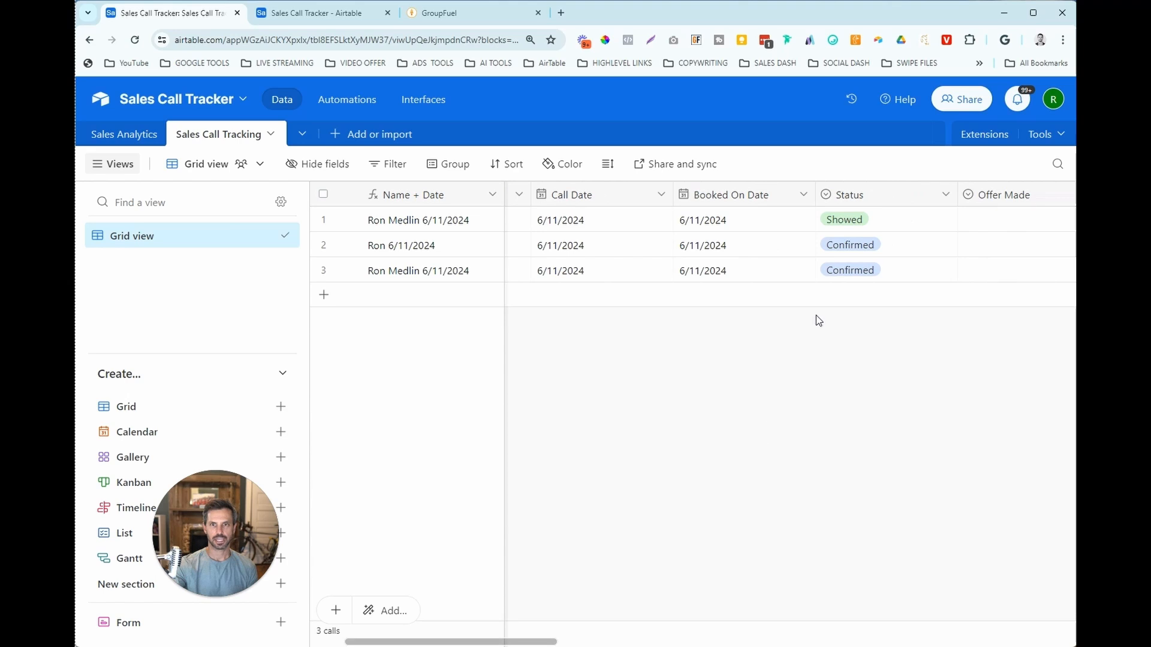
In GroupFuel, mark the 7:30 PM appointment No Show and the 9:00 PM one Cancelled, and check both statuses in Airtable
{"action": "left_click", "coordinate": [443, 13]}
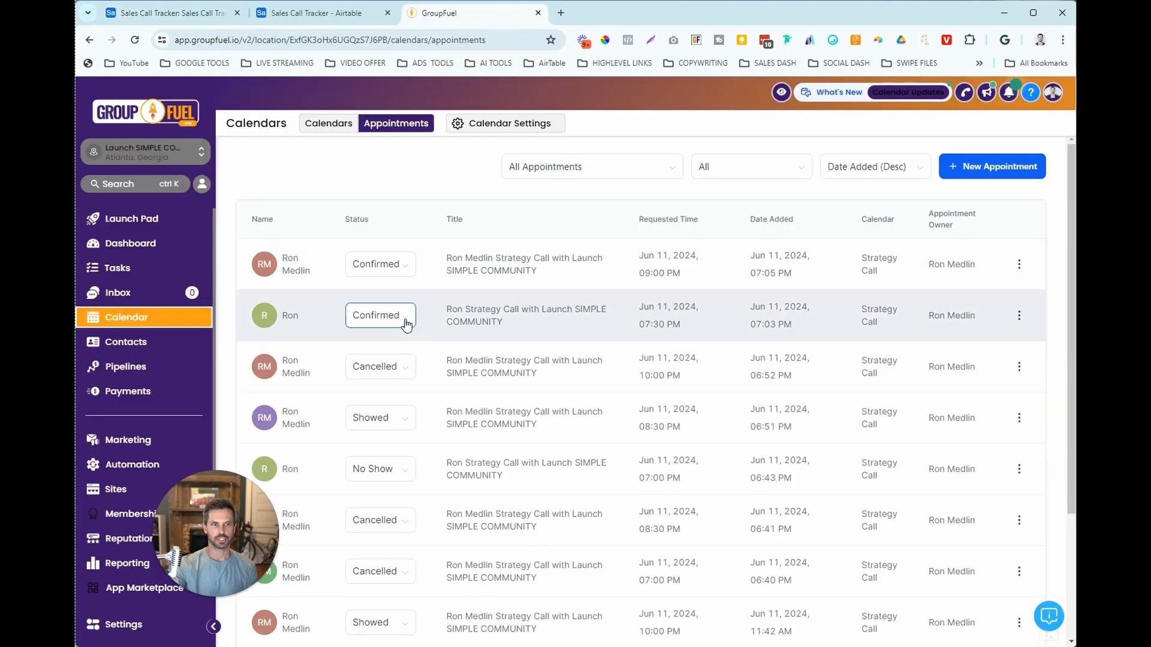
{"action": "left_click", "coordinate": [406, 321]}
{"action": "left_click", "coordinate": [373, 388]}
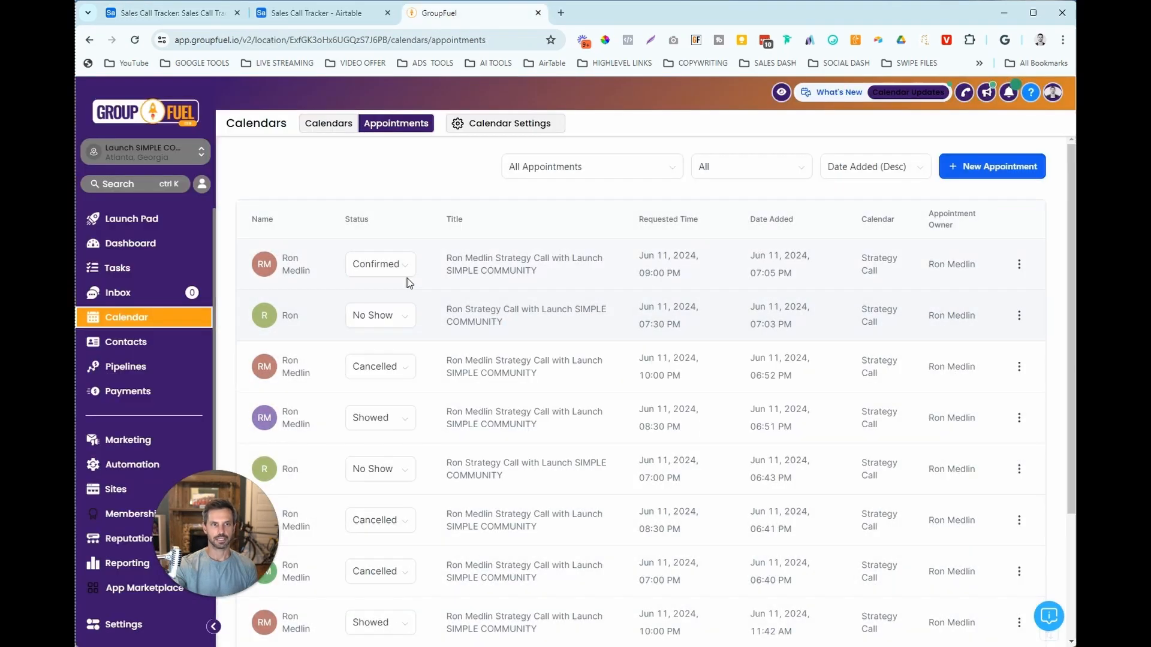
{"action": "left_click", "coordinate": [396, 265]}
{"action": "left_click", "coordinate": [372, 316]}
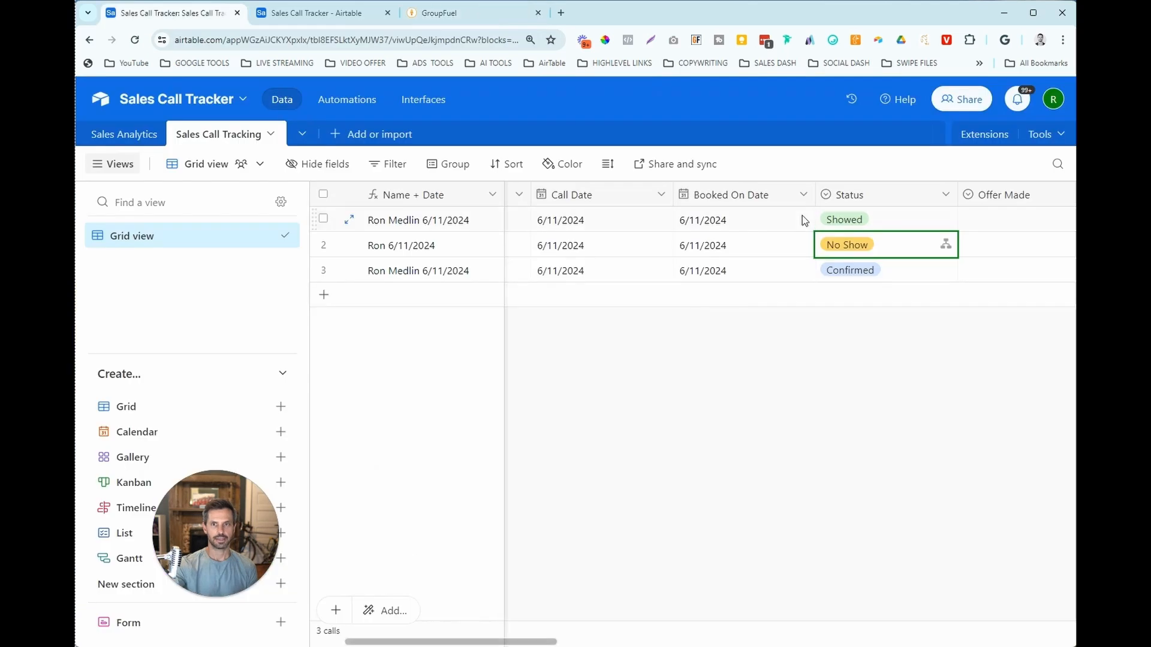
{"action": "left_click", "coordinate": [839, 392]}
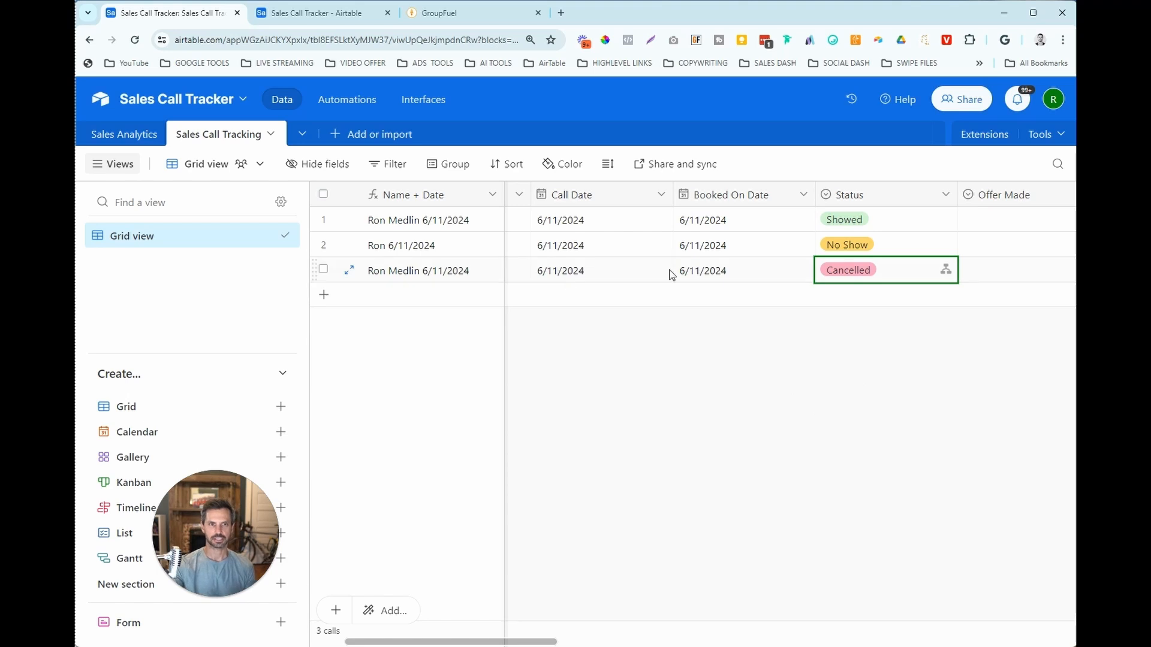
Set Offer Made to Yes and Result to Sale for the call with the Showed status
{"action": "scroll", "coordinate": [546, 634], "scroll_direction": "right", "scroll_amount": 4}
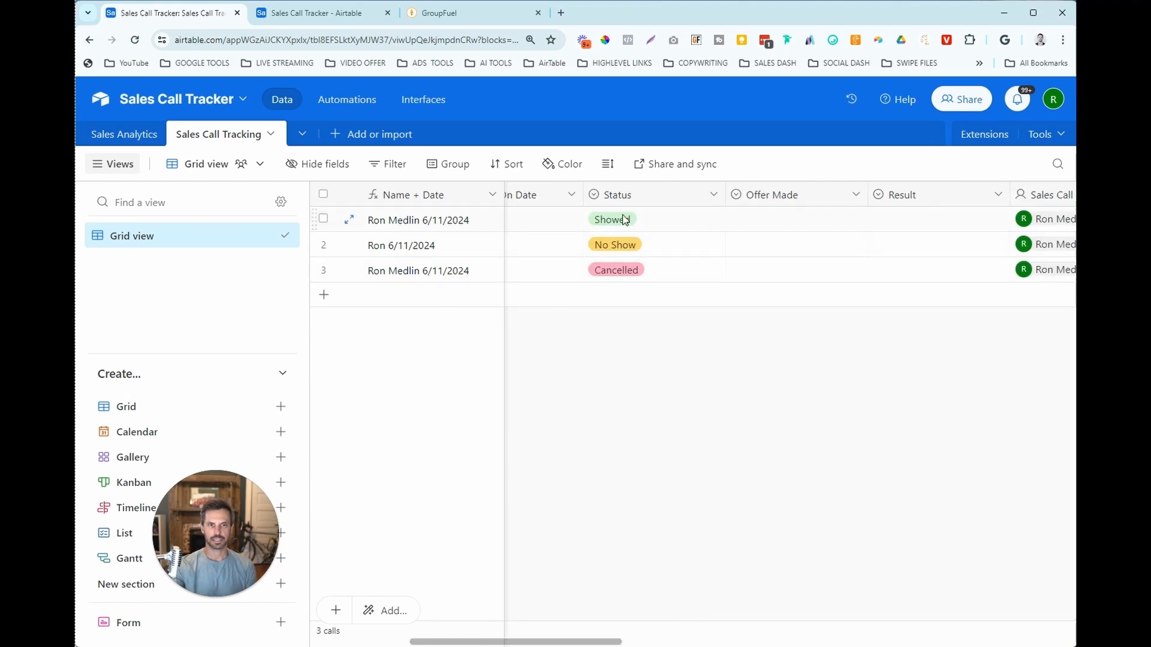
{"action": "left_click", "coordinate": [806, 221]}
{"action": "left_click", "coordinate": [816, 222]}
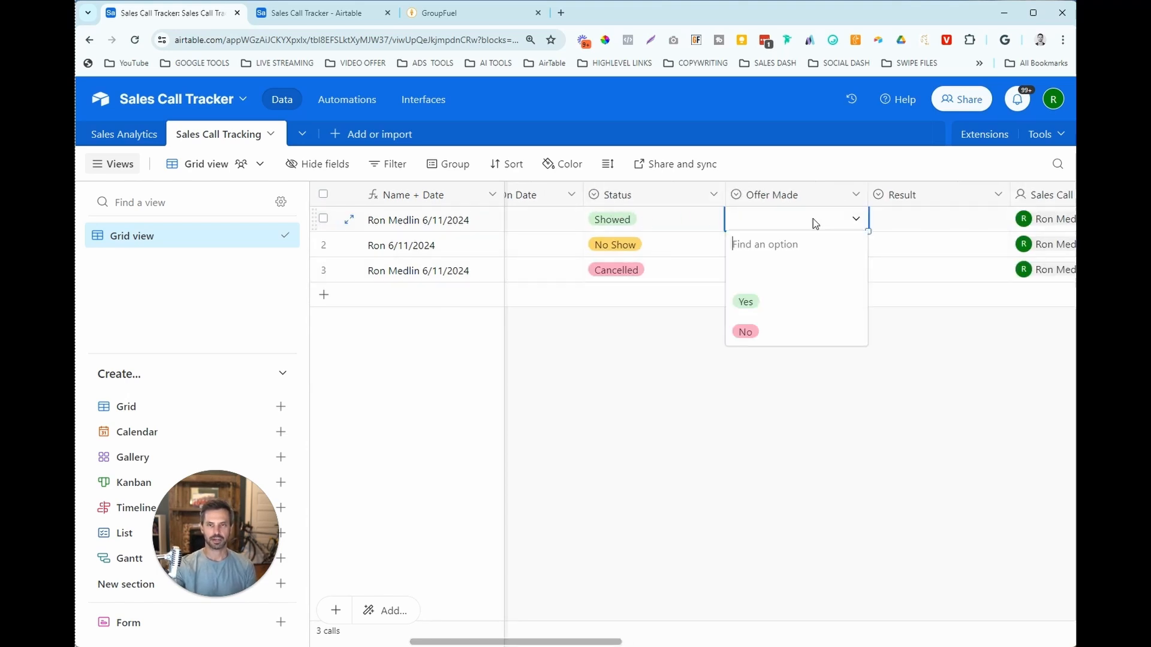
{"action": "left_click", "coordinate": [745, 300]}
{"action": "left_click", "coordinate": [951, 226]}
{"action": "left_click", "coordinate": [951, 225]}
{"action": "left_click", "coordinate": [889, 300]}
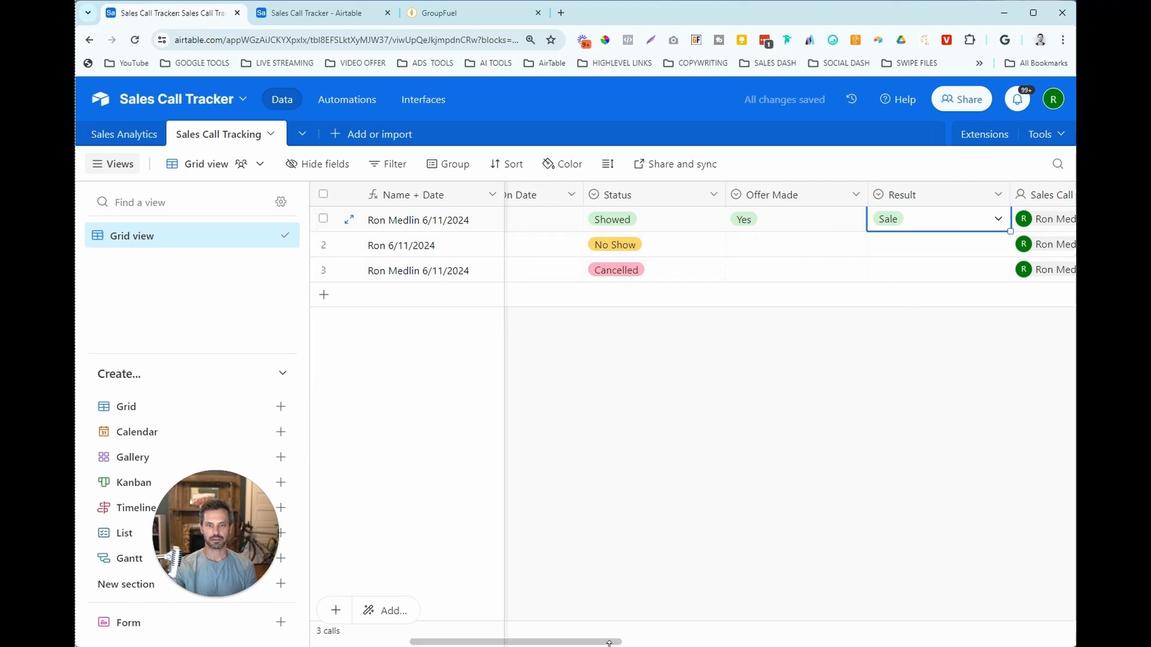
Enter $10,000 as New Revenue and $5,000 as Cash Collected for the first call record
{"action": "left_click_drag", "start_coordinate": [615, 644], "coordinate": [1001, 616]}
{"action": "left_click", "coordinate": [662, 246]}
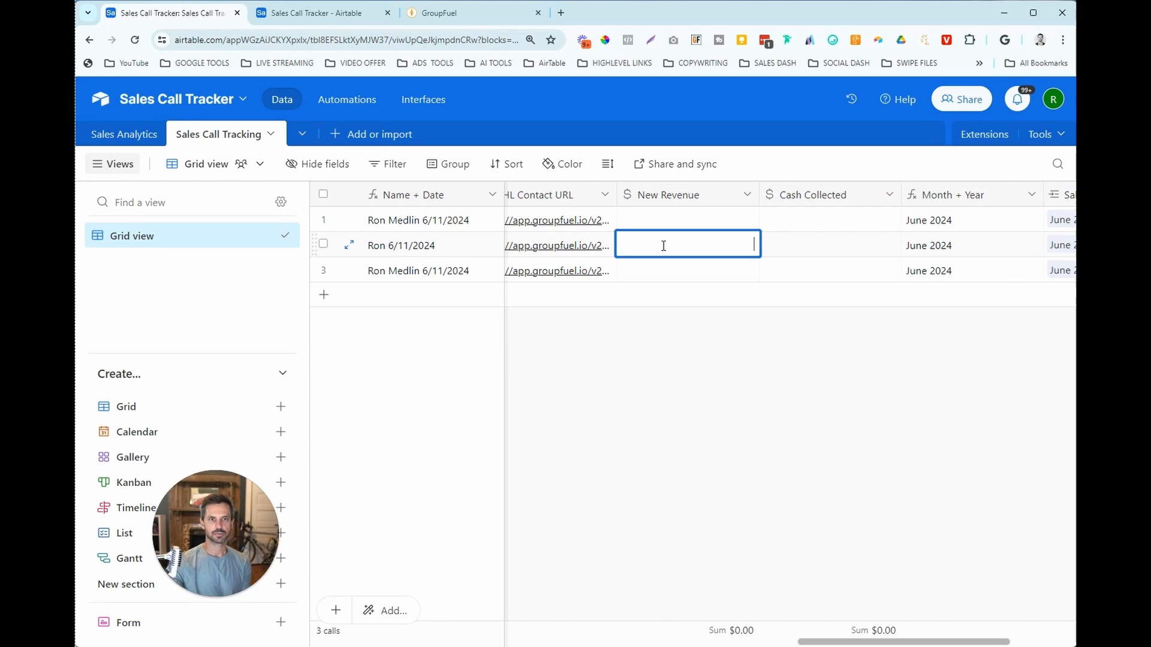
{"action": "left_click", "coordinate": [672, 226]}
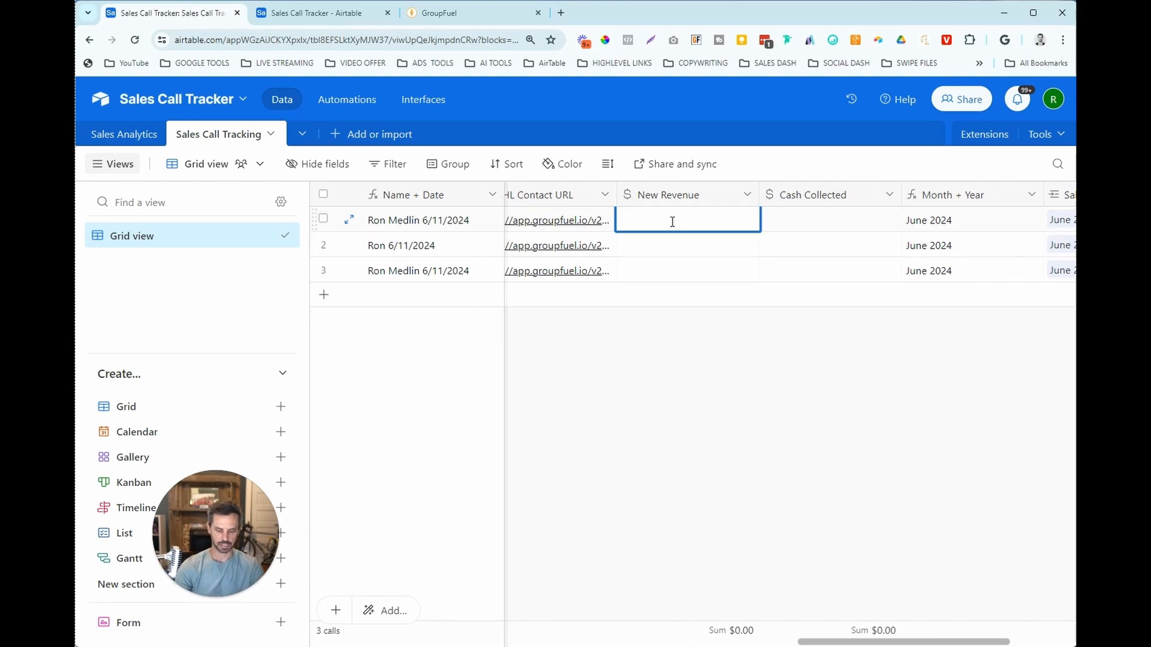
{"action": "type", "text": "10000"}
{"action": "left_click", "coordinate": [809, 217]}
{"action": "type", "text": "5"}
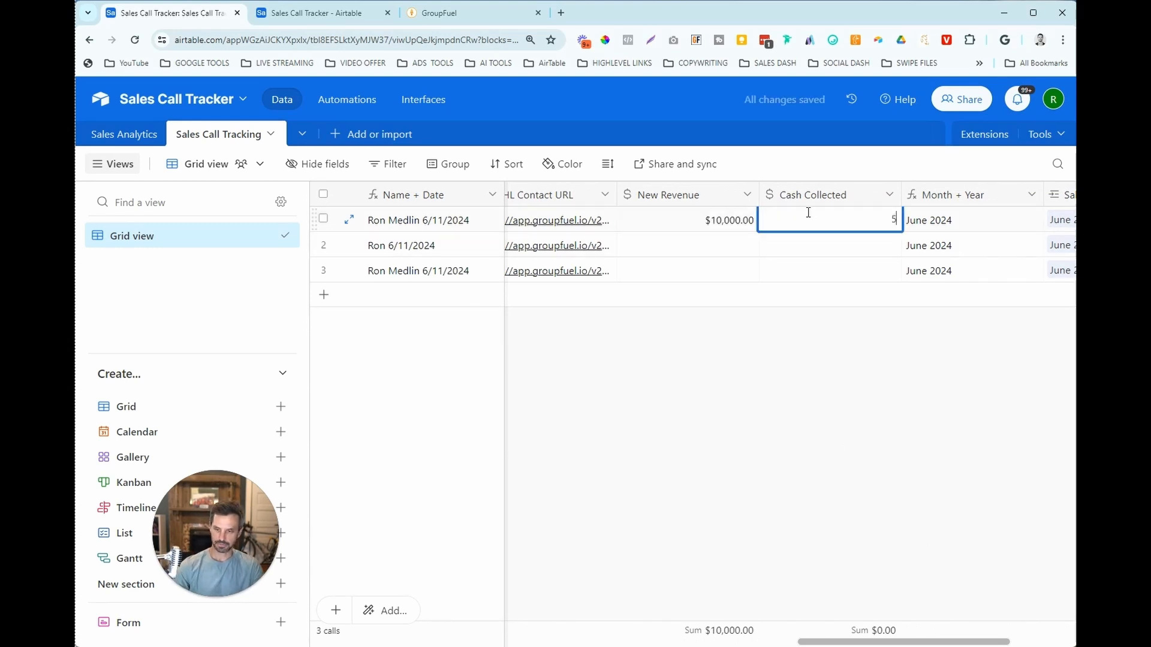
{"action": "type", "text": ",0000"}
{"action": "left_click", "coordinate": [766, 417]}
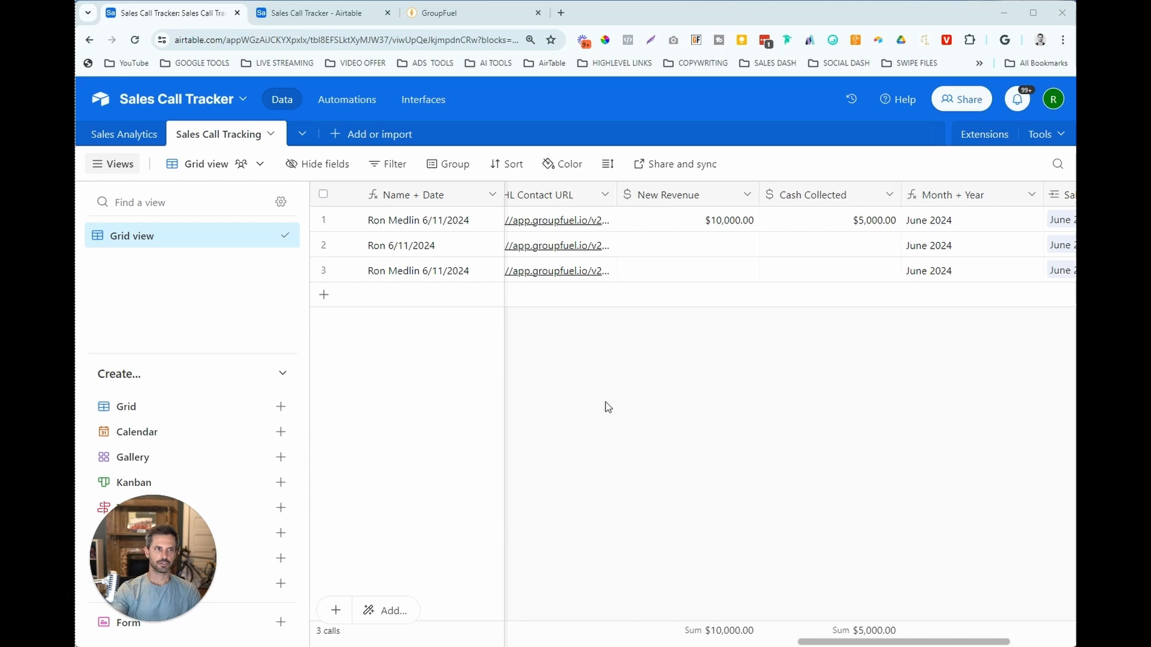
Start a Count field named Calls Complete in Sales Analytics, counting Link To Sales Call Tracking records that meet certain conditions
{"action": "left_click", "coordinate": [135, 136]}
{"action": "left_click", "coordinate": [683, 196]}
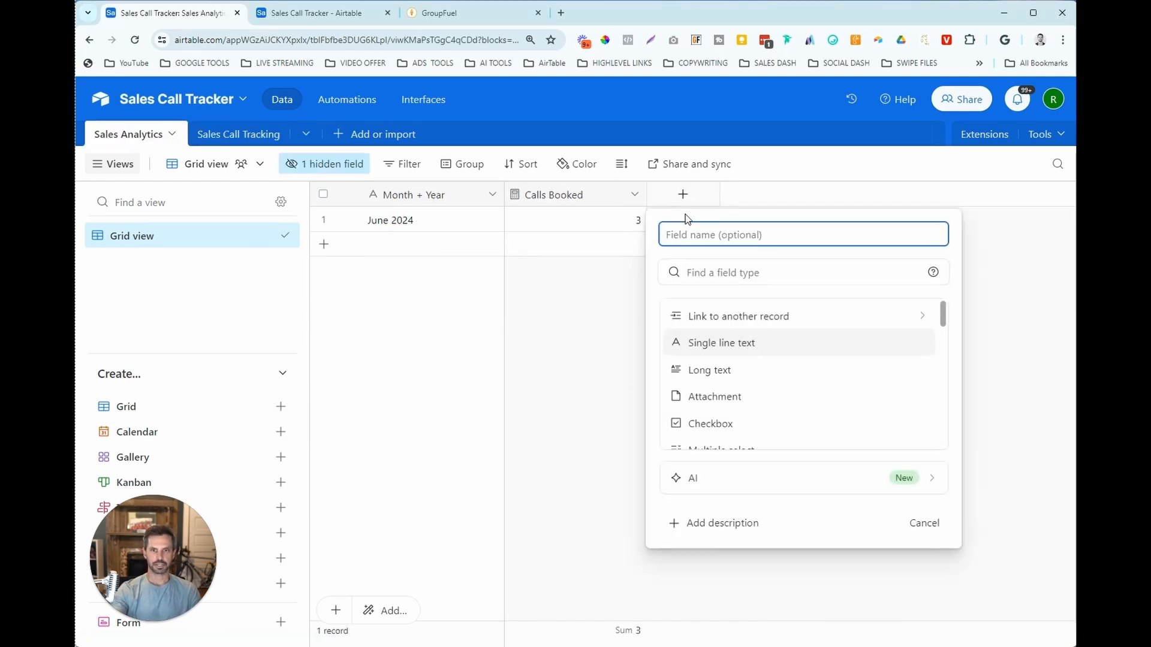
{"action": "left_click", "coordinate": [731, 271]}
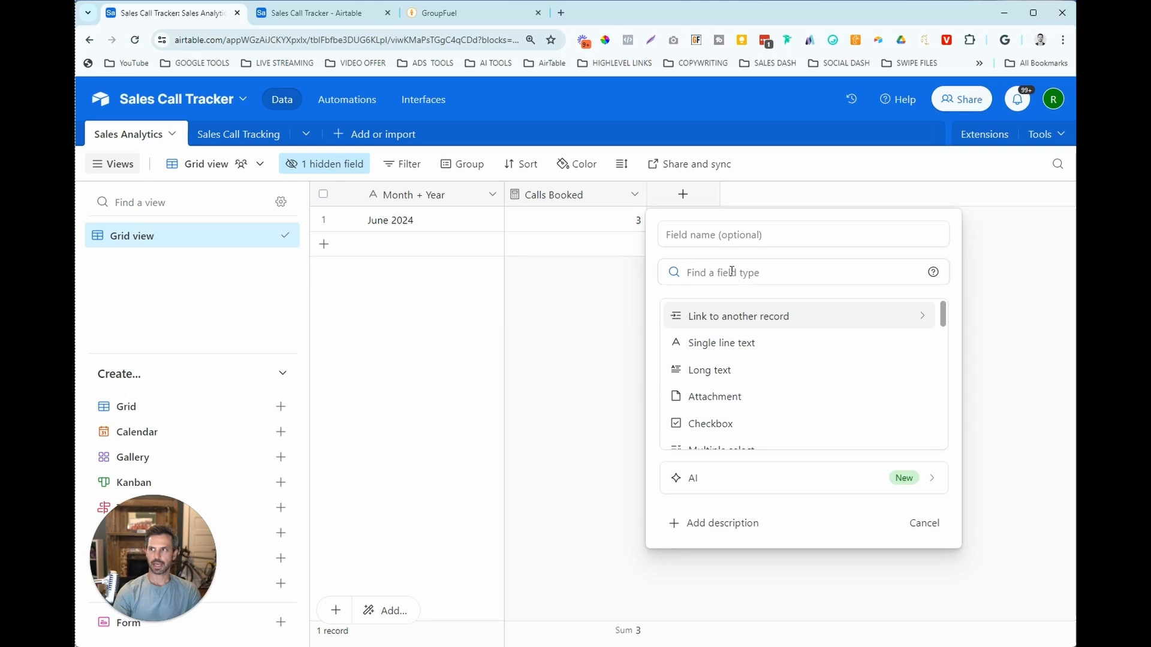
{"action": "type", "text": "co"}
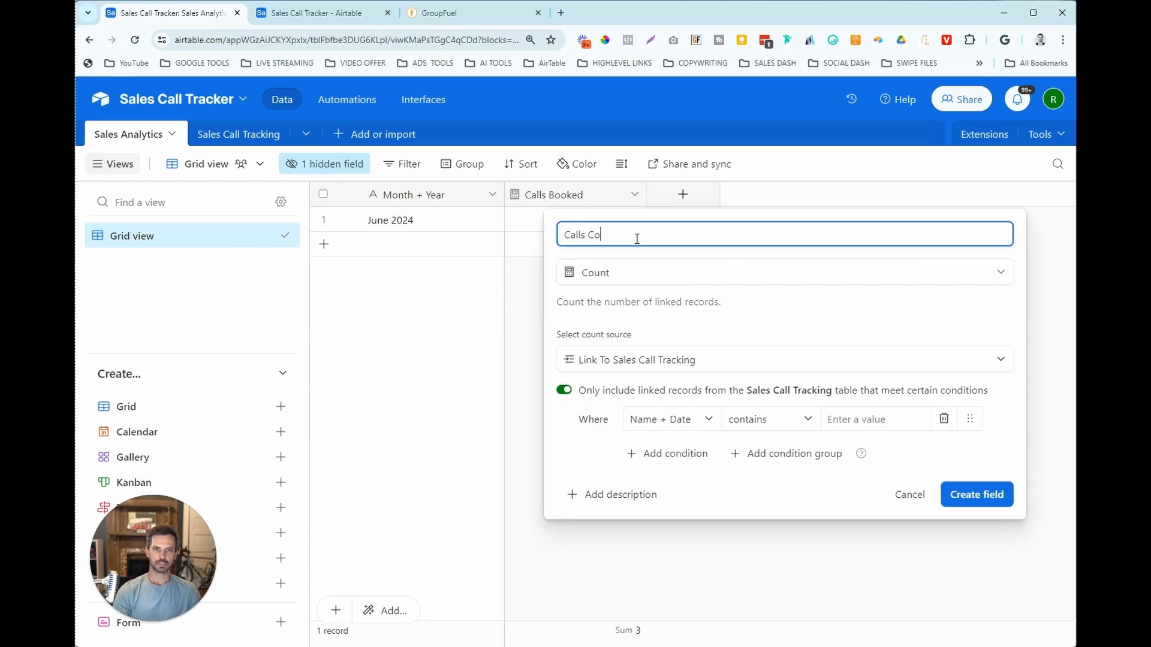
{"action": "type", "text": "ete"}
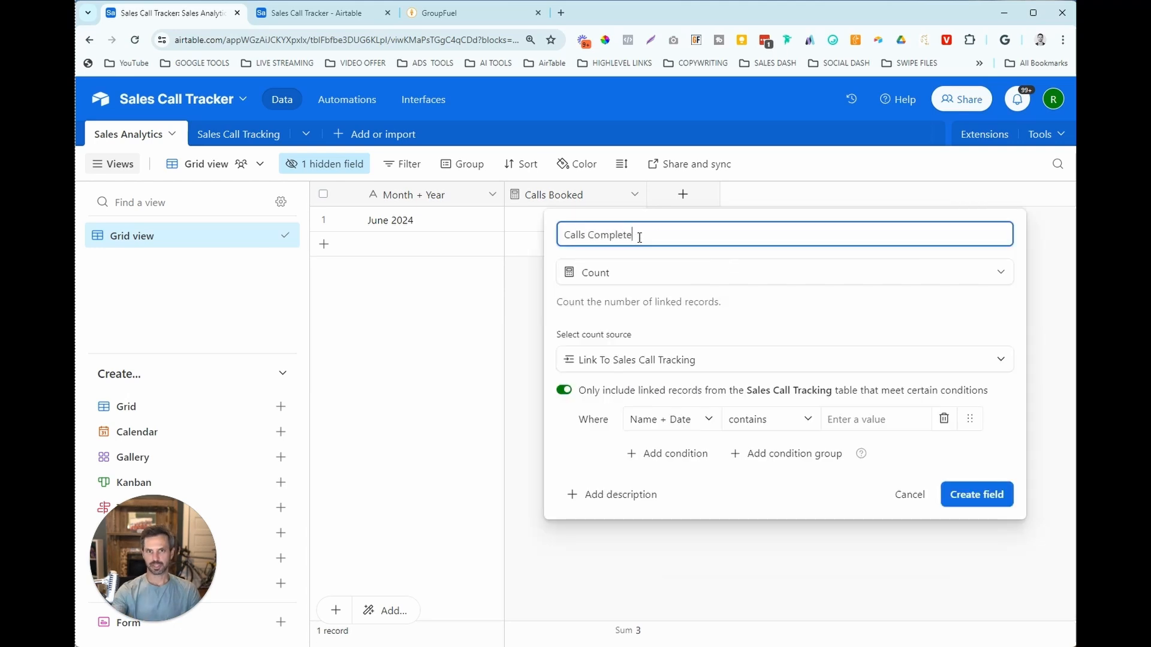
Limit the Calls Complete count to records whose Status is any of Cancelled, No Show or Showed, and create the field
{"action": "left_click", "coordinate": [709, 419]}
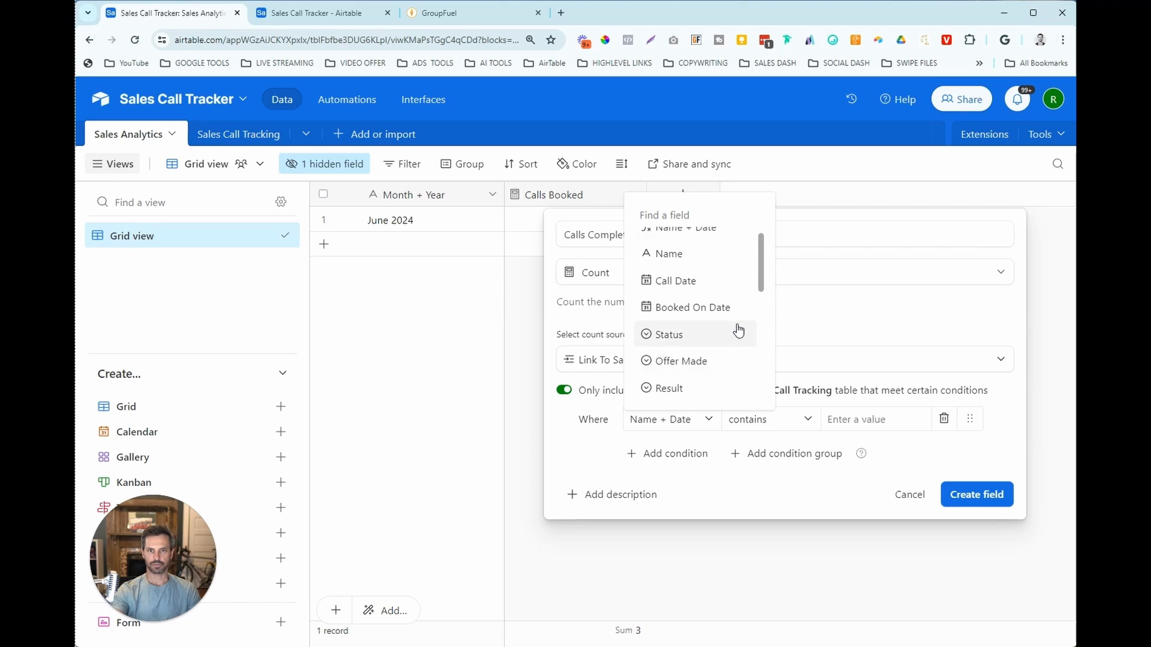
{"action": "left_click", "coordinate": [715, 340]}
{"action": "left_click", "coordinate": [683, 420]}
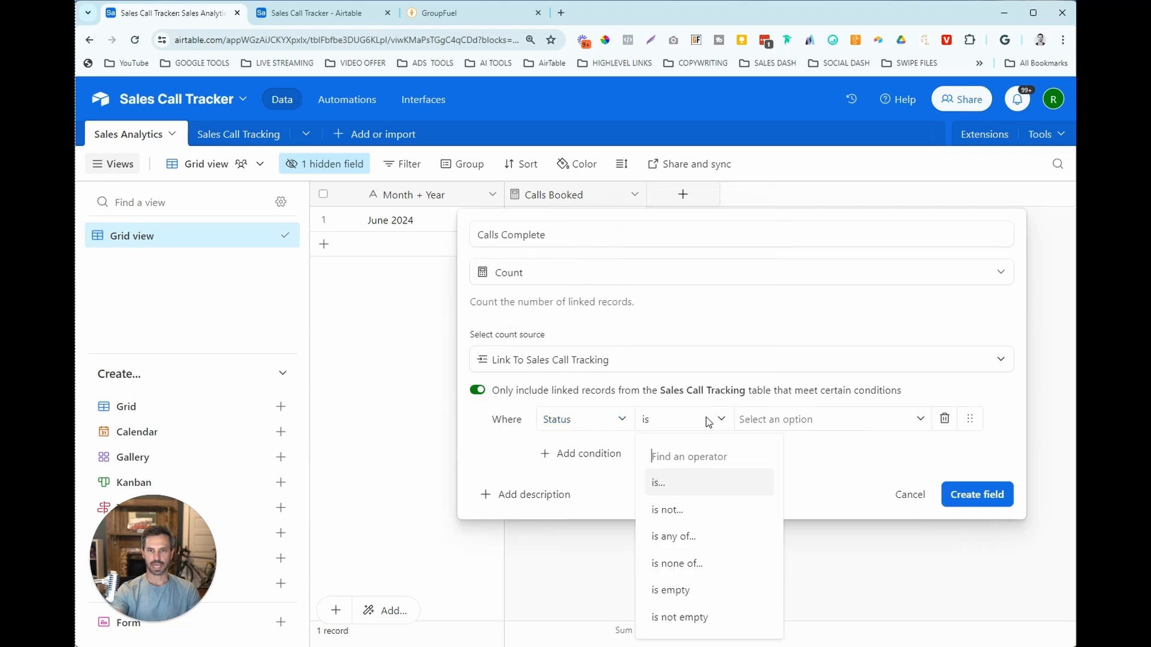
{"action": "left_click", "coordinate": [681, 537]}
{"action": "left_click", "coordinate": [758, 514]}
{"action": "left_click", "coordinate": [758, 543]}
{"action": "left_click", "coordinate": [759, 573]}
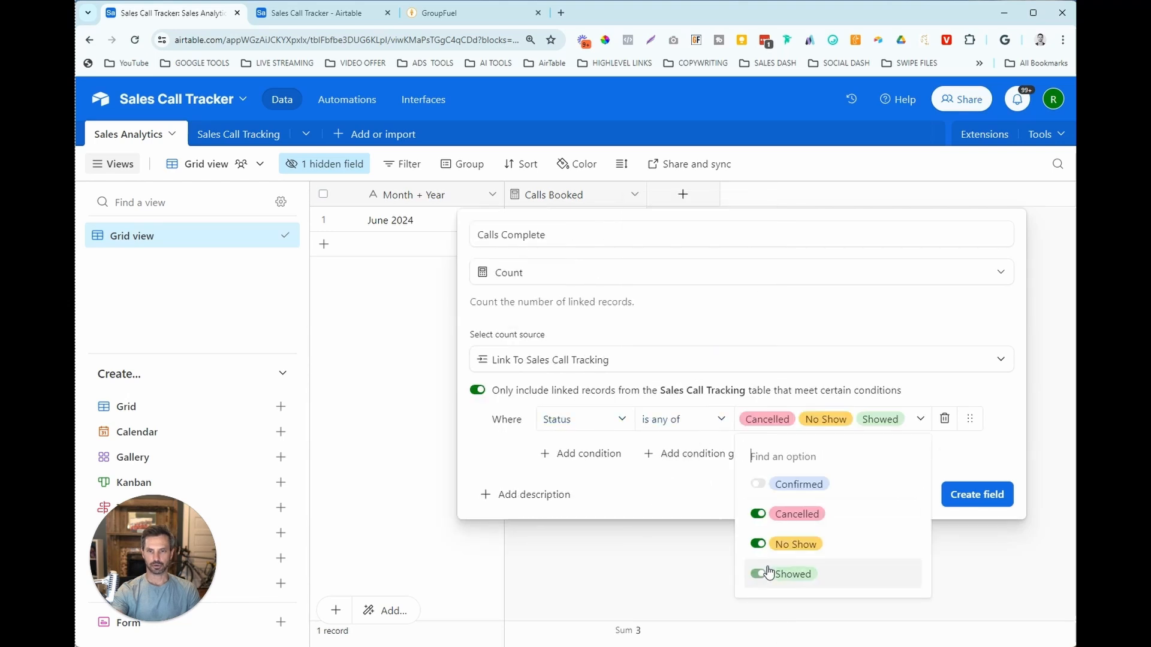
{"action": "left_click", "coordinate": [959, 509]}
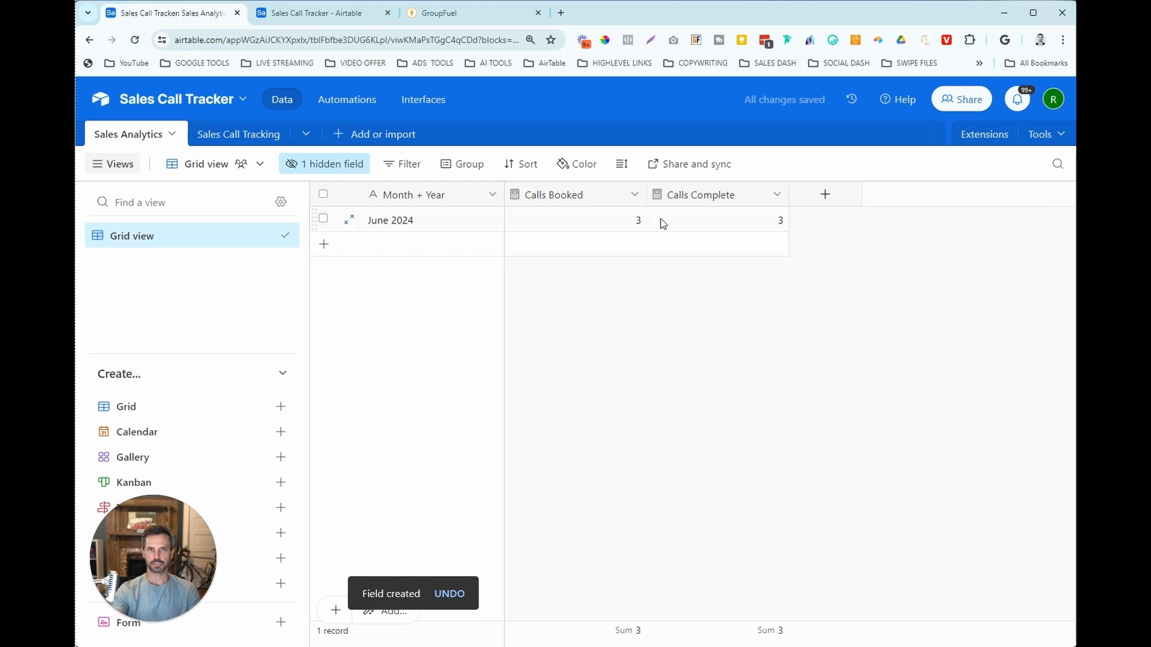
Add a Count field named Showed that counts Link To Sales Call Tracking records where Status is Showed
{"action": "left_click", "coordinate": [825, 194]}
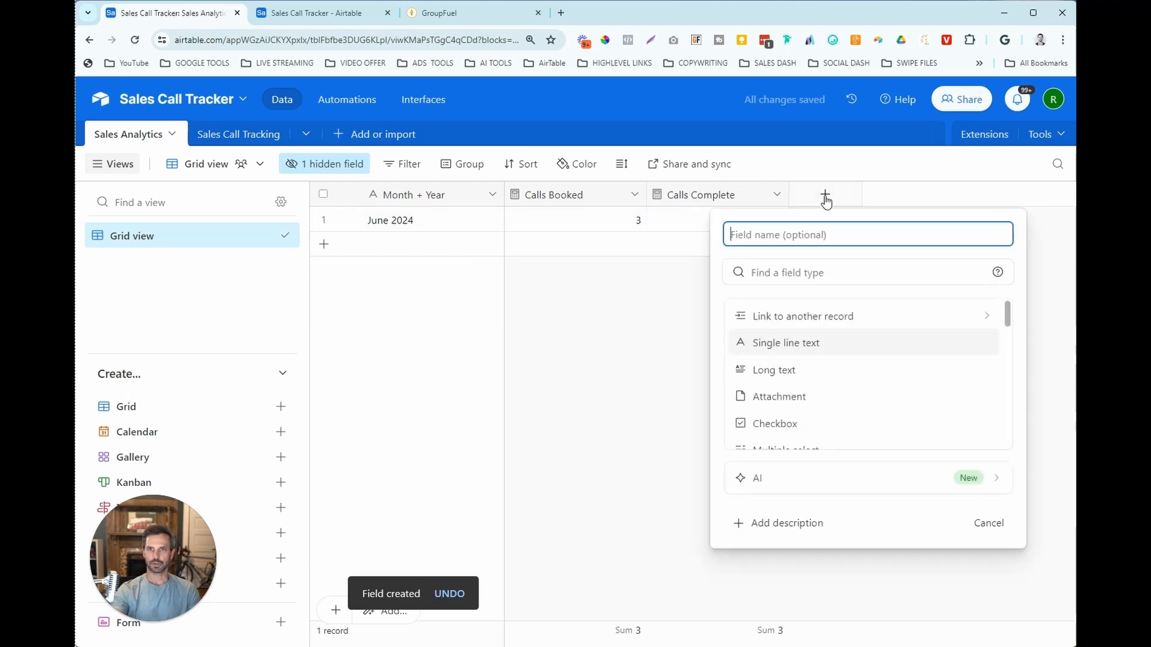
{"action": "left_click_drag", "start_coordinate": [771, 235], "coordinate": [670, 252]}
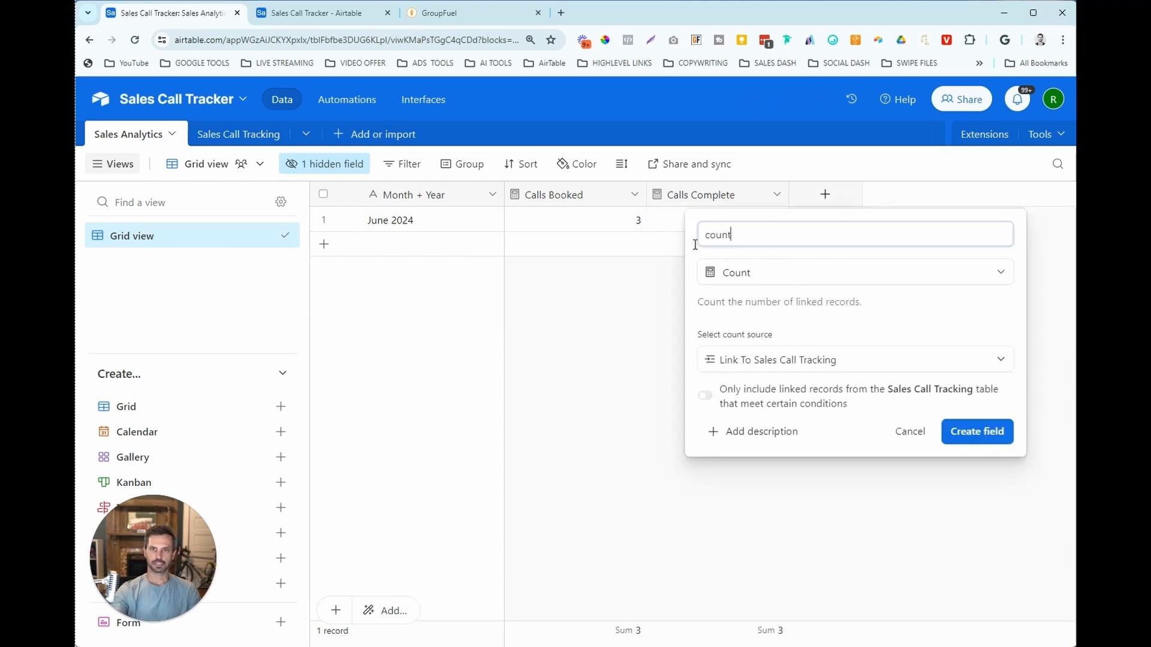
{"action": "type", "text": "Show"}
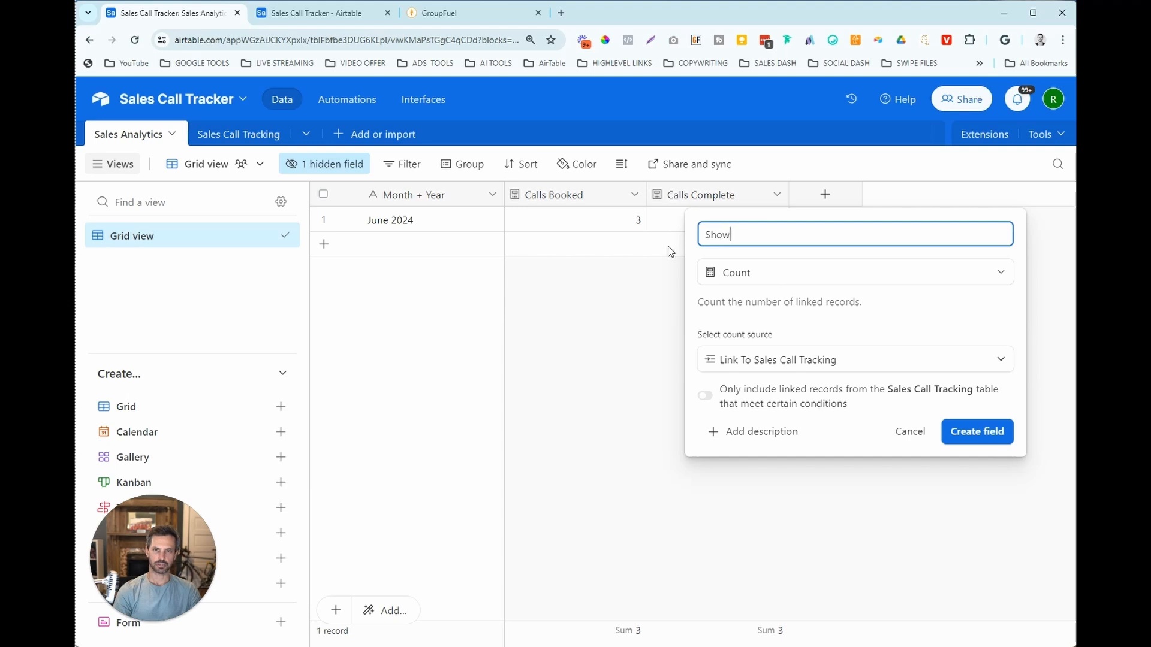
{"action": "type", "text": "ed"}
{"action": "left_click", "coordinate": [729, 400]}
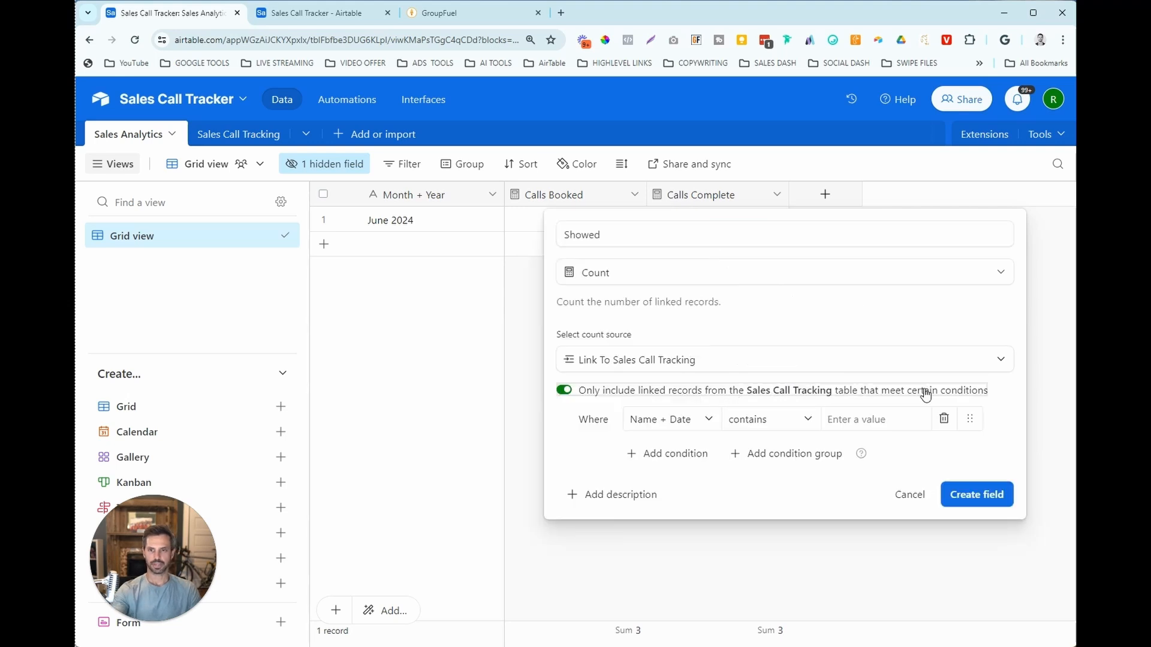
{"action": "scroll", "coordinate": [689, 372], "scroll_direction": "down", "scroll_amount": 1}
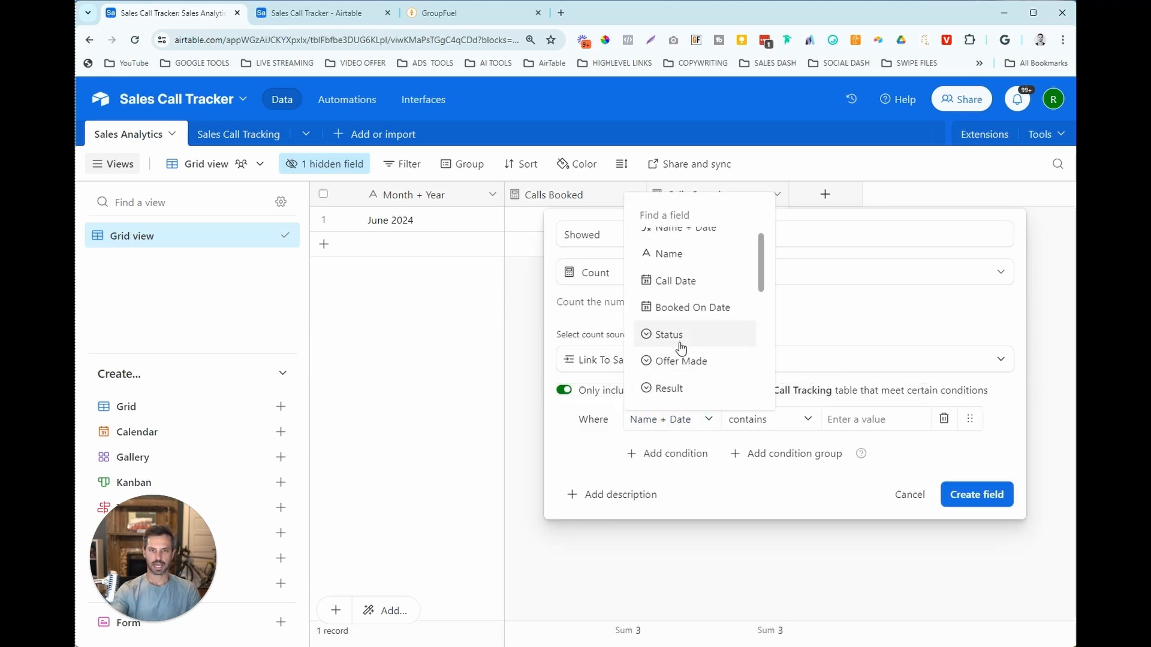
{"action": "left_click", "coordinate": [678, 339]}
{"action": "left_click", "coordinate": [797, 419]}
{"action": "left_click", "coordinate": [785, 570]}
{"action": "left_click", "coordinate": [976, 494]}
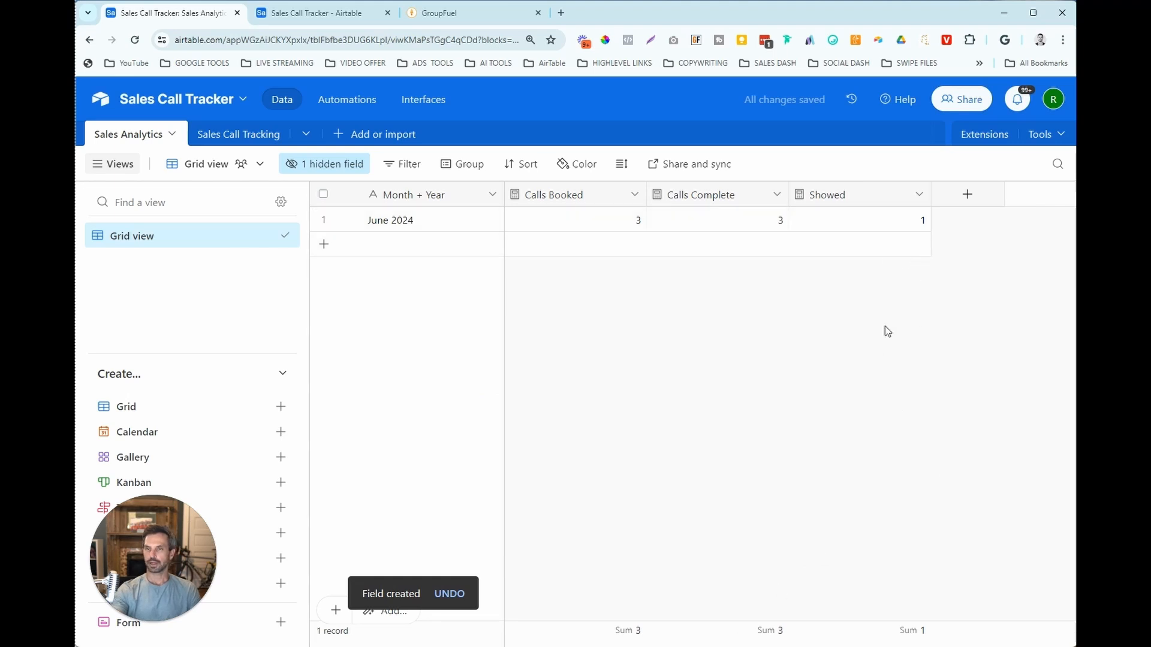
Add a Count field named Offers Made that counts Link To Sales Call Tracking records where Offer Made is Yes
{"action": "left_click", "coordinate": [967, 197]}
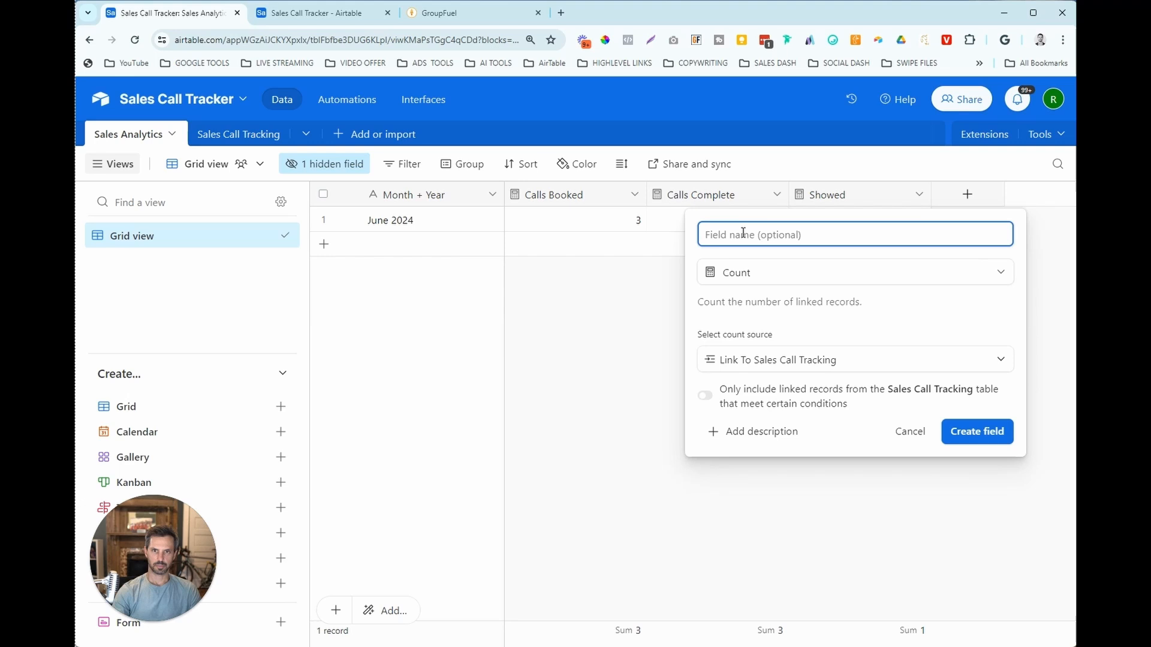
{"action": "type", "text": "Of"}
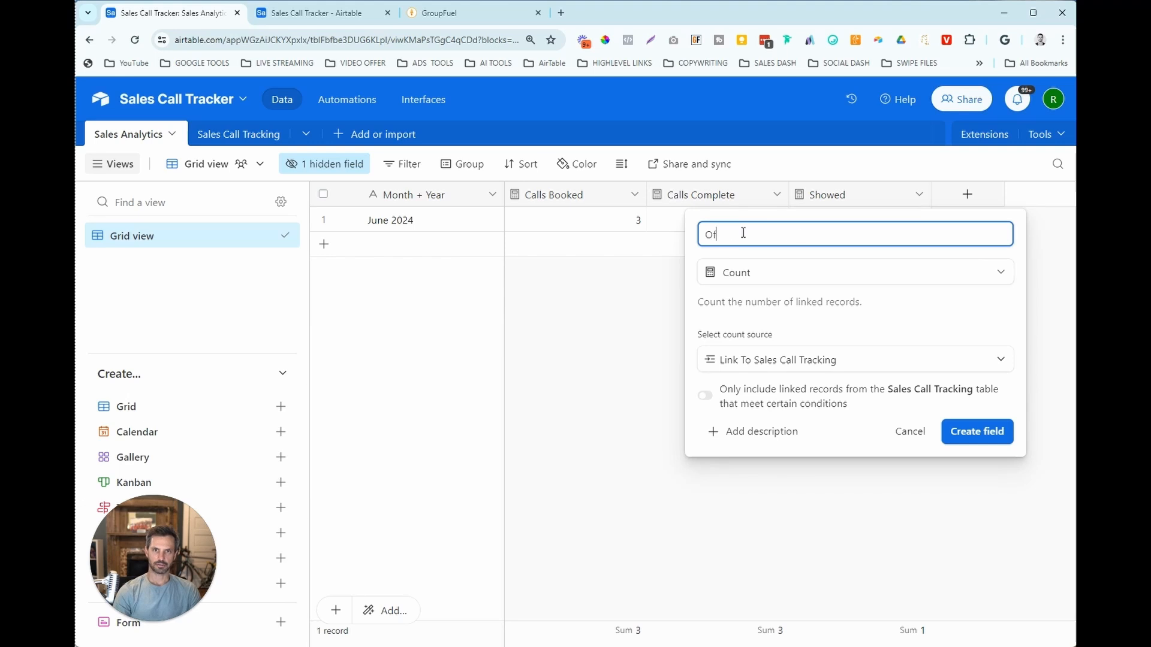
{"action": "type", "text": "fers Made"}
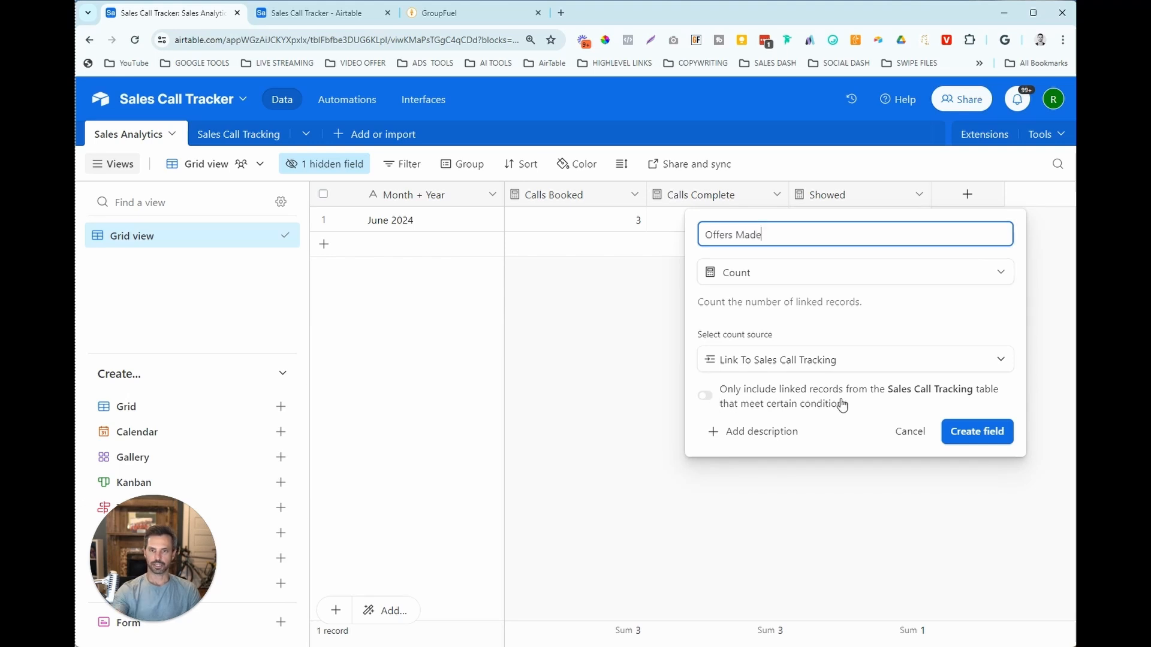
{"action": "left_click", "coordinate": [711, 400]}
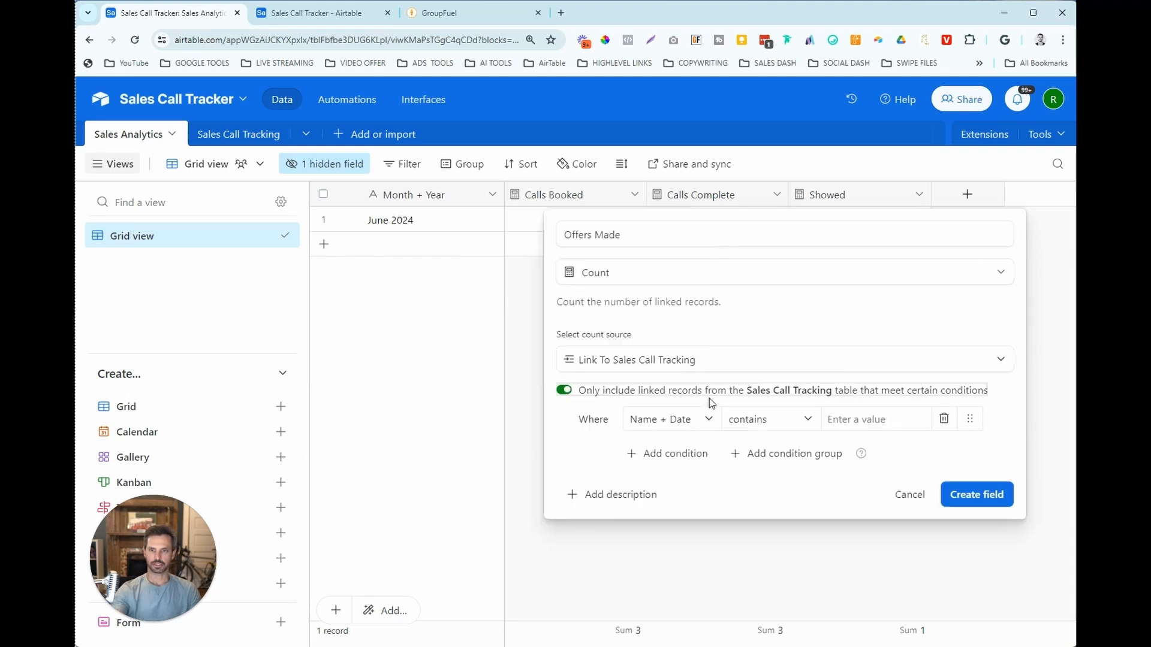
{"action": "left_click", "coordinate": [706, 420]}
{"action": "scroll", "coordinate": [681, 390], "scroll_direction": "down", "scroll_amount": 1}
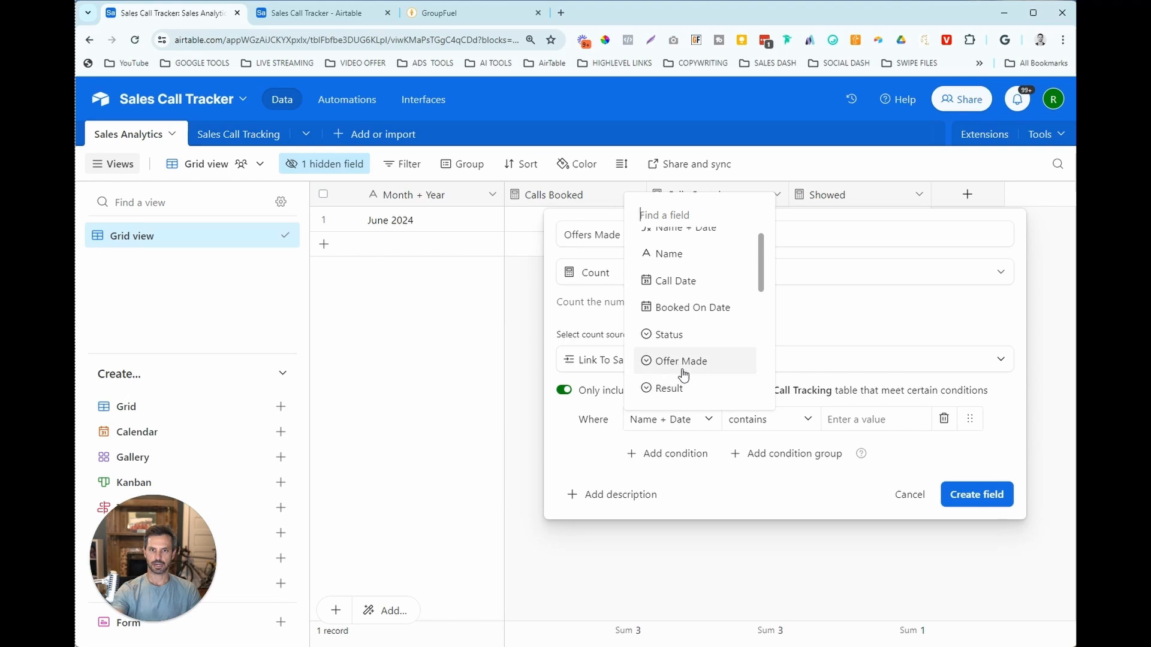
{"action": "left_click", "coordinate": [677, 363]}
{"action": "left_click", "coordinate": [774, 423]}
{"action": "left_click", "coordinate": [765, 483]}
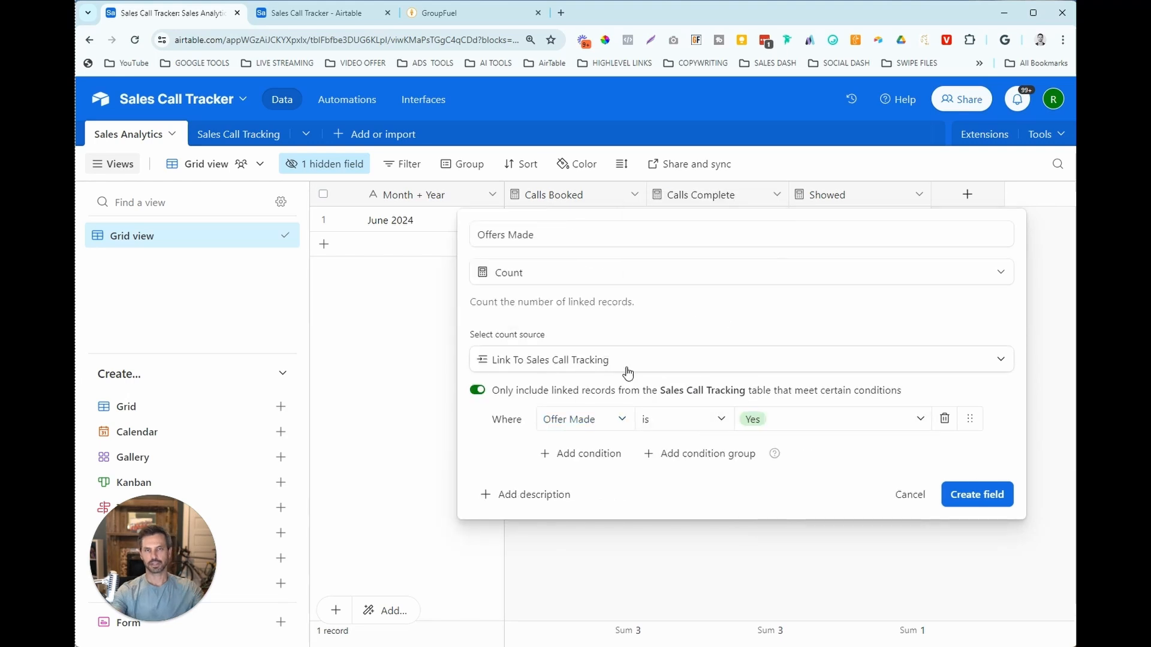
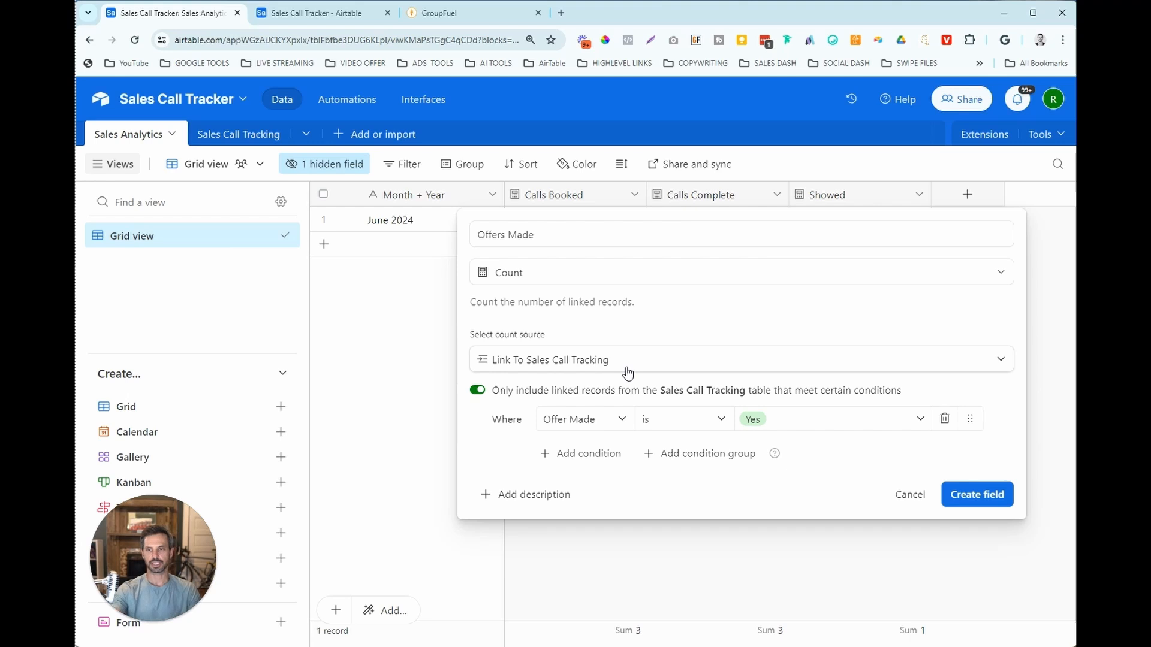
{"action": "left_click", "coordinate": [978, 495]}
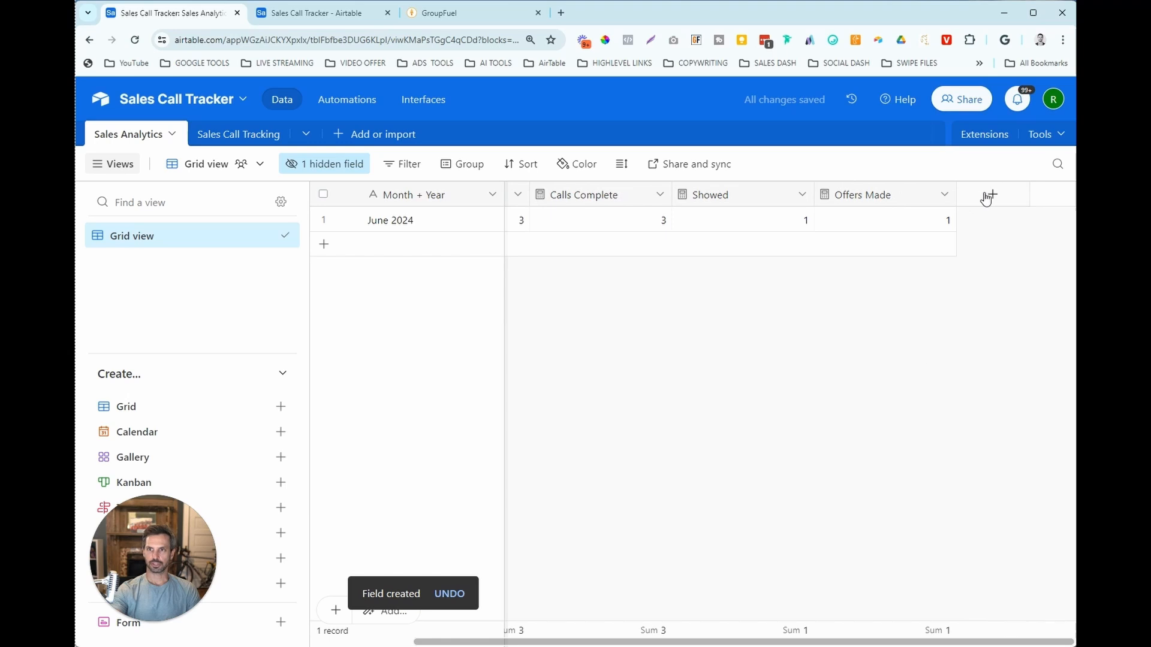
Start a new Formula field named Show Rate after Offers Made in the Sales Analytics table
{"action": "left_click", "coordinate": [986, 196]}
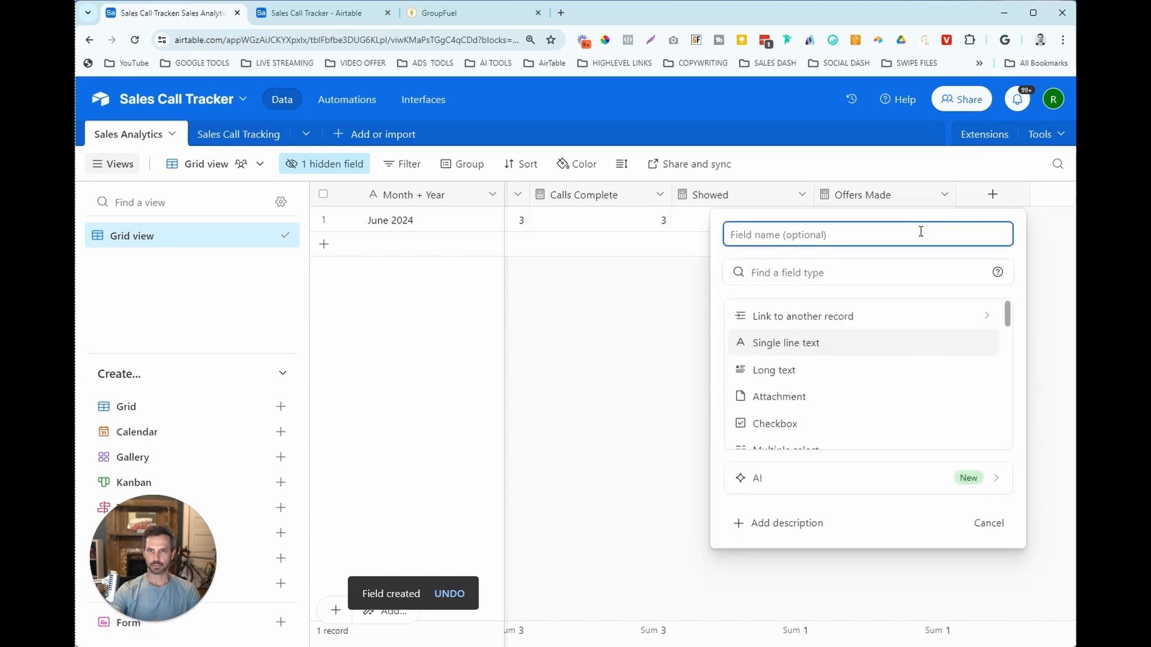
{"action": "type", "text": "Sho"}
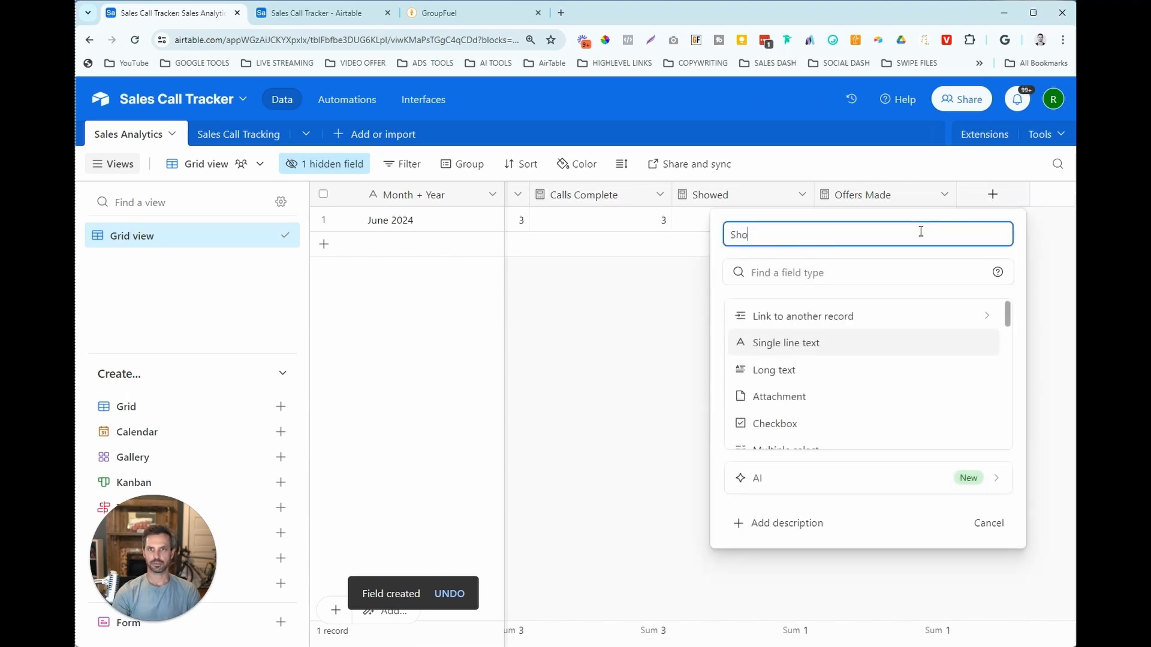
{"action": "type", "text": "wed"}
{"action": "key", "text": "BackSpace"}
{"action": "key", "text": "BackSpace"}
{"action": "type", "text": "Rate"}
{"action": "scroll", "coordinate": [932, 372], "scroll_direction": "down", "scroll_amount": 2}
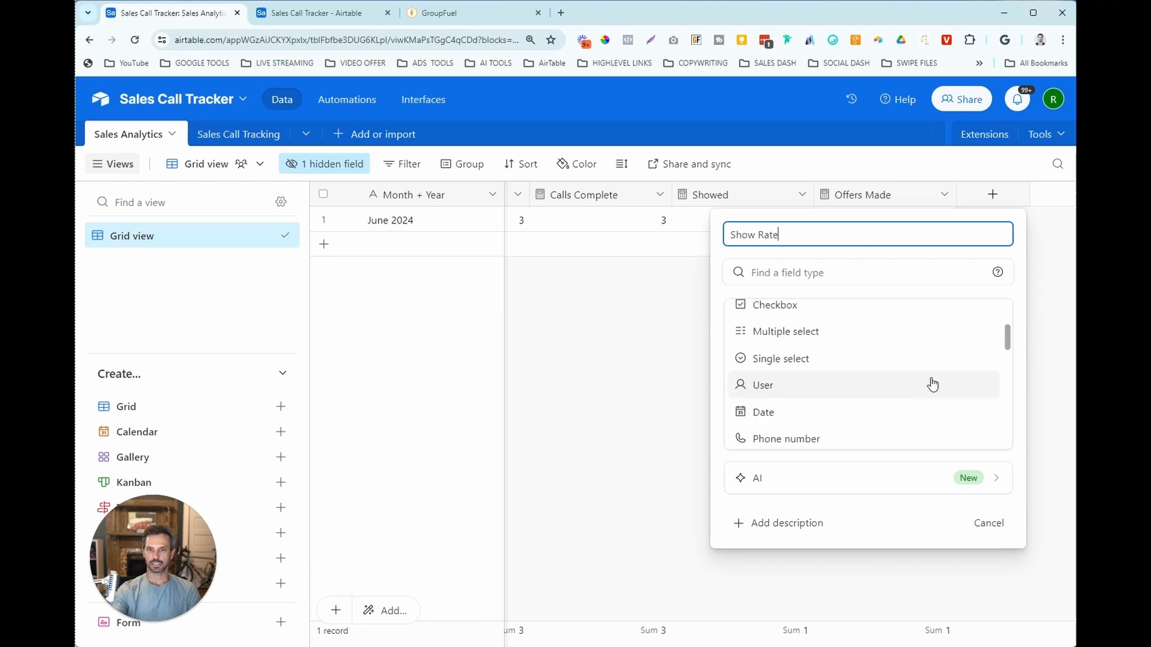
{"action": "left_click", "coordinate": [810, 272]}
{"action": "type", "text": "fo"}
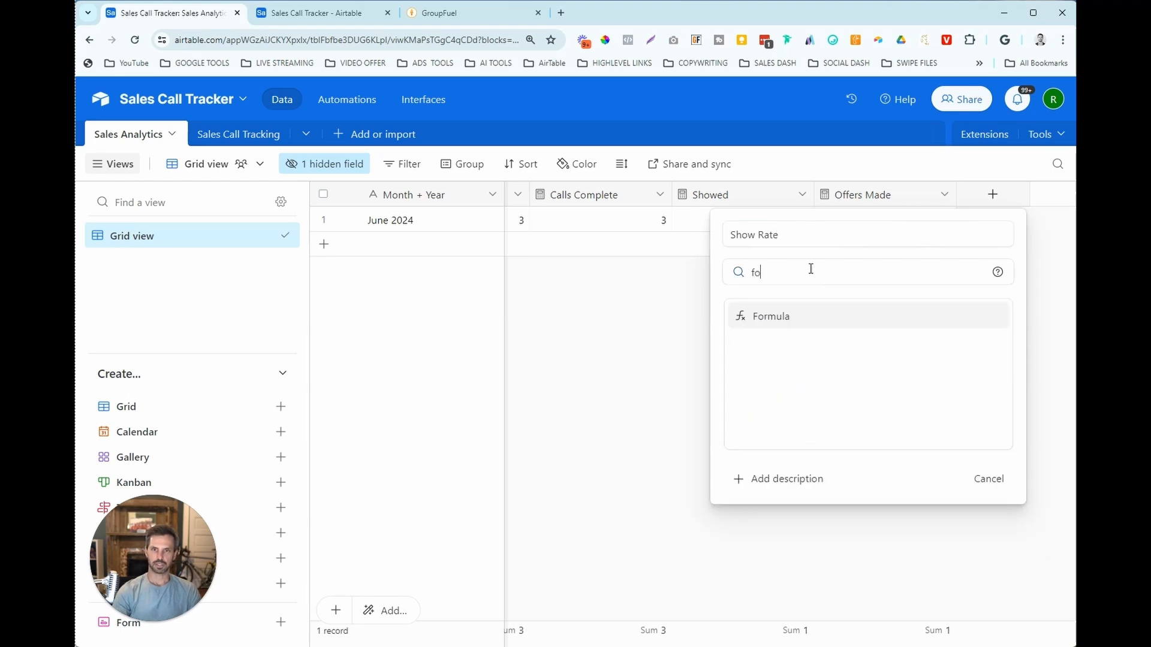
{"action": "left_click", "coordinate": [791, 316]}
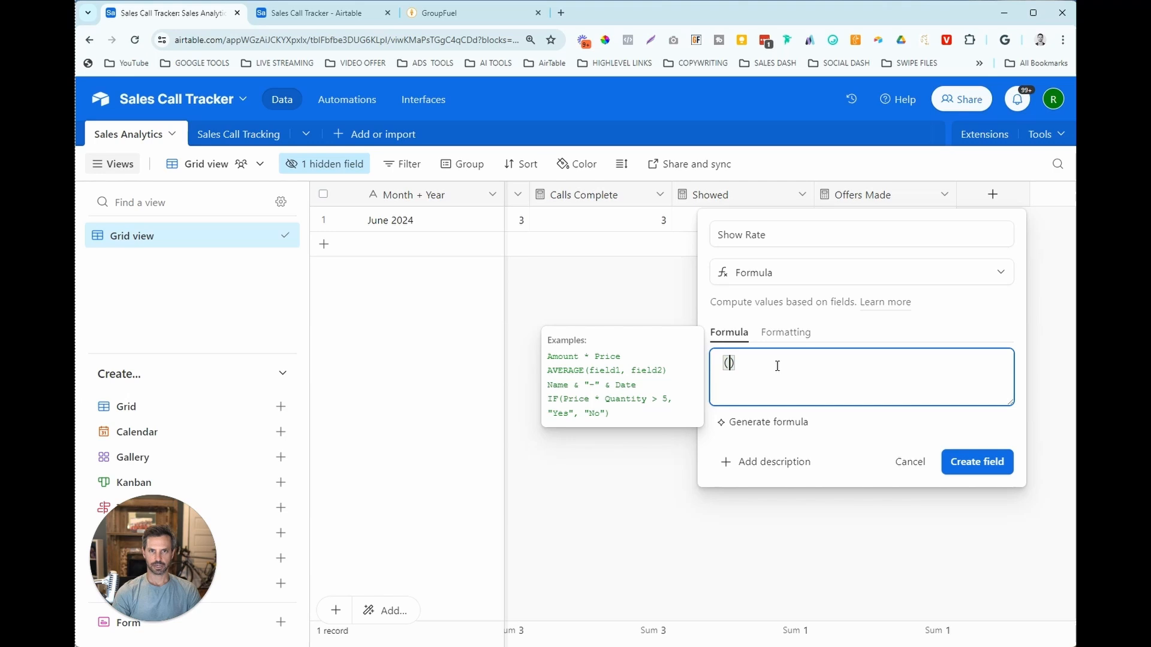
Define the Show Rate formula as Showed divided by Calls Booked and create the field
{"action": "left_click", "coordinate": [771, 420]}
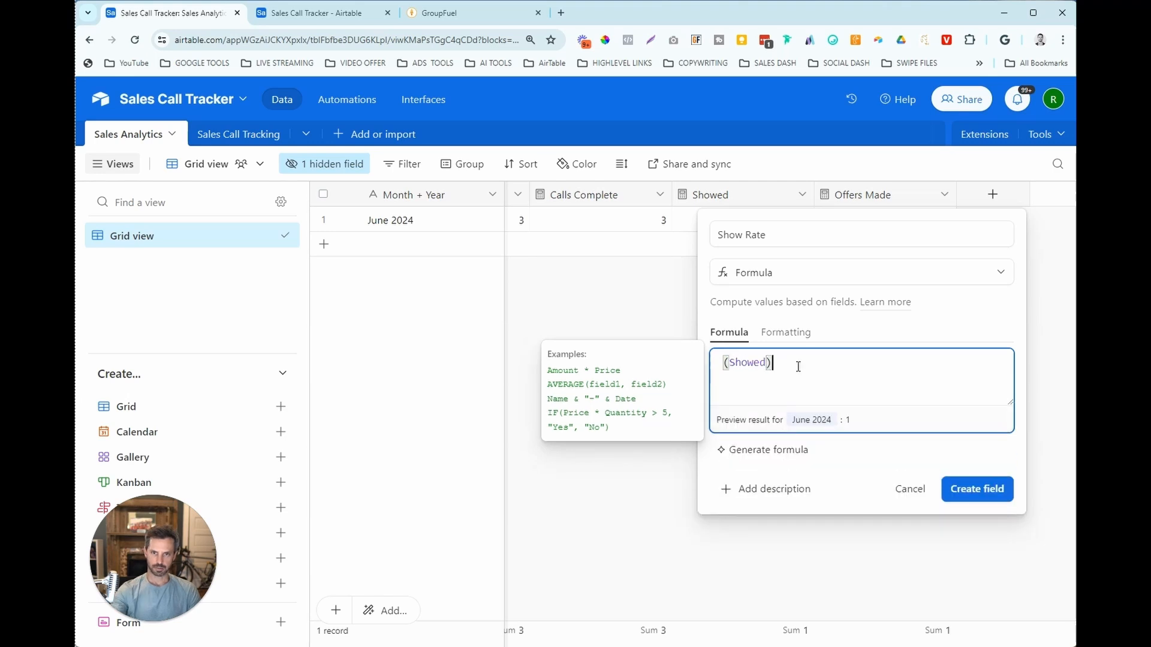
{"action": "type", "text": "/9"}
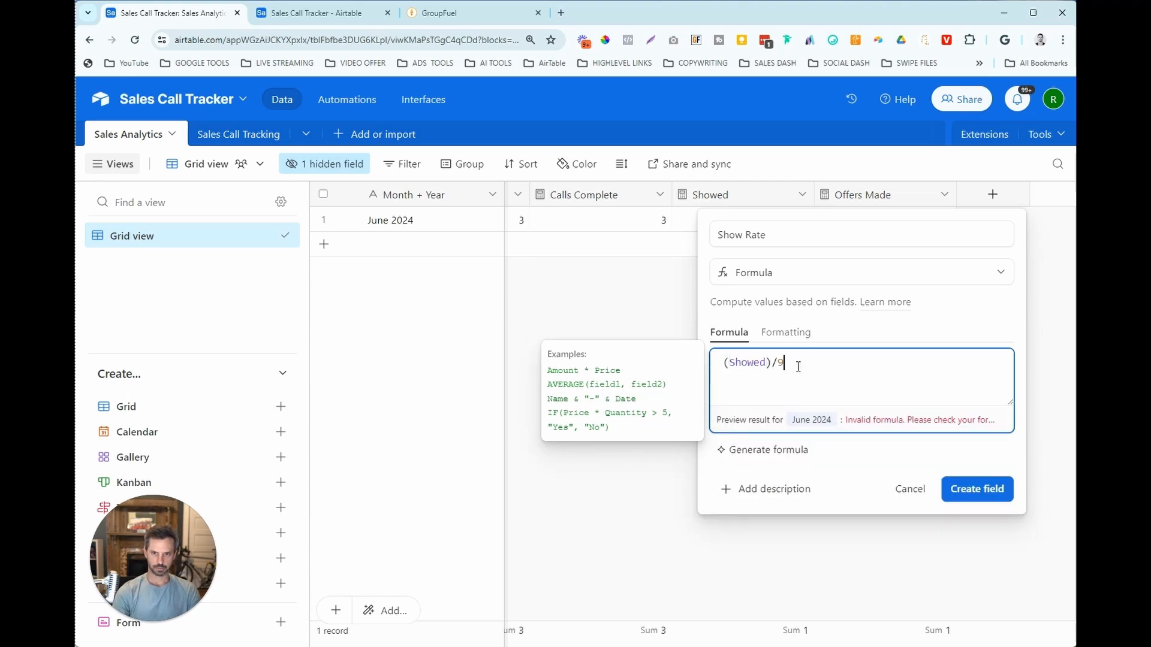
{"action": "type", "text": "{Calls Booked}"}
{"action": "left_click", "coordinate": [988, 489]}
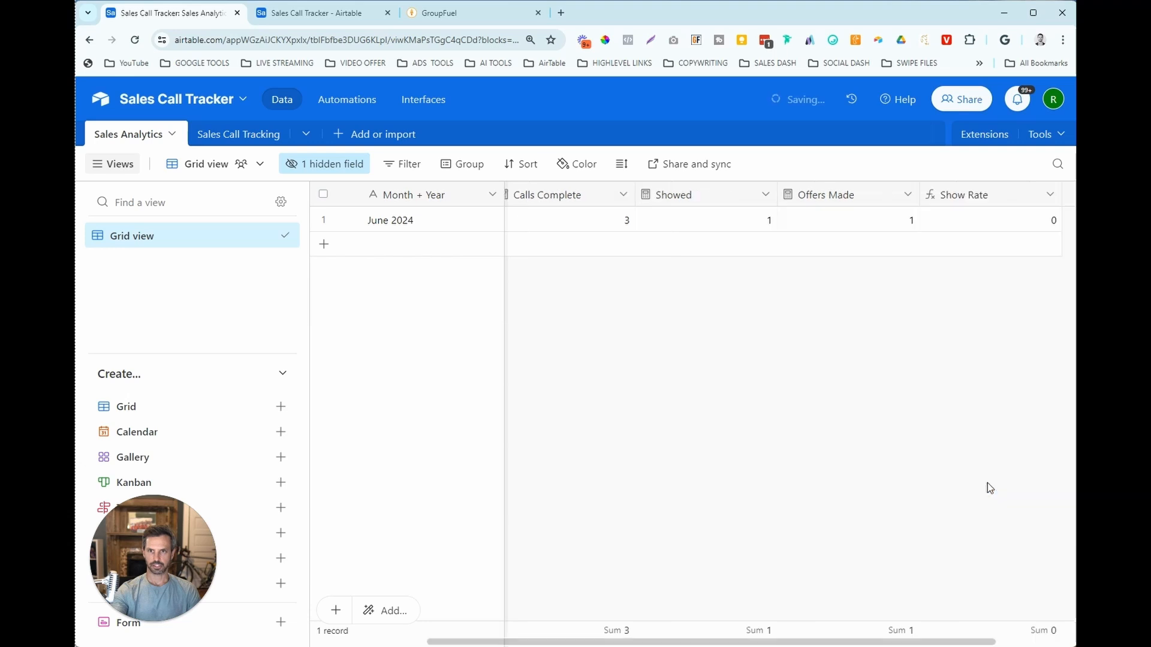
Change the Show Rate field's number format to percent and save it
{"action": "left_click", "coordinate": [971, 194]}
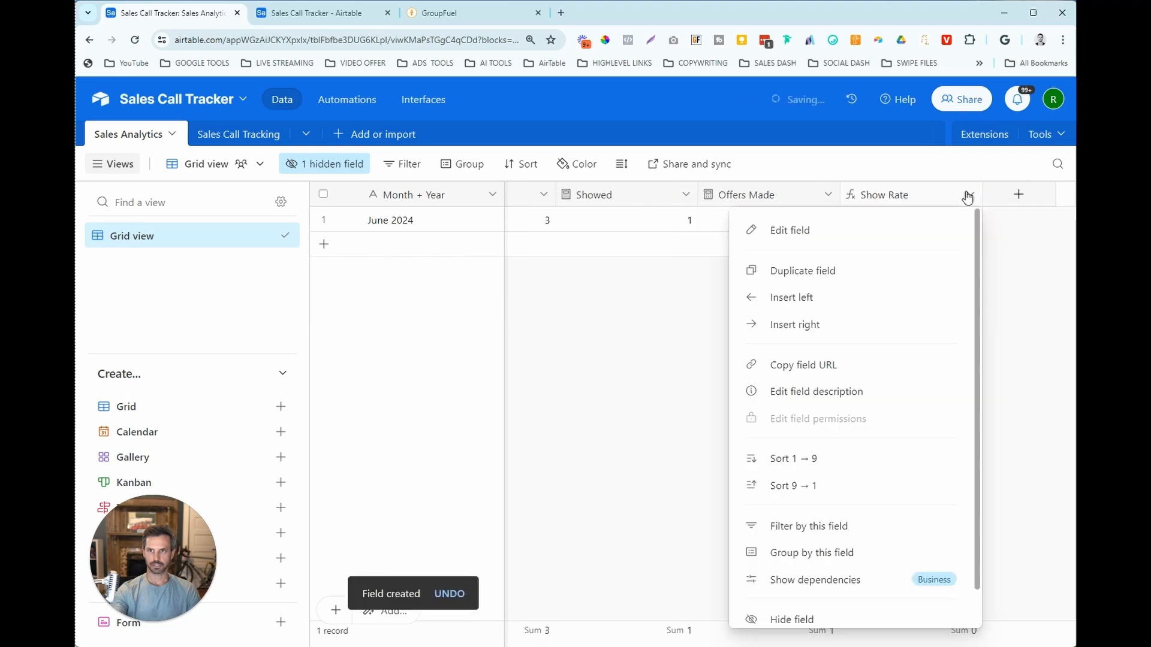
{"action": "left_click", "coordinate": [850, 241]}
{"action": "left_click", "coordinate": [595, 333]}
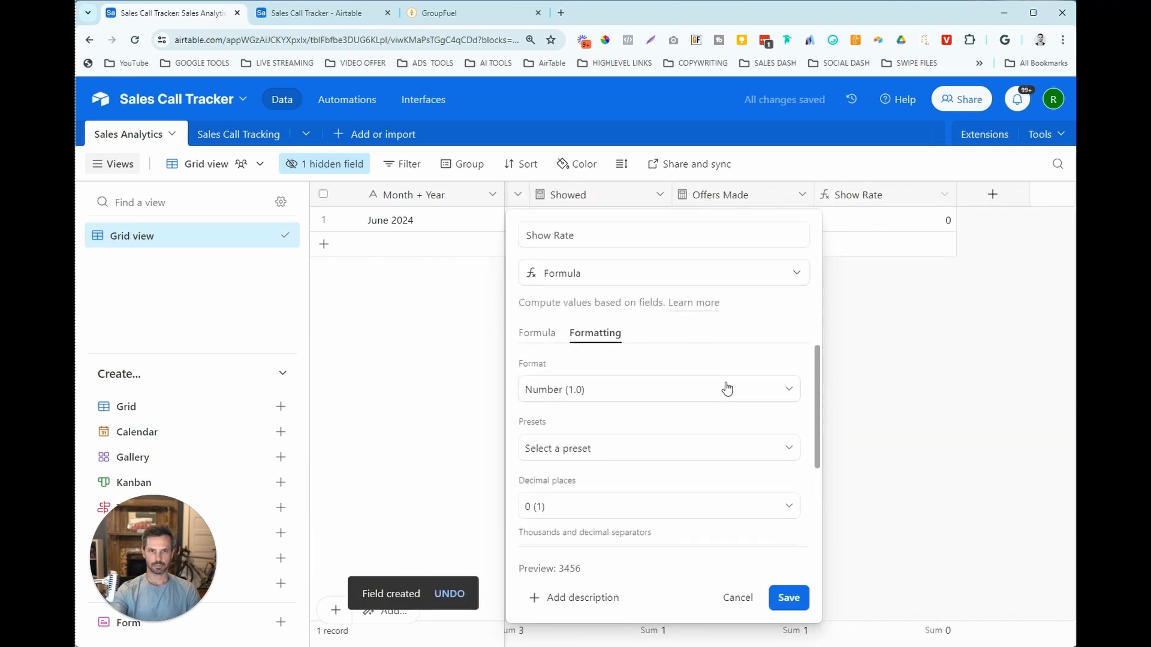
{"action": "left_click", "coordinate": [723, 389]}
{"action": "left_click", "coordinate": [607, 504]}
{"action": "left_click", "coordinate": [789, 598]}
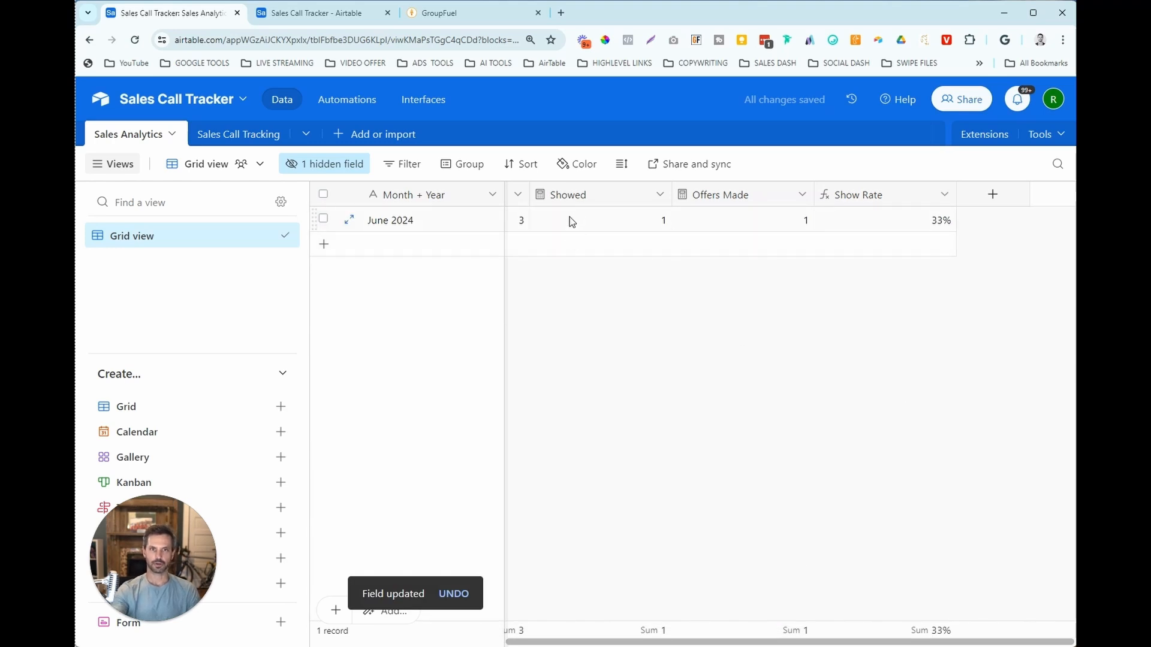
Start a new Formula field named Offer Rate after Show Rate
{"action": "left_click", "coordinate": [994, 195]}
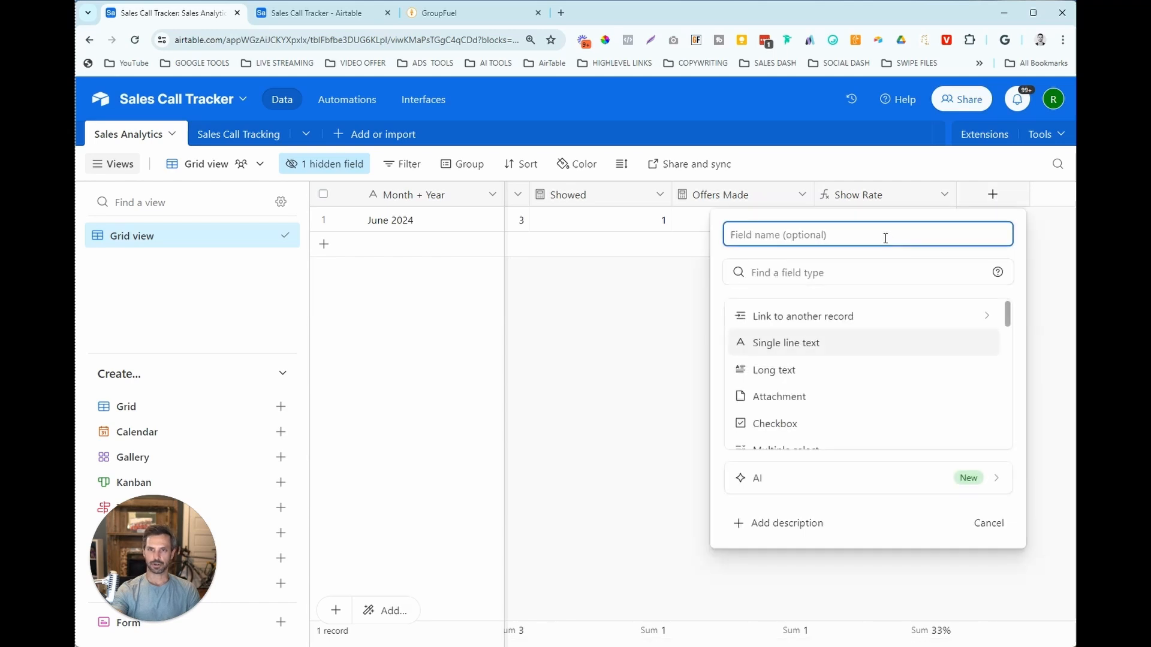
{"action": "type", "text": "Offer Rate"}
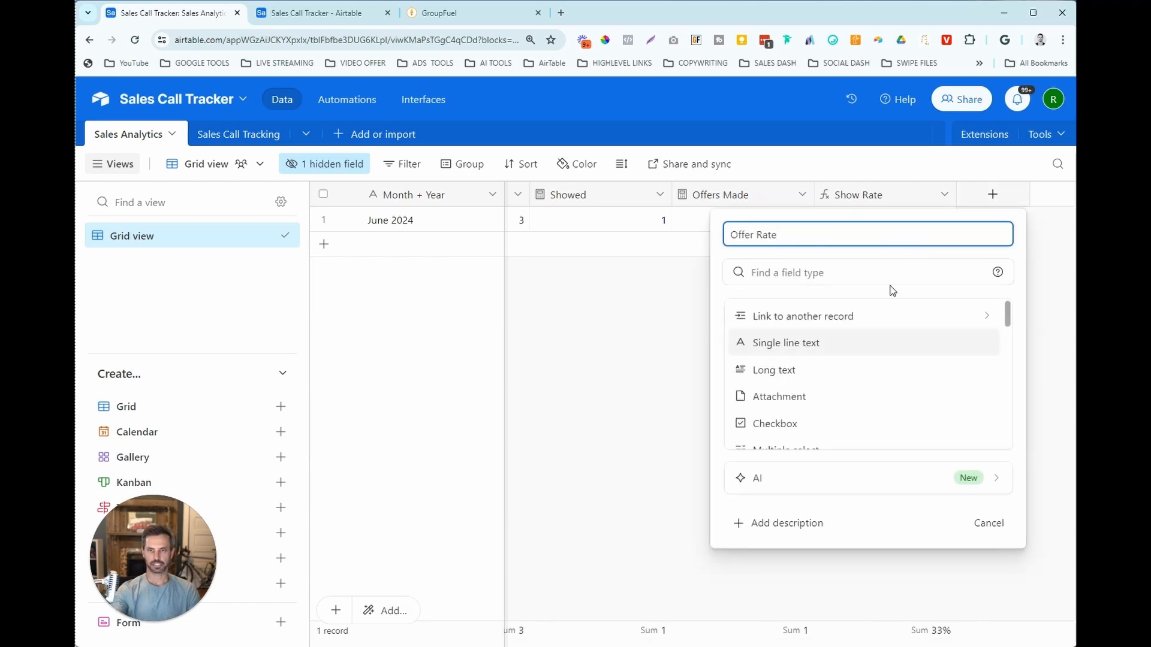
{"action": "scroll", "coordinate": [899, 347], "scroll_direction": "down", "scroll_amount": 2}
{"action": "left_click", "coordinate": [822, 276]}
{"action": "type", "text": "f"}
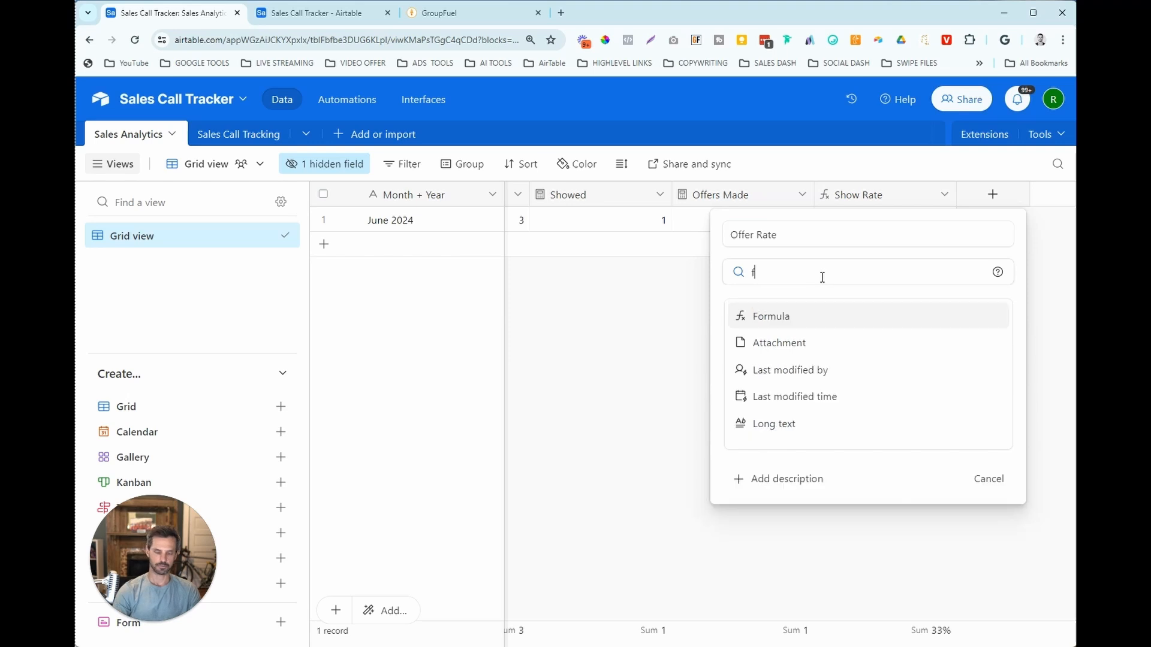
{"action": "type", "text": "o"}
{"action": "key", "text": "Return"}
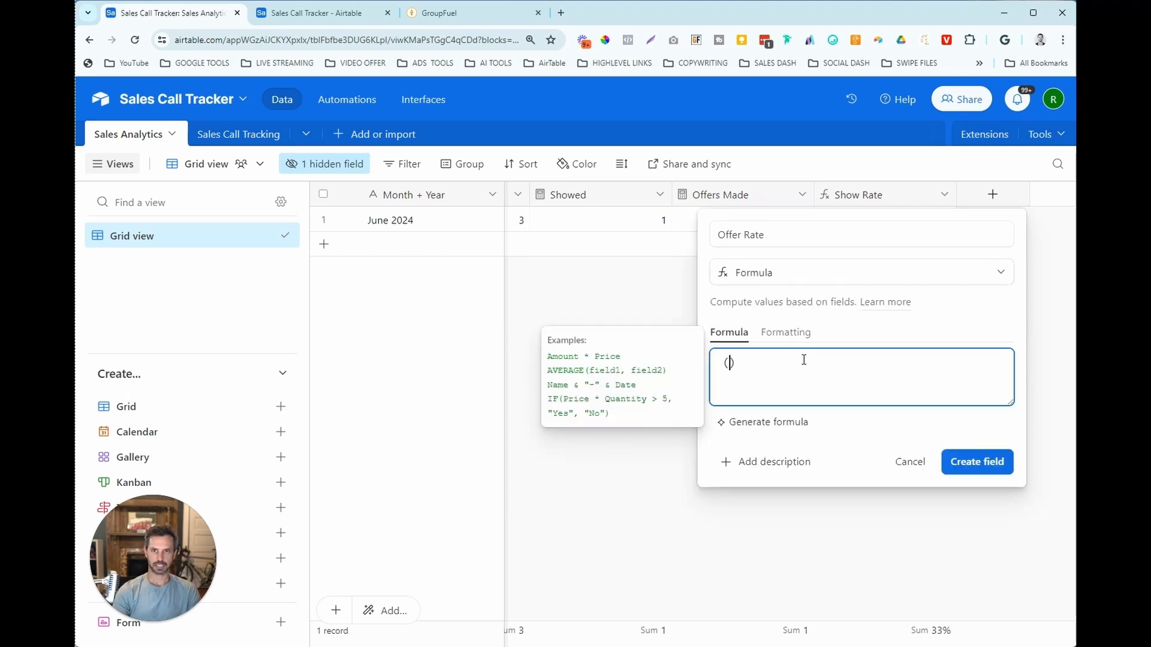
Define the Offer Rate formula as Offers Made divided by Showed and create the field
{"action": "type", "text": "(offer"}
{"action": "left_click", "coordinate": [782, 432]}
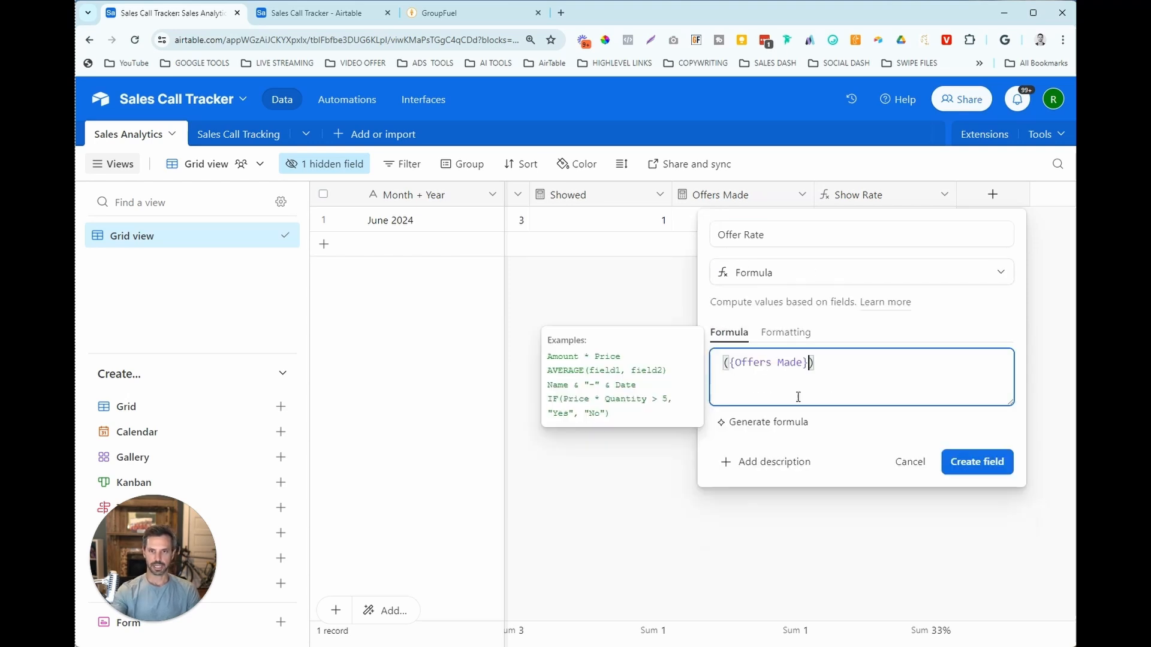
{"action": "type", "text": "/sho"}
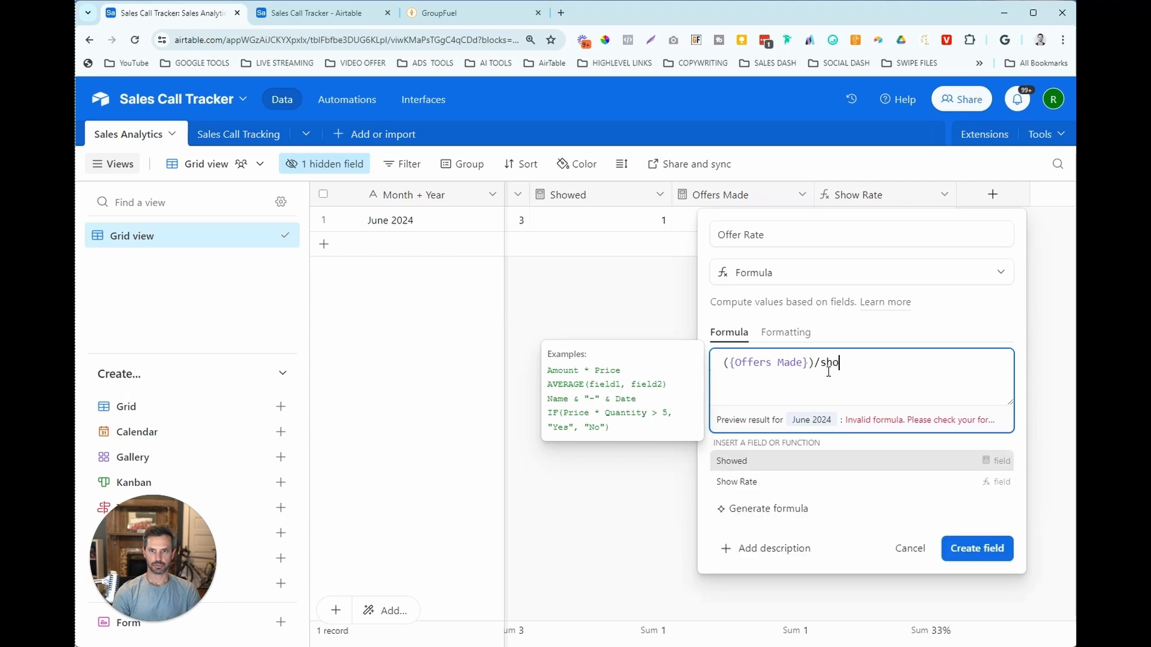
{"action": "key", "text": "Return"}
{"action": "left_click", "coordinate": [973, 488]}
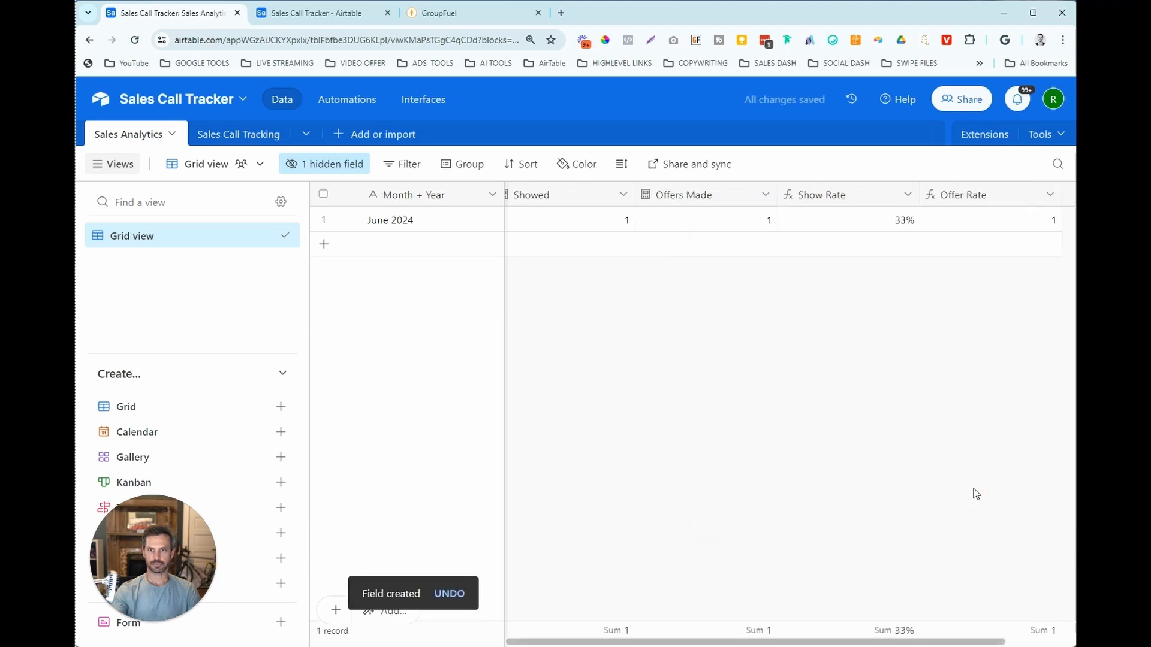
Change the Offer Rate field's number format to percent and save it
{"action": "left_click", "coordinate": [1050, 194]}
{"action": "left_click", "coordinate": [877, 241]}
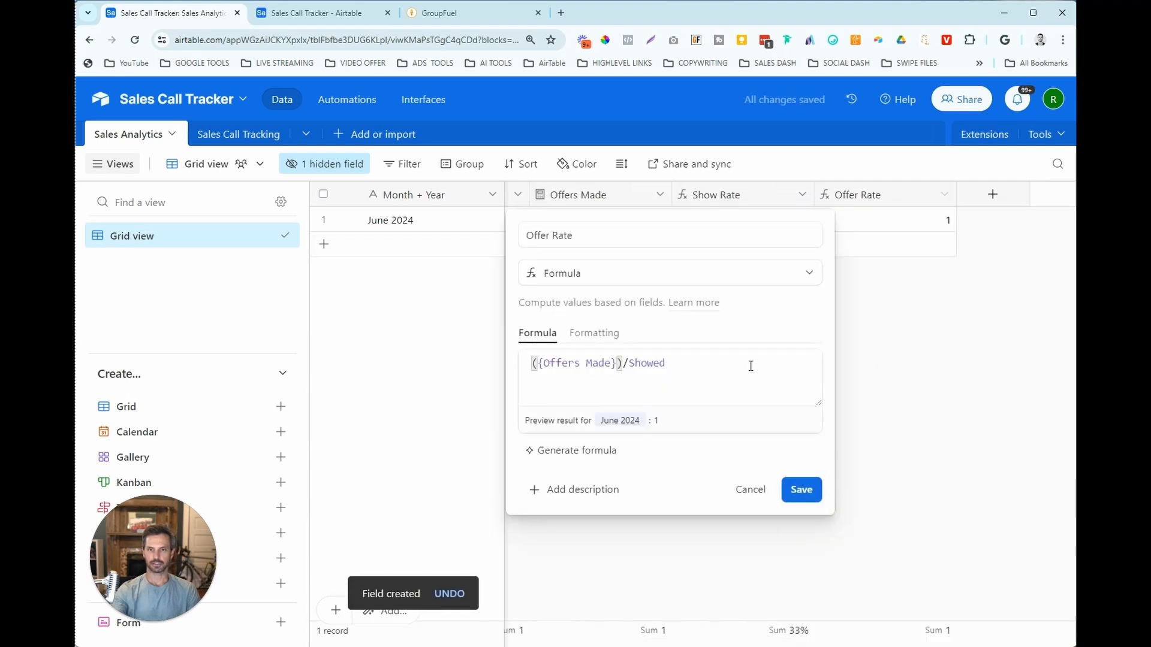
{"action": "left_click", "coordinate": [595, 333]}
{"action": "left_click", "coordinate": [634, 389]}
{"action": "left_click", "coordinate": [660, 501]}
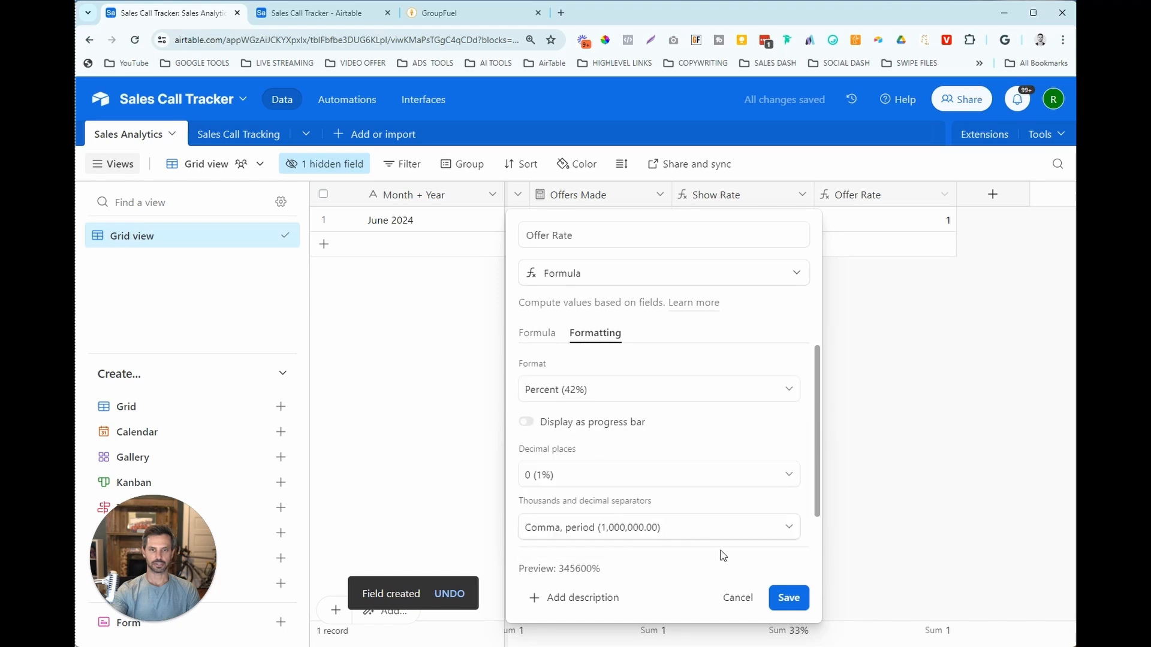
{"action": "left_click", "coordinate": [789, 598]}
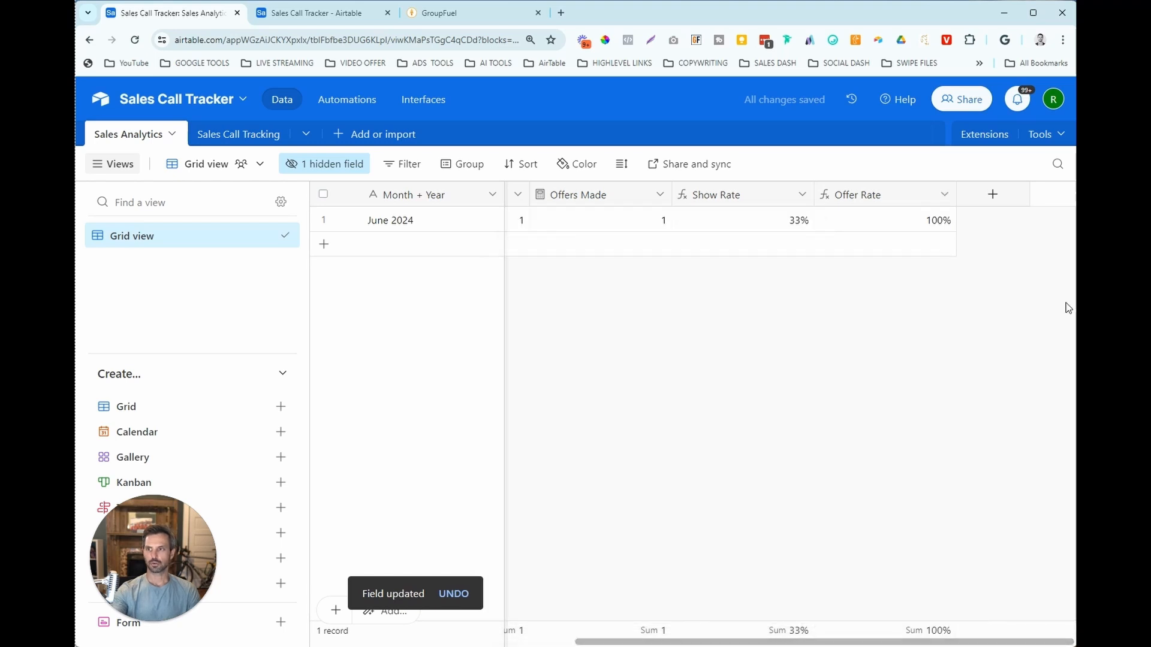
Add a Count field named Won Deals for linked Sales Call Tracking records where Result is Sale, and place it before Show Rate
{"action": "left_click", "coordinate": [993, 195]}
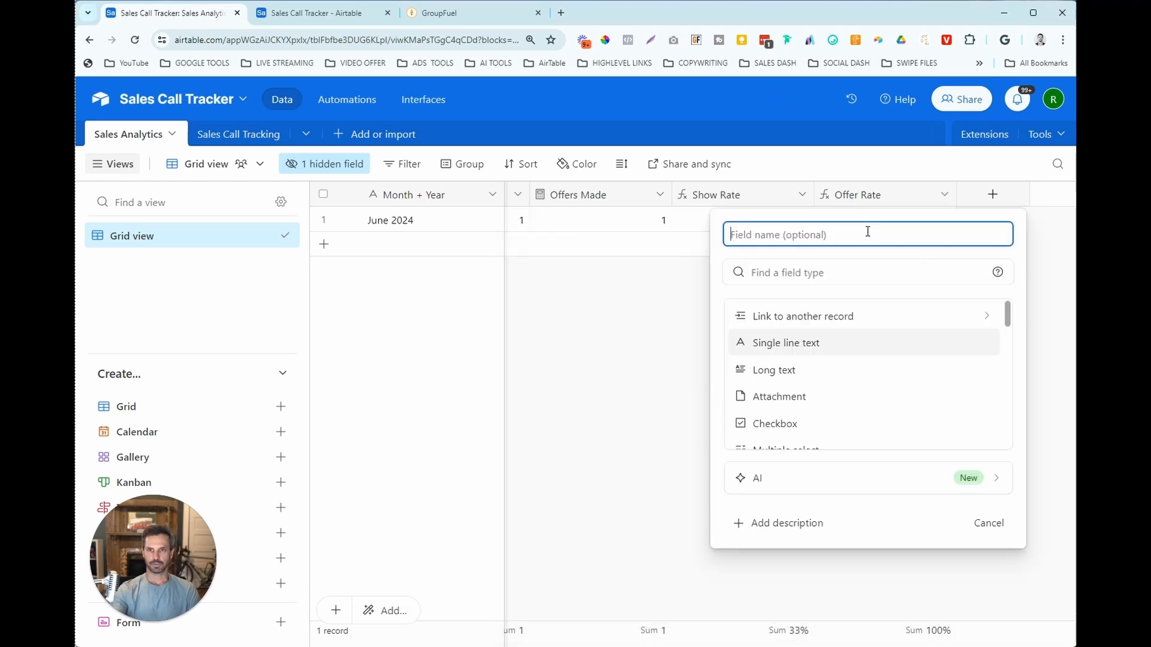
{"action": "type", "text": "Won Deals"}
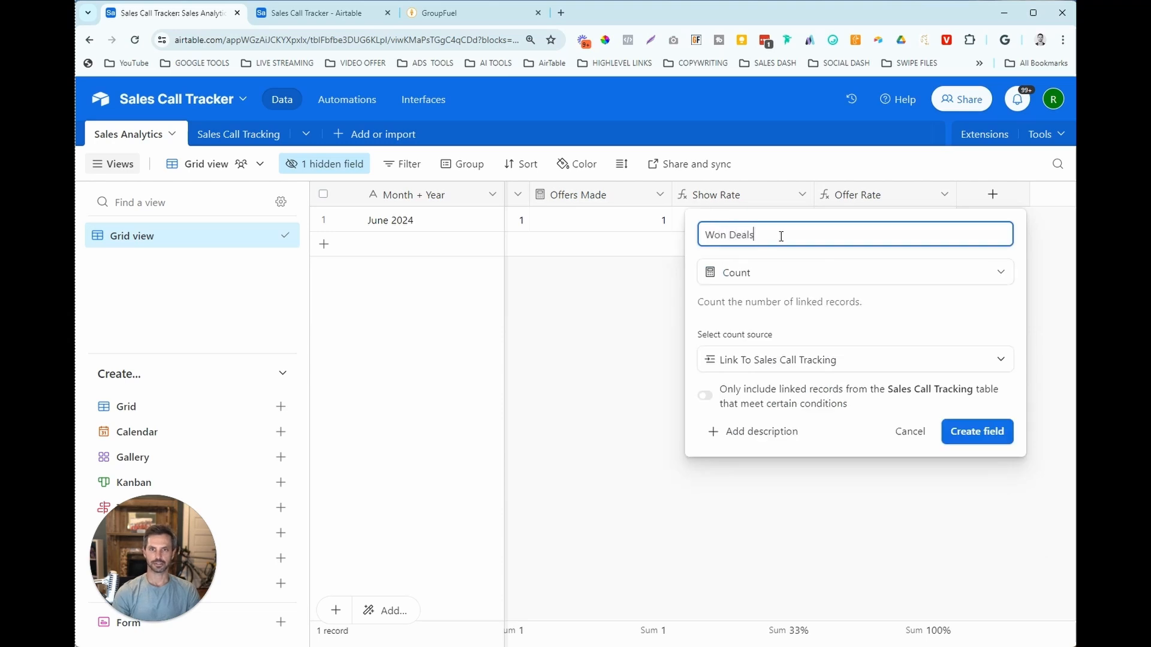
{"action": "left_click", "coordinate": [707, 396]}
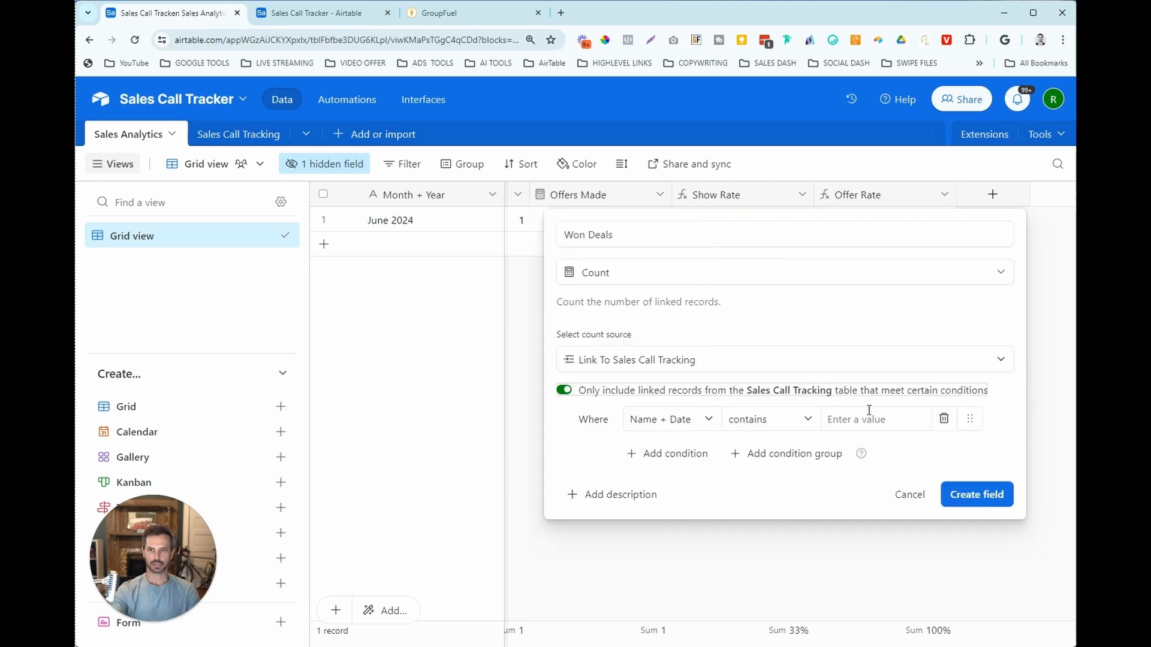
{"action": "left_click", "coordinate": [700, 422]}
{"action": "scroll", "coordinate": [739, 288], "scroll_direction": "down", "scroll_amount": 1}
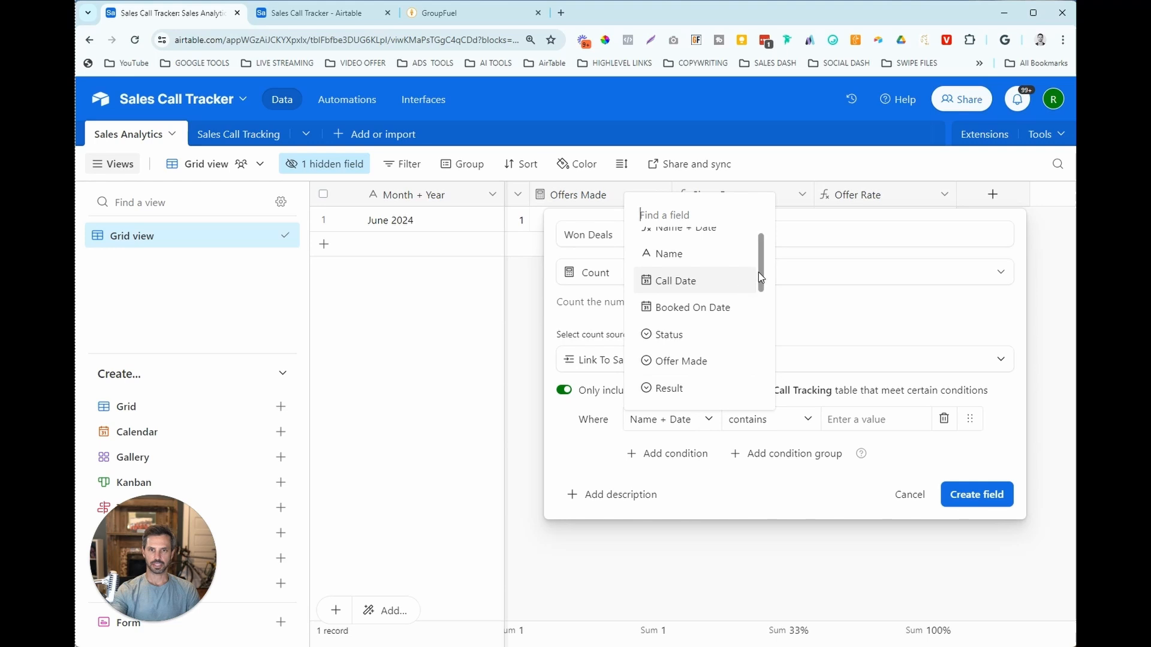
{"action": "scroll", "coordinate": [740, 287], "scroll_direction": "down", "scroll_amount": 1}
{"action": "left_click", "coordinate": [669, 350]}
{"action": "left_click", "coordinate": [779, 420]}
{"action": "left_click", "coordinate": [774, 479]}
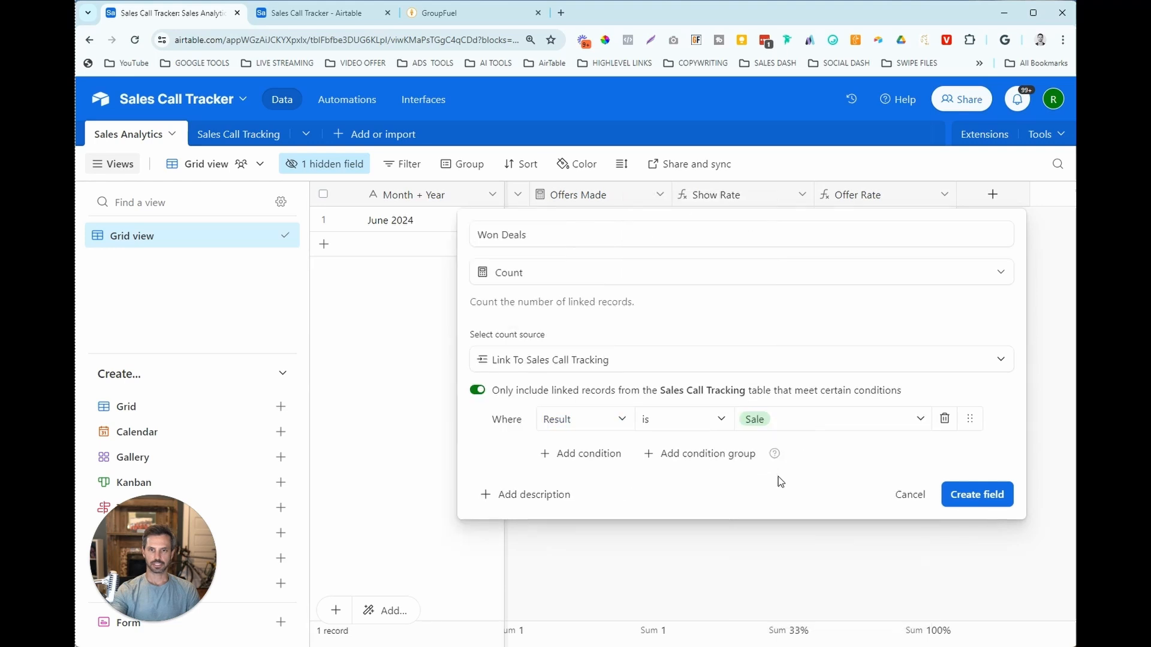
{"action": "left_click", "coordinate": [965, 498]}
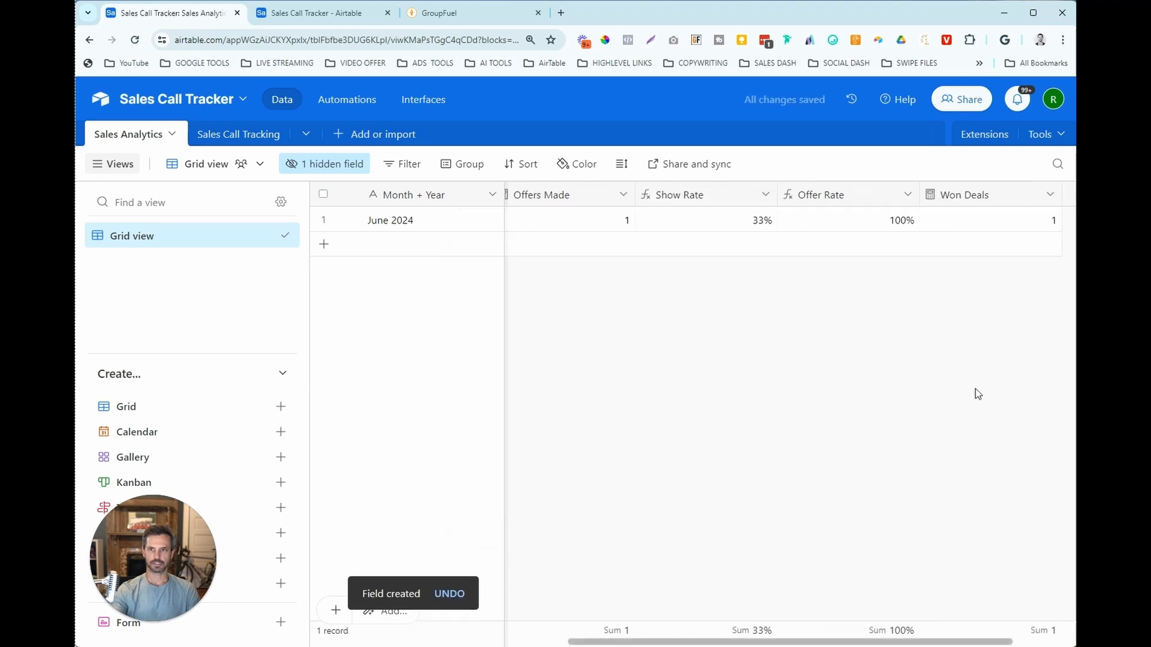
{"action": "left_click_drag", "start_coordinate": [961, 204], "coordinate": [660, 265]}
Start a new Formula field named Close % after Offer Rate
{"action": "scroll", "coordinate": [1027, 298], "scroll_direction": "right", "scroll_amount": 3}
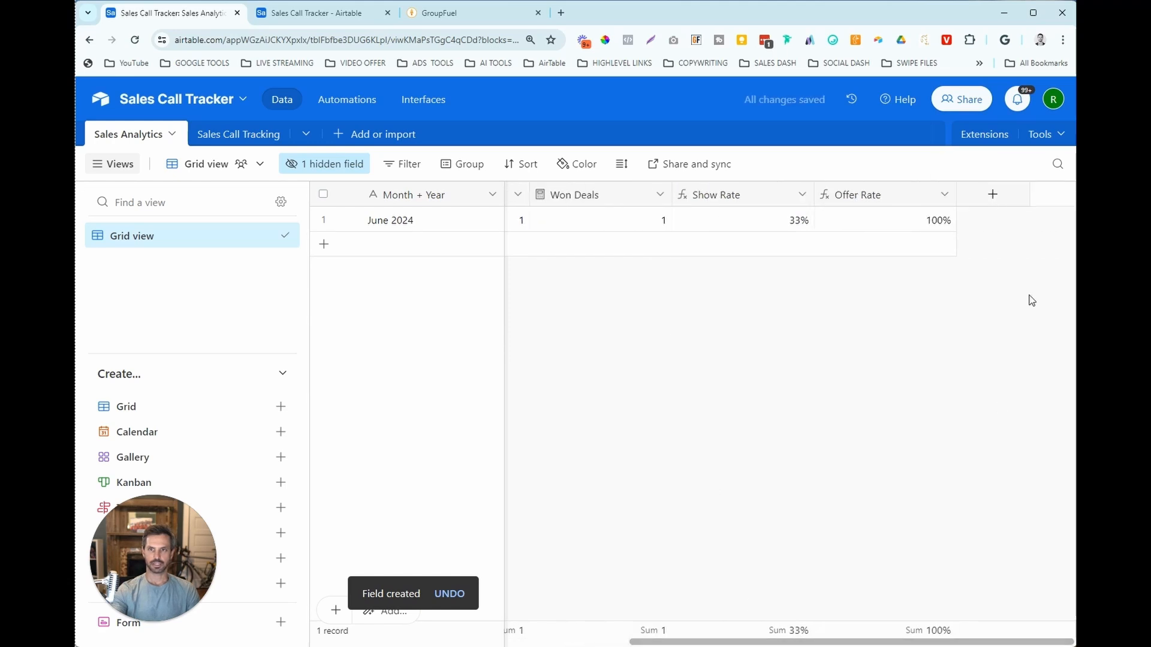
{"action": "left_click", "coordinate": [993, 196]}
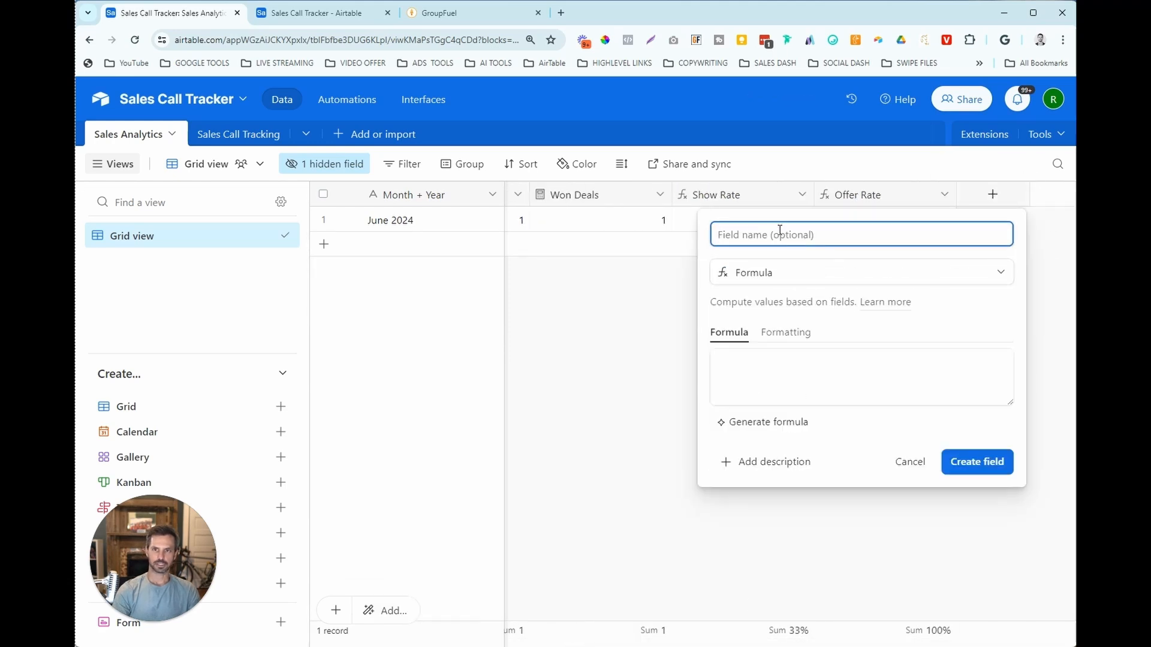
{"action": "type", "text": "Close %"}
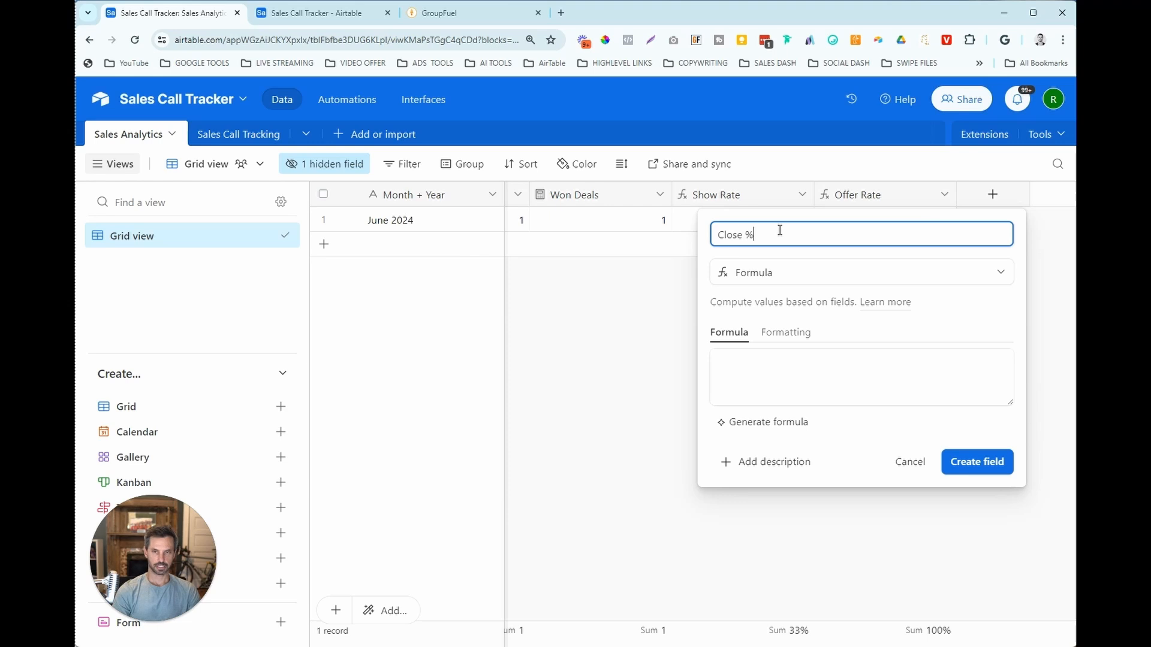
Define the Close % formula as Won Deals divided by Showed and create the field
{"action": "left_click", "coordinate": [769, 357]}
{"action": "type", "text": "won"}
{"action": "left_click", "coordinate": [754, 432]}
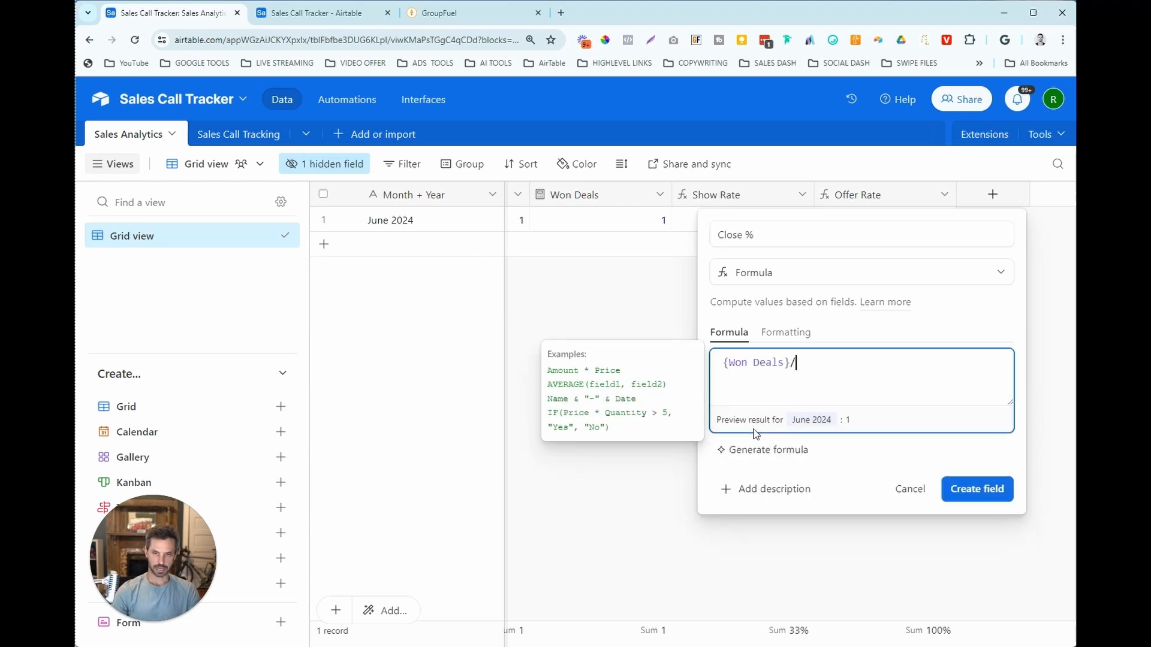
{"action": "type", "text": "/ca"}
{"action": "type", "text": "ll"}
{"action": "left_click_drag", "start_coordinate": [821, 363], "coordinate": [794, 362]}
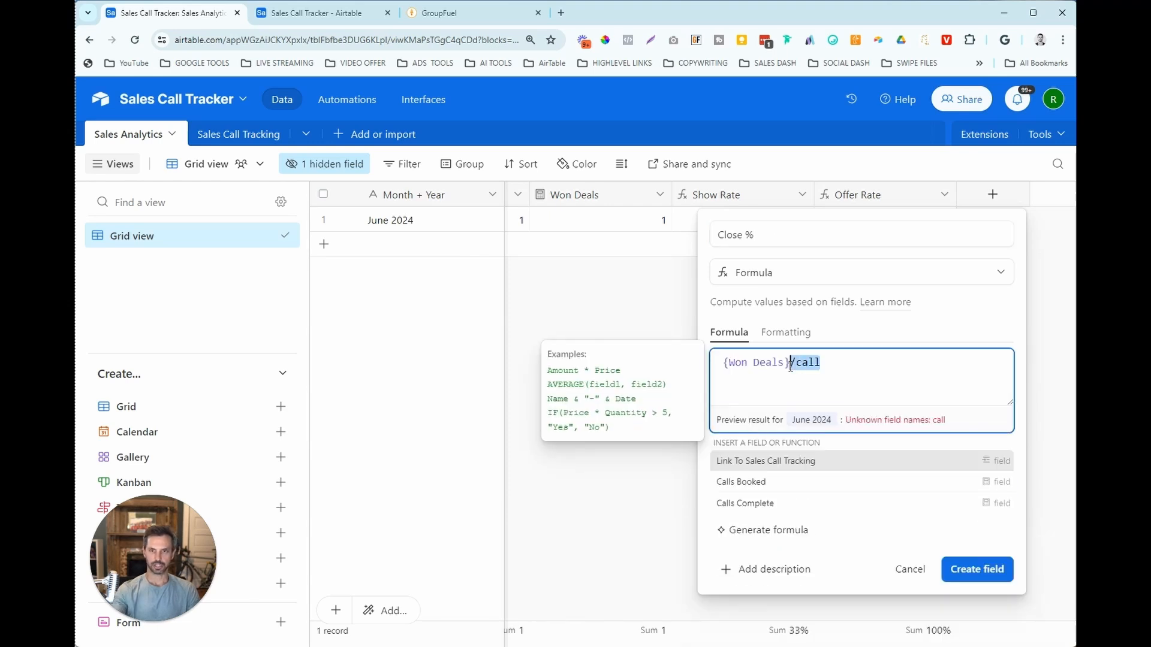
{"action": "type", "text": "sho"}
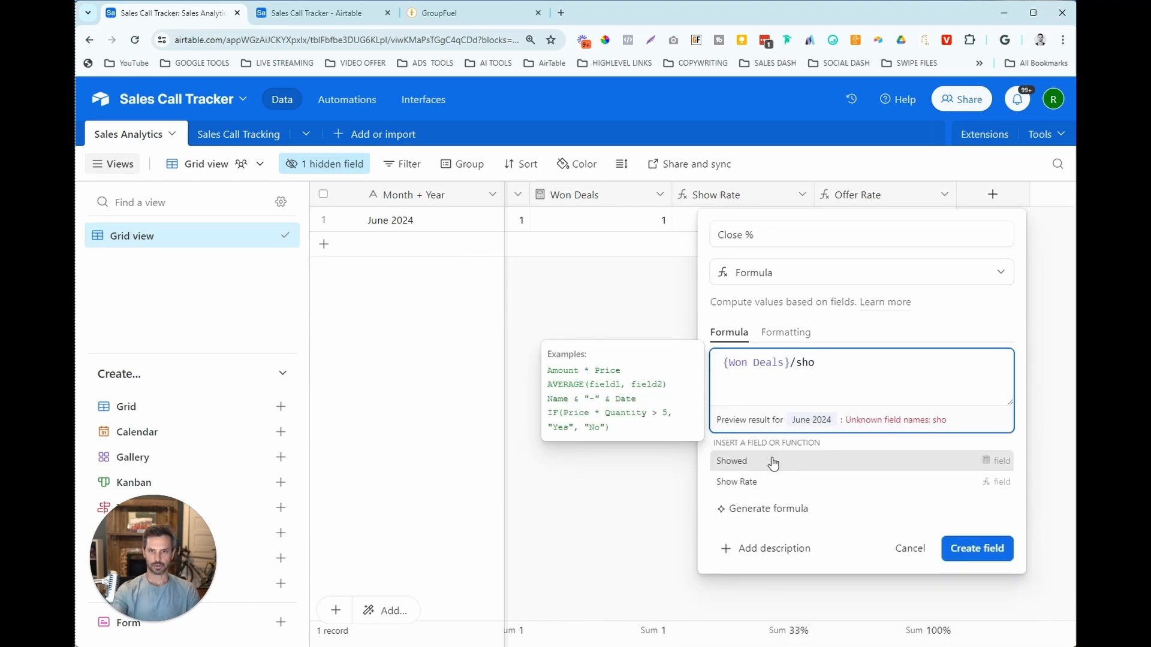
{"action": "left_click", "coordinate": [774, 463]}
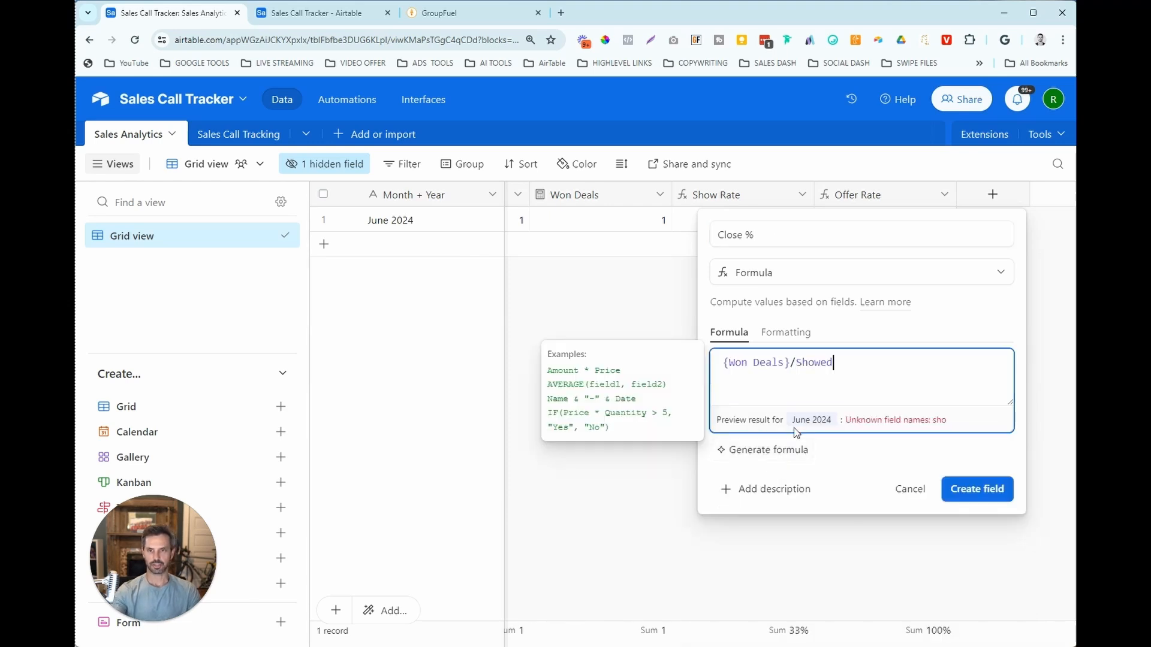
{"action": "left_click", "coordinate": [974, 491]}
{"action": "left_click", "coordinate": [974, 491]}
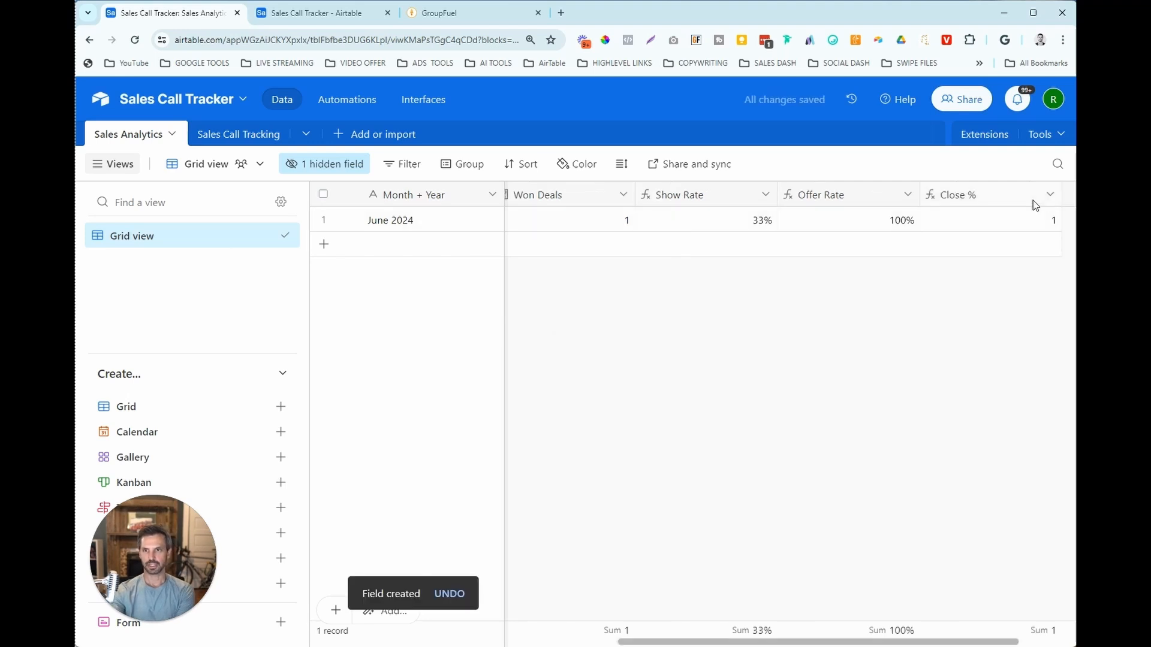
Change the Close % field's number format to percent and save it
{"action": "left_click", "coordinate": [1050, 196]}
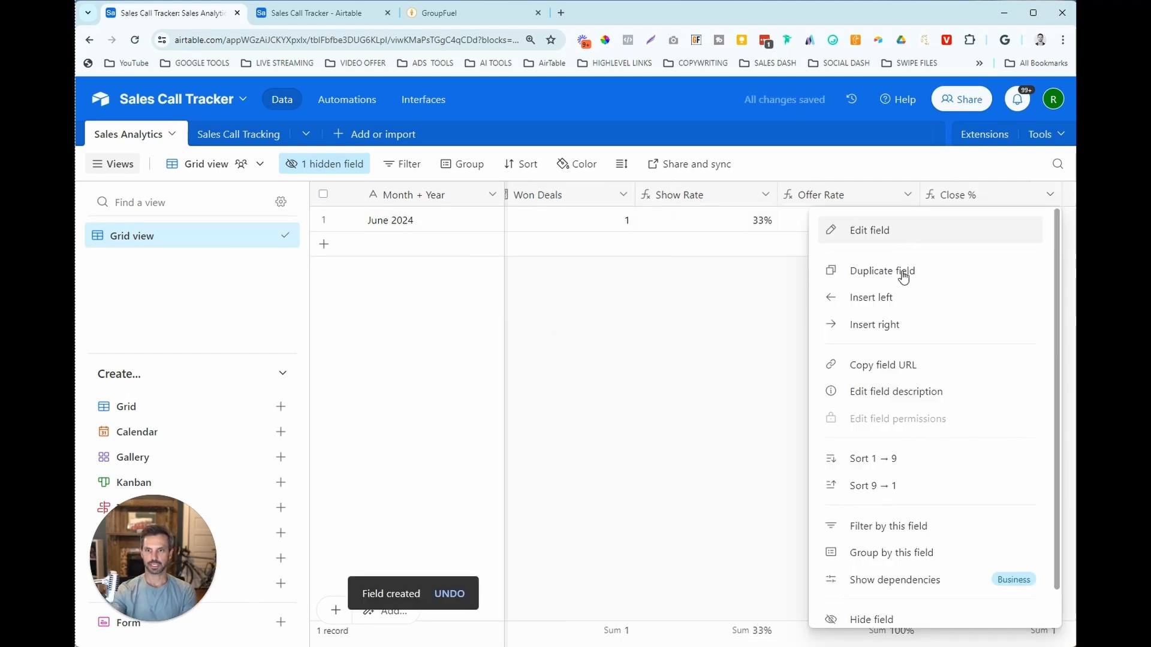
{"action": "left_click", "coordinate": [869, 230]}
{"action": "left_click", "coordinate": [601, 334]}
{"action": "left_click", "coordinate": [645, 391]}
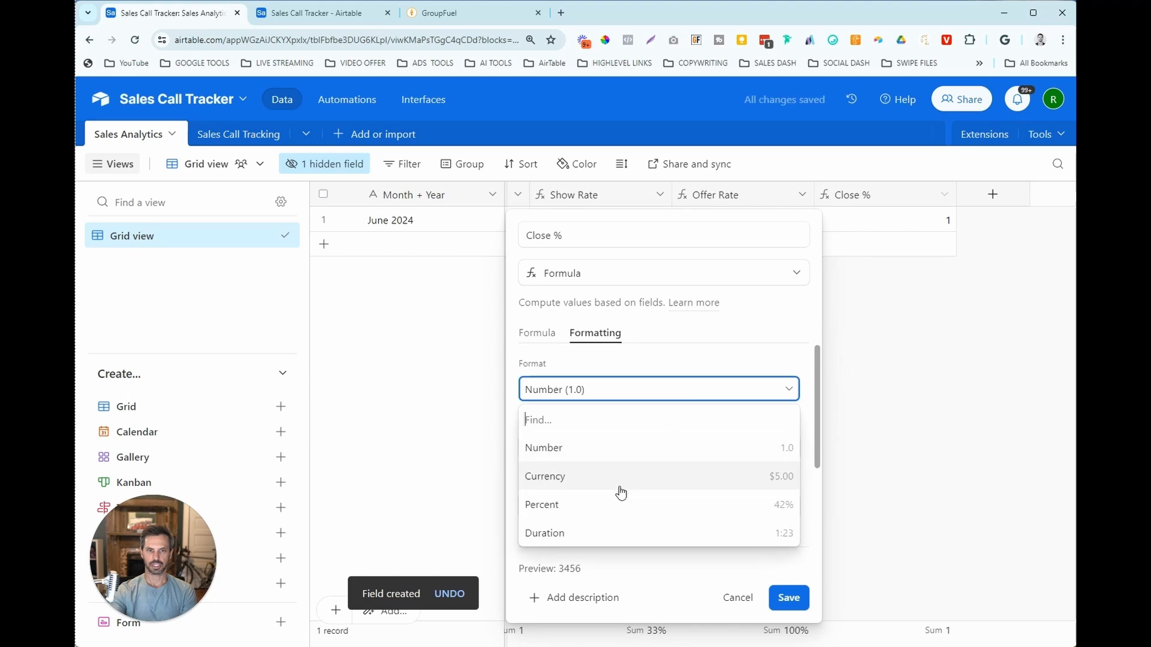
{"action": "left_click", "coordinate": [617, 503]}
{"action": "left_click", "coordinate": [789, 596]}
Start a new Rollup field named New Revenue after Close % in the Sales Analytics table
{"action": "left_click_drag", "start_coordinate": [845, 643], "coordinate": [762, 643]}
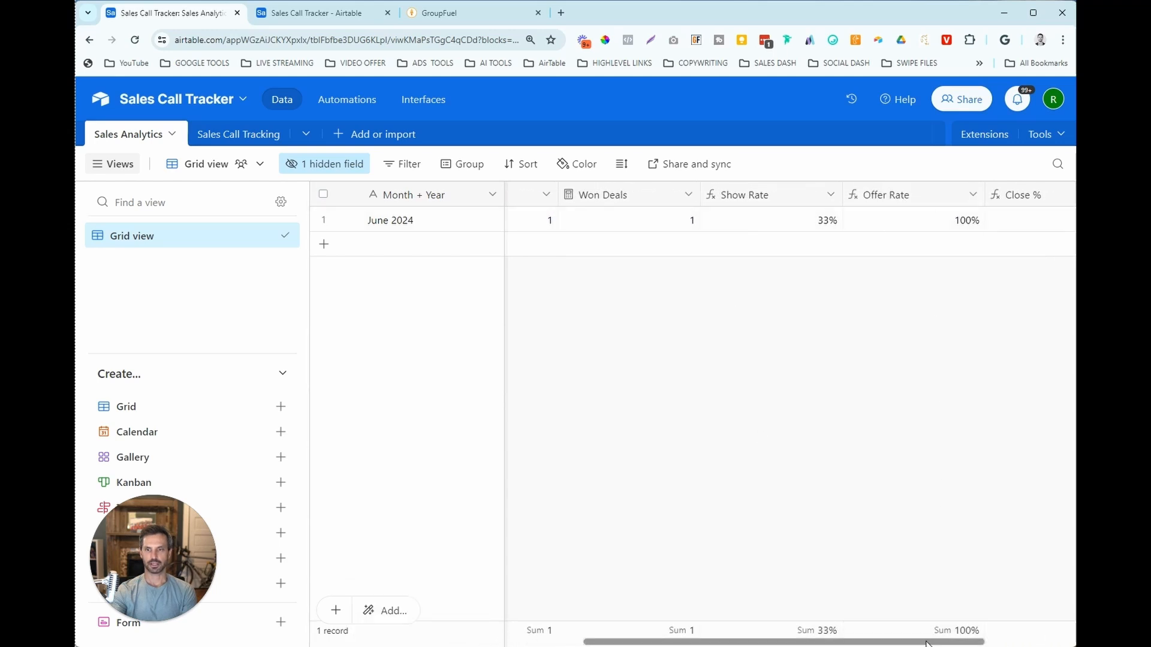
{"action": "scroll", "coordinate": [995, 509], "scroll_direction": "right", "scroll_amount": 3}
{"action": "left_click", "coordinate": [992, 193]}
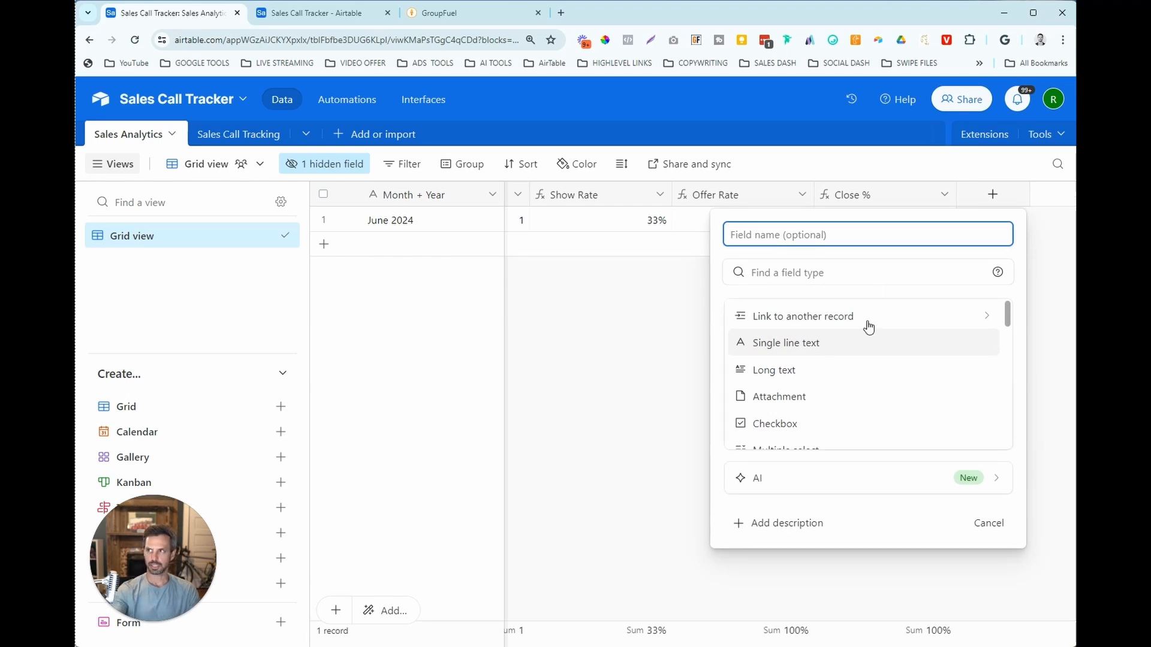
{"action": "scroll", "coordinate": [863, 336], "scroll_direction": "down", "scroll_amount": 1}
{"action": "scroll", "coordinate": [859, 360], "scroll_direction": "down", "scroll_amount": 6}
{"action": "left_click", "coordinate": [840, 435]}
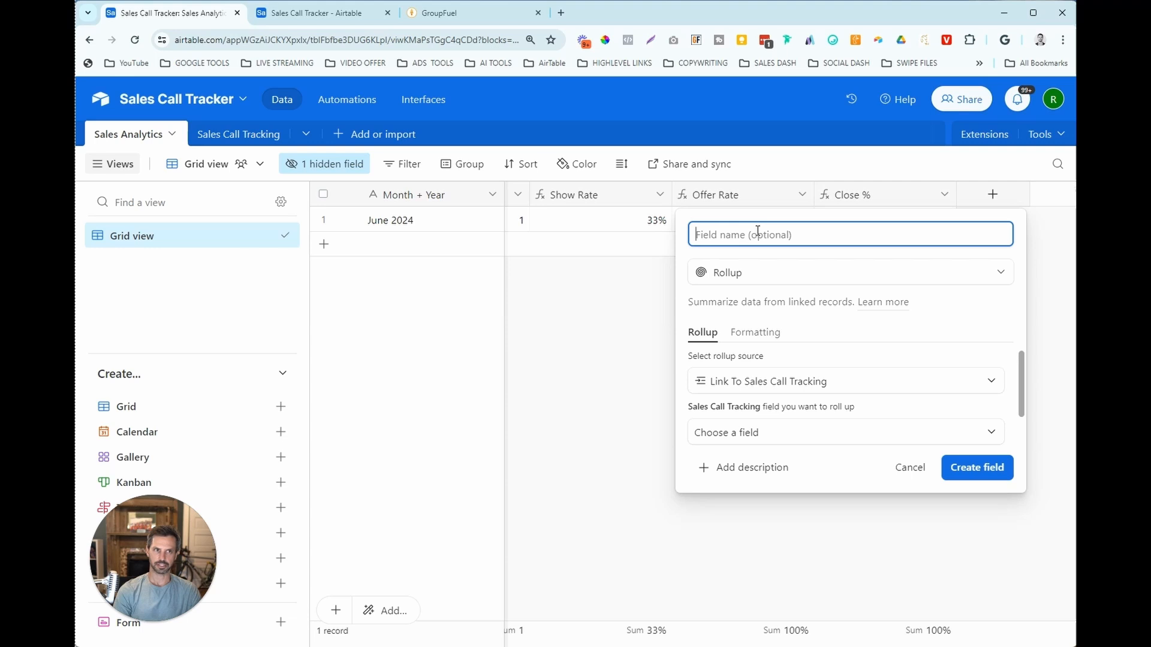
{"action": "type", "text": "New"}
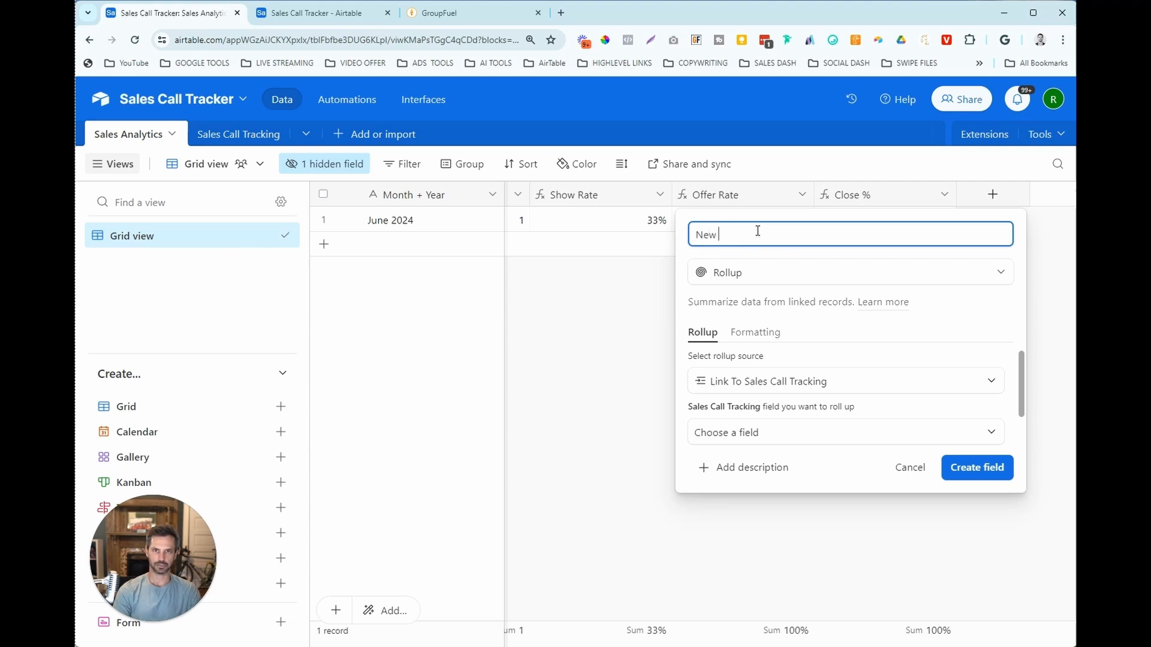
{"action": "type", "text": " Revenue"}
Roll up the New Revenue field of the linked Sales Call Tracking records with SUM(values) and create the field
{"action": "left_click", "coordinate": [748, 432]}
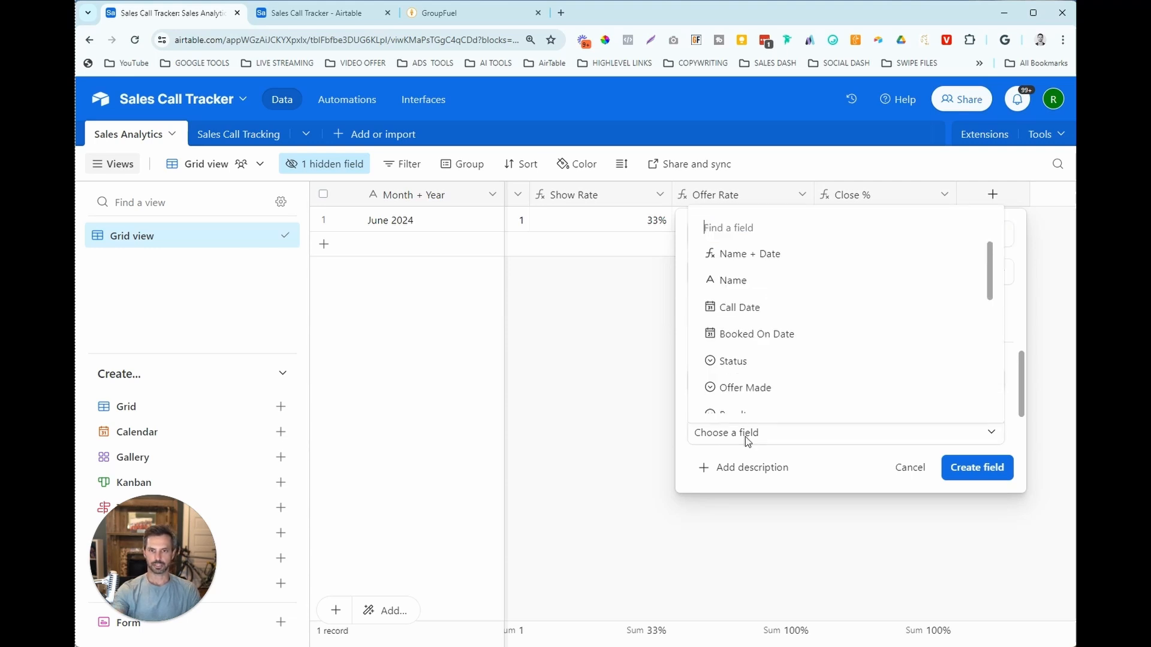
{"action": "scroll", "coordinate": [784, 390], "scroll_direction": "down", "scroll_amount": 1}
{"action": "scroll", "coordinate": [828, 336], "scroll_direction": "down", "scroll_amount": 2}
{"action": "scroll", "coordinate": [828, 336], "scroll_direction": "down", "scroll_amount": 3}
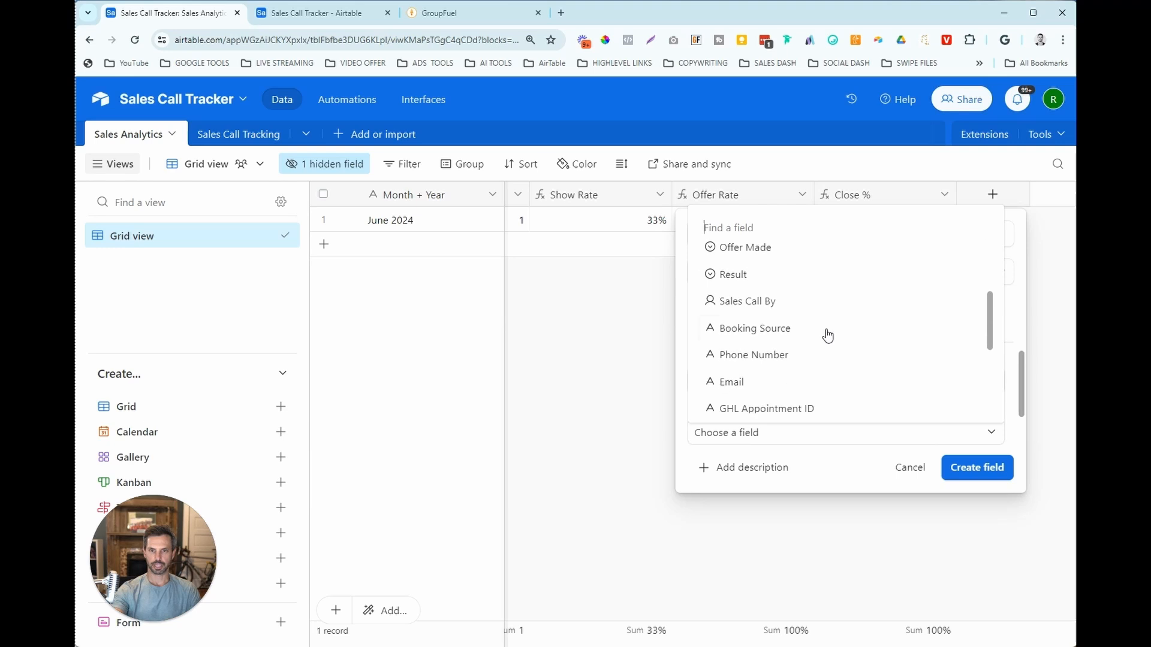
{"action": "left_click", "coordinate": [773, 405]}
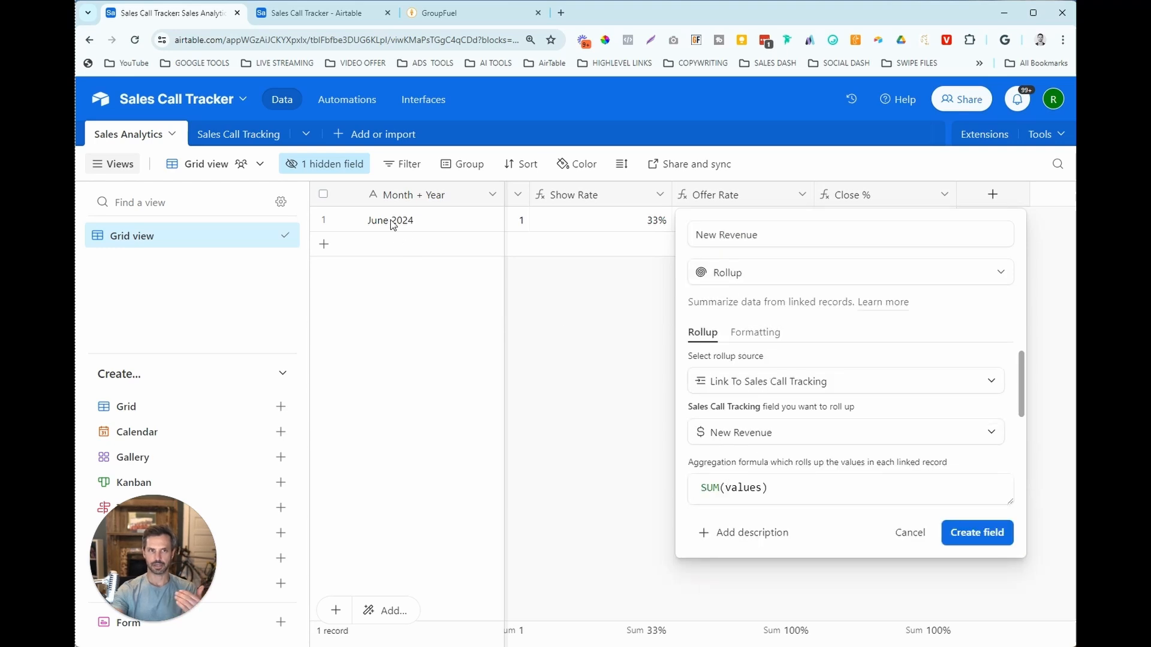
{"action": "left_click", "coordinate": [975, 532]}
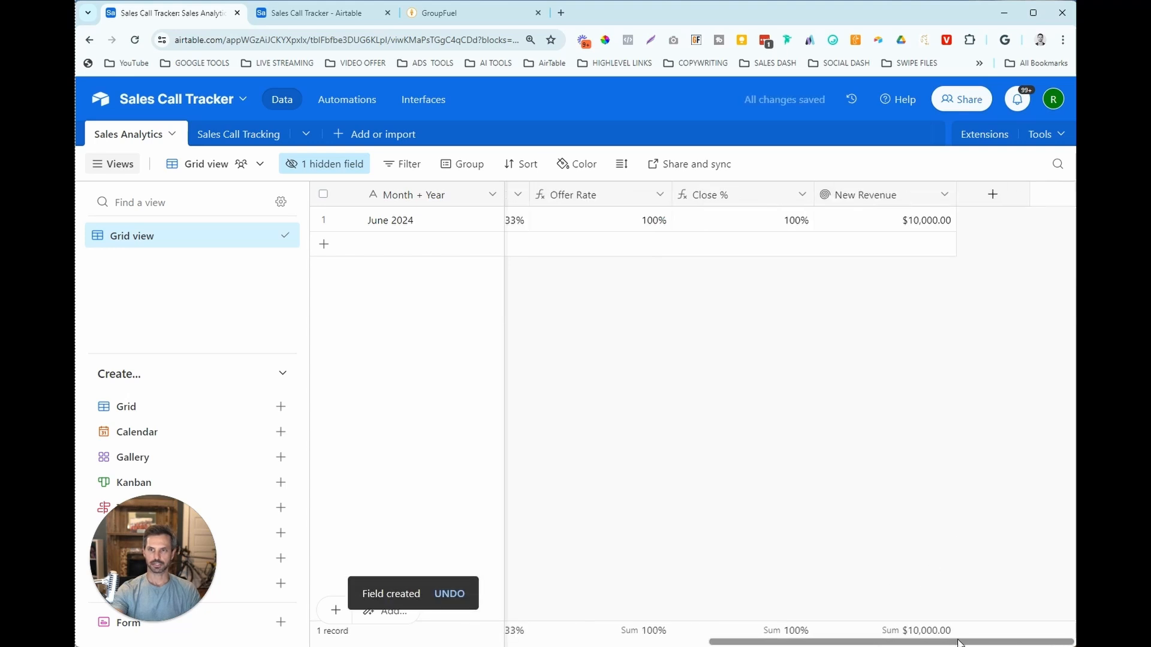
Create a Rollup field after New Revenue that rolls up Cash Collected from the linked Sales Call Tracking records
{"action": "left_click", "coordinate": [994, 195]}
{"action": "left_click", "coordinate": [816, 271]}
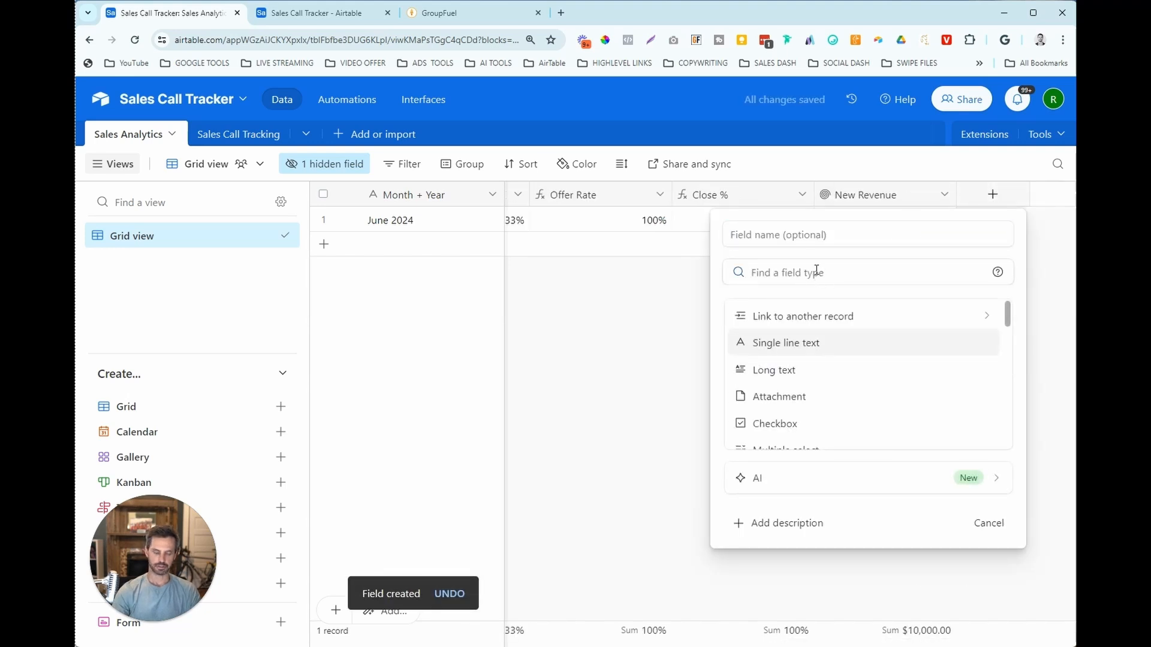
{"action": "type", "text": "ro"}
{"action": "key", "text": "Return"}
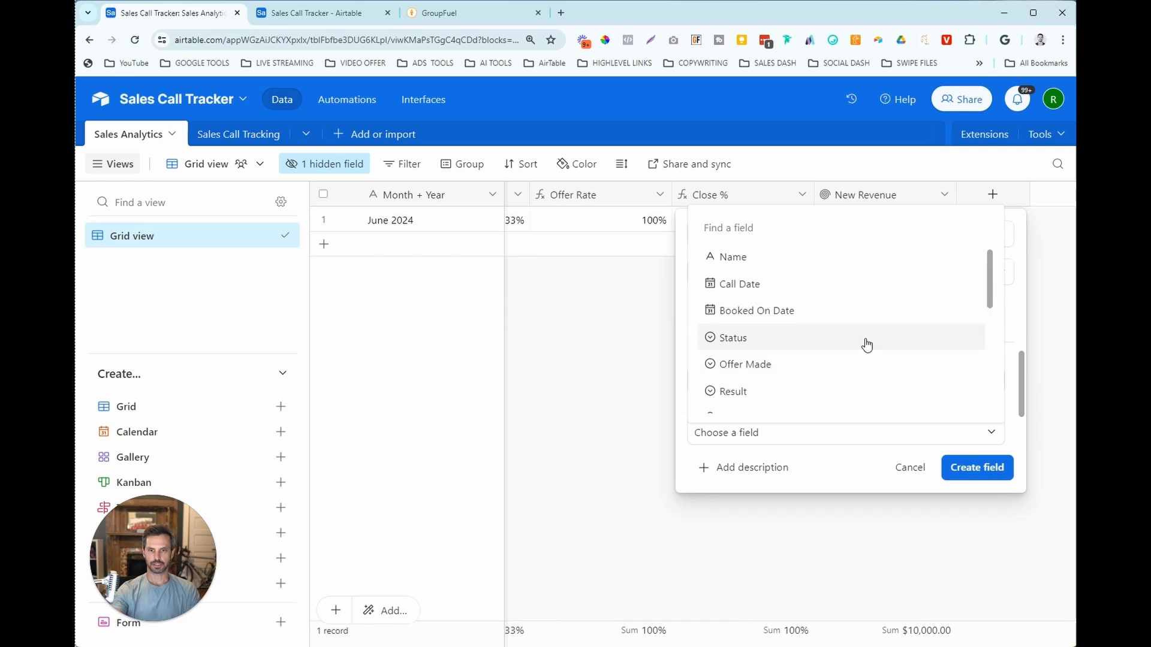
{"action": "scroll", "coordinate": [866, 342], "scroll_direction": "down", "scroll_amount": 5}
{"action": "scroll", "coordinate": [865, 350], "scroll_direction": "down", "scroll_amount": 1}
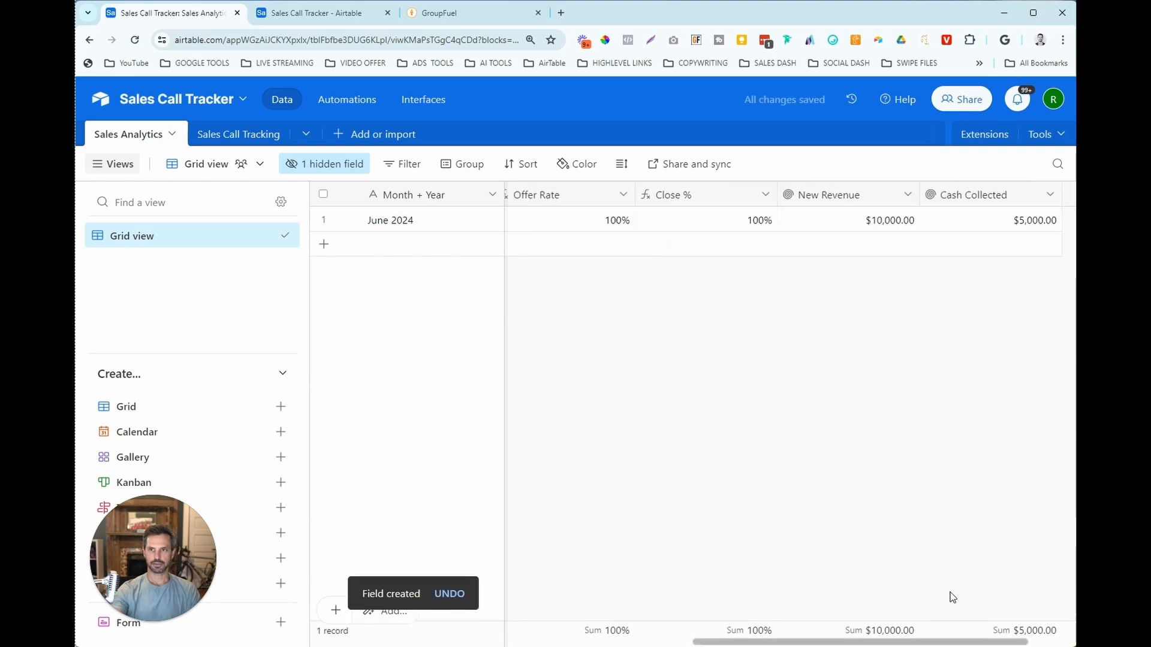
{"action": "left_click_drag", "start_coordinate": [950, 641], "coordinate": [996, 635]}
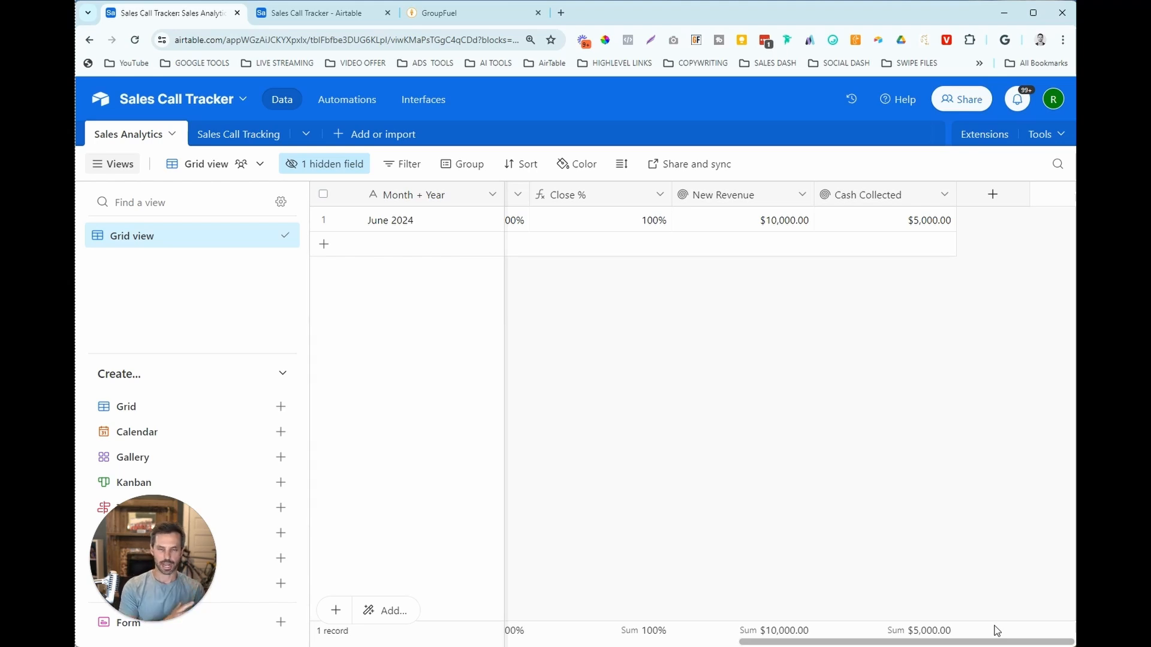
{"action": "scroll", "coordinate": [979, 611], "scroll_direction": "left", "scroll_amount": 3}
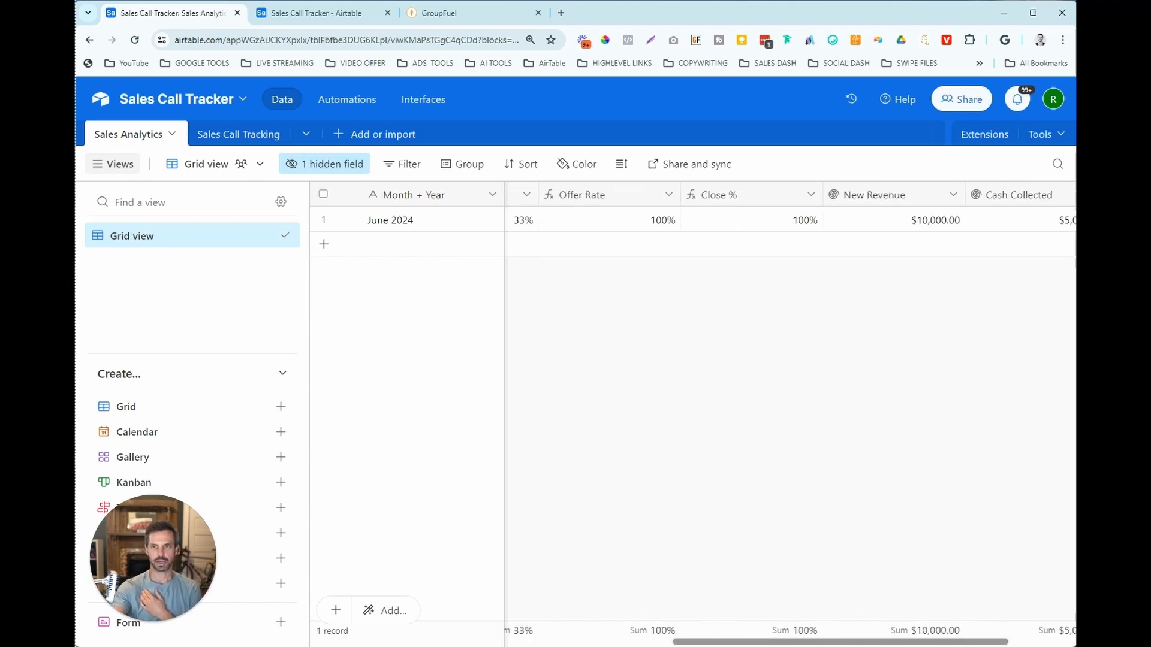
Review the call records in Sales Call Tracking and the June 2024 metrics in Sales Analytics
{"action": "scroll", "coordinate": [604, 385], "scroll_direction": "left", "scroll_amount": 10}
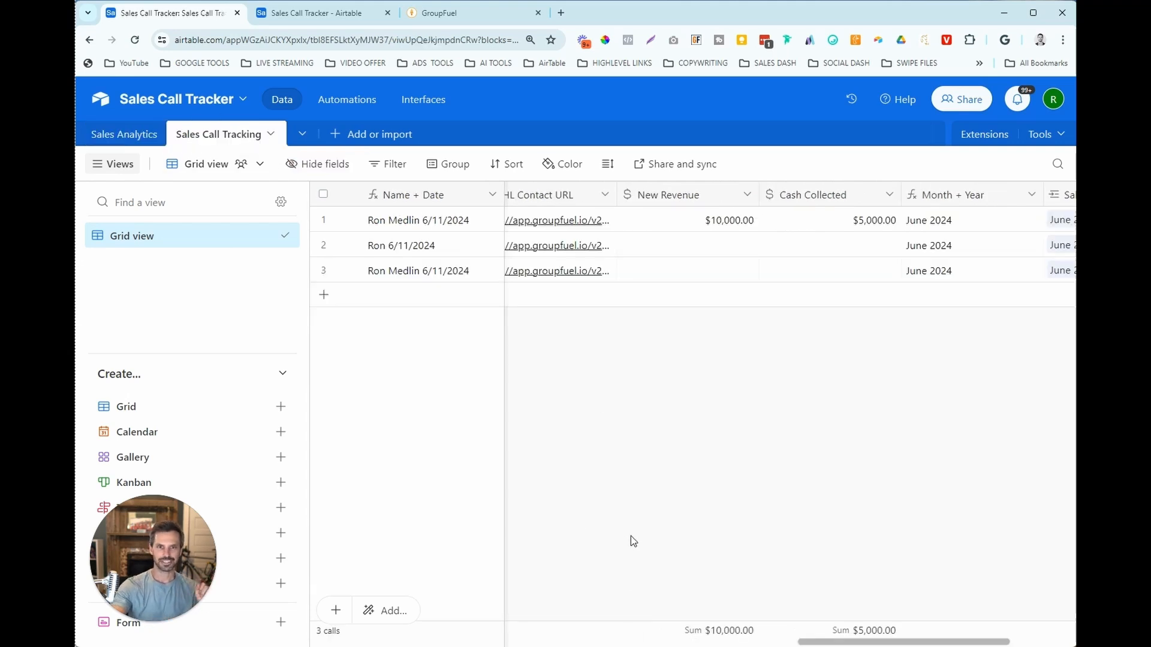
{"action": "left_click_drag", "start_coordinate": [809, 642], "coordinate": [320, 637]}
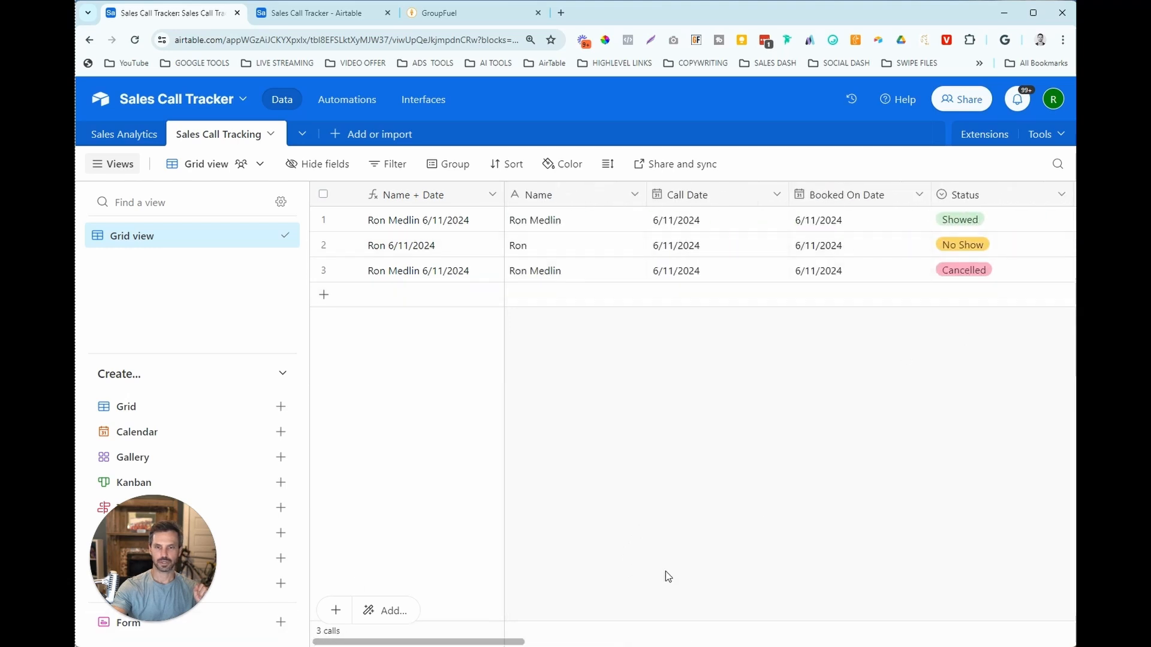
{"action": "scroll", "coordinate": [665, 571], "scroll_direction": "right", "scroll_amount": 5}
{"action": "left_click", "coordinate": [133, 135]}
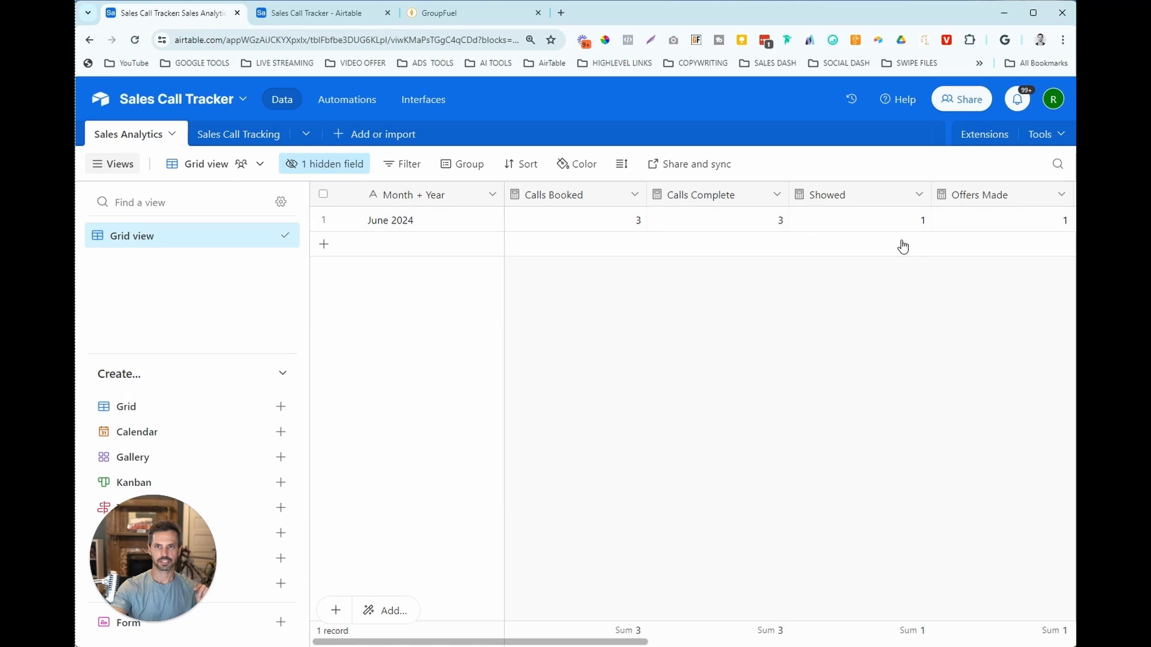
{"action": "left_click_drag", "start_coordinate": [644, 641], "coordinate": [519, 624]}
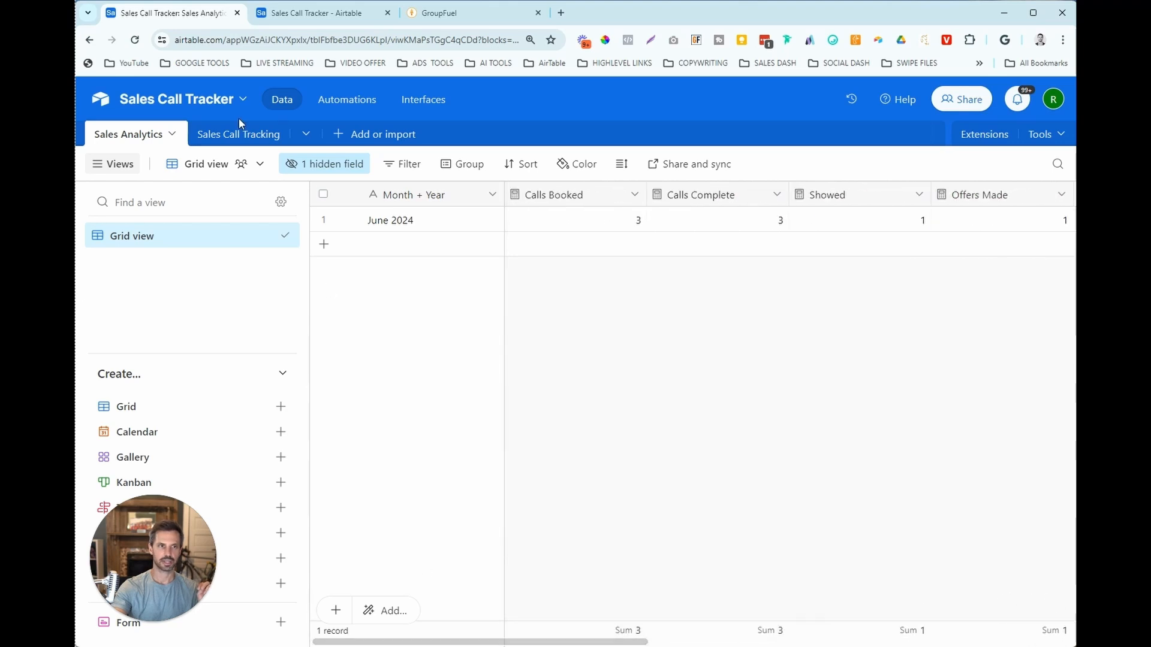
Change the Status of the second record in the Sales Call Tracking table to Showed
{"action": "left_click", "coordinate": [239, 133]}
{"action": "left_click", "coordinate": [698, 249]}
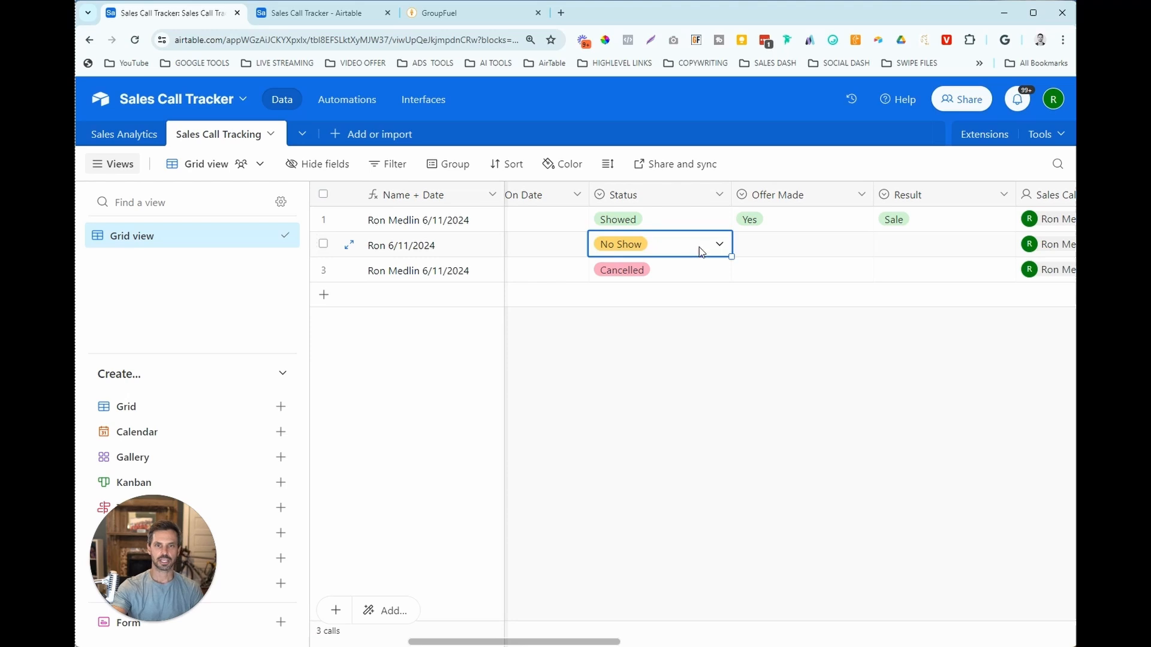
{"action": "left_click", "coordinate": [700, 250]}
{"action": "left_click", "coordinate": [624, 426]}
Set the second call record's Offer Made to Yes and its Result to Sale
{"action": "left_click", "coordinate": [775, 251]}
{"action": "left_click", "coordinate": [775, 250]}
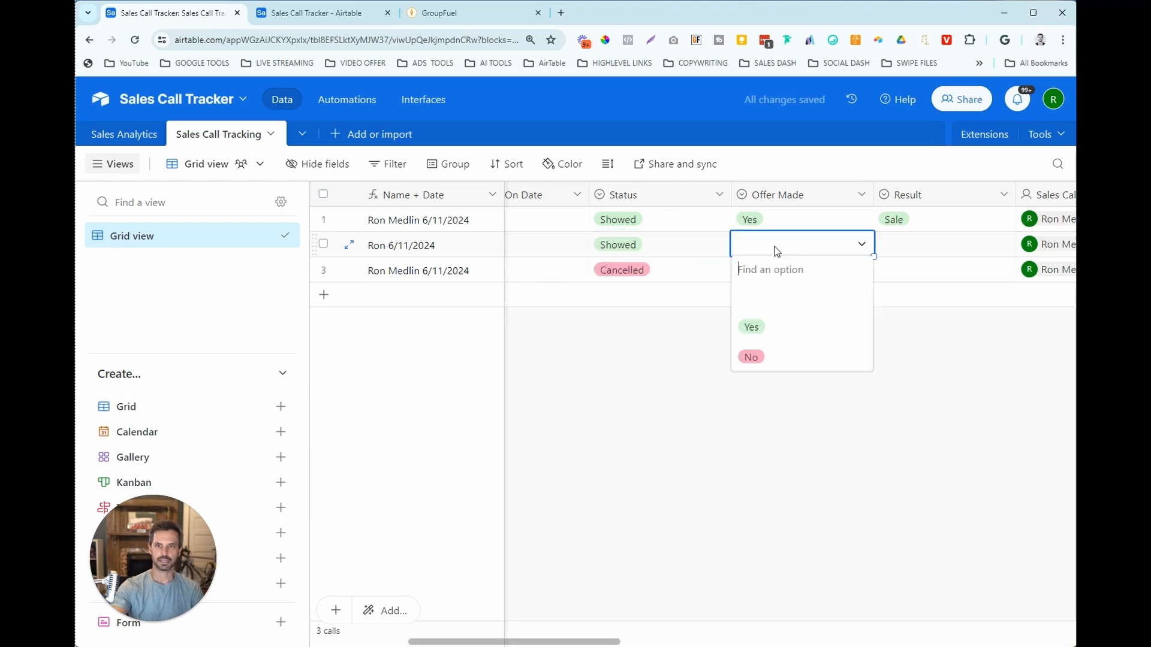
{"action": "left_click", "coordinate": [751, 327]}
{"action": "left_click", "coordinate": [899, 303]}
{"action": "left_click", "coordinate": [923, 256]}
{"action": "left_click", "coordinate": [923, 256]}
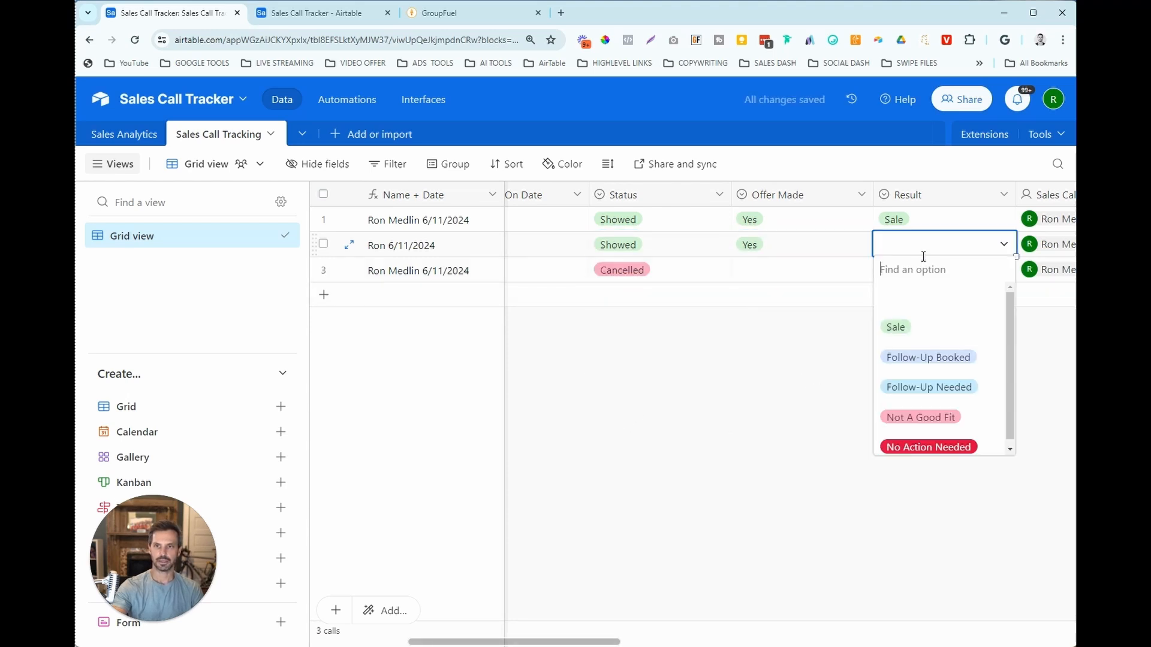
{"action": "left_click", "coordinate": [900, 326]}
Enter 3000 as both New Revenue and Cash Collected for the second call record
{"action": "scroll", "coordinate": [953, 549], "scroll_direction": "right", "scroll_amount": 10}
{"action": "scroll", "coordinate": [957, 547], "scroll_direction": "left", "scroll_amount": 5}
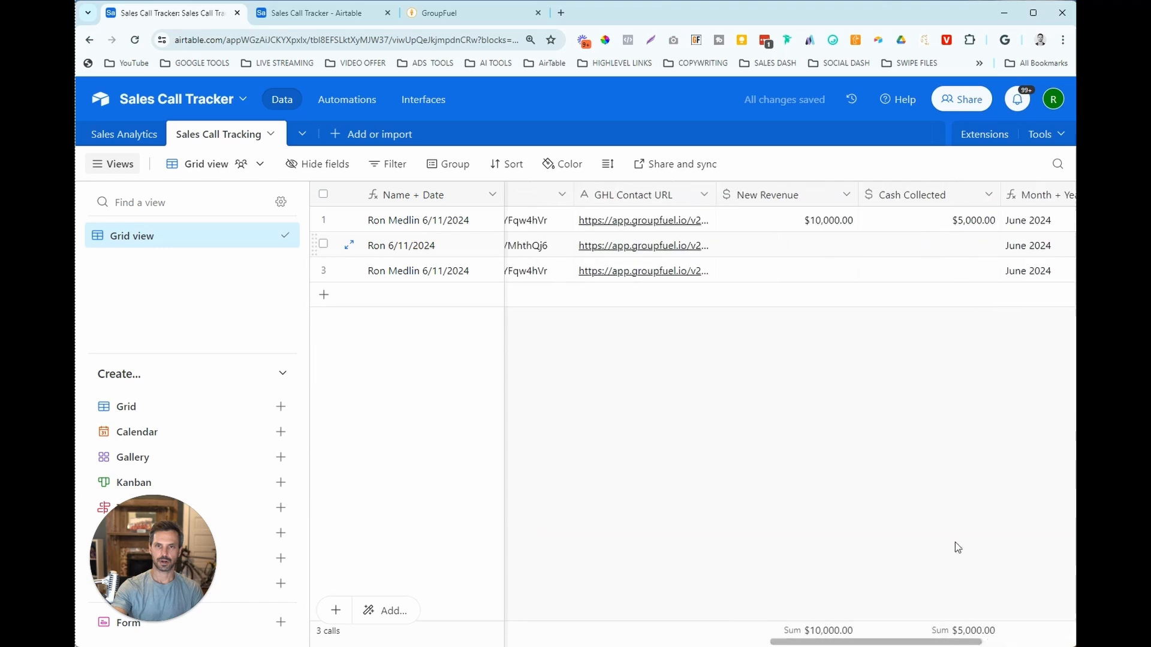
{"action": "left_click", "coordinate": [814, 248]}
{"action": "type", "text": "3,00"}
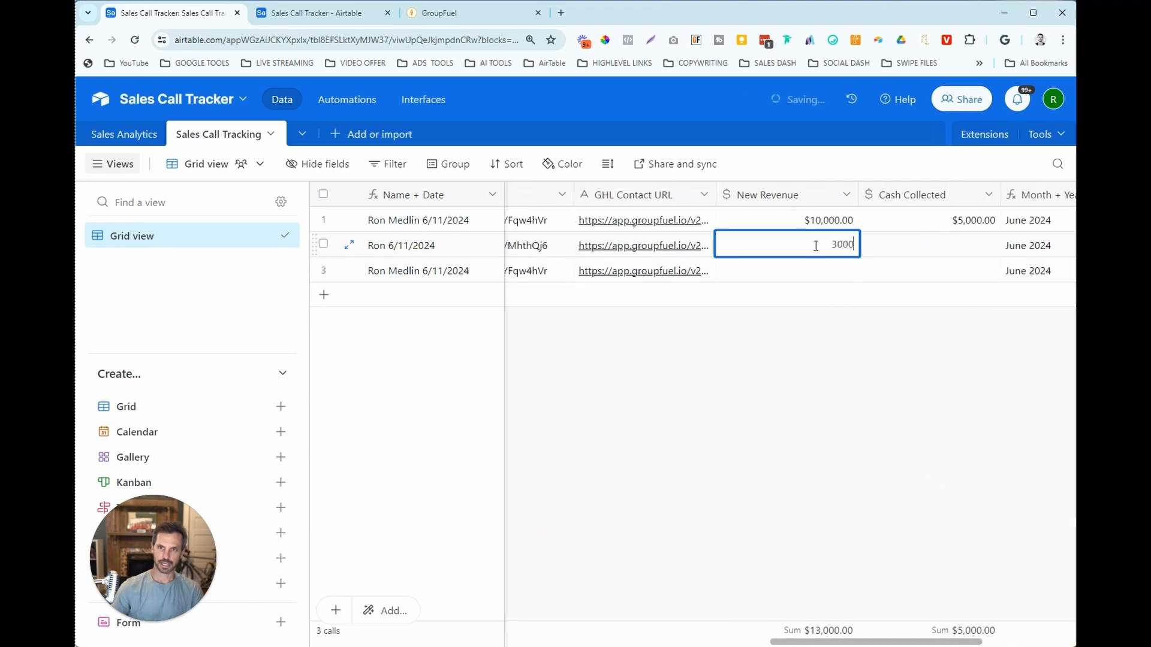
{"action": "type", "text": "0"}
{"action": "left_click", "coordinate": [952, 250]}
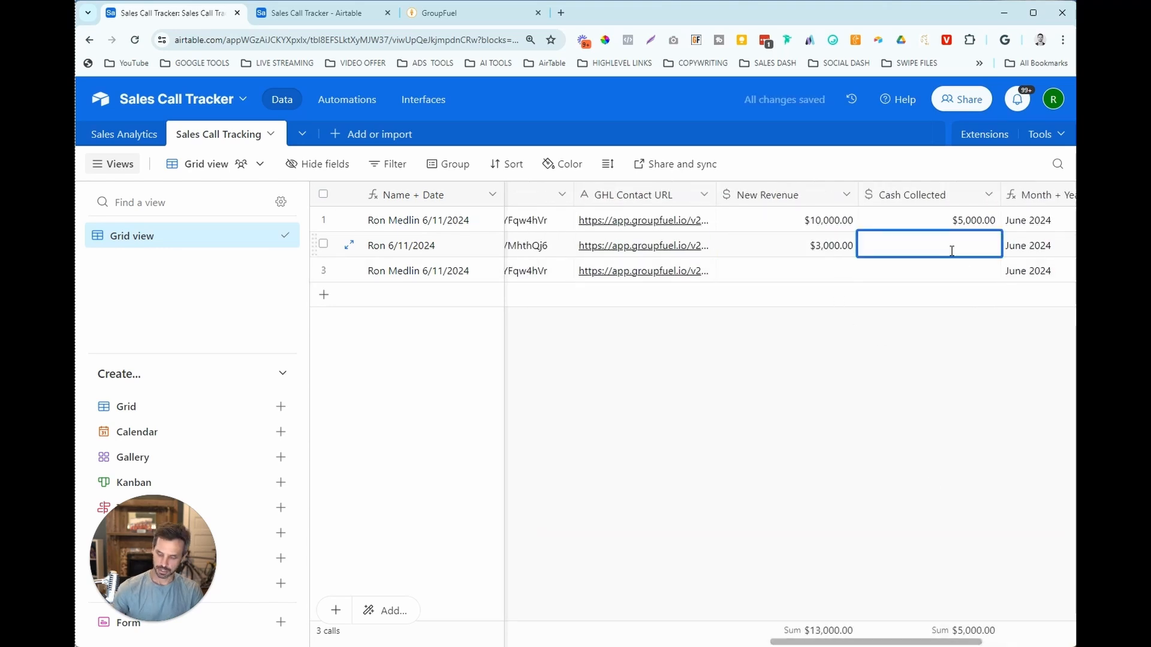
{"action": "type", "text": "3,000"}
{"action": "key", "text": "Return"}
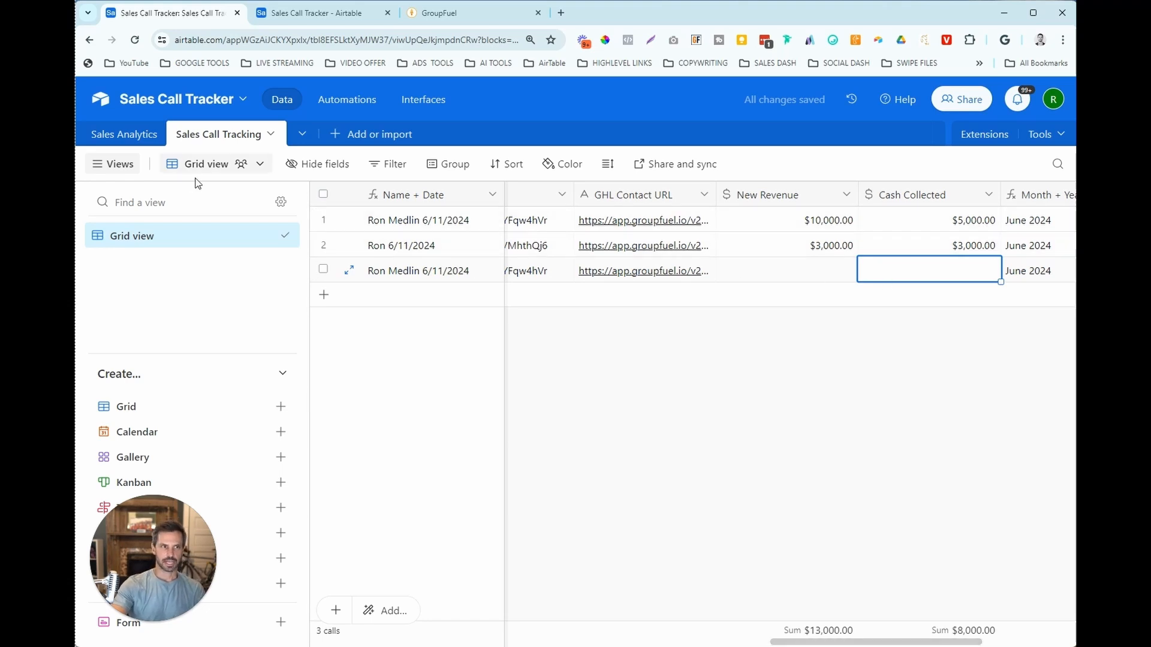
Check the June 2024 call counts, rates and revenue rollups across the Sales Analytics table
{"action": "left_click_drag", "start_coordinate": [838, 642], "coordinate": [408, 642]}
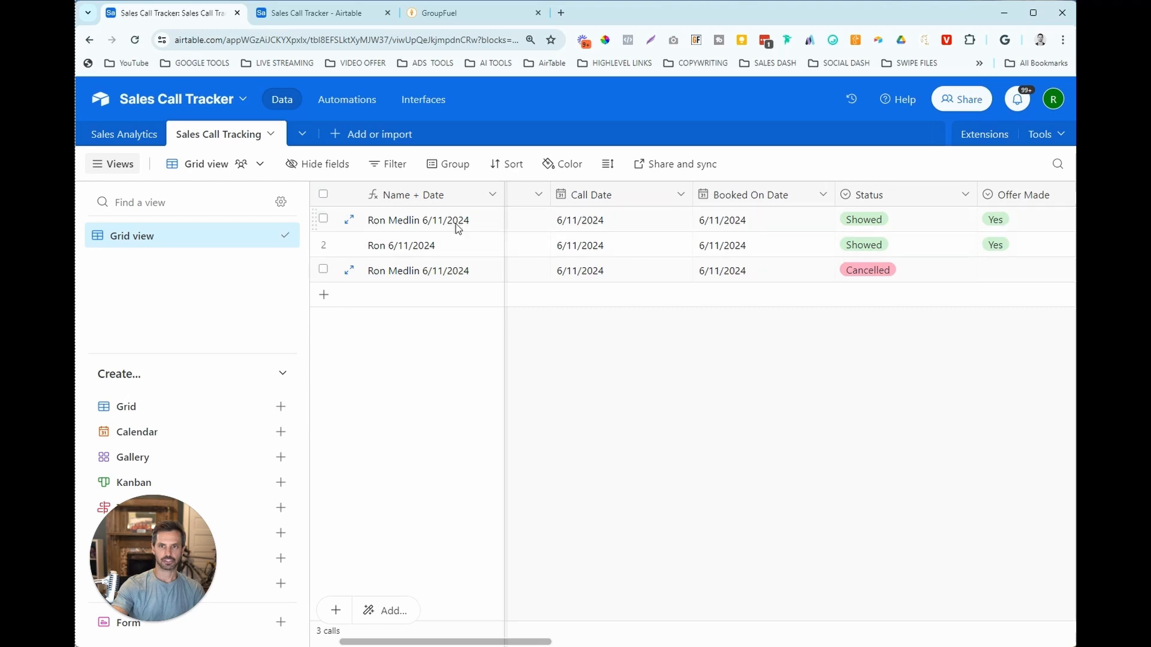
{"action": "left_click", "coordinate": [142, 136]}
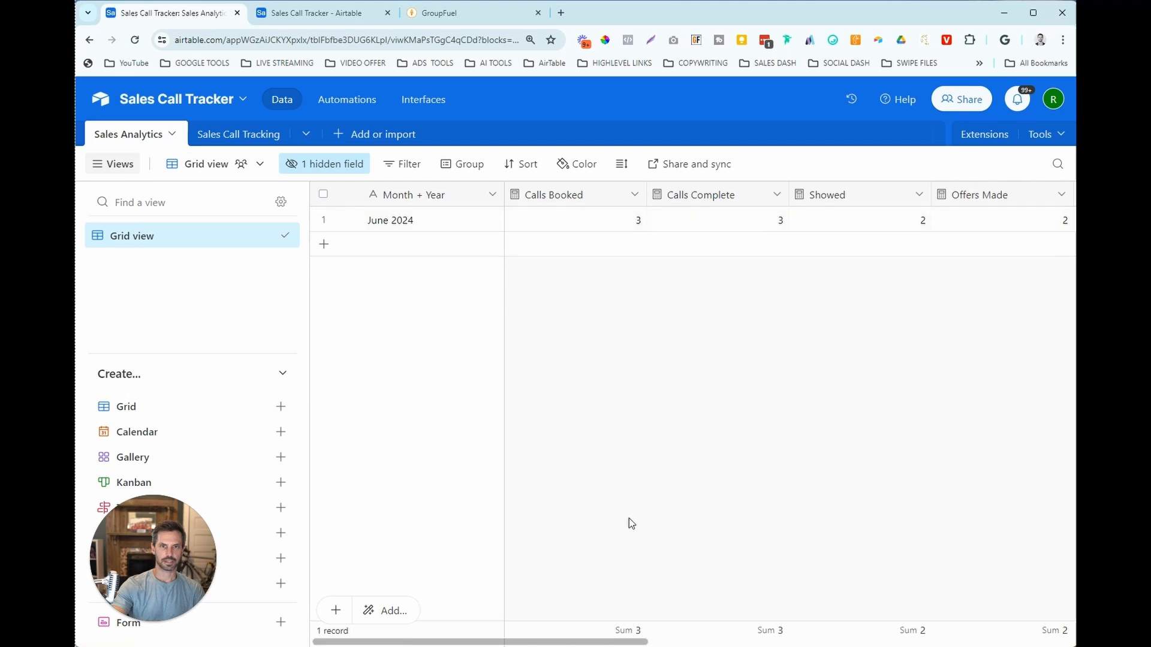
{"action": "left_click_drag", "start_coordinate": [613, 639], "coordinate": [888, 603]}
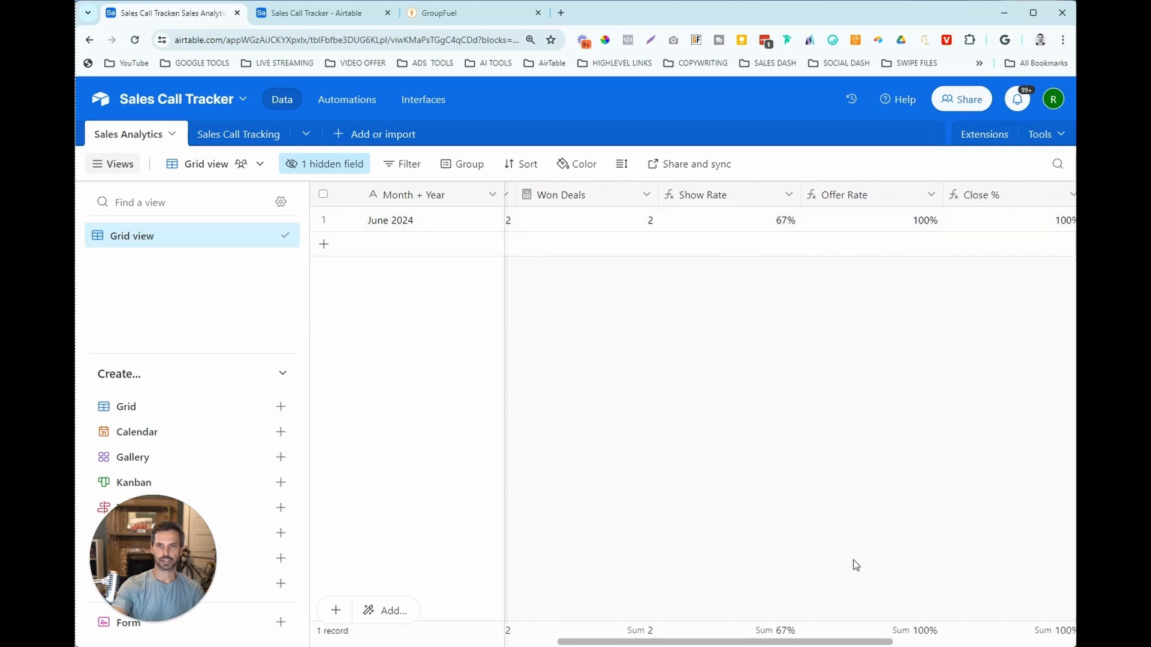
{"action": "left_click_drag", "start_coordinate": [846, 640], "coordinate": [1034, 642]}
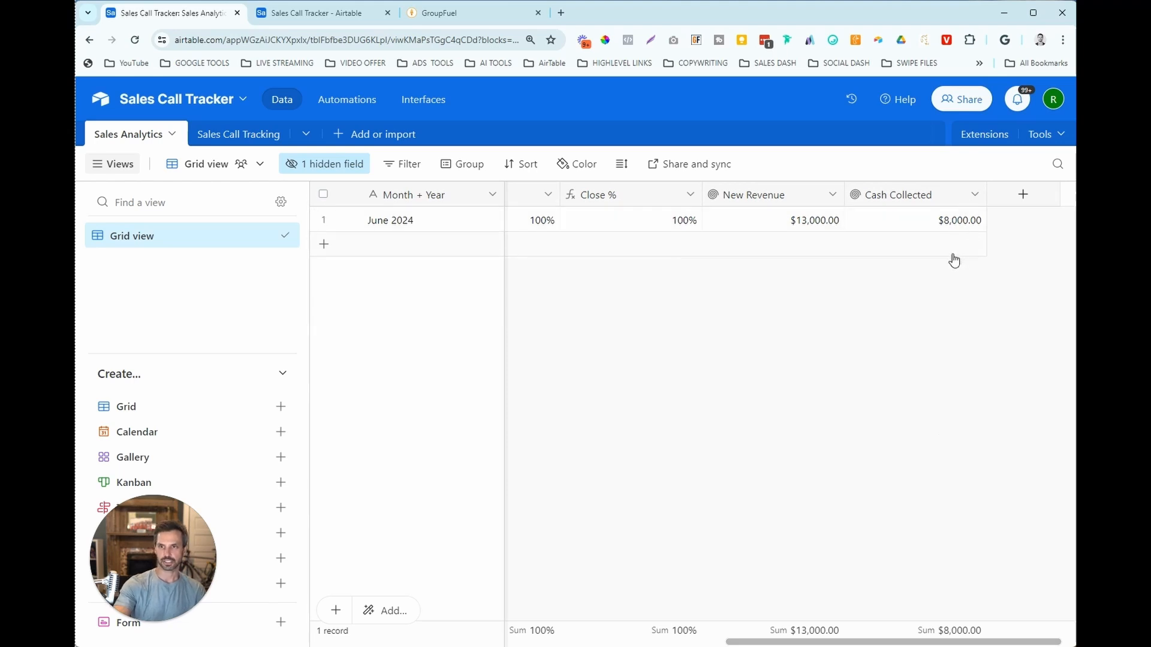
{"action": "scroll", "coordinate": [906, 479], "scroll_direction": "left", "scroll_amount": 10}
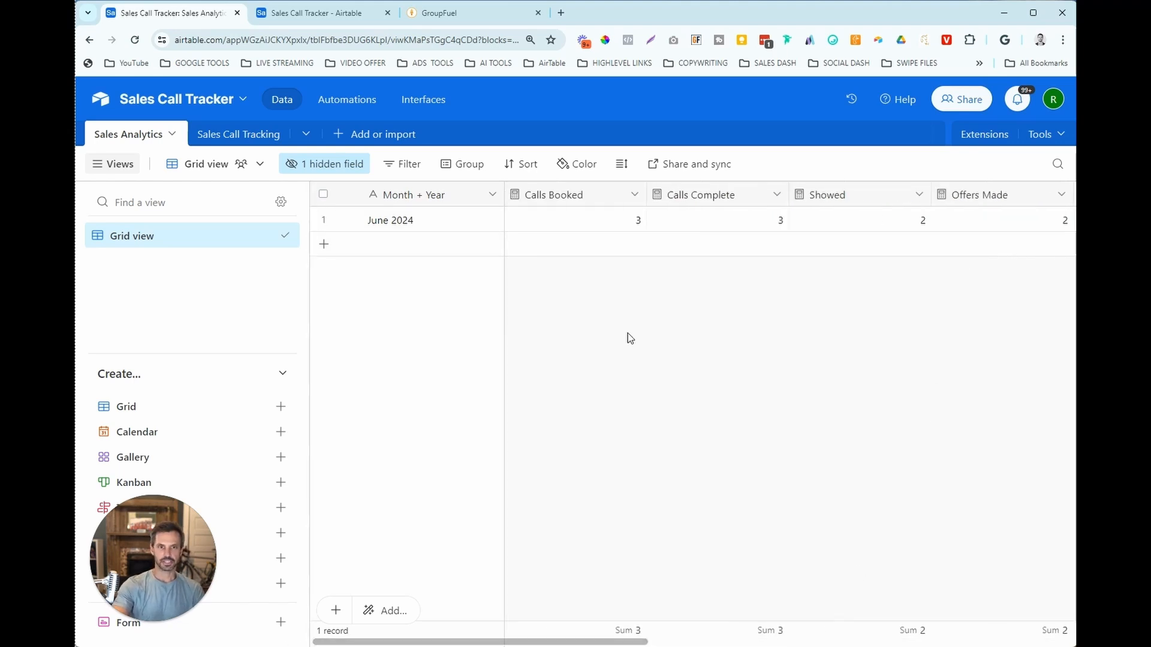